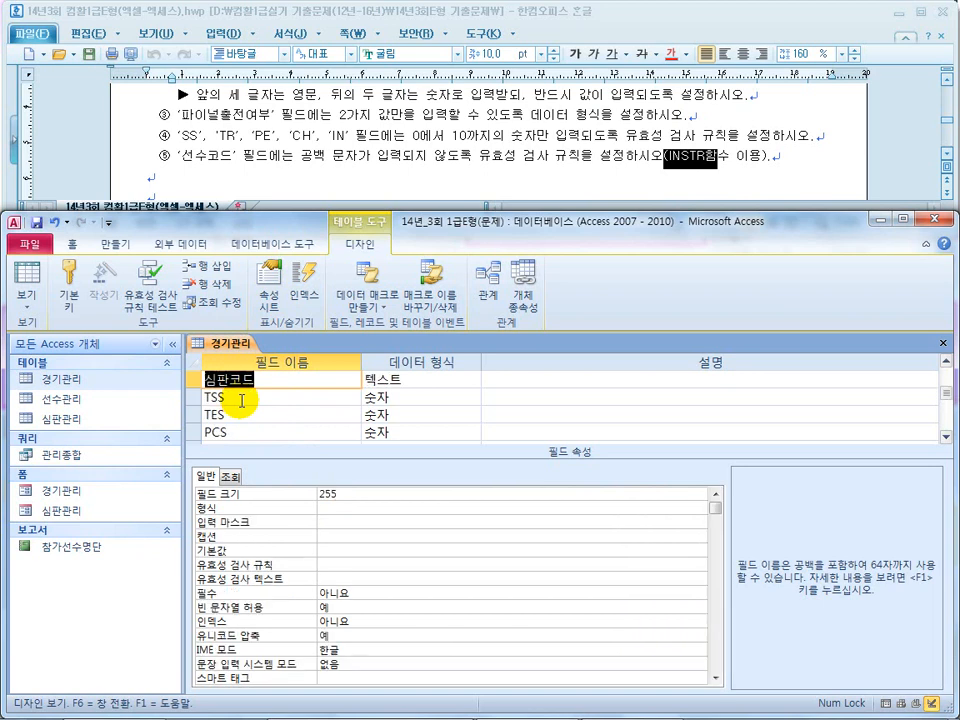
Step: Begin the validation rule of the 선수코드 field in the 경기관리 table with the InStr function and an empty field bracket pair
left_click(278, 381)
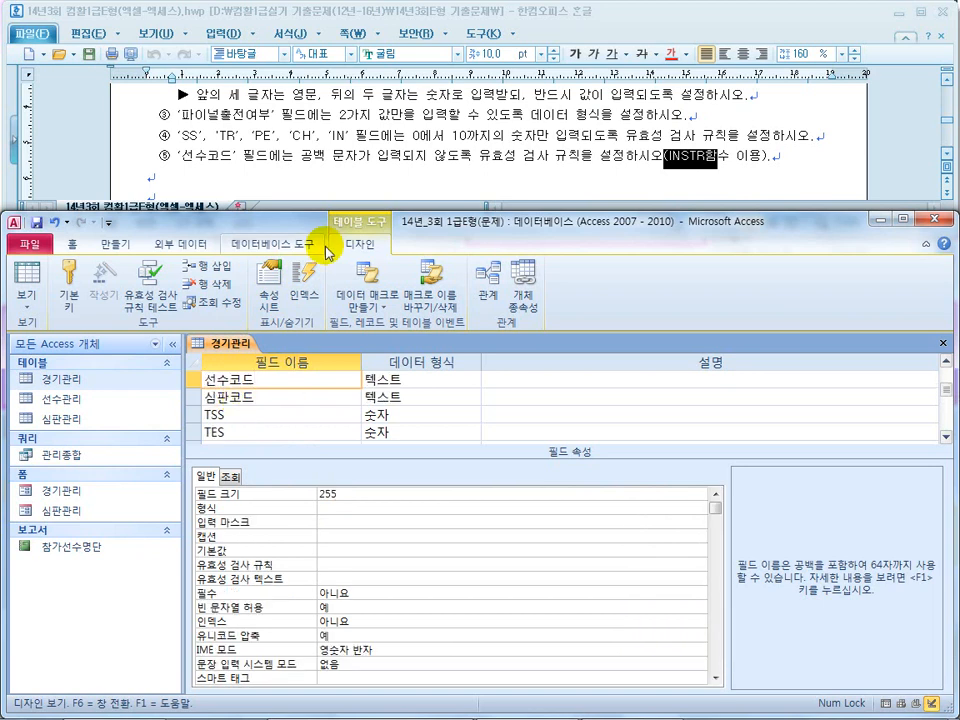
left_click(321, 563)
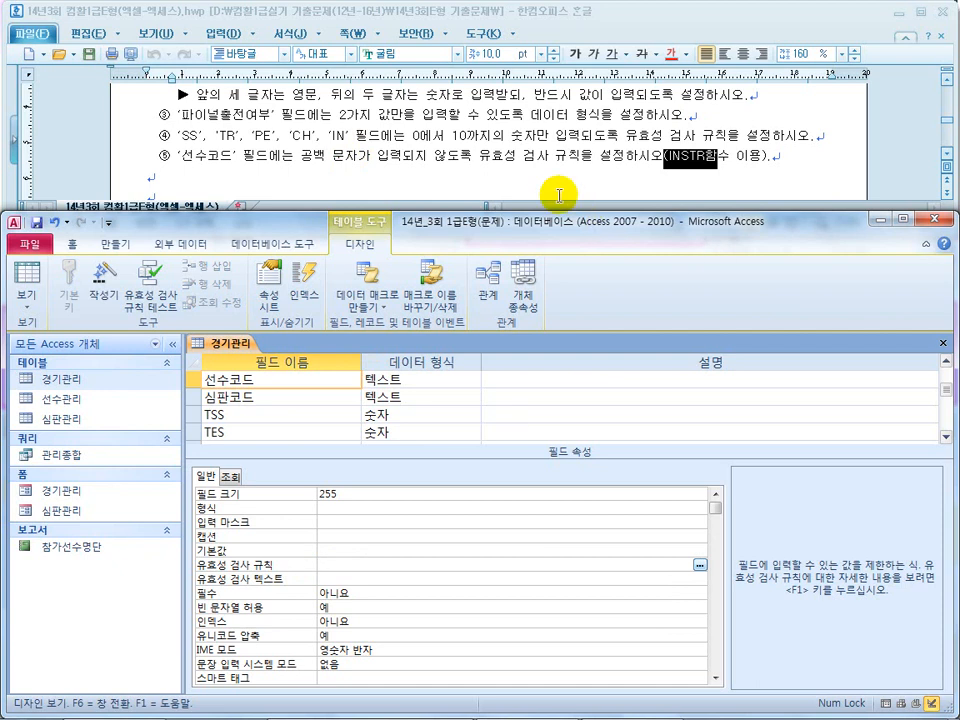
type("instr")
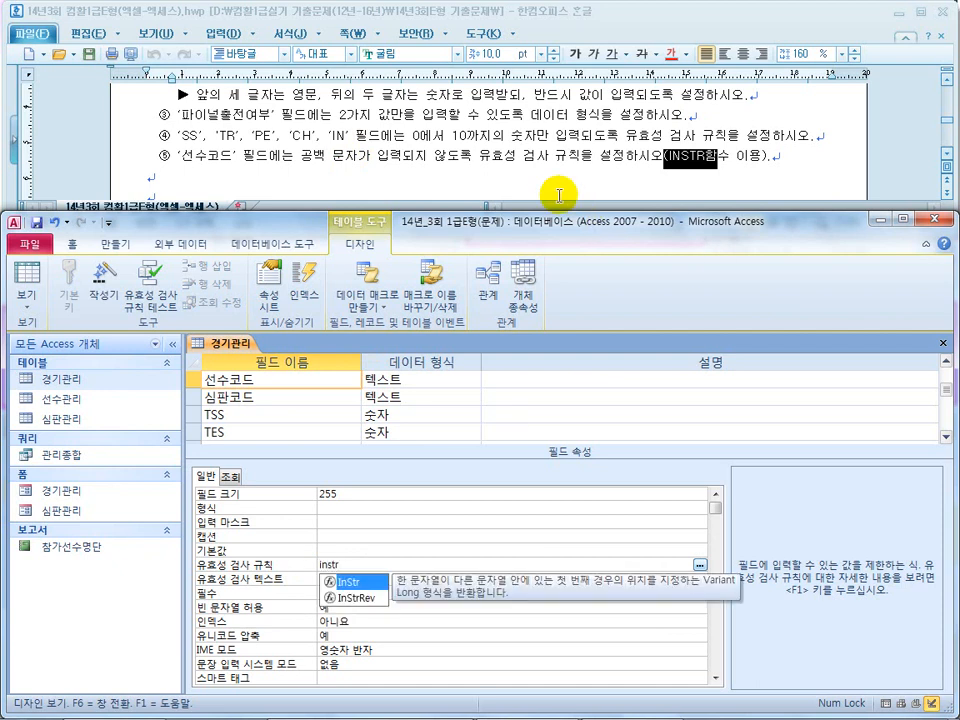
type("(")
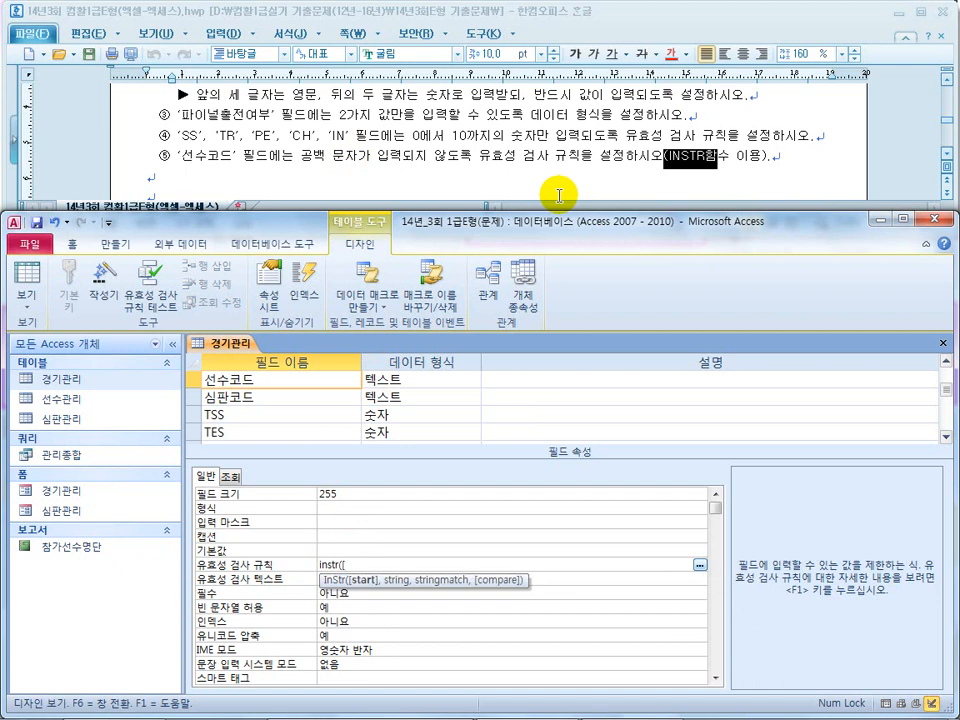
left_click(343, 565)
type("[]")
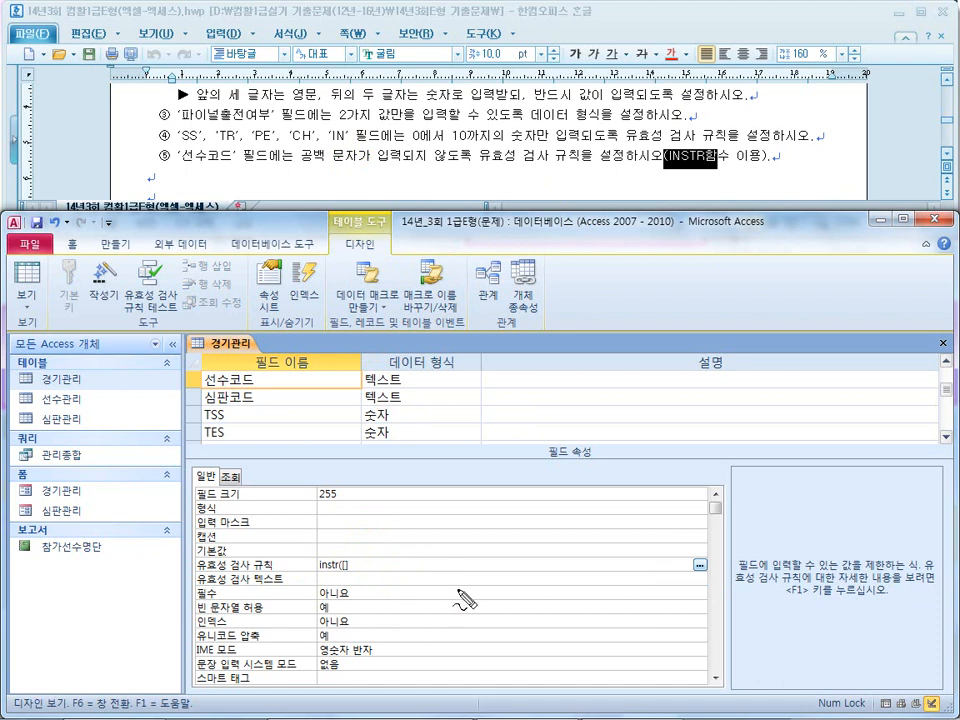
mouse_move(488, 578)
left_mouse_down()
mouse_move(527, 556)
mouse_move(524, 578)
left_mouse_up()
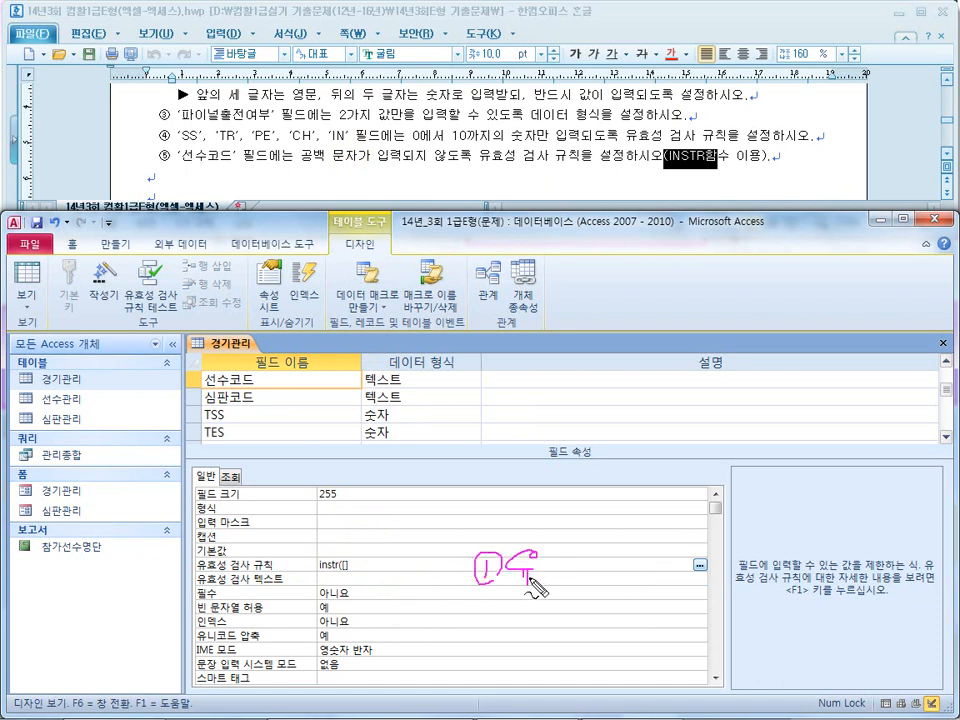
mouse_move(481, 628)
left_mouse_down()
mouse_move(488, 613)
mouse_move(530, 634)
left_mouse_up()
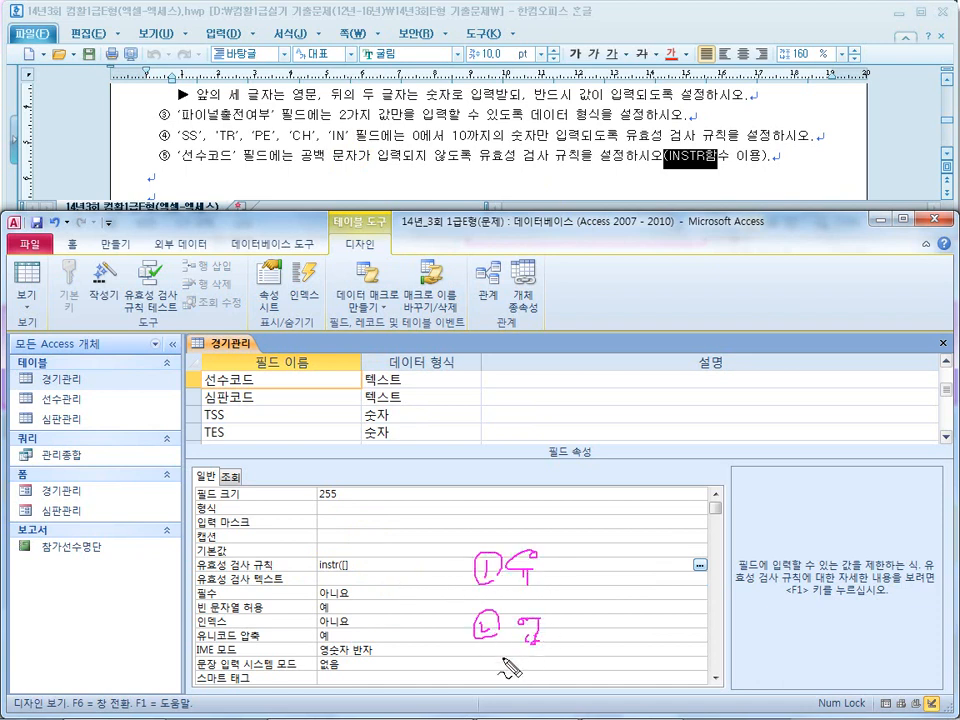
left_click_drag(485, 661, 532, 680)
left_click_drag(555, 549, 560, 668)
left_click_drag(480, 688, 468, 550)
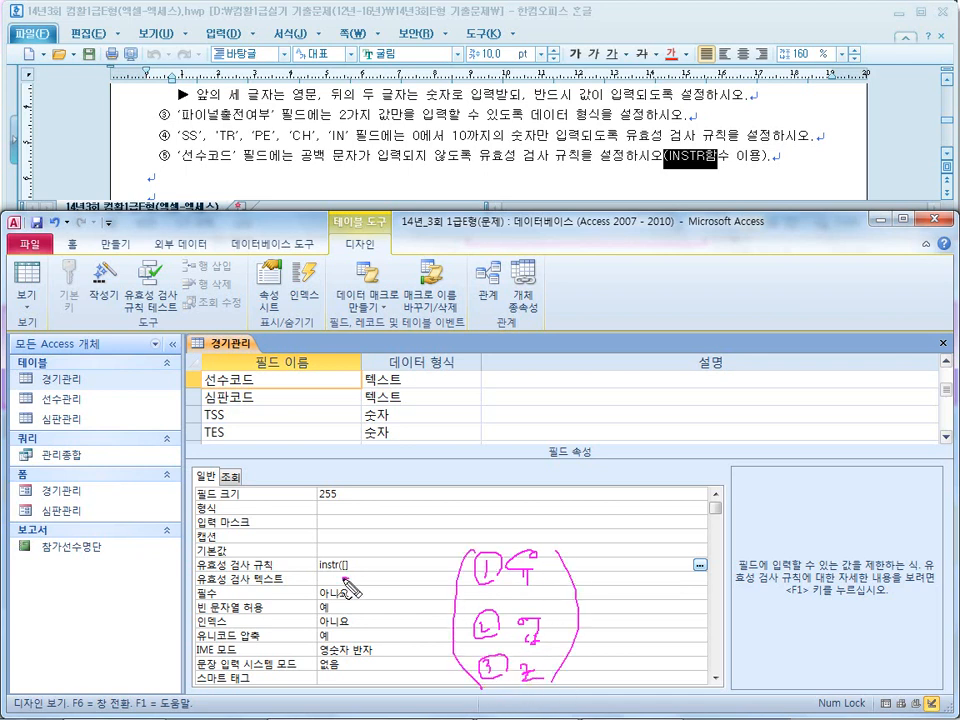
key("Escape")
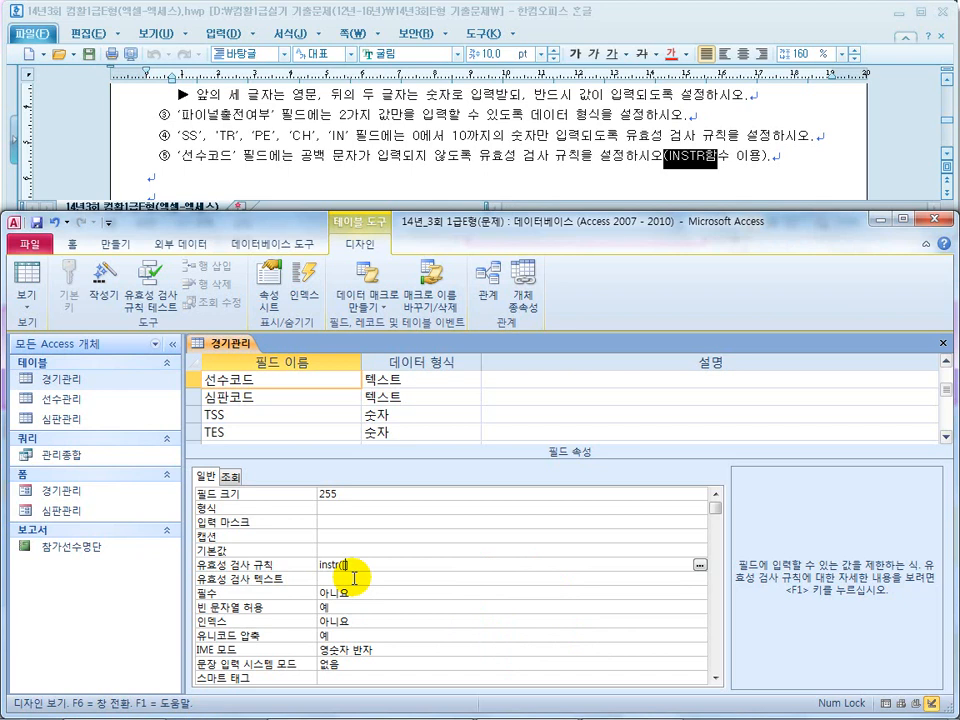
Step: Complete the 선수코드 field's validation rule as InStr([선수코드]," ")=0
type("ㅅ")
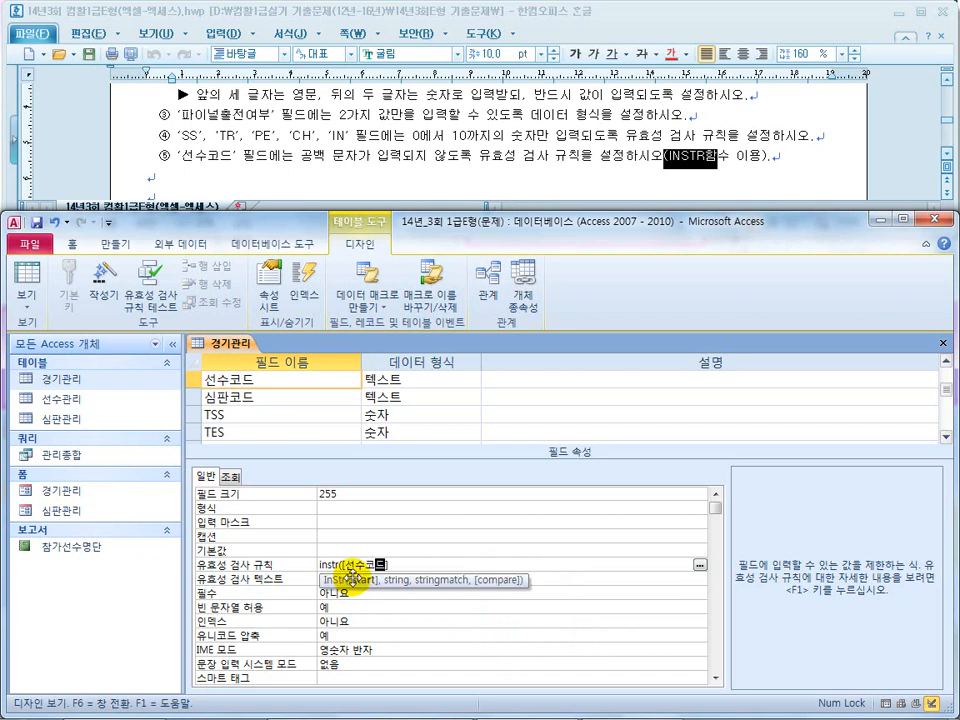
type(",")
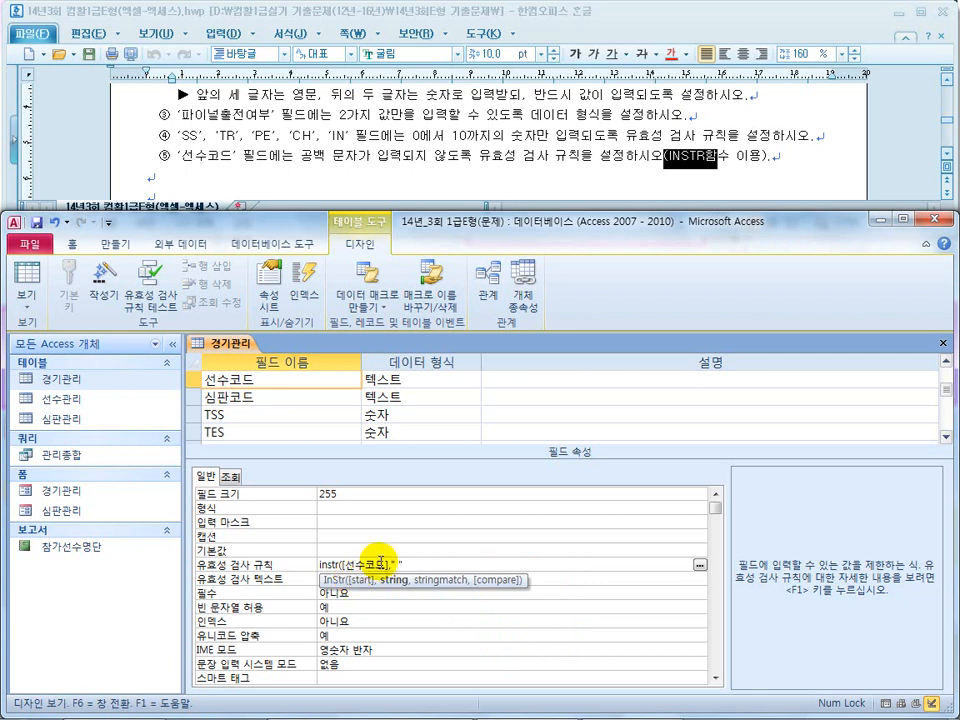
type("\"")
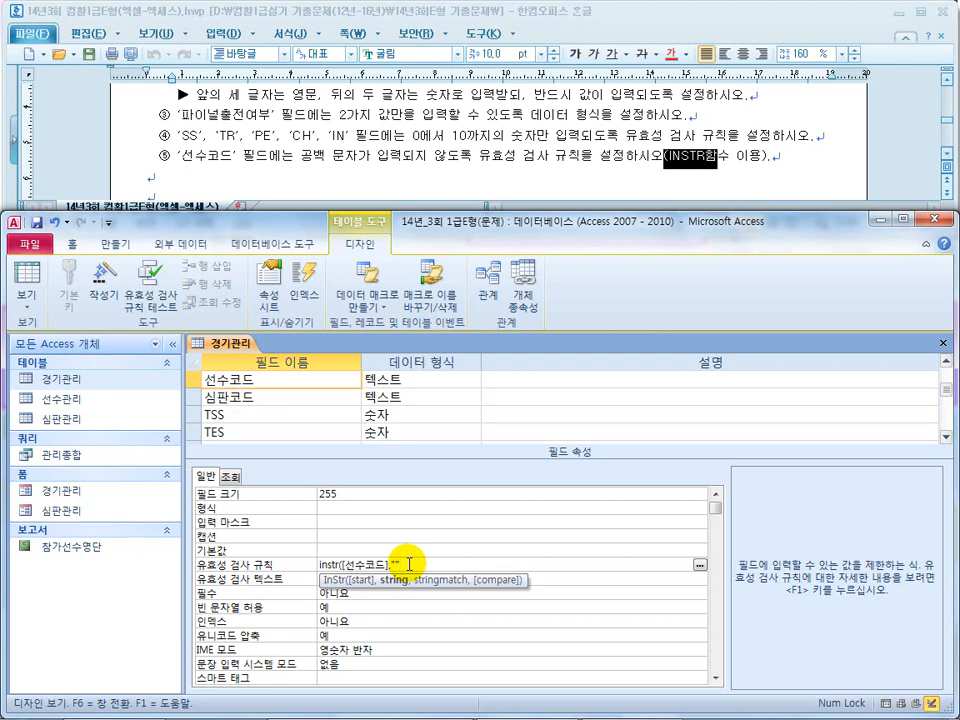
type("\")=0")
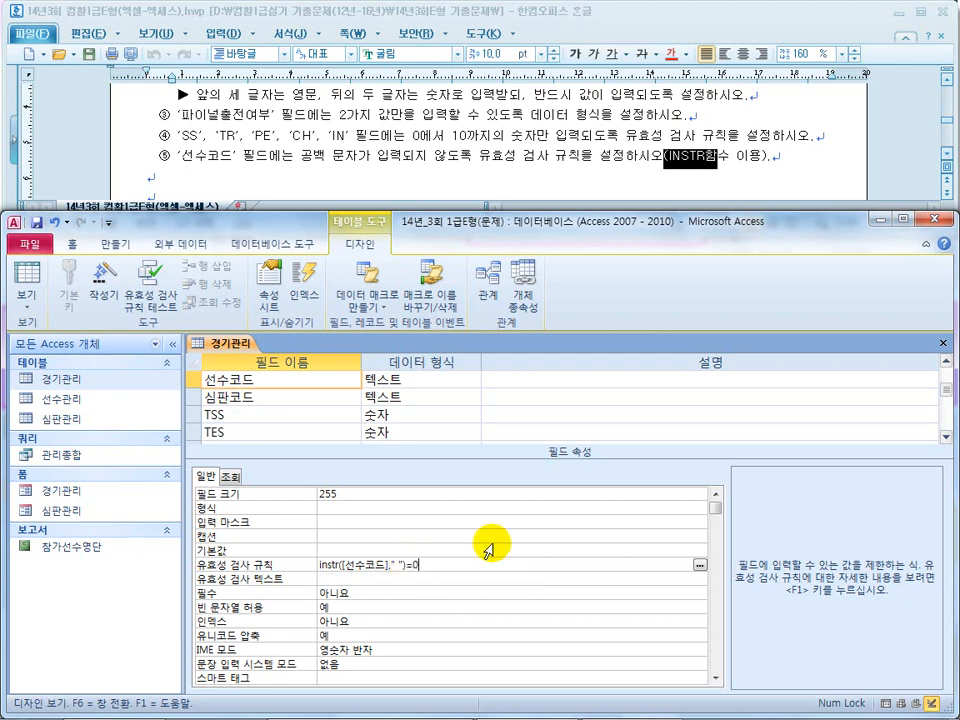
key("Return")
Step: Try <1 as the comparison in the 선수코드 validation rule, and set it back to =0
left_click(427, 566)
key("BackSpace")
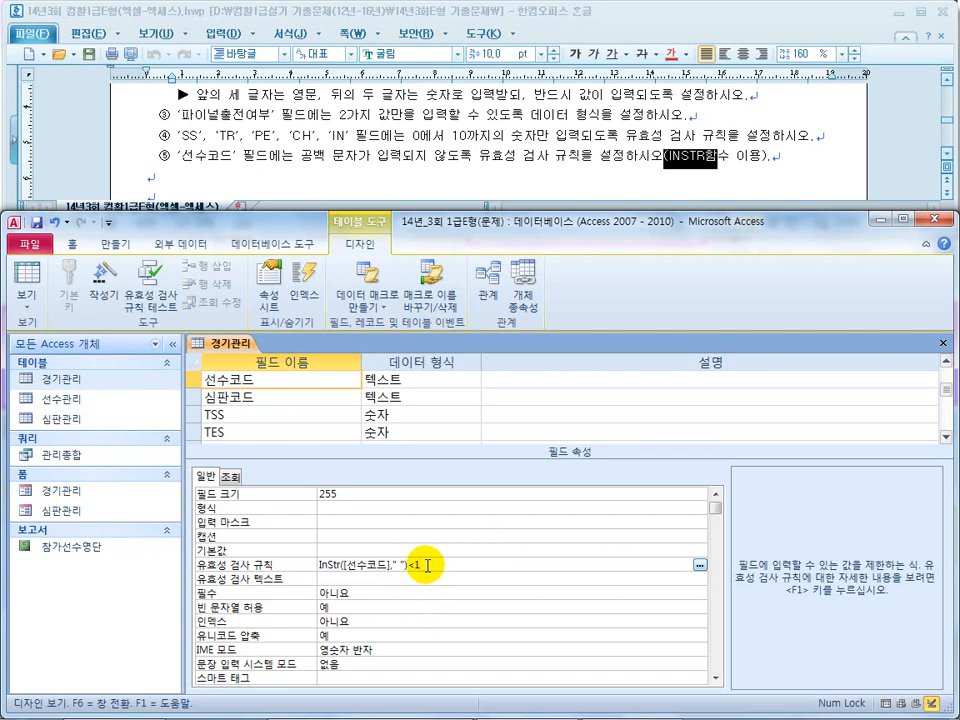
type("=")
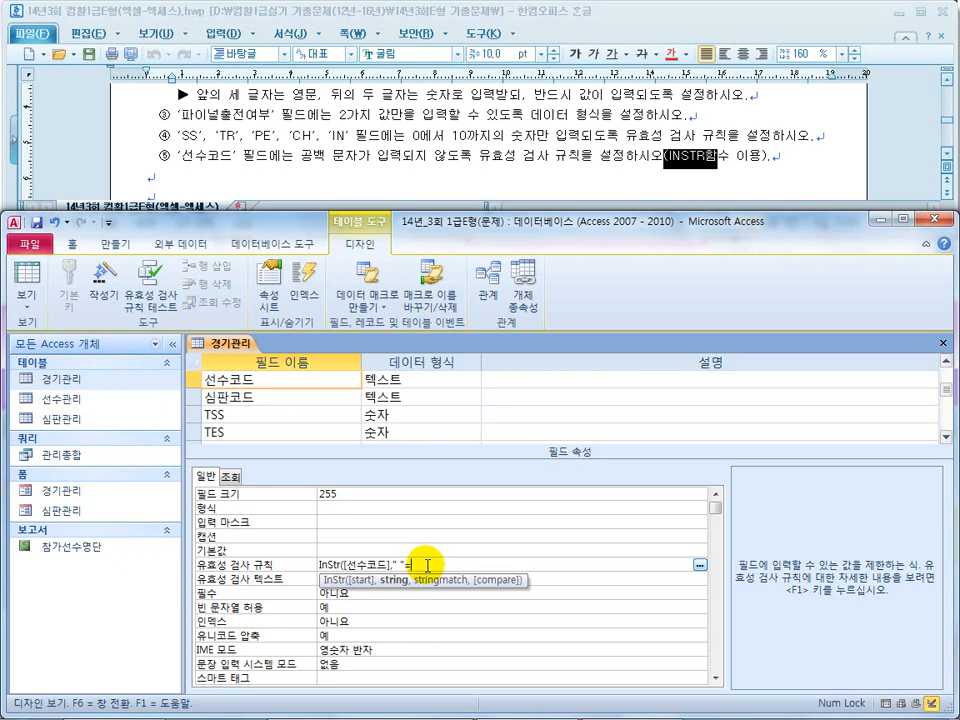
key("BackSpace")
type(")")
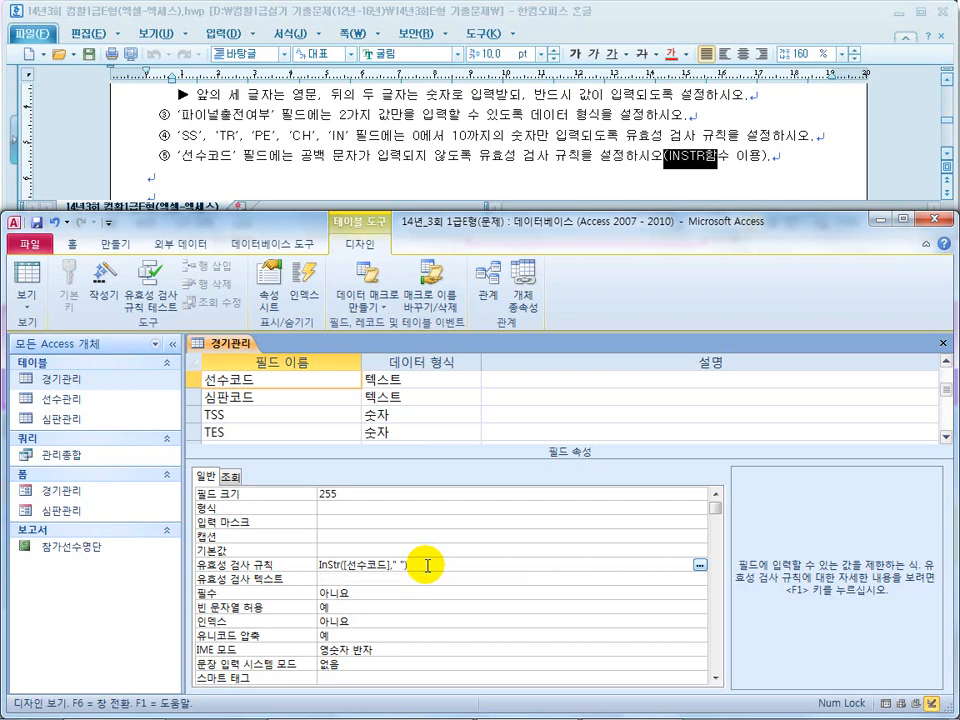
key("Return")
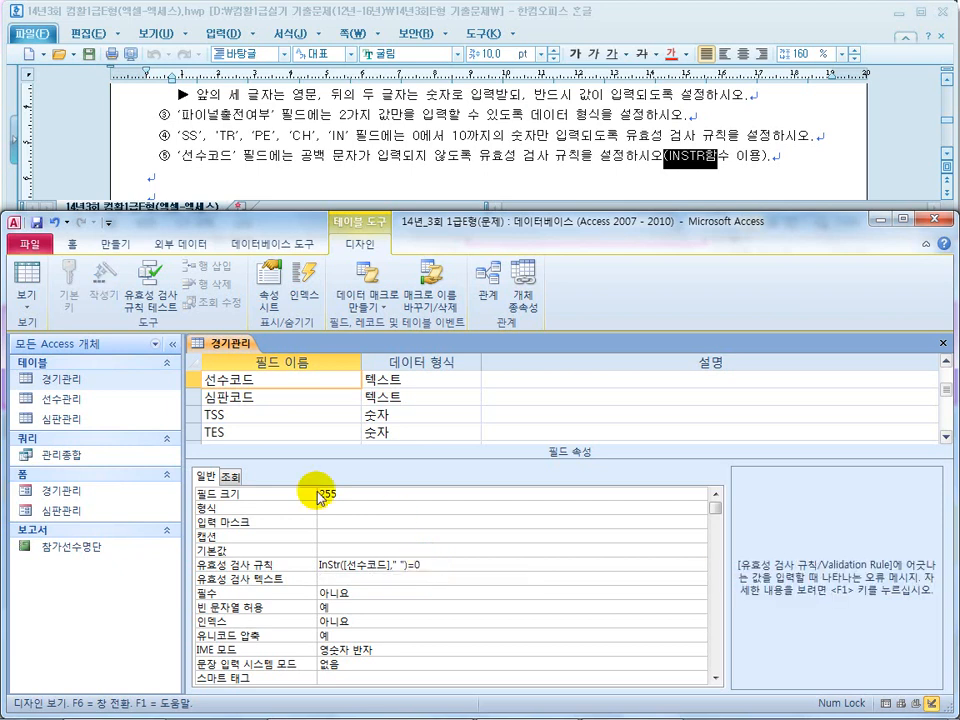
Step: Save the 경기관리 table design and switch the table to Datasheet view
left_click(26, 279)
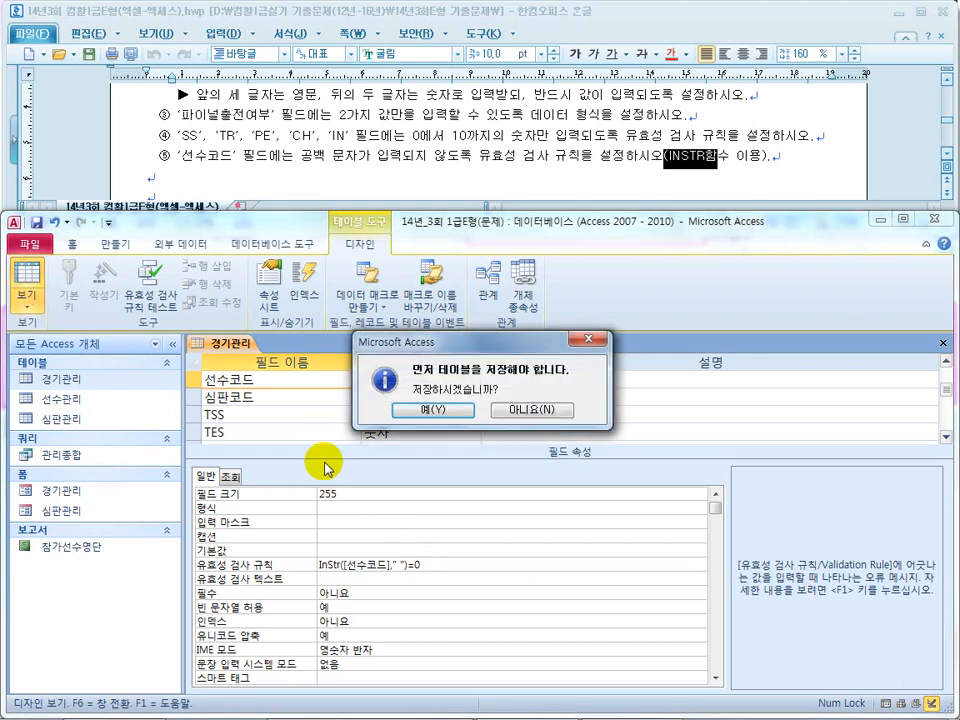
left_click(422, 406)
left_click(360, 400)
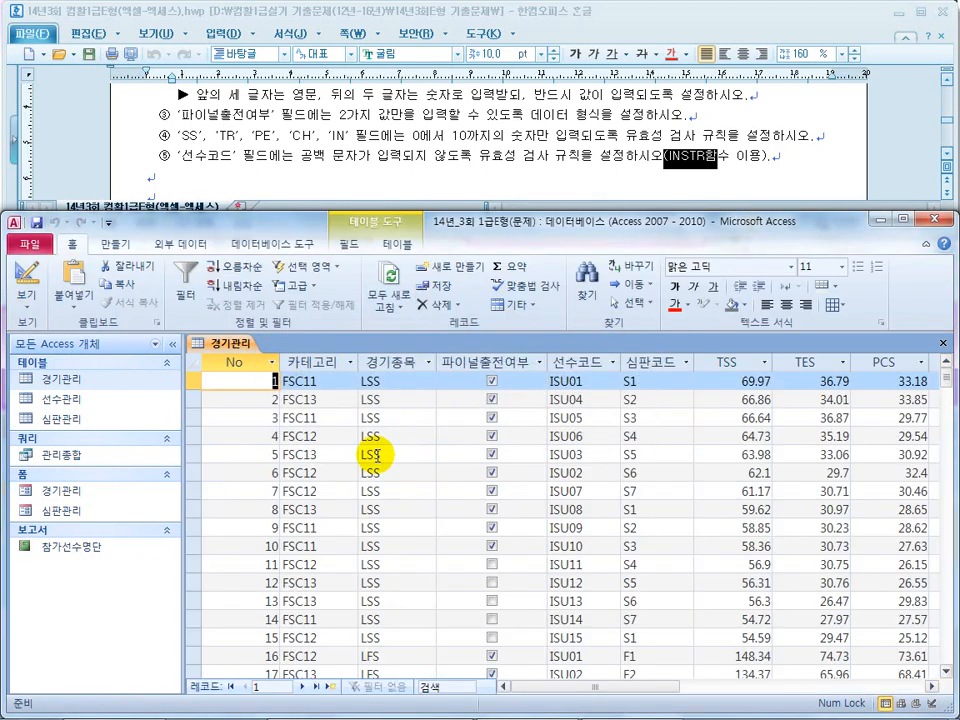
Step: Test the 선수코드 rule in a new record with fffff preceded by a space
scroll(355, 453, "down", 2)
scroll(551, 416, "up", 2)
scroll(604, 495, "down", 8)
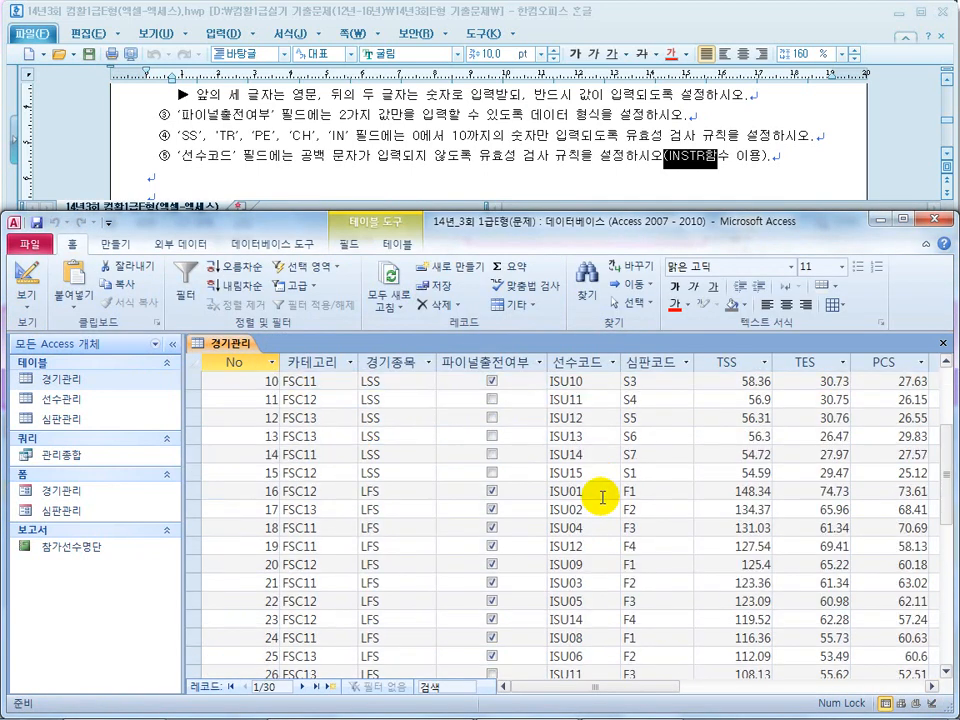
left_click(563, 492)
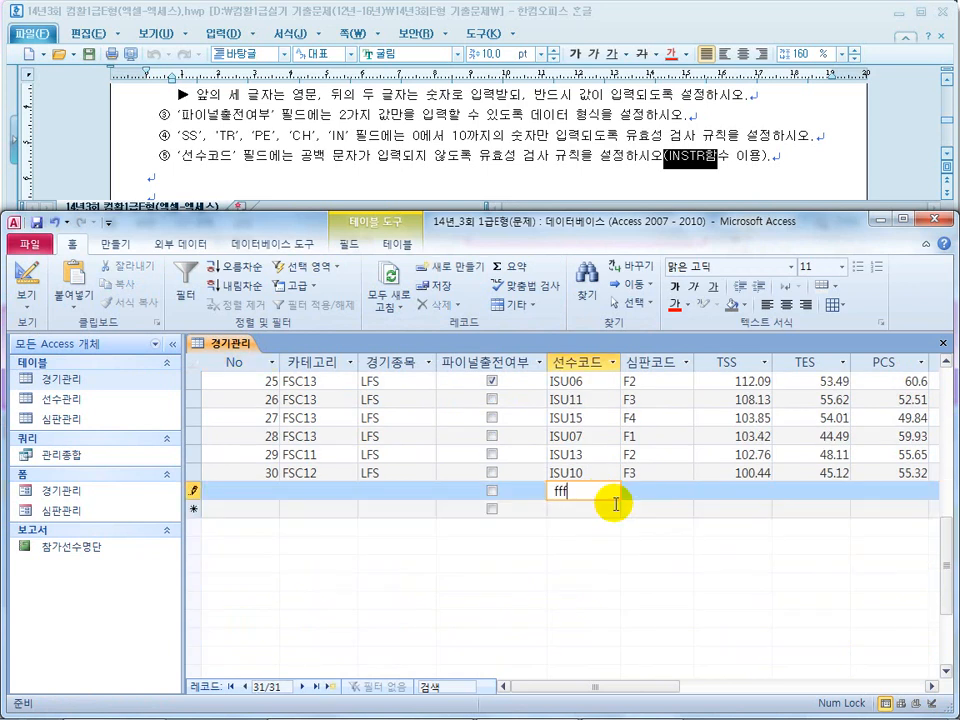
key("Return")
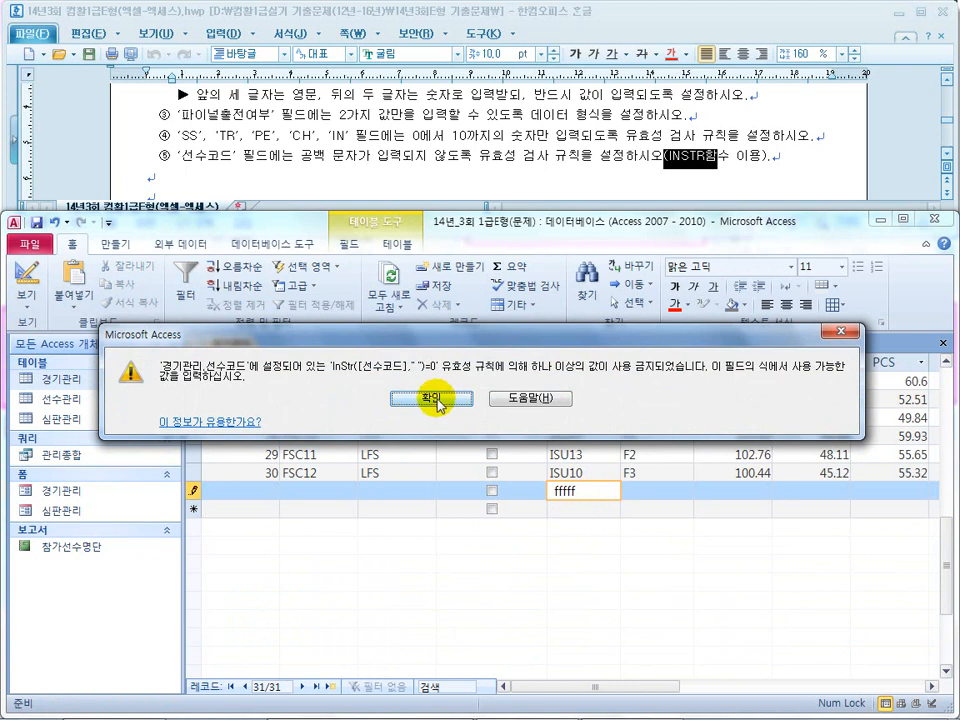
left_click(433, 400)
Step: Test the 선수코드 rule with fff fff, which has a space in the middle, in the new record
left_click_drag(611, 500, 536, 491)
type("fff f")
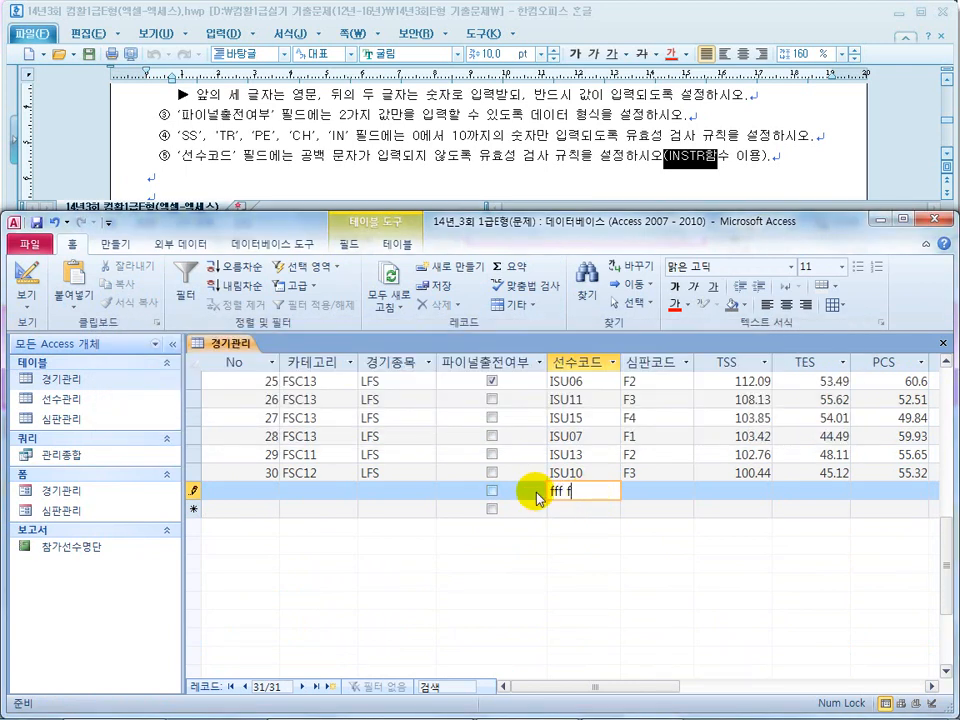
type("ff")
key("Return")
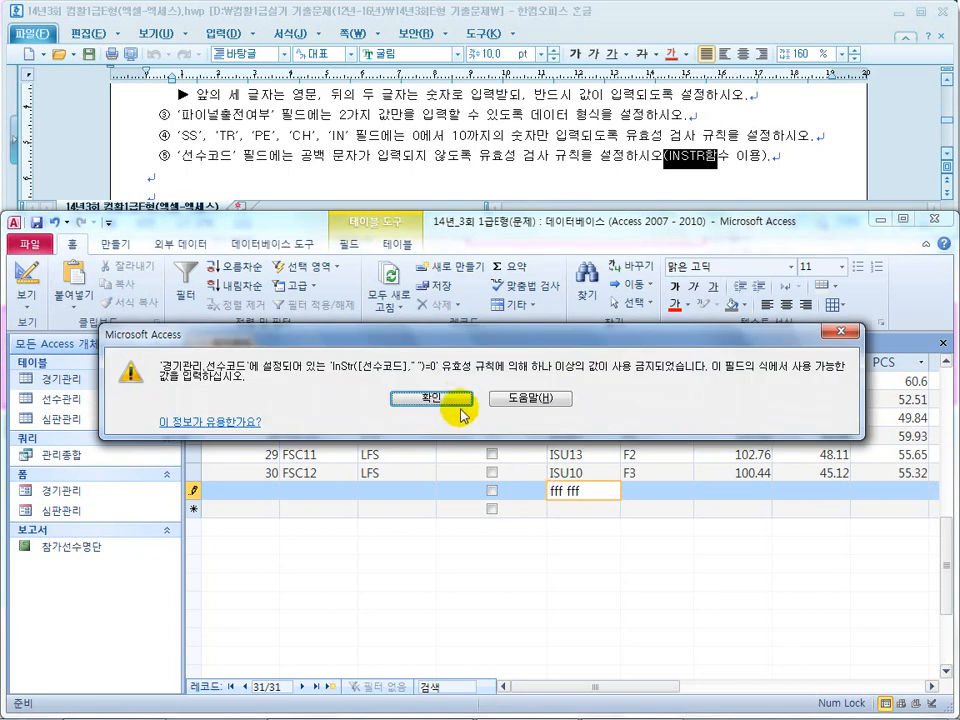
left_click(453, 400)
Step: Test the 선수코드 rule with fffffff without spaces, and discard the new record
left_click_drag(596, 491, 550, 491)
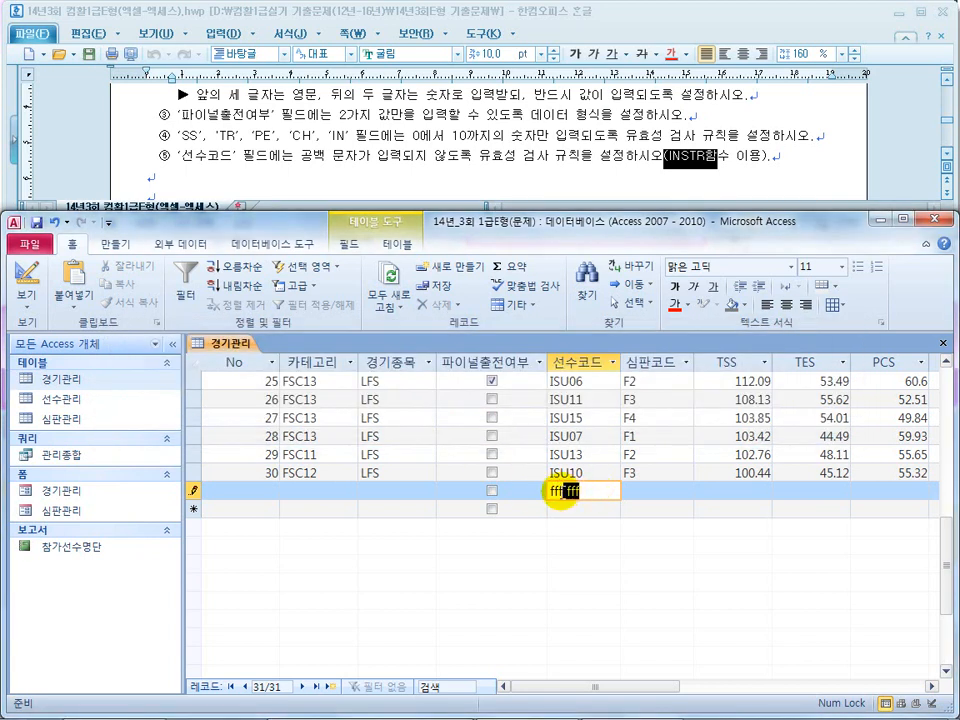
type("fffffff")
key("Return")
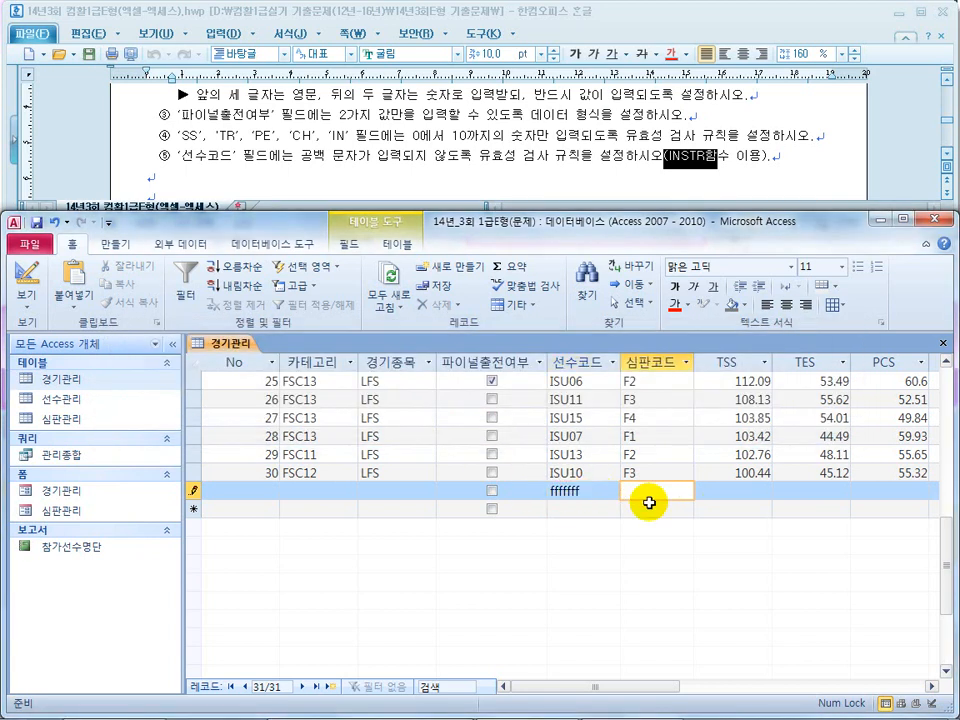
left_click_drag(594, 491, 539, 490)
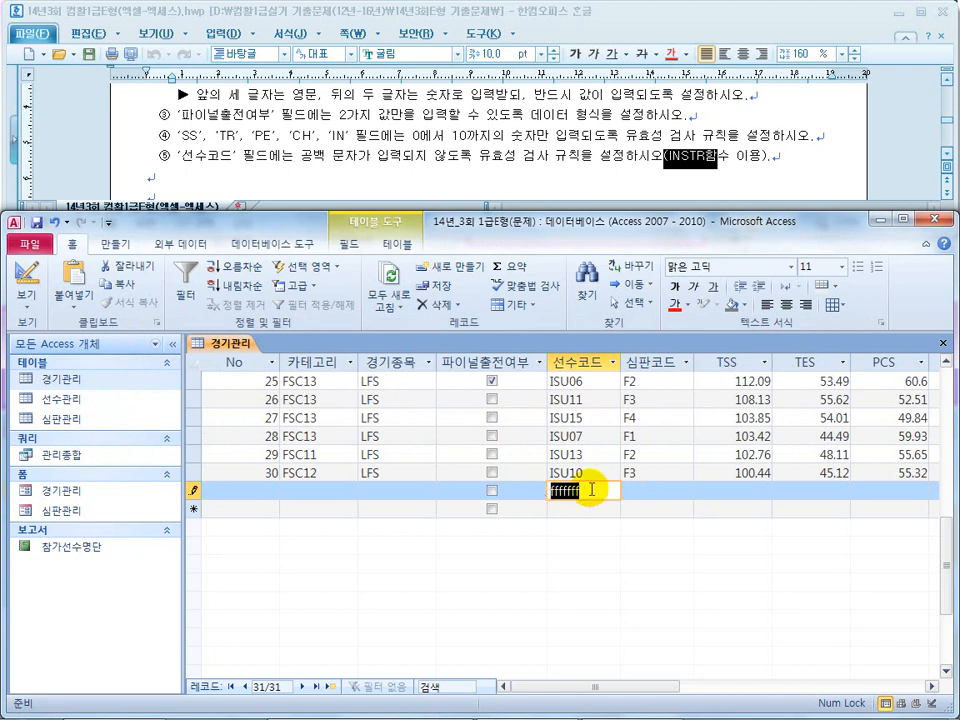
key("Escape")
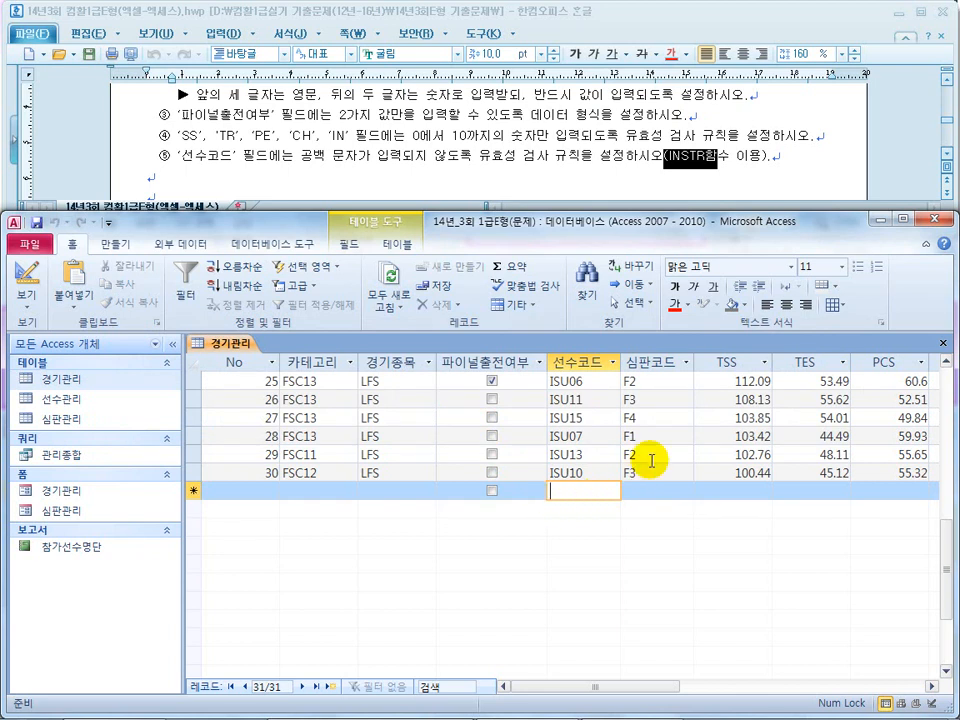
Step: Close the 경기관리 table and switch to the Hangul exam document to show question 2 about table relationships
left_click(942, 350)
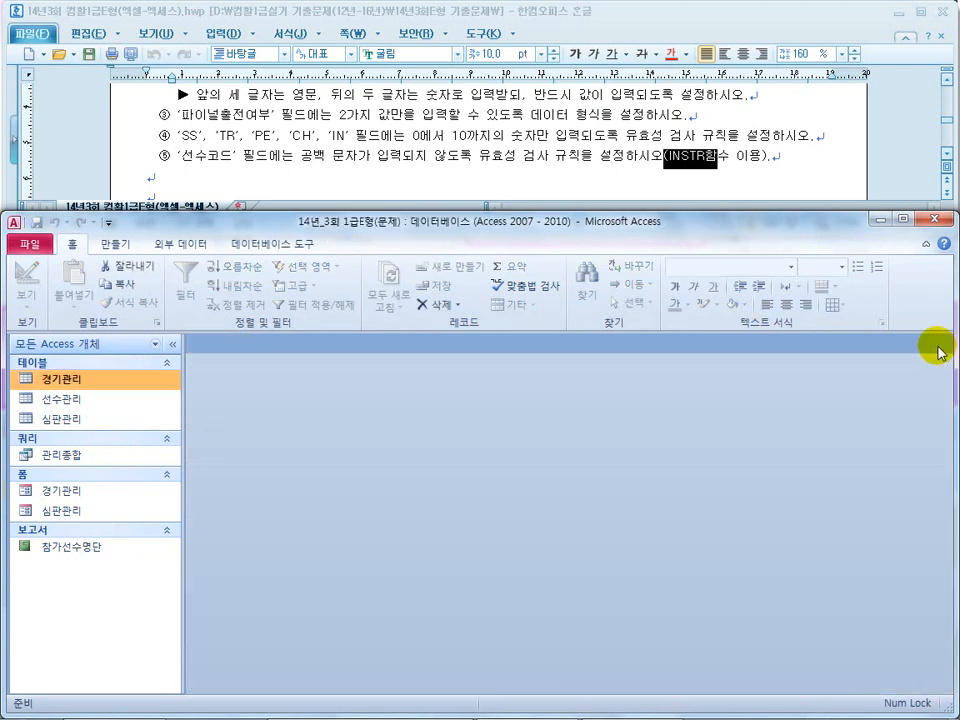
left_click(409, 181)
scroll(418, 180, "down", 2)
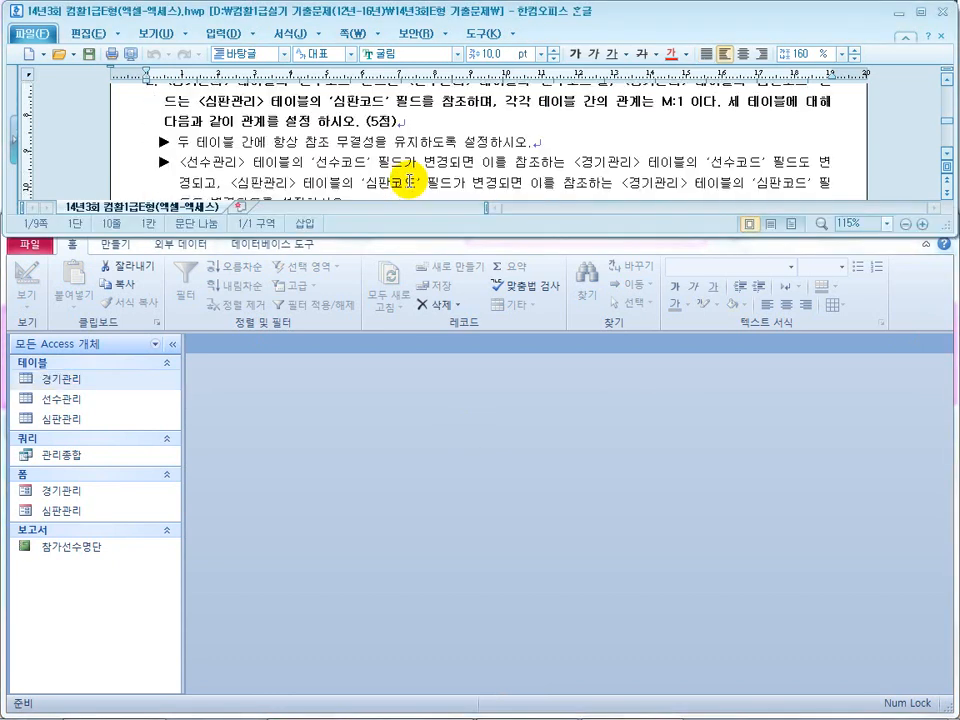
scroll(418, 180, "up", 1)
Step: Switch to Access and open the database's relationships layout
left_click(361, 508)
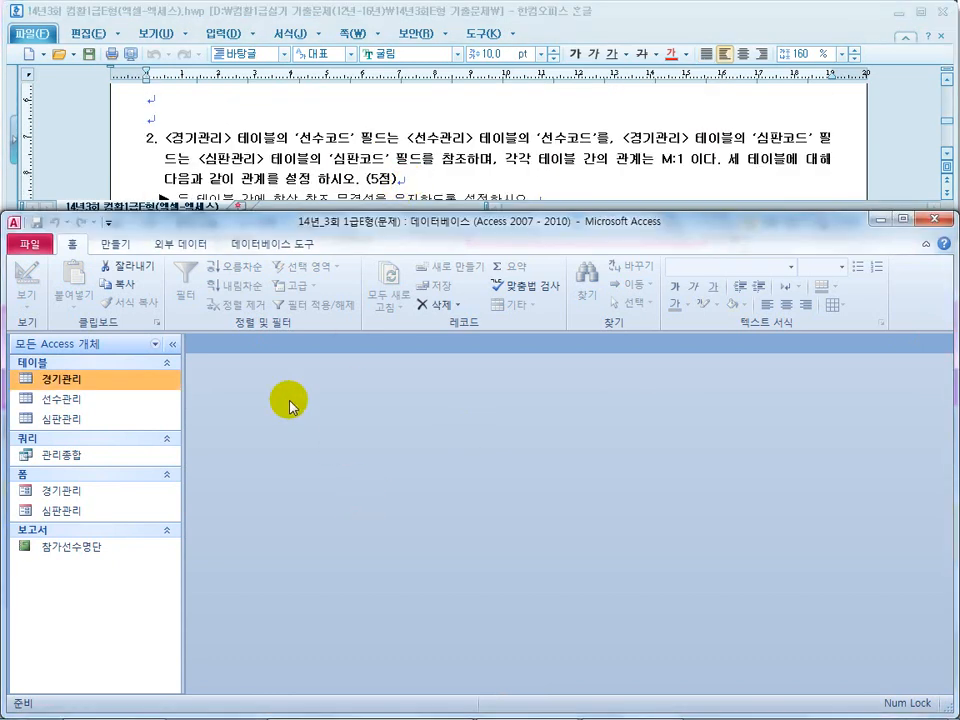
left_click(273, 243)
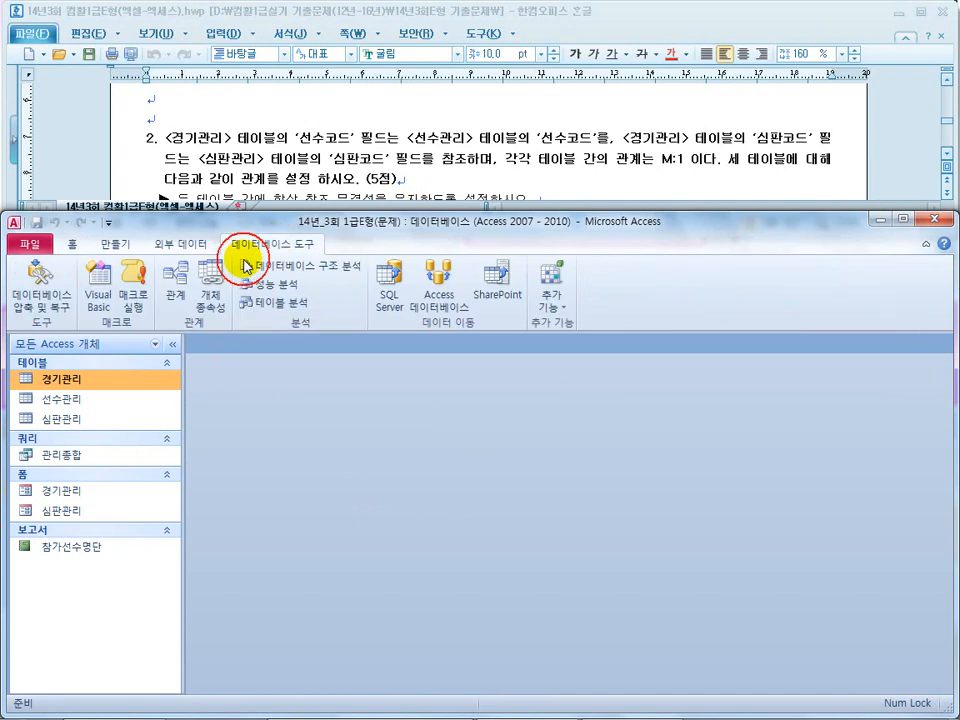
left_click(186, 287)
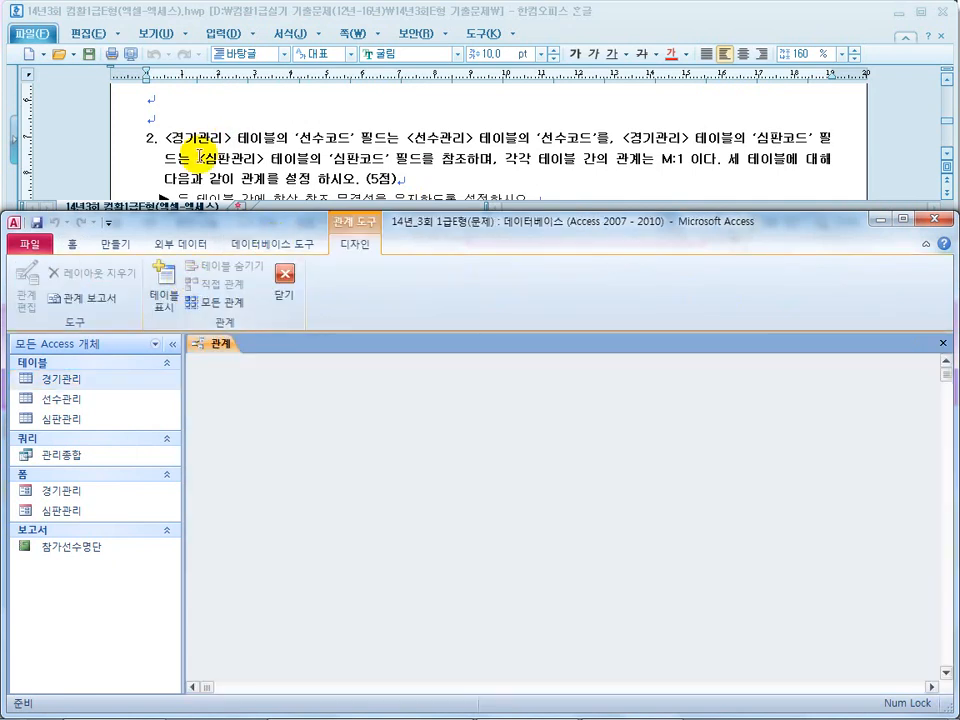
Step: Add the 경기관리, 선수관리 and 심판관리 tables to the relationships layout
right_click(291, 430)
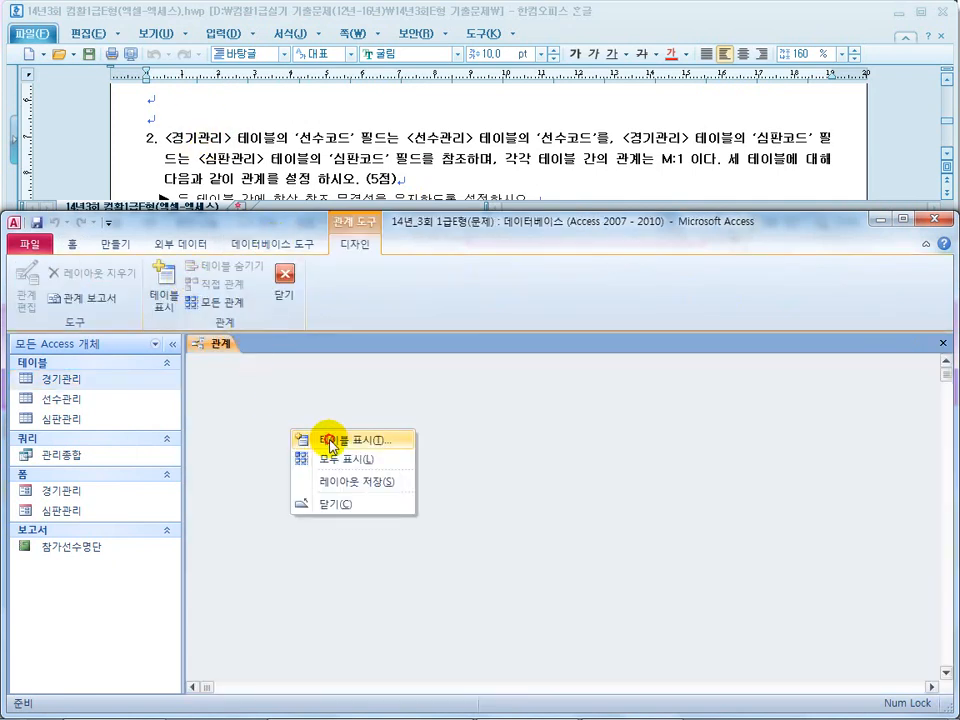
left_click(322, 441)
double_click(361, 346)
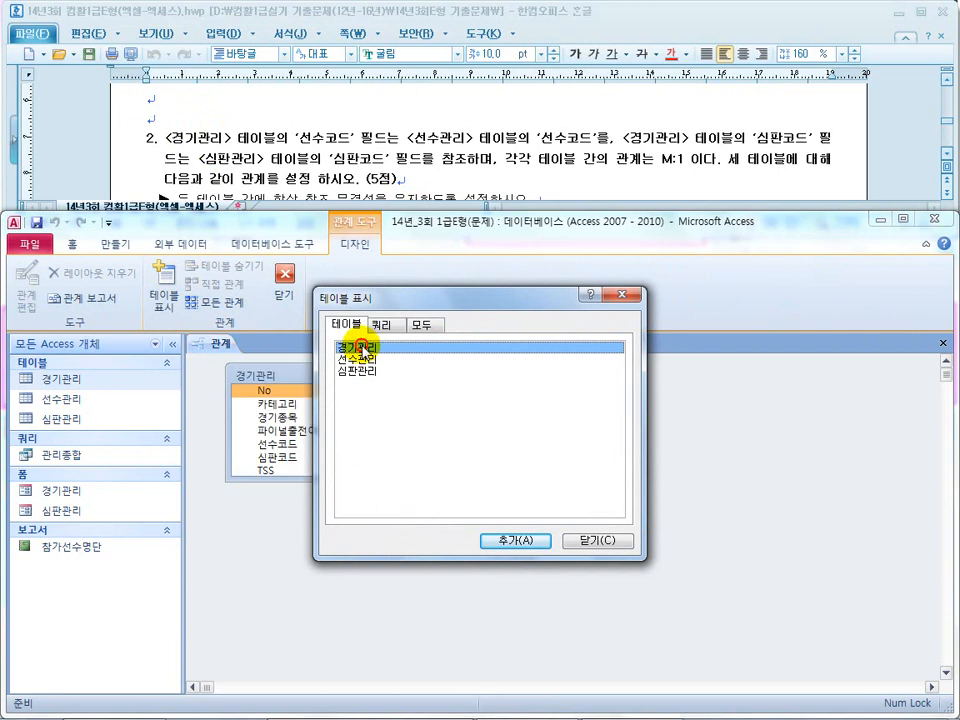
left_click(361, 360)
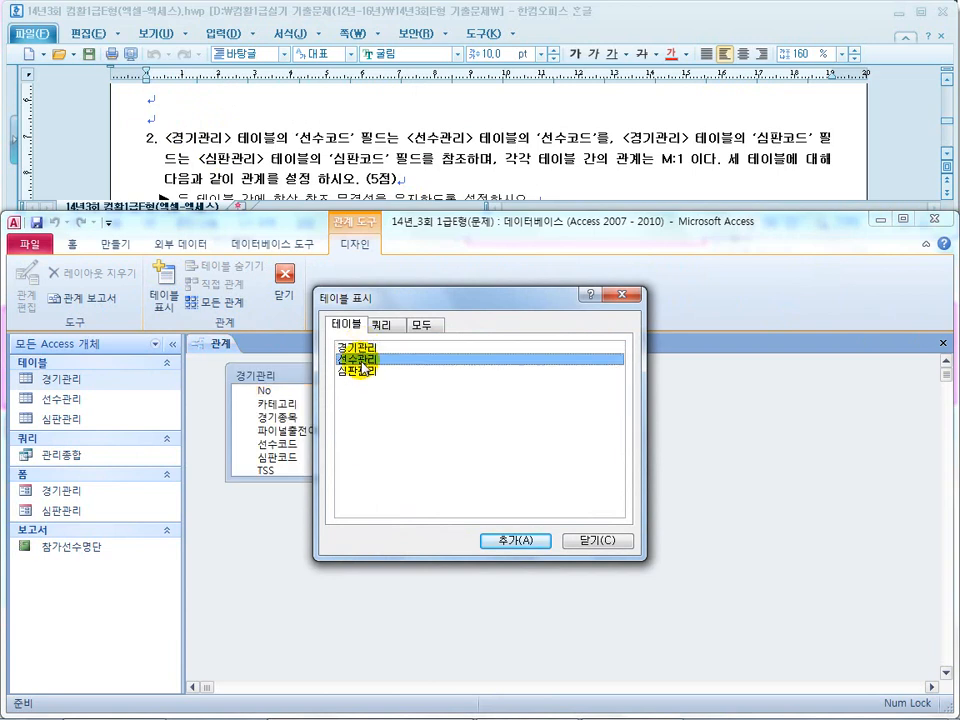
double_click(361, 373)
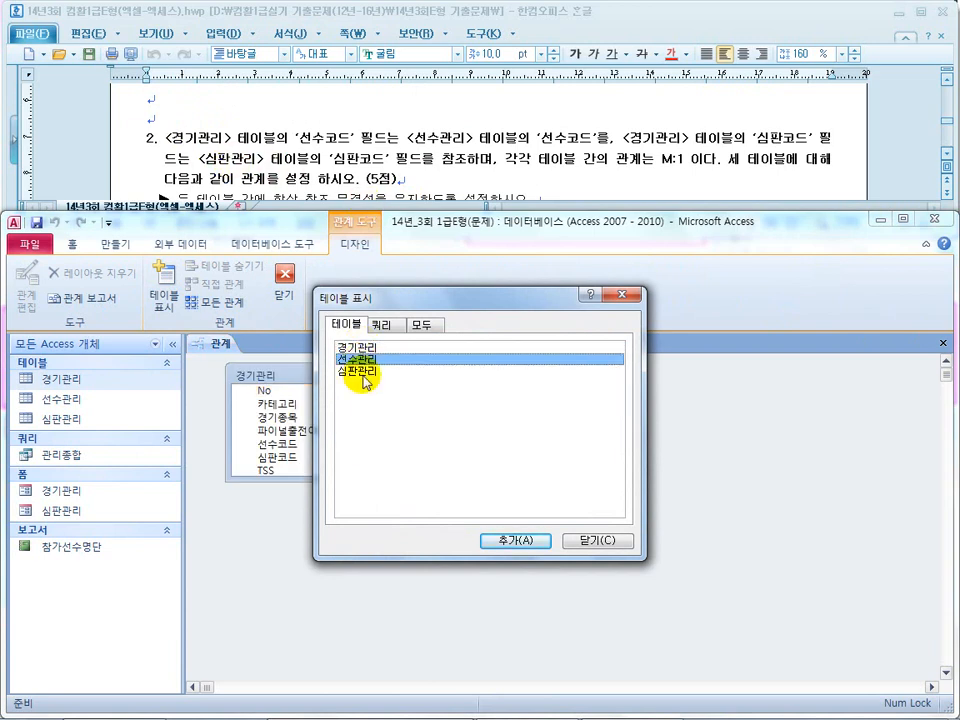
left_click(603, 540)
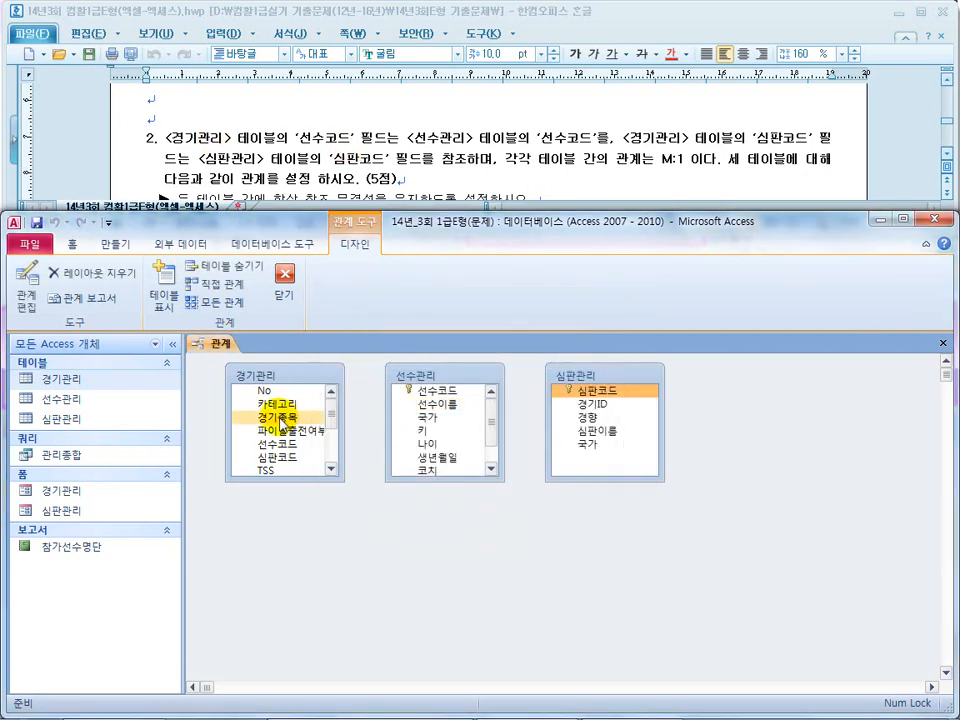
Step: Link 선수코드 of 선수관리 to 선수코드 of 경기관리 and enforce referential integrity
scroll(335, 428, "down", 1)
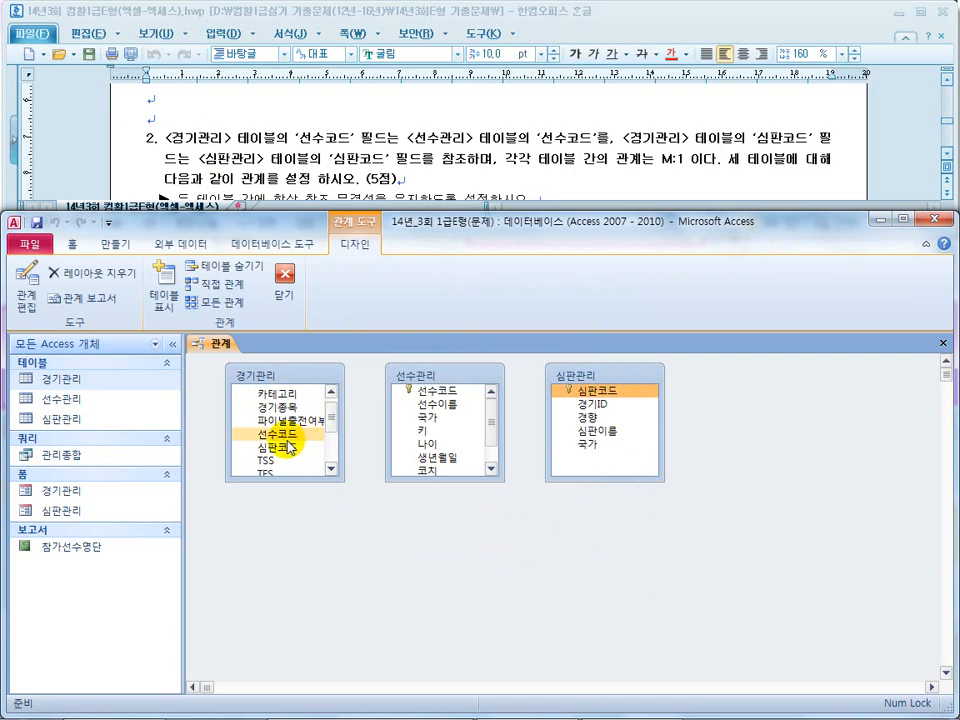
left_click(287, 435)
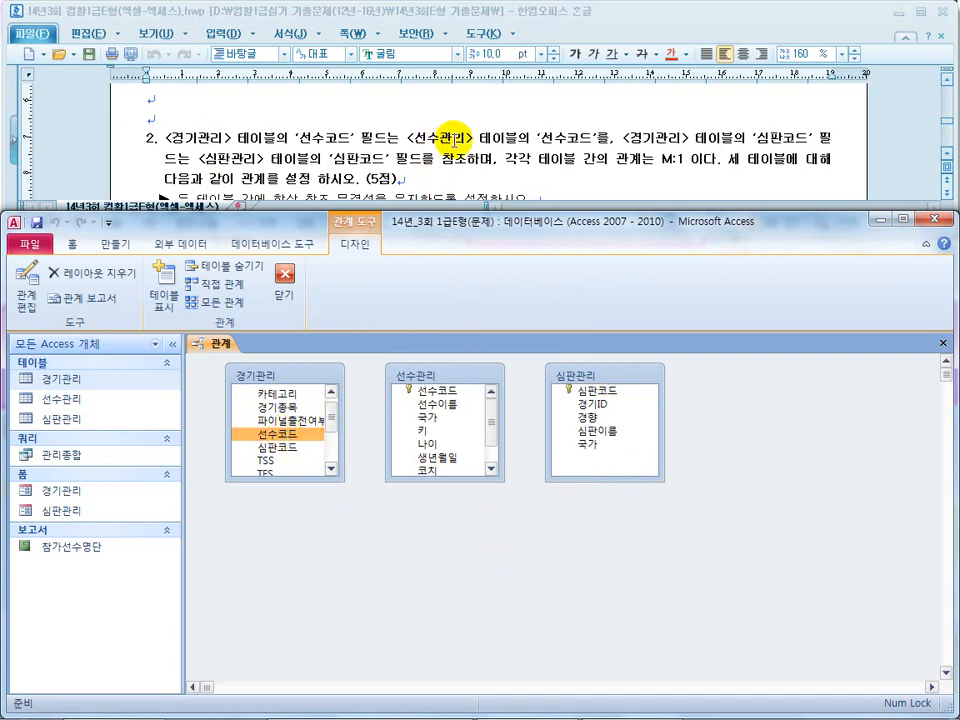
left_click_drag(438, 399, 287, 437)
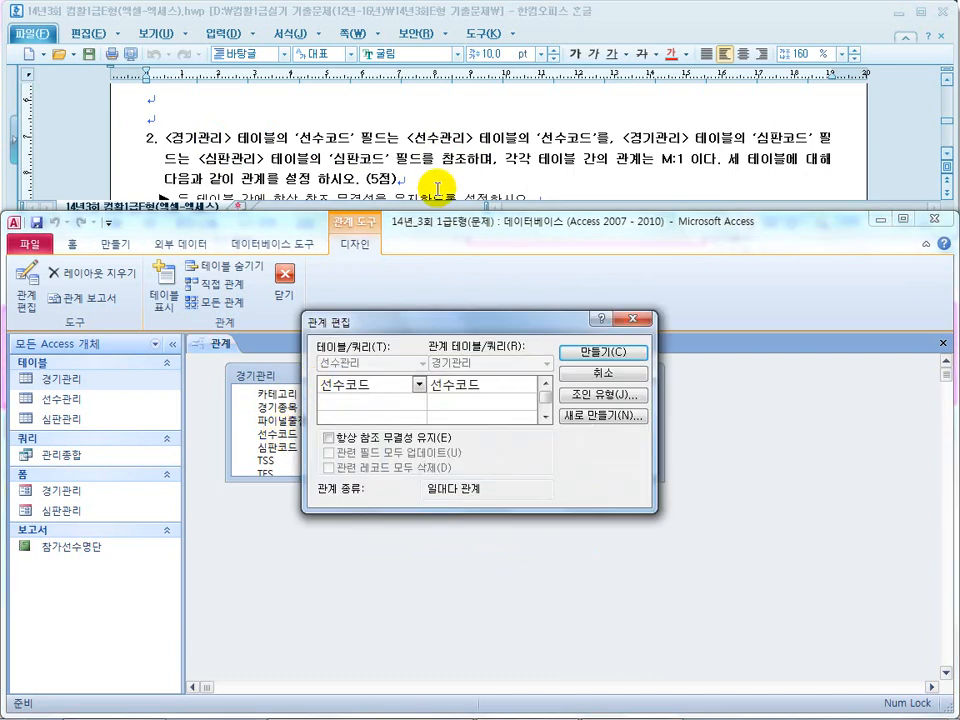
left_click(437, 183)
scroll(433, 172, "down", 1)
left_click(329, 437)
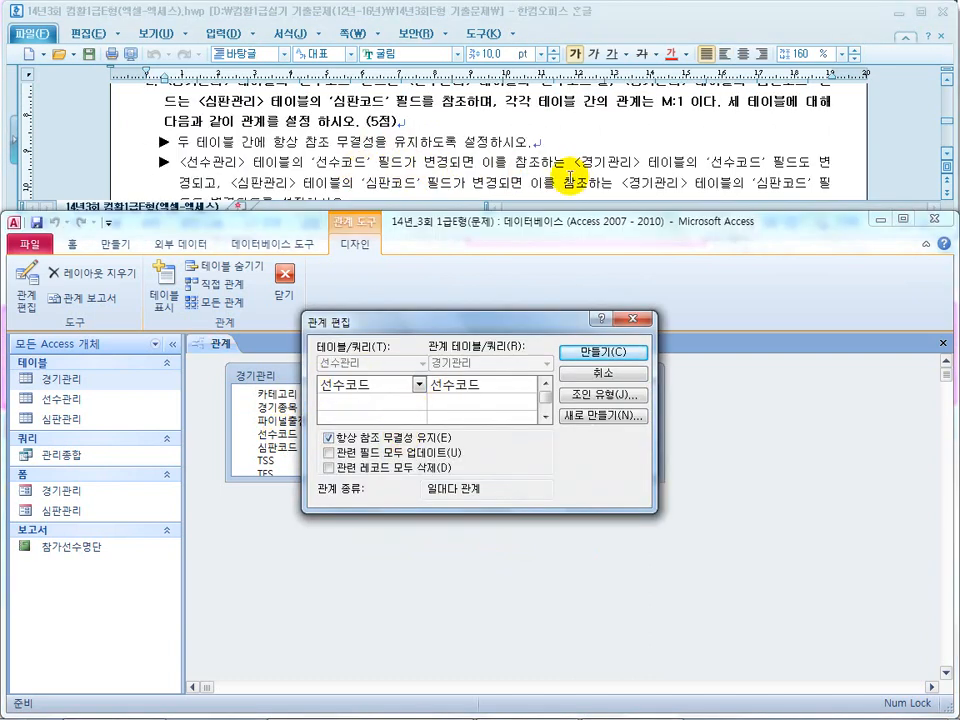
Step: Enable cascading updates of related fields, leave cascading deletes off, and create the 선수코드 relationship
left_click(400, 132)
scroll(400, 132, "down", 1)
left_click_drag(222, 179, 293, 177)
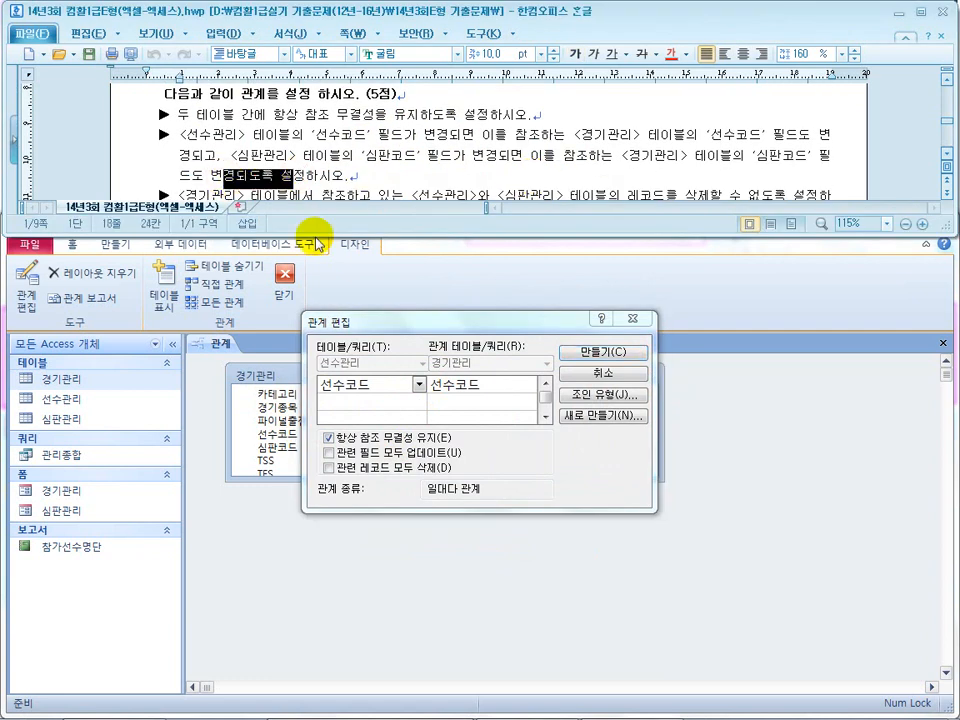
left_click(366, 453)
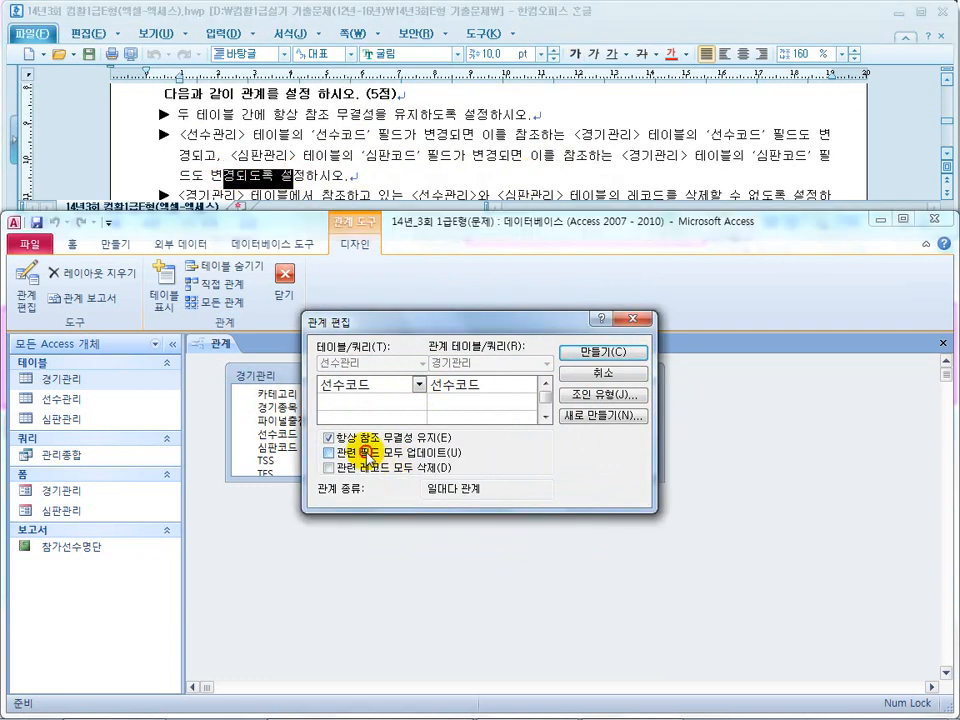
left_click(366, 455)
left_click(415, 140)
scroll(440, 150, "down", 1)
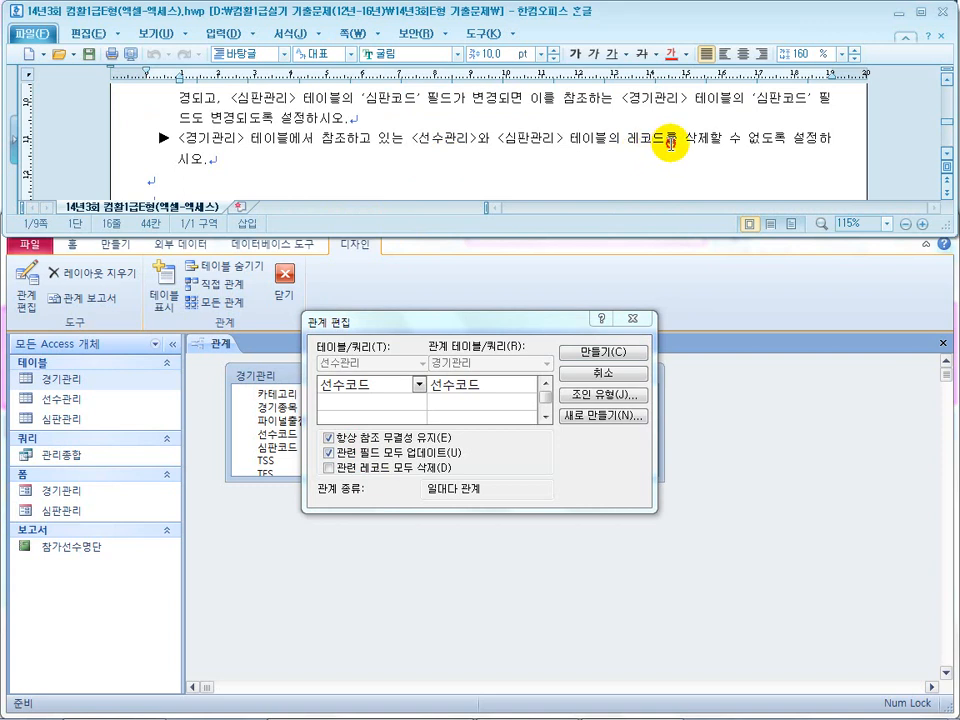
left_click_drag(667, 141, 762, 141)
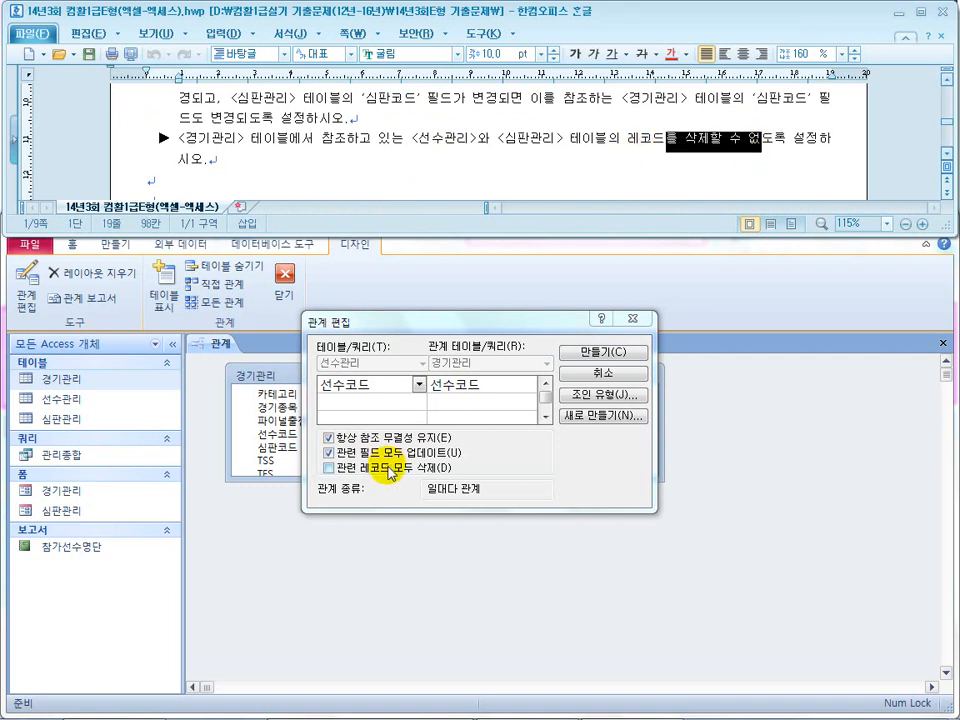
left_click(603, 352)
Step: Create a relationship from 심판코드 of 심판관리 to 심판코드 of 경기관리 with referential integrity and cascading updates
left_click(425, 147)
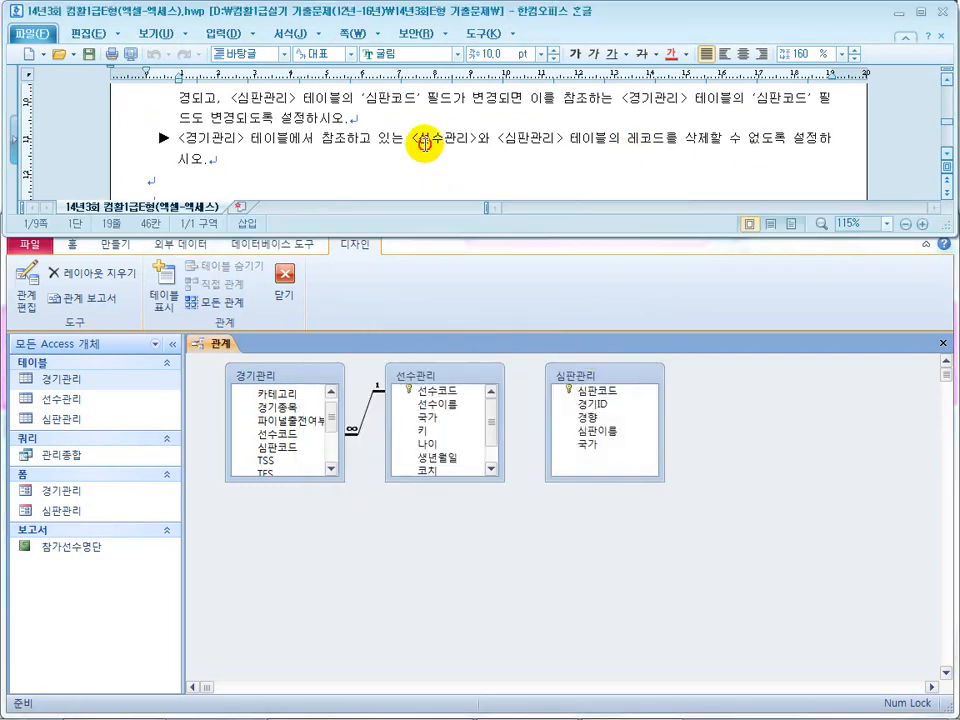
scroll(425, 145, "up", 1)
scroll(500, 177, "up", 1)
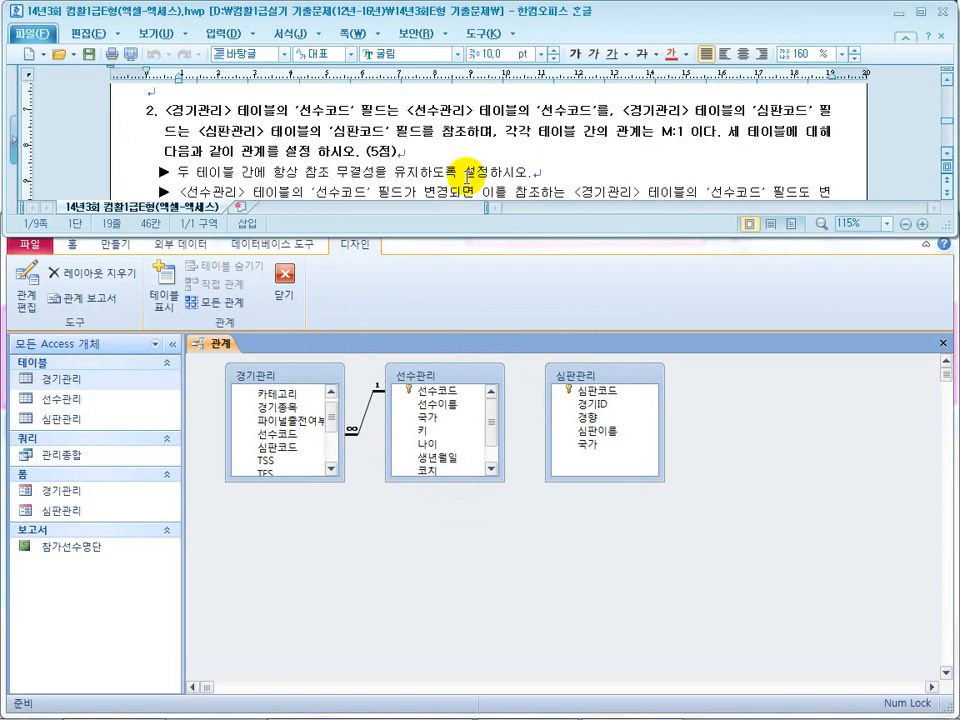
scroll(635, 108, "up", 1)
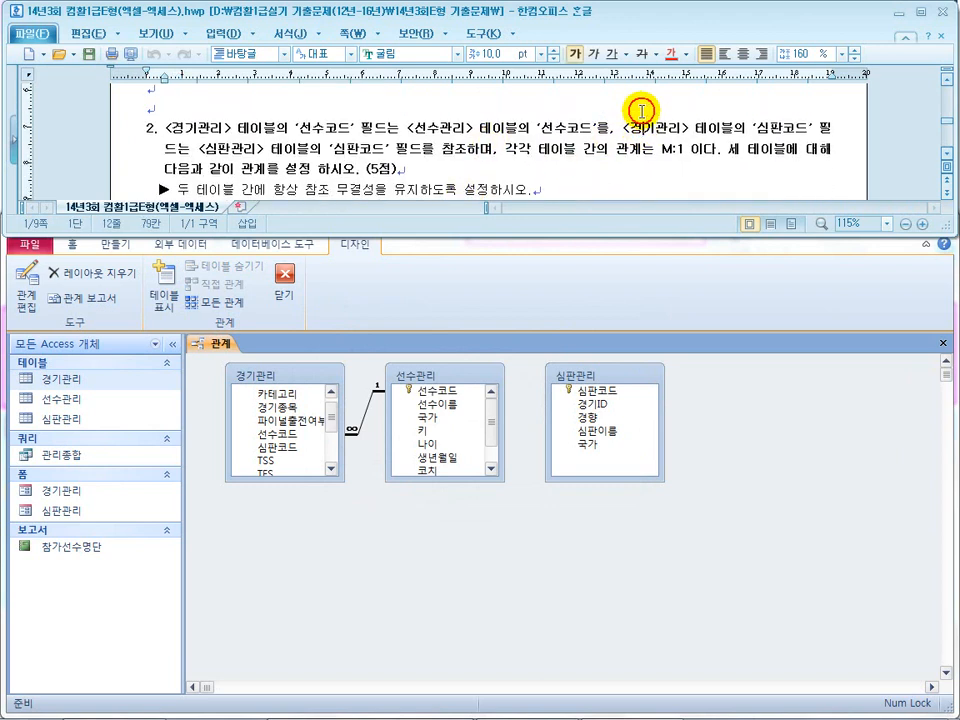
left_click(291, 380)
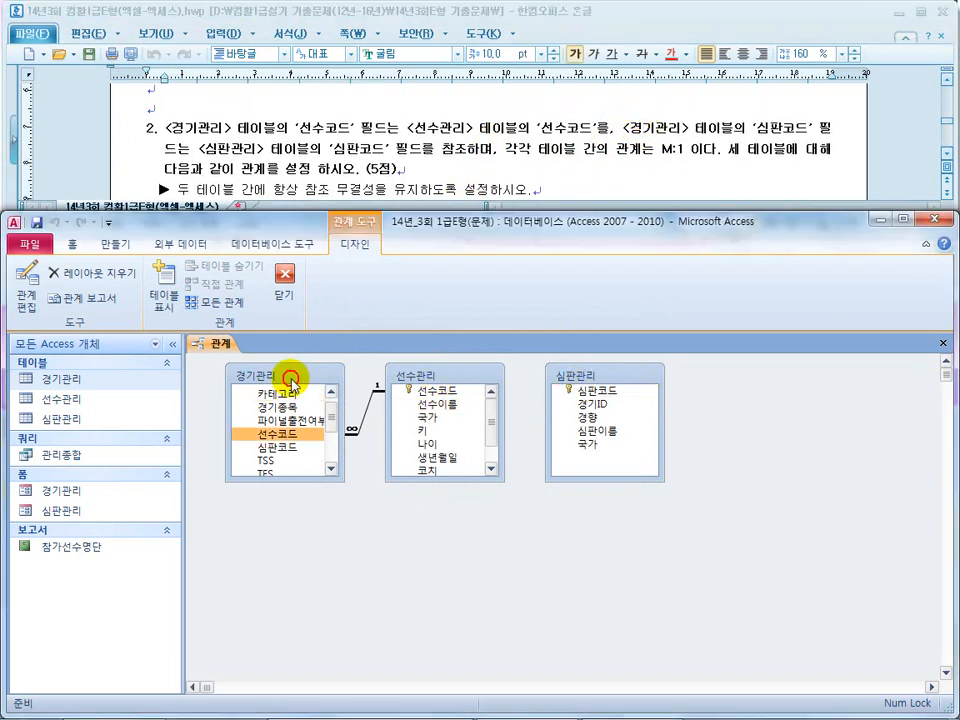
left_click(285, 434)
left_click(285, 451)
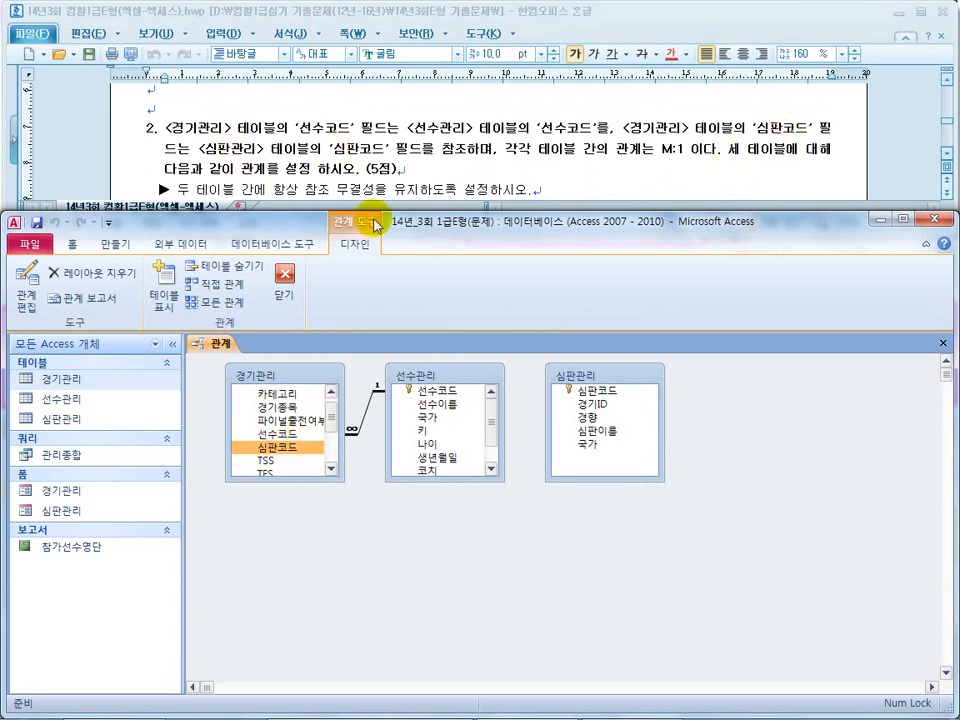
left_click_drag(602, 395, 285, 452)
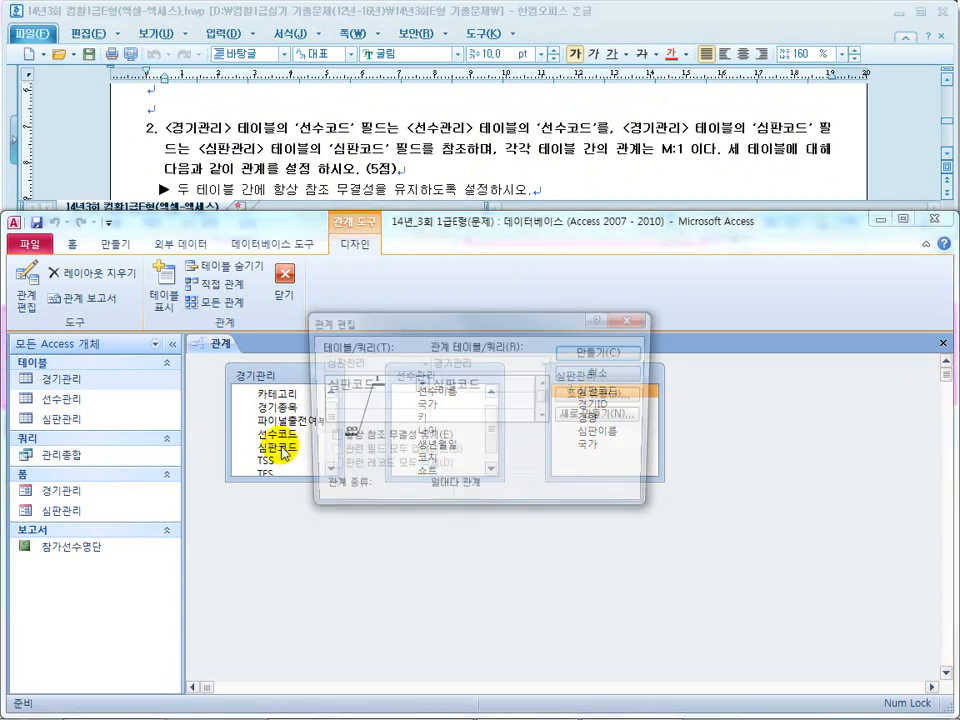
left_click(390, 438)
left_click(392, 453)
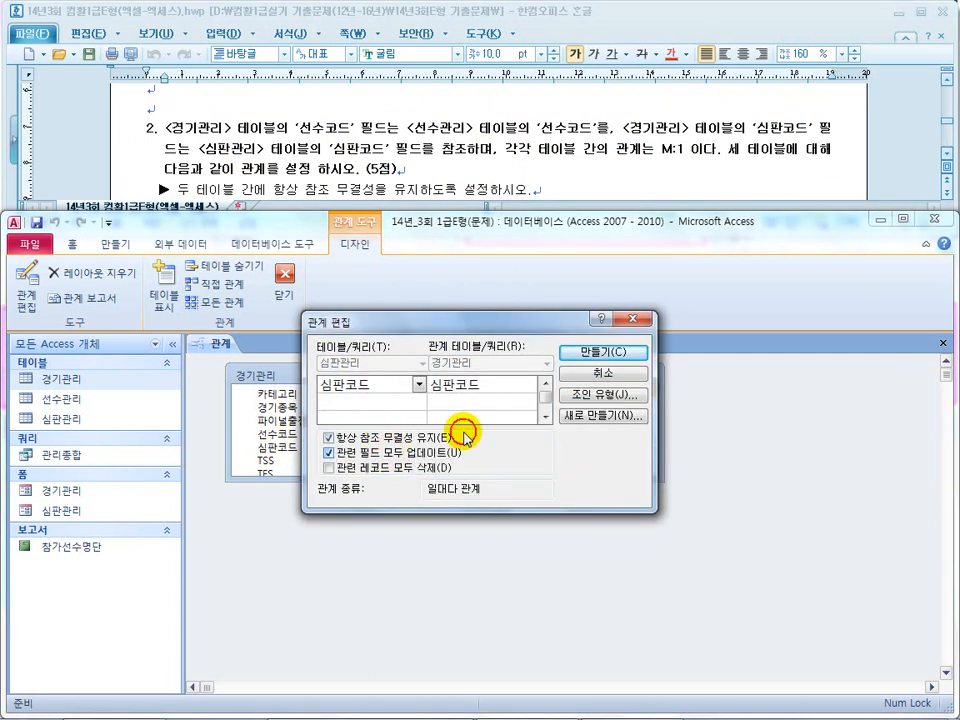
left_click(603, 352)
Step: Arrange the related tables in the order 심판관리, 경기관리, 선수관리, and close the relationships layout
left_click_drag(603, 380, 284, 536)
left_click_drag(440, 374, 560, 360)
left_click_drag(296, 384, 418, 383)
left_click_drag(297, 535, 271, 380)
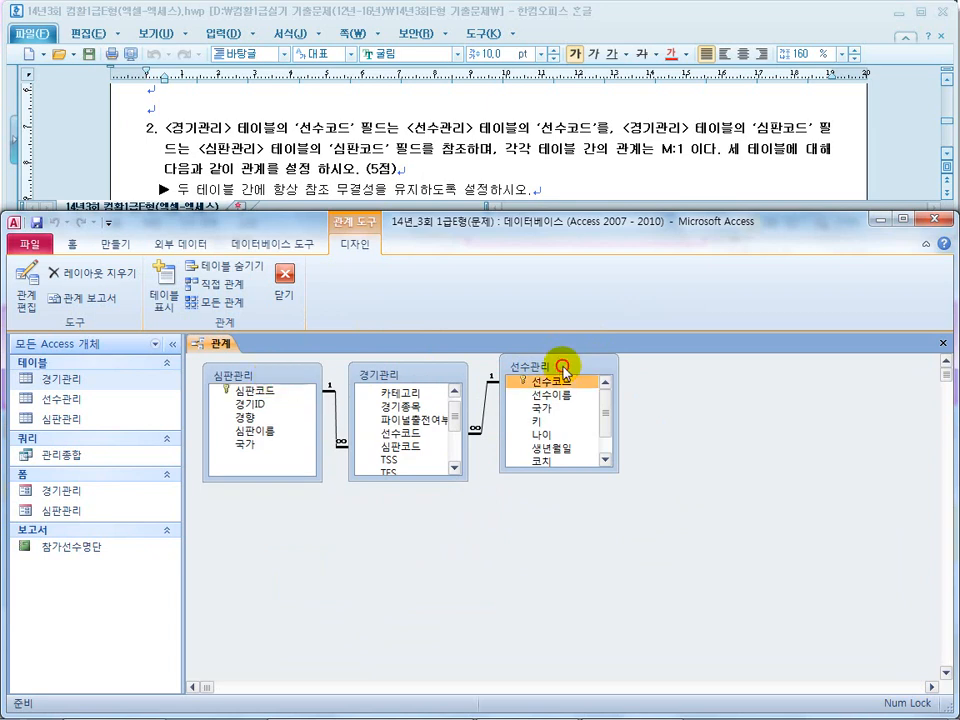
left_click_drag(559, 368, 562, 381)
left_click(284, 280)
left_click(400, 410)
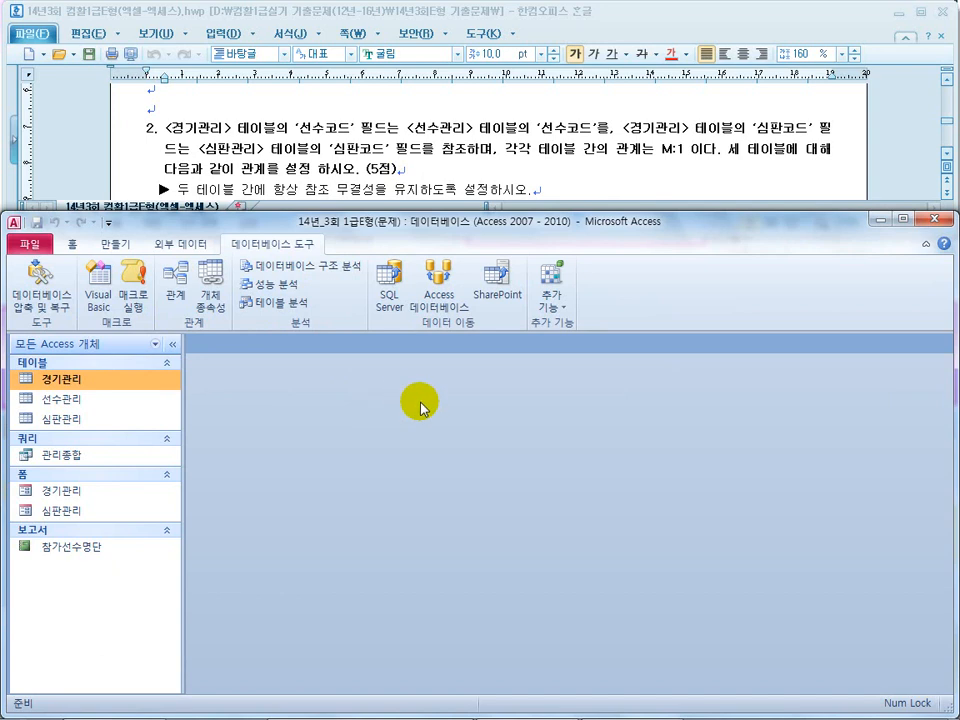
Step: Switch to the Hangul exam document and review question 3 about importing 대회일정.xlsx as a table
left_click(383, 160)
scroll(380, 165, "down", 6)
scroll(376, 173, "up", 3)
scroll(372, 190, "down", 1)
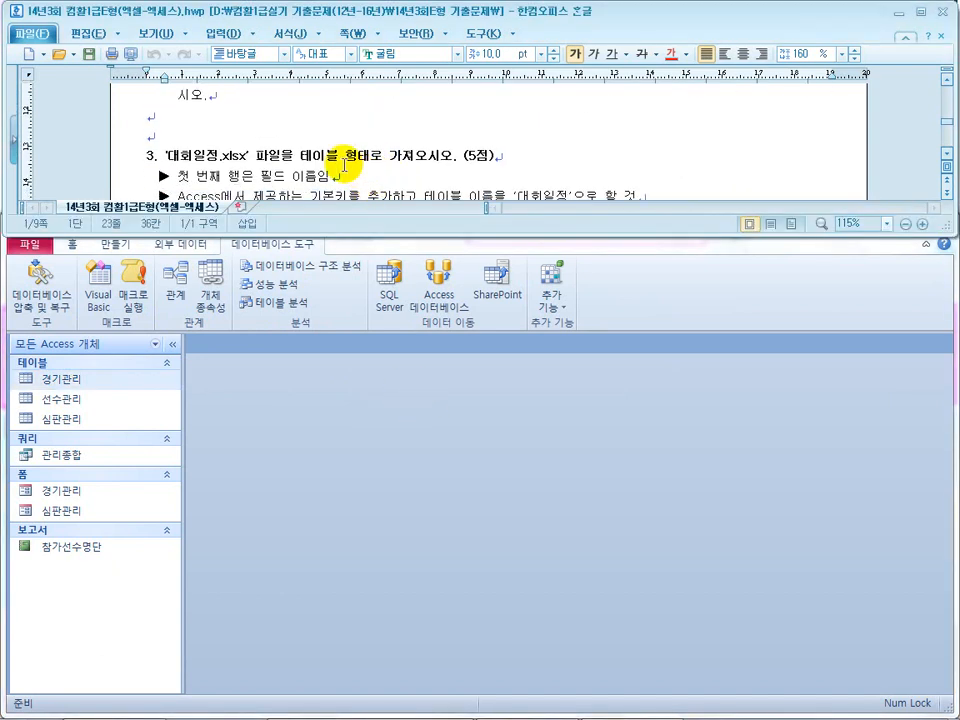
left_click_drag(281, 156, 397, 153)
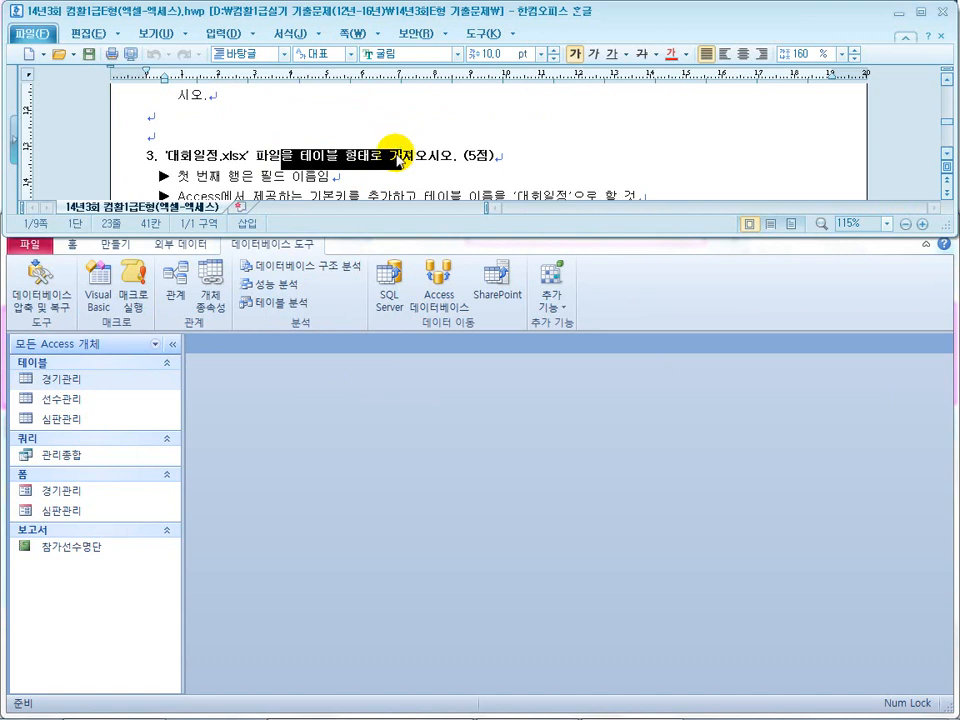
left_click_drag(181, 156, 222, 152)
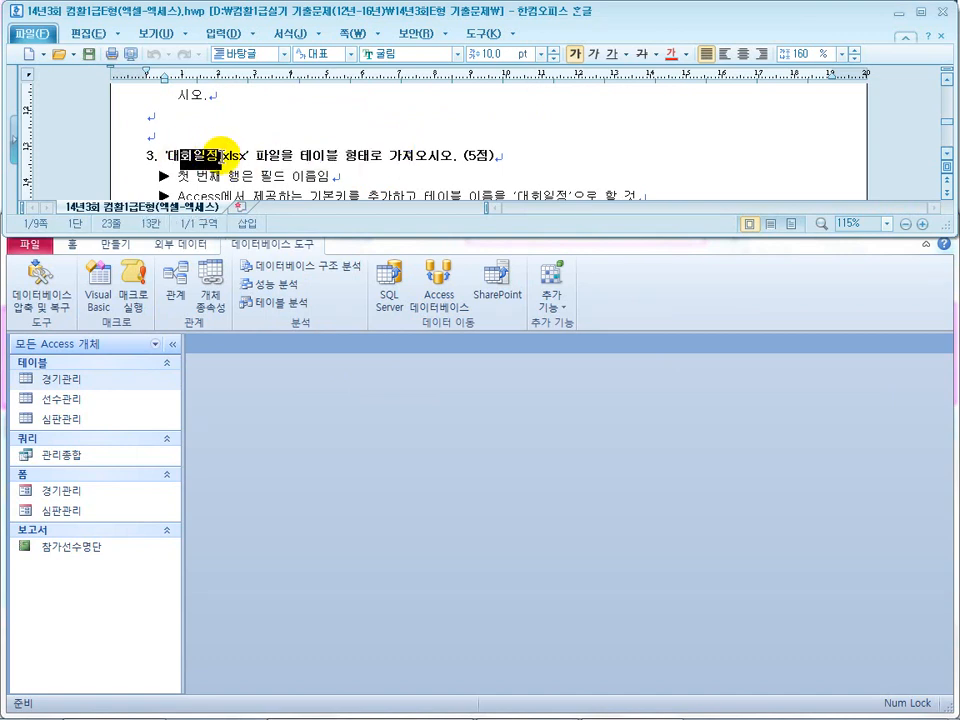
Step: Switch to Windows Explorer and locate 대회일정.xlsx in the 14년3회E형 기출문제 folder
key("super")
left_click(129, 696)
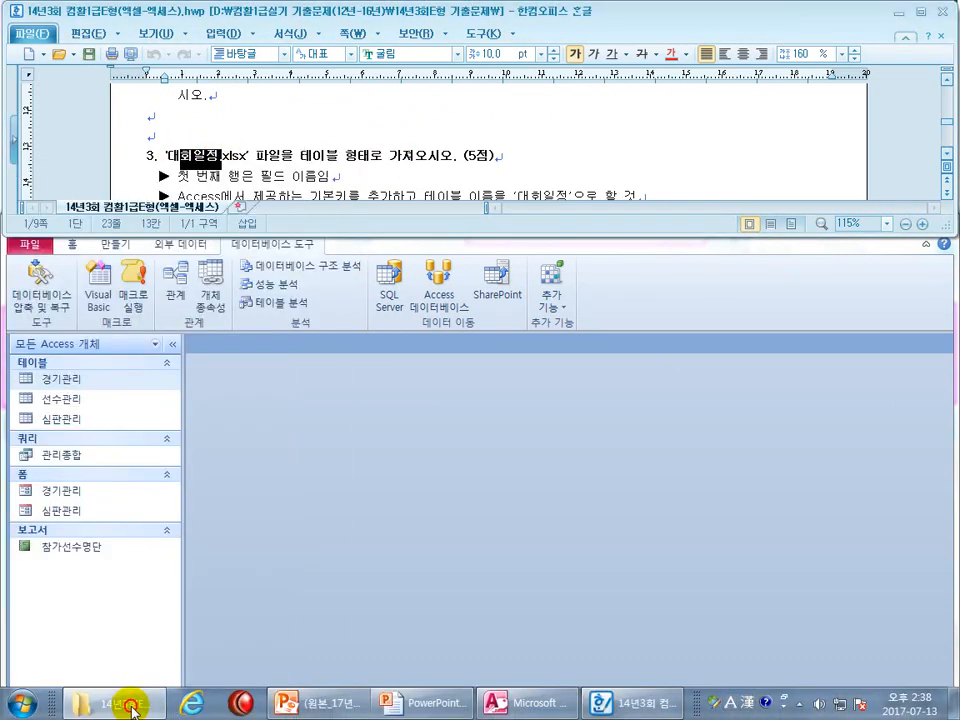
left_click(255, 285)
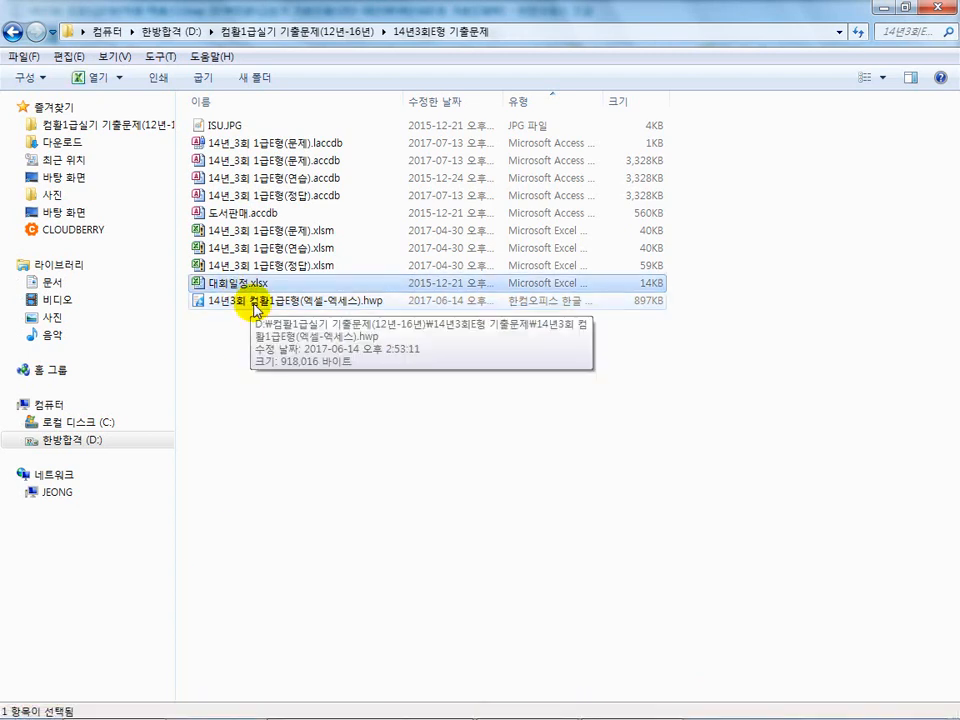
Step: Locate 대회일정.xlsx in the C:\DB folder, and return to the 14년3회E형 기출문제 folder
left_click(92, 424)
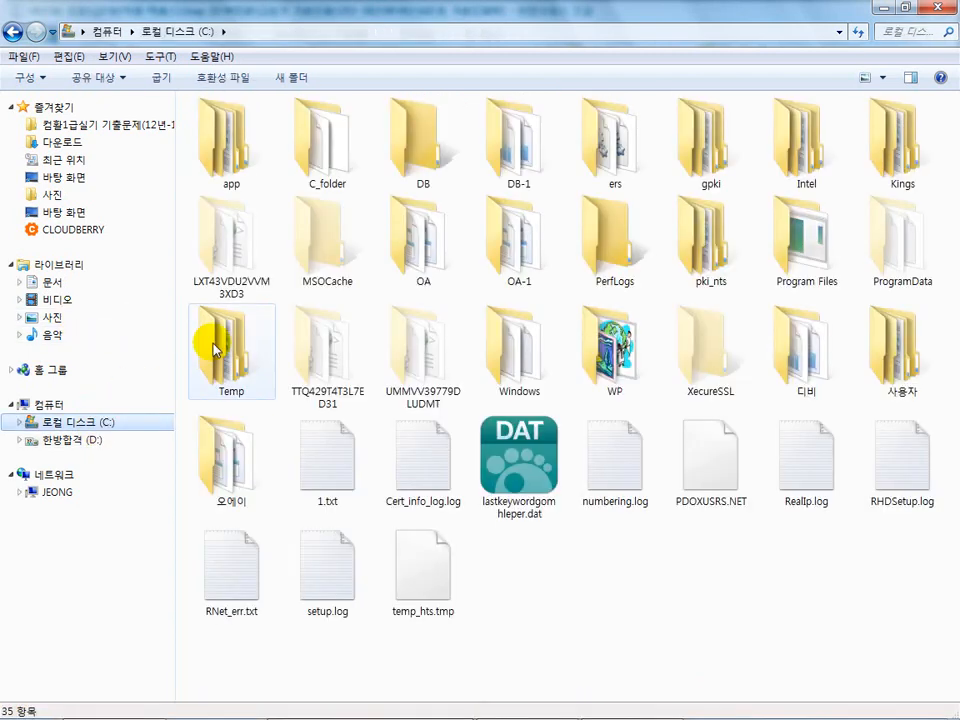
double_click(422, 152)
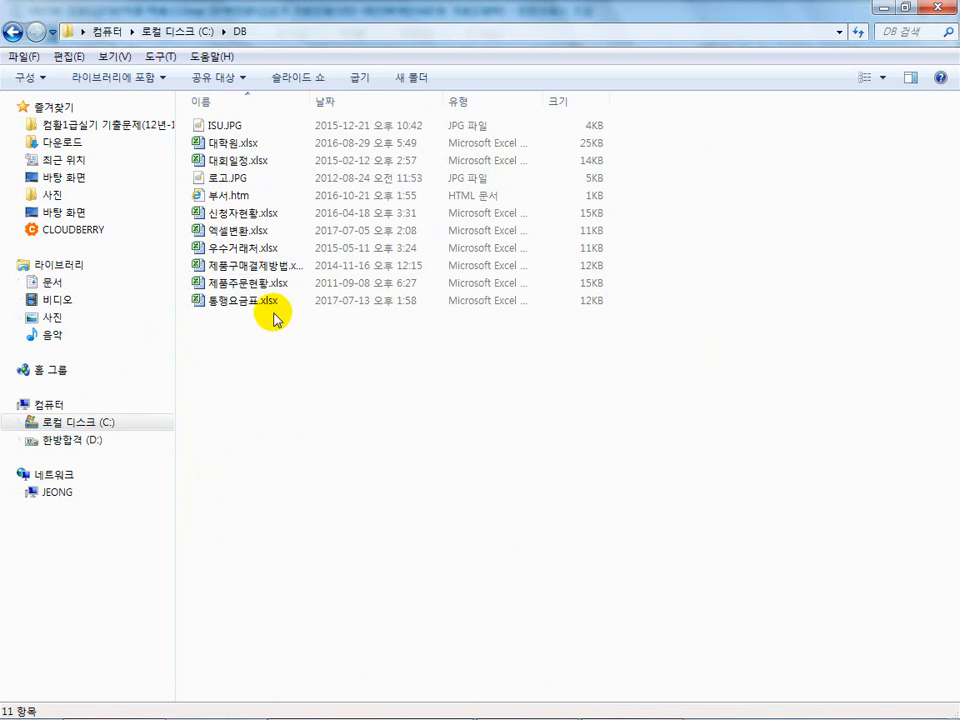
left_click(251, 162)
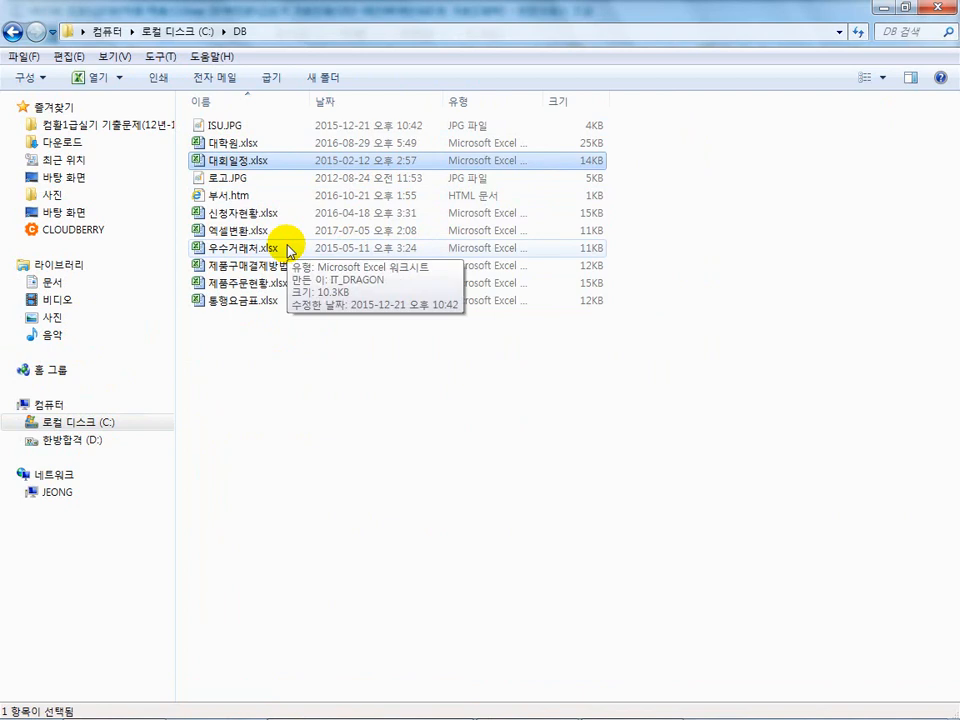
left_click(45, 125)
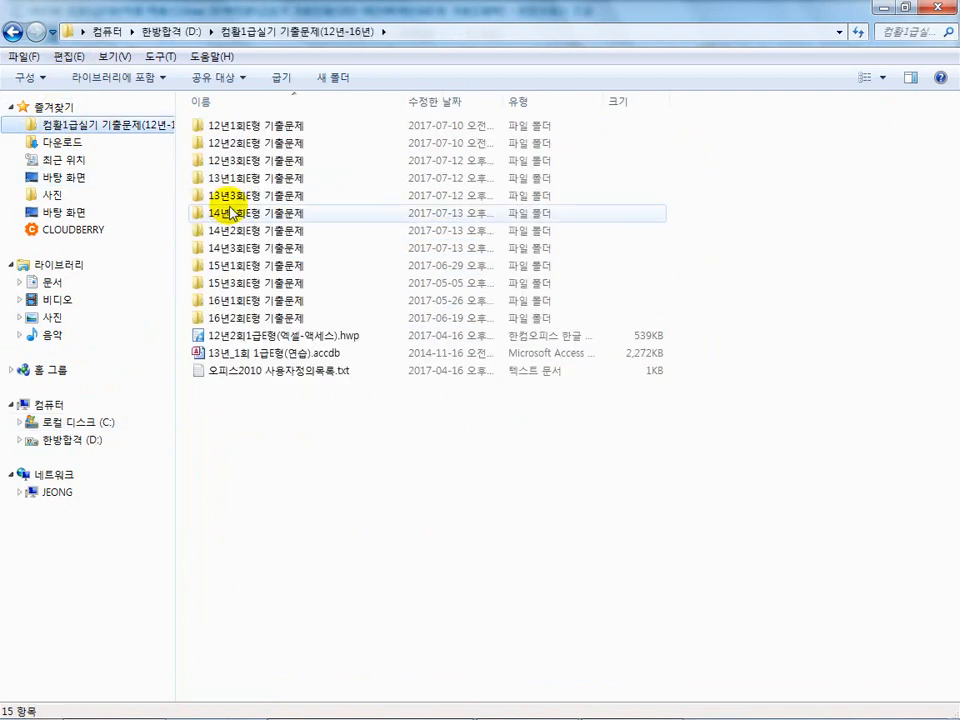
double_click(240, 247)
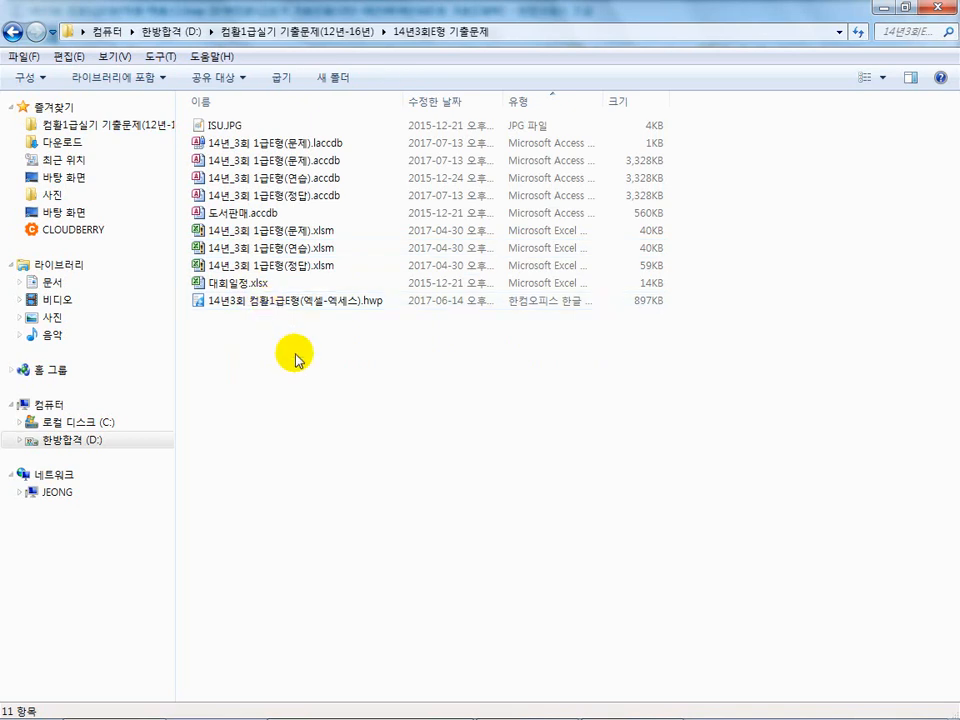
Step: Show the Hangul exam document beside the Access database and review question 3's conditions for importing 대회일정.xlsx
key("super")
left_click(640, 703)
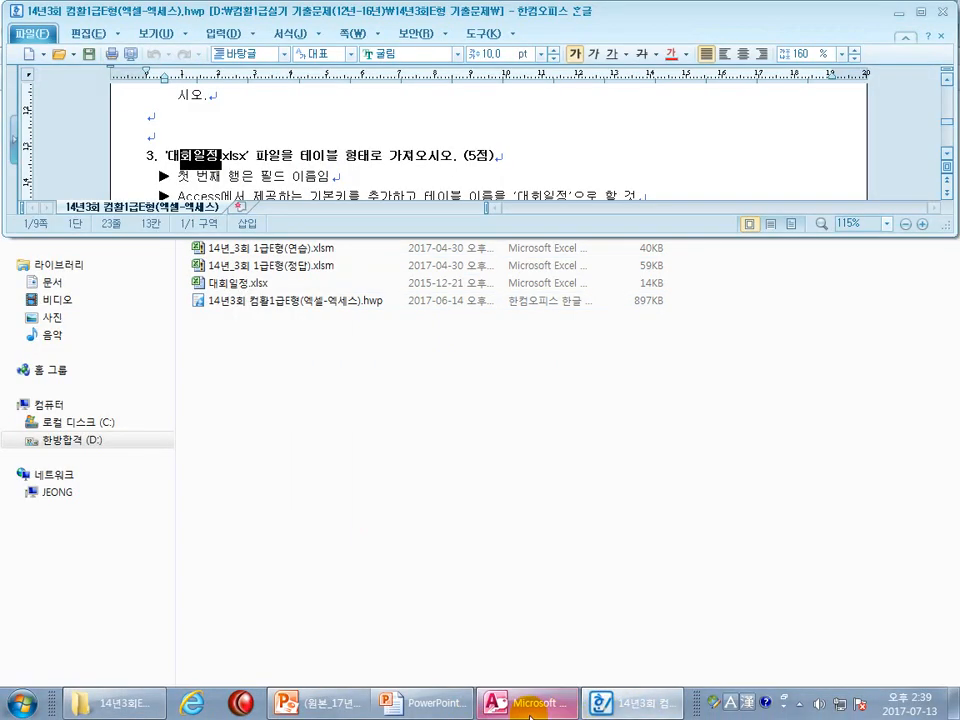
left_click(525, 703)
left_click(320, 176)
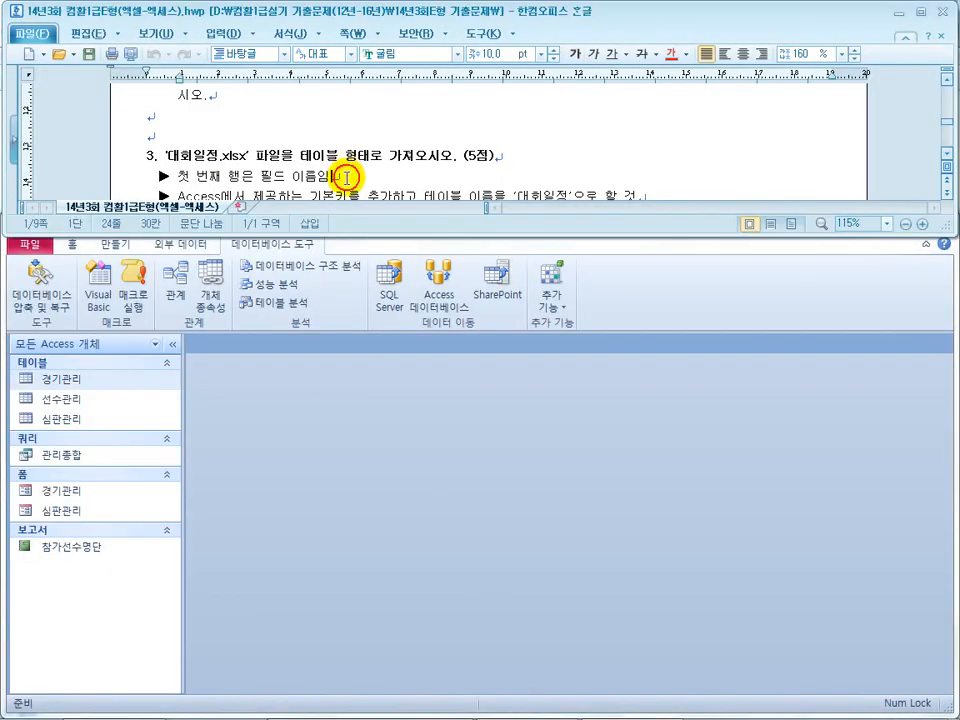
left_click(315, 437)
left_click(400, 183)
scroll(400, 183, "down", 1)
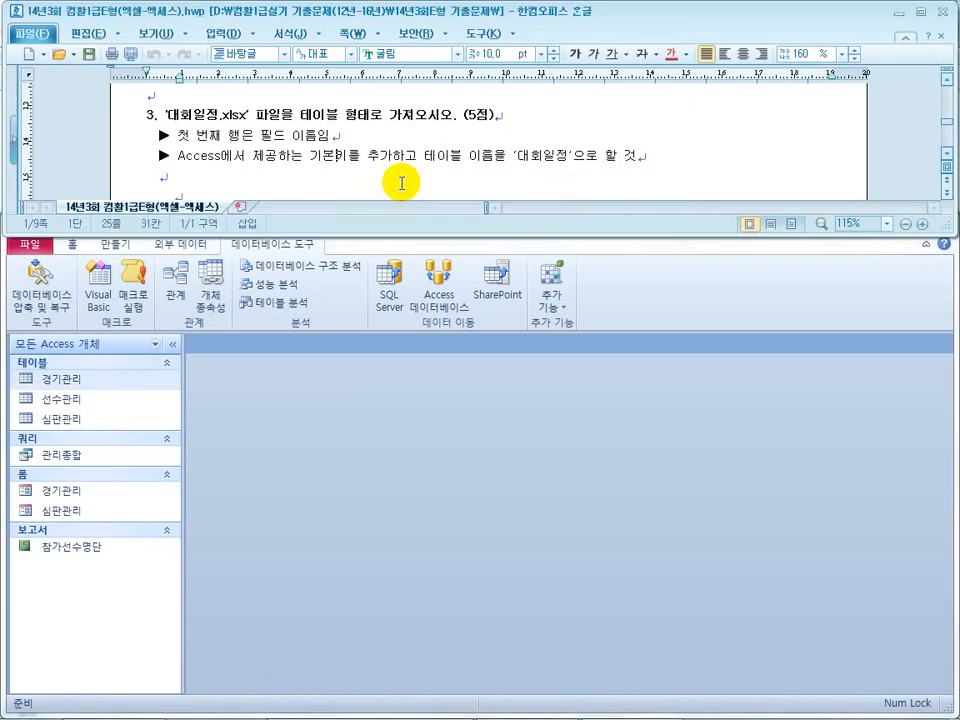
Step: In Access, start an Excel import of C:\DB\대회일정.xlsx as a new table in the current database
left_click(324, 435)
left_click(175, 246)
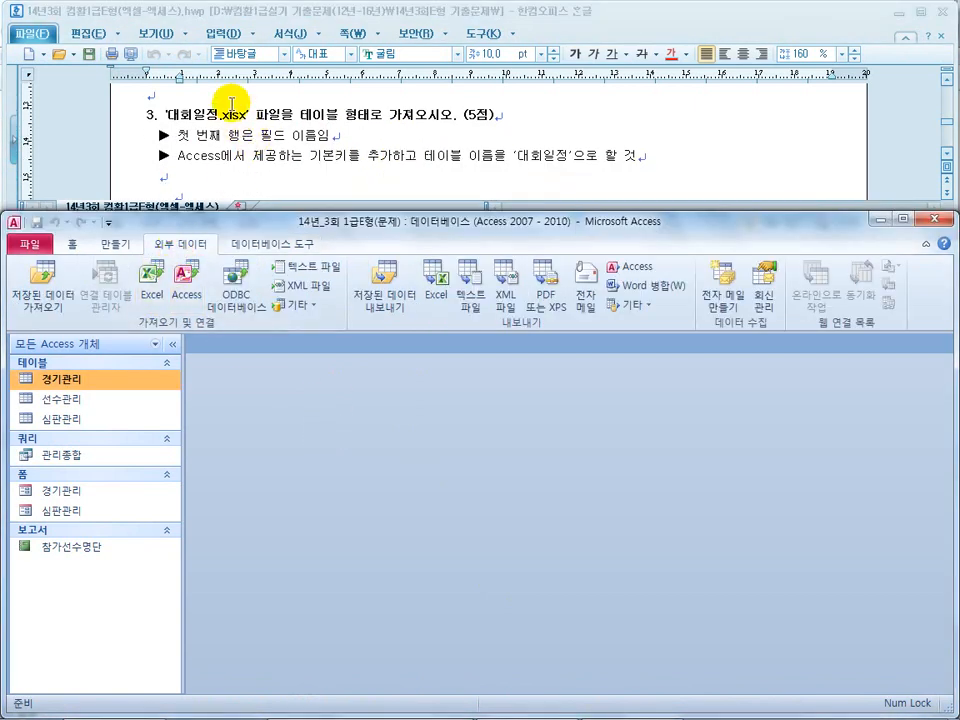
left_click(153, 292)
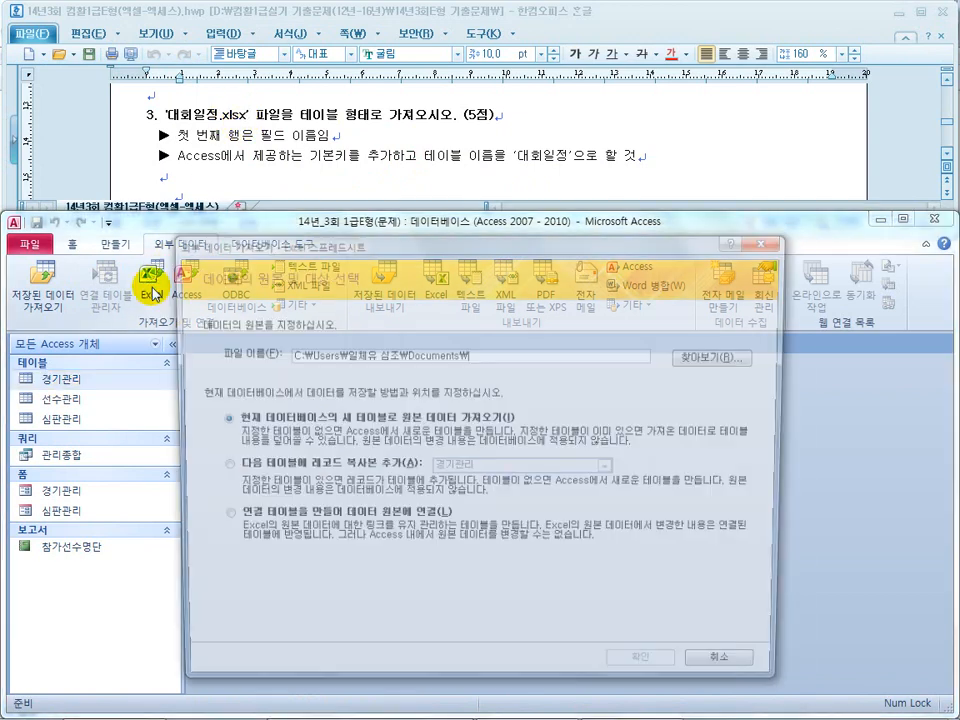
left_click(697, 360)
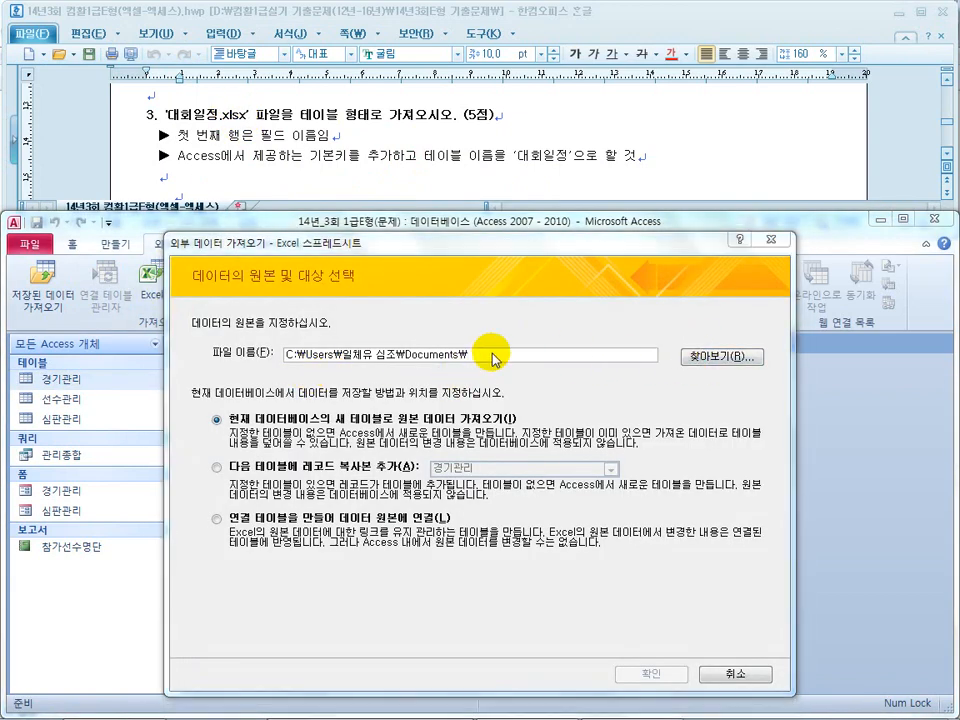
left_click_drag(318, 436, 280, 520)
left_click(280, 520)
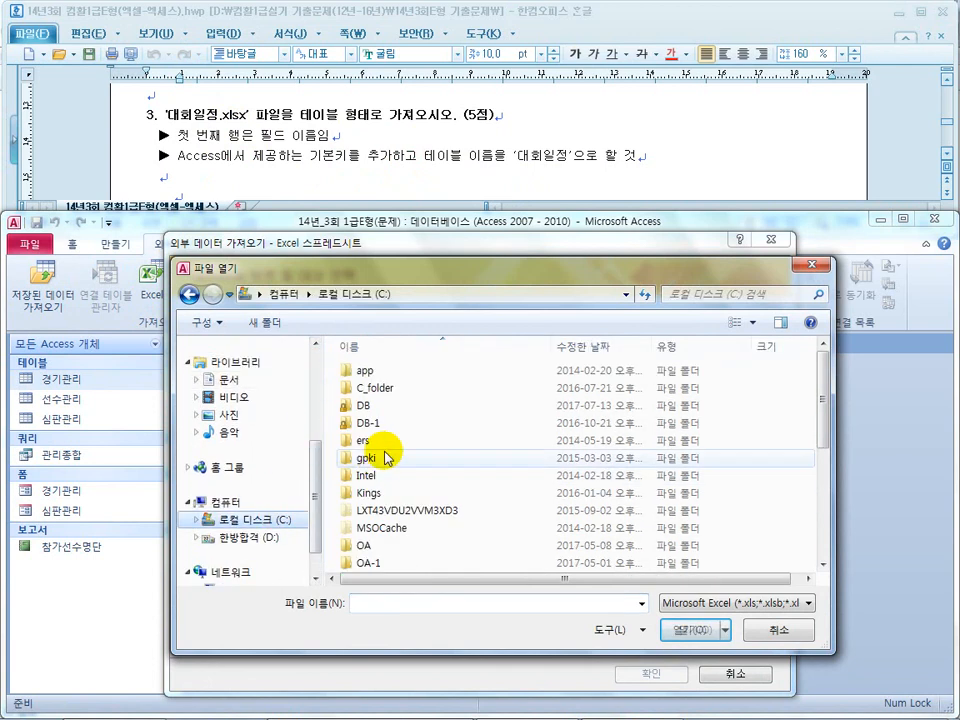
double_click(366, 404)
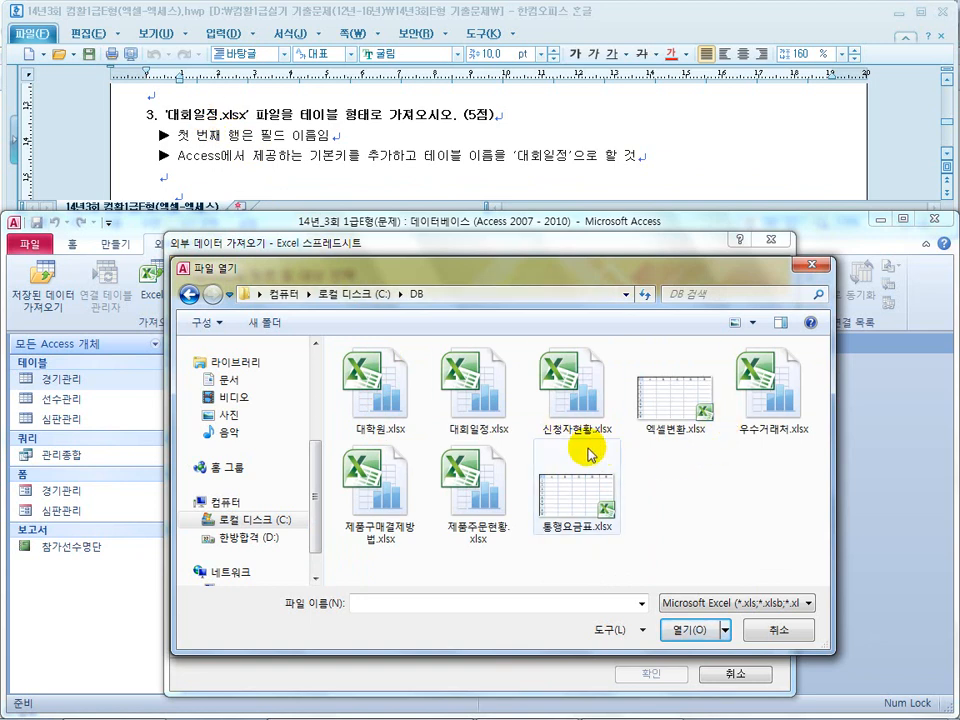
left_click(478, 398)
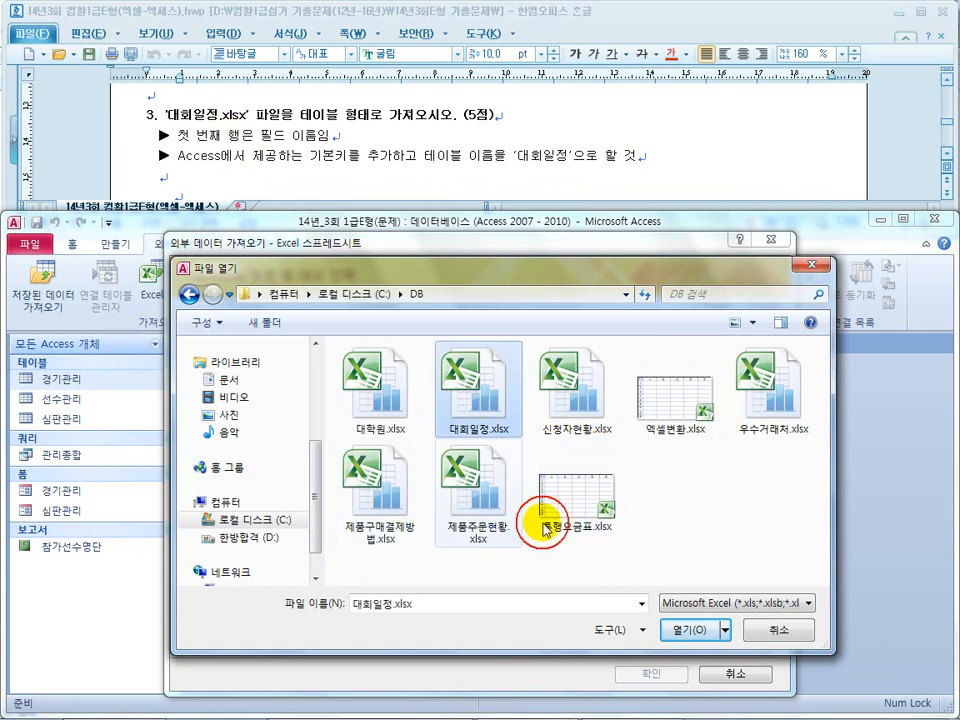
left_click(688, 630)
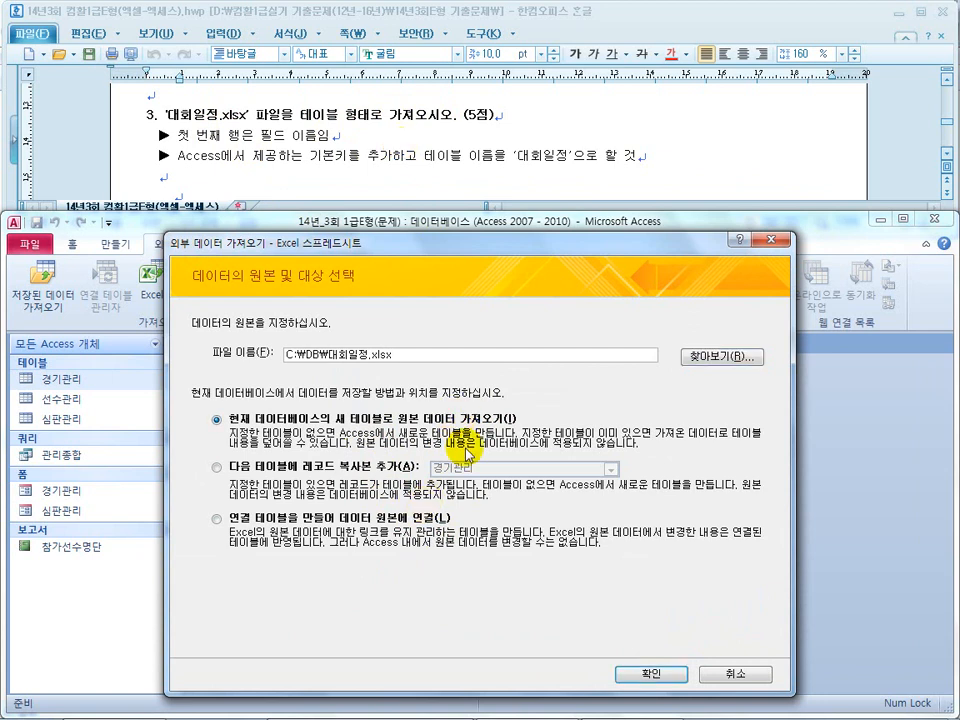
left_click(651, 675)
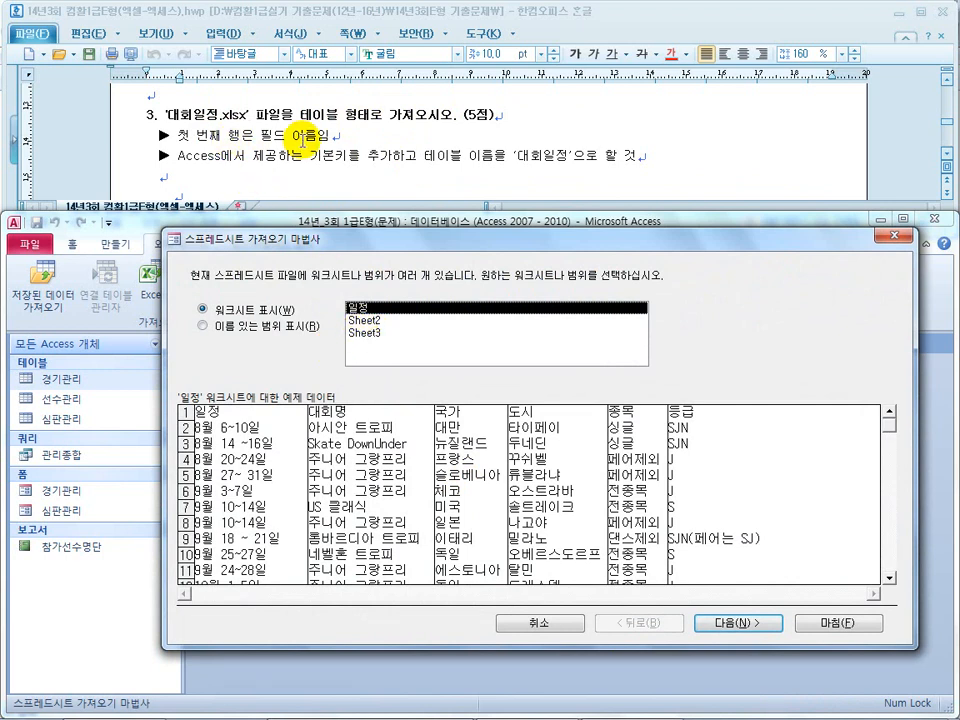
Step: Preview Sheet2, Sheet3 and the named ranges, and choose the 일정 worksheet as the import source
left_click(364, 320)
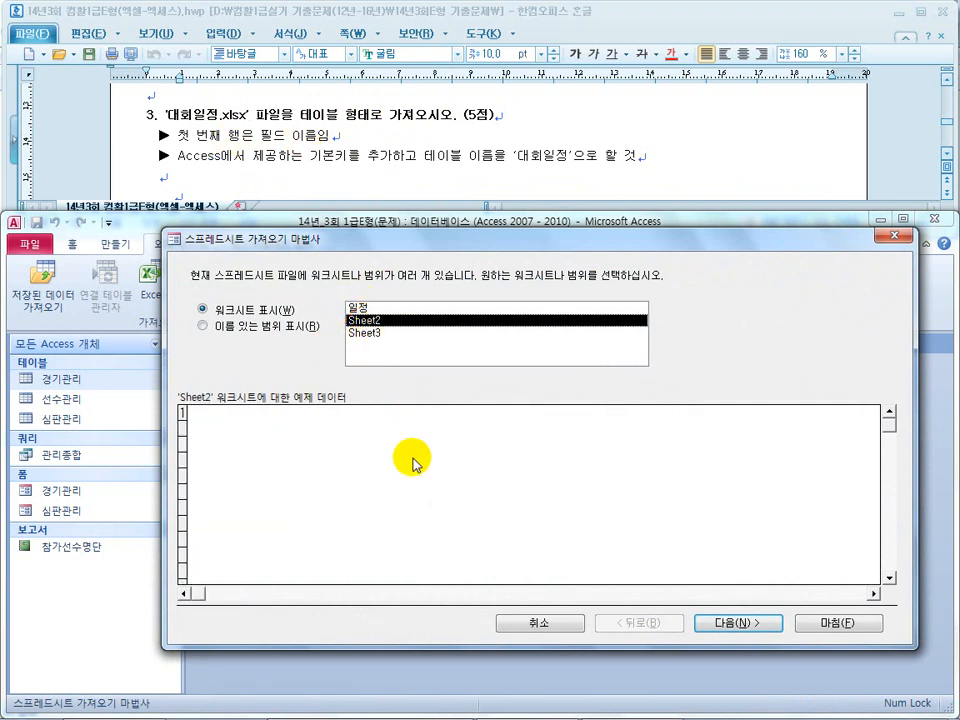
left_click(364, 333)
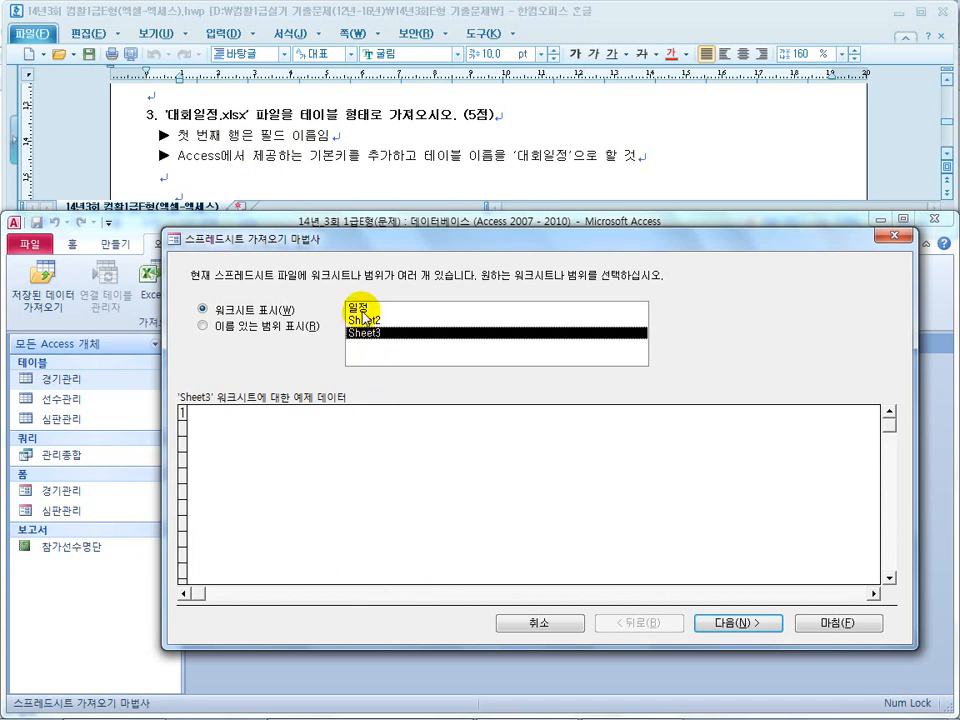
left_click(360, 308)
left_click(250, 327)
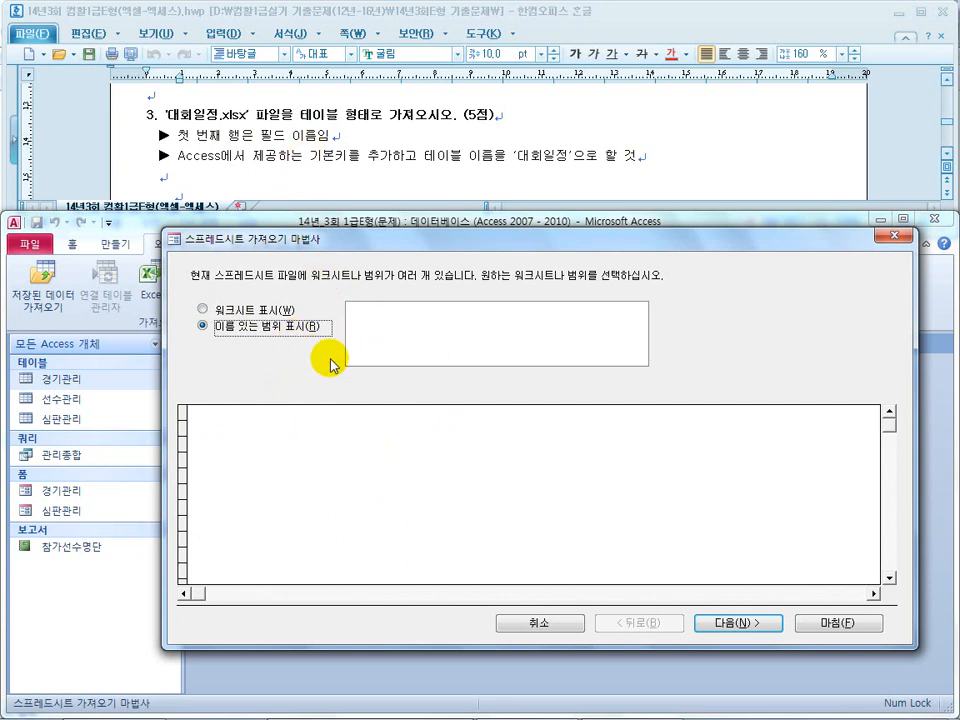
left_click(237, 312)
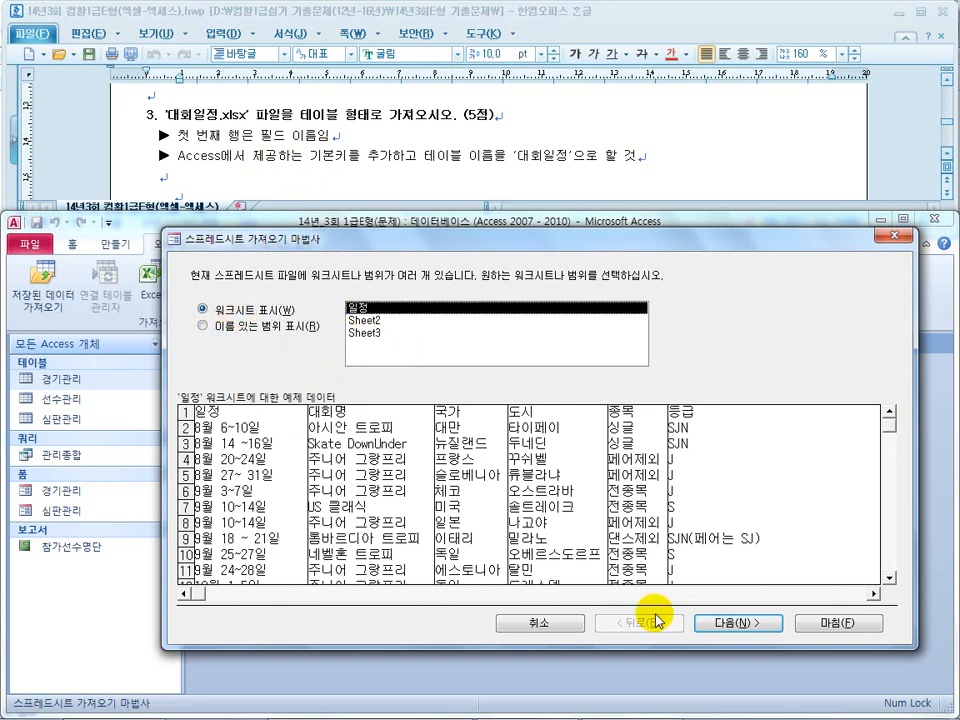
left_click(731, 622)
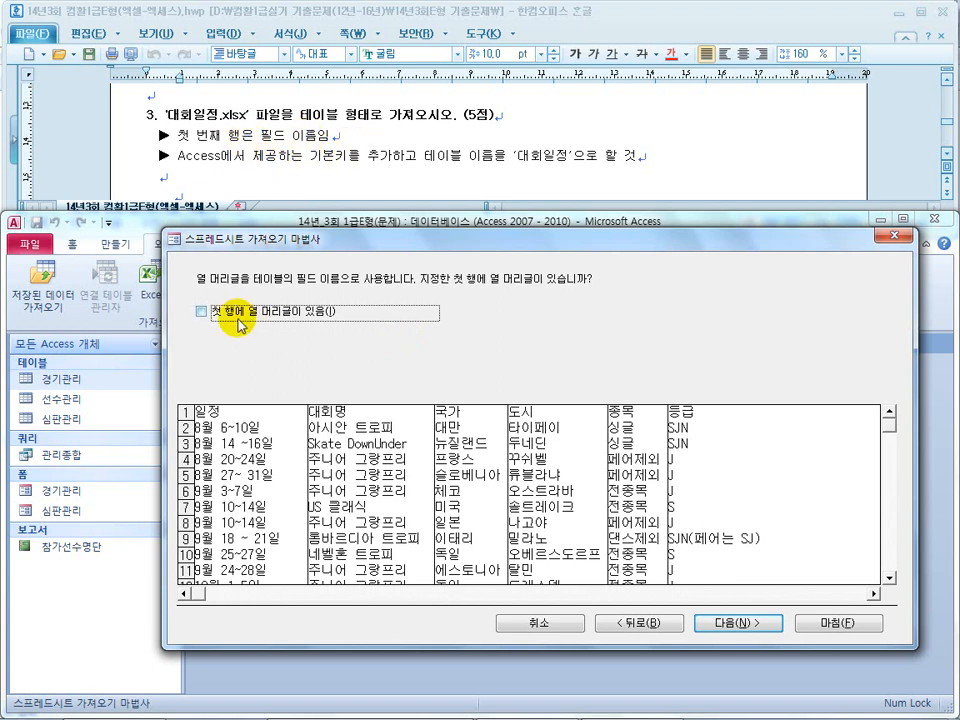
Step: Use the first row as column headings for the imported data and accept the default field options
left_click(201, 312)
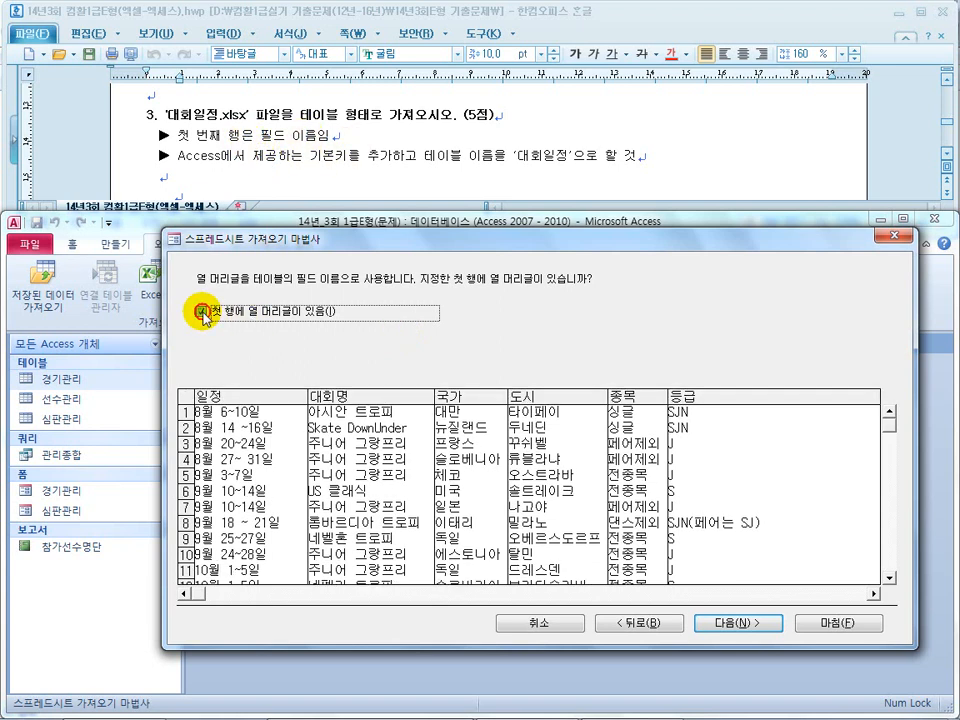
left_click(201, 312)
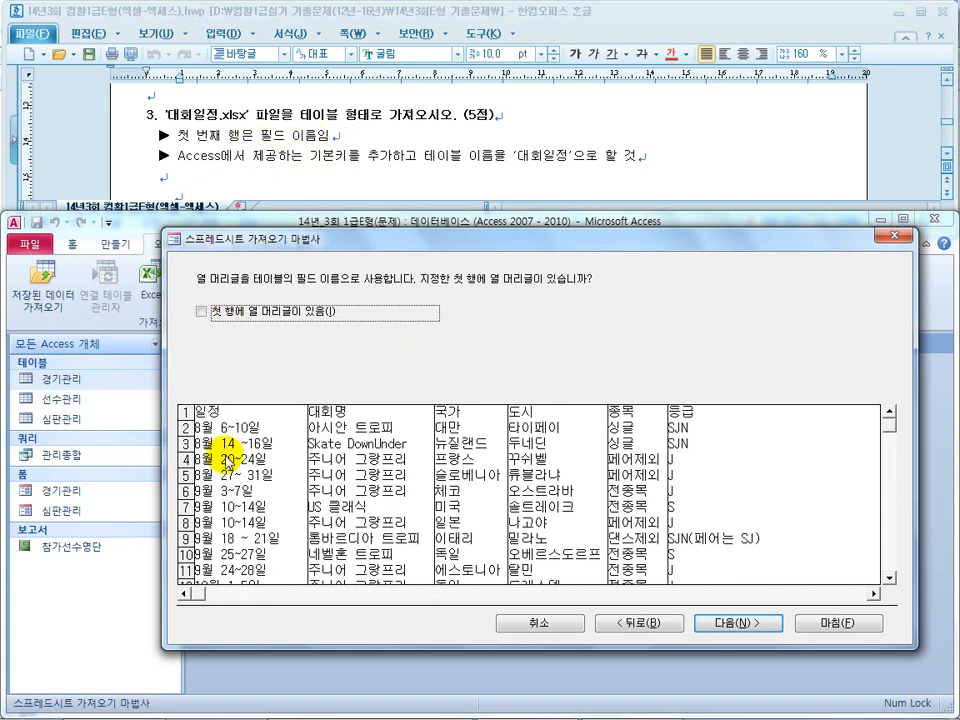
left_click(201, 312)
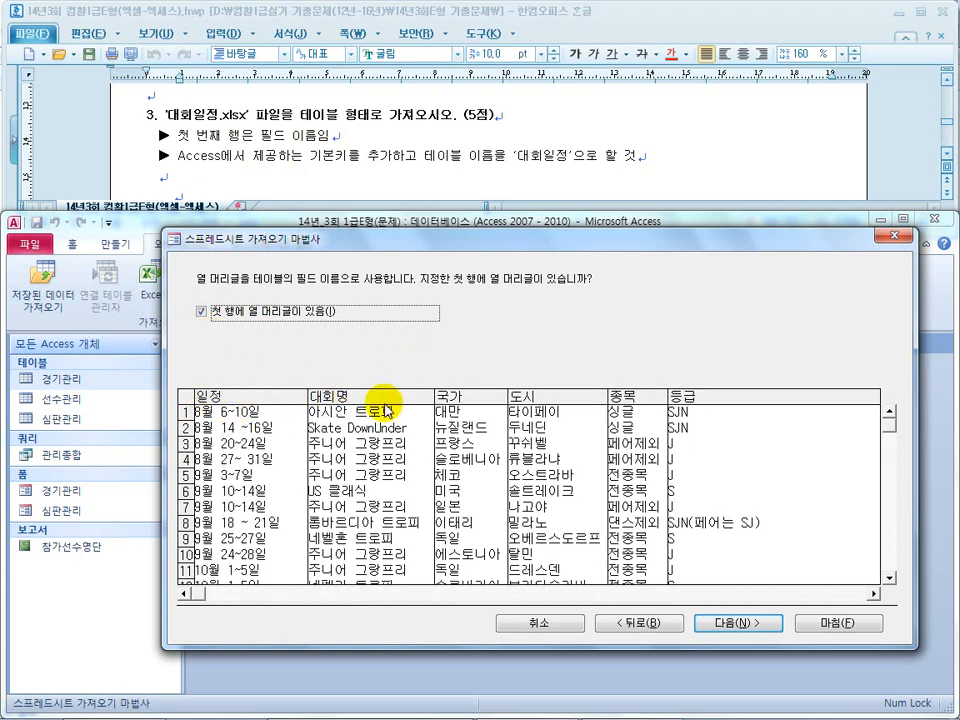
left_click(718, 626)
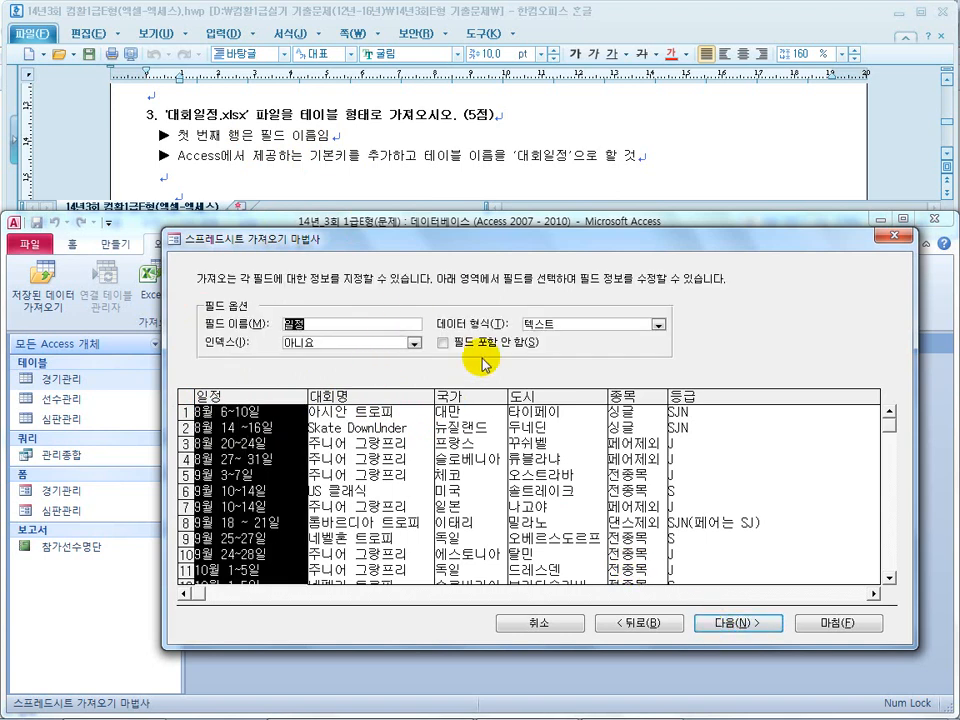
left_click(729, 626)
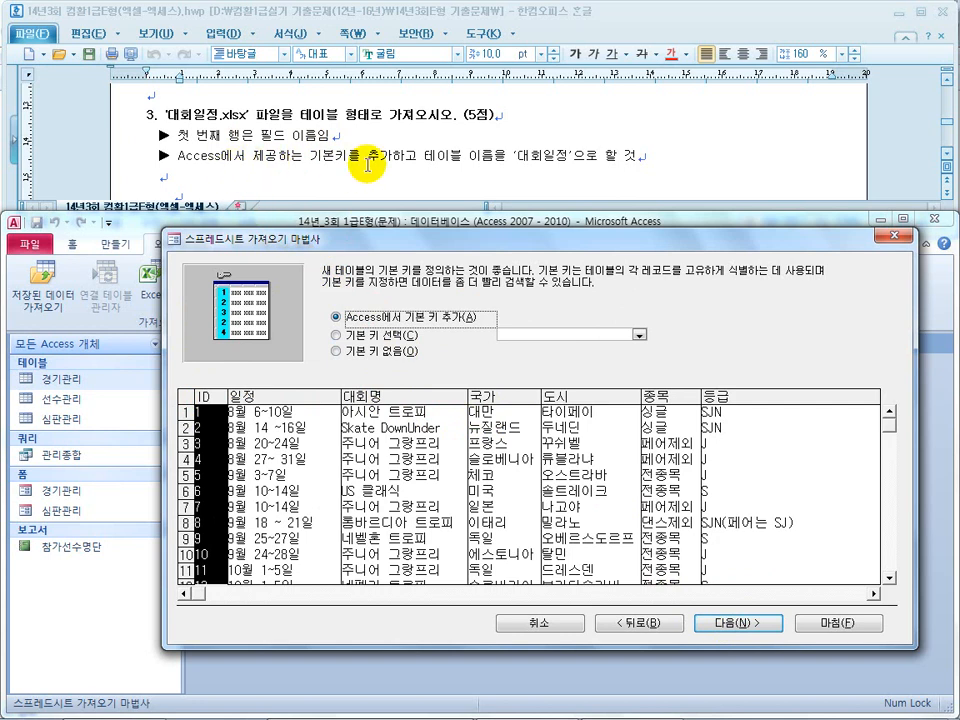
Step: Compare using 일정 as the primary key with an Access-generated key, and let Access add the primary key
left_click(386, 341)
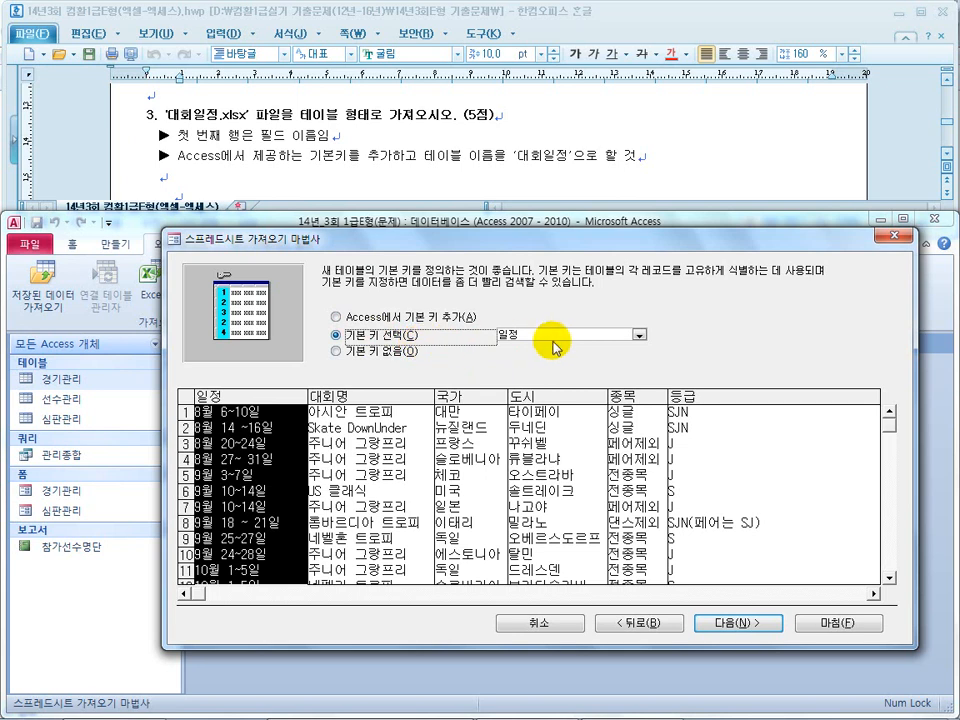
left_click(407, 319)
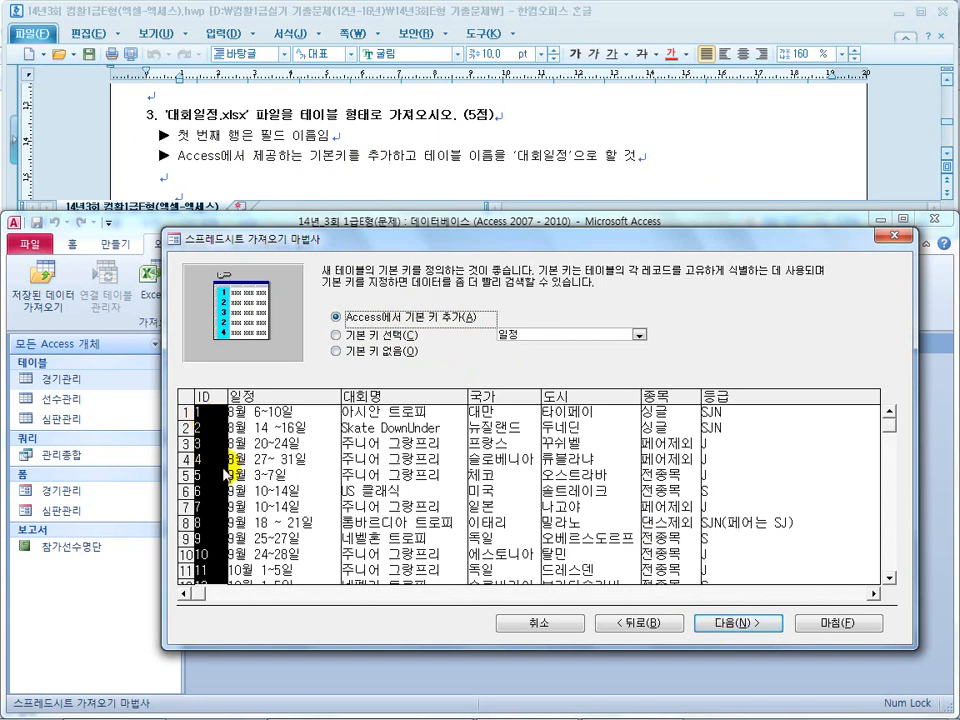
left_click(389, 341)
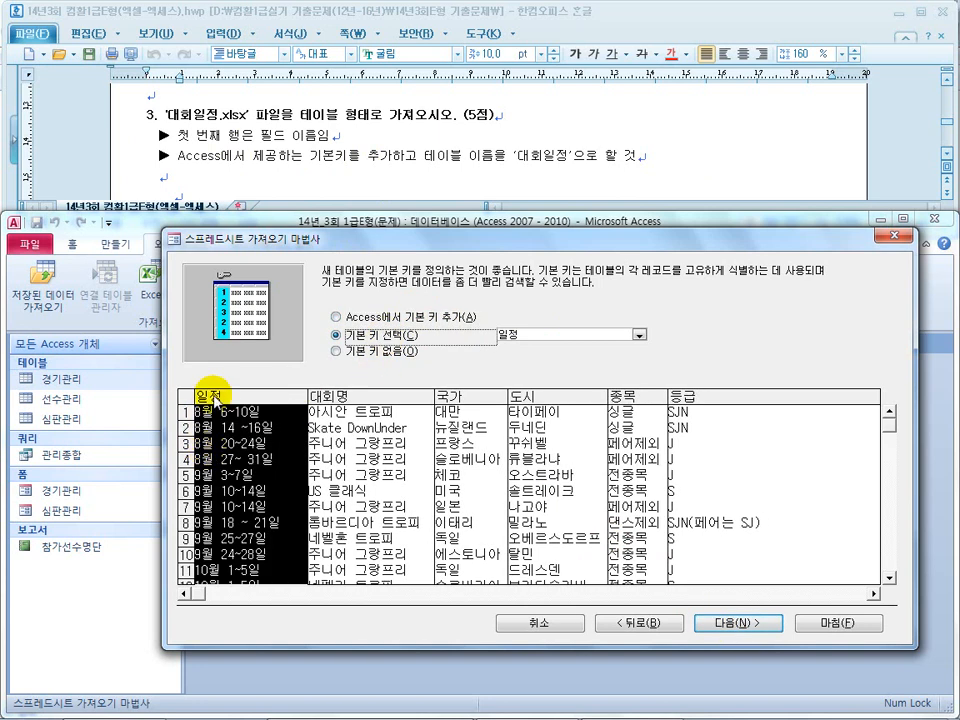
left_click(382, 318)
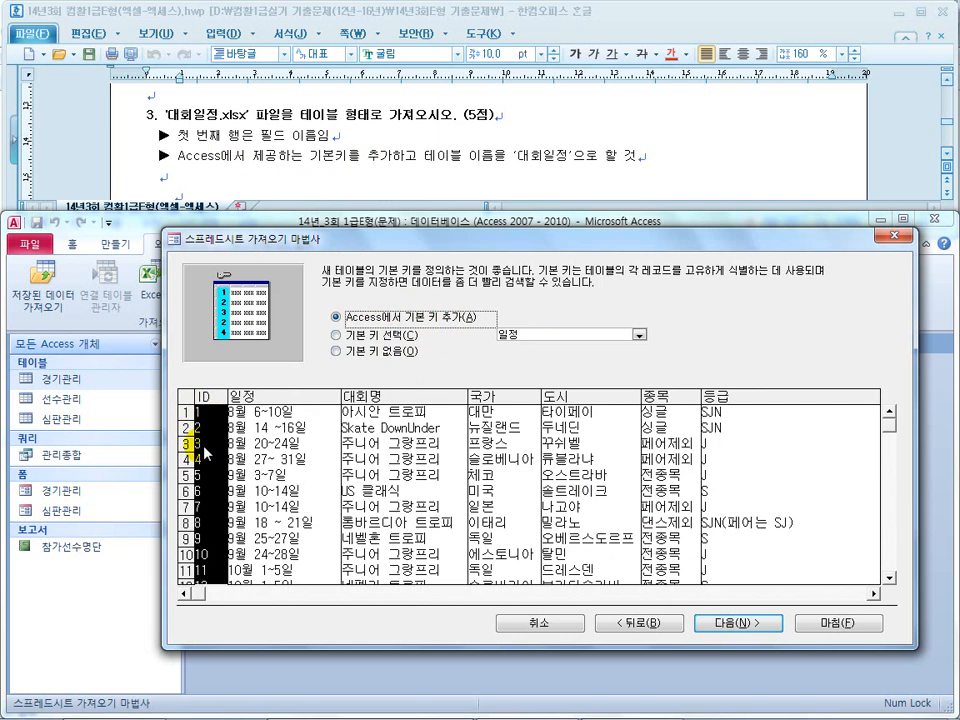
left_click(726, 622)
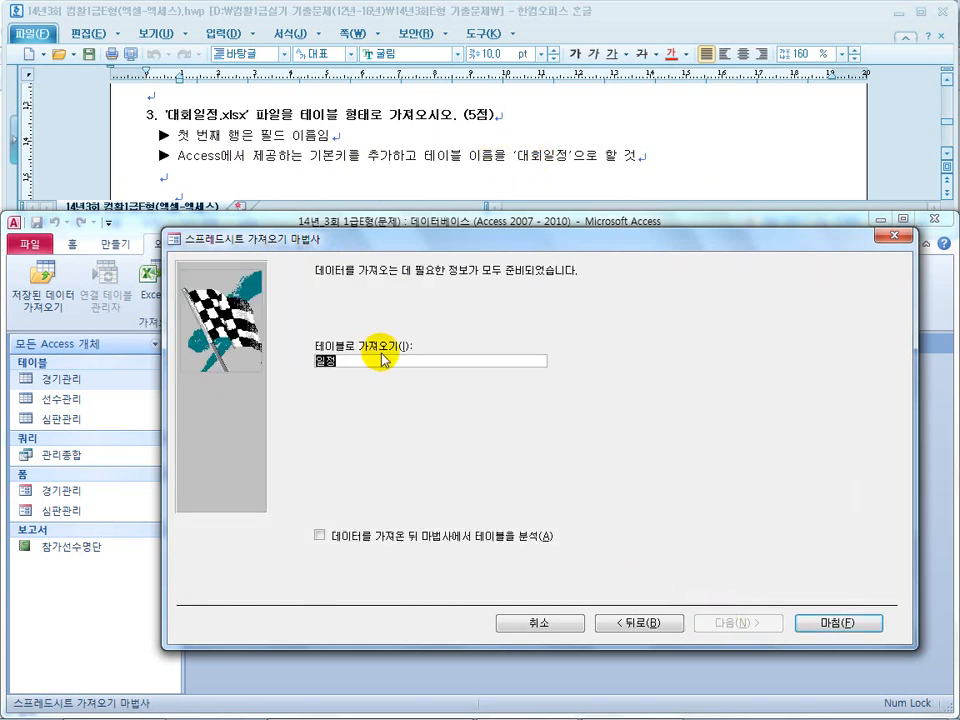
Step: Name the imported table 대회일정, finish the import without saving its steps, and select the new table
left_click(349, 361)
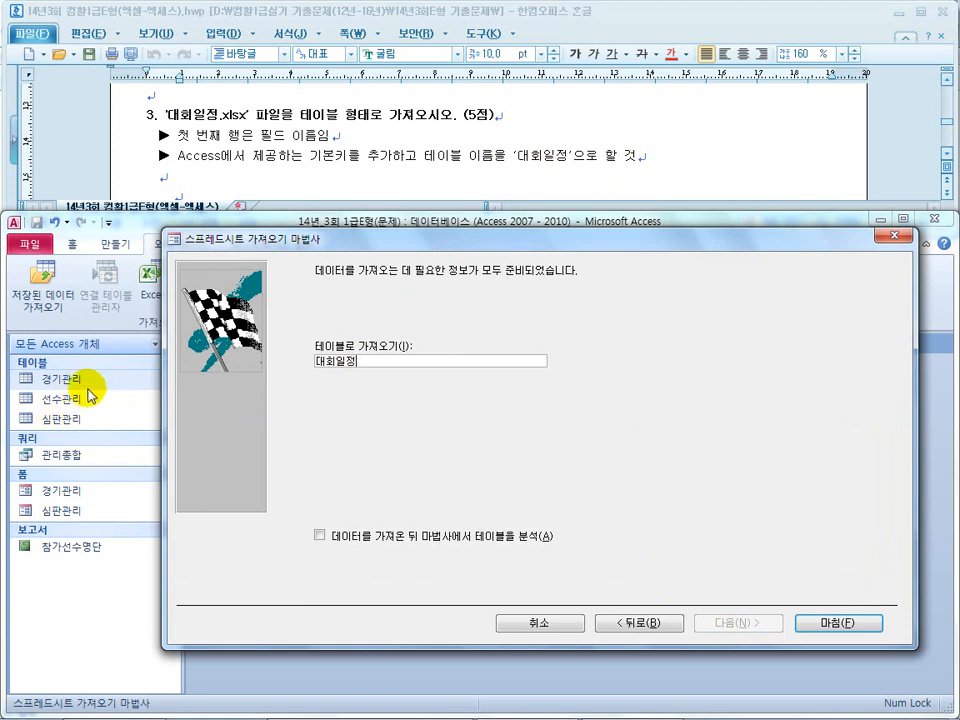
left_click(805, 622)
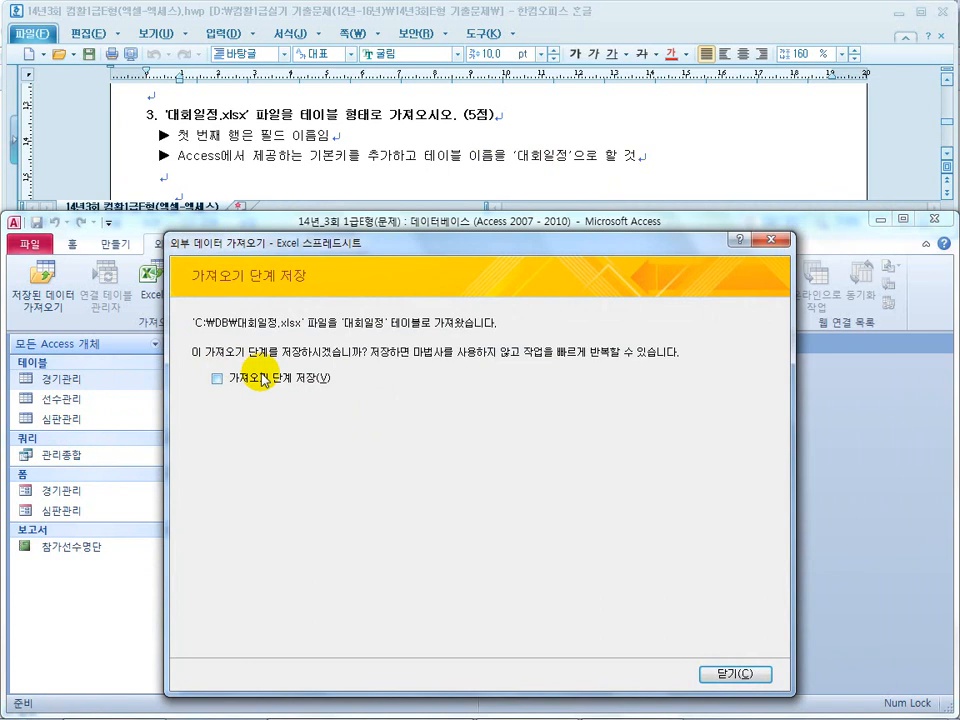
left_click(733, 676)
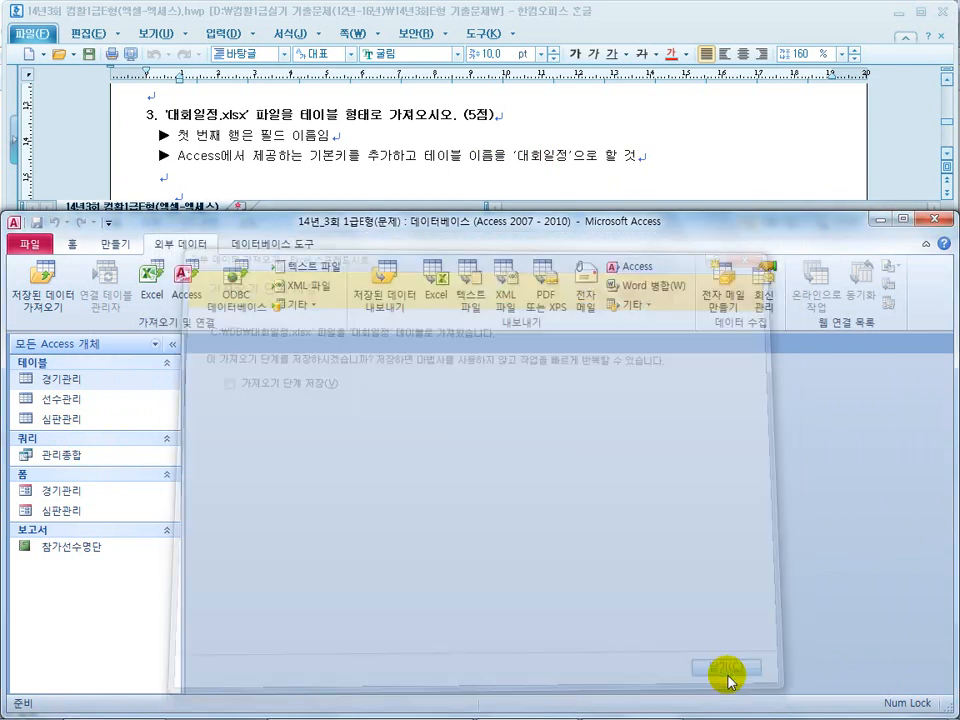
left_click(75, 402)
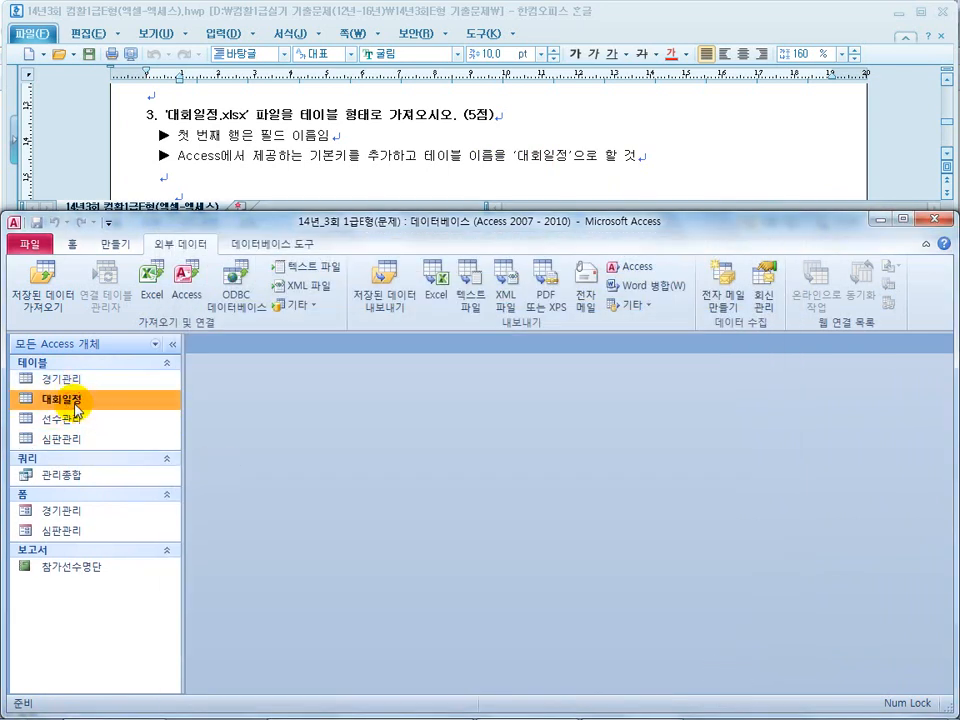
Step: Switch to the Hangul exam document and read 문제2 question 1 about completing the 경기관리 form
left_click(356, 167)
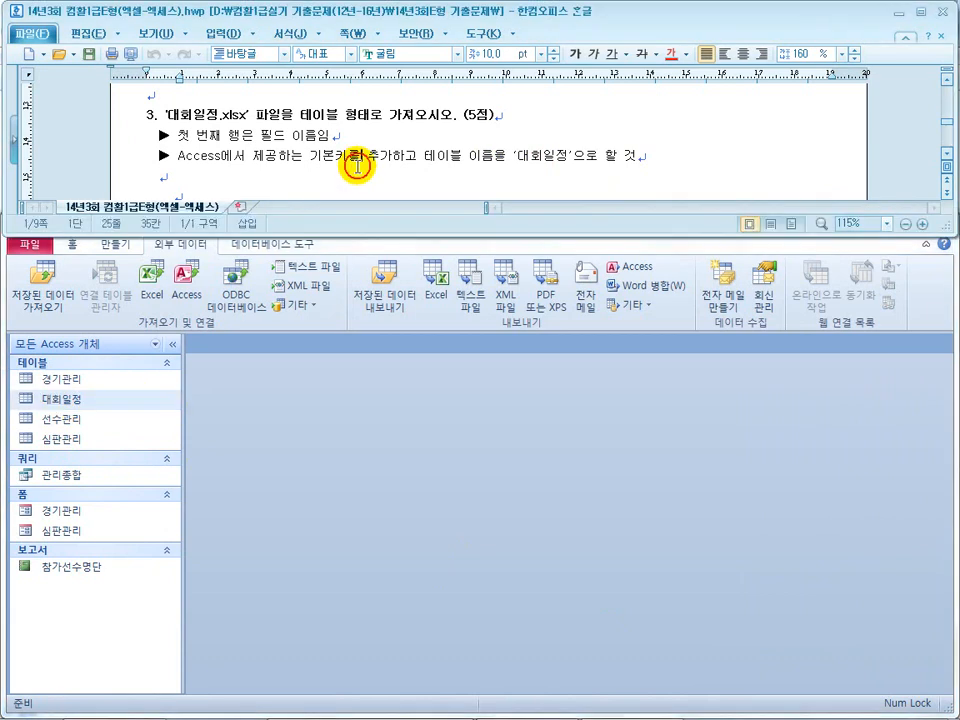
scroll(357, 166, "down", 3)
scroll(357, 166, "down", 2)
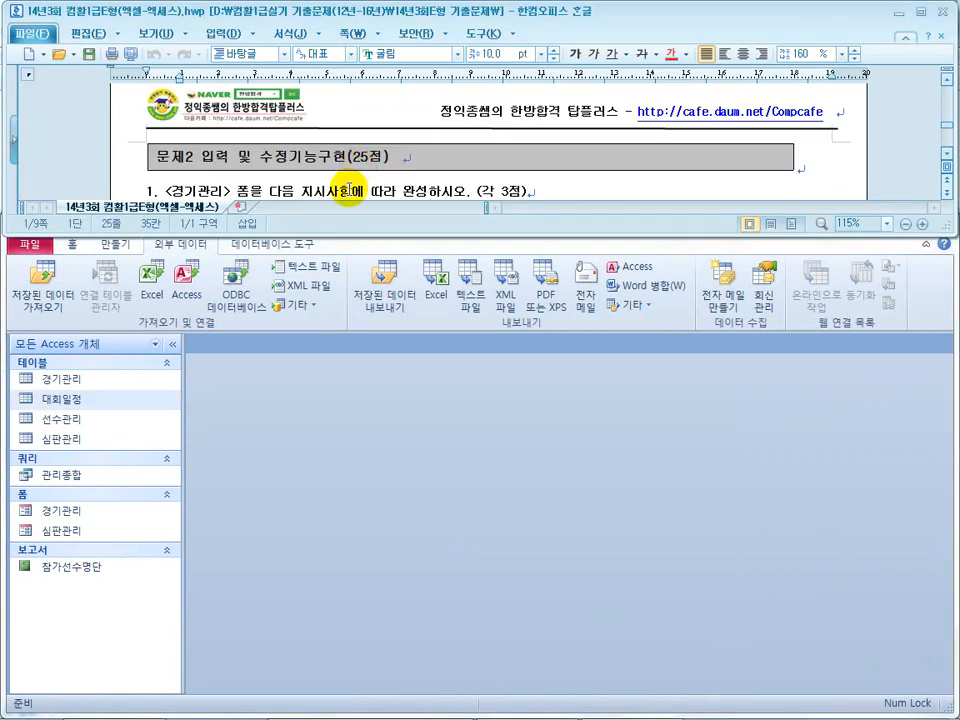
scroll(348, 186, "down", 1)
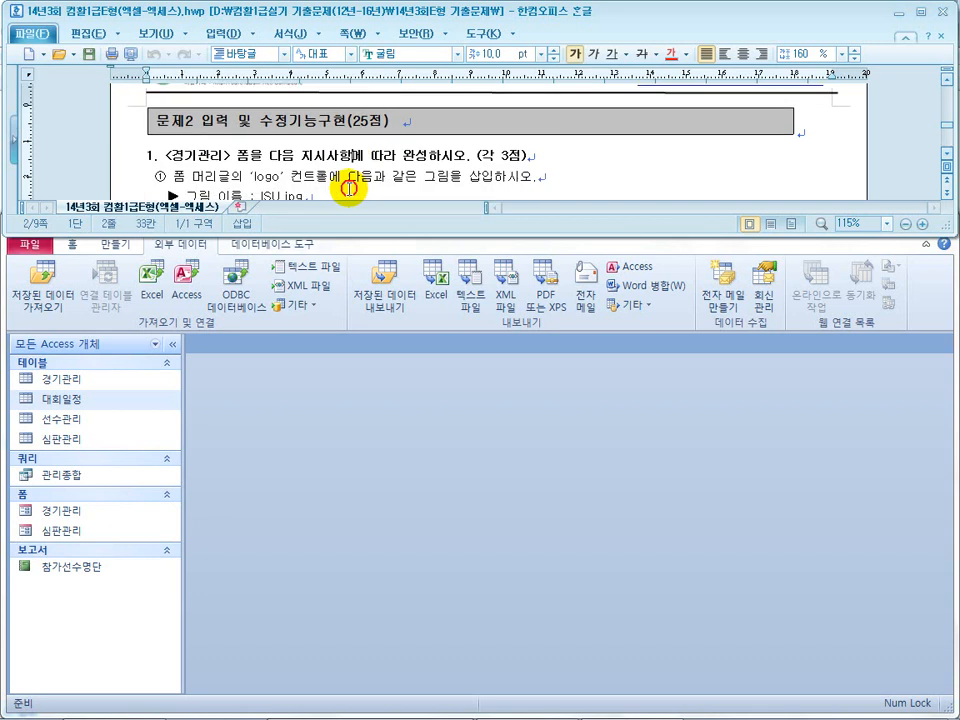
Step: Open the 경기관리 form in Design view in Access and select its form header section
left_click(338, 415)
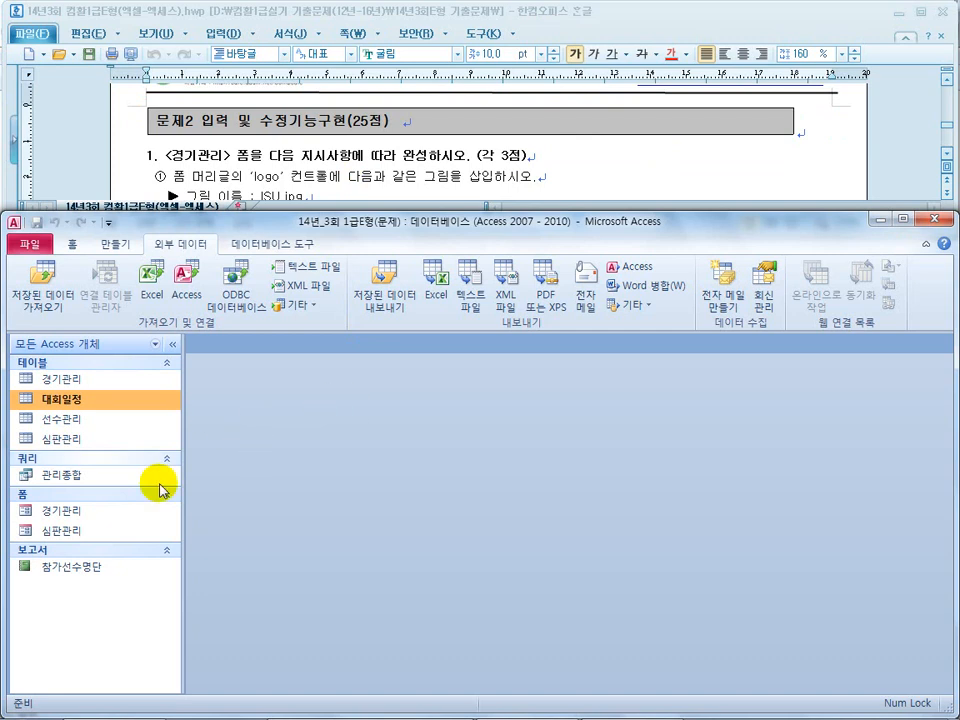
right_click(78, 510)
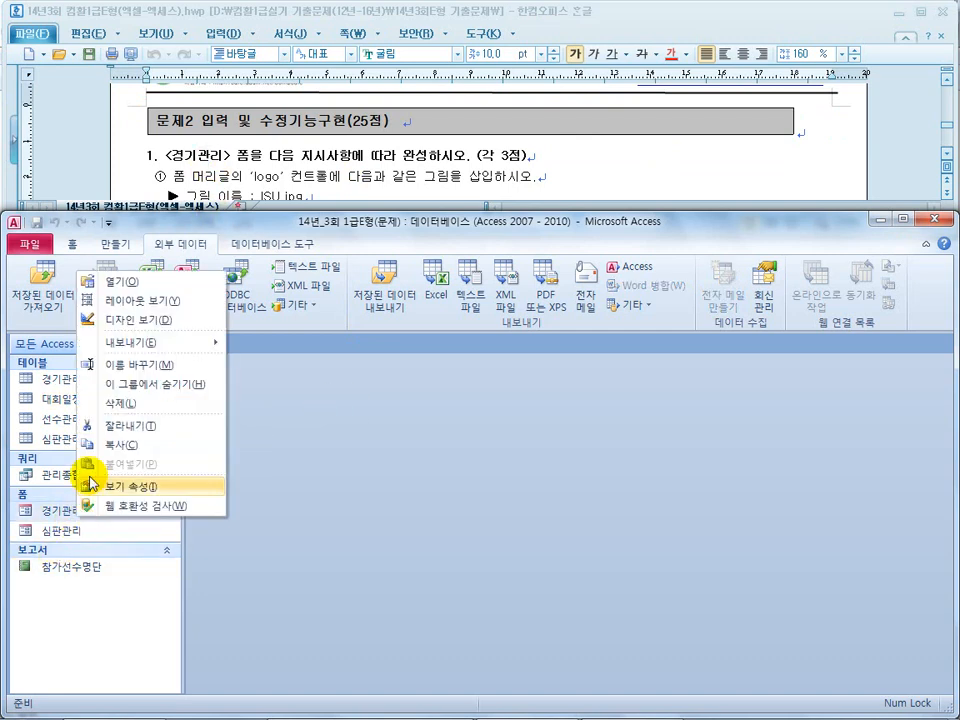
left_click(156, 319)
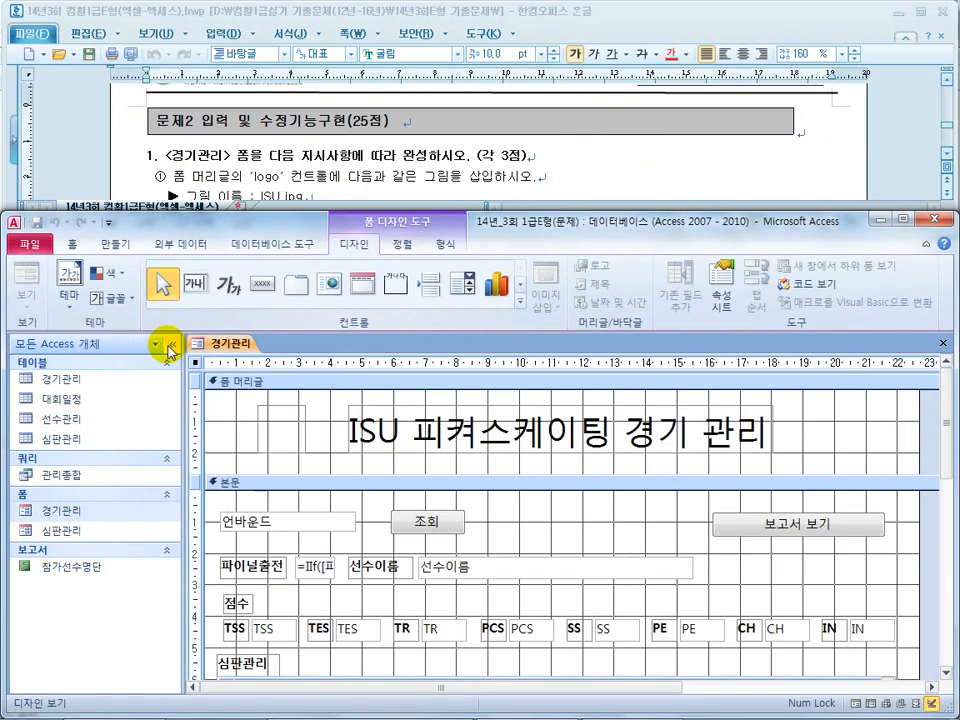
scroll(200, 185, "down", 1)
left_click(250, 381)
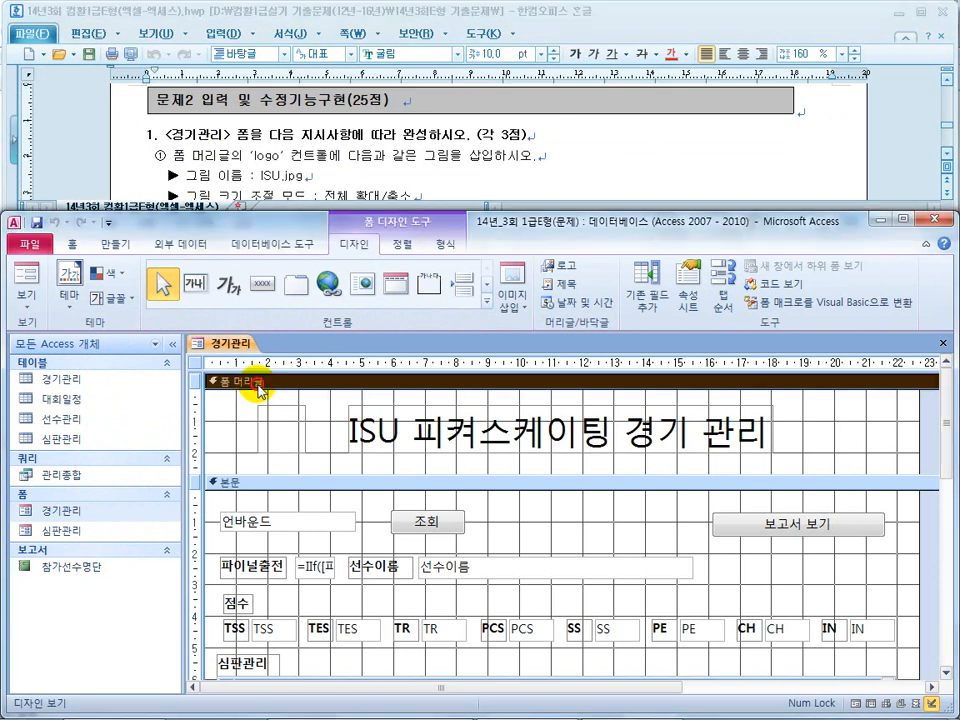
Step: Read item ① on inserting a picture in the 'logo' control and compare it with the form header and the example figure
left_click_drag(254, 166, 378, 165)
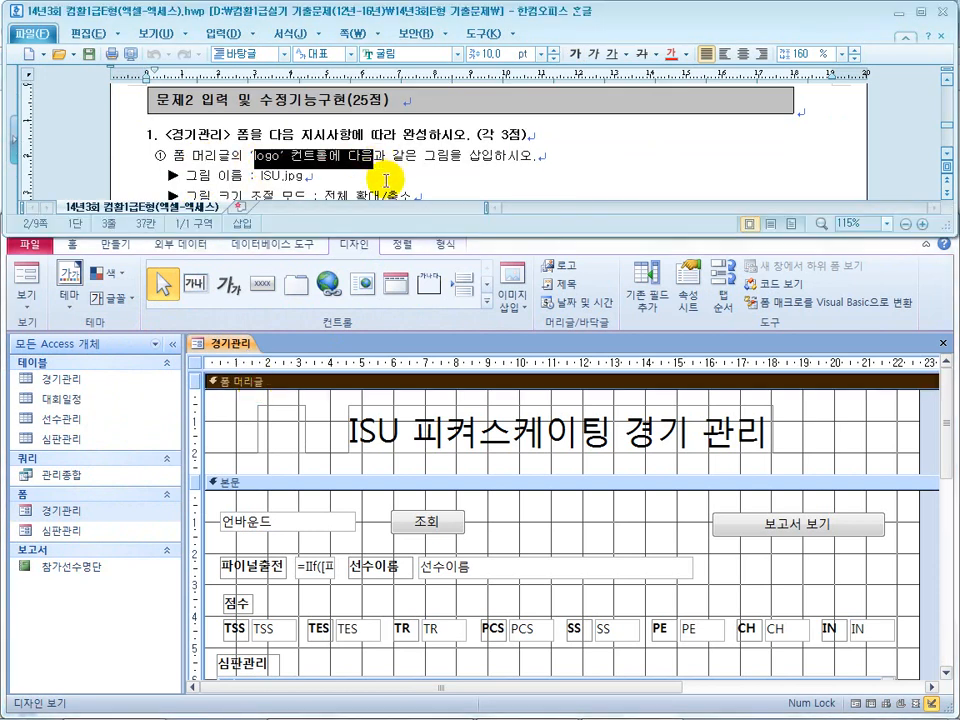
left_click_drag(437, 155, 534, 155)
left_click(283, 452)
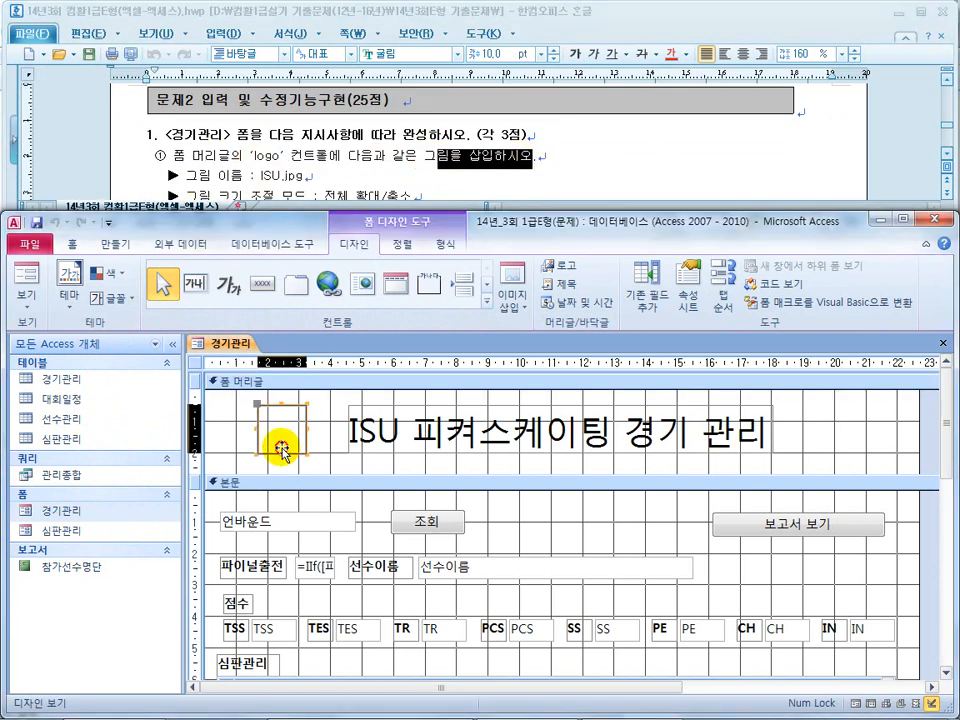
left_click(340, 173)
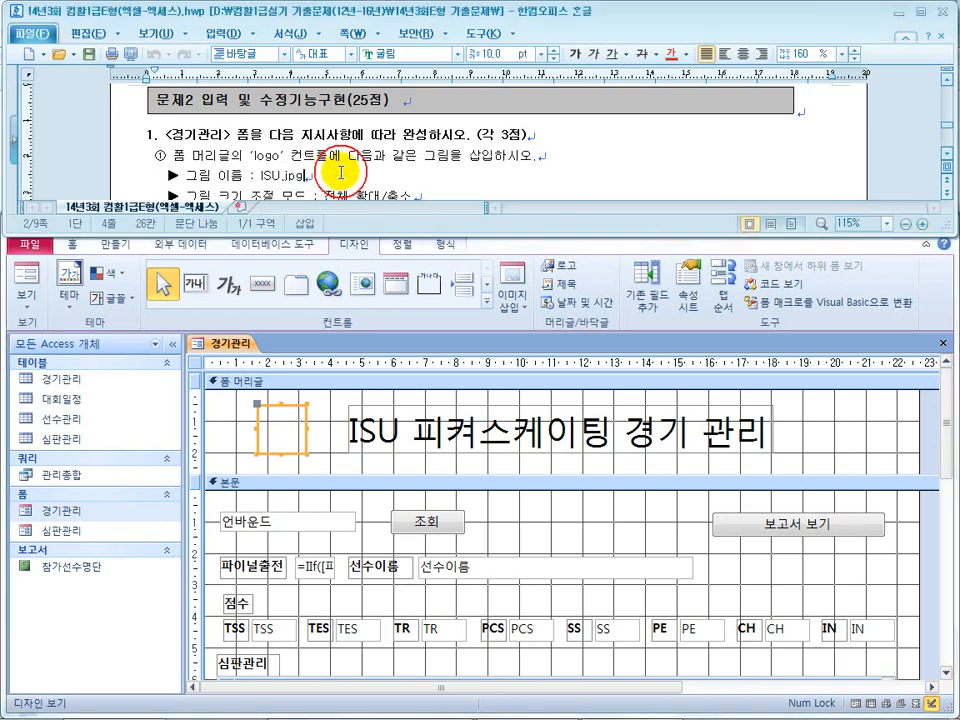
scroll(340, 173, "down", 5)
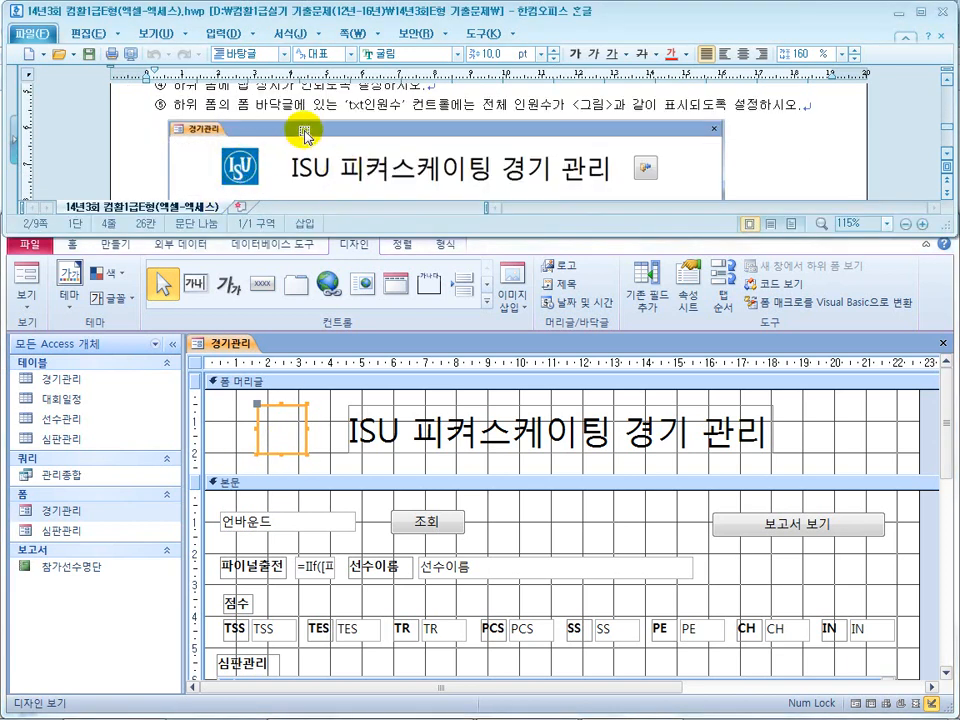
scroll(303, 120, "up", 5)
Step: Show all properties of the empty image control in the form header and check its name against the exam's 'logo' control
left_click(287, 421)
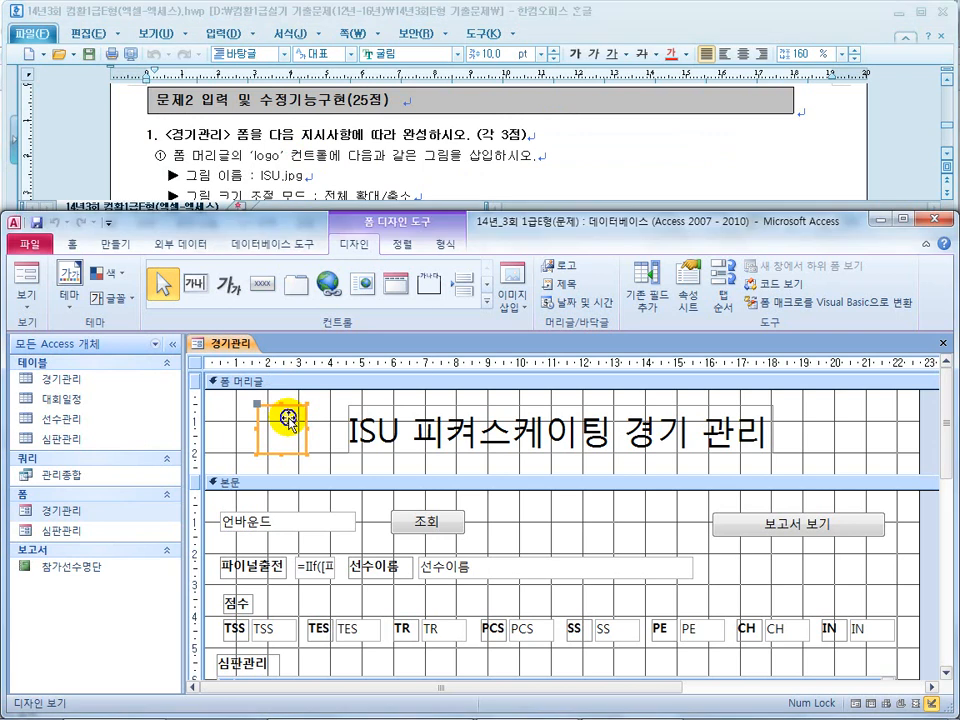
right_click(287, 421)
left_click(335, 704)
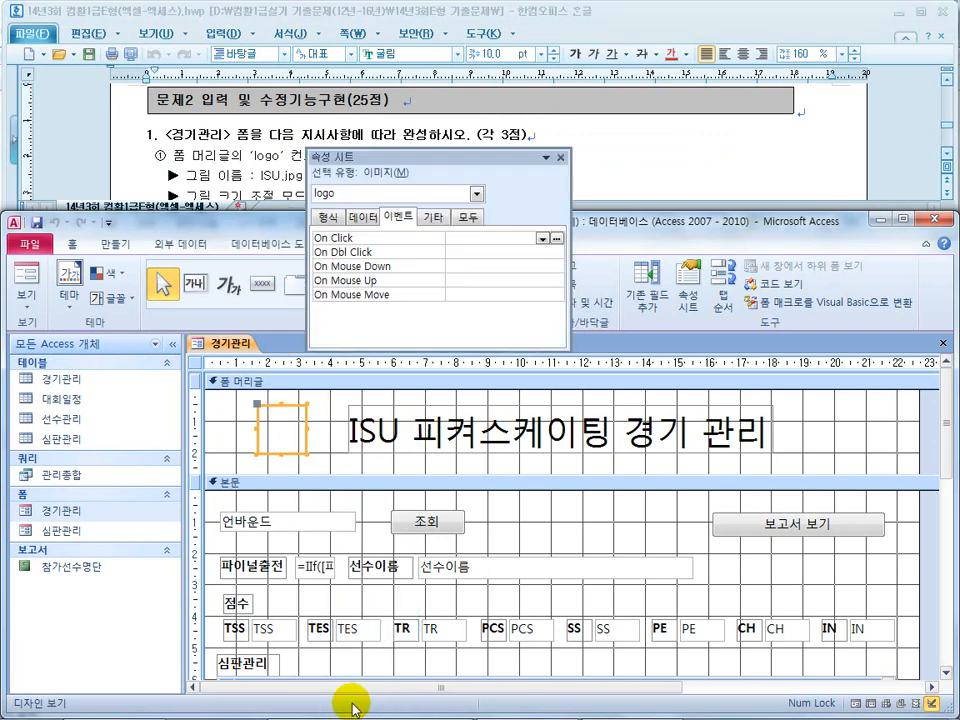
left_click(467, 217)
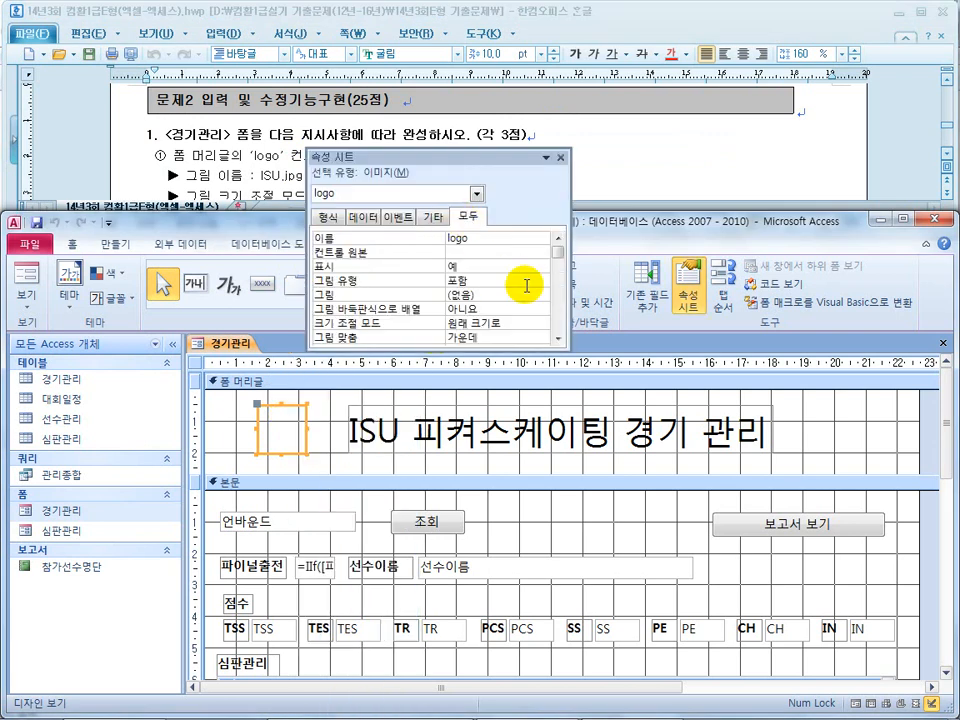
left_click(482, 242)
left_click_drag(492, 162, 515, 292)
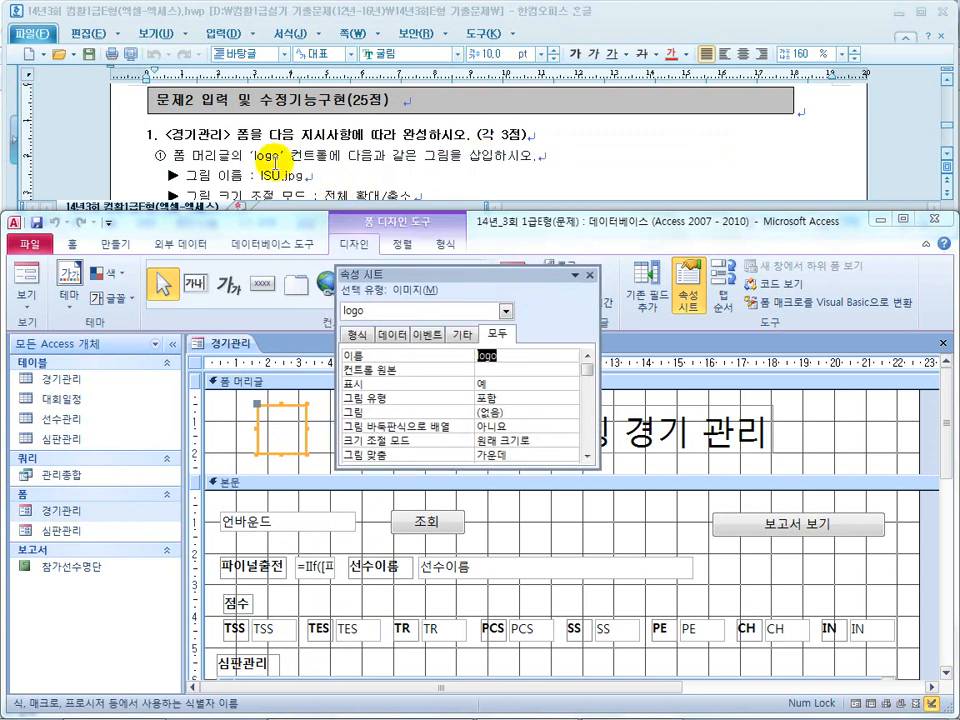
left_click(266, 155)
left_click(300, 450)
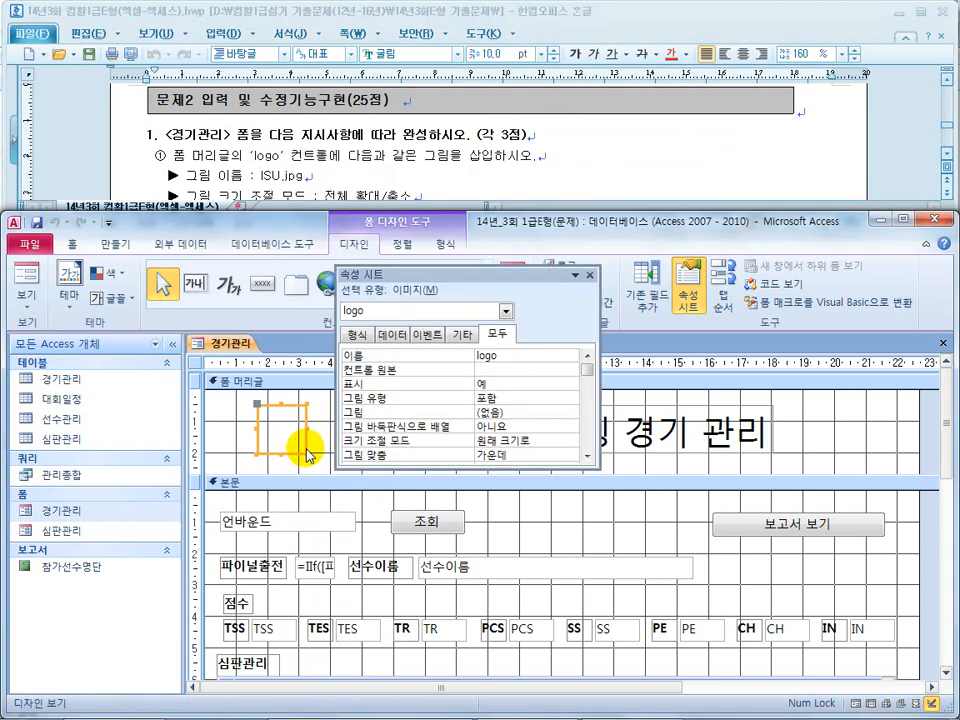
left_click(510, 369)
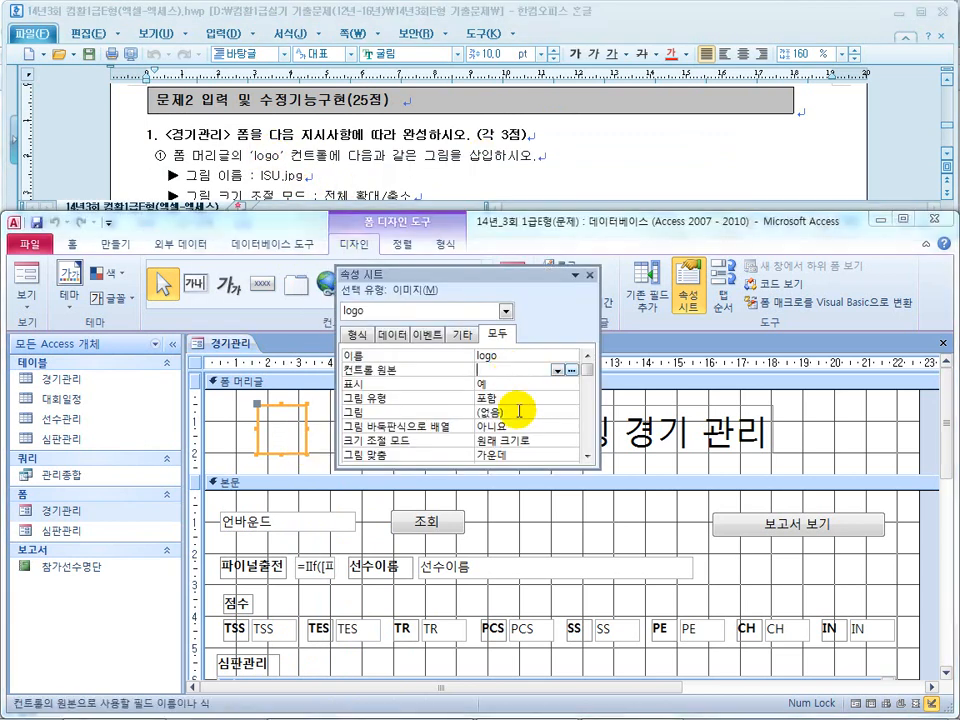
Step: Check the exam folder for the ISU.JPG file, and insert ISU.JPG as the logo control's picture
left_click(516, 414)
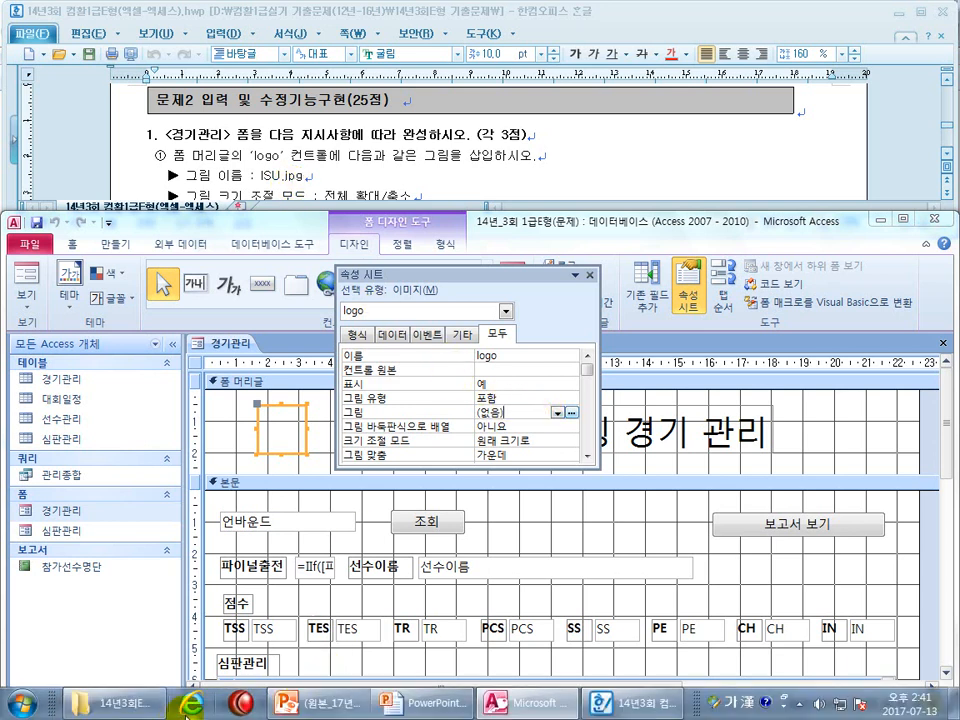
left_click(131, 710)
left_click(216, 128)
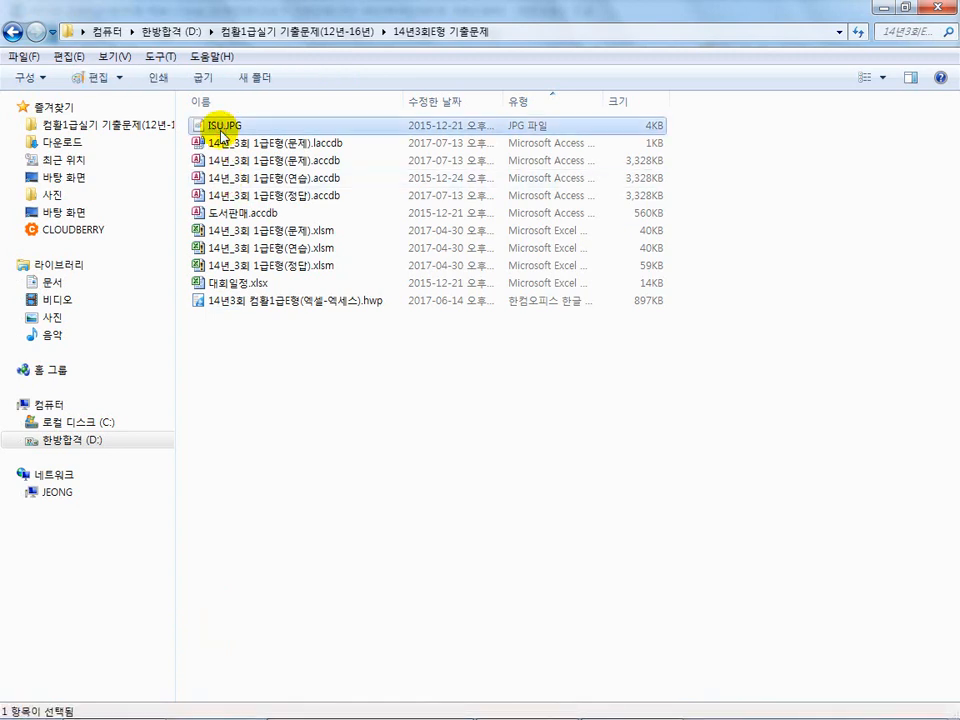
key("super")
left_click(618, 706)
left_click(520, 704)
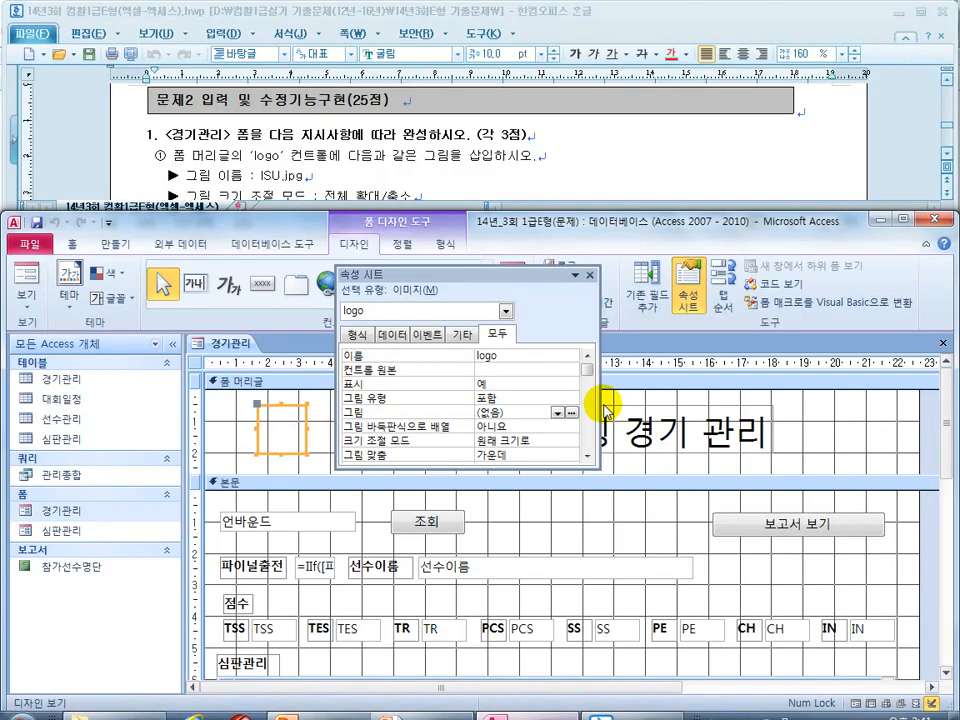
left_click(216, 335)
left_click(376, 546)
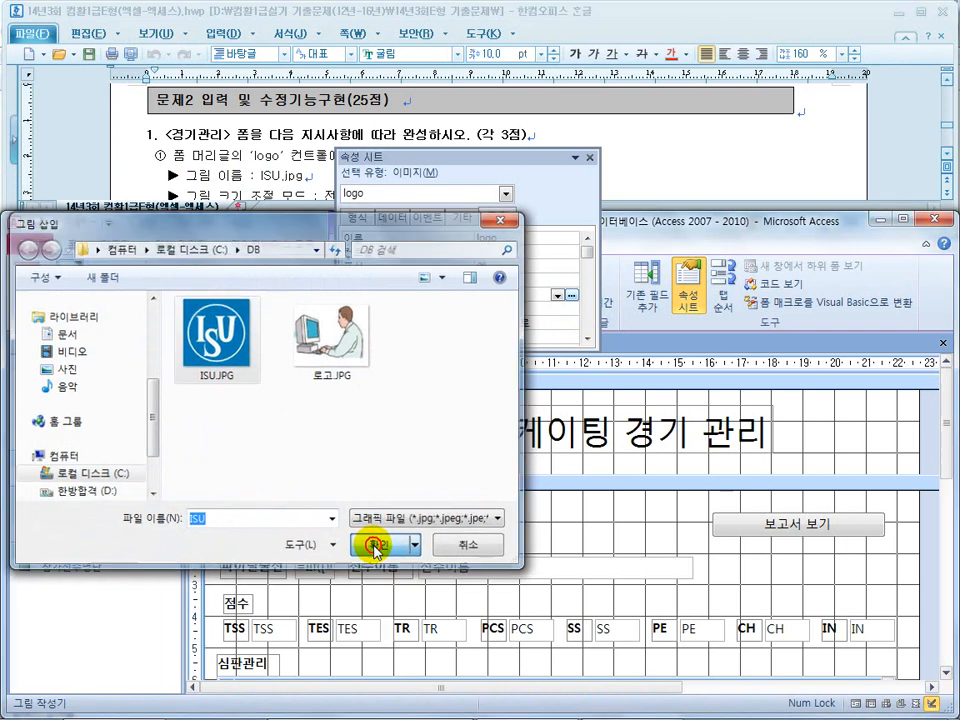
Step: Set the logo image's size mode to 전체 확대/축소 as the exam requires, and close its properties
left_click_drag(431, 159, 437, 259)
left_click(376, 184)
scroll(375, 188, "down", 1)
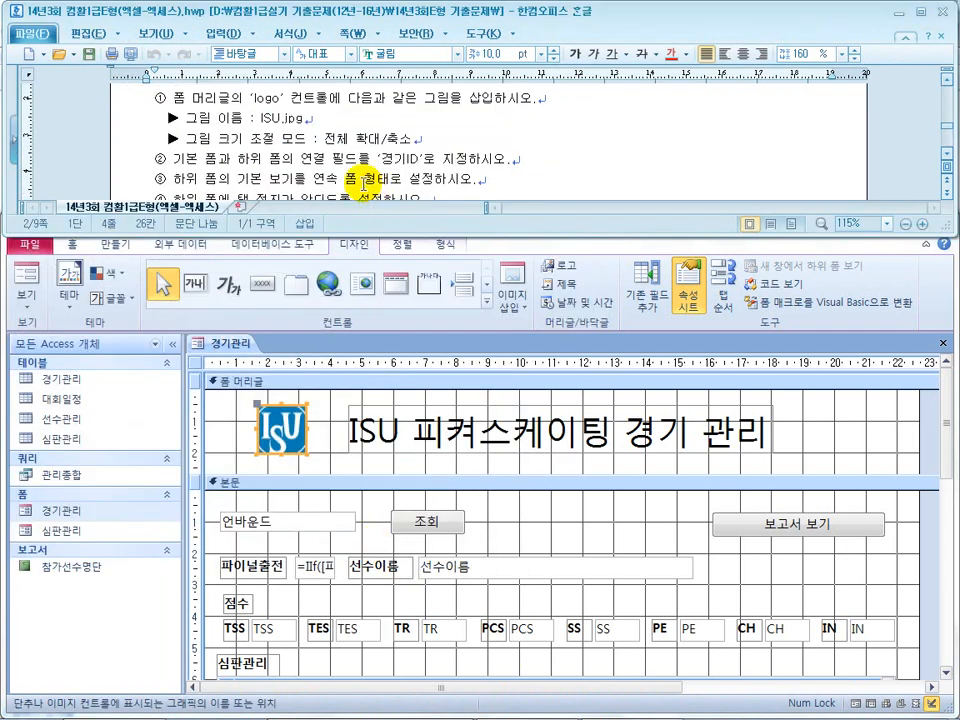
left_click_drag(324, 139, 416, 141)
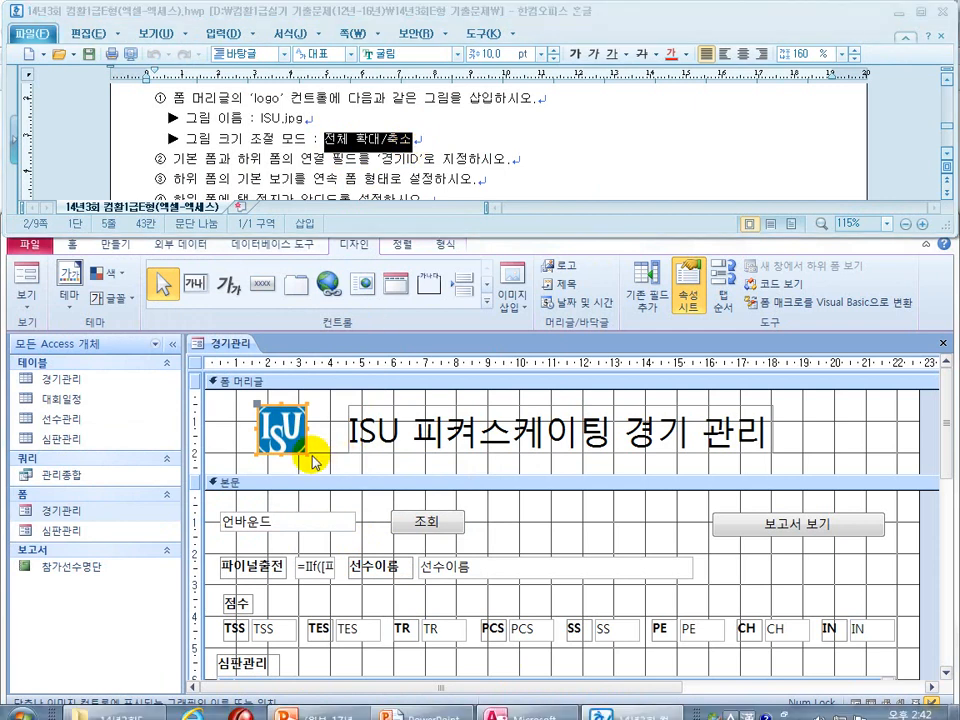
key("super")
left_click(460, 337)
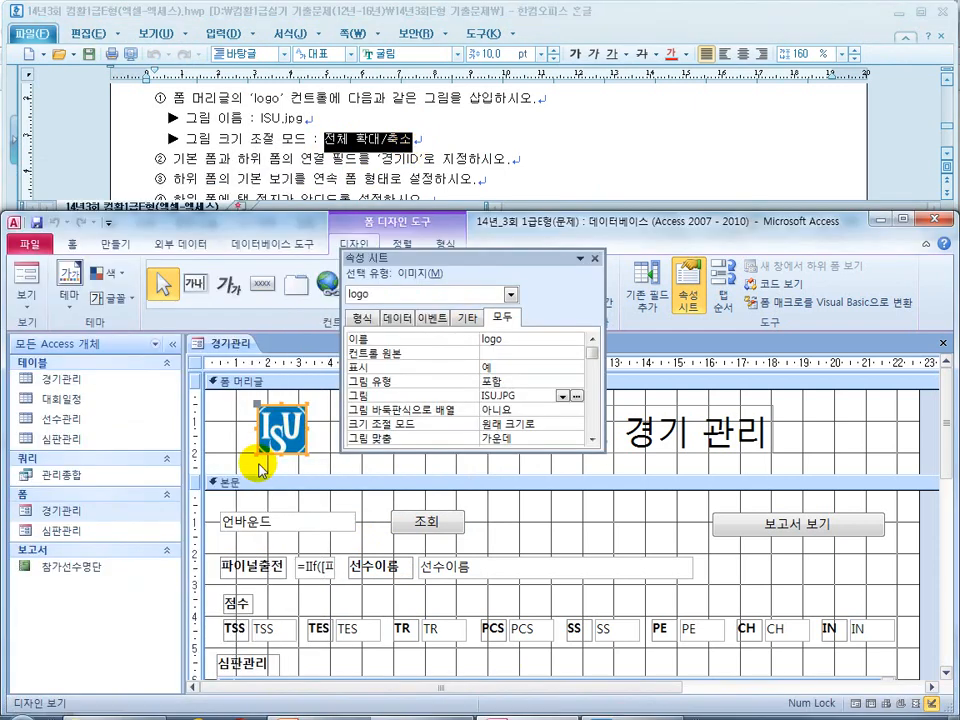
left_click(524, 424)
left_click(576, 424)
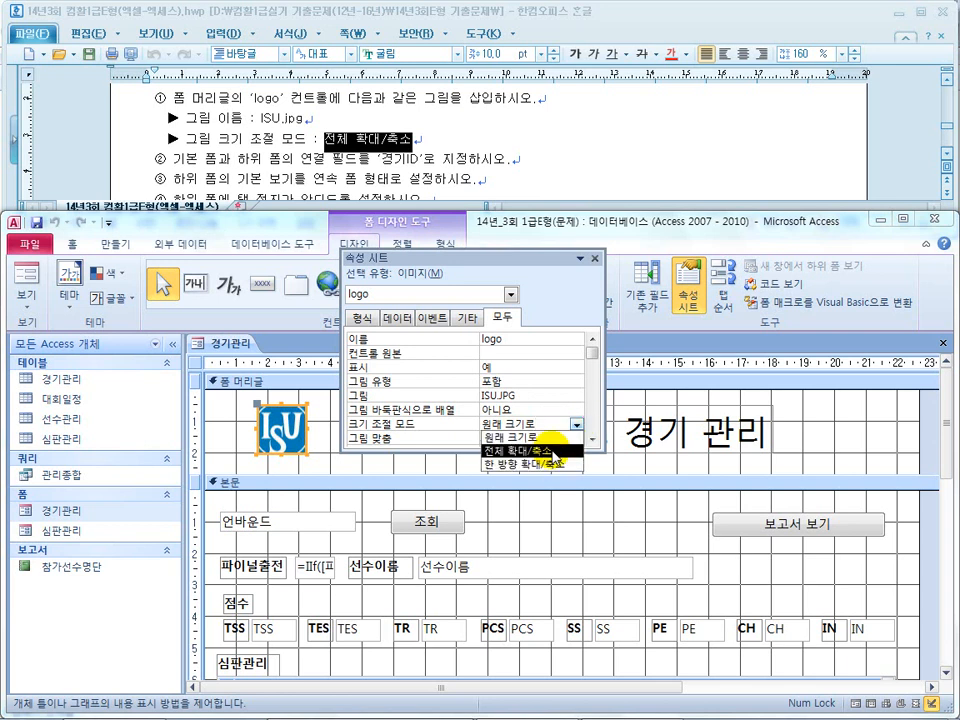
left_click(551, 451)
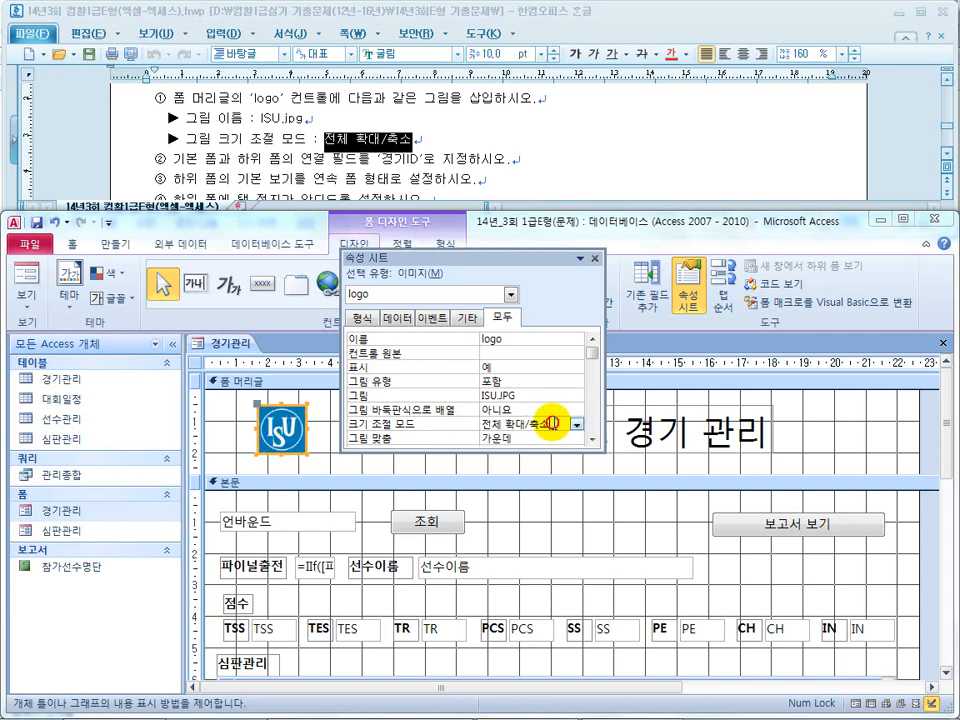
left_click(595, 258)
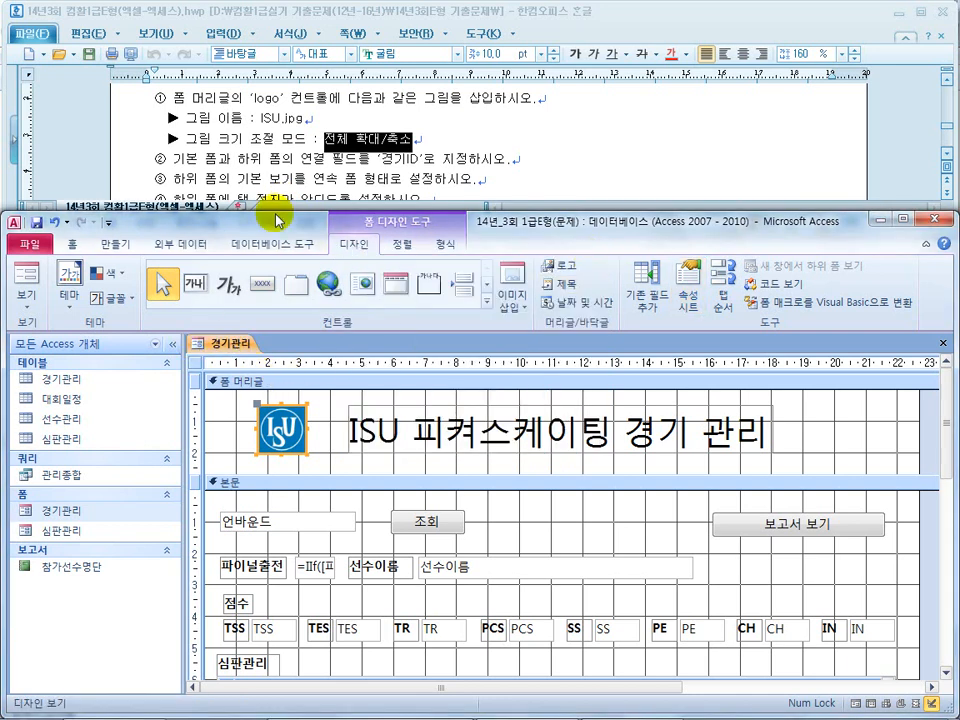
Step: Read item ② on linking the main form and subform by 경기ID, and locate the 심판관리 subform in the form
left_click(203, 160)
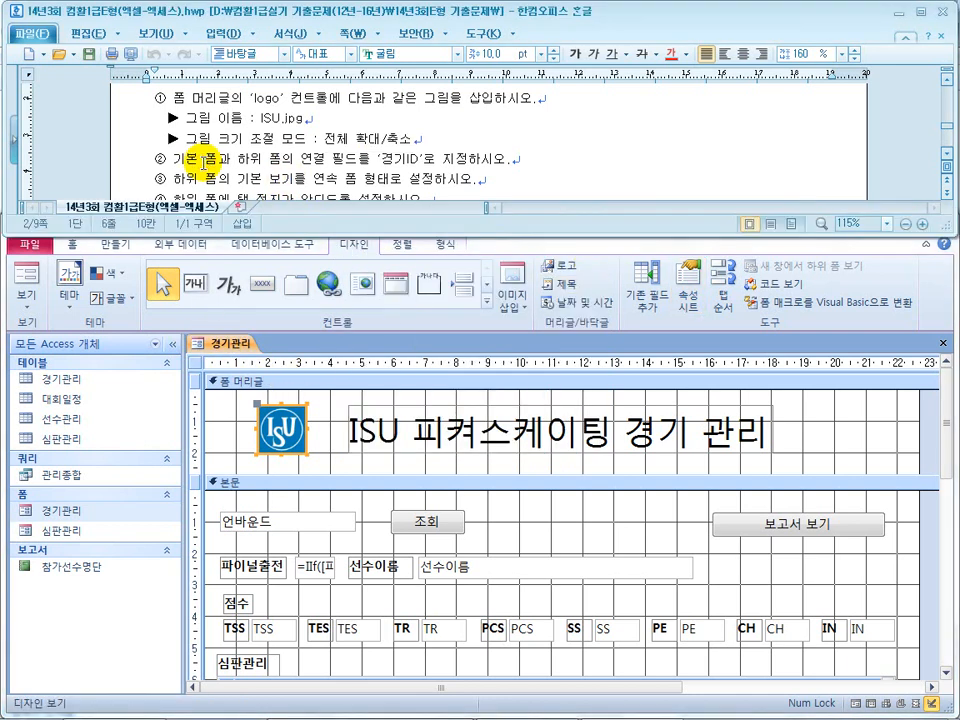
left_click(430, 155)
left_click_drag(430, 155, 365, 153)
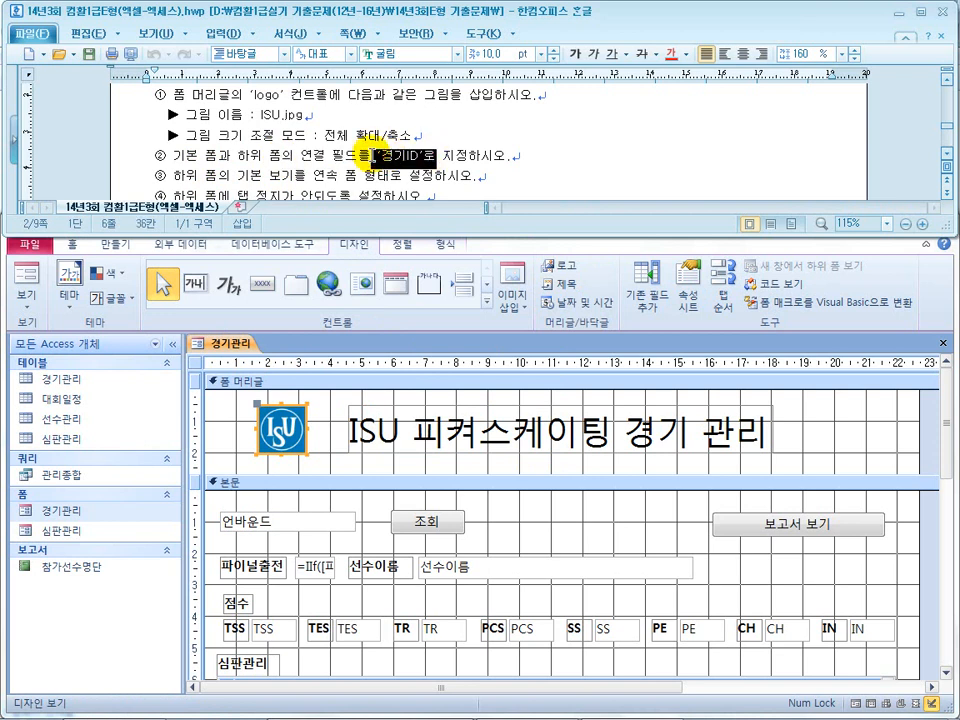
left_click_drag(420, 155, 385, 157)
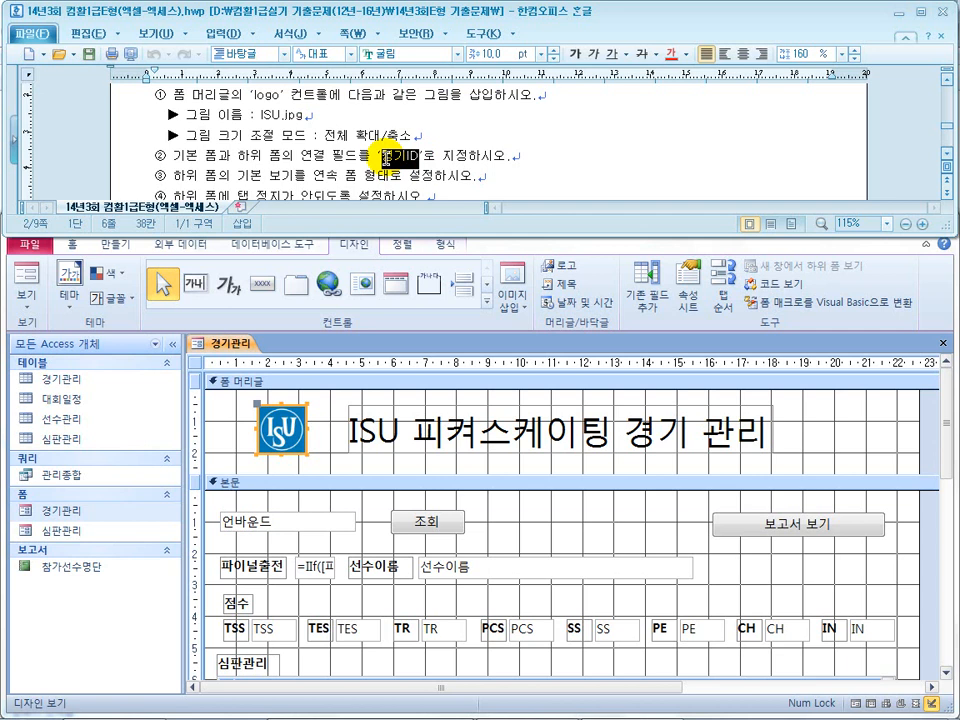
left_click(317, 446)
scroll(320, 446, "down", 3)
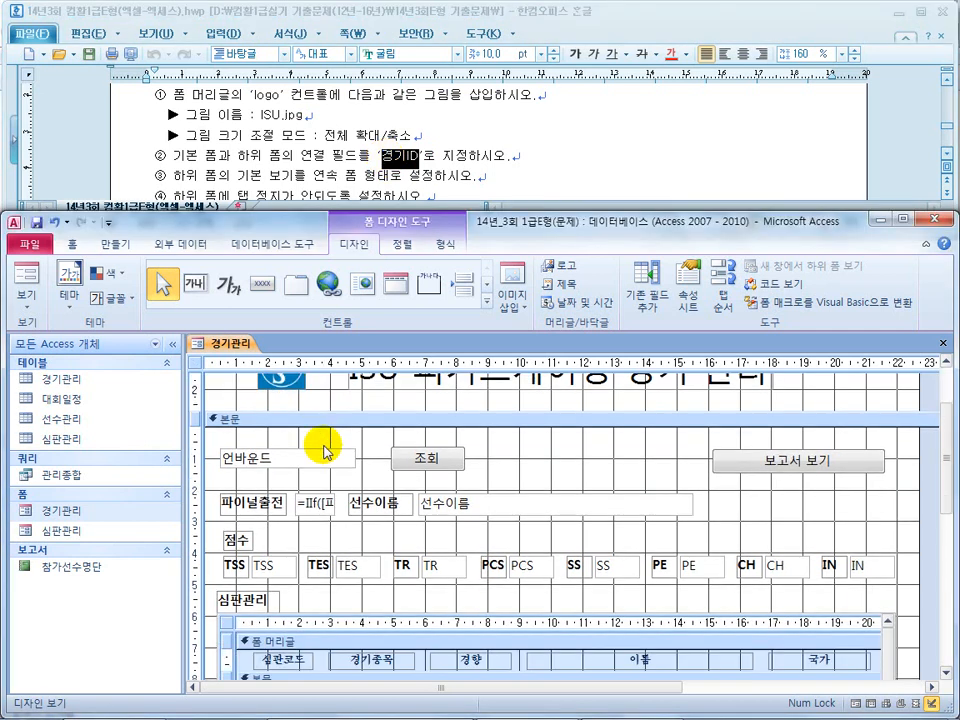
scroll(320, 446, "down", 2)
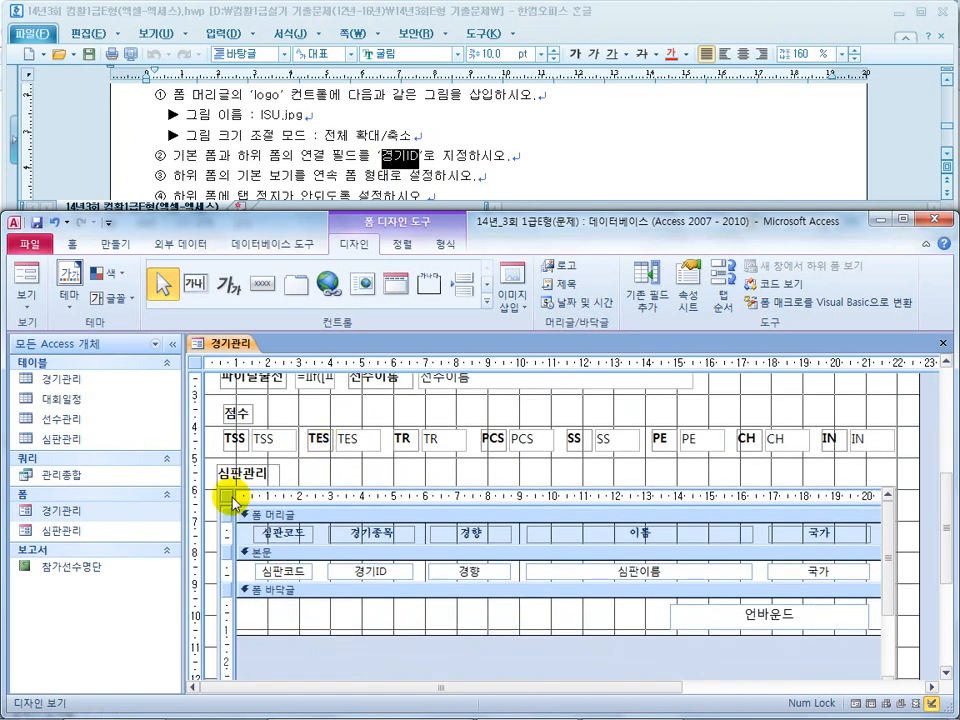
Step: Select the 심판관리 subform control by its border rather than its inner form, and show its properties
left_click(226, 495)
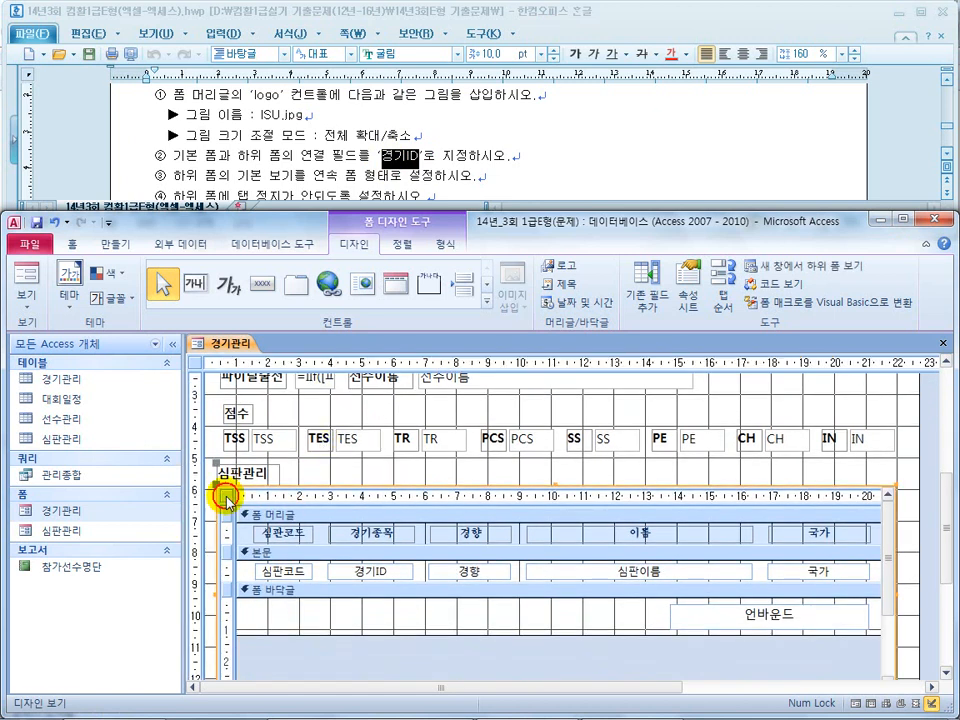
left_click(413, 488)
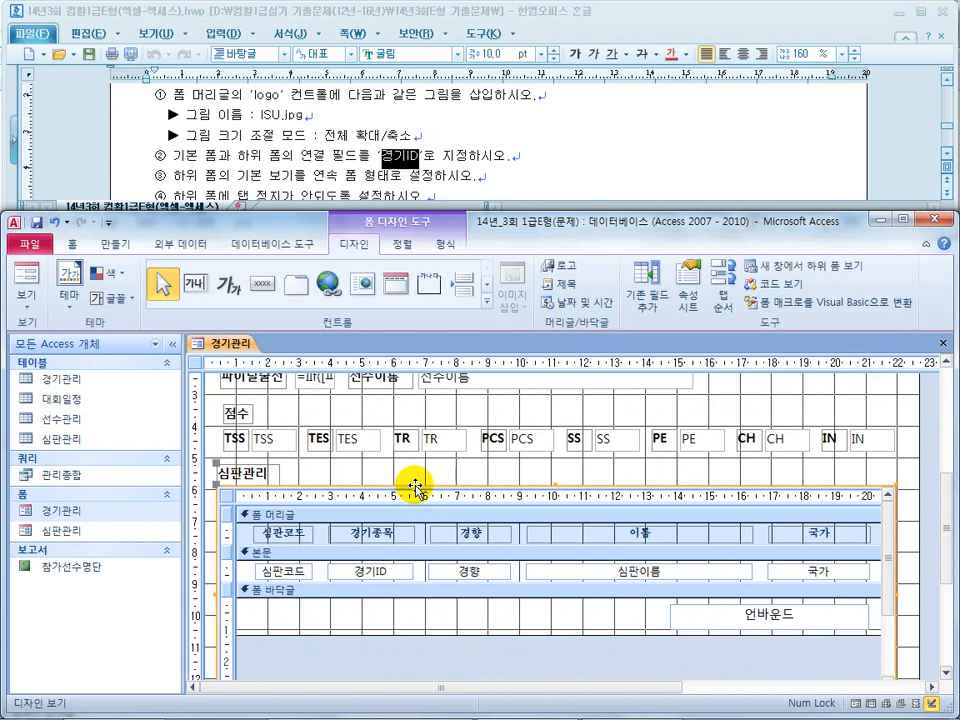
left_click(226, 495)
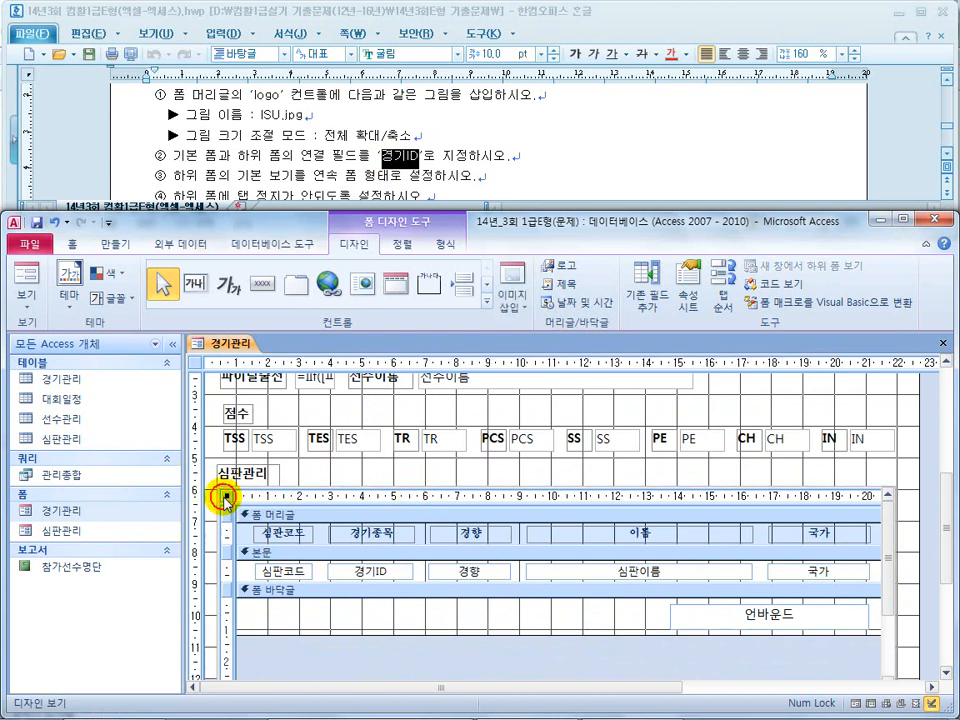
left_click(415, 488)
right_click(416, 488)
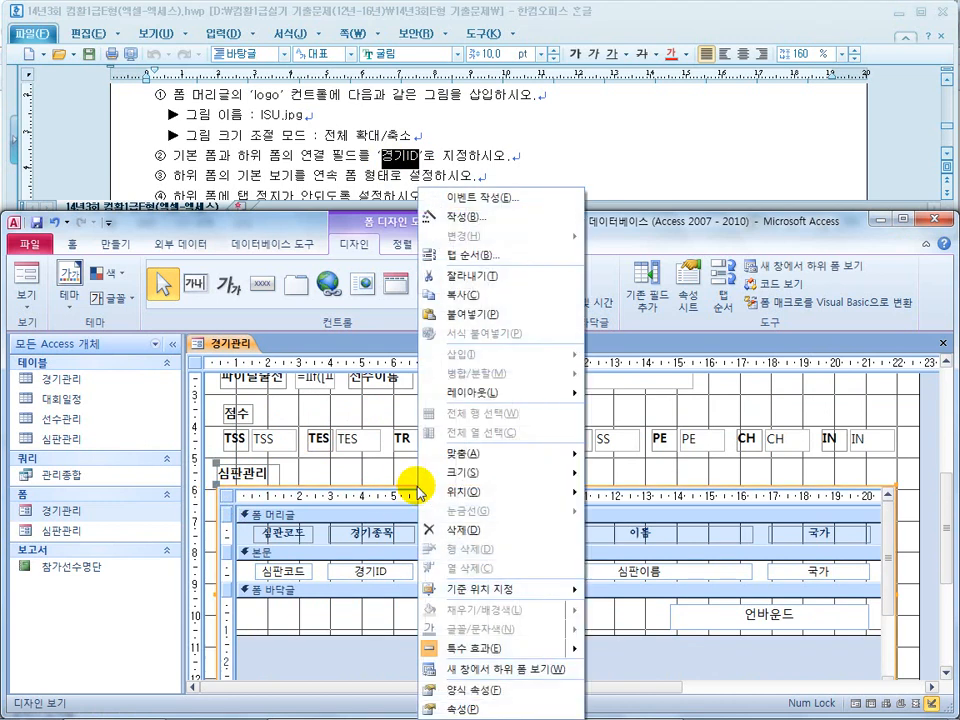
left_click(440, 700)
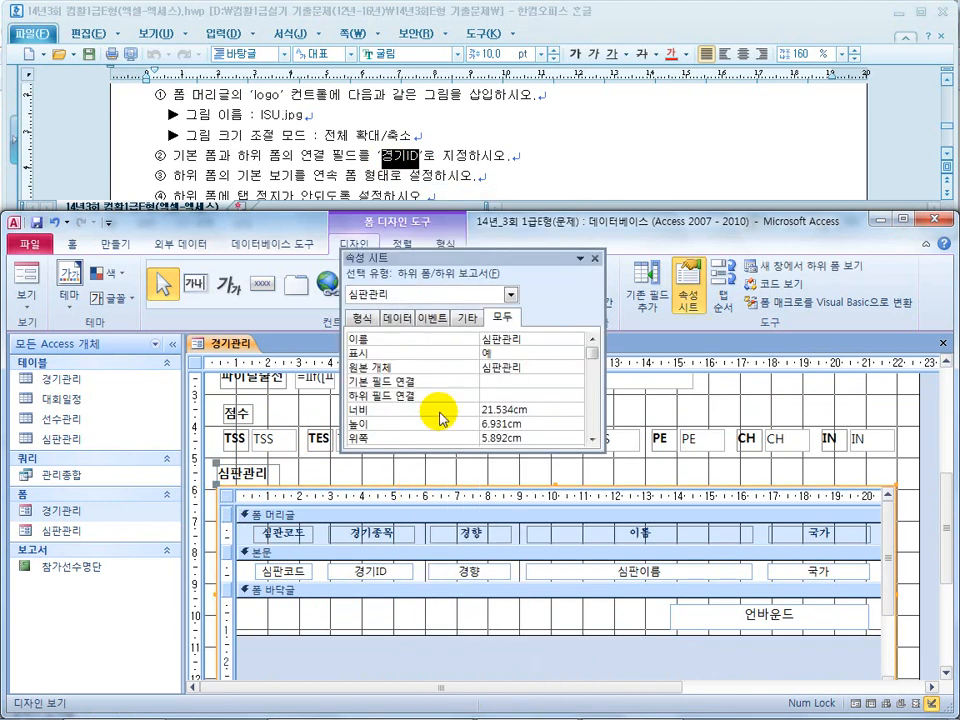
Step: Link the main form and the 심판관리 subform with 경기ID as both main and child field, and close the properties
left_click(482, 383)
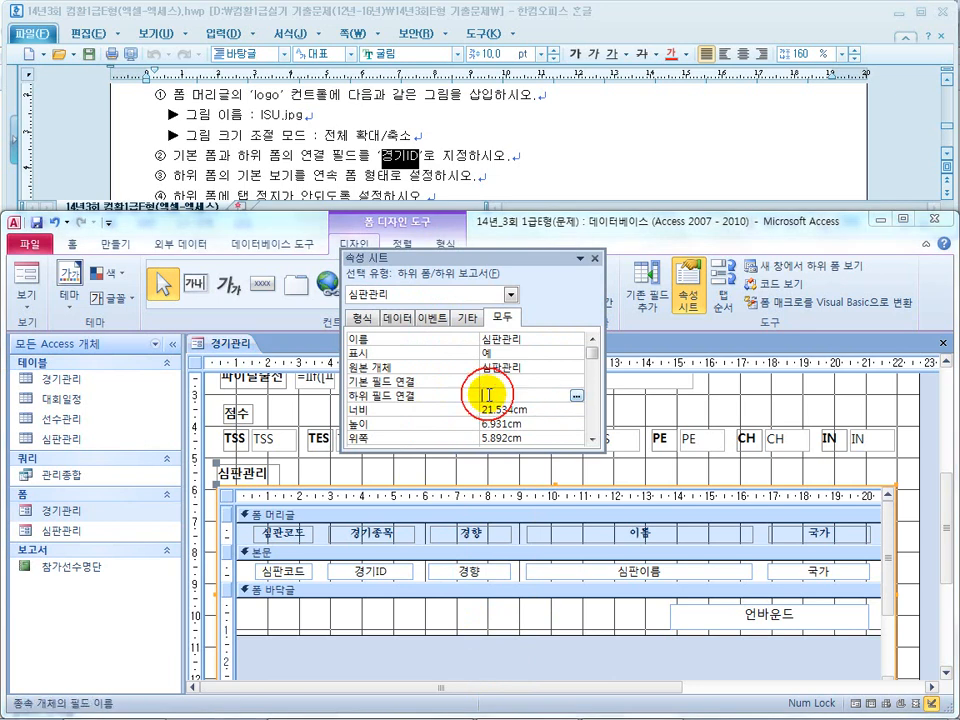
left_click(577, 385)
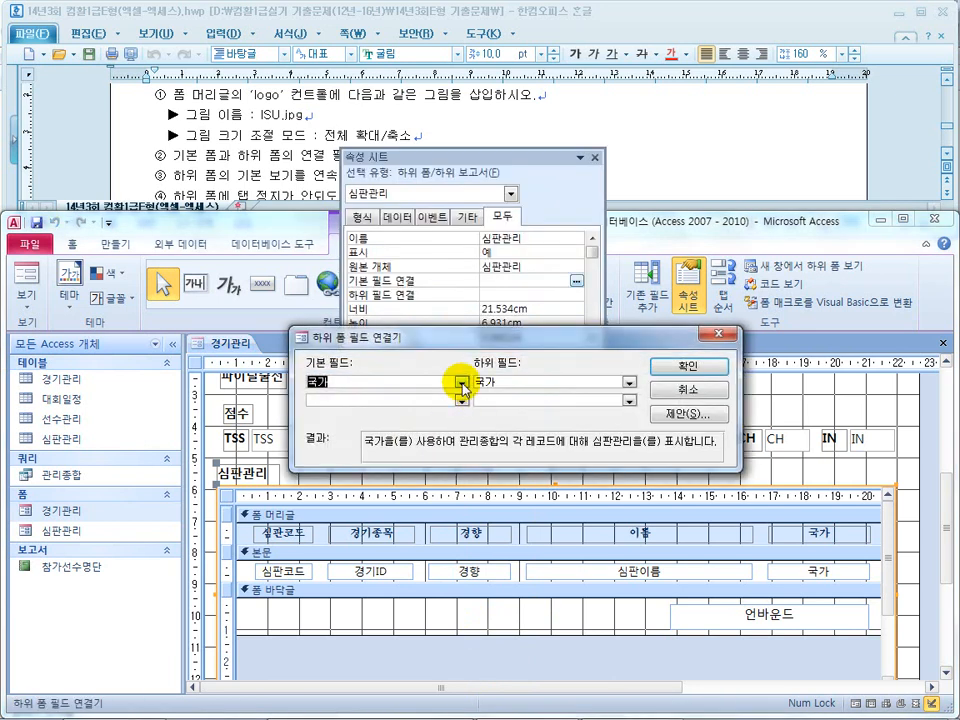
left_click(265, 150)
scroll(265, 150, "down", 1)
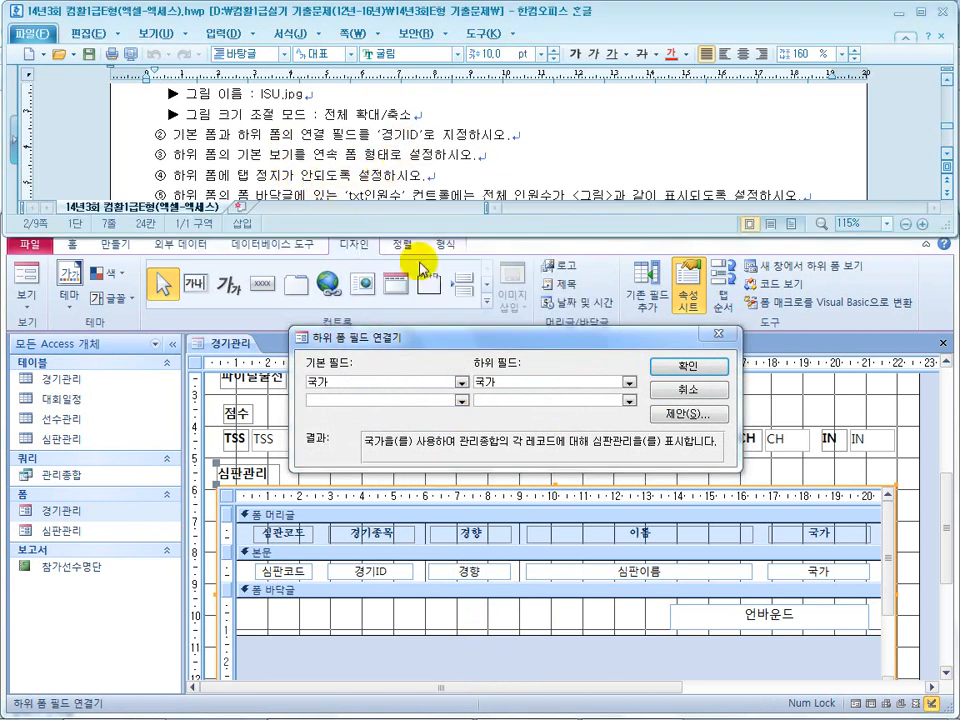
left_click(462, 382)
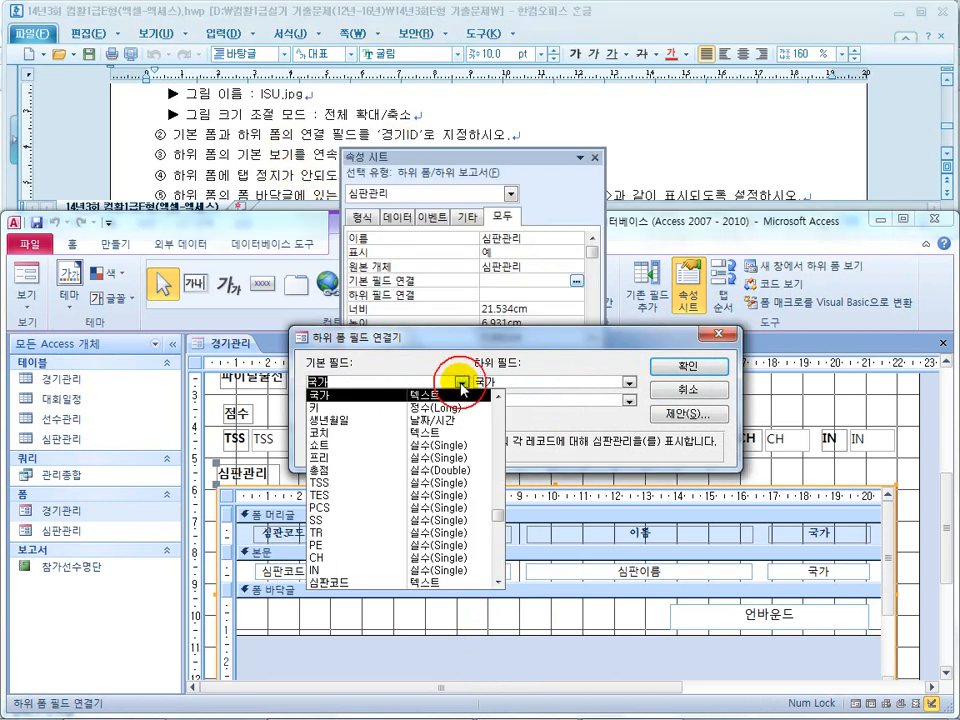
scroll(385, 538, "down", 1)
left_click(375, 568)
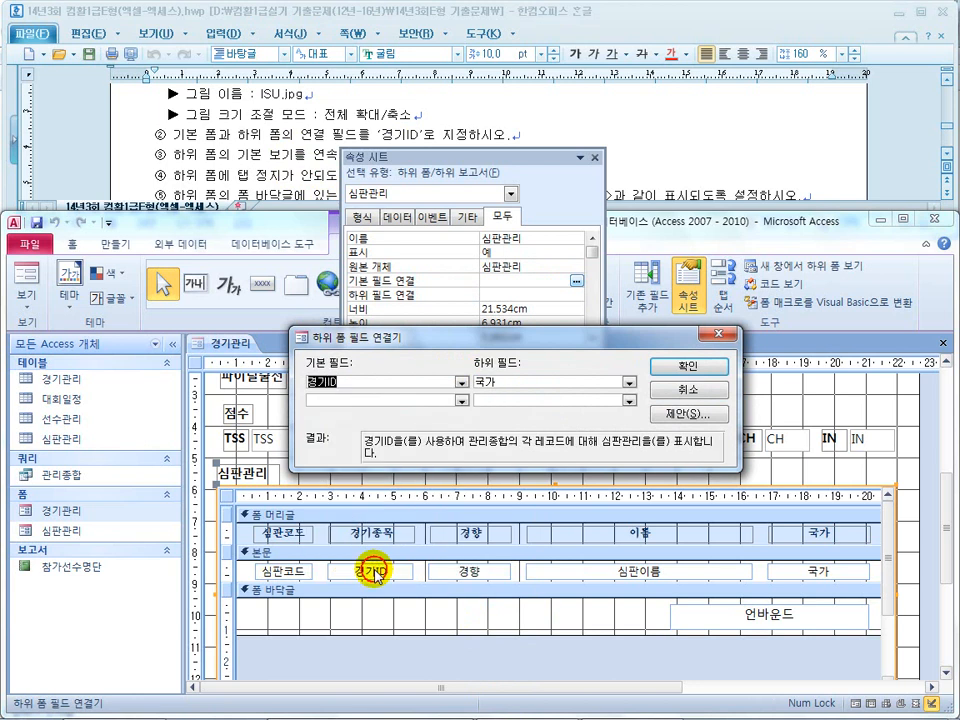
left_click(627, 382)
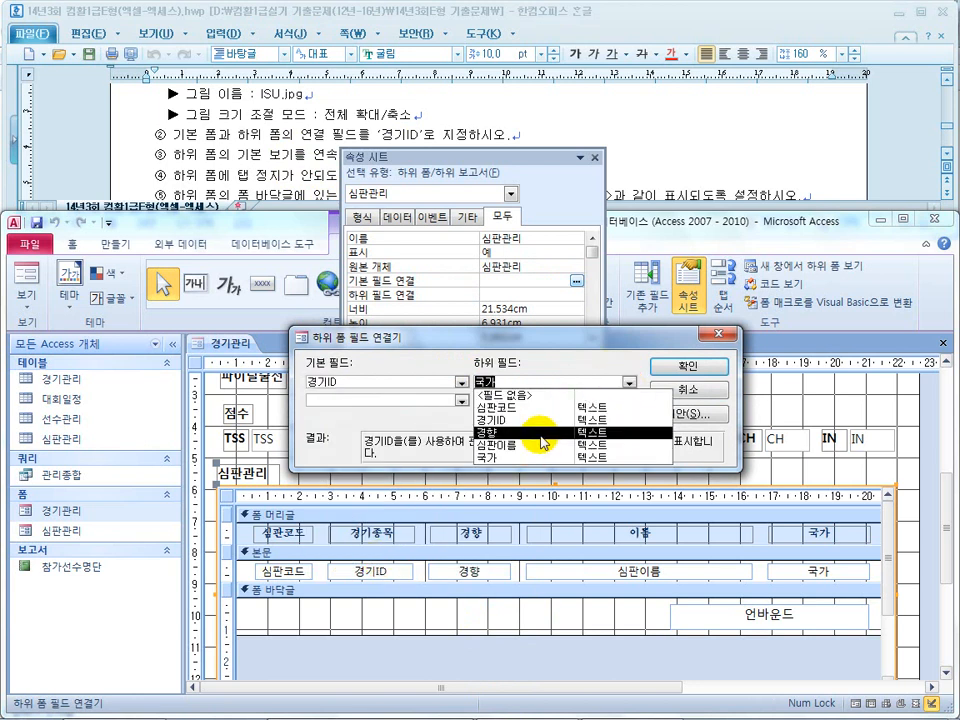
left_click(543, 420)
left_click(686, 367)
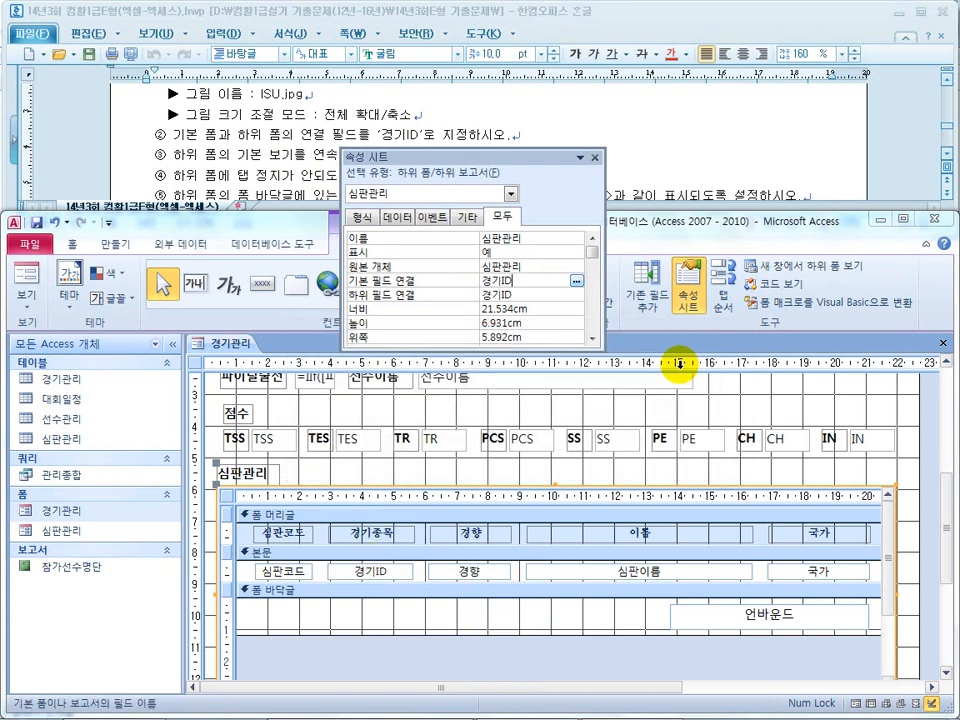
left_click(595, 157)
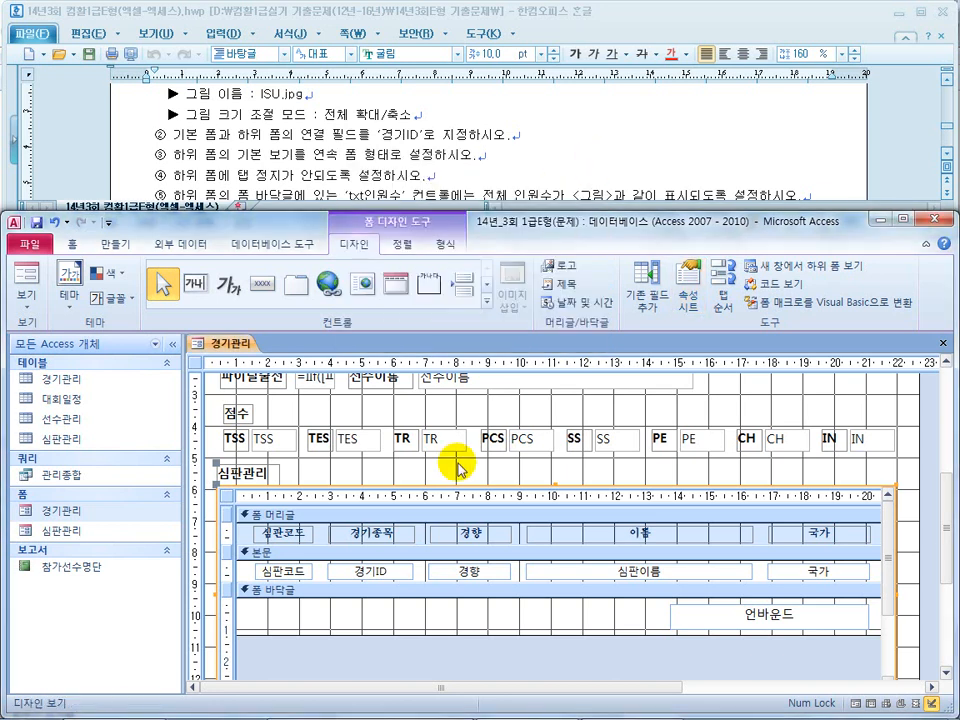
Step: Switch to the PowerPoint solution slides and advance to the one explaining items ② to ④ for the subform
key("super")
left_click(446, 703)
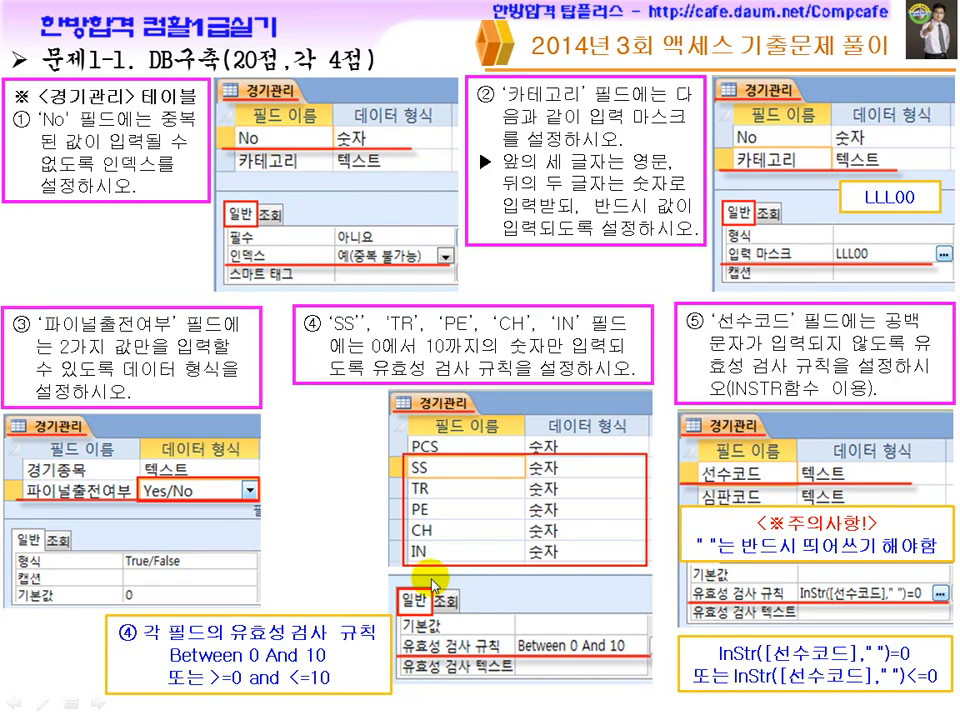
key("Down")
key("Down")
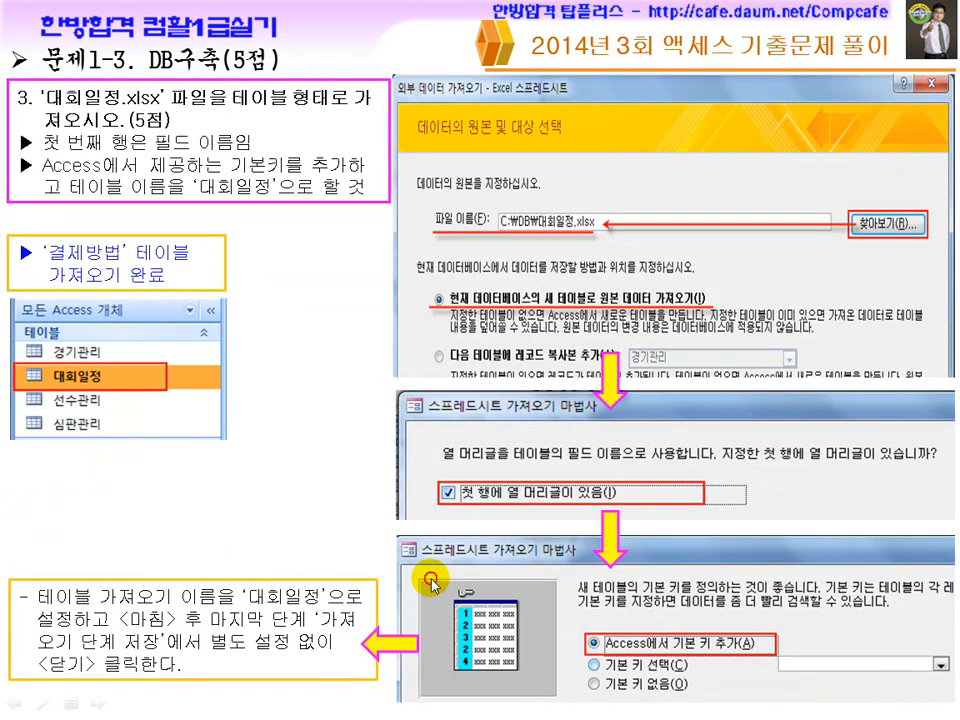
key("Down")
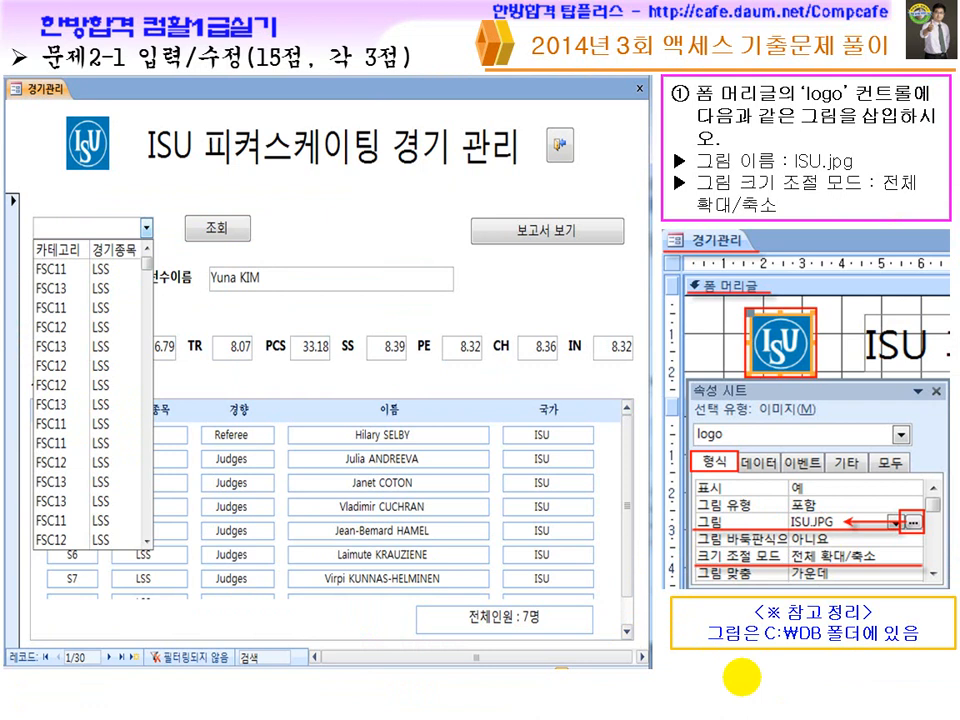
key("Page_Down")
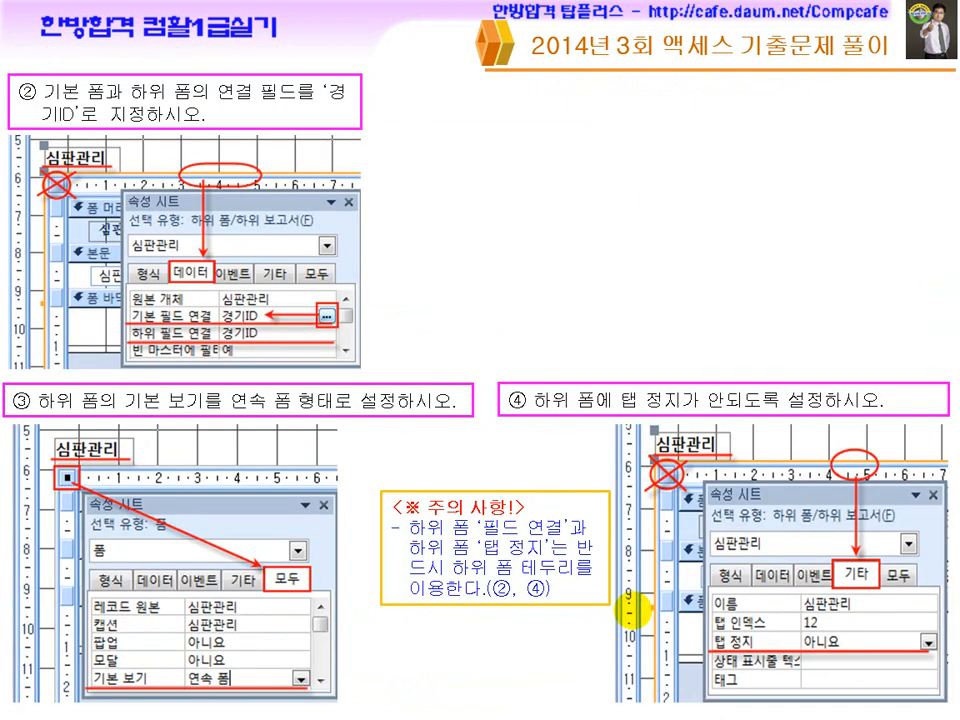
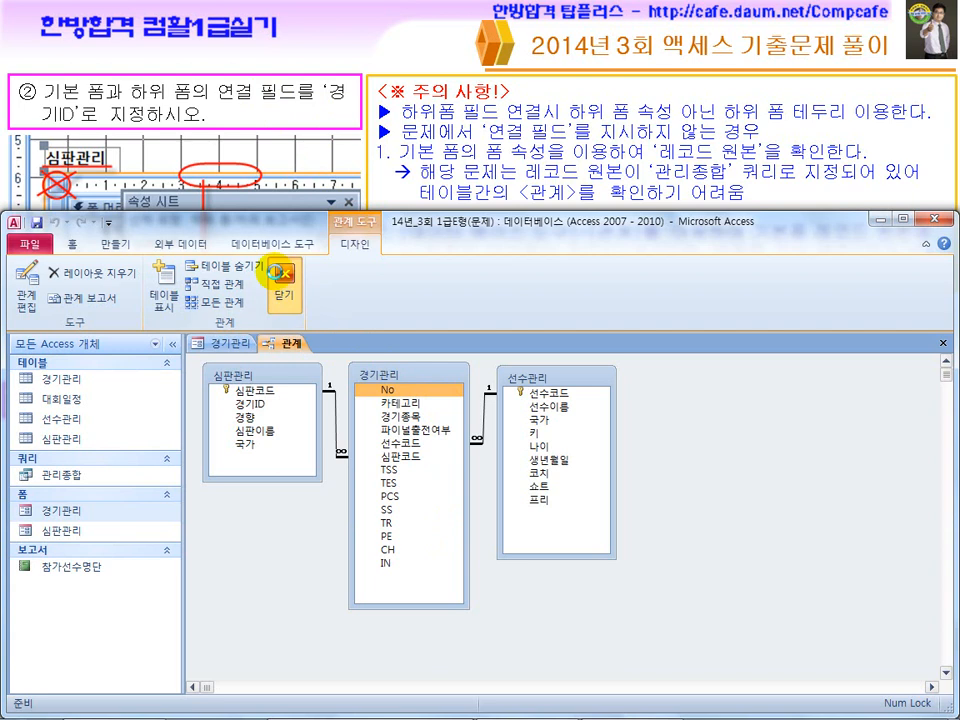
Step: Close the table relationships and review the 심판관리 subform control's main and child link fields
left_click(484, 409)
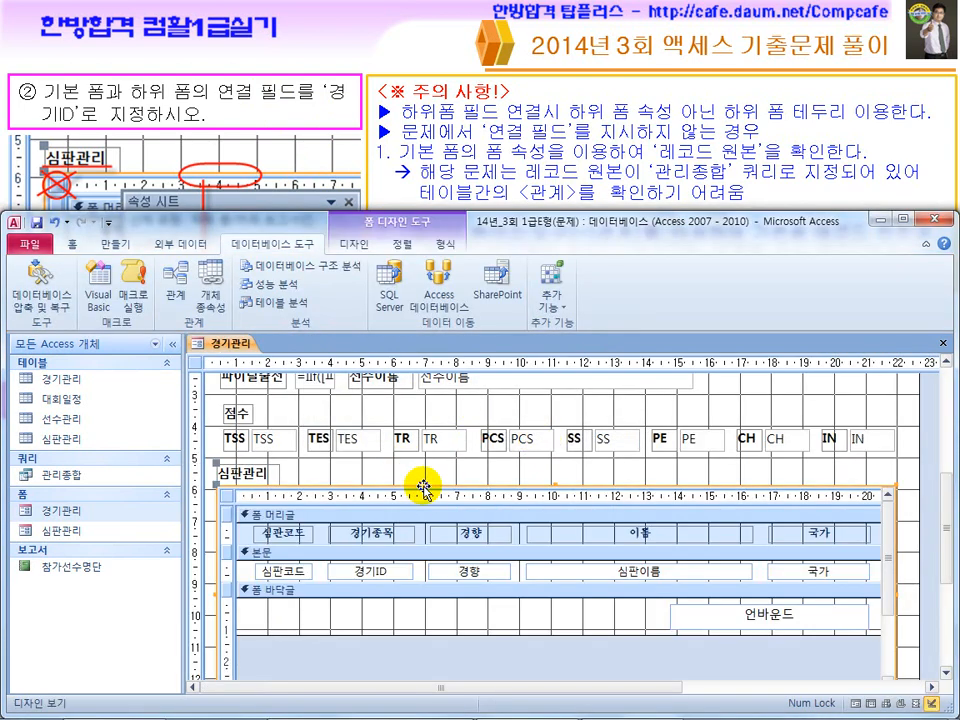
right_click(424, 489)
left_click(466, 702)
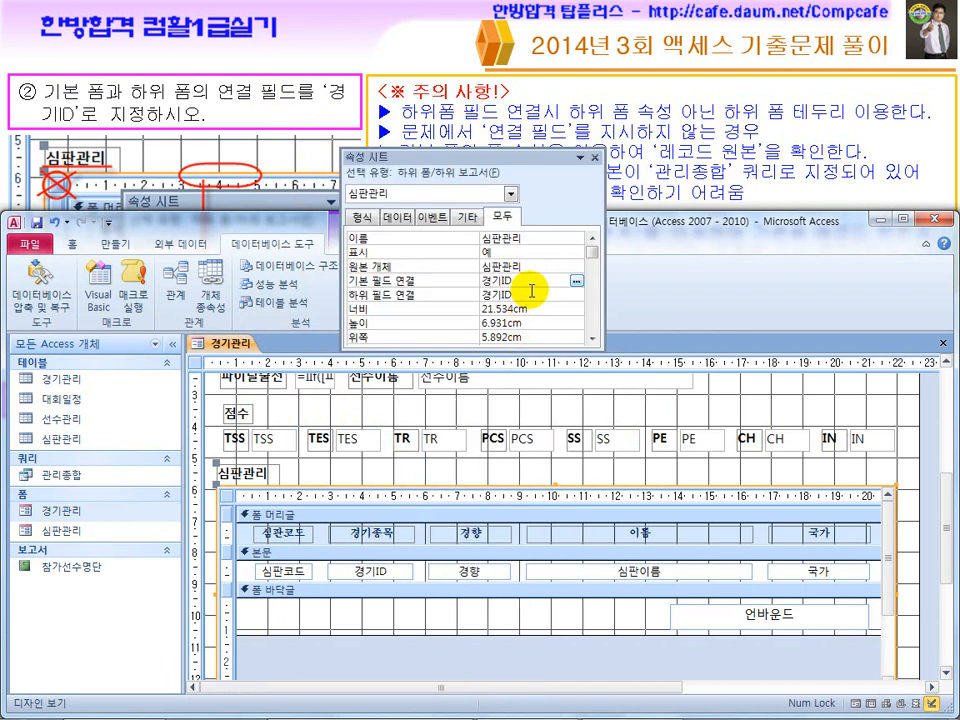
left_click(598, 157)
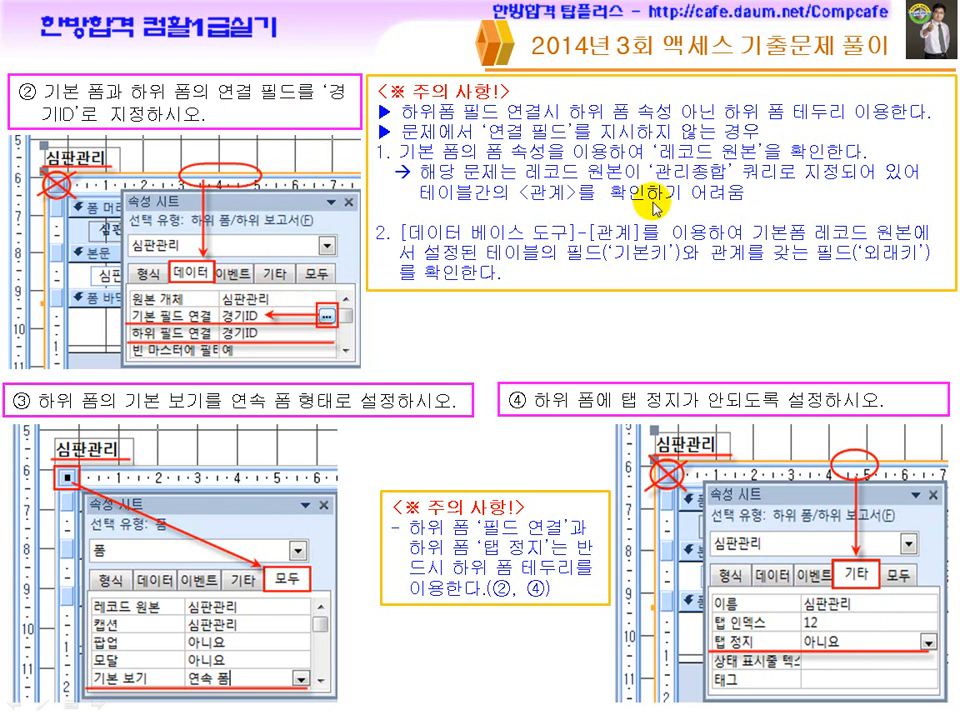
Step: Bring back the exam document and the Access form, and read item ③ on the subform's default view
key("super")
left_click(551, 700)
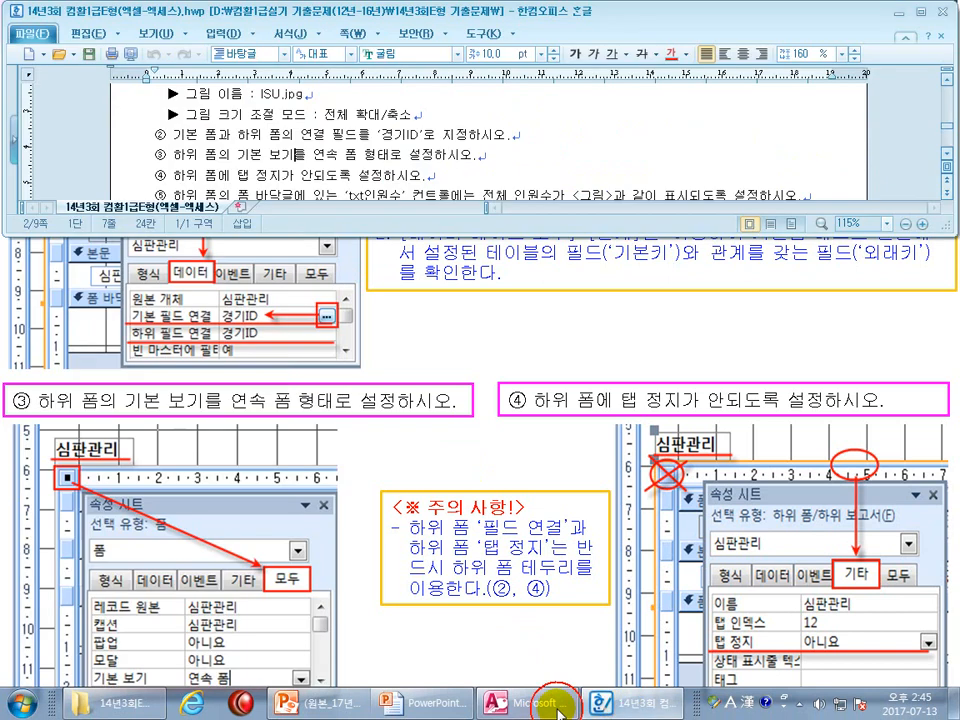
left_click(551, 700)
left_click(345, 157)
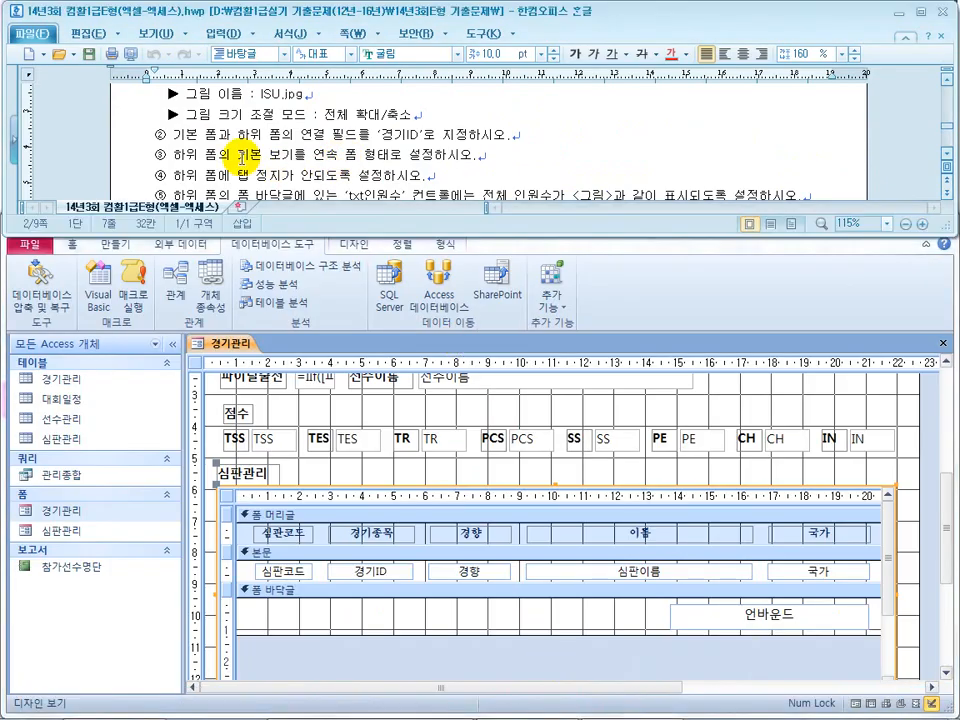
left_click_drag(237, 155, 376, 156)
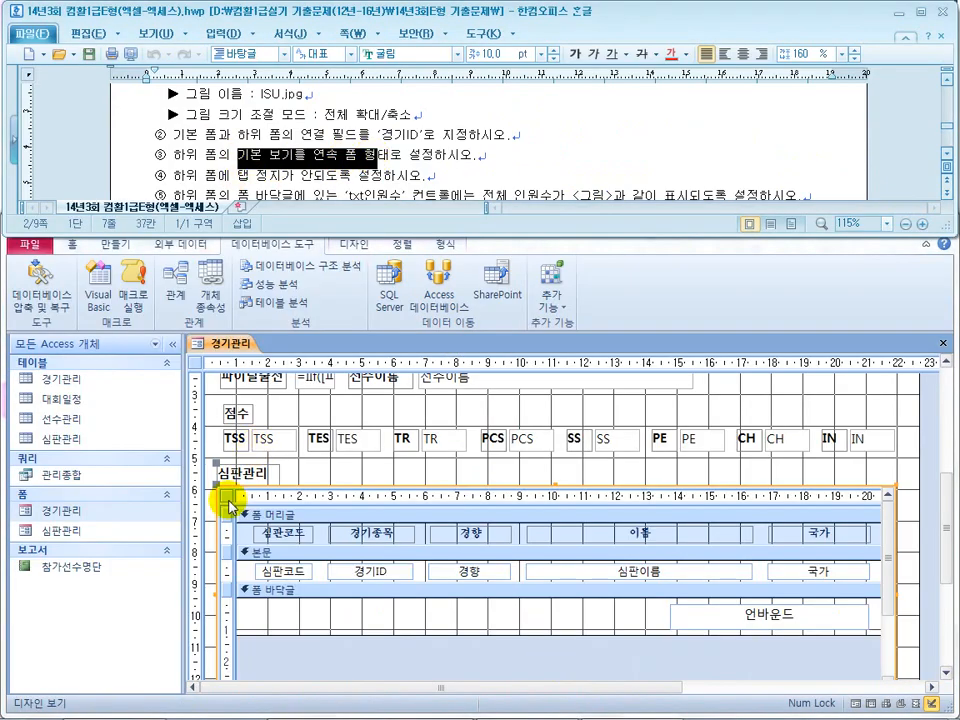
Step: Select the form inside the 심판관리 subform and set its 기본 보기 property to 연속 폼
left_click(230, 505)
left_click(226, 497)
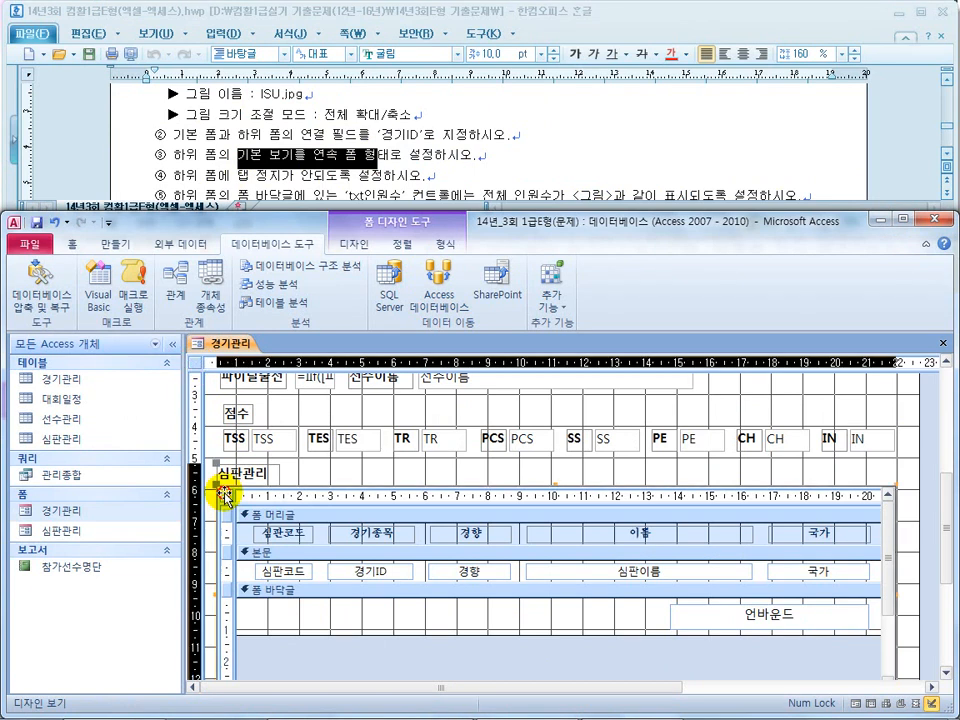
right_click(226, 497)
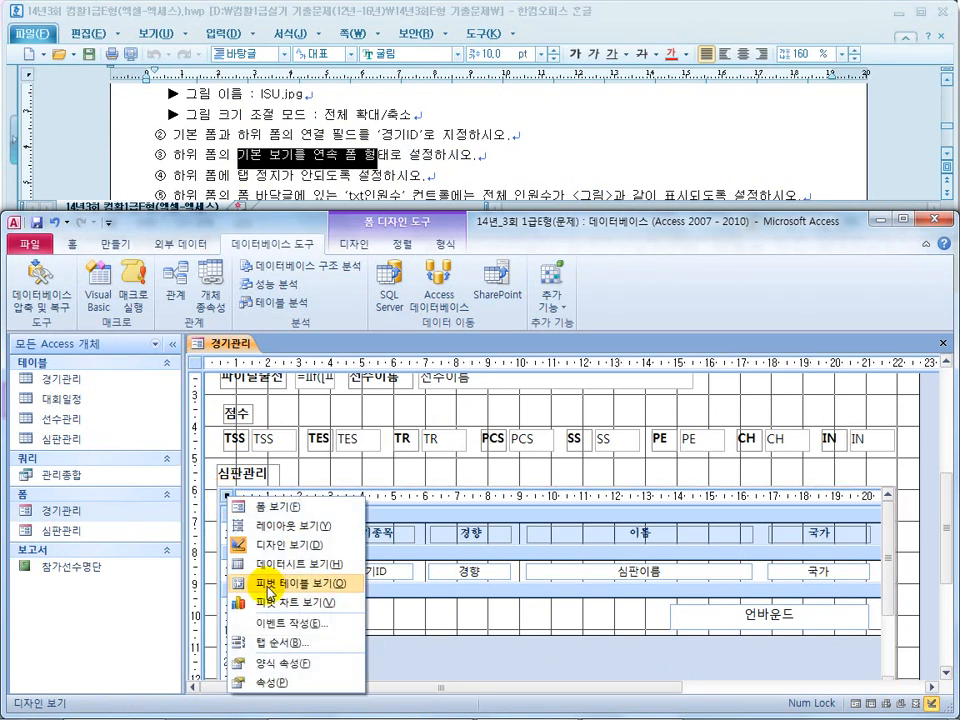
left_click(245, 682)
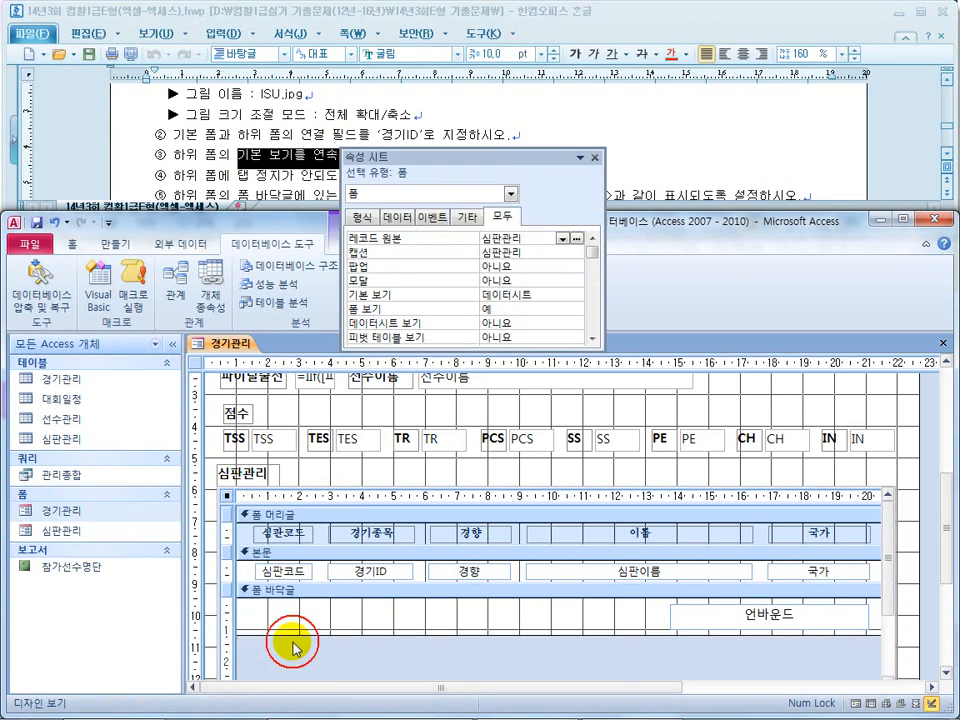
left_click(506, 308)
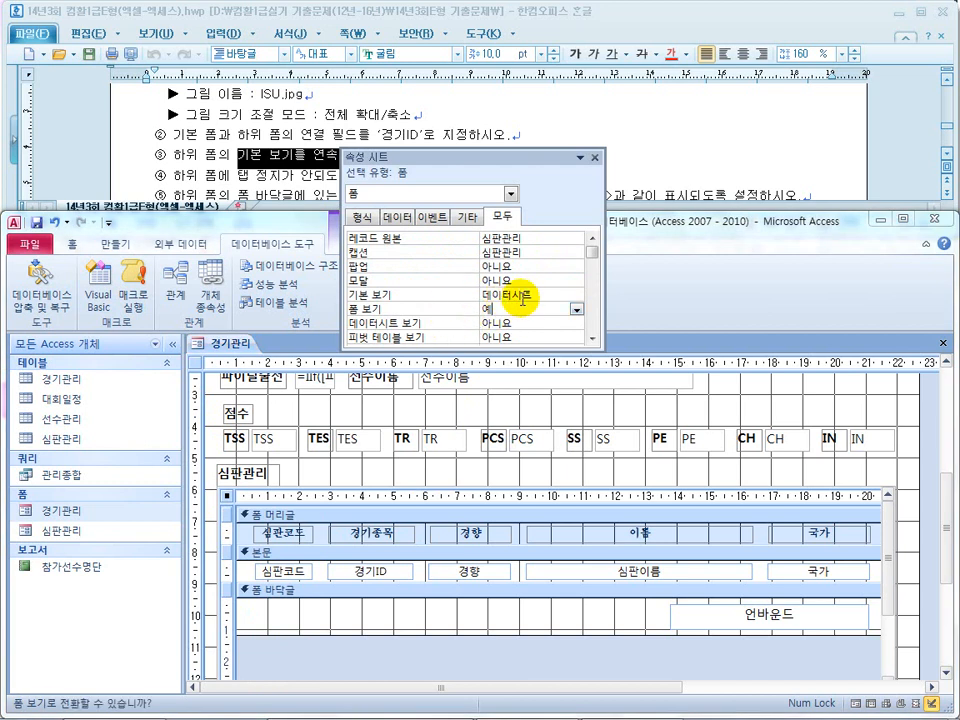
left_click(524, 295)
left_click_drag(492, 158, 474, 255)
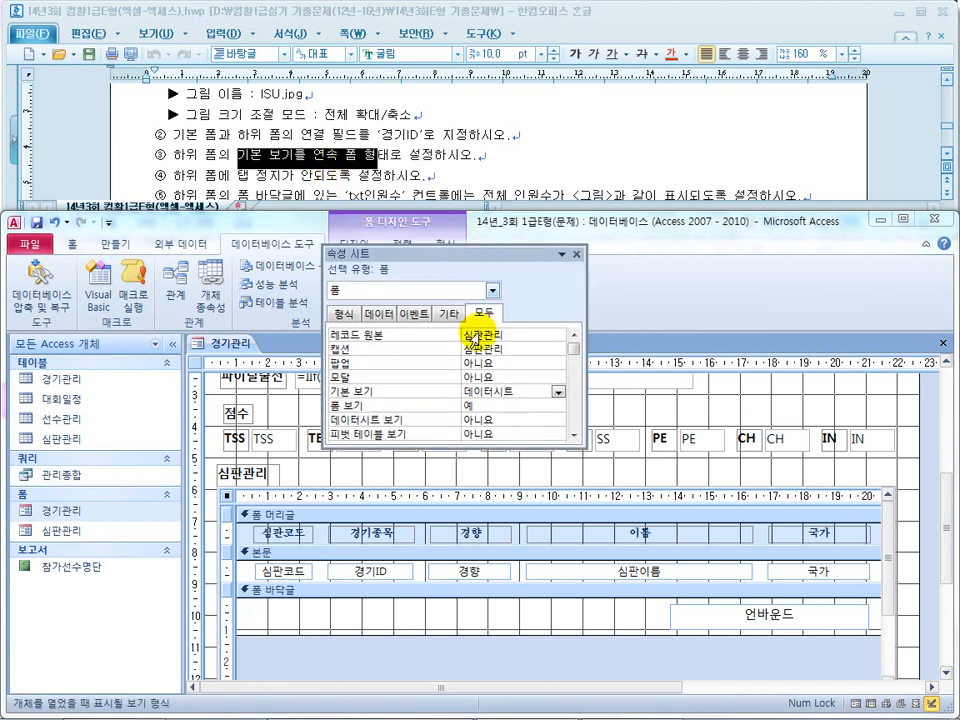
left_click(557, 392)
left_click(531, 420)
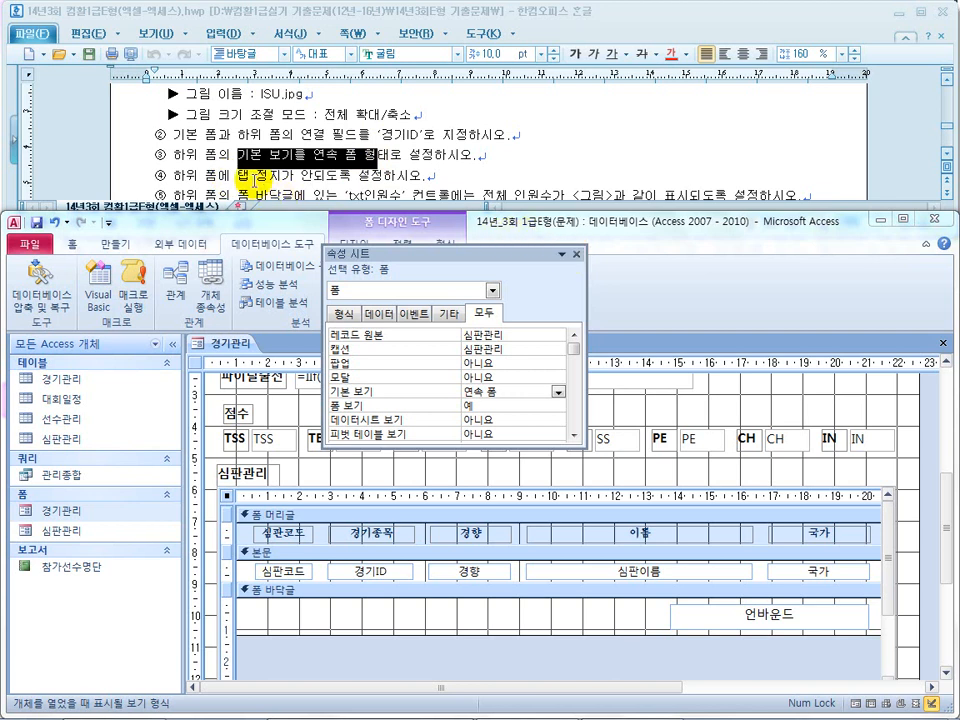
Step: Check the inner form's 기타 properties for a tab stop, and set the 심판관리 subform control's 탭 정지 to 아니요
left_click(447, 316)
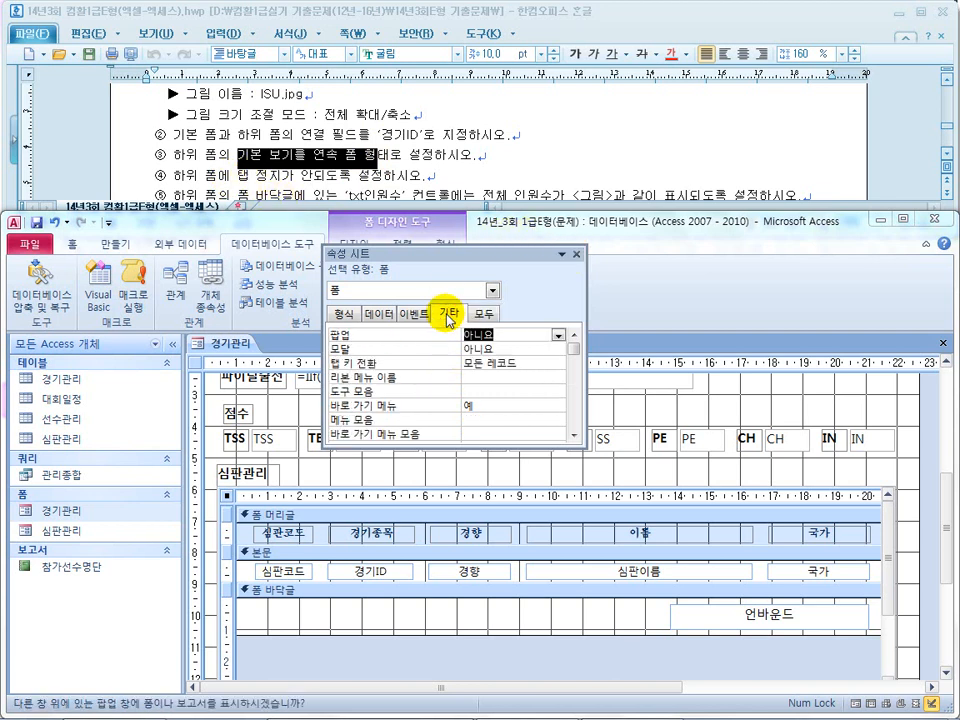
left_click_drag(414, 443, 410, 539)
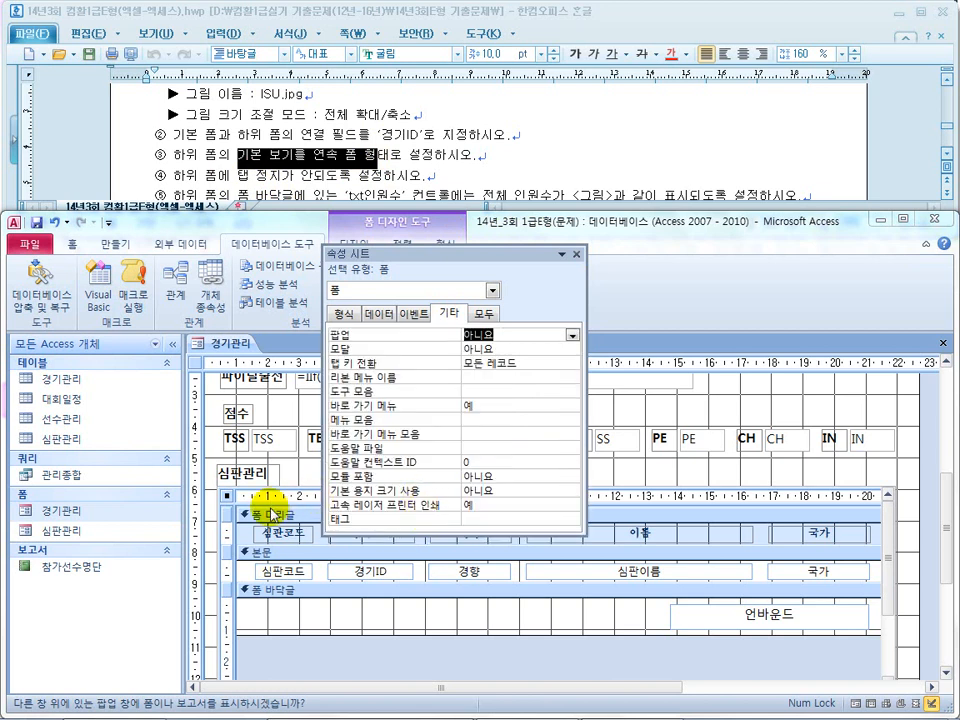
left_click(638, 487)
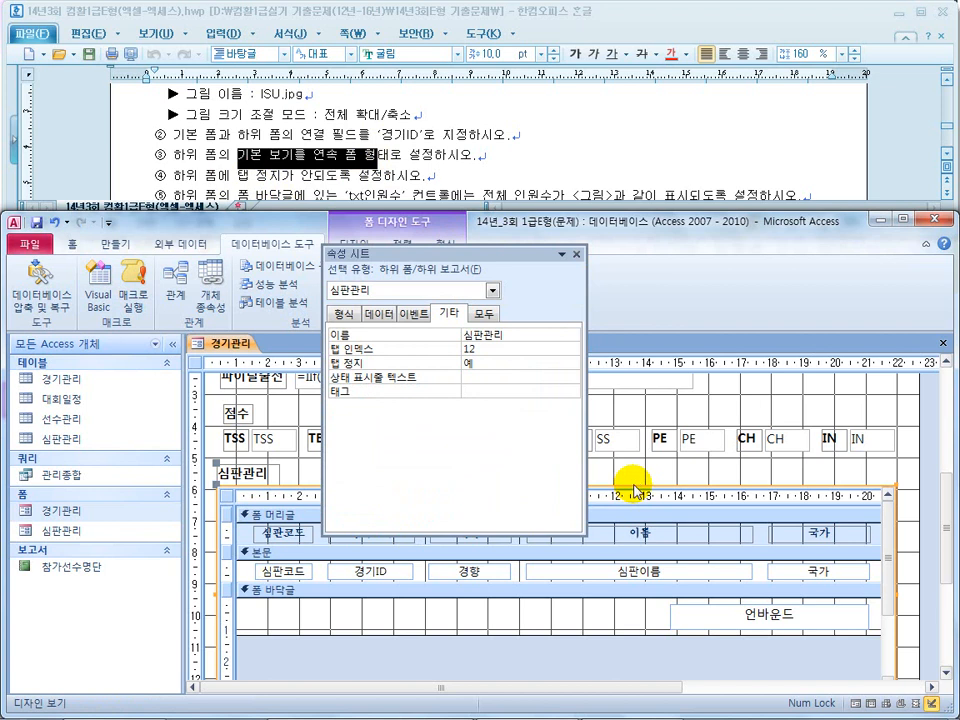
left_click(479, 364)
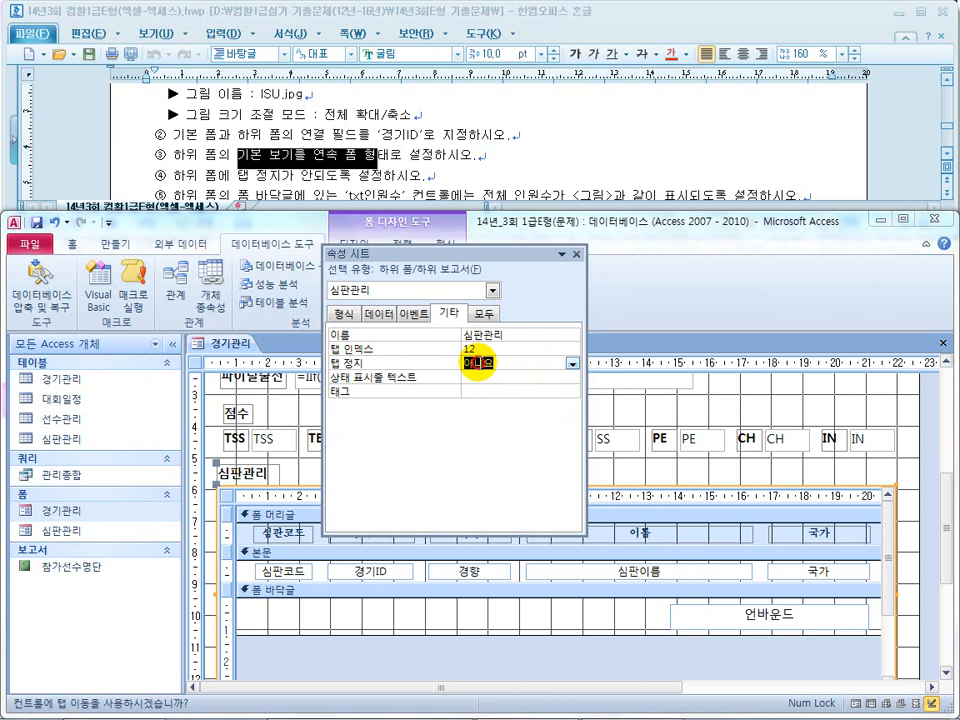
left_click(495, 363)
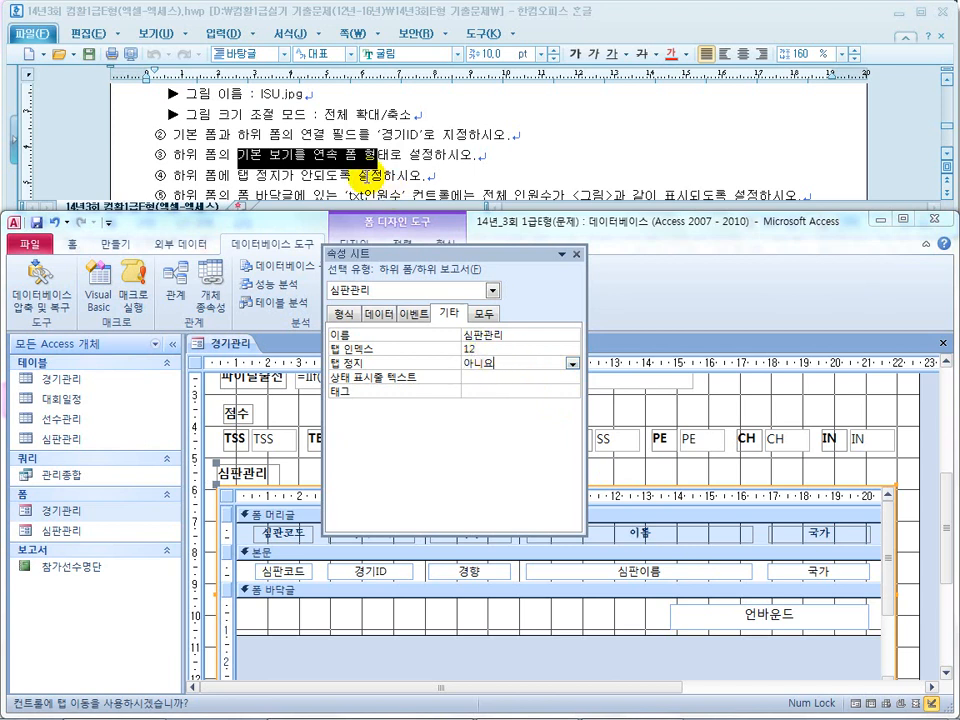
Step: Switch to the PowerPoint slide show for items ②–④ and mark the caution about linking fields through the subform border with the pen
key("alt+Return")
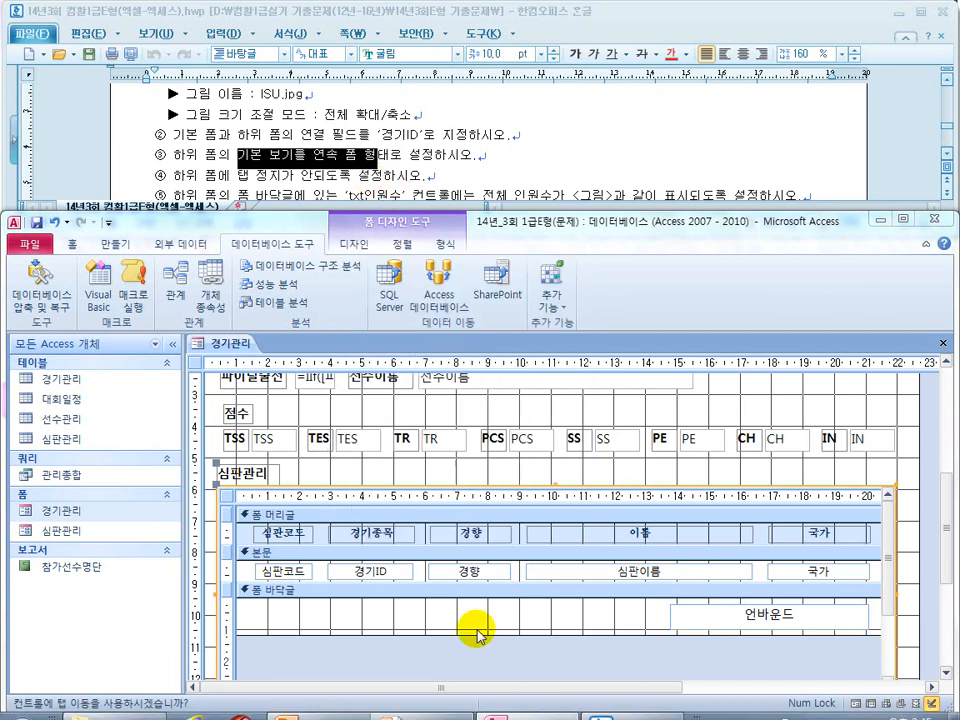
key("super")
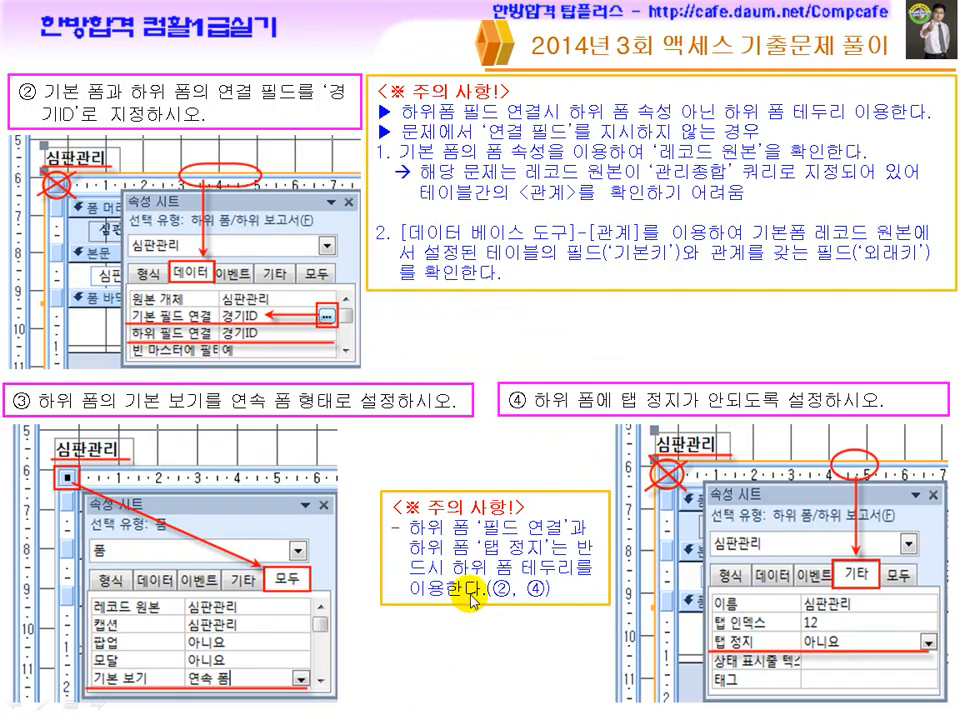
key("ctrl+p")
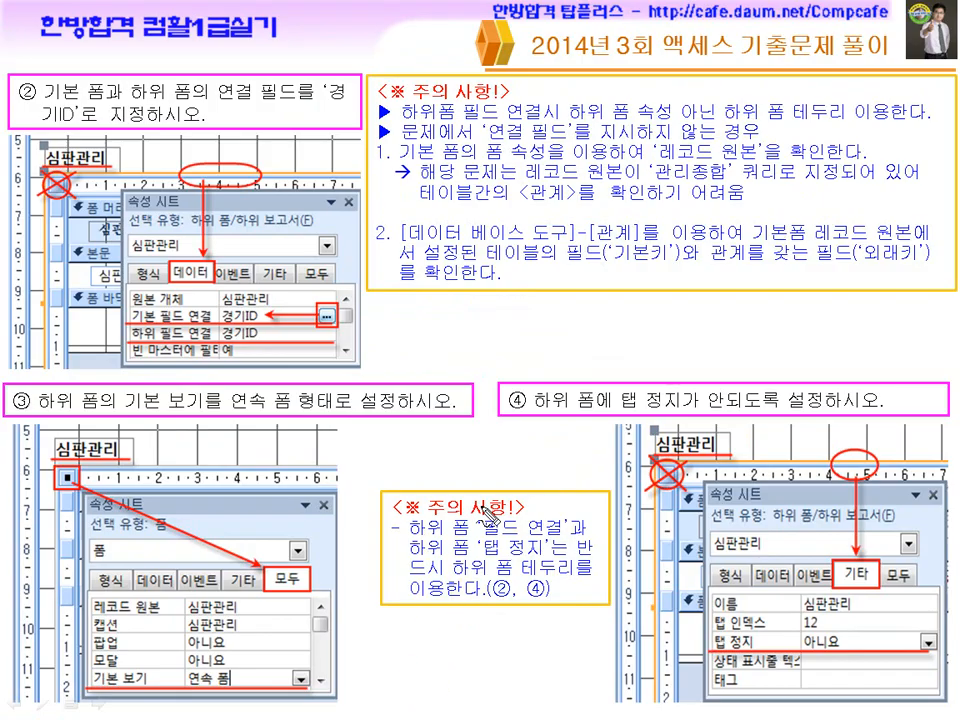
left_click_drag(476, 122, 588, 122)
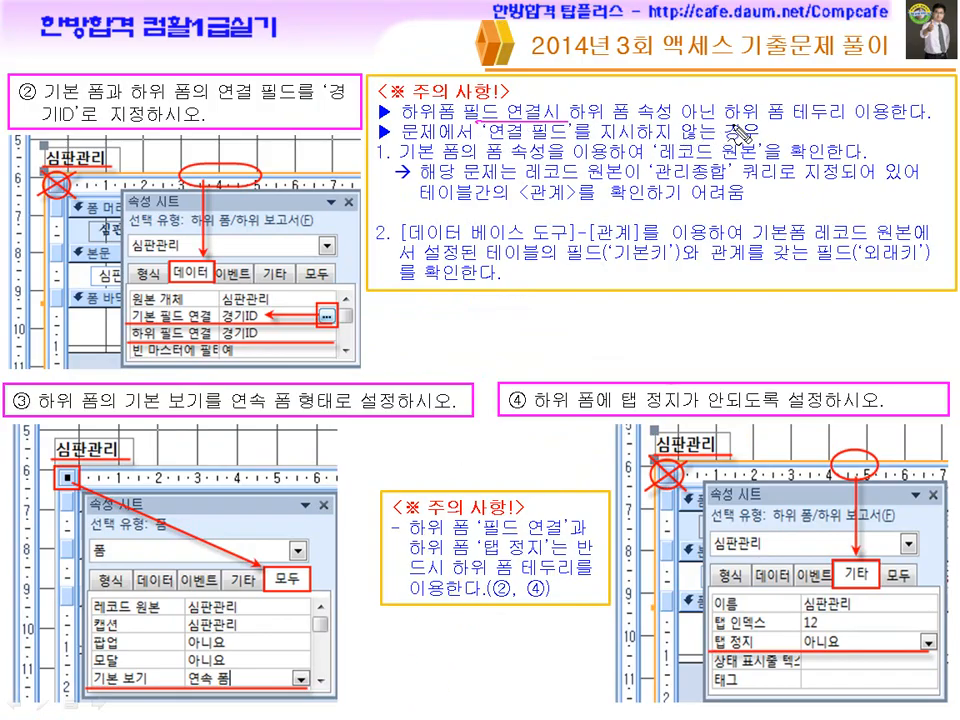
left_click_drag(621, 86, 648, 116)
left_click_drag(646, 84, 627, 116)
left_click_drag(728, 92, 786, 130)
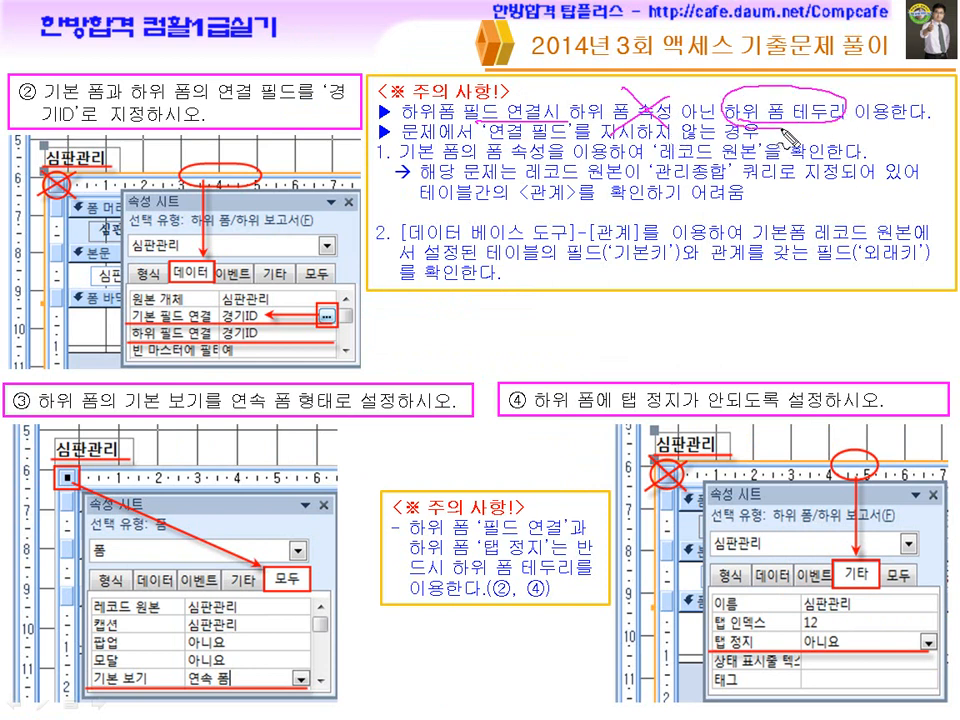
Step: Mark the slide's caution that field links and 탭 정지 use the subform border, and leave the pen annotation
left_click_drag(412, 536, 566, 537)
left_click_drag(235, 158, 248, 182)
left_click_drag(418, 557, 500, 556)
mouse_move(852, 446)
left_mouse_down()
mouse_move(862, 472)
mouse_move(874, 468)
left_mouse_up()
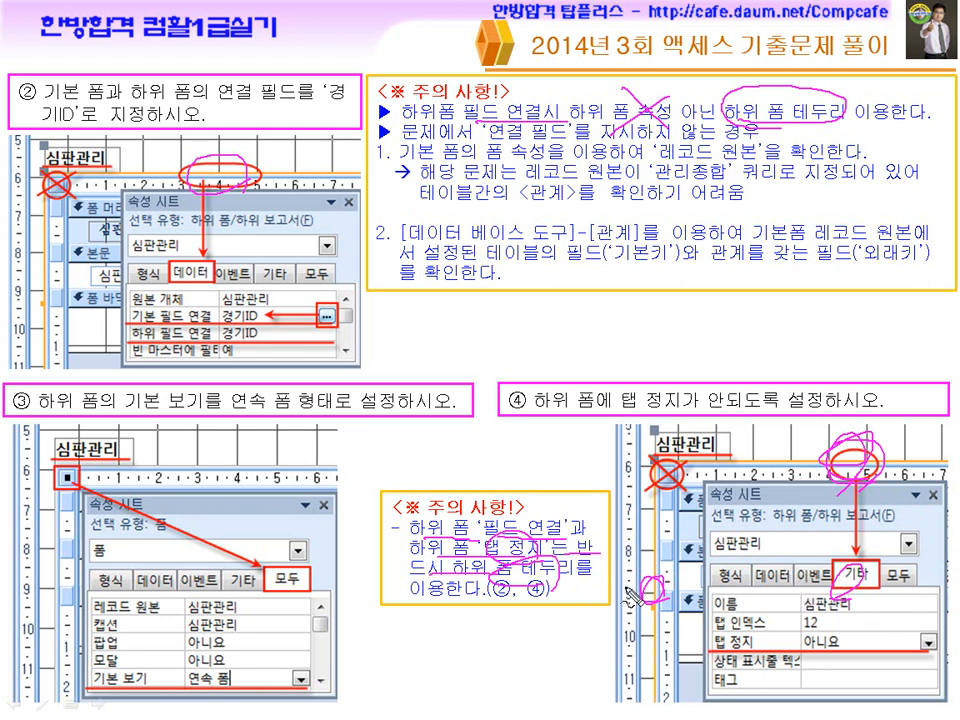
left_click_drag(664, 501, 677, 494)
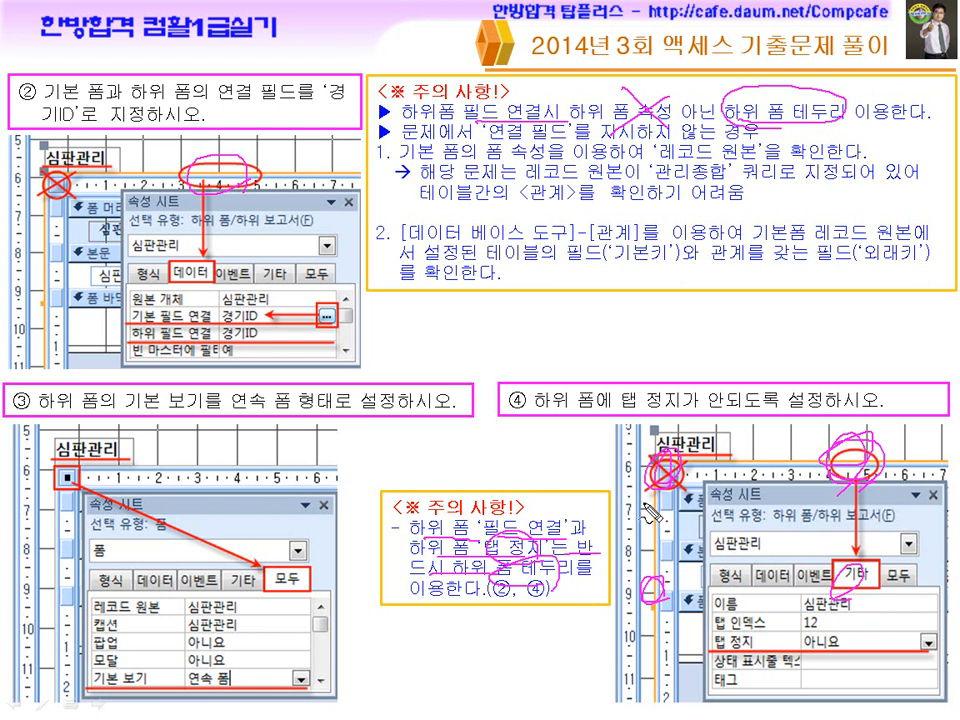
key("Escape")
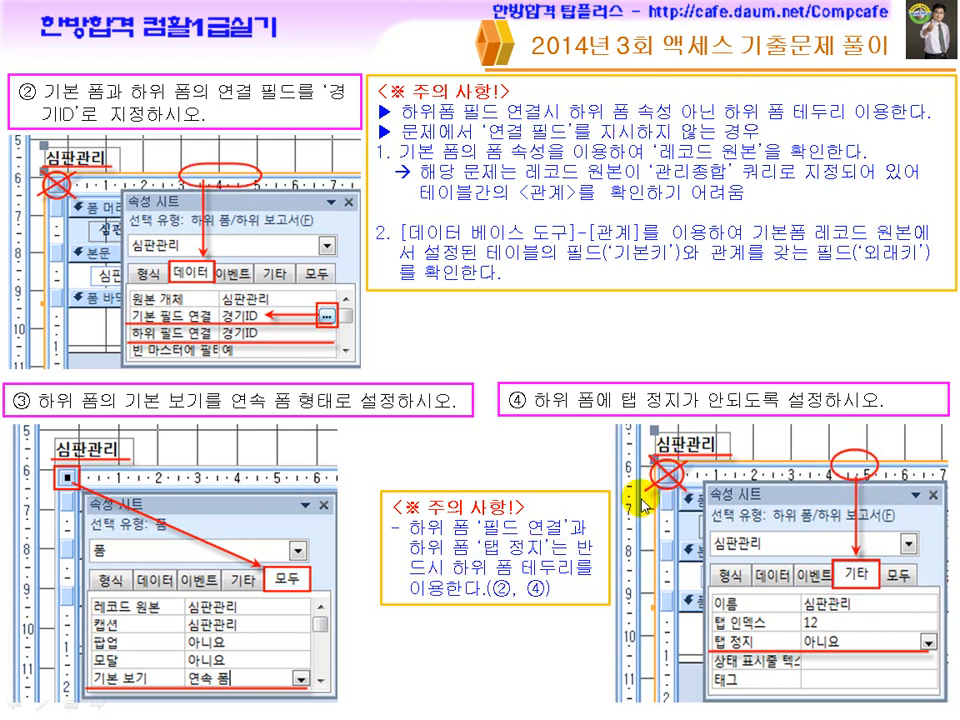
Step: Return to the Access form and the Hangul exam document, and read item ⑤ about the txt인원수 control
key("super")
left_click(510, 705)
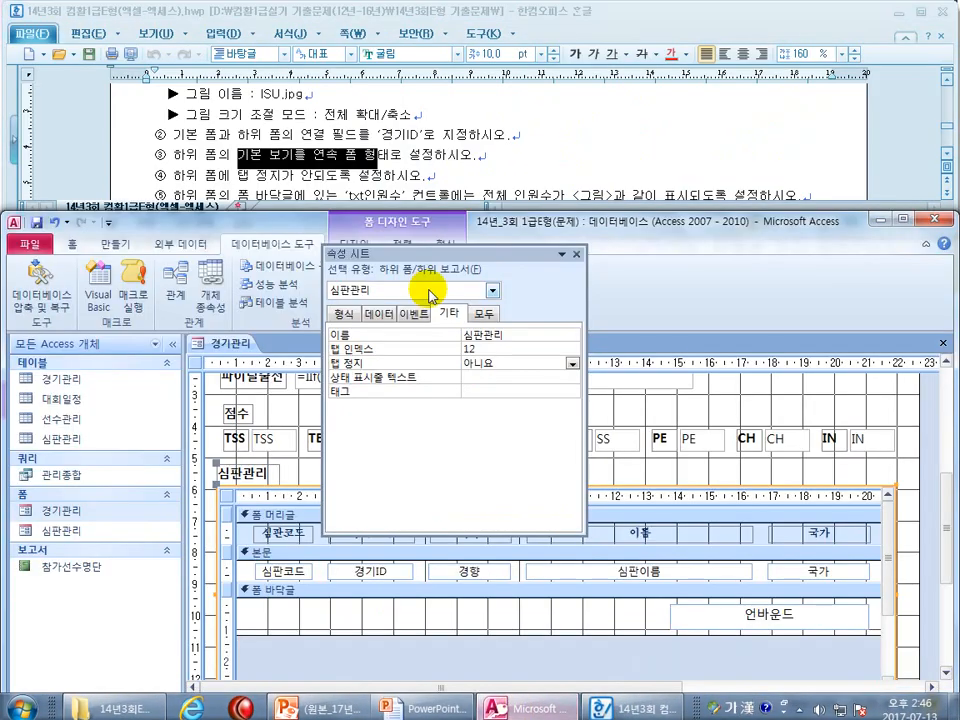
left_click(410, 177)
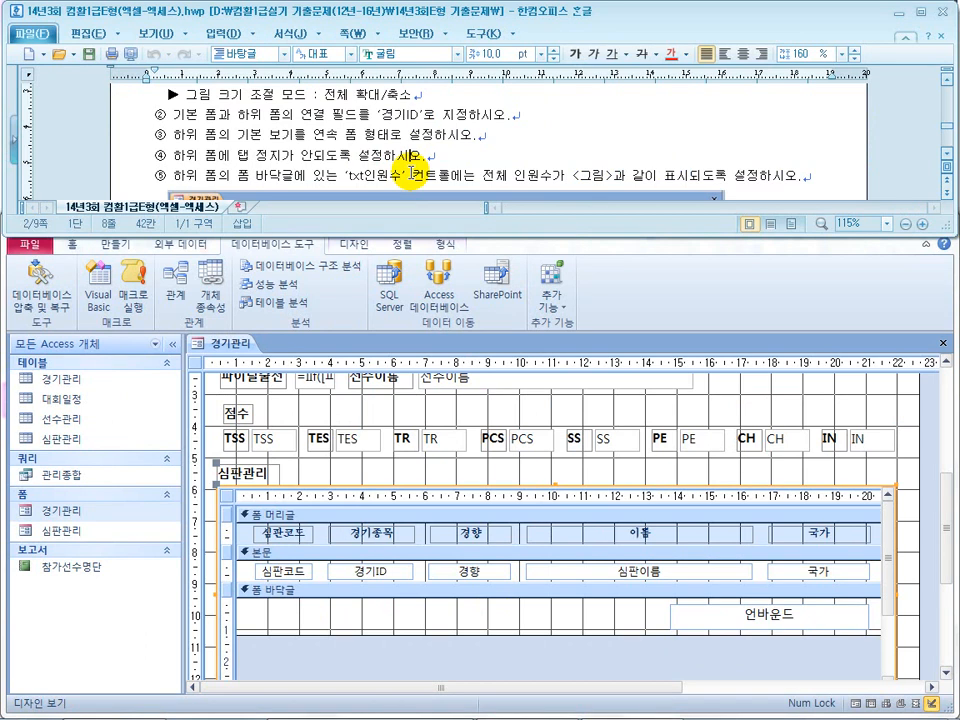
left_click(256, 176)
left_click(441, 156)
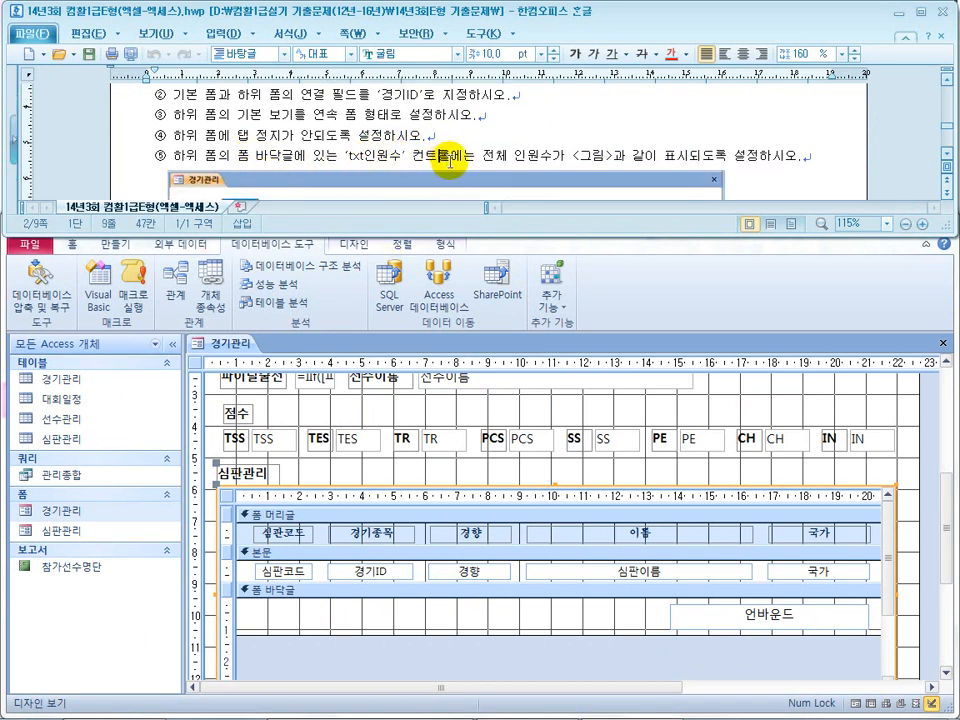
Step: Select the txt인원수 text box in the subform's 폼 바닥글, shrink and reposition its property sheet, and list all its properties
left_click(718, 615)
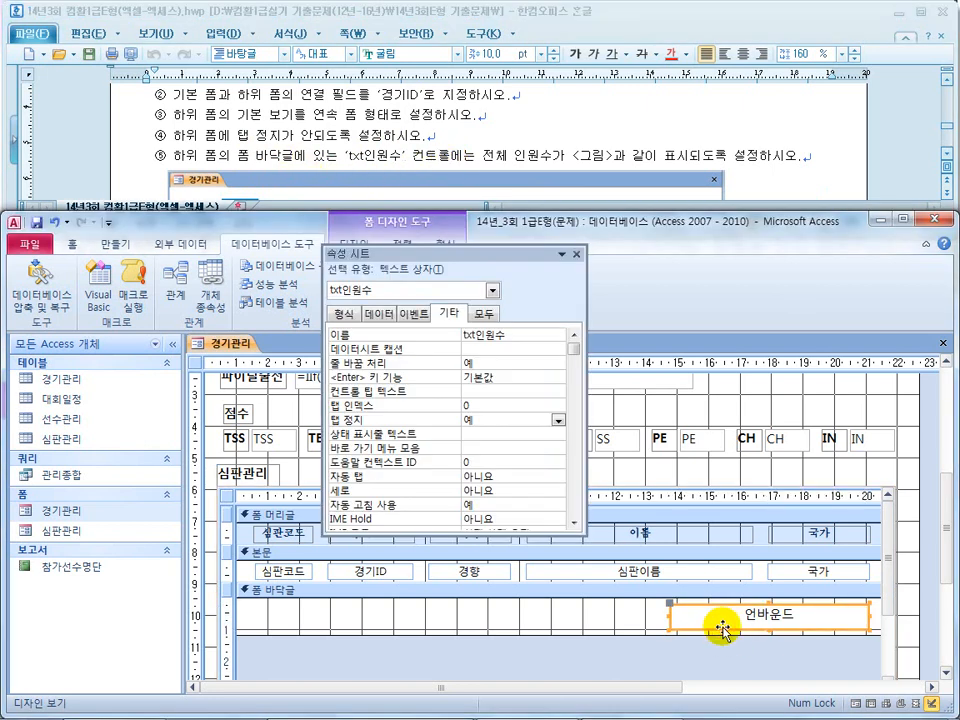
left_click_drag(544, 529, 566, 452)
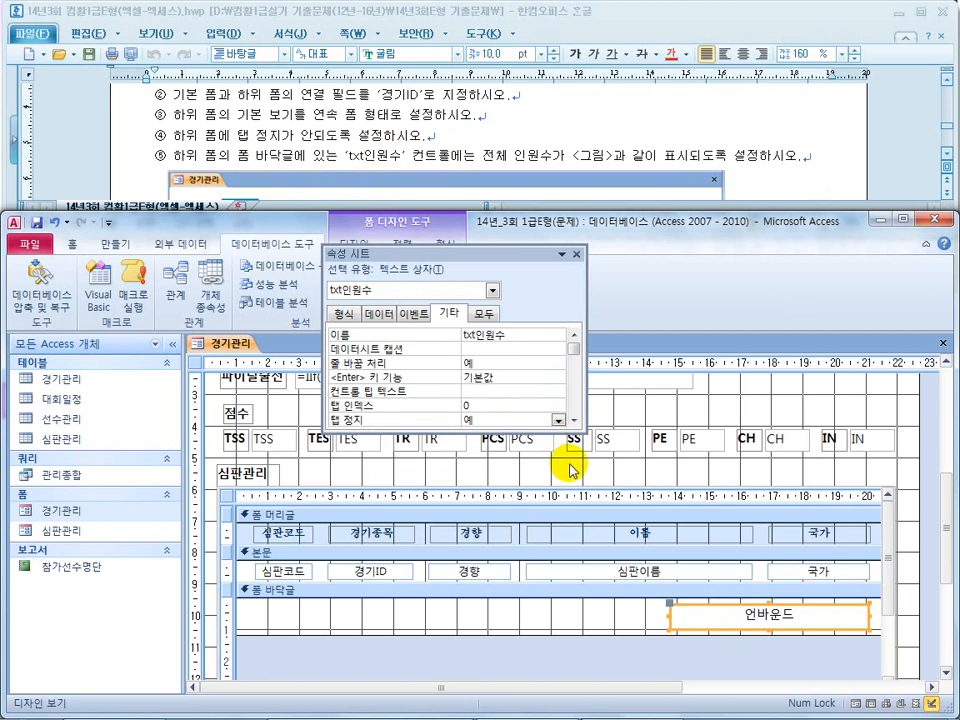
left_click_drag(497, 258, 466, 367)
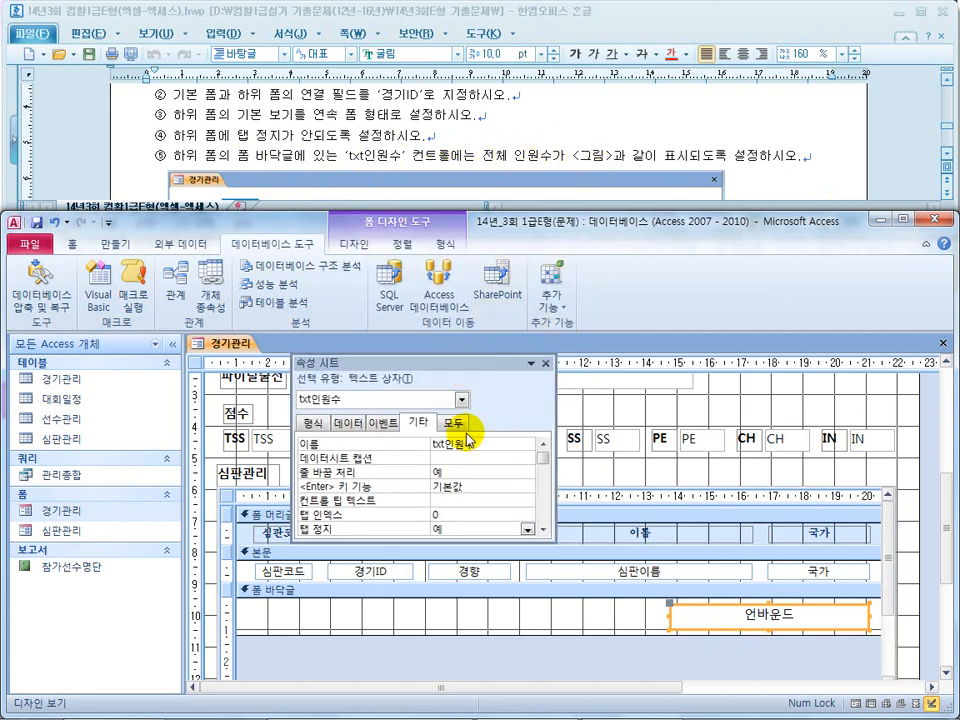
left_click(455, 426)
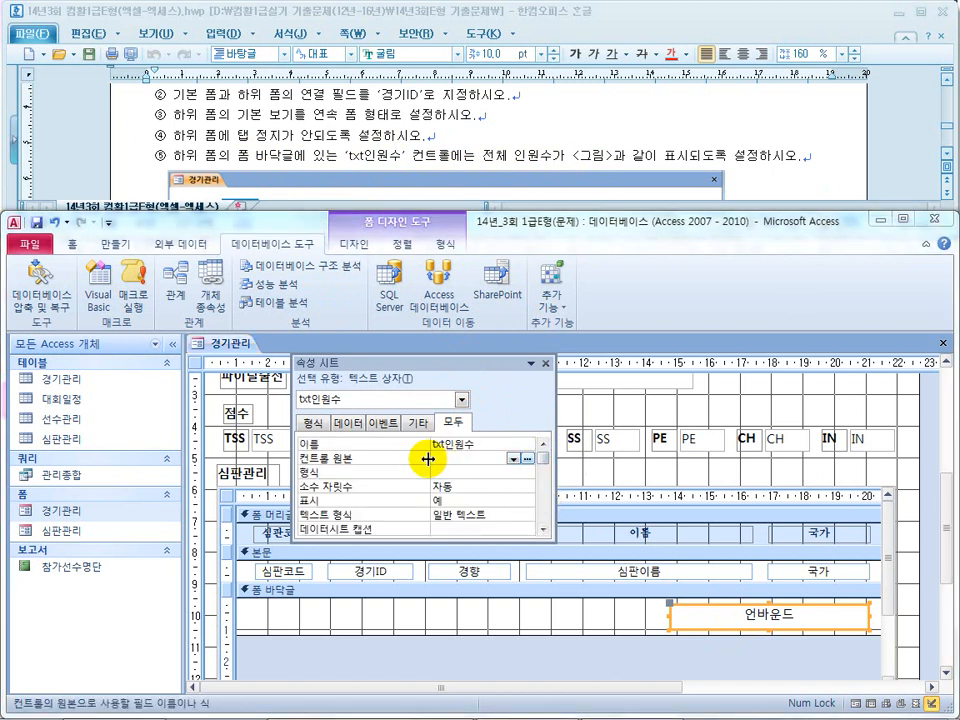
Step: Examine item ⑤ and its sample figure in the exam document for the required txt인원수 display format
left_click(403, 108)
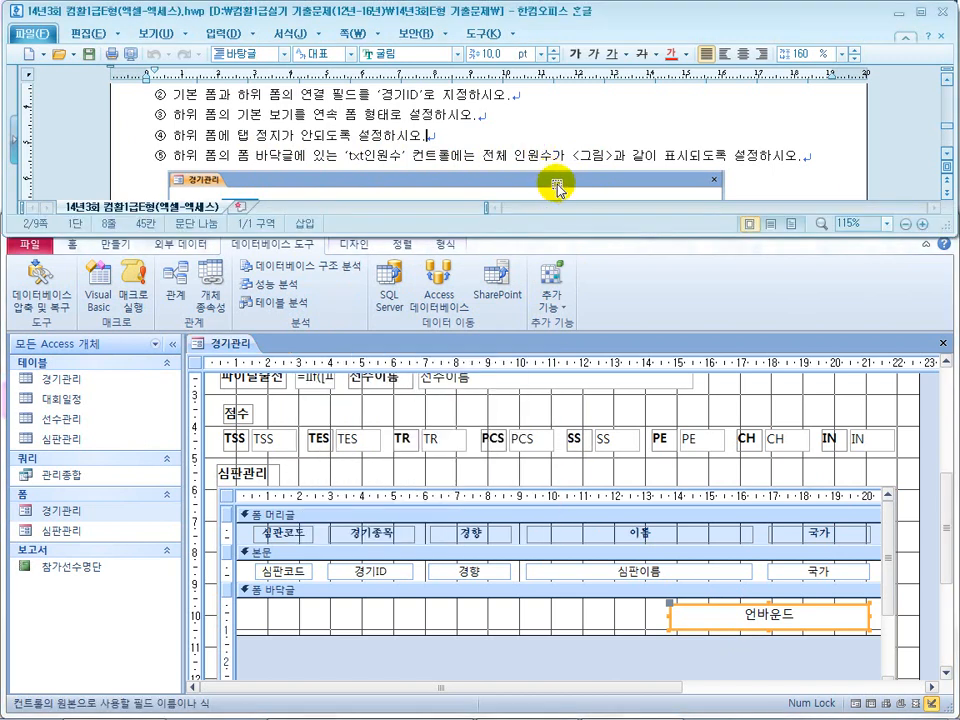
scroll(557, 188, "down", 2)
scroll(557, 188, "down", 6)
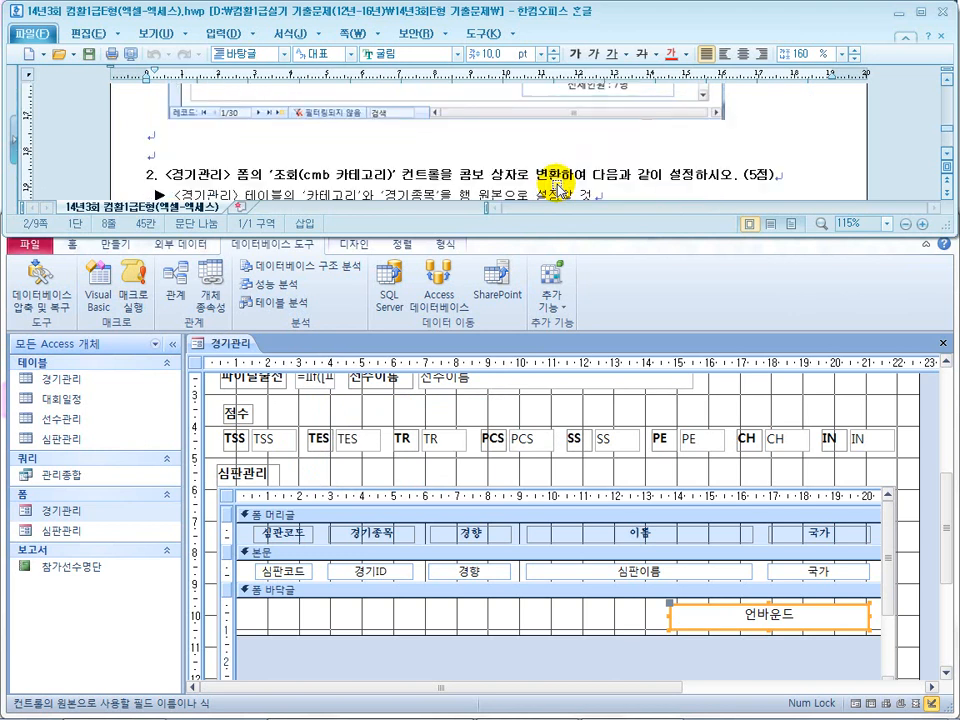
scroll(557, 188, "up", 2)
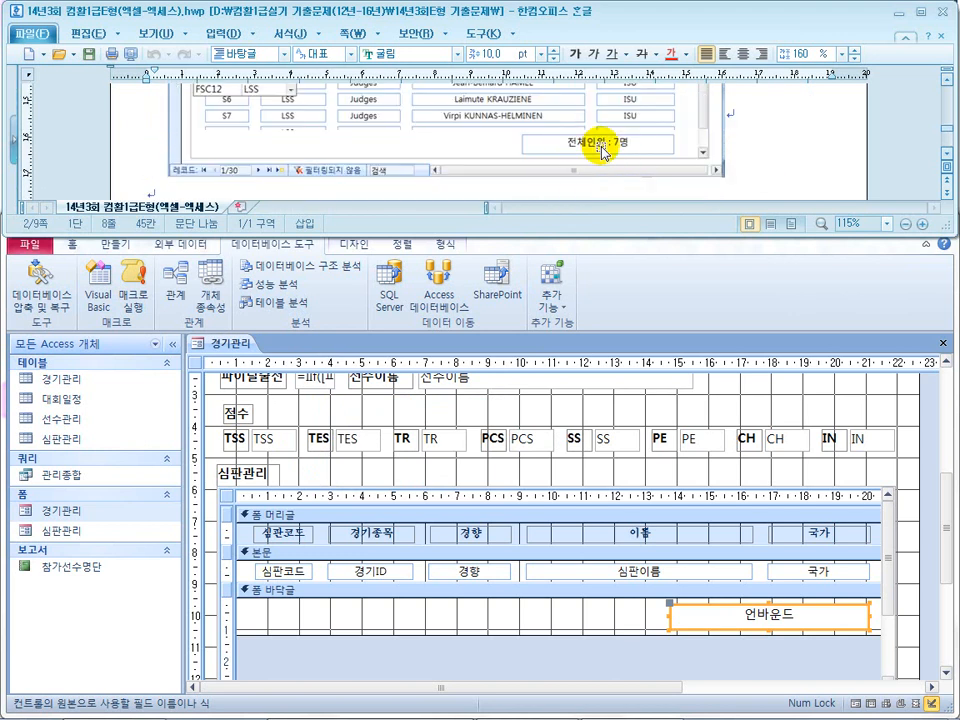
scroll(750, 150, "up", 3)
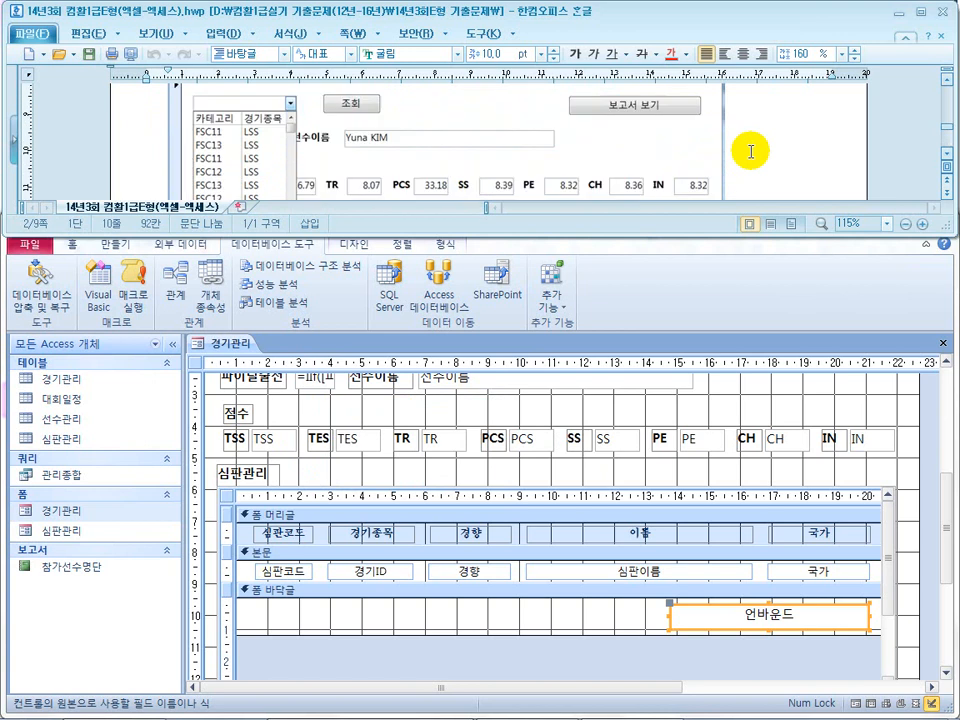
scroll(750, 152, "up", 5)
left_click_drag(515, 155, 682, 158)
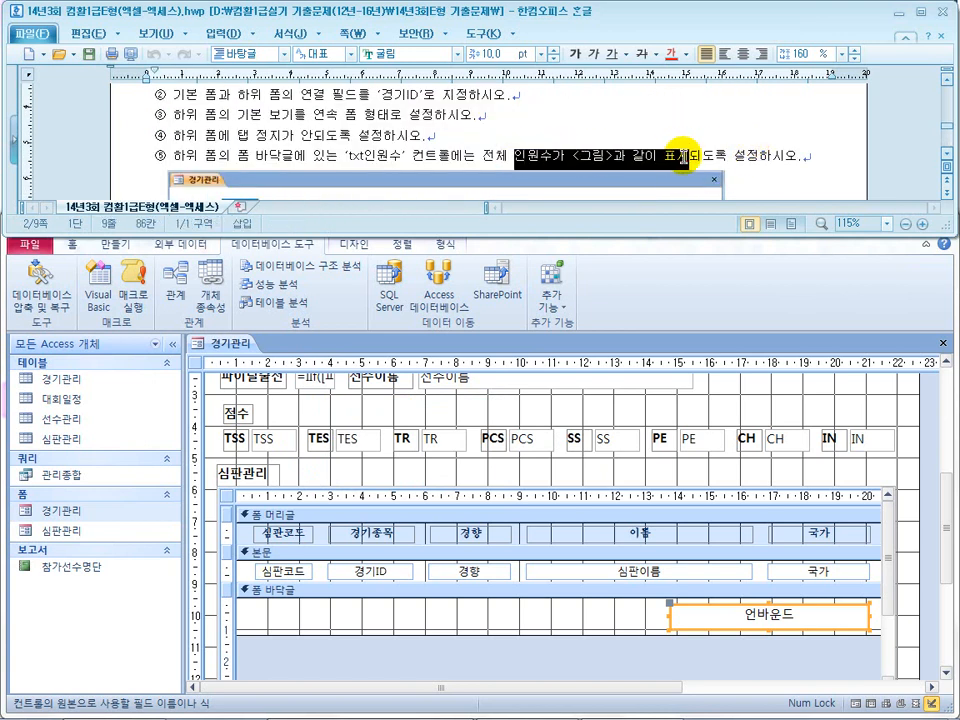
left_click_drag(463, 157, 413, 160)
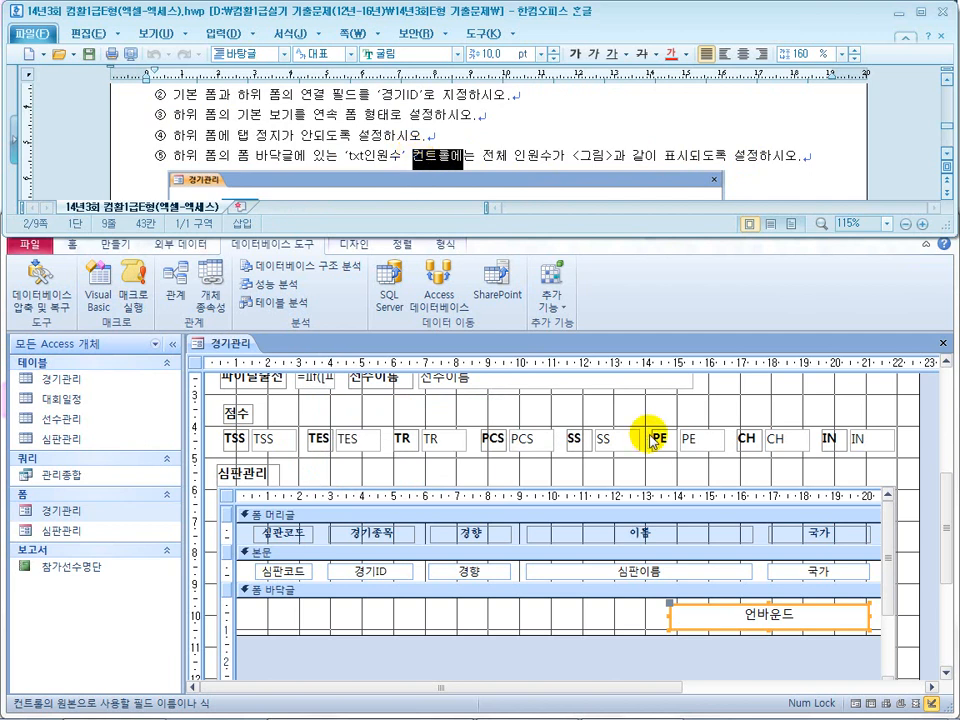
Step: Reopen the properties of the txt인원수 text box and place the cursor in its 컨트롤 원본 property
double_click(746, 628)
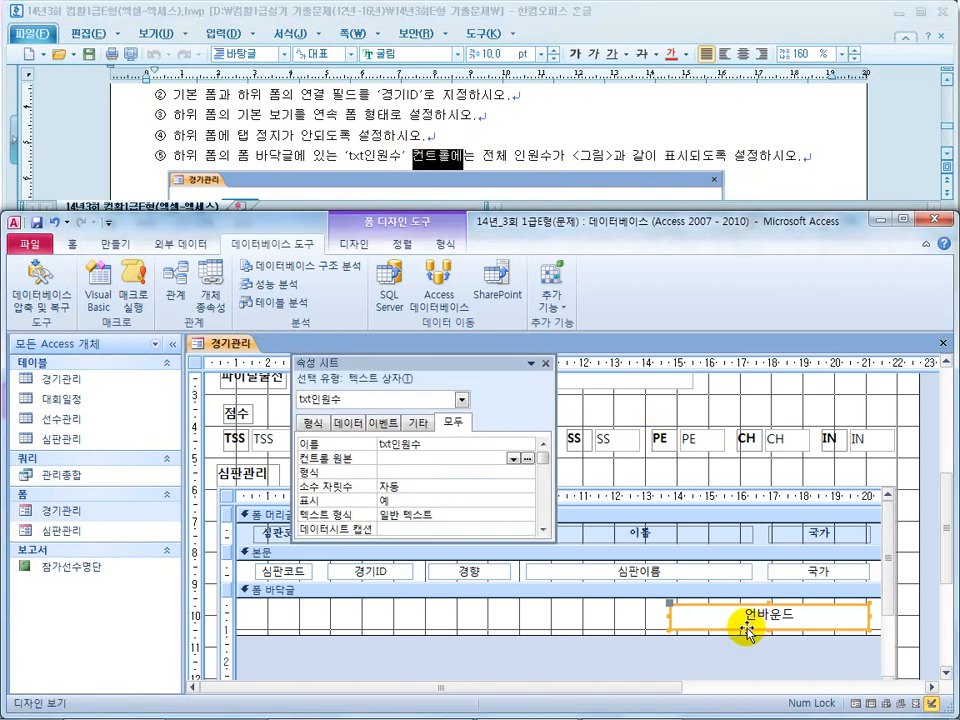
left_click(407, 468)
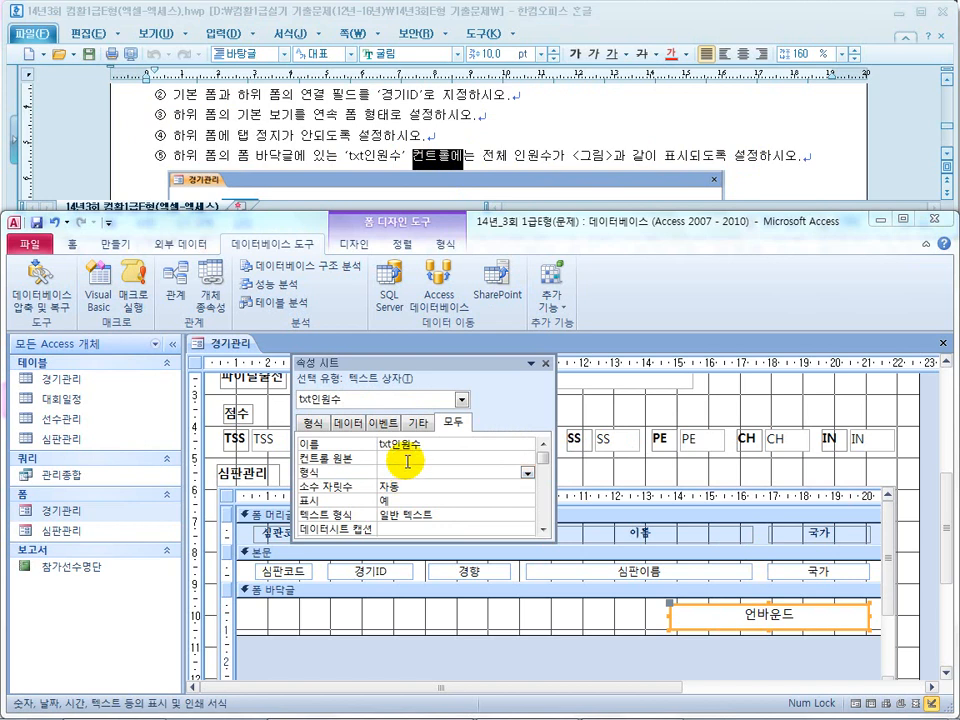
left_click(405, 456)
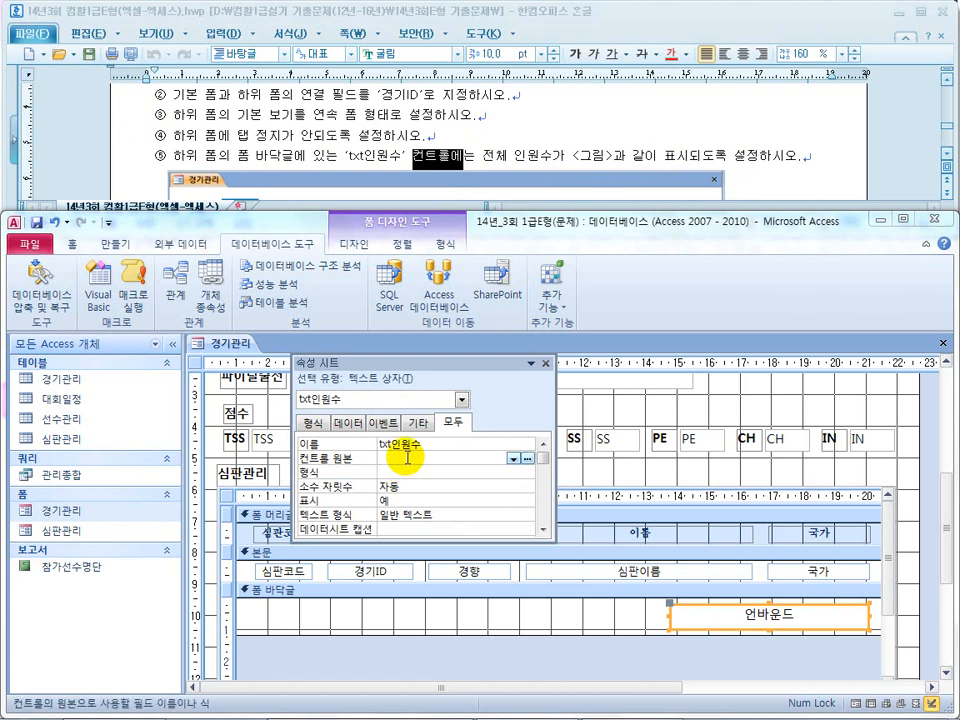
Step: Switch to the item ⑤ slide and mark the two alternative 컨트롤 원본 expressions, string concatenation with Count(*) and Format, with the pen
key("super")
key("Escape")
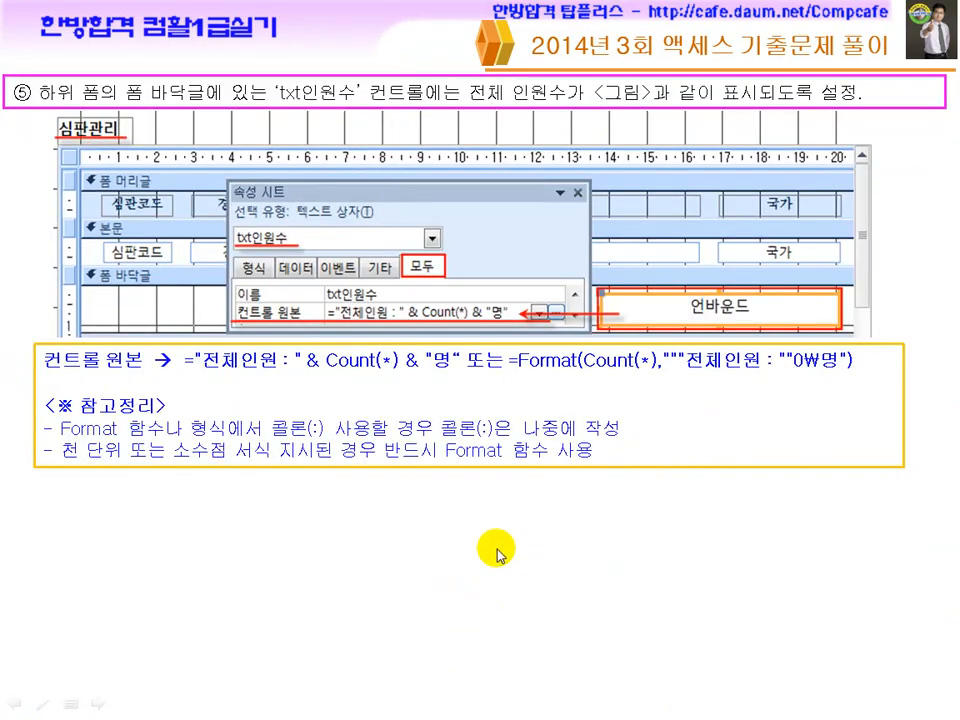
key("ctrl+p")
left_click_drag(304, 305, 325, 296)
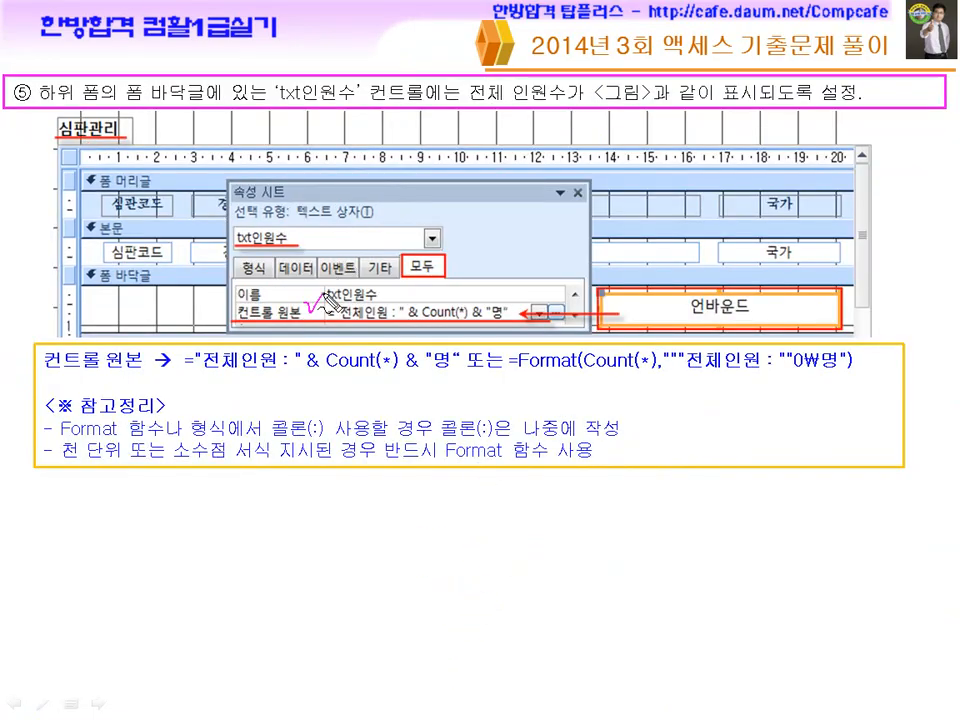
left_click_drag(195, 372, 318, 372)
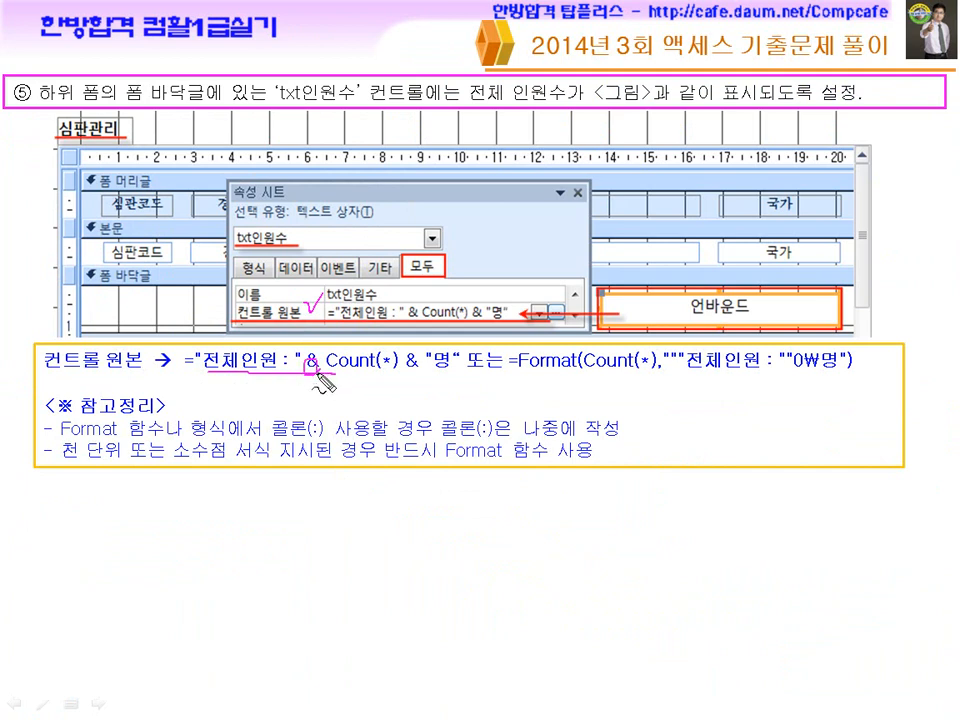
mouse_move(205, 372)
left_mouse_down()
mouse_move(455, 374)
mouse_move(323, 338)
mouse_move(197, 352)
mouse_move(206, 372)
left_mouse_up()
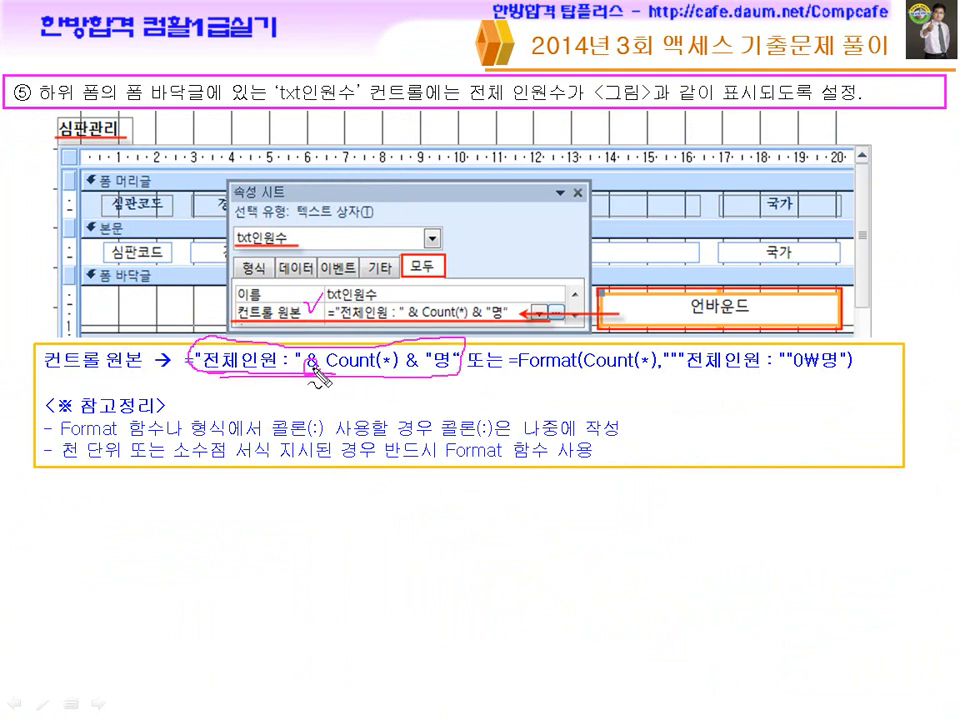
left_click_drag(518, 378, 848, 376)
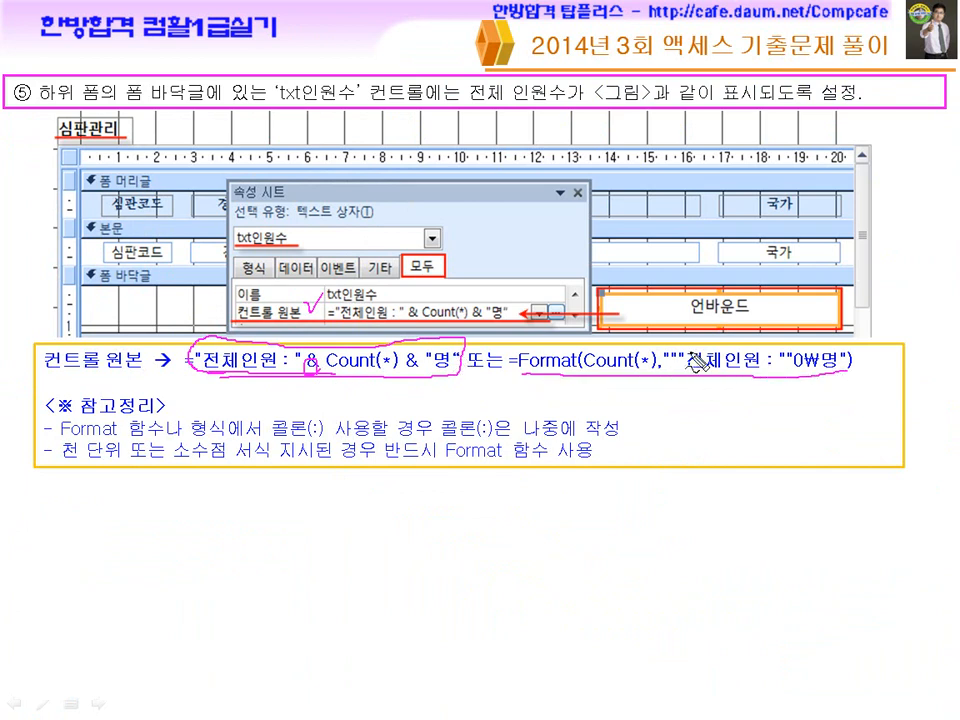
Step: Mark the colons and quotation marks in both expressions, sketch the Format text beneath them, and erase all pen marks
left_click_drag(279, 368, 291, 374)
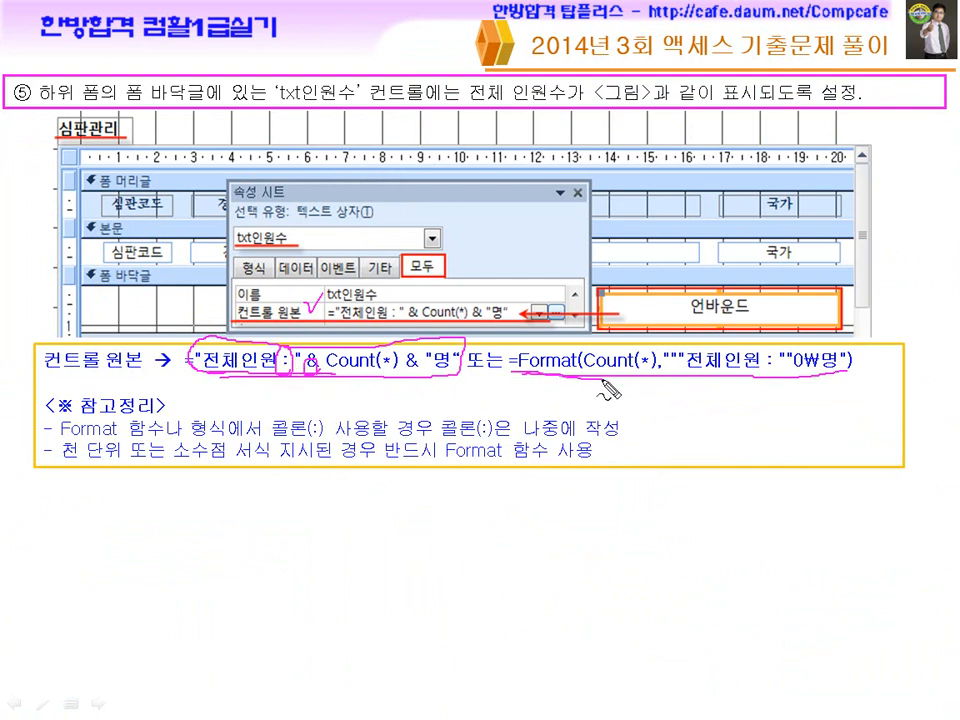
left_click_drag(770, 350, 768, 375)
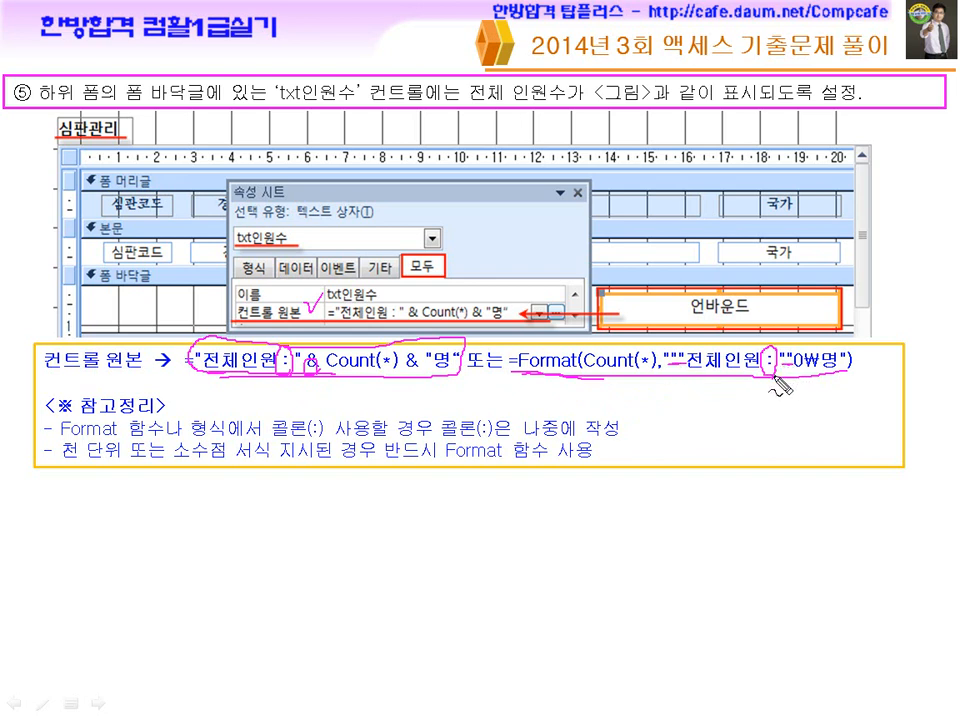
mouse_move(674, 397)
left_mouse_down()
mouse_move(730, 423)
mouse_move(793, 412)
mouse_move(822, 424)
mouse_move(806, 442)
left_mouse_up()
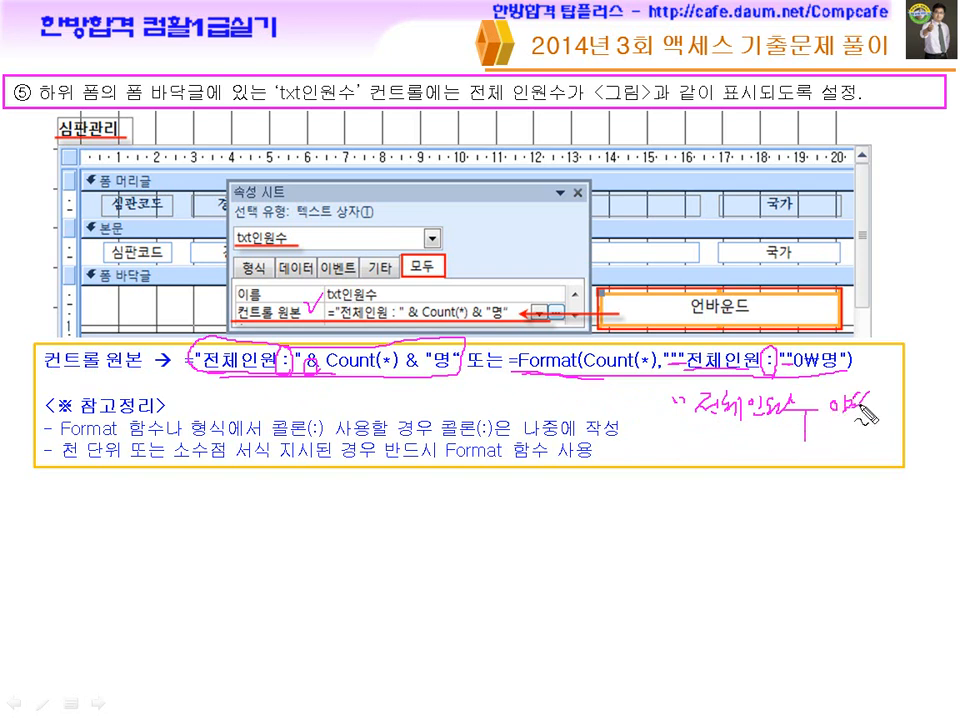
left_click_drag(768, 428, 878, 435)
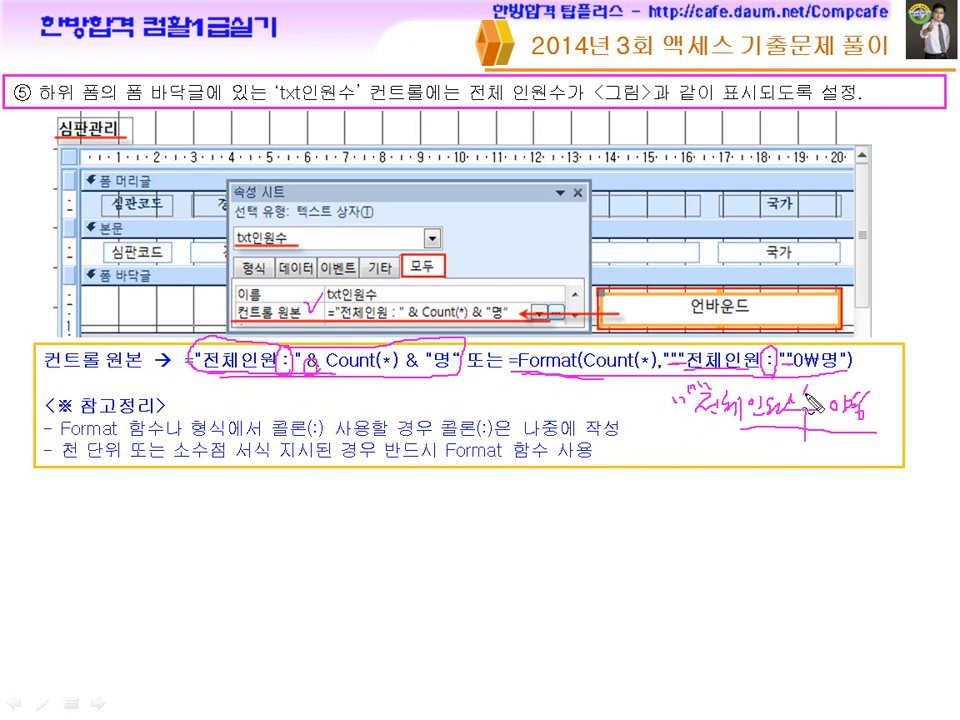
left_click_drag(800, 410, 814, 410)
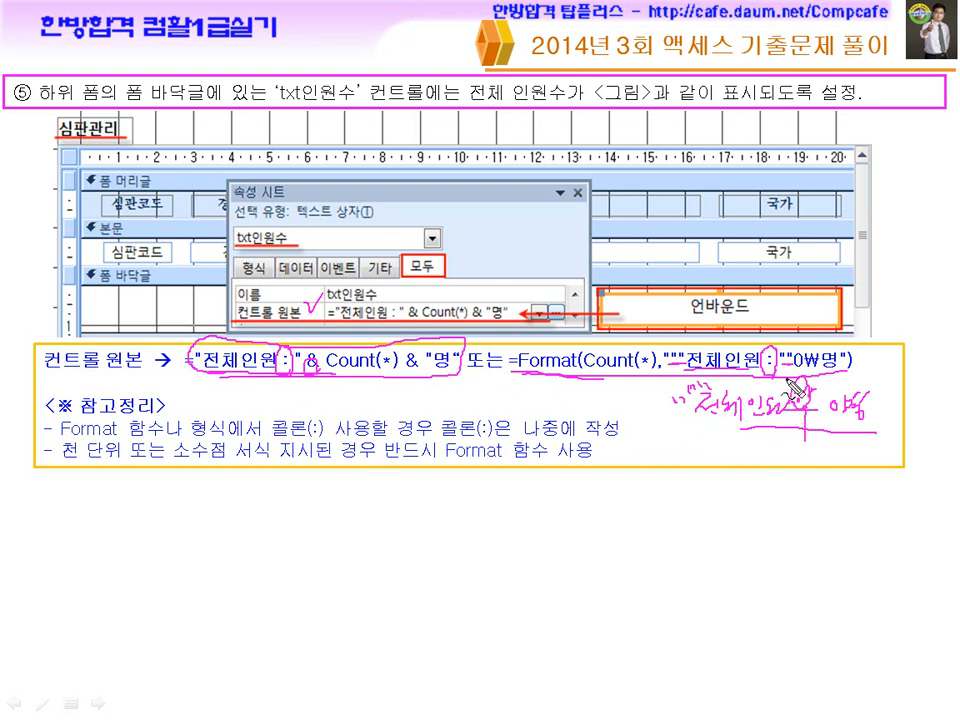
key("e")
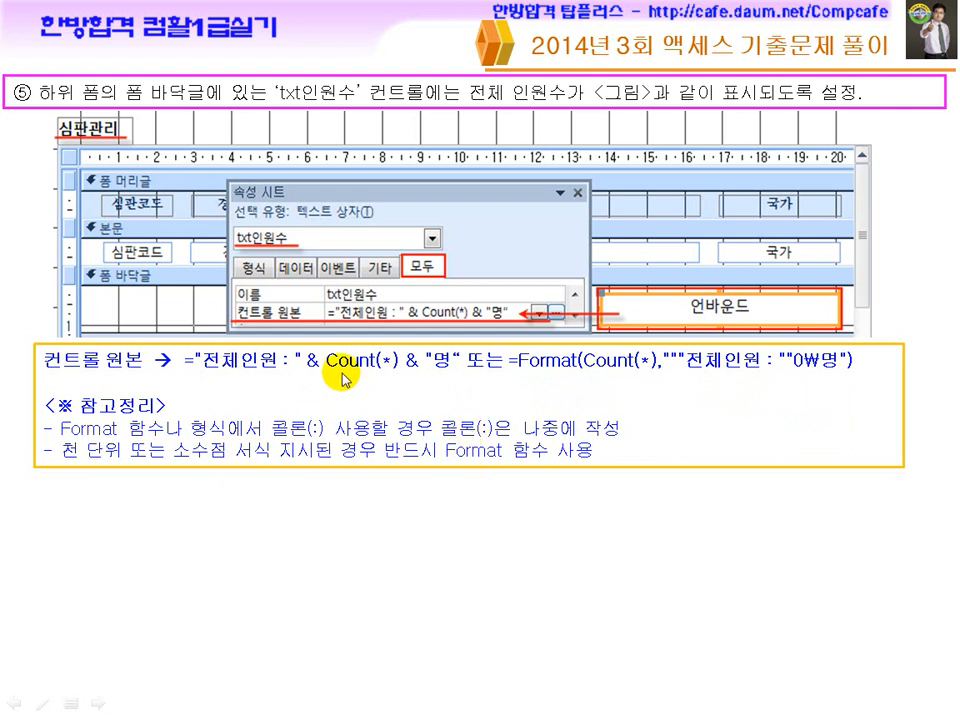
Step: Mark the Format function, the string concatenation expression and the note on thousands and decimal formats with the pen on the item ⑤ slide
key("ctrl+p")
left_click_drag(650, 392, 690, 410)
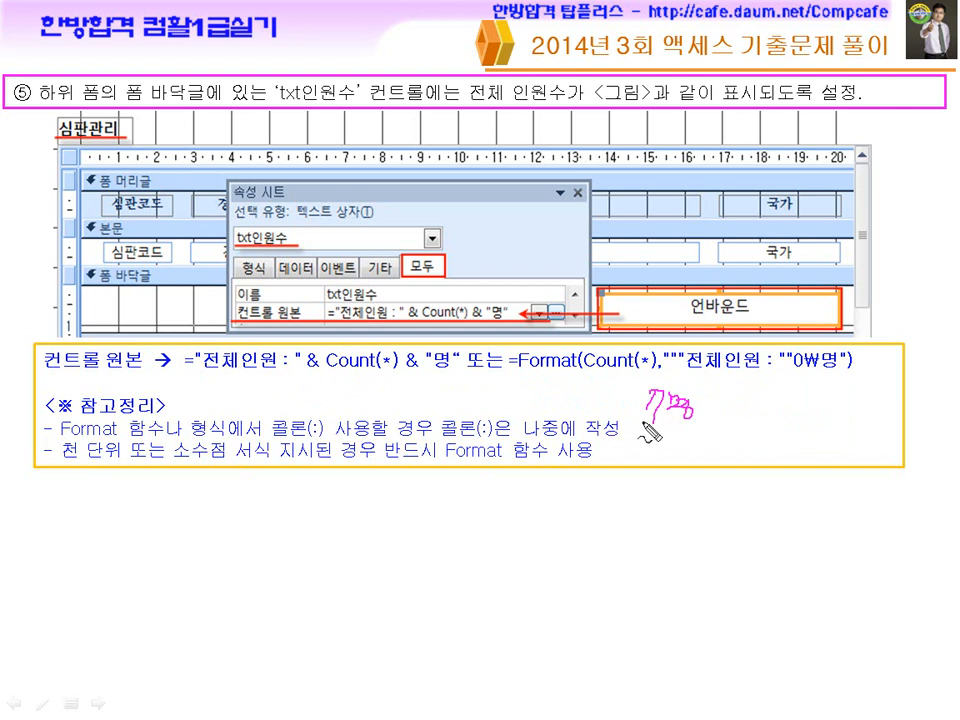
mouse_move(518, 368)
left_mouse_down()
mouse_move(556, 368)
mouse_move(538, 372)
mouse_move(568, 381)
left_mouse_up()
left_click_drag(222, 370, 375, 372)
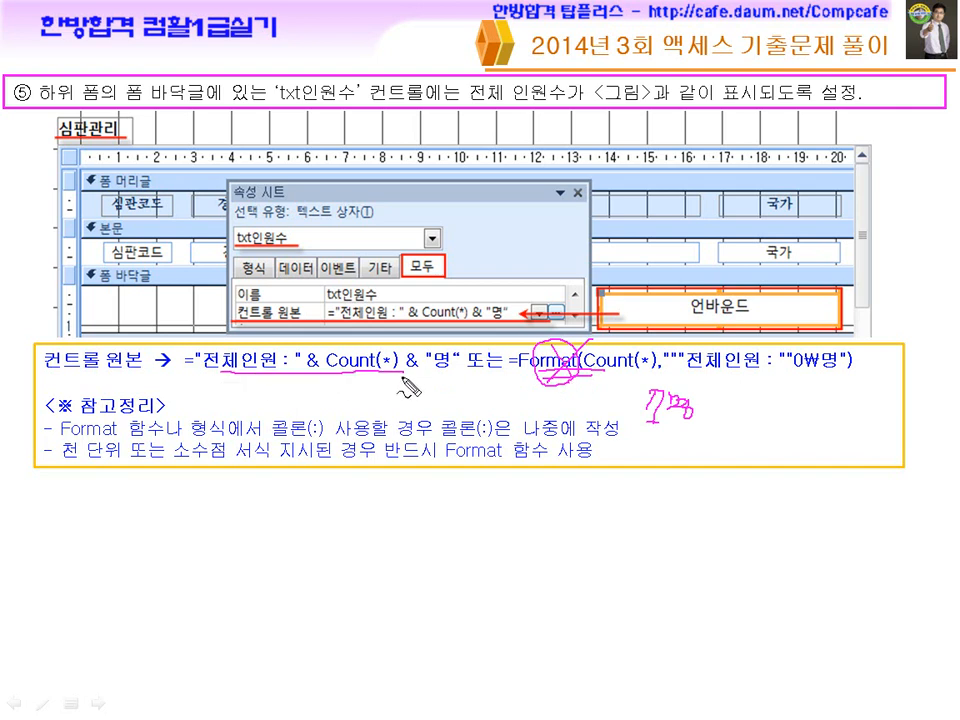
left_click_drag(200, 463, 283, 461)
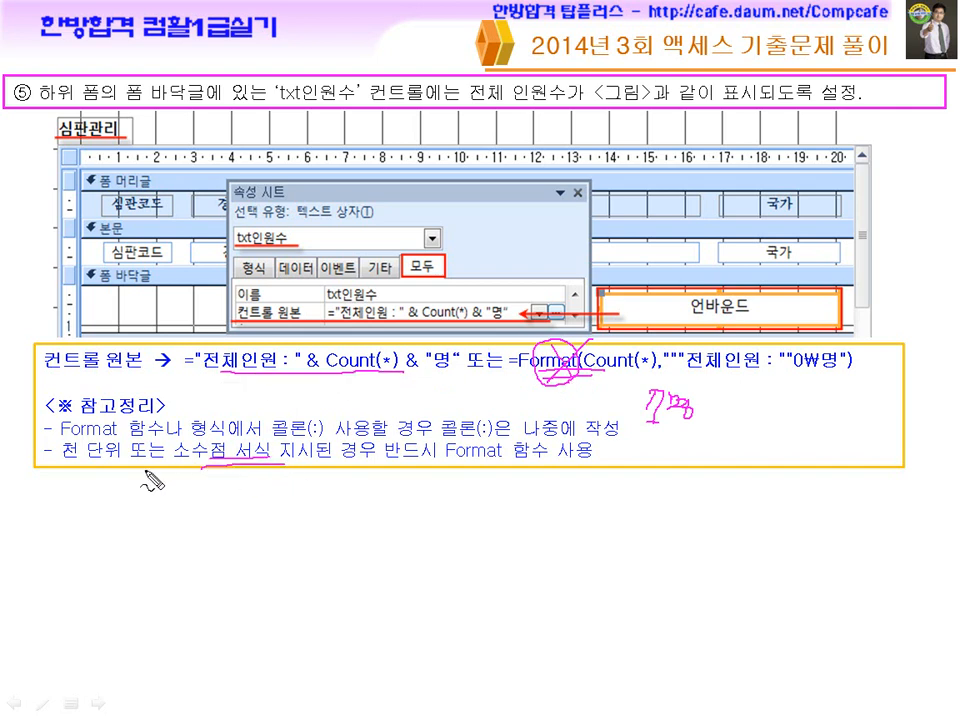
mouse_move(110, 446)
left_mouse_down()
mouse_move(84, 466)
mouse_move(122, 455)
left_mouse_up()
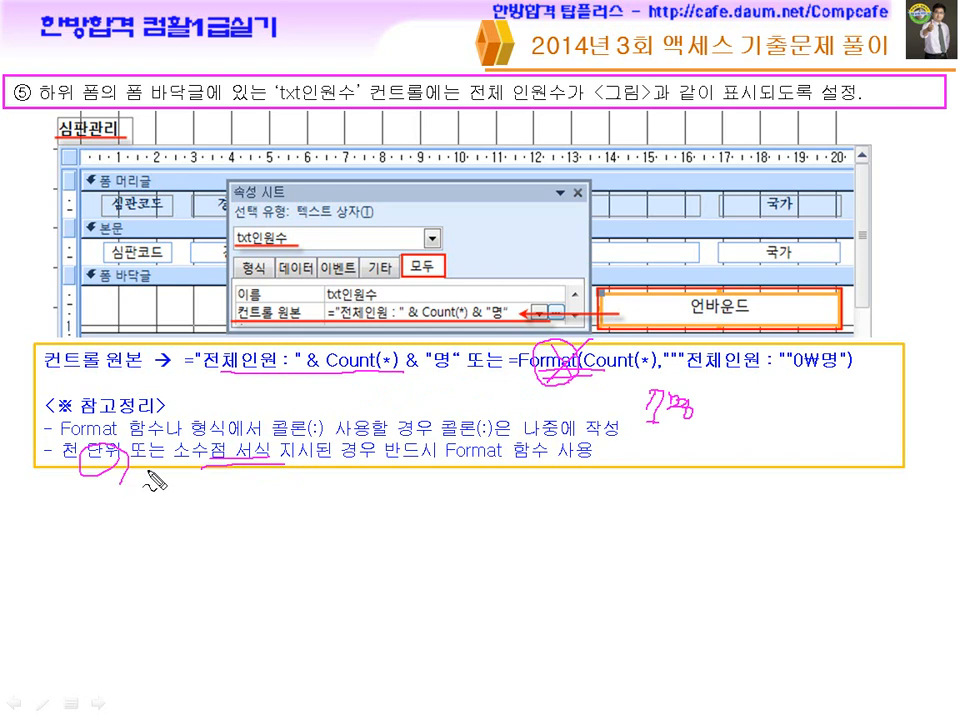
left_click_drag(334, 374, 370, 438)
left_click_drag(368, 374, 318, 438)
left_click_drag(505, 442, 448, 440)
left_click_drag(478, 432, 518, 433)
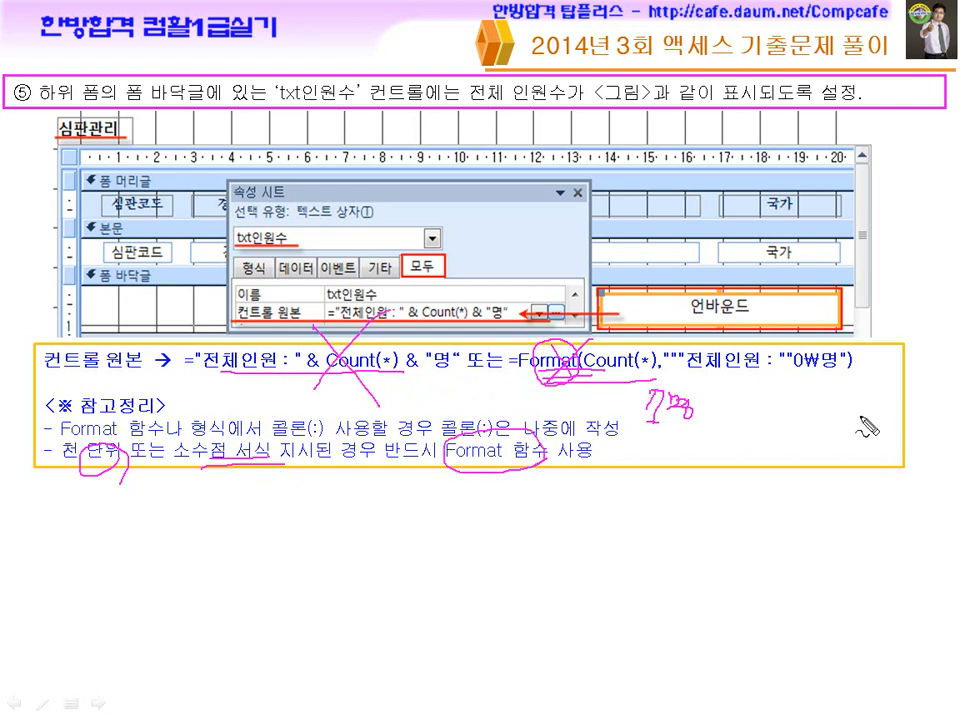
Step: Sketch the #,##0 and 0.00 formats under the Format expression's 0, erase all pen marks, and reveal the separate 컨트롤 원본 and 형식 notes
left_click_drag(790, 374, 798, 374)
mouse_move(766, 404)
left_mouse_down()
mouse_move(830, 424)
mouse_move(842, 400)
left_mouse_up()
mouse_move(797, 446)
left_mouse_down()
mouse_move(793, 461)
mouse_move(852, 460)
left_mouse_up()
mouse_move(845, 395)
left_mouse_down()
mouse_move(758, 430)
mouse_move(810, 483)
mouse_move(815, 392)
left_mouse_up()
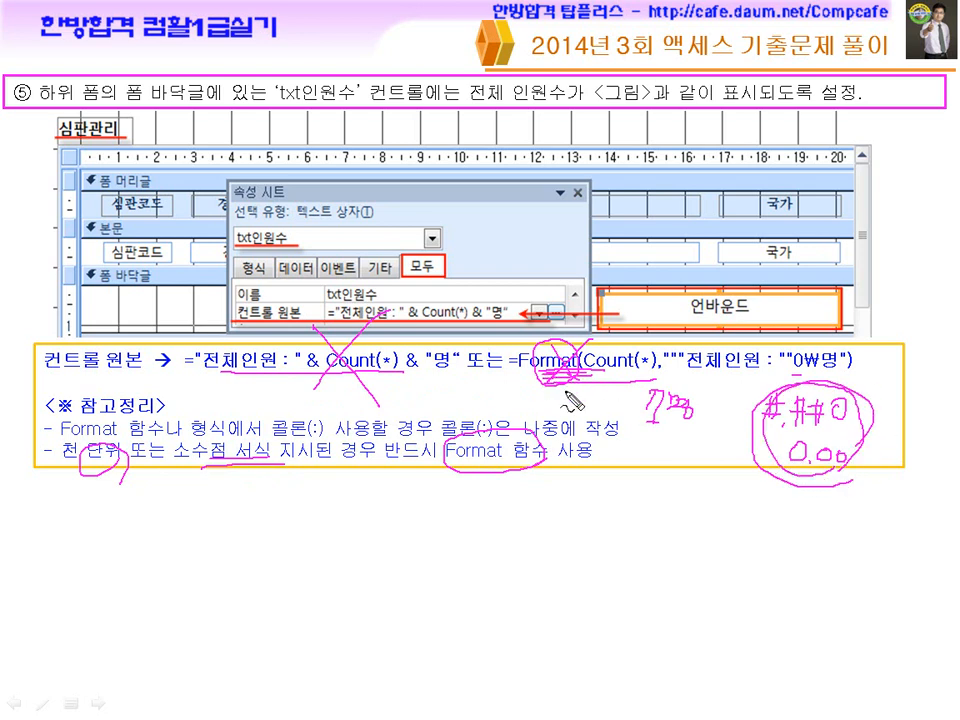
left_click_drag(790, 378, 803, 377)
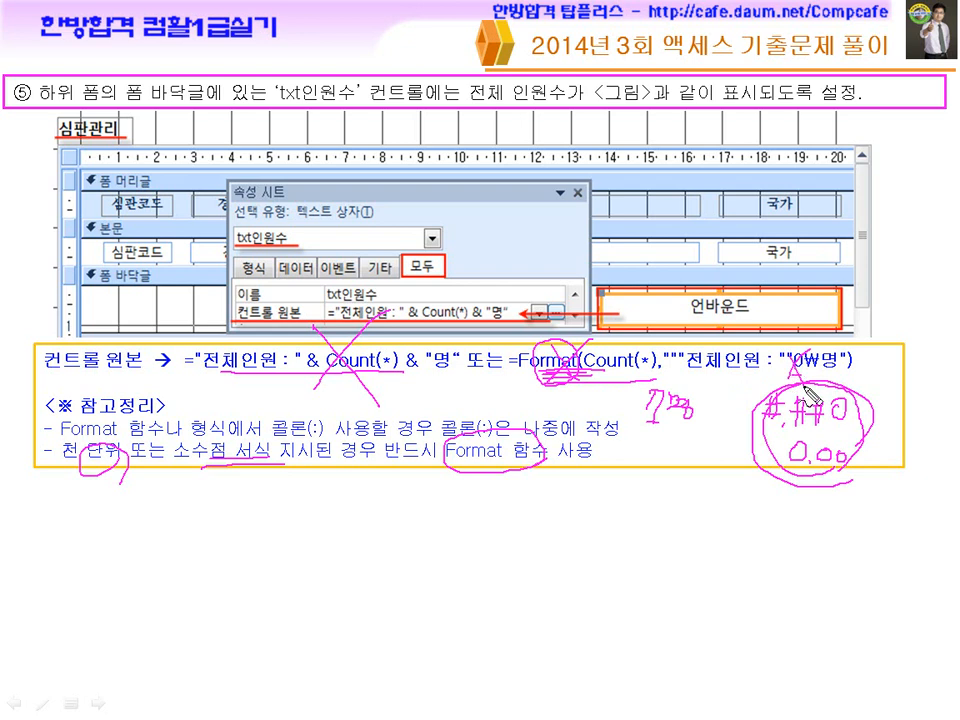
mouse_move(261, 388)
left_mouse_down()
mouse_move(298, 385)
mouse_move(276, 381)
left_mouse_up()
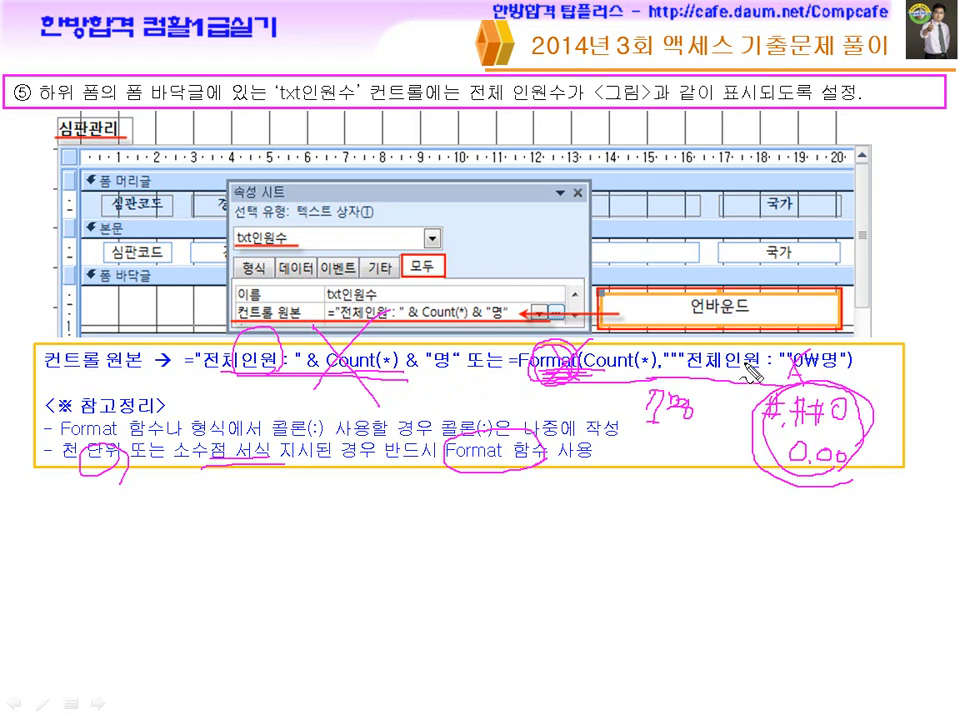
key("e")
key("ctrl+a")
left_click(713, 428)
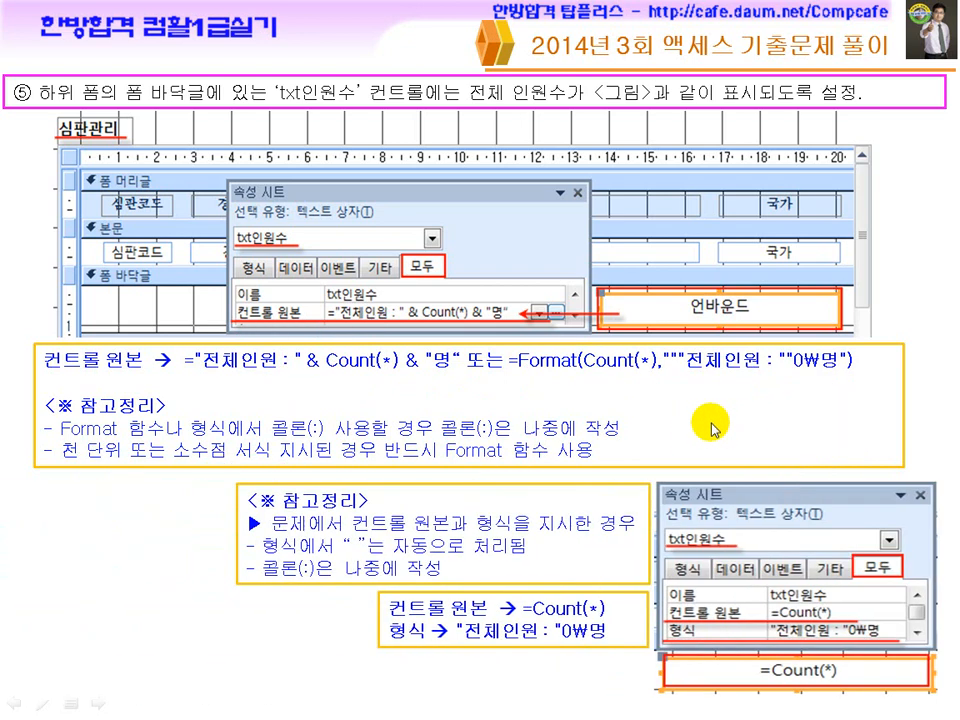
Step: Mark the =Count(*) control source, the 형식 text with its colon, and the automatic quotation mark note, and erase the pen marks
key("ctrl+p")
mouse_move(355, 530)
left_mouse_down()
mouse_move(440, 533)
mouse_move(476, 524)
mouse_move(470, 512)
left_mouse_up()
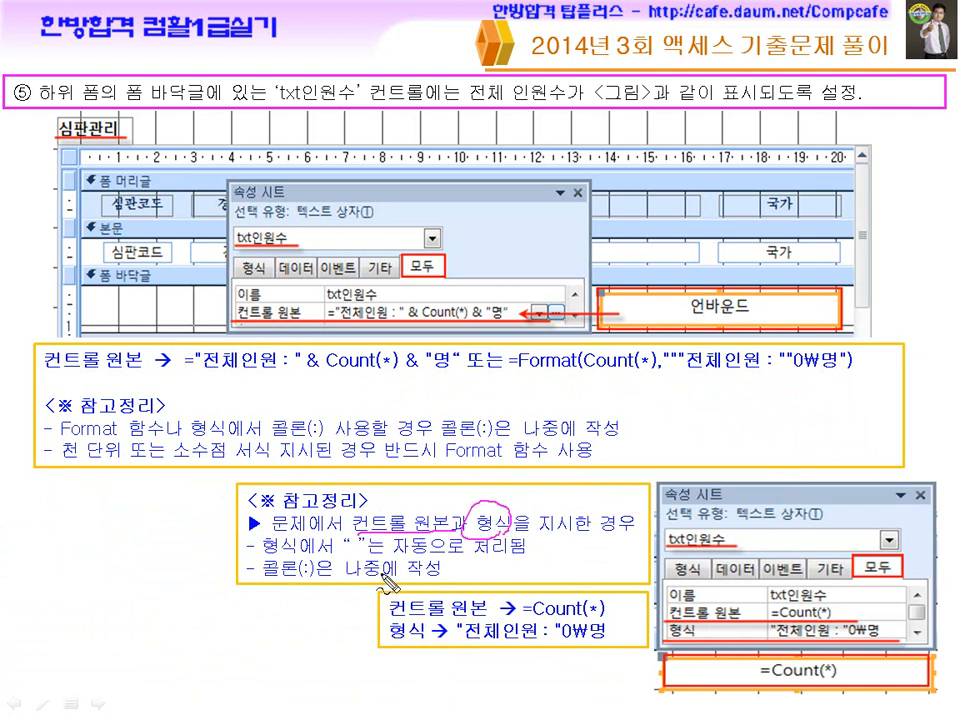
left_click_drag(533, 623, 615, 621)
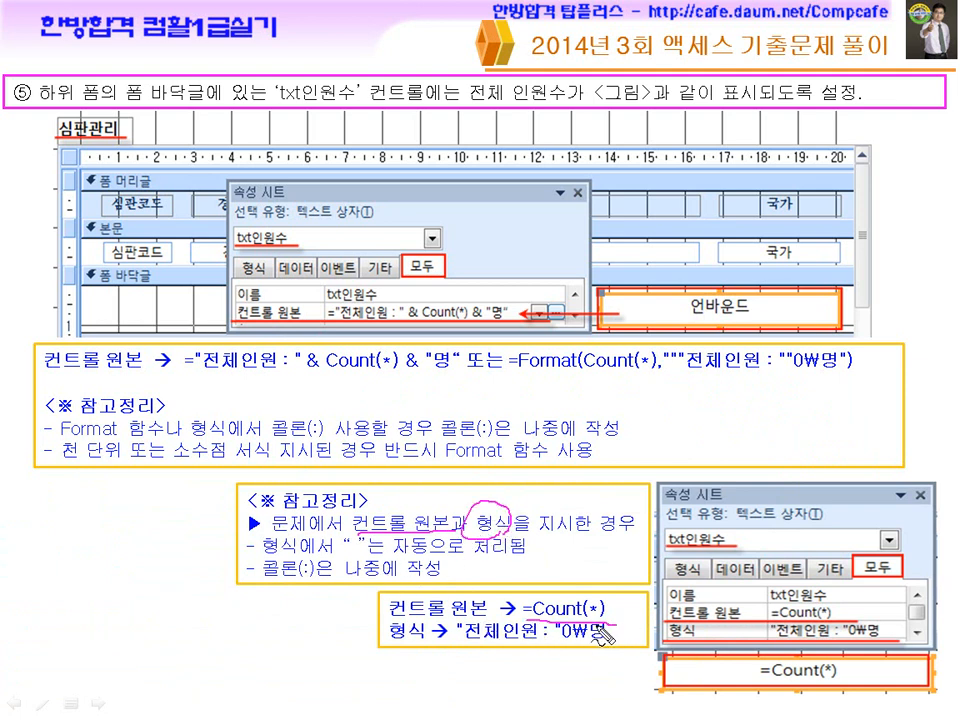
left_click_drag(388, 648, 538, 650)
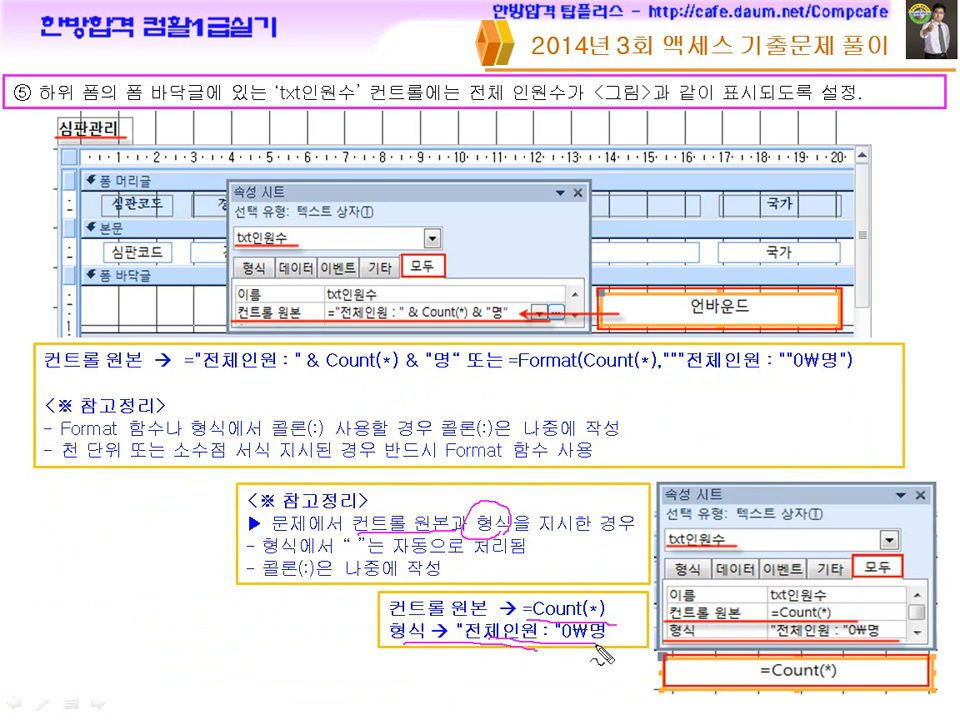
left_click_drag(548, 620, 558, 650)
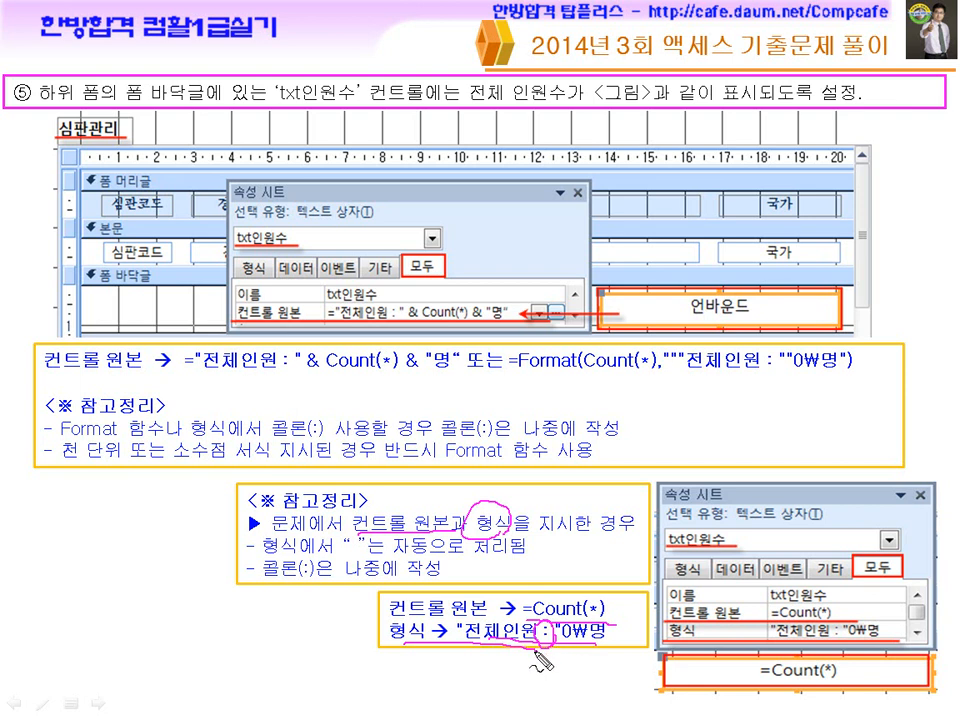
left_click_drag(313, 552, 525, 553)
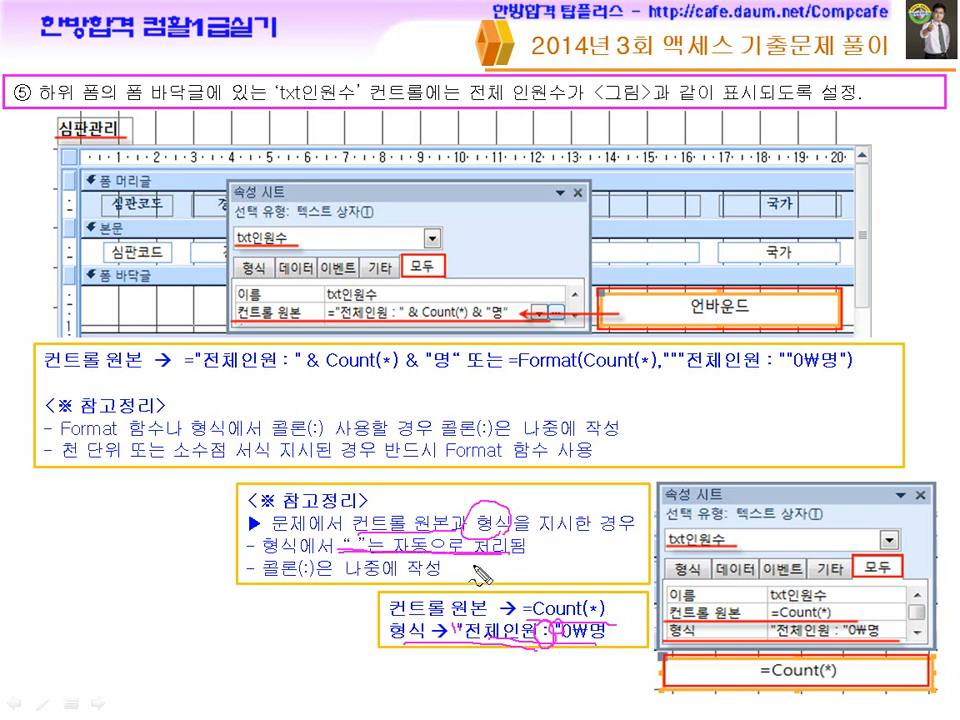
mouse_move(247, 578)
left_mouse_down()
mouse_move(337, 578)
mouse_move(377, 590)
left_mouse_up()
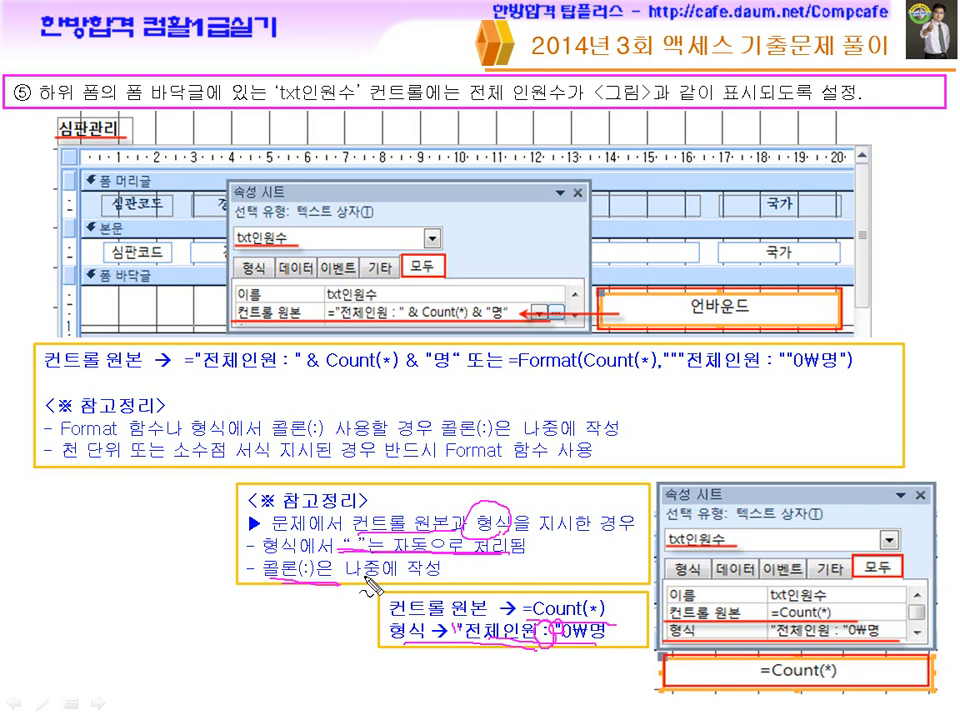
key("e")
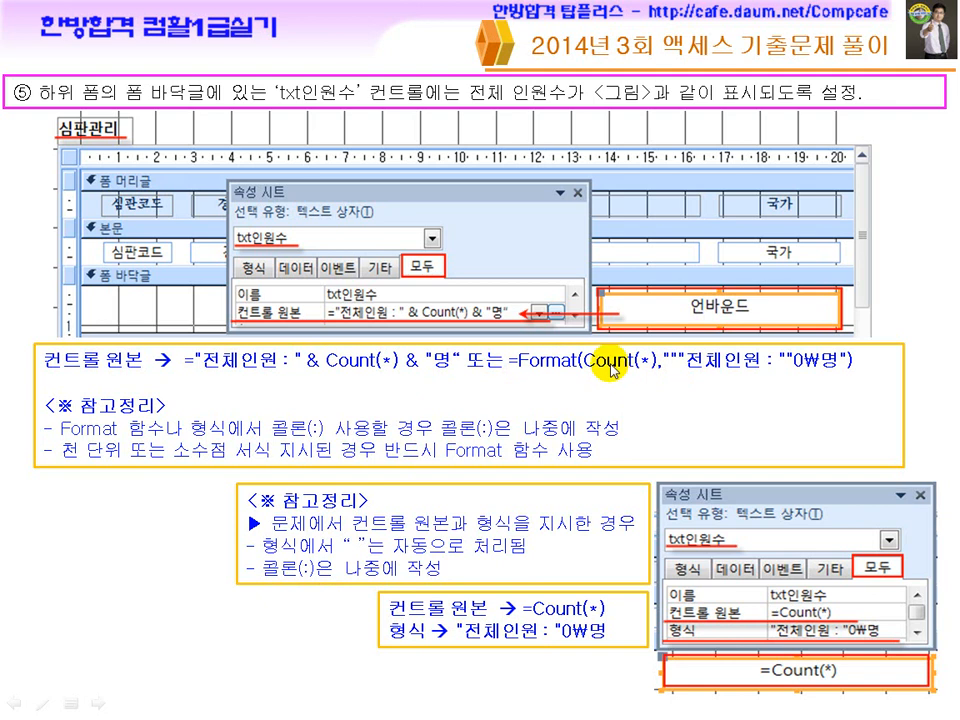
Step: Switch back to Access, reopen the properties of the txt인원수 text box, and set its 컨트롤 원본 to =Count(*)
key("super")
left_click(528, 700)
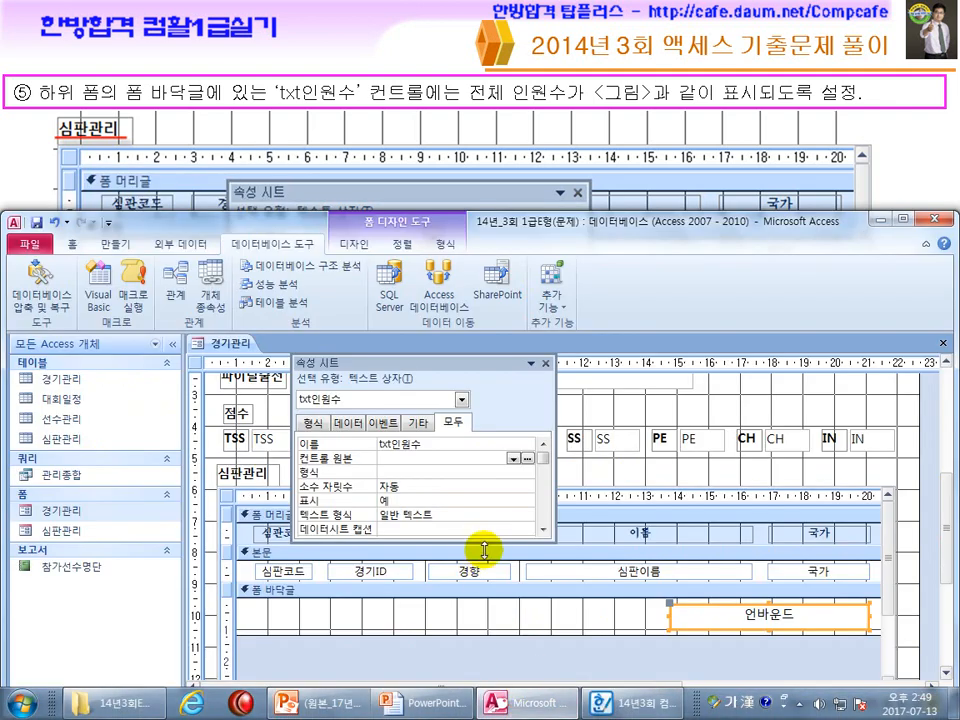
left_click(620, 705)
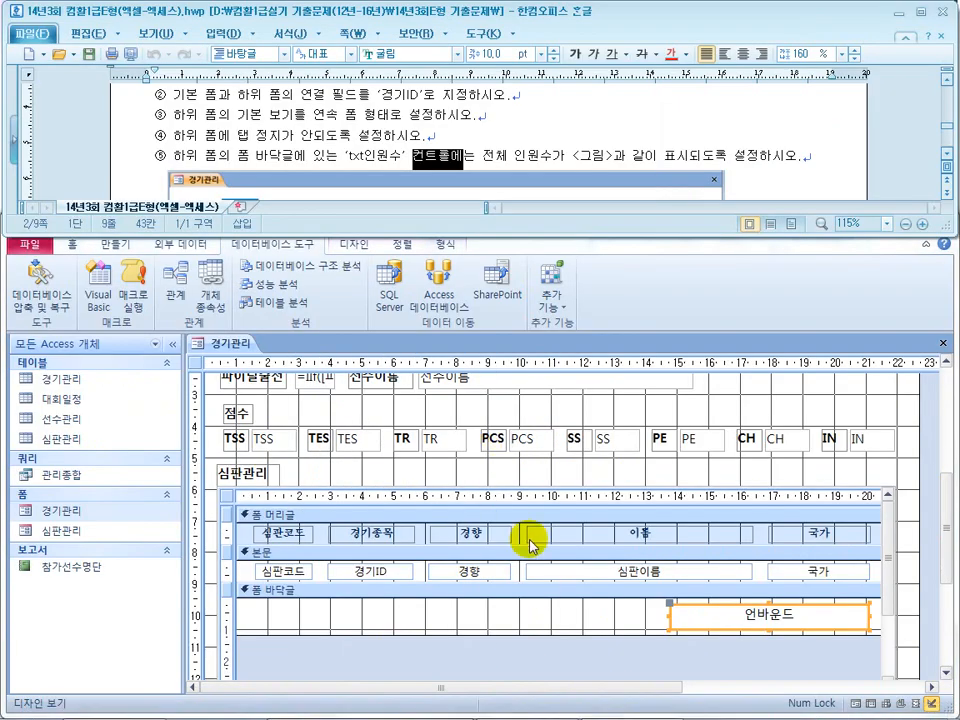
double_click(703, 630)
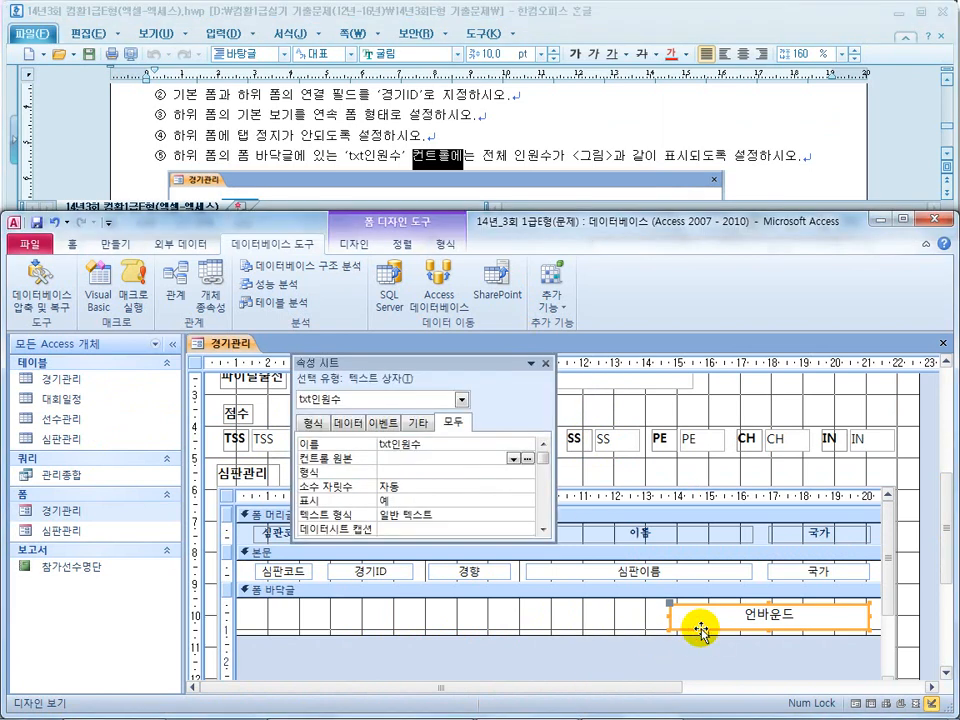
left_click(414, 456)
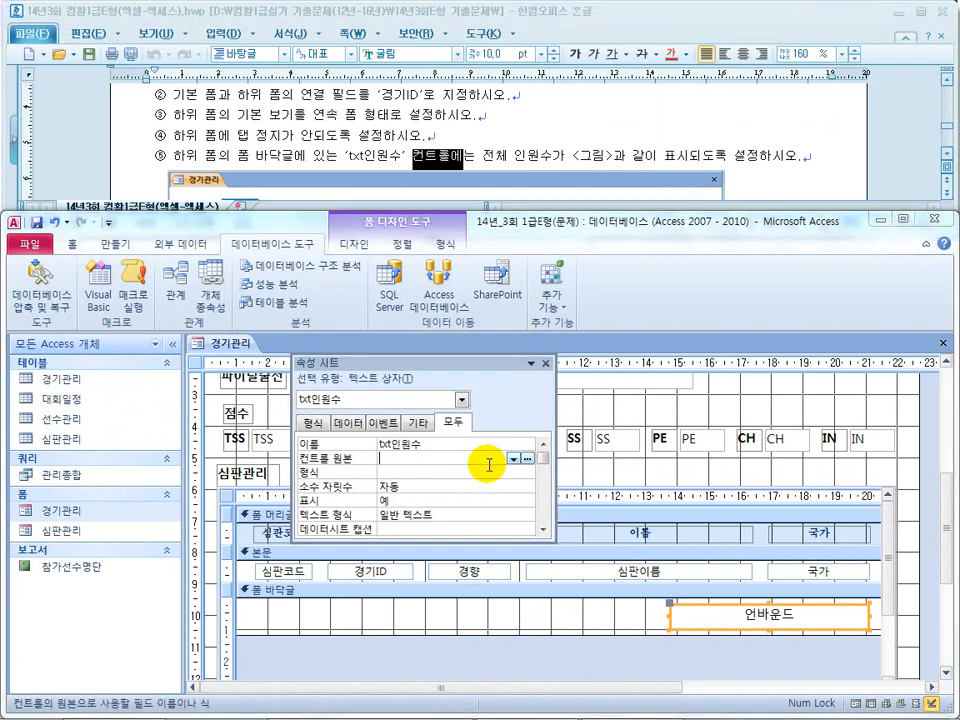
left_click_drag(553, 457, 659, 468)
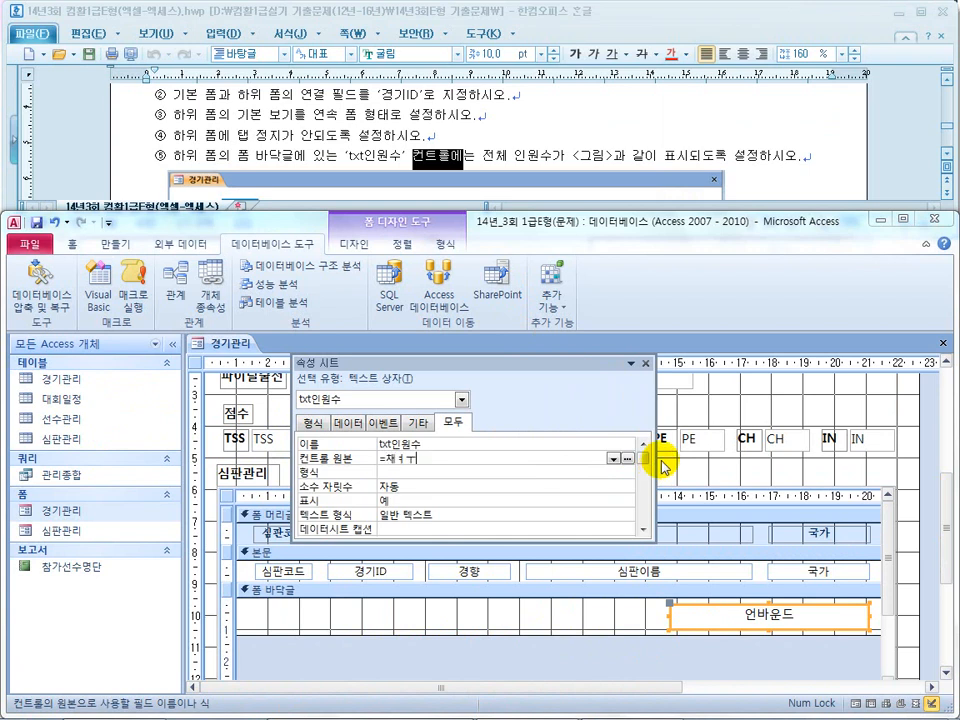
type("=count(*)")
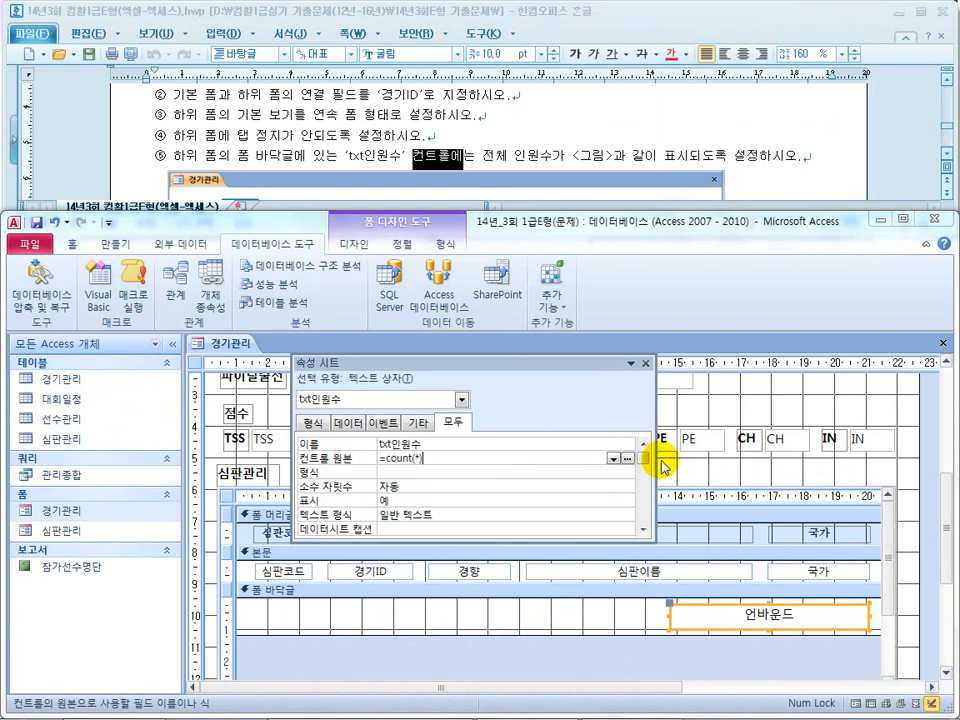
key("Return")
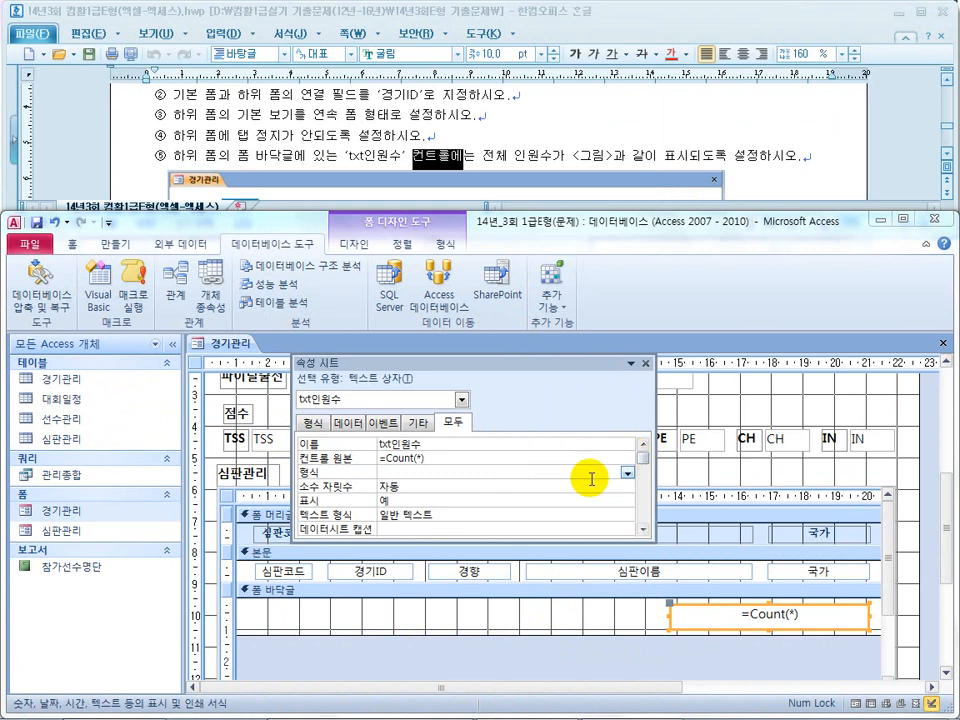
Step: Wrap Count(*) in a Format function with an empty format string, and check the 전체인원 sample figure in the exam document
left_click(381, 457)
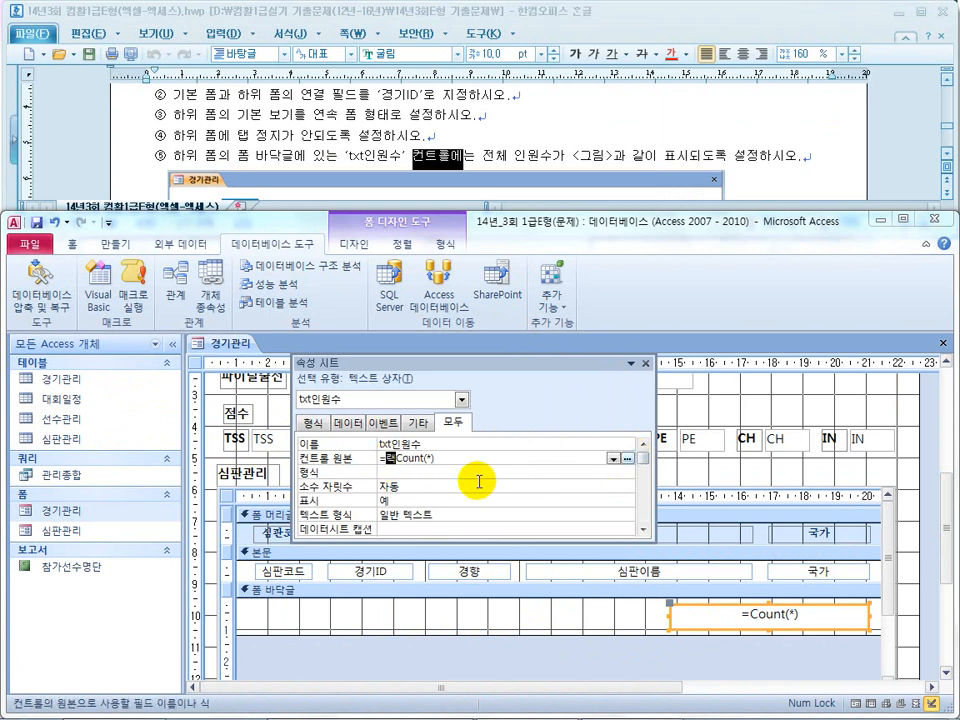
type("format")
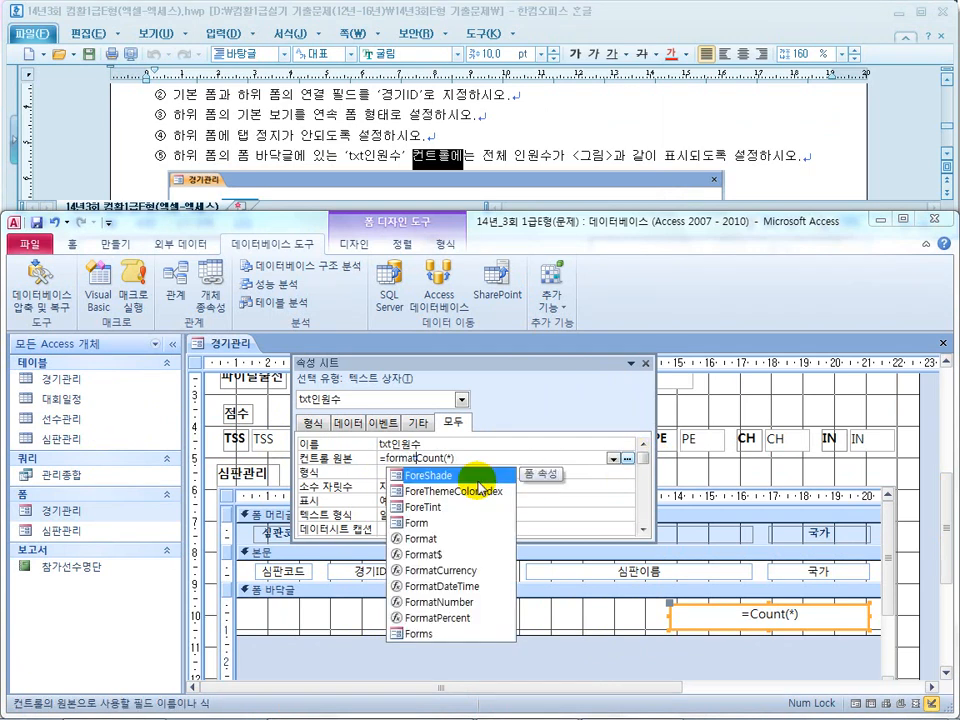
type("(Count(*),")
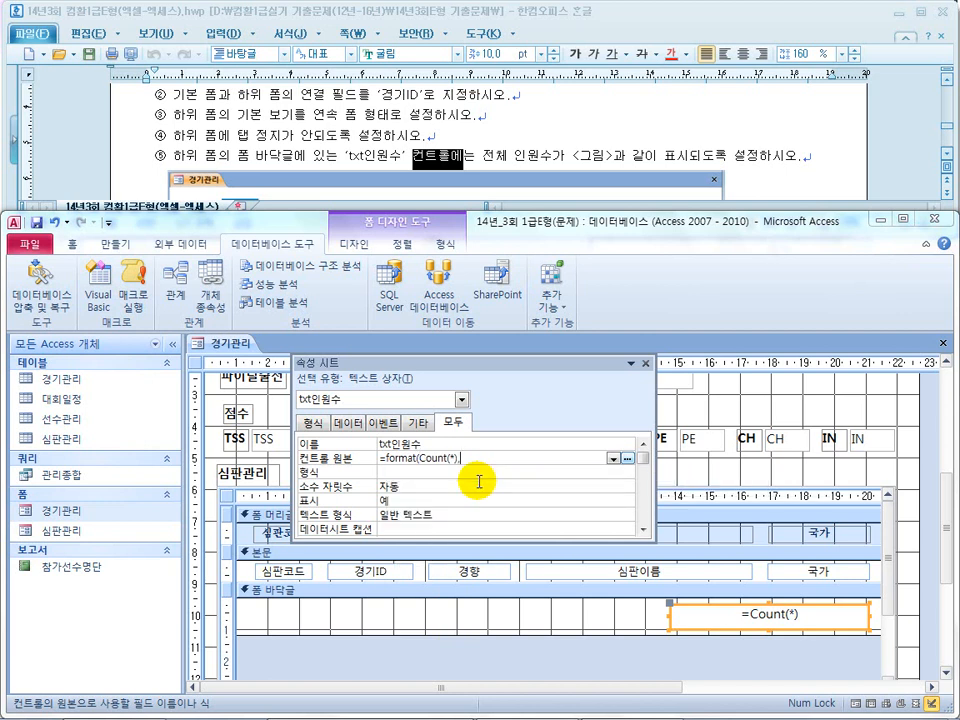
type("\"\")")
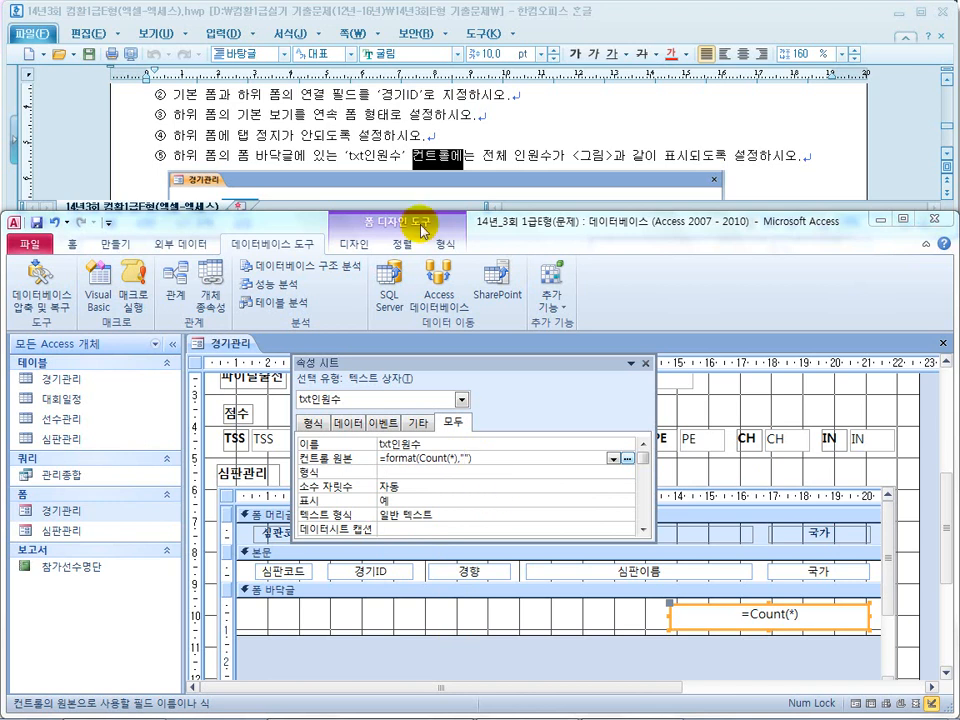
left_click(508, 86)
scroll(509, 133, "down", 5)
scroll(510, 133, "down", 5)
scroll(575, 140, "up", 2)
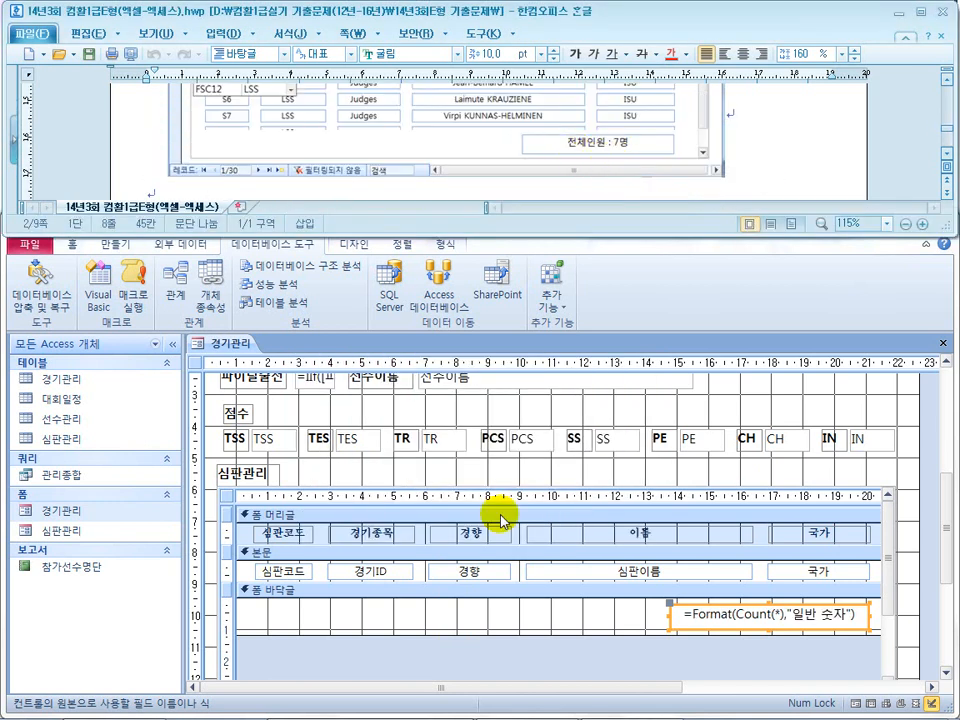
Step: Replace the format string in the 컨트롤 원본 of txt인원수 with "전체인원 0명"
left_click(690, 626)
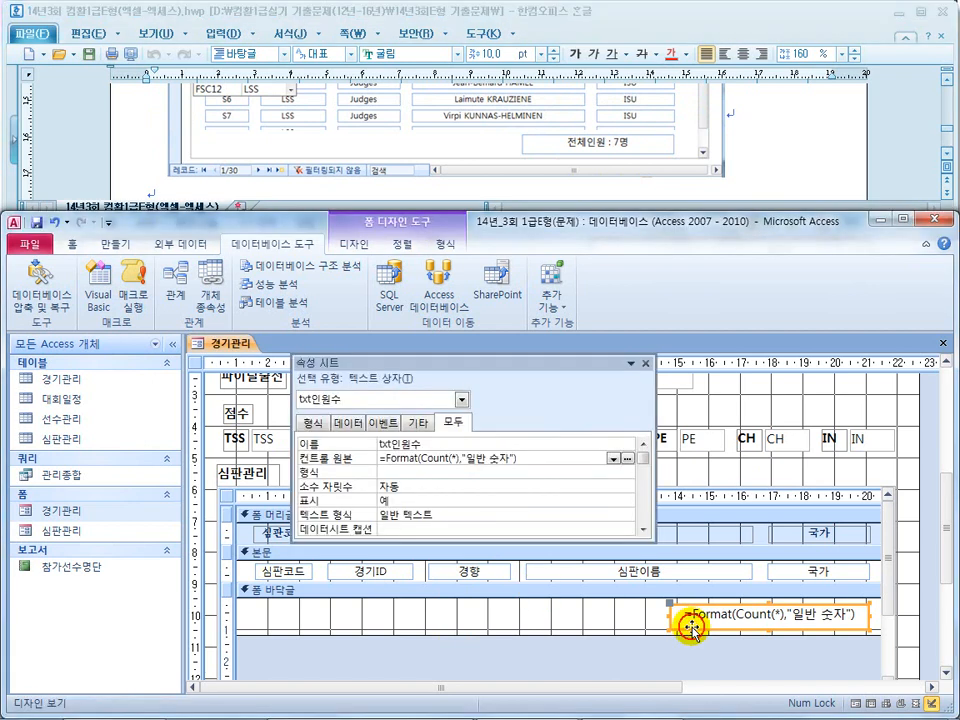
left_click_drag(511, 458, 468, 457)
type("wj")
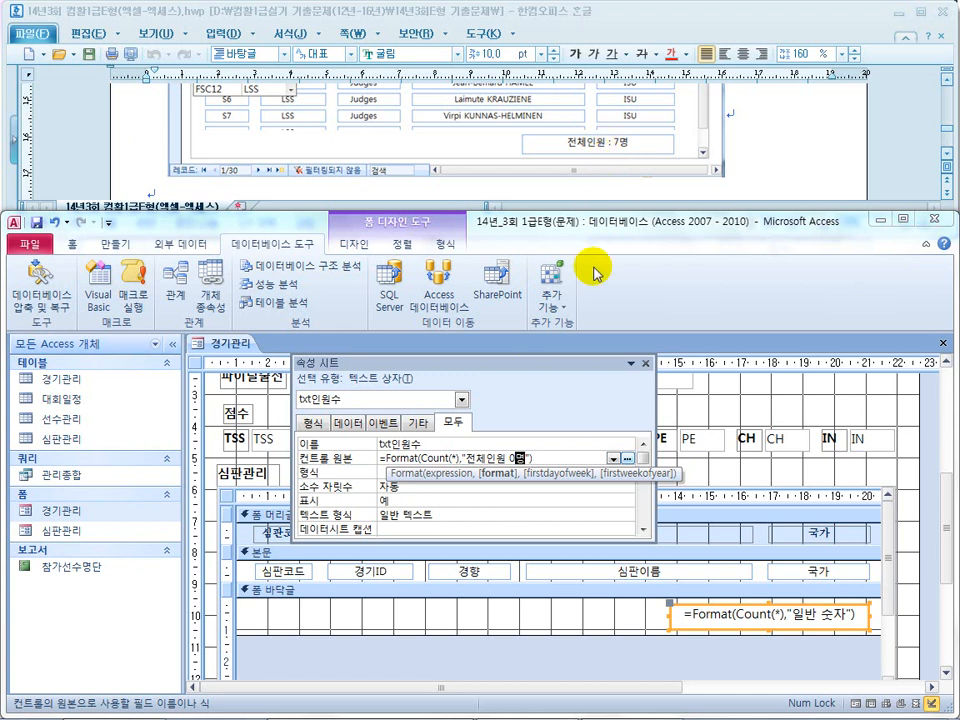
left_click(595, 460)
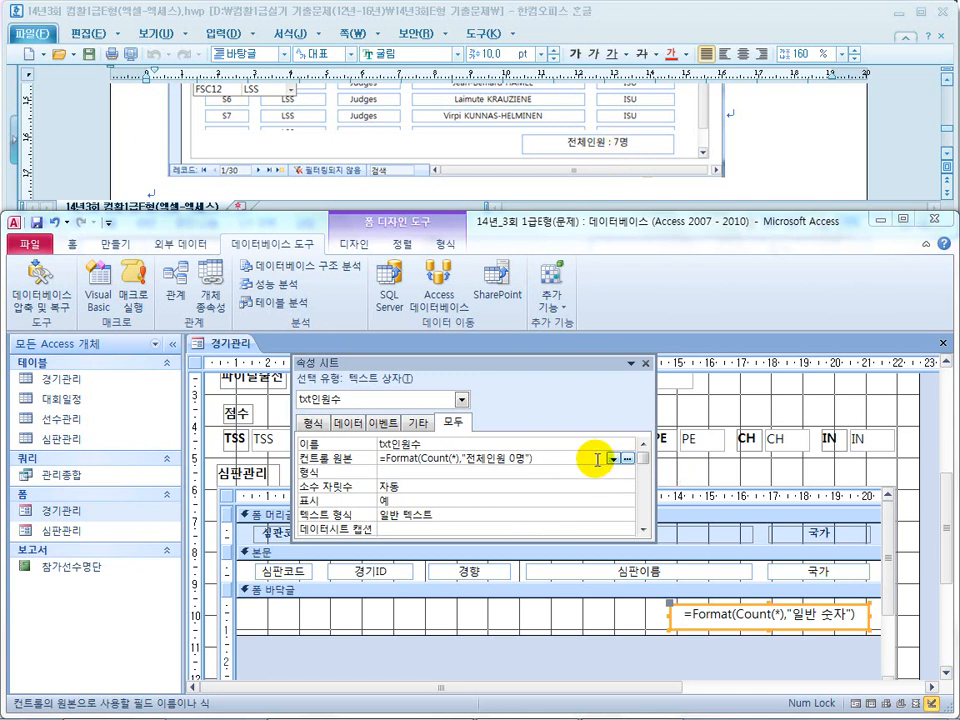
key("Return")
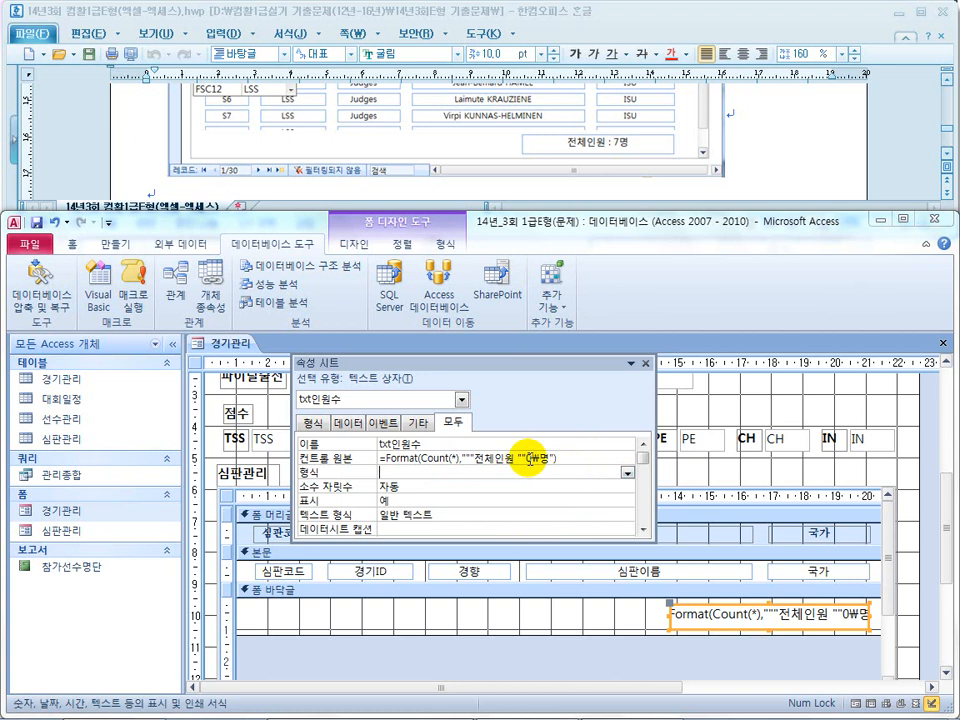
Step: Insert a colon after 전체인원 in the format string of the 컨트롤 원본 of txt인원수
double_click(534, 460)
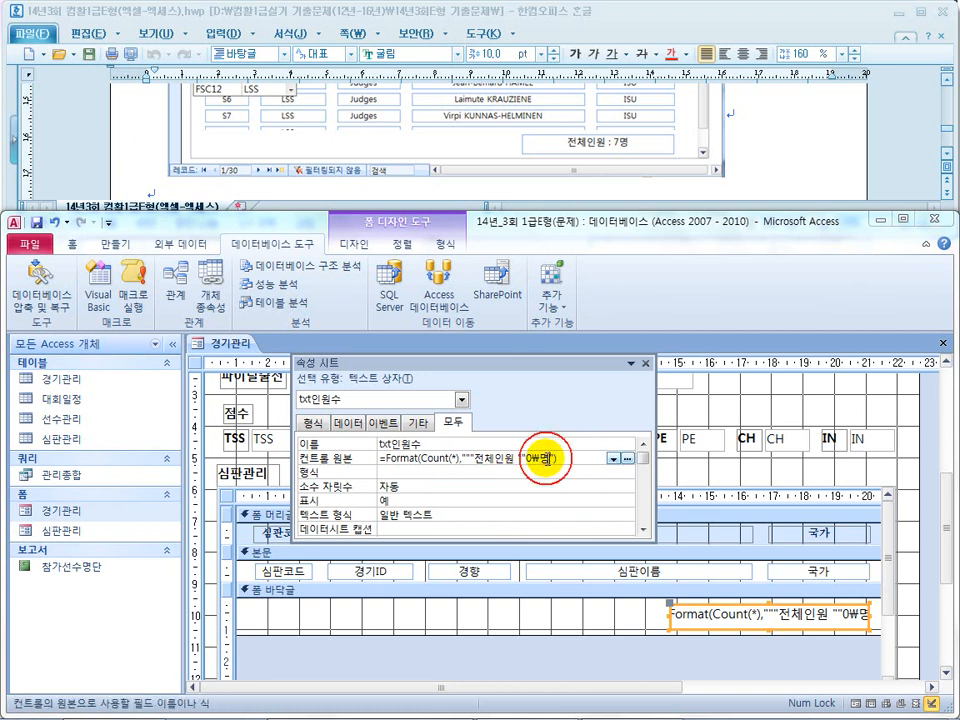
left_click(551, 458)
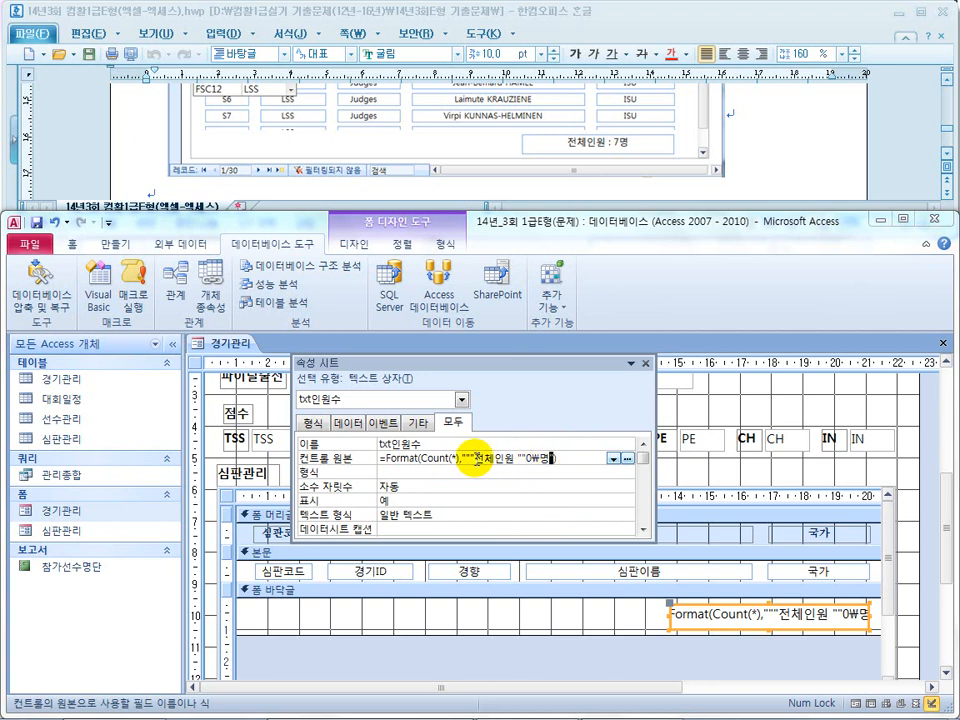
left_click_drag(462, 458, 475, 459)
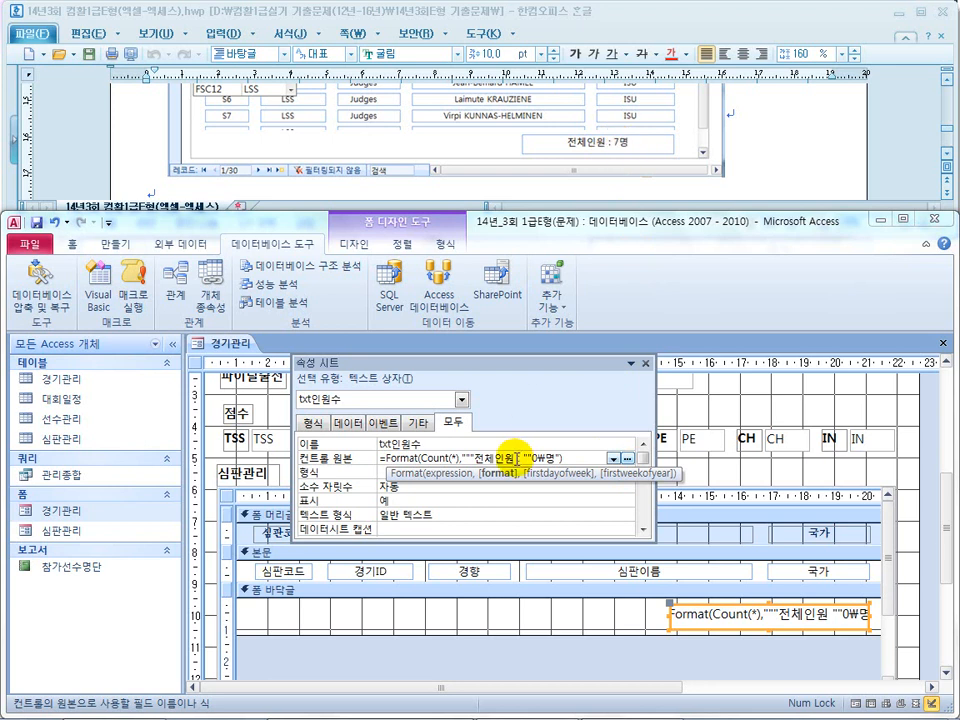
type(":")
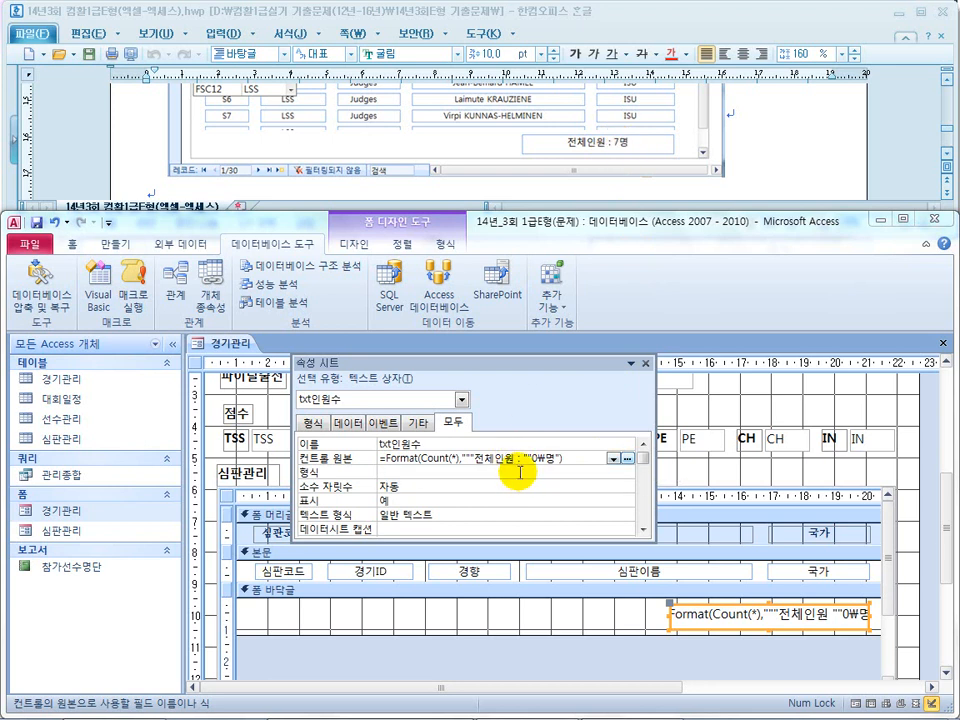
key("Return")
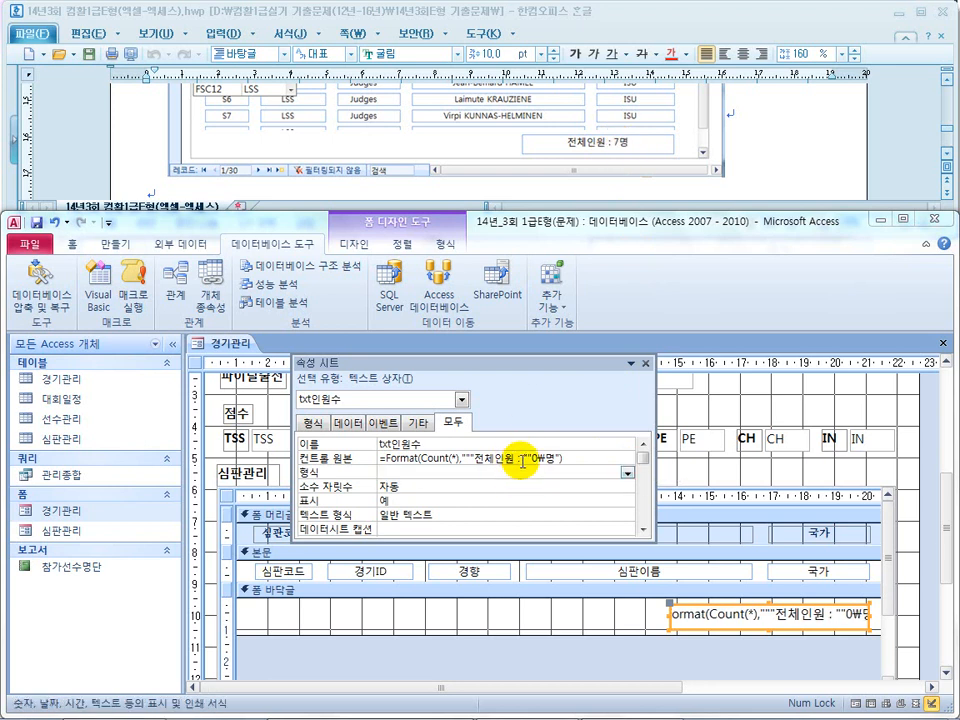
Step: Show the 경기관리 form in form view, compare the 전체인원 text in the subform footer with the exam sample, and review the earlier instructions
left_click(66, 243)
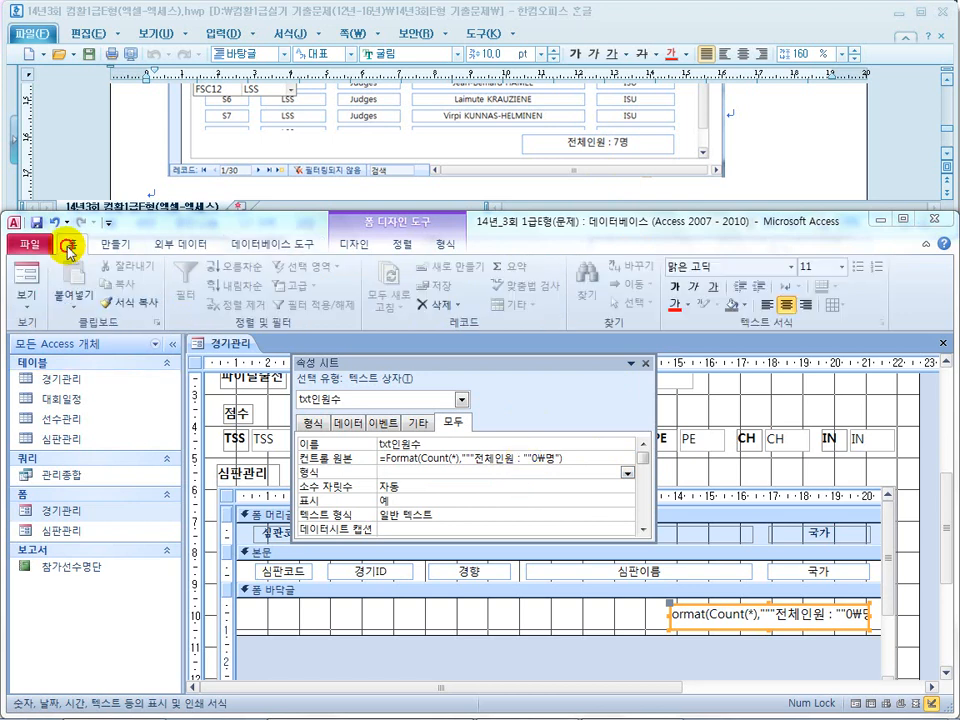
left_click(25, 275)
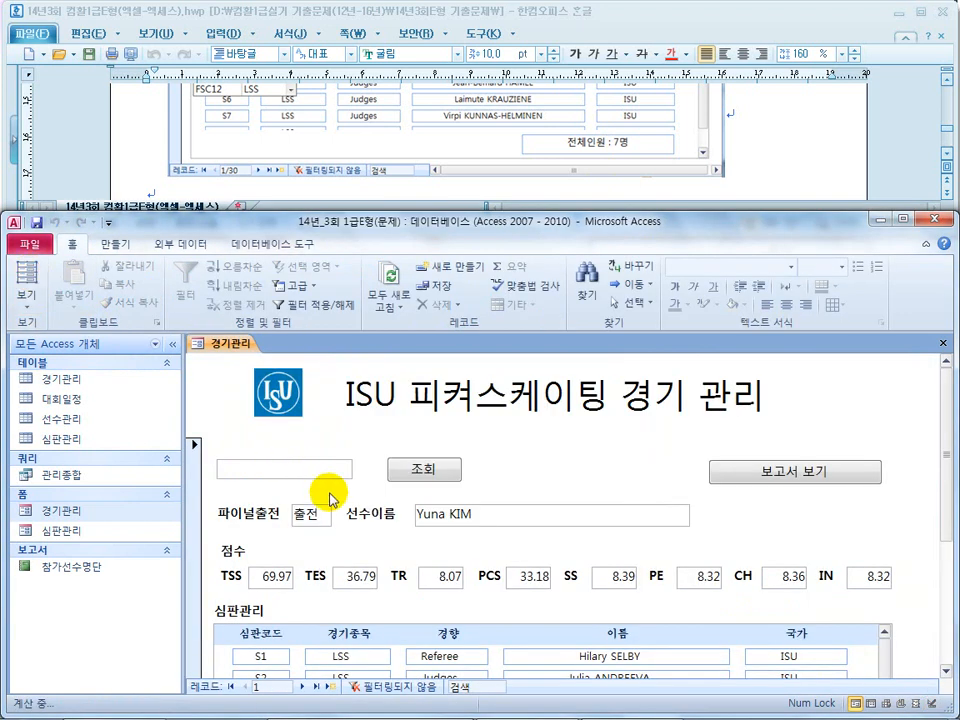
scroll(300, 422, "down", 2)
scroll(298, 400, "down", 2)
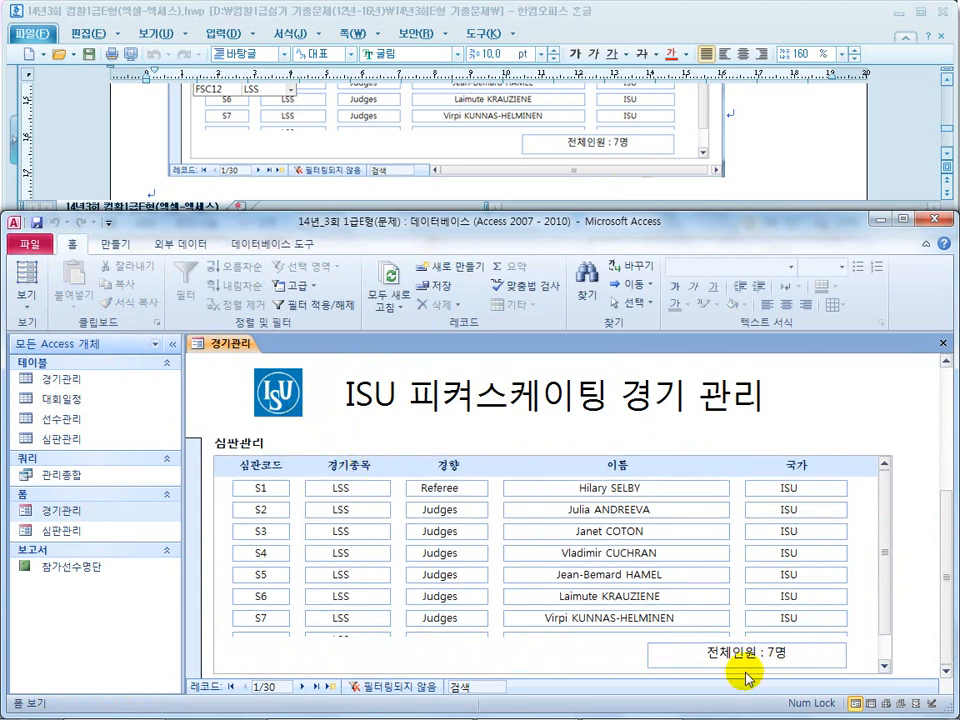
left_click(773, 156)
scroll(770, 162, "up", 6)
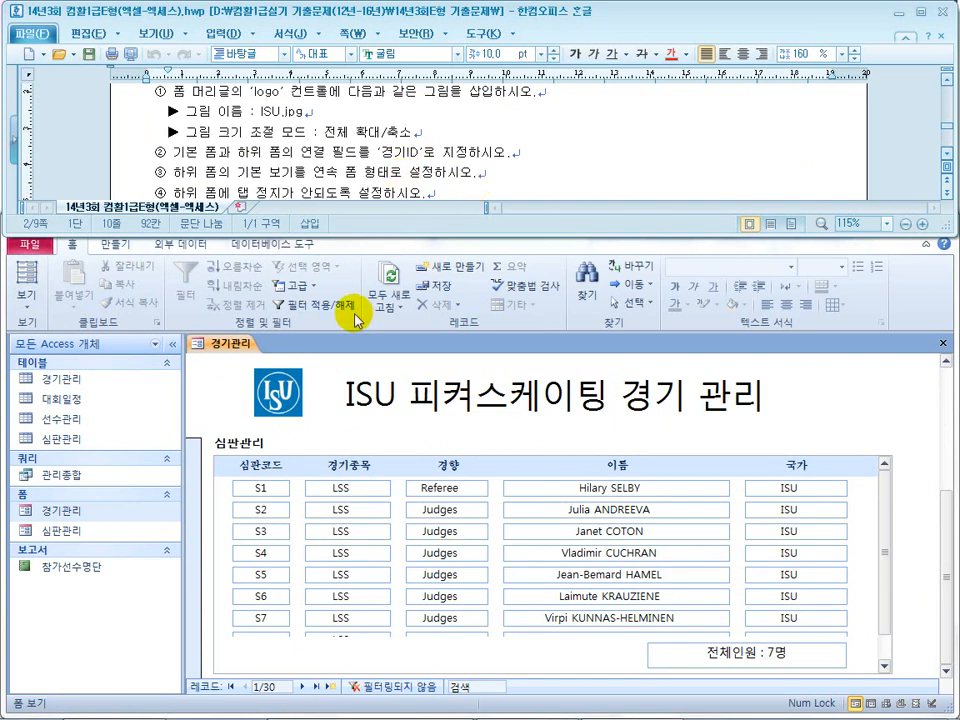
Step: Close the 경기관리 form with its changes saved, and bring up question 2 about the cmb카테고리 control in the exam document
left_click(33, 310)
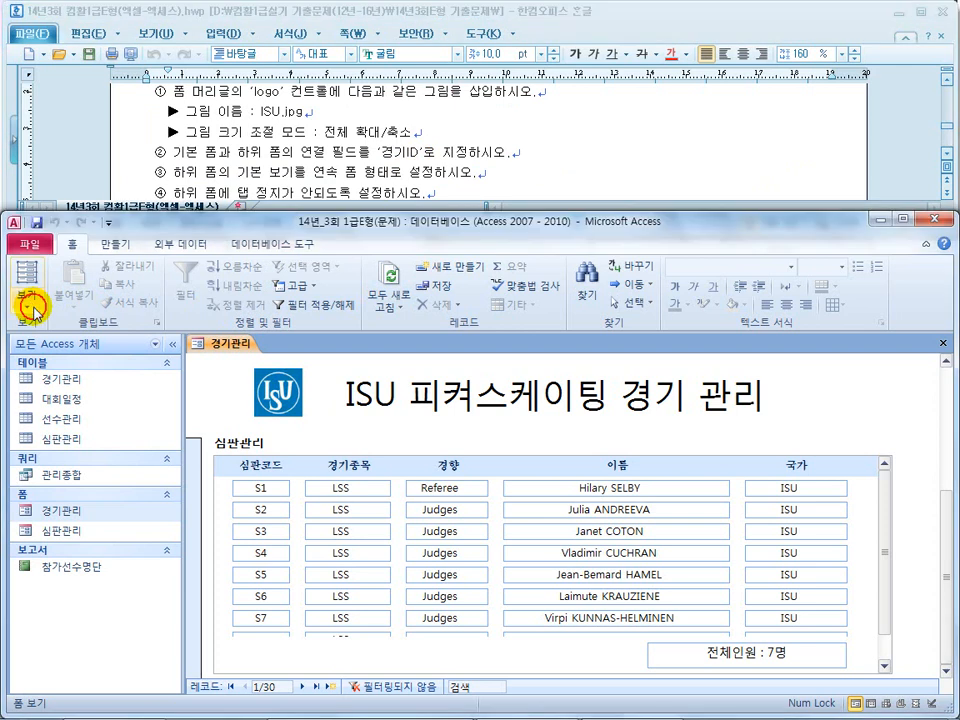
left_click(942, 343)
left_click(405, 490)
left_click(563, 137)
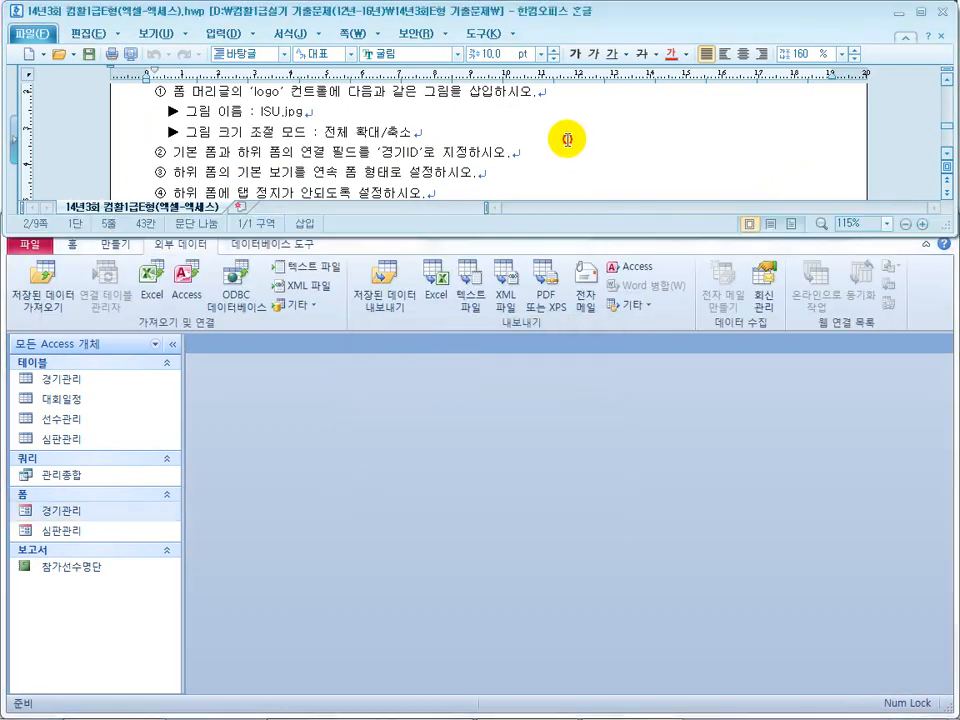
scroll(563, 150, "down", 5)
scroll(563, 156, "down", 6)
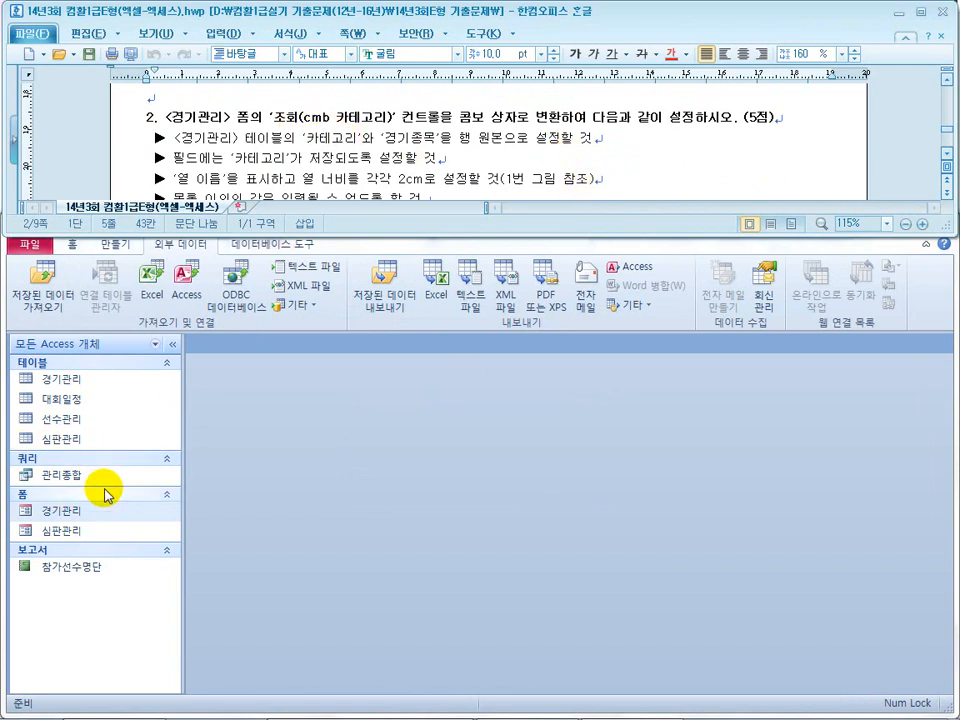
Step: Reopen the 경기관리 form in design view and check the name property of the unbound text box beside 조회, moving the property sheet aside
right_click(90, 513)
left_click(146, 318)
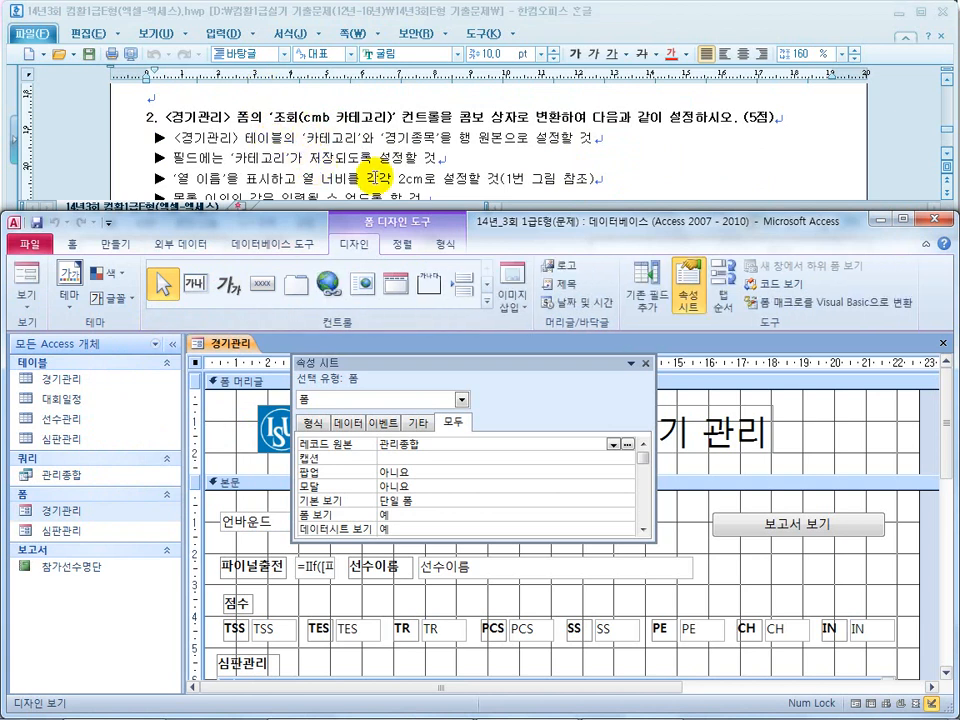
left_click(646, 366)
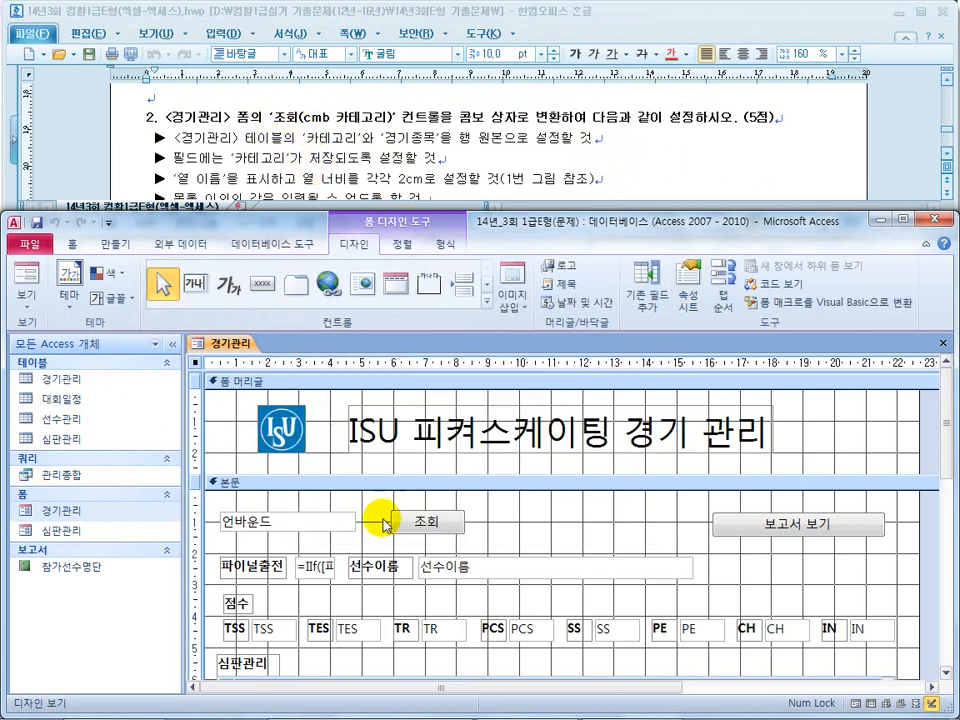
left_click(304, 531)
right_click(304, 531)
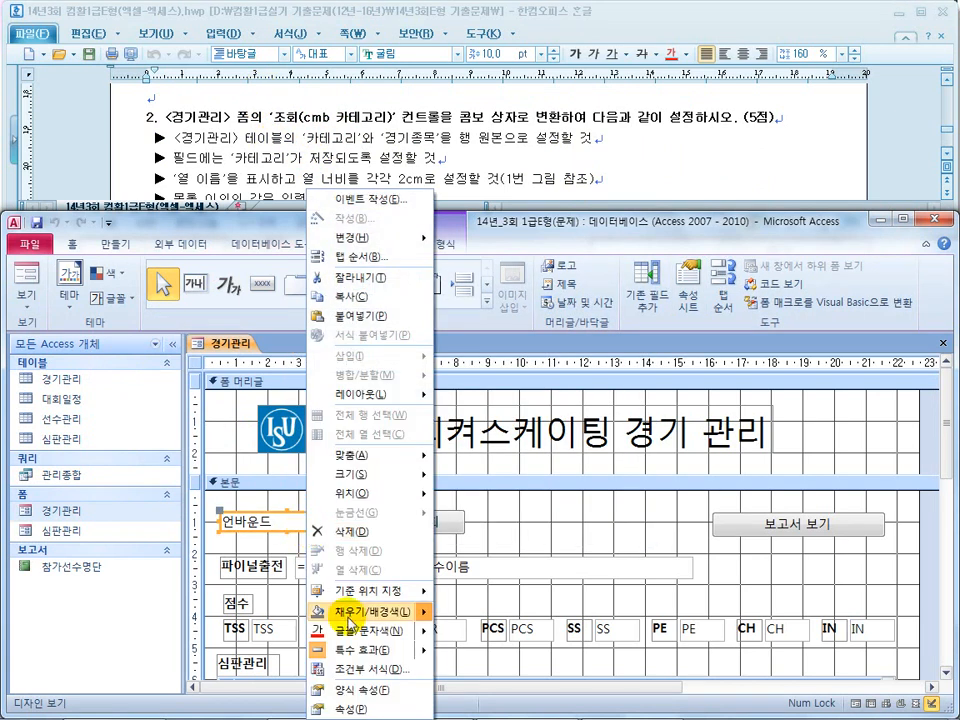
left_click(400, 698)
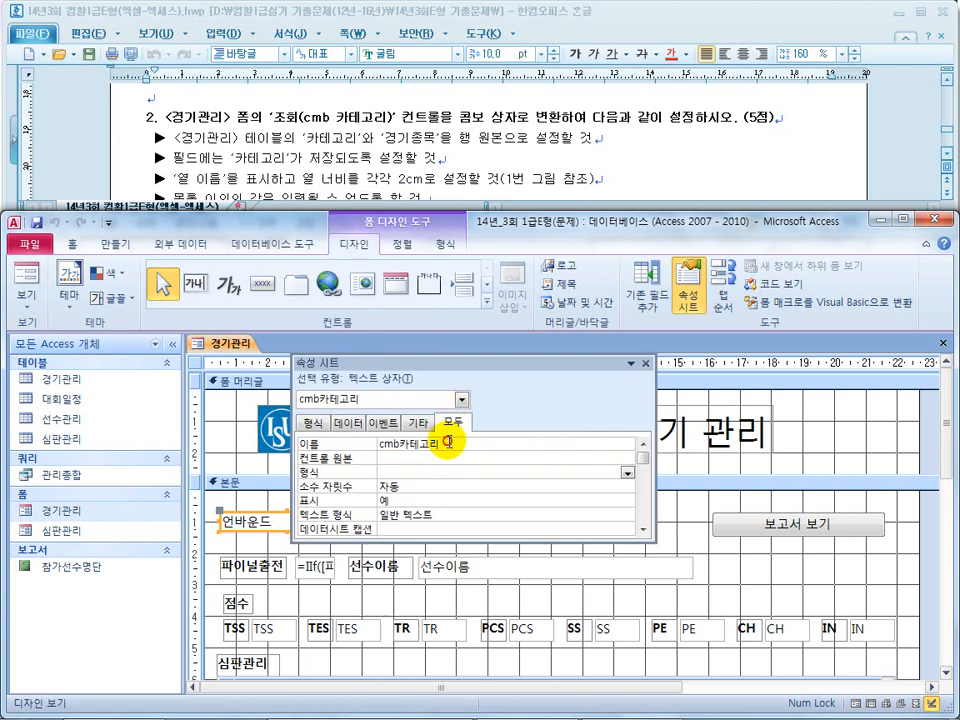
left_click(367, 441)
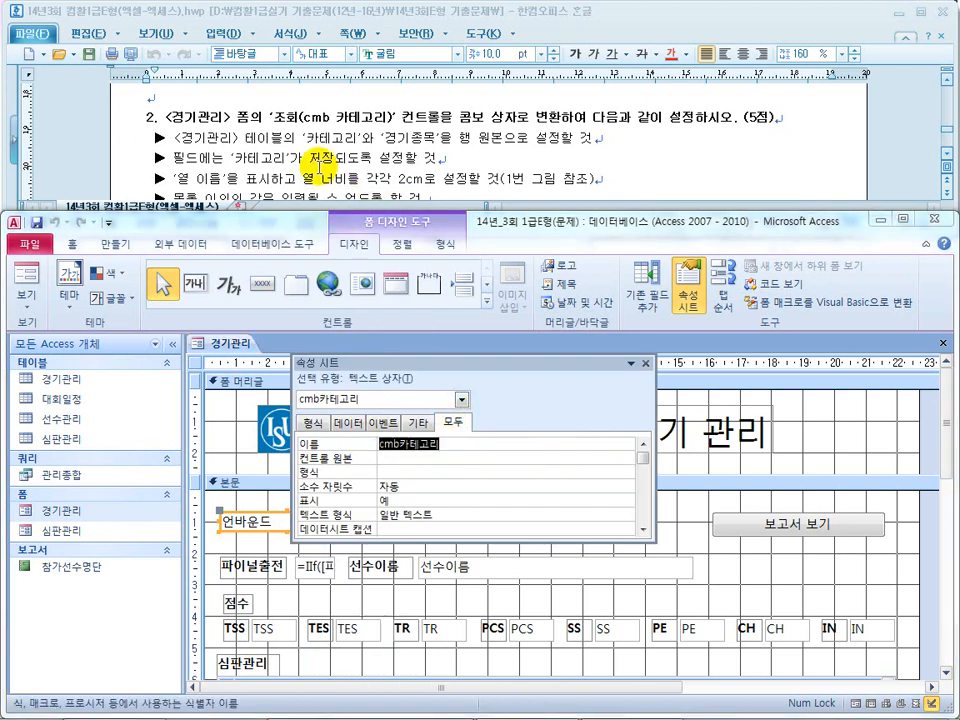
left_click_drag(440, 364, 656, 322)
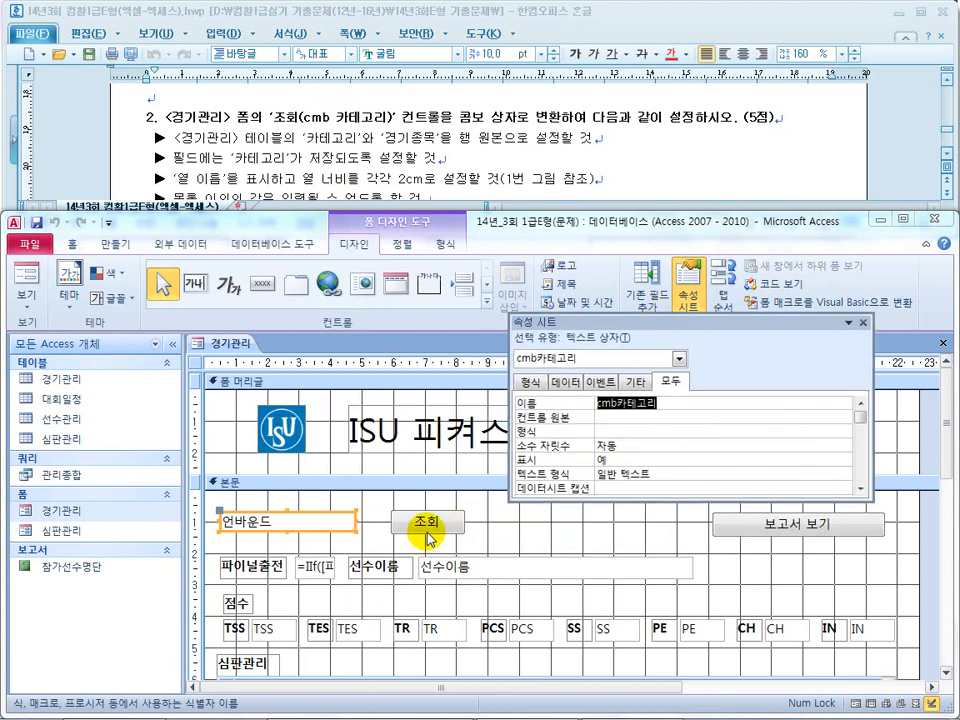
Step: Highlight the combo box conversion requirement in the exam document, try out text entry in the unbound box in form view, and return to design view
left_click_drag(474, 117, 597, 115)
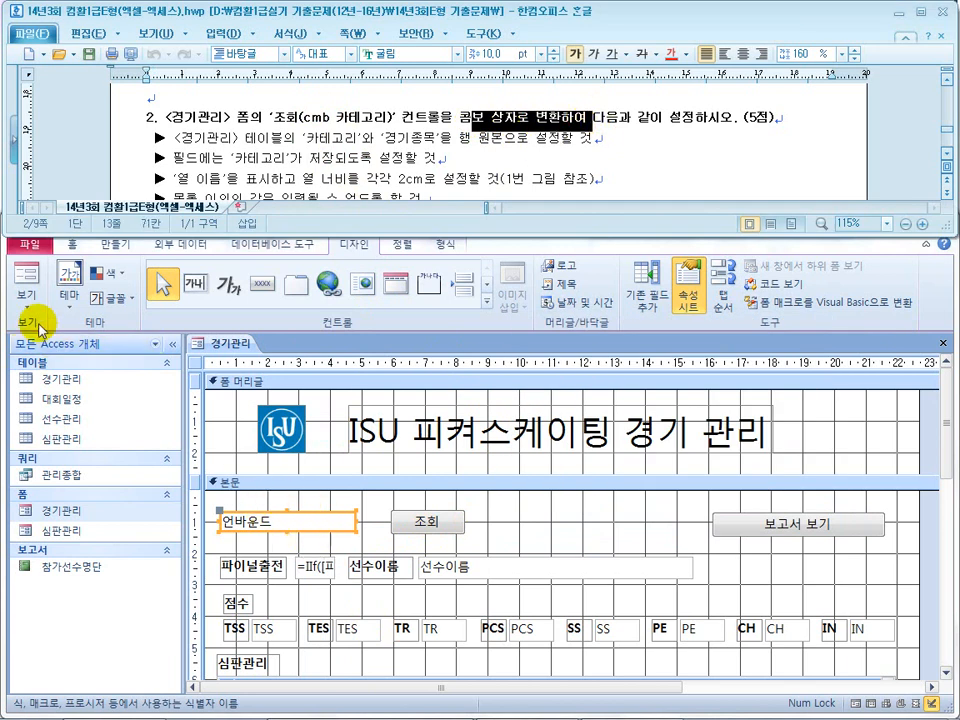
left_click(24, 276)
left_click(312, 470)
type("ㄹㅇㄴ")
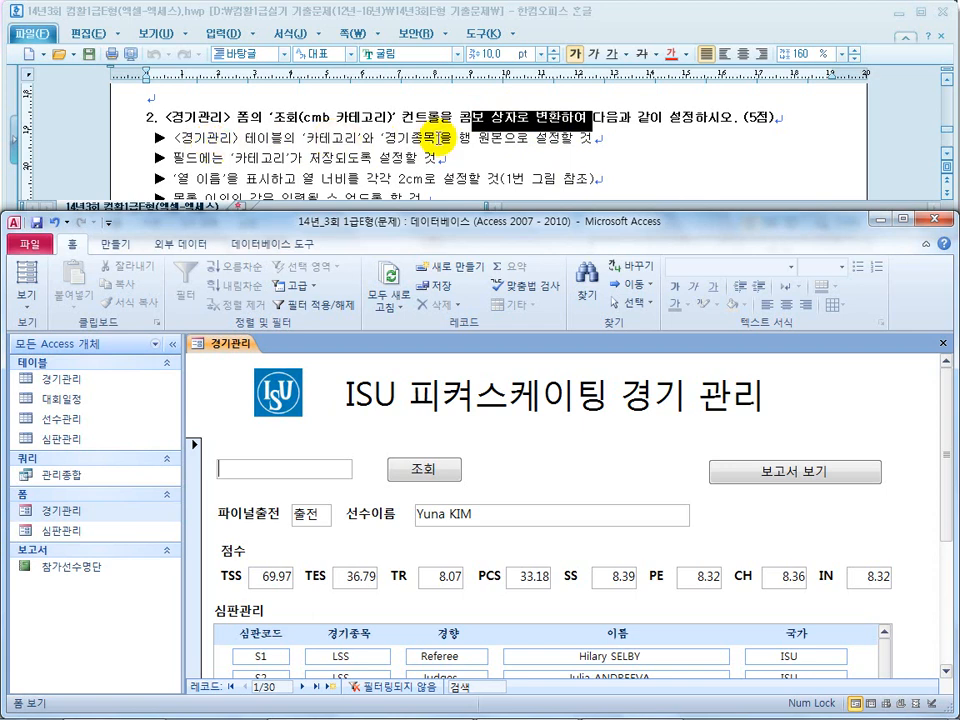
left_click(26, 300)
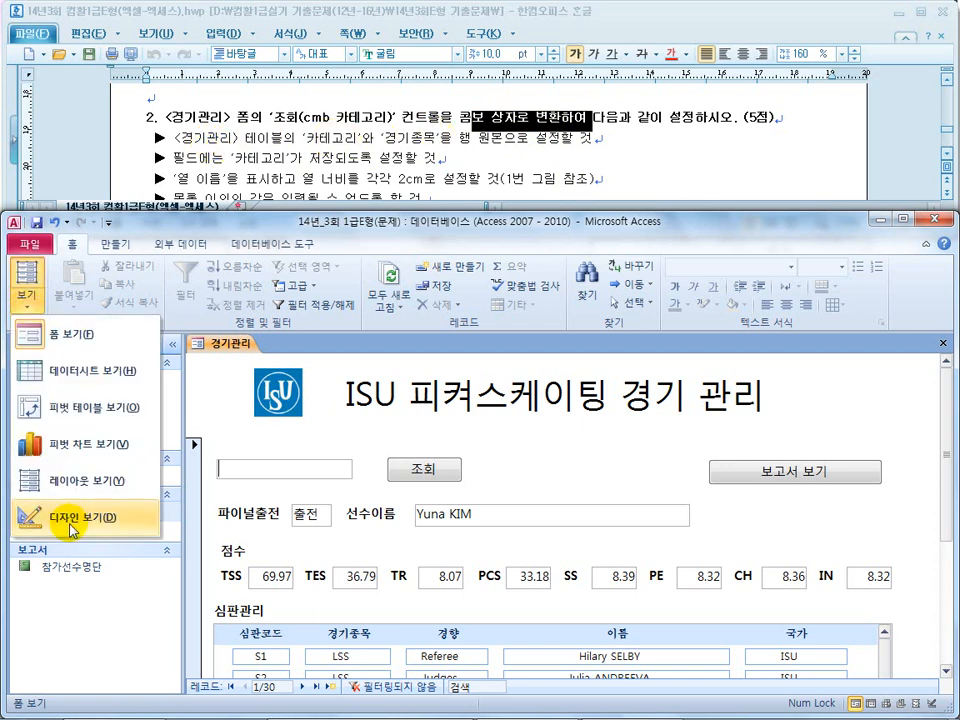
left_click(104, 521)
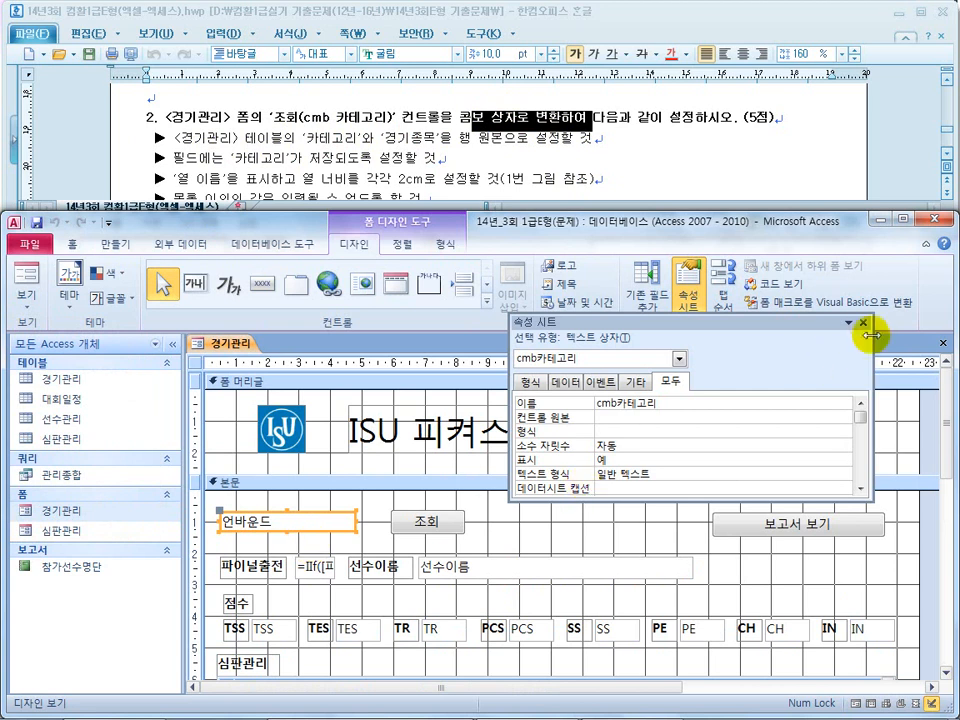
Step: Close the property sheet and convert the cmb카테고리 text box into a combo box (콤보 상자)
left_click(862, 322)
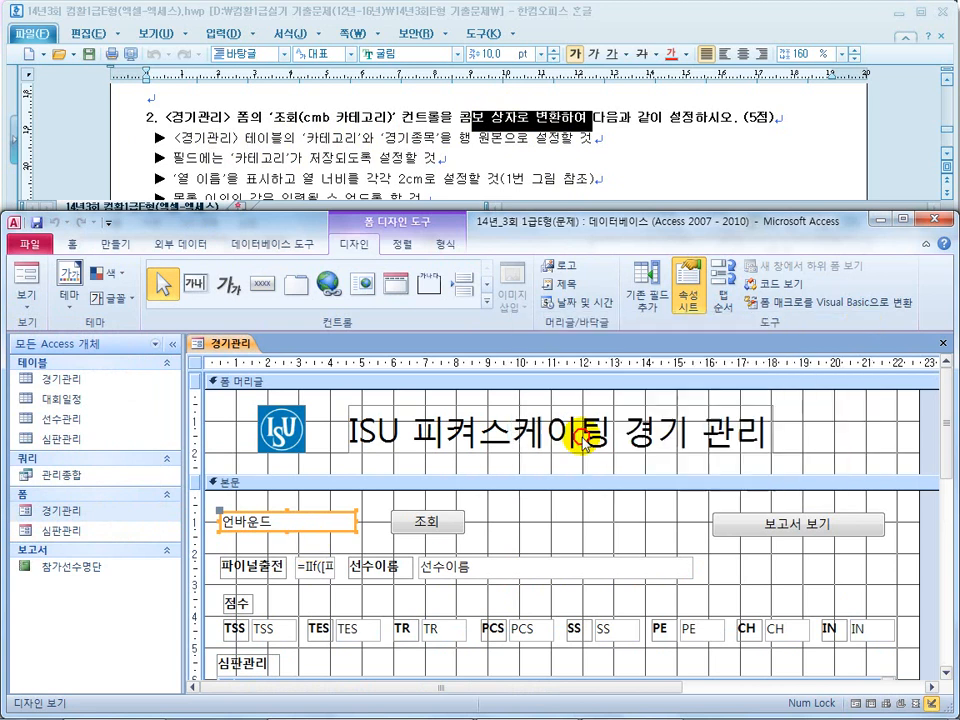
right_click(322, 535)
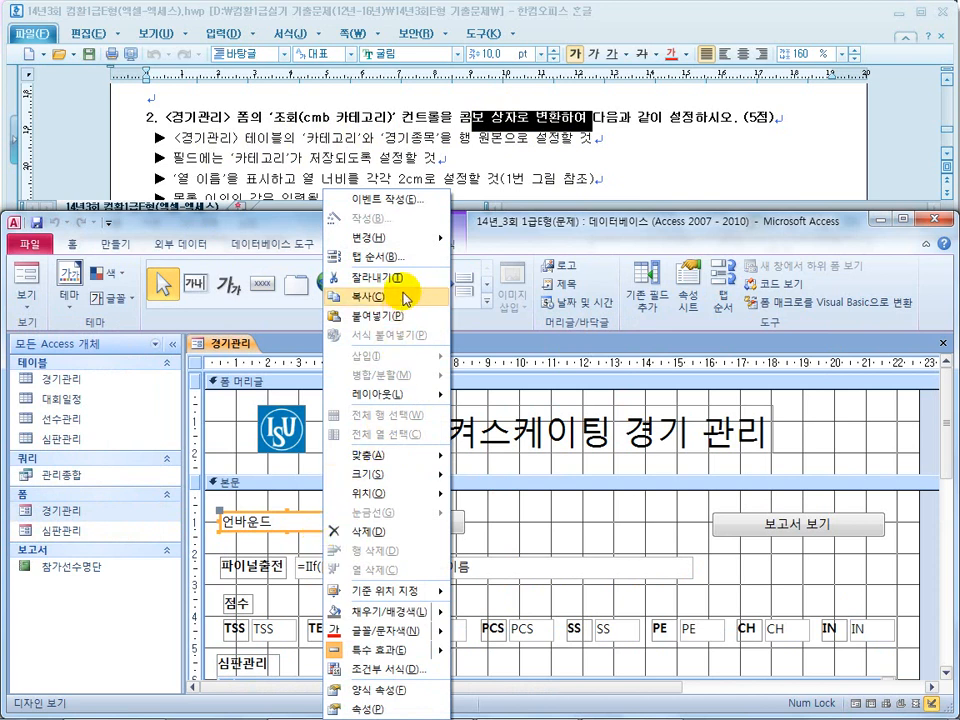
mouse_move(417, 244)
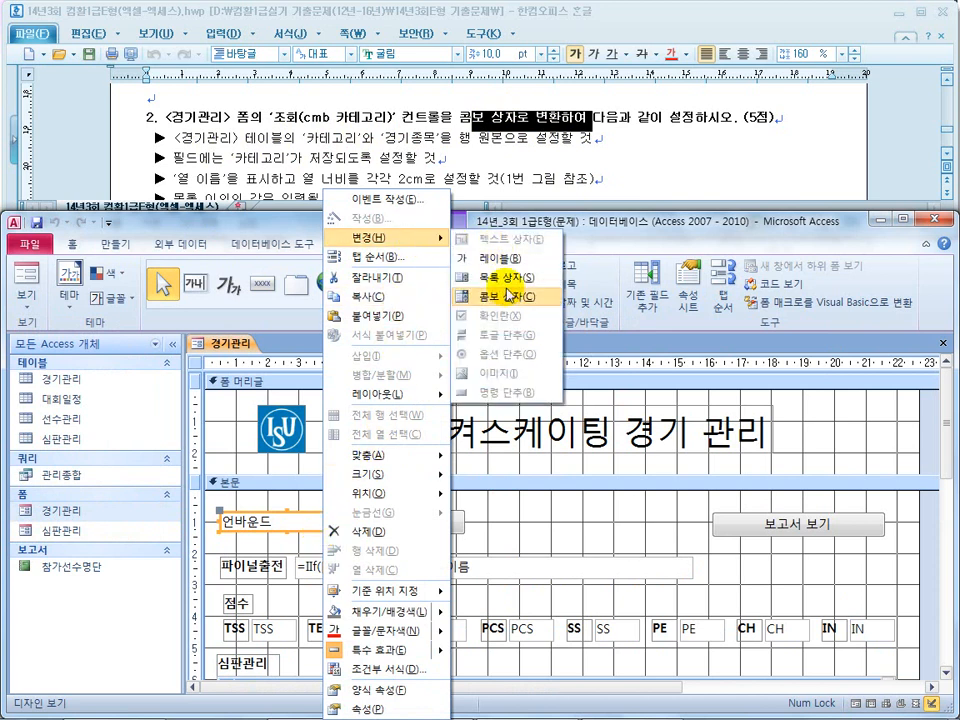
left_click(511, 305)
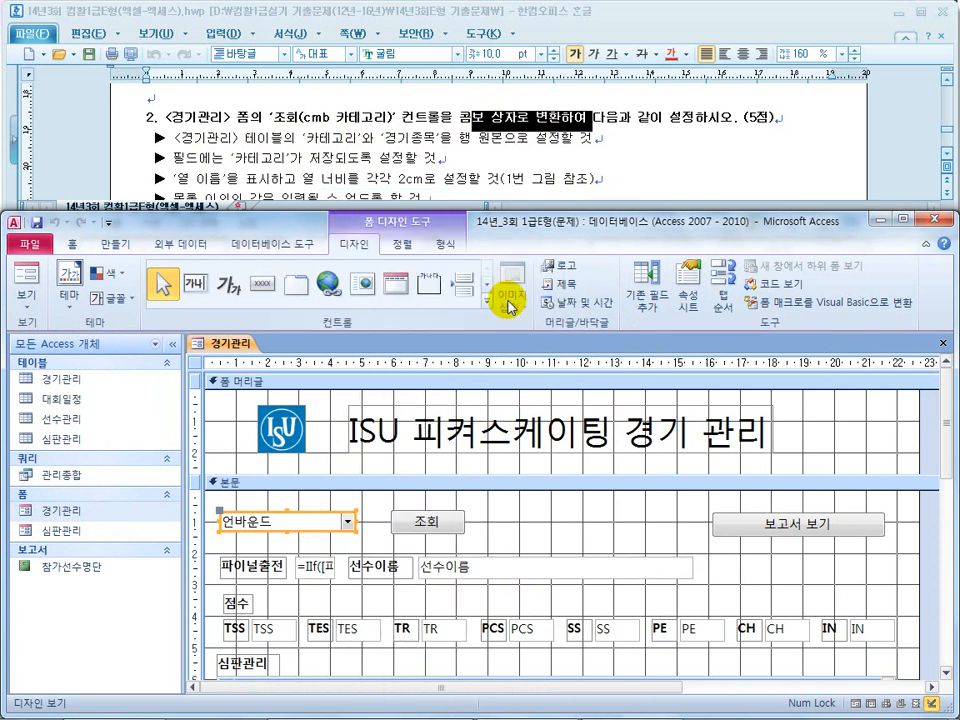
Step: Open the data properties of the cmb카테고리 combo box, check 행 원본 유형, and start the query builder for 행 원본
right_click(345, 524)
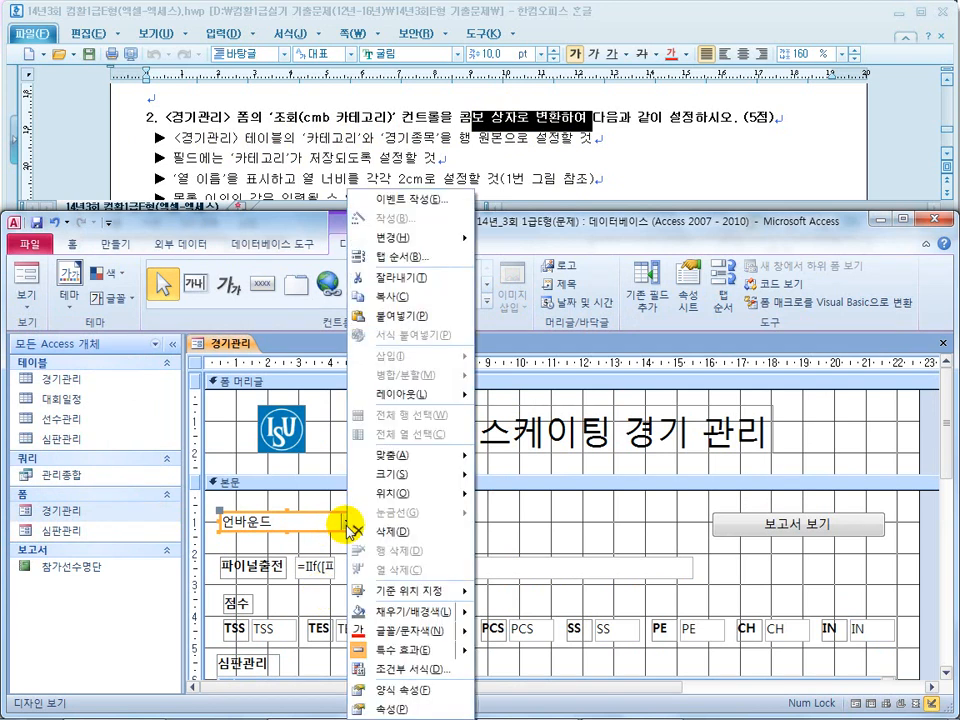
left_click(384, 709)
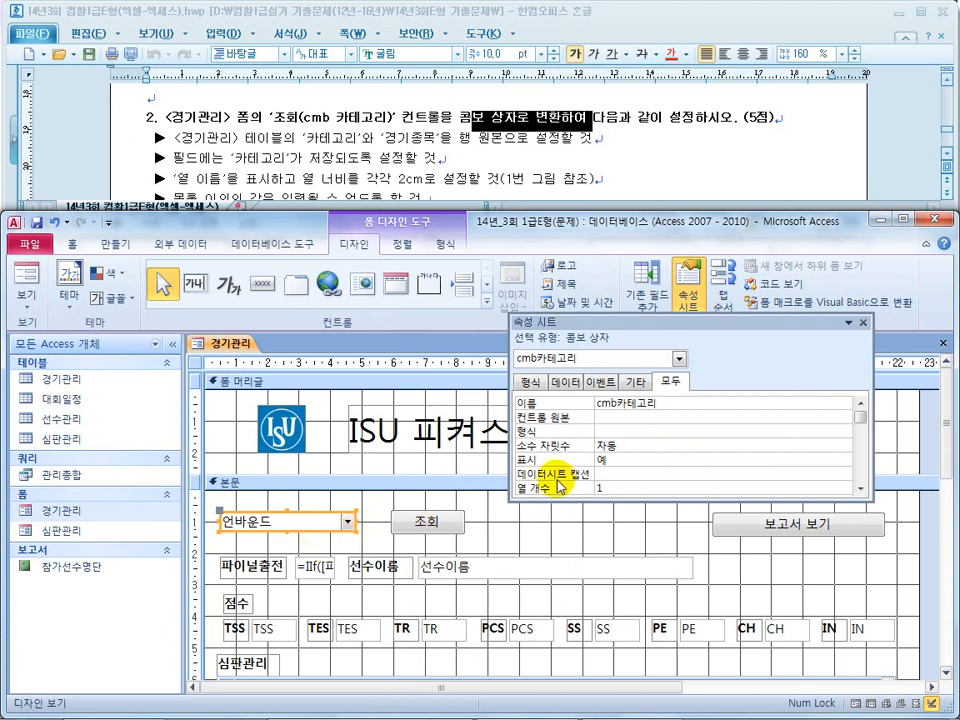
left_click(568, 382)
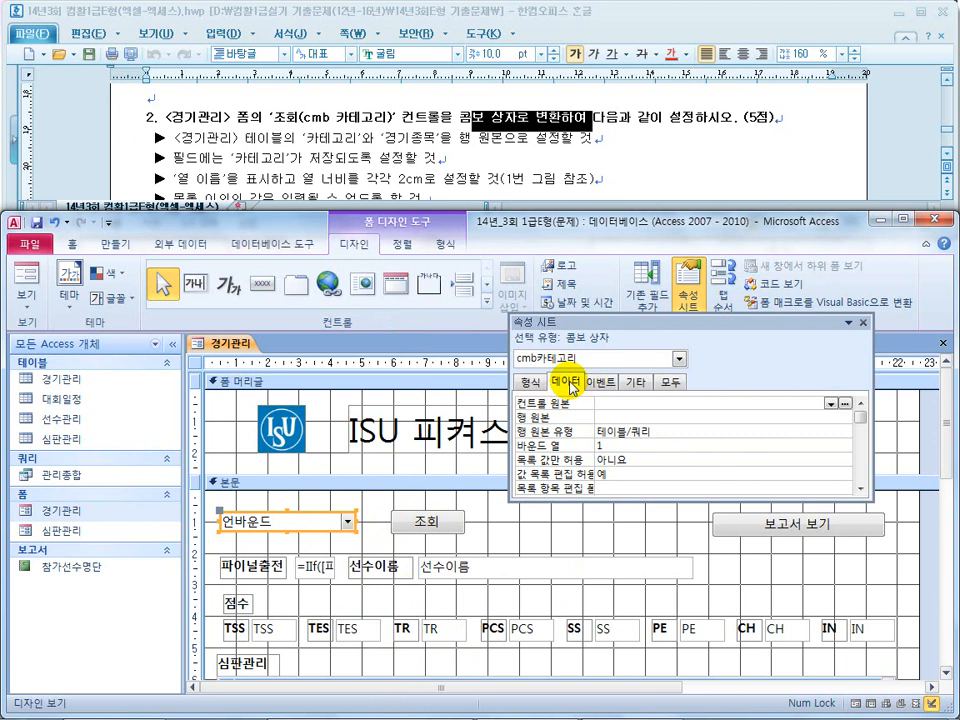
left_click(626, 431)
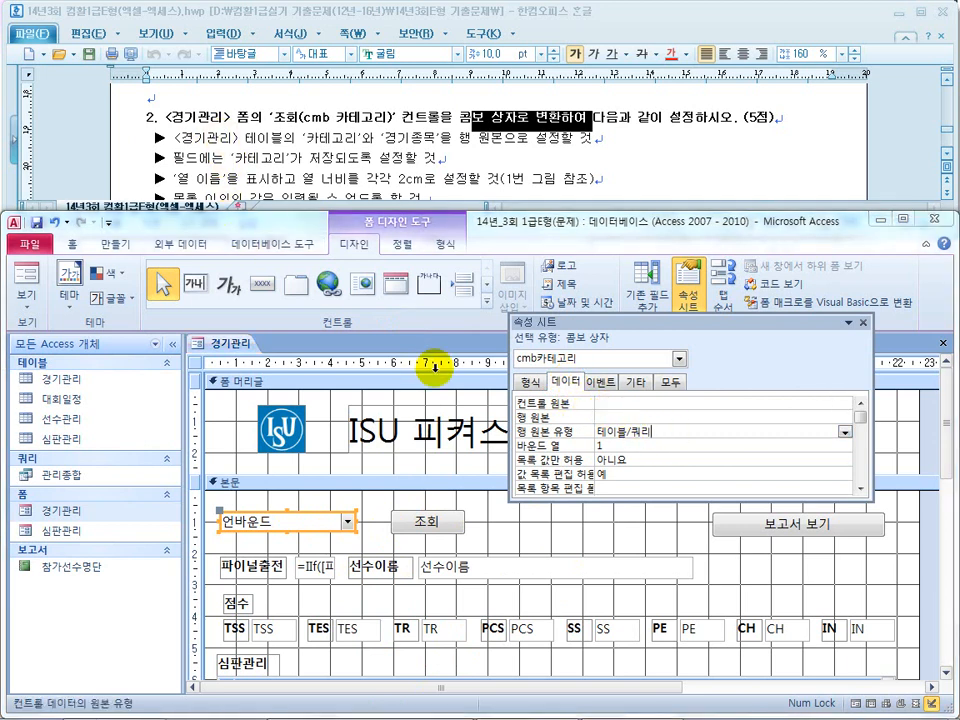
left_click(636, 419)
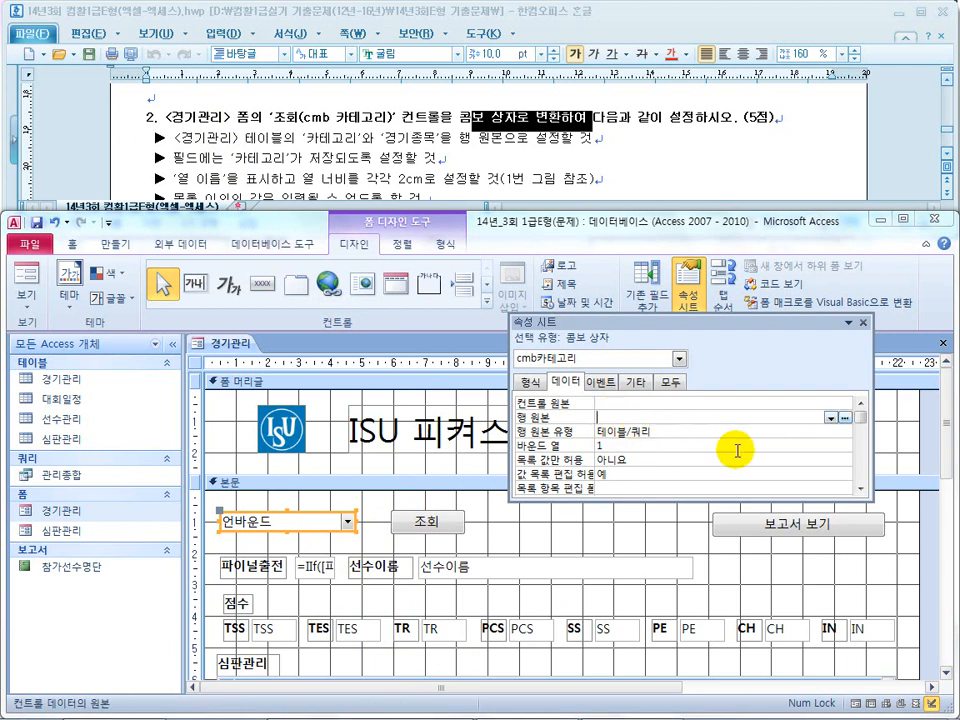
left_click(846, 421)
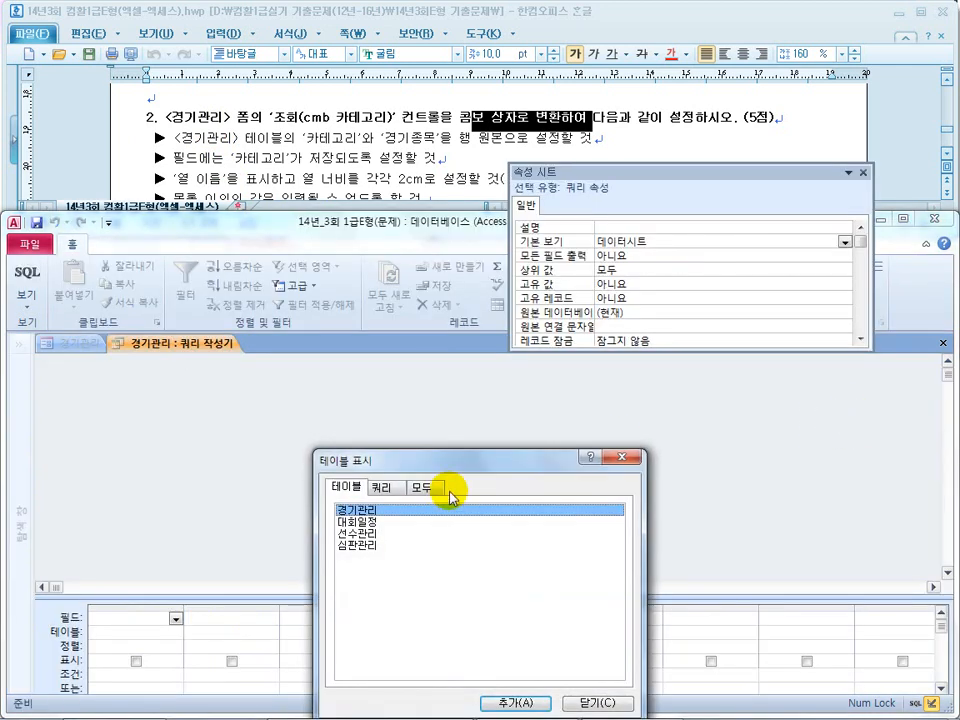
Step: Add the 경기관리 table to the query builder and include the 카테고리 and 경기종목 fields in the grid
double_click(366, 512)
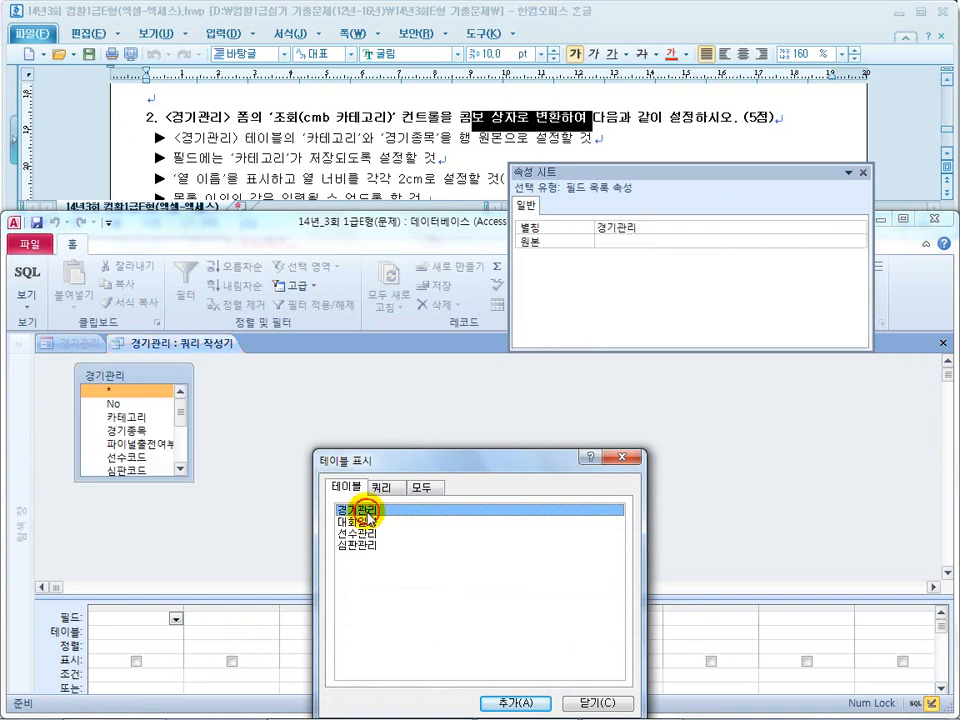
left_click(592, 703)
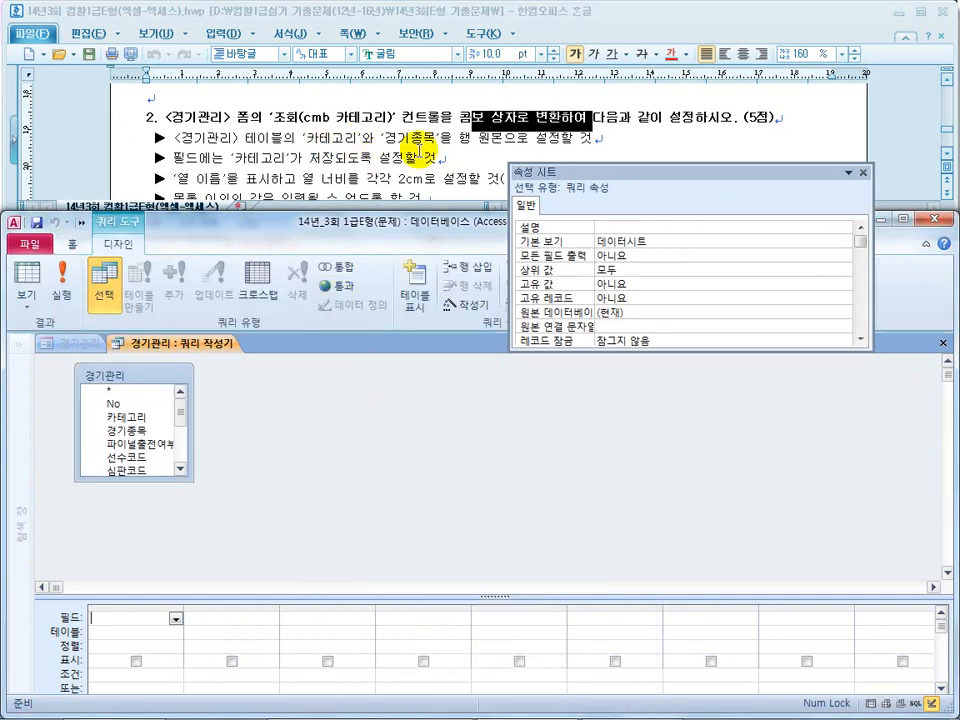
double_click(144, 420)
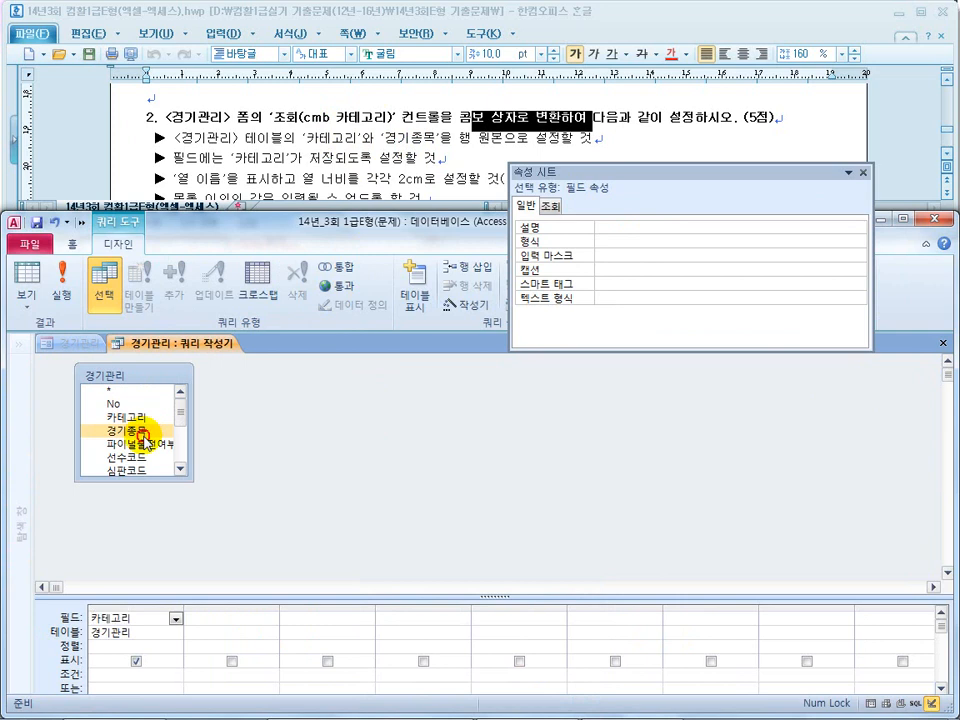
double_click(143, 430)
Step: Highlight the row source wording in the exam document, then close the query builder and save its SQL as the combo box's 행 원본
left_click_drag(478, 138, 535, 140)
left_click(853, 280)
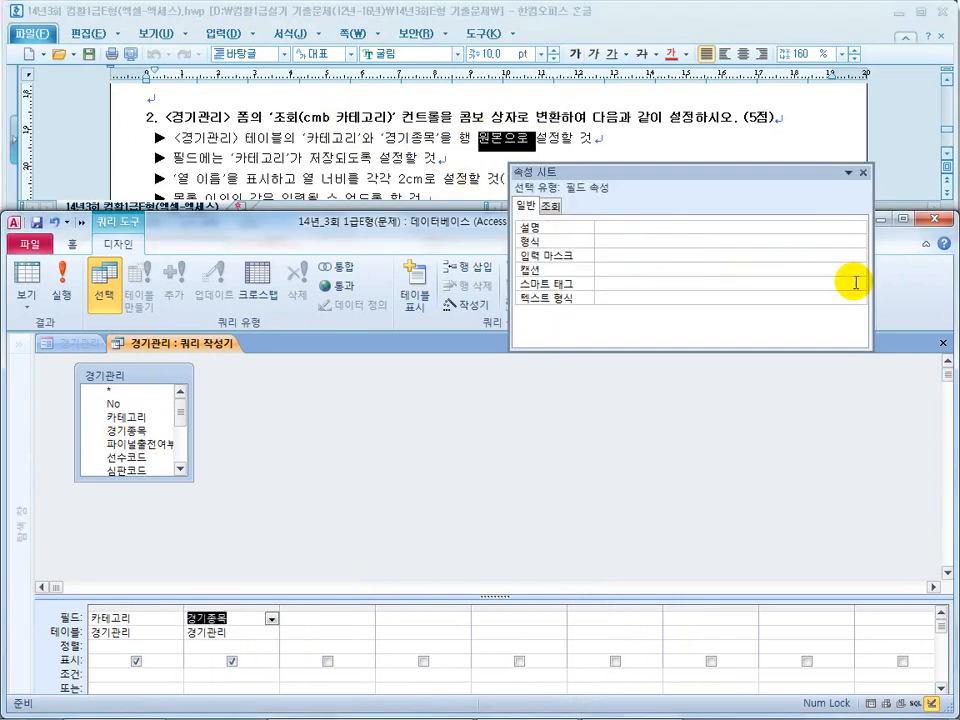
left_click(862, 172)
left_click(842, 279)
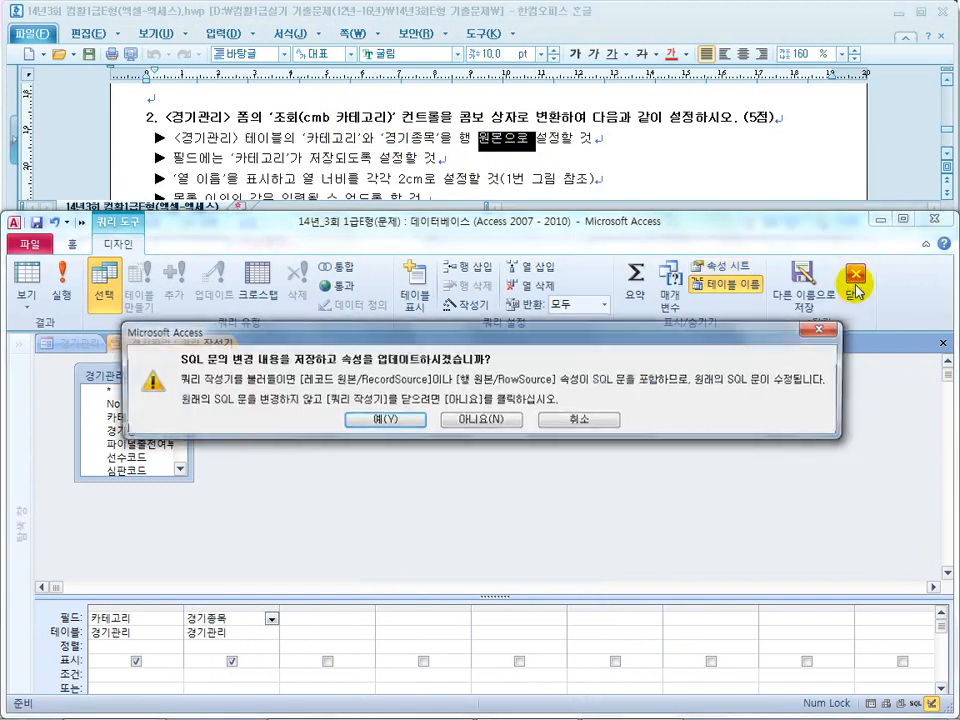
left_click(378, 421)
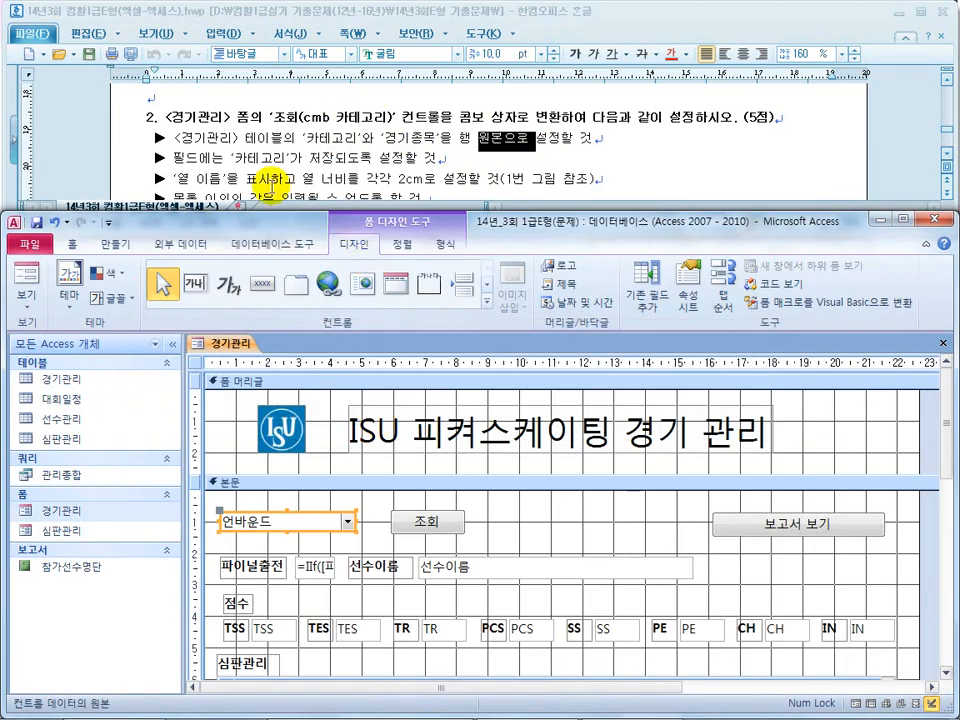
Step: Highlight the 카테고리 storage requirement, reopen the cmb카테고리 properties, enlarge the property sheet and check 행 원본 against 바운드 열
left_click_drag(238, 158, 336, 158)
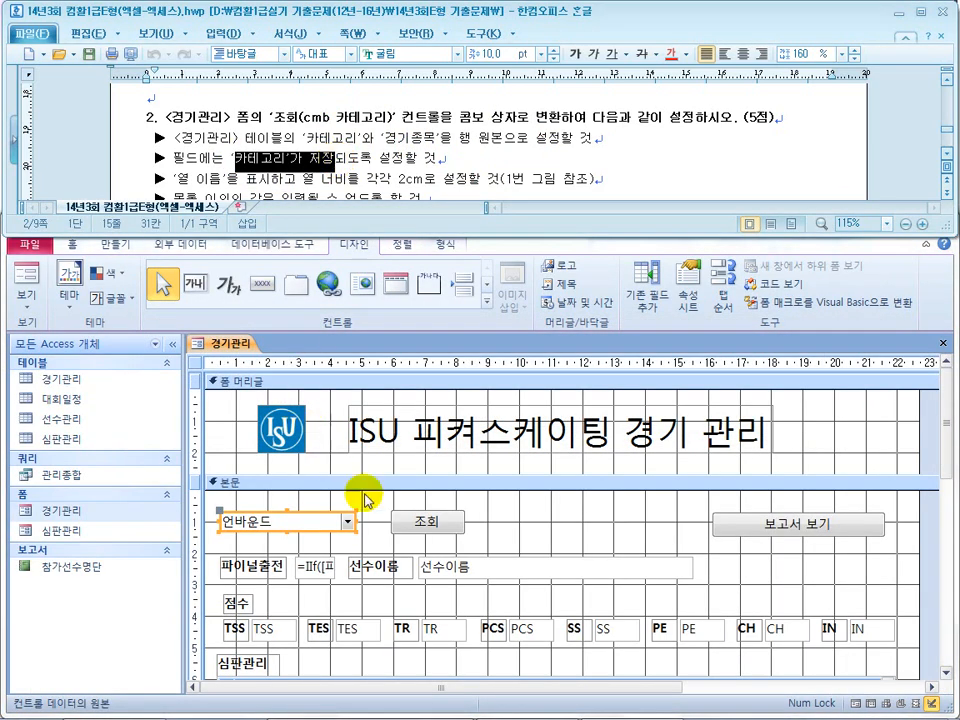
right_click(349, 523)
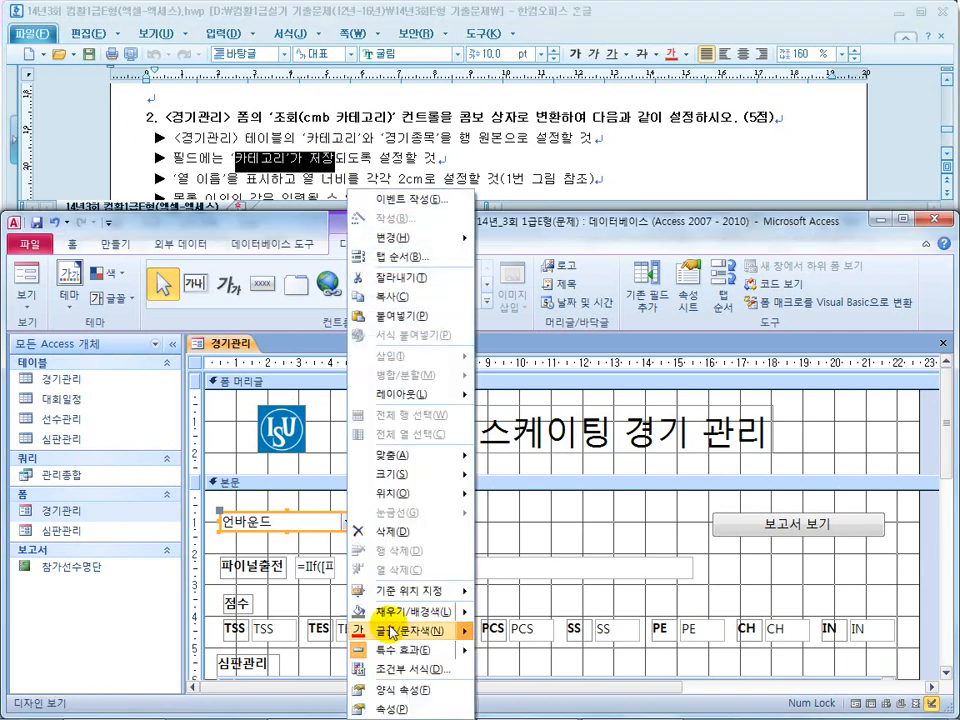
left_click(384, 708)
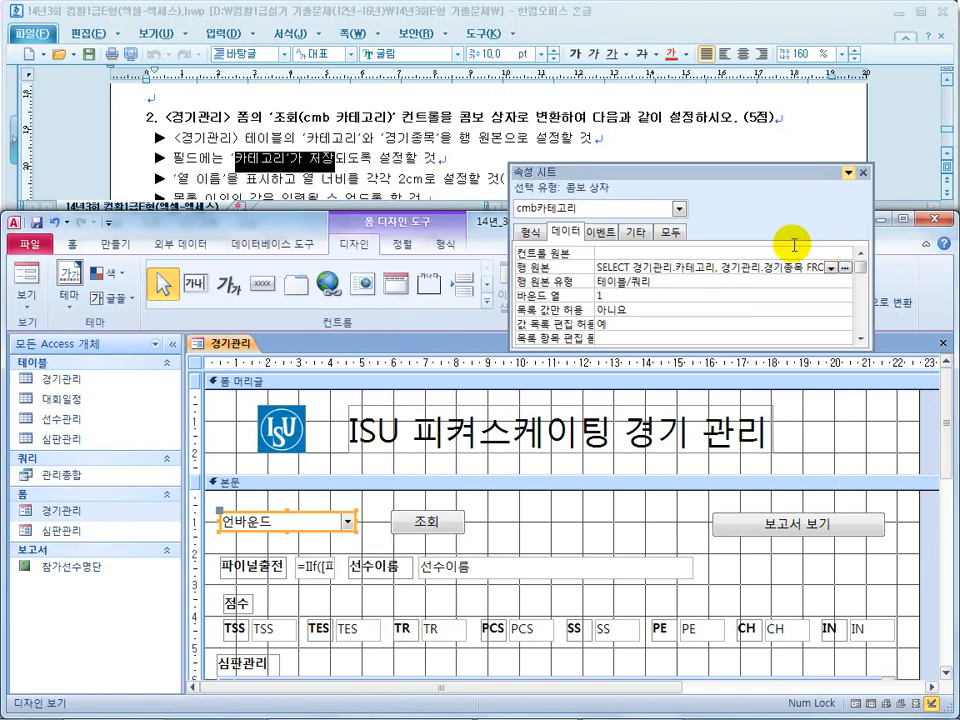
left_click_drag(509, 300, 444, 302)
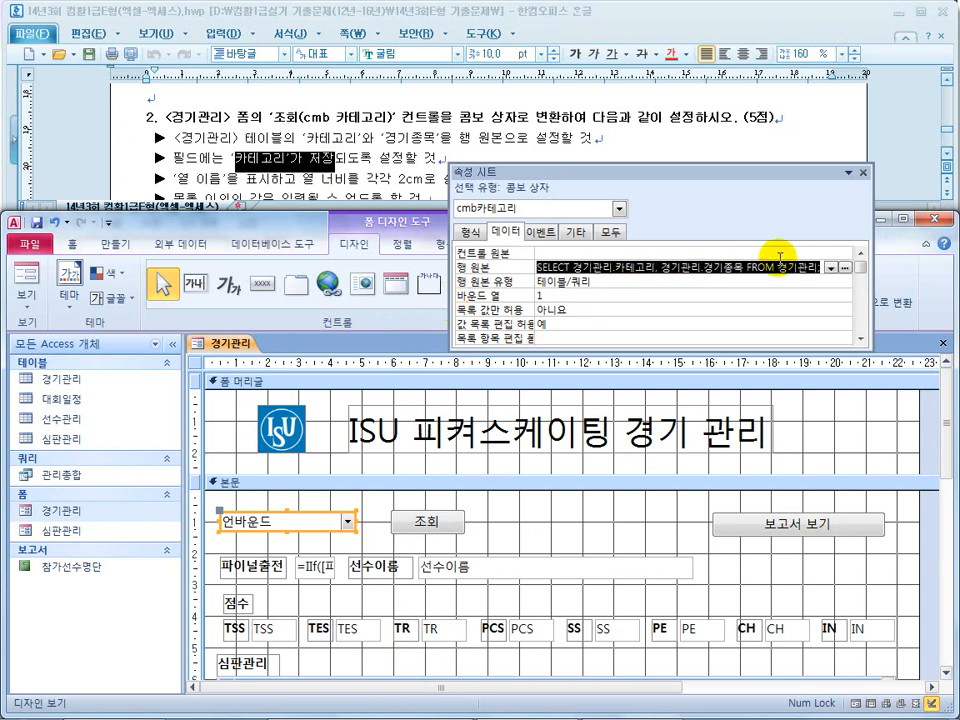
left_click(723, 268)
left_click(626, 268)
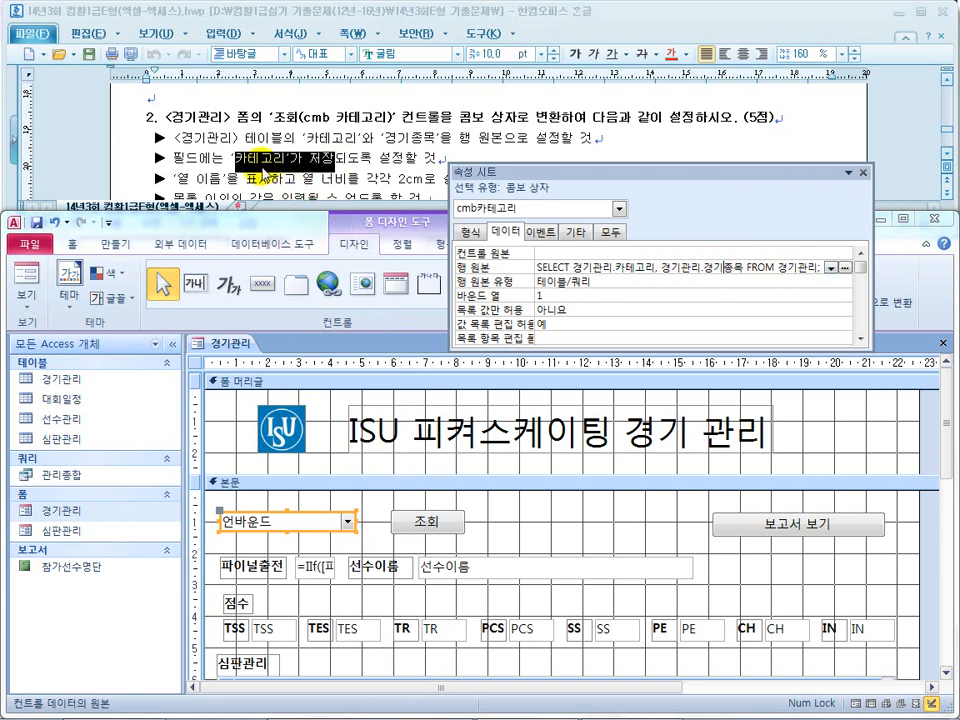
left_click_drag(524, 185, 520, 238)
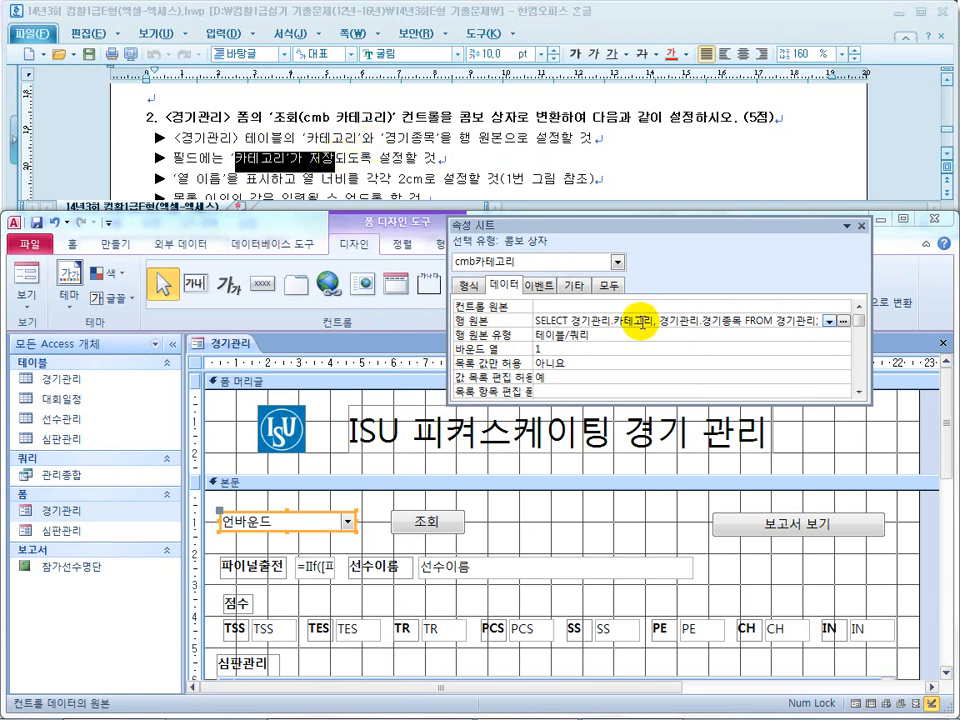
left_click(524, 350)
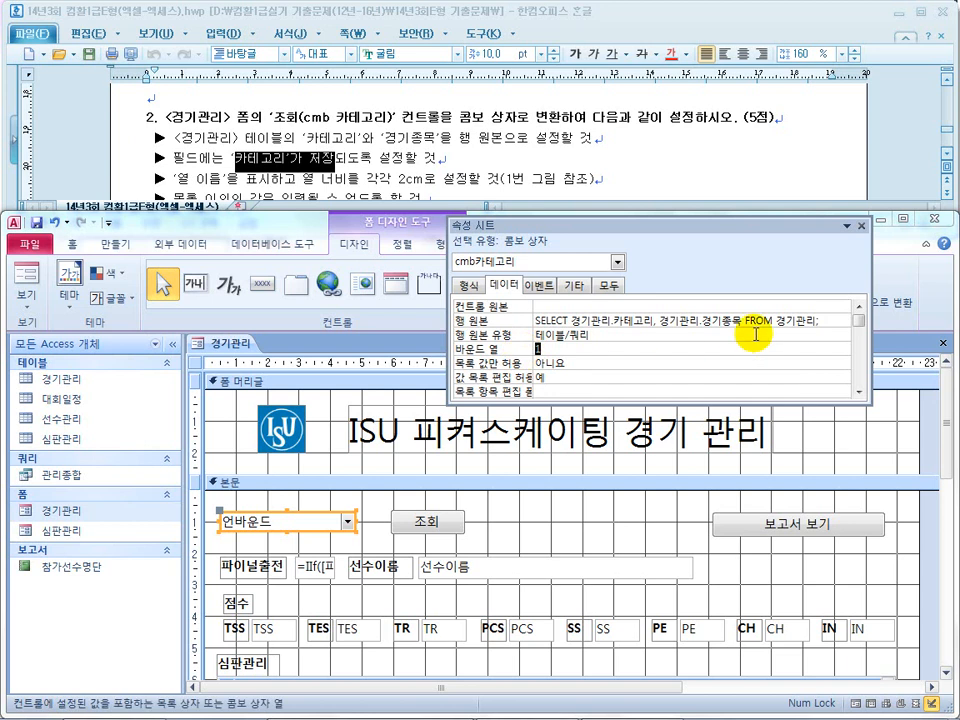
left_click_drag(642, 403, 648, 481)
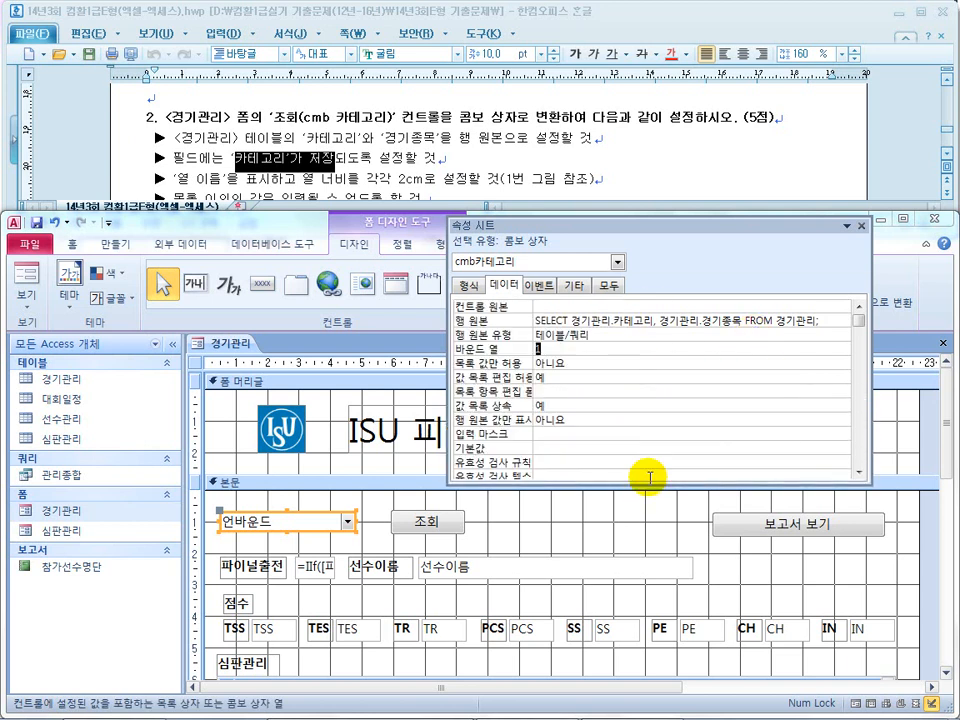
left_click(628, 322)
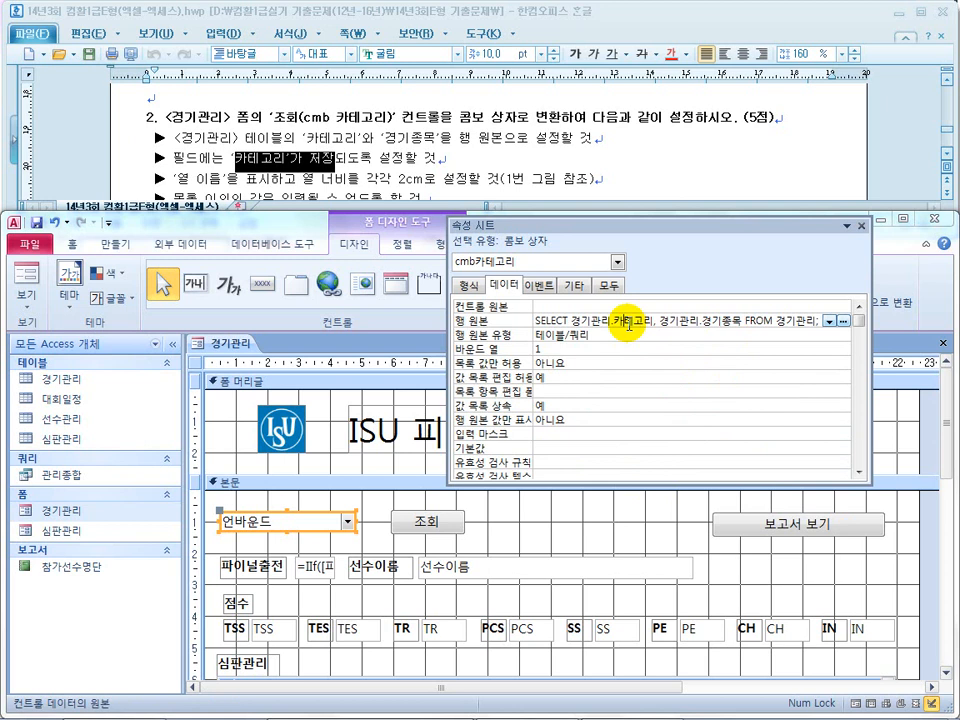
Step: Highlight the column name and 2cm column width requirements in the exam document, extend the property sheet and recheck 바운드 열
left_click_drag(196, 181, 284, 182)
left_click_drag(347, 181, 437, 180)
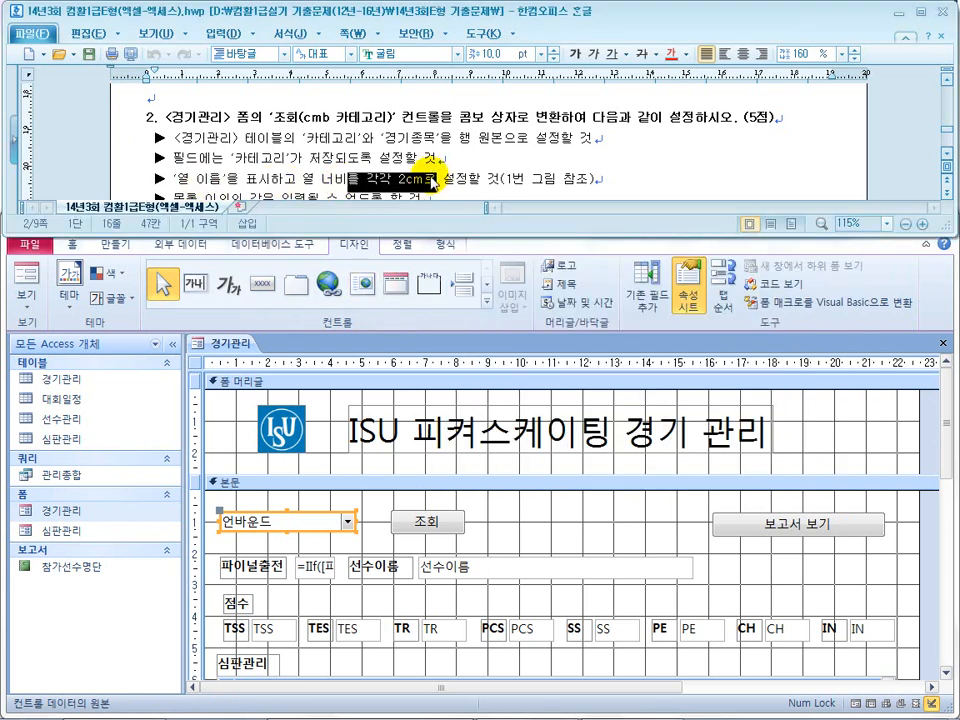
left_click(349, 525)
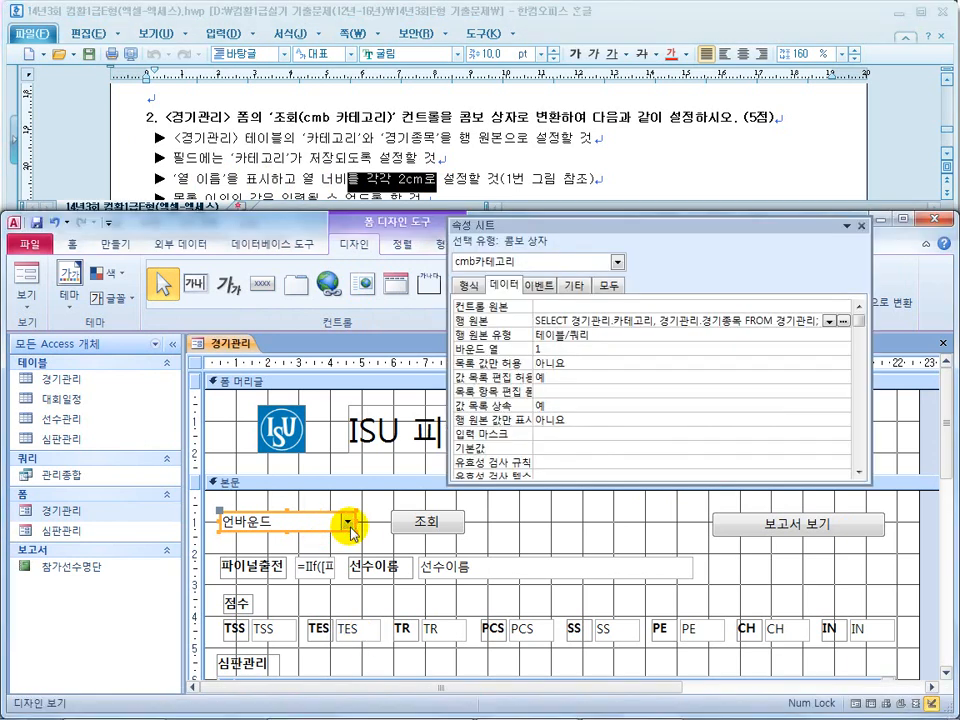
left_click_drag(577, 479, 581, 645)
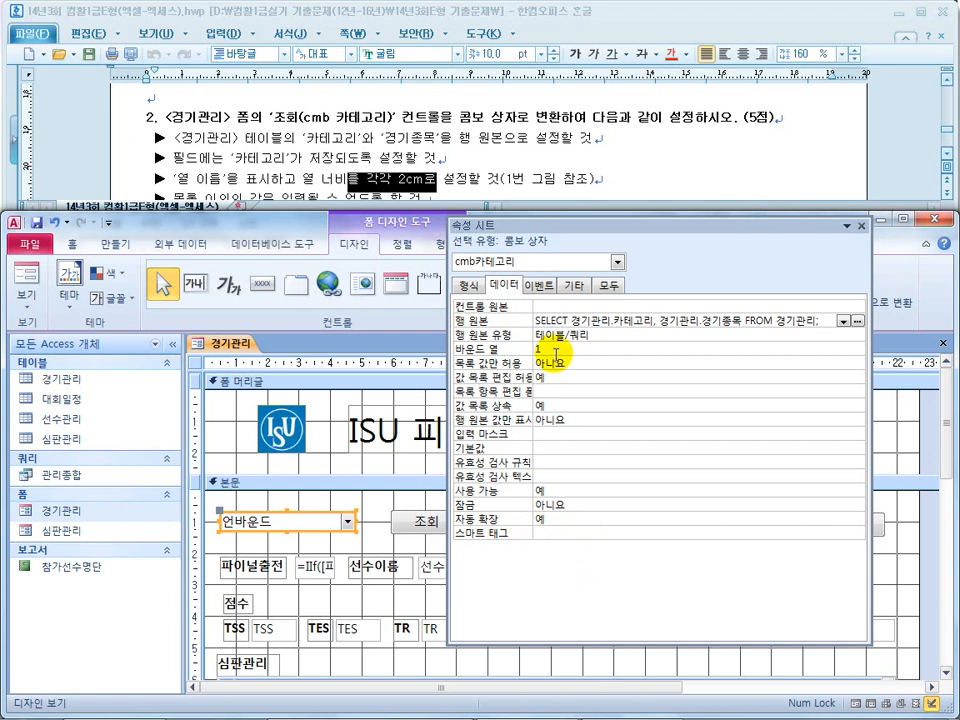
left_click(555, 350)
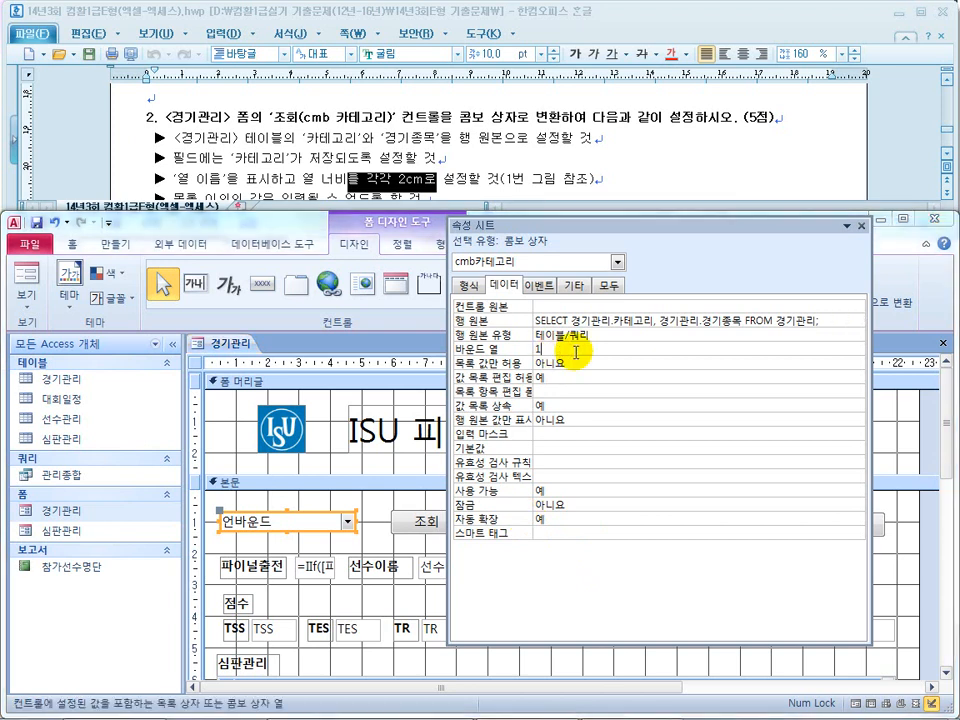
Step: In the cmb카테고리 format properties, set 열 개수 to 2 and 열 너비 to 2cm;2cm
left_click(468, 285)
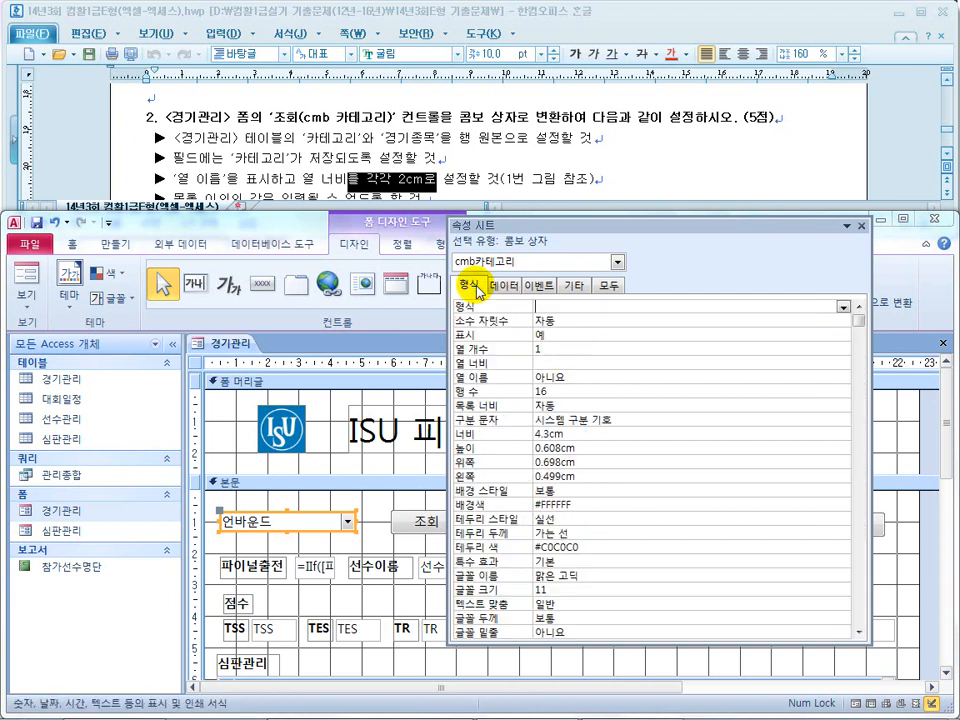
left_click_drag(555, 350, 514, 350)
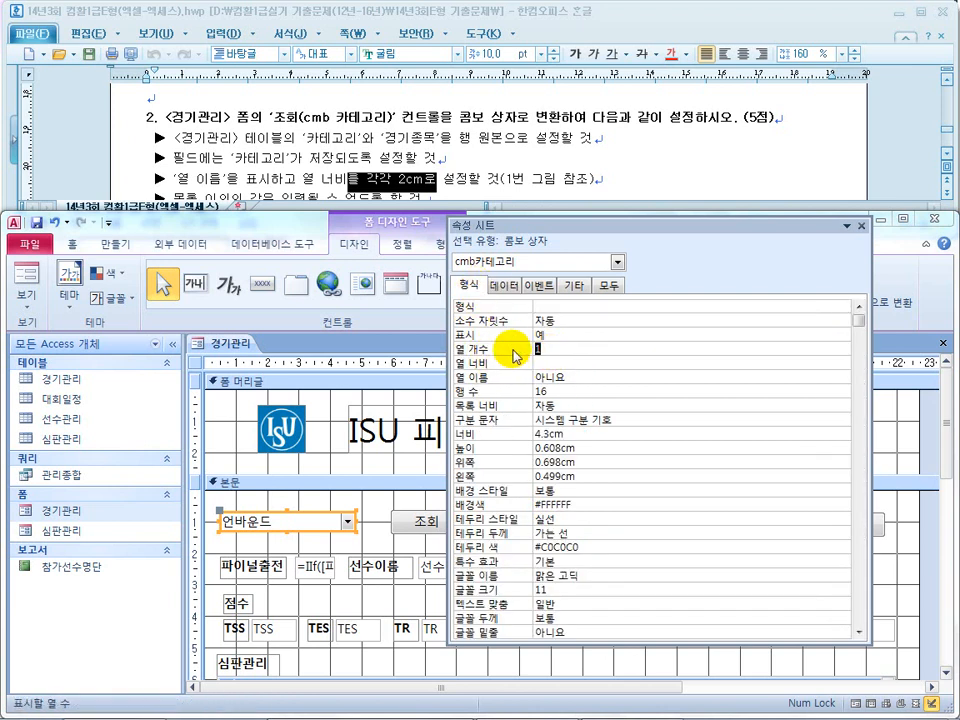
type("2")
key("Return")
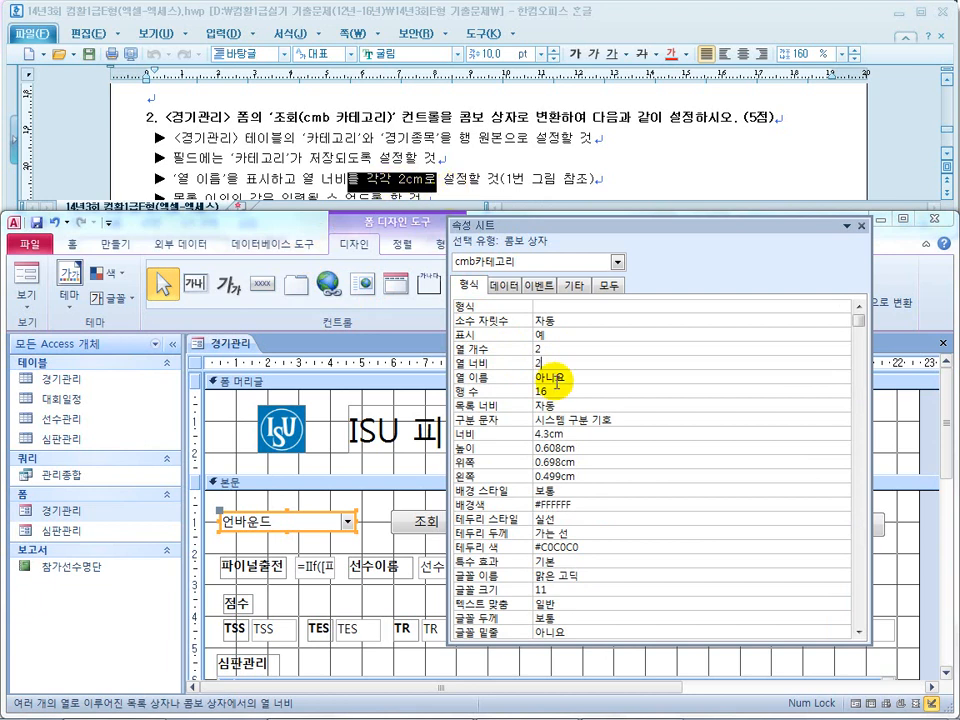
key("Return")
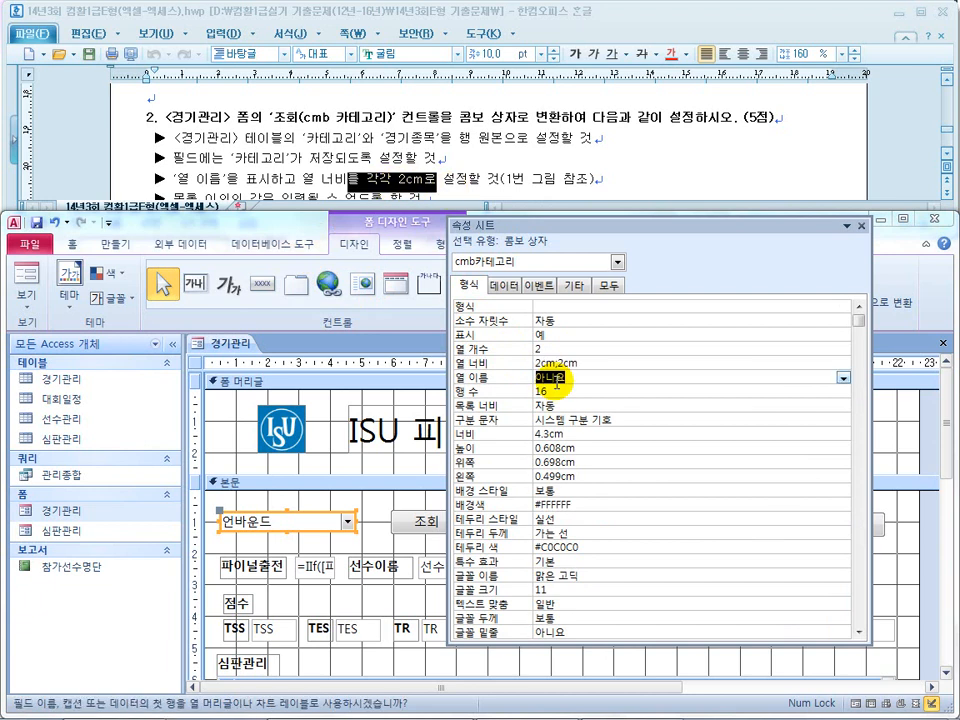
left_click(591, 365)
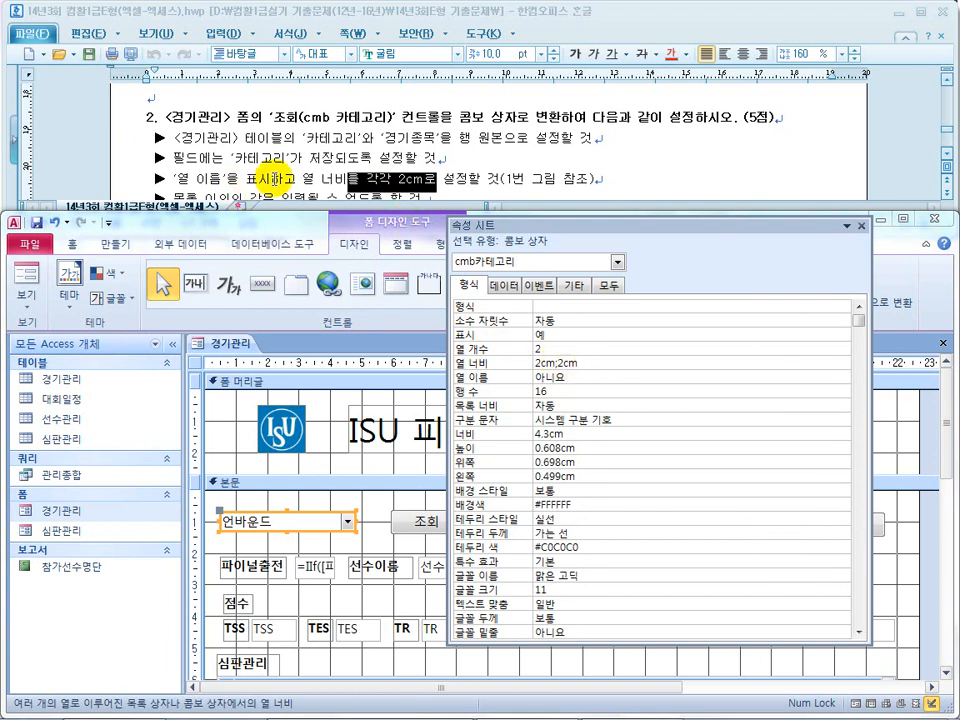
Step: Check the 열 이름 property, switch the 경기관리 form to form view and expand the cmb카테고리 list
left_click(573, 378)
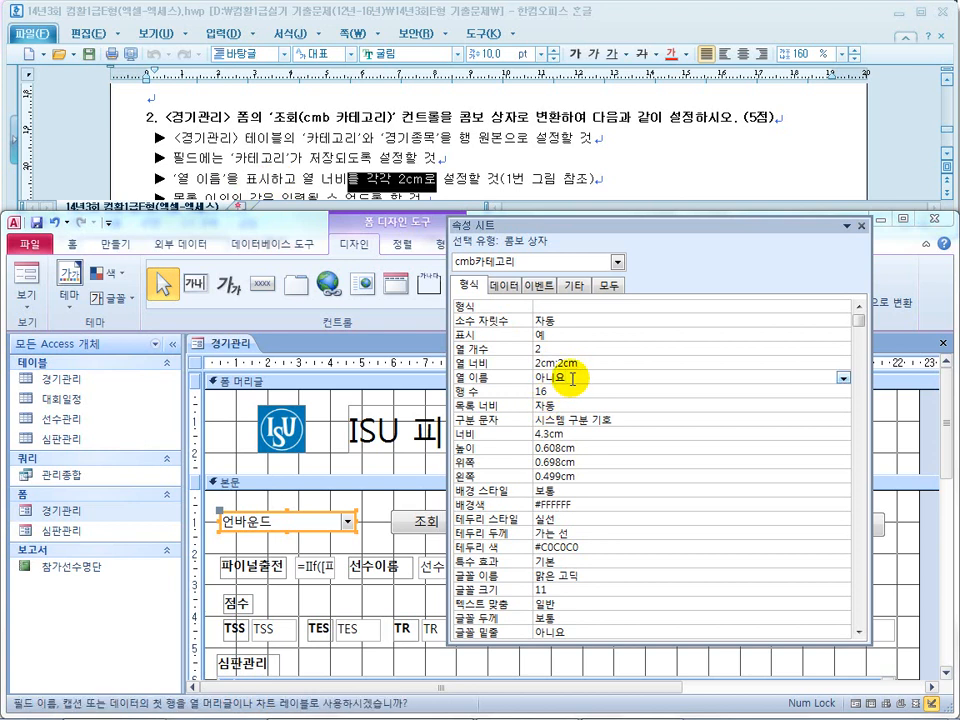
left_click(24, 278)
left_click(344, 469)
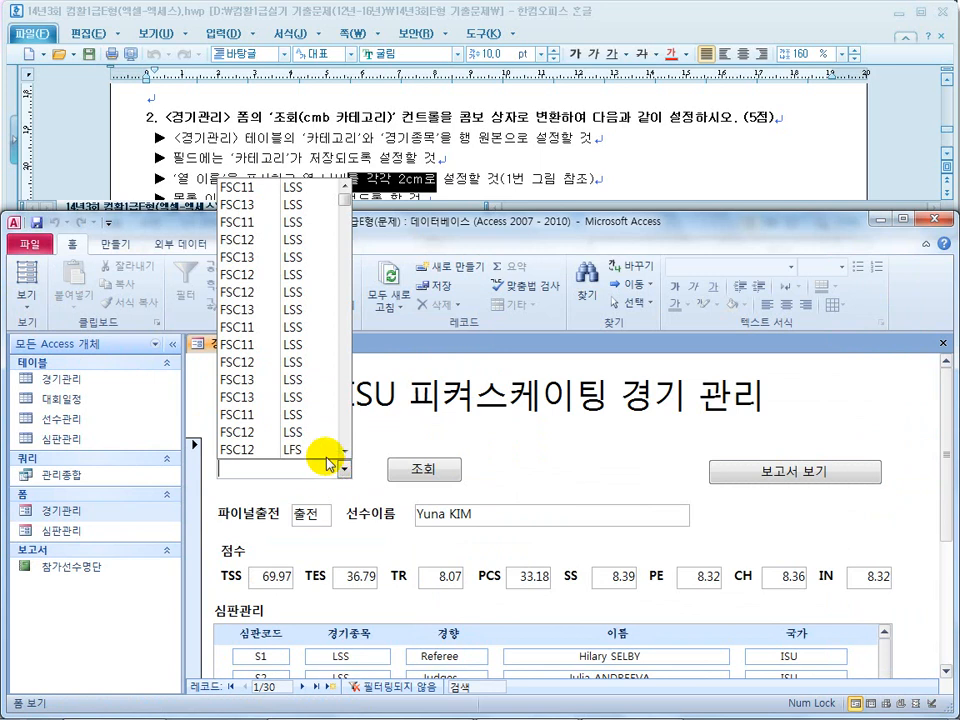
Step: Examine the exam document's sample form picture for the combo list's column headings and reread the '열 이름' display requirement
left_click(227, 108)
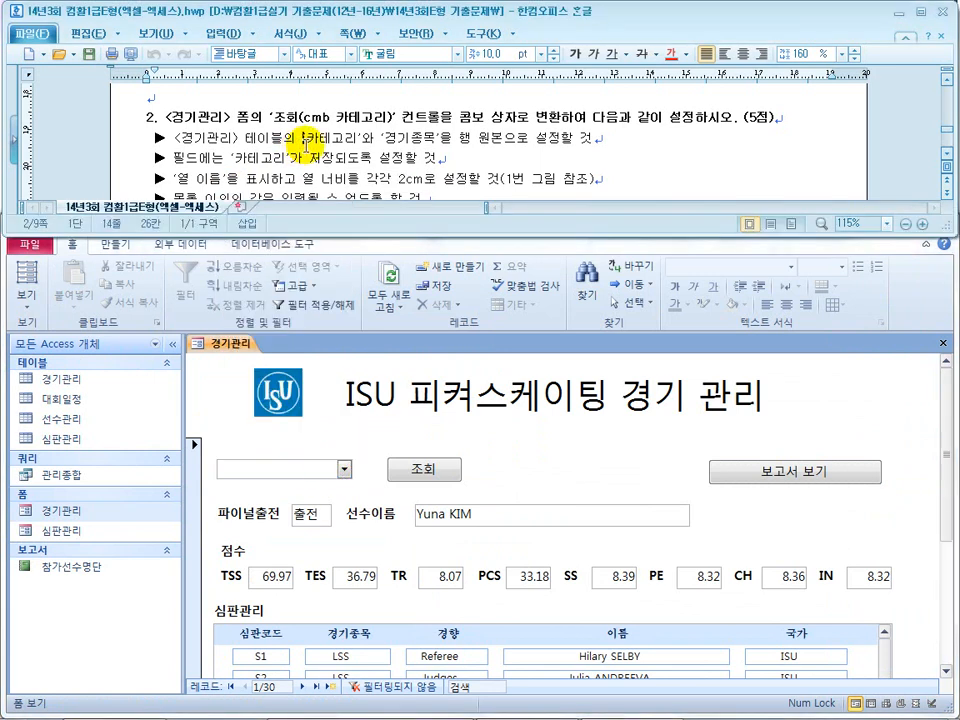
scroll(300, 140, "down", 10)
scroll(307, 146, "up", 10)
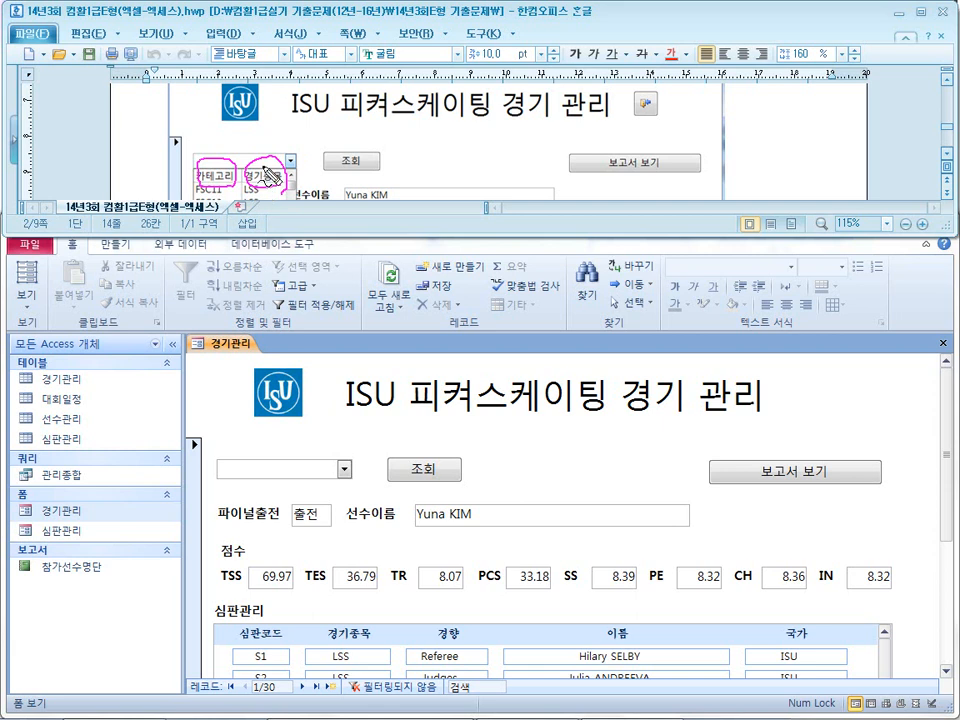
scroll(263, 172, "up", 3)
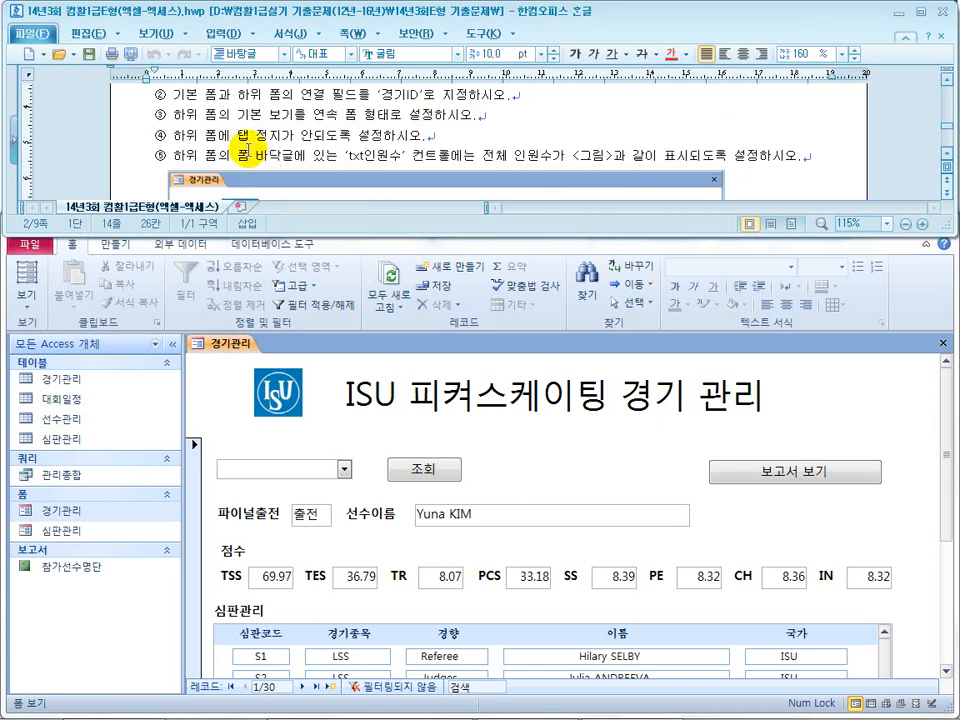
scroll(258, 160, "down", 10)
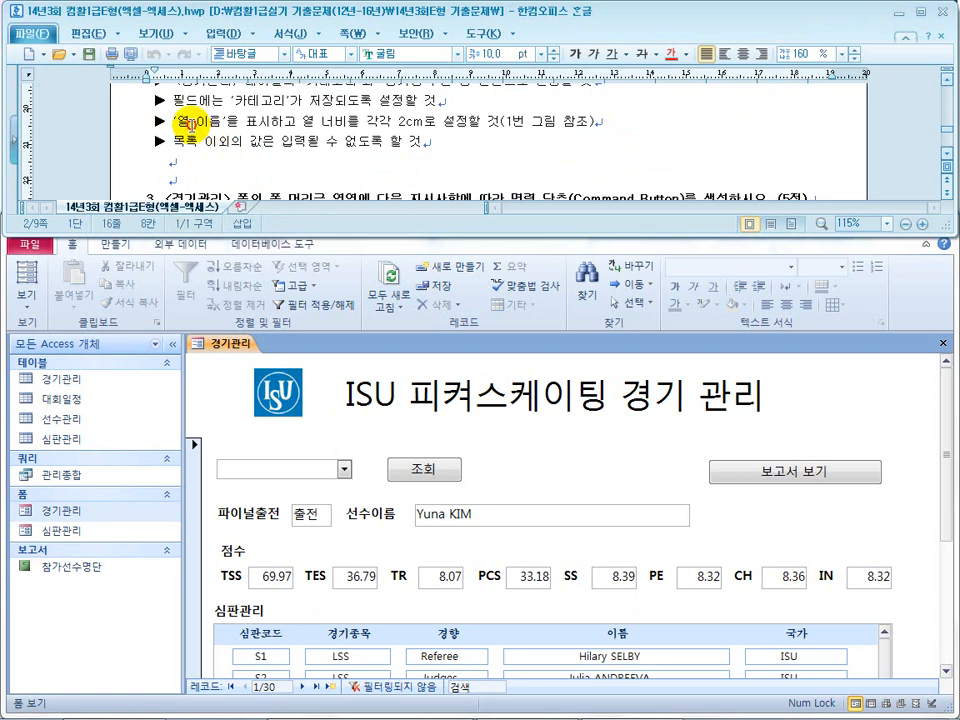
left_click_drag(190, 122, 297, 124)
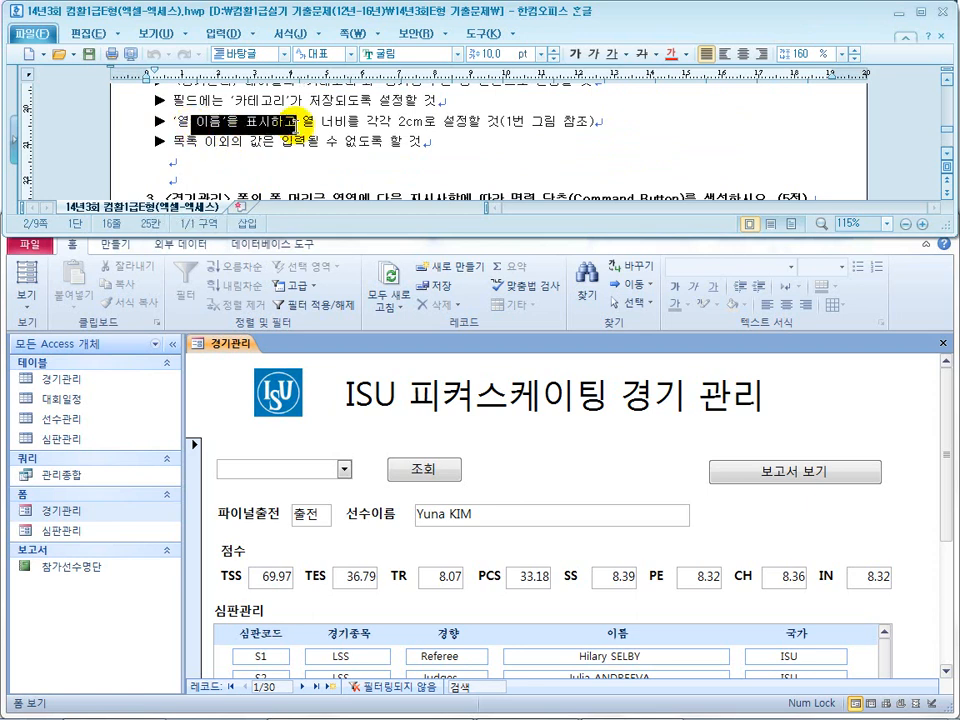
scroll(297, 124, "down", 10)
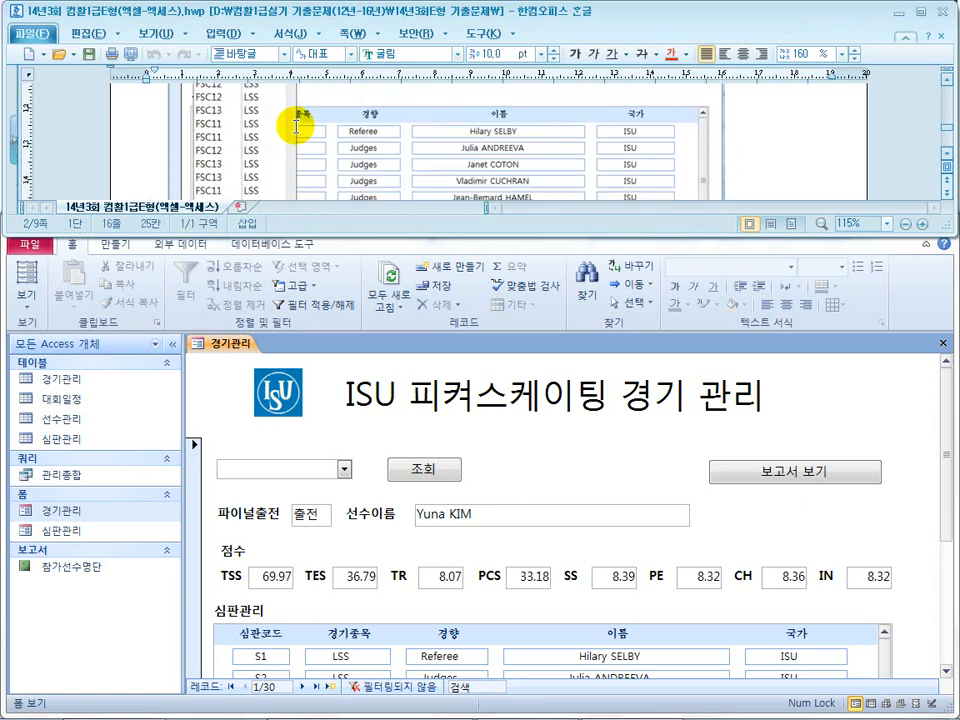
scroll(296, 128, "up", 3)
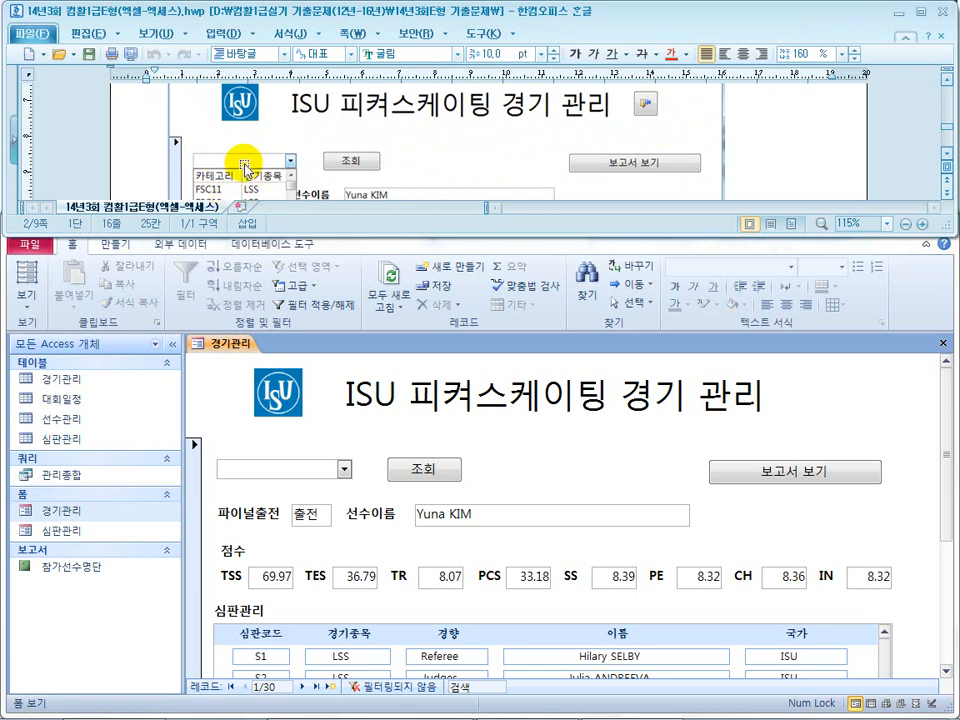
left_click(149, 165)
scroll(149, 165, "down", 10)
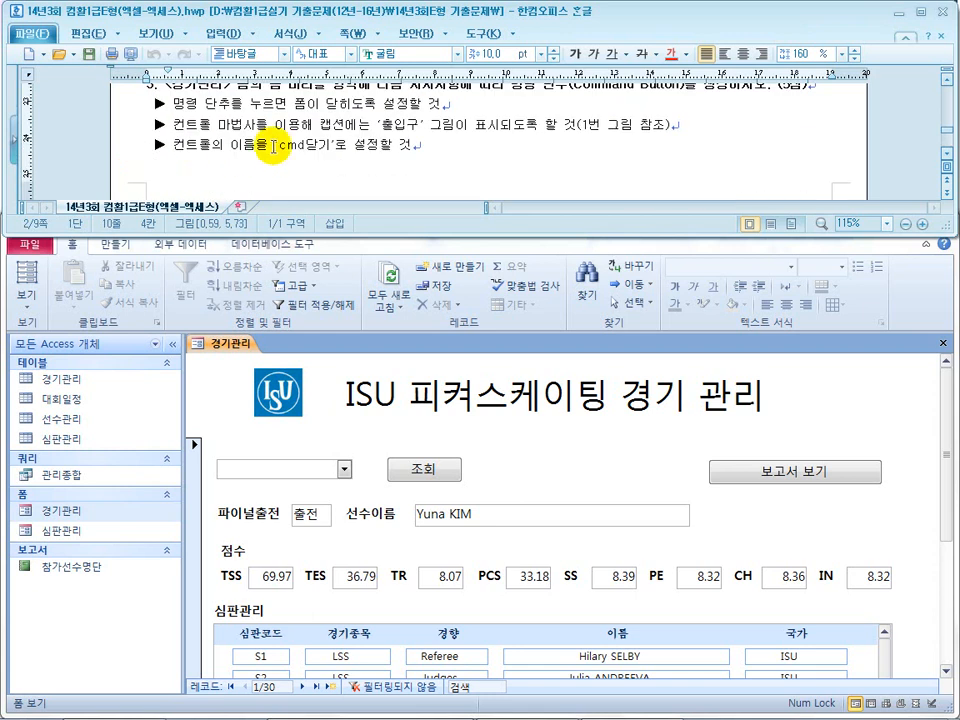
scroll(250, 140, "up", 5)
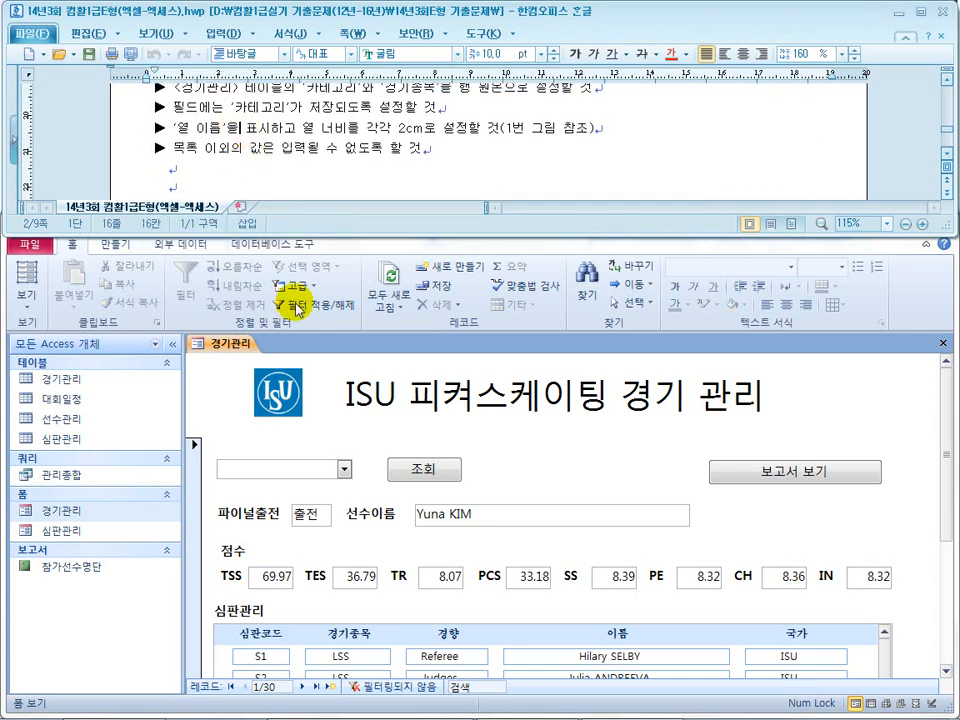
Step: Return the 경기관리 form to design view and set the 열 이름 property of cmb카테고리 to 예
left_click(129, 352)
left_click(27, 298)
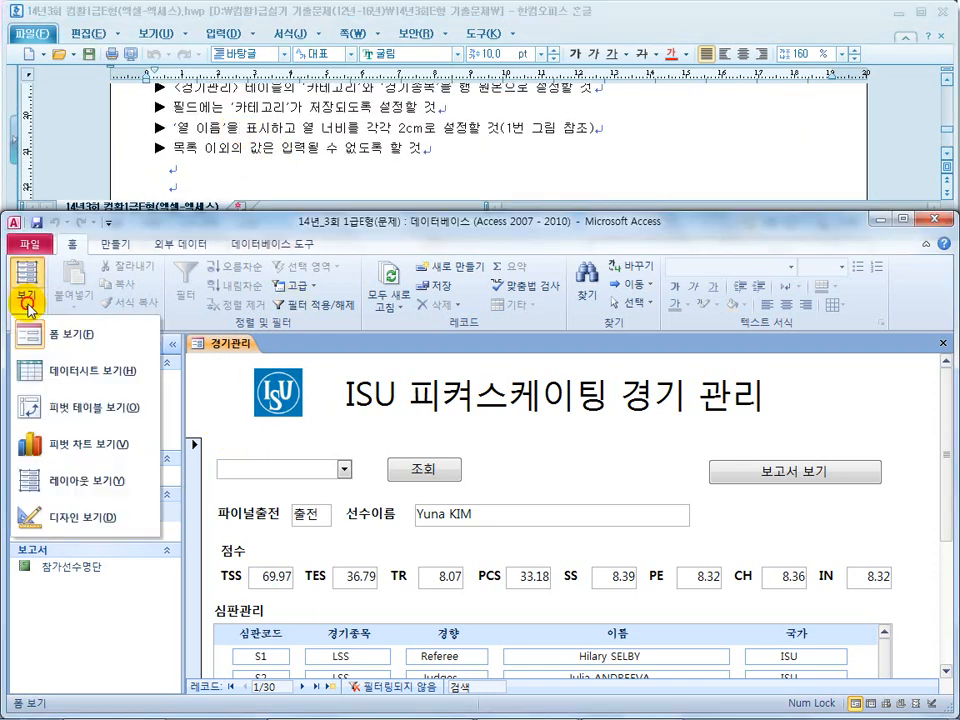
left_click(30, 518)
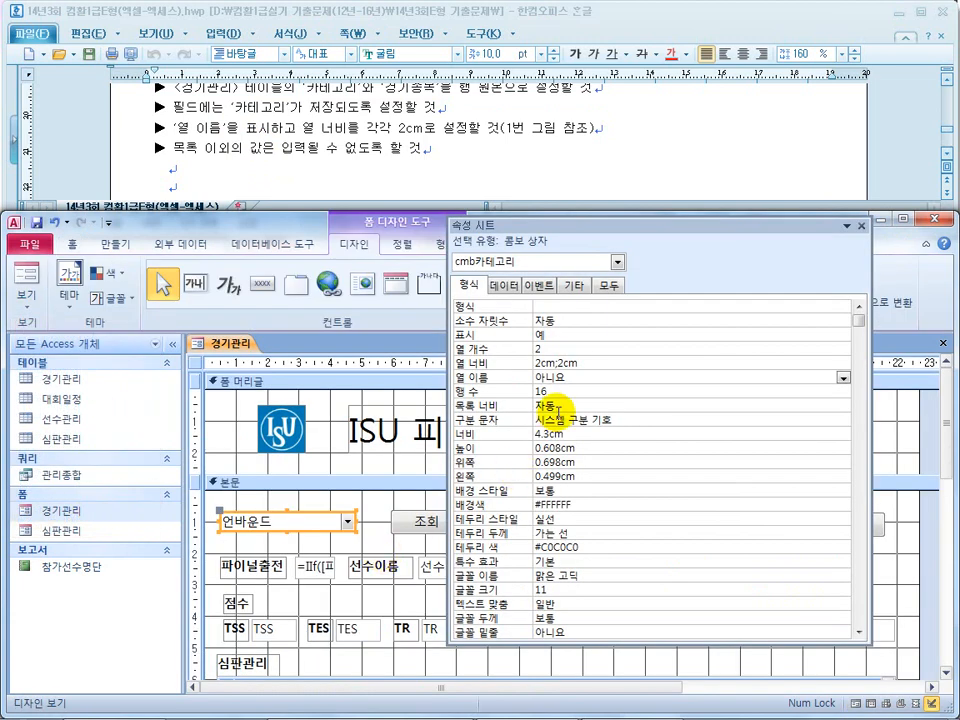
double_click(568, 376)
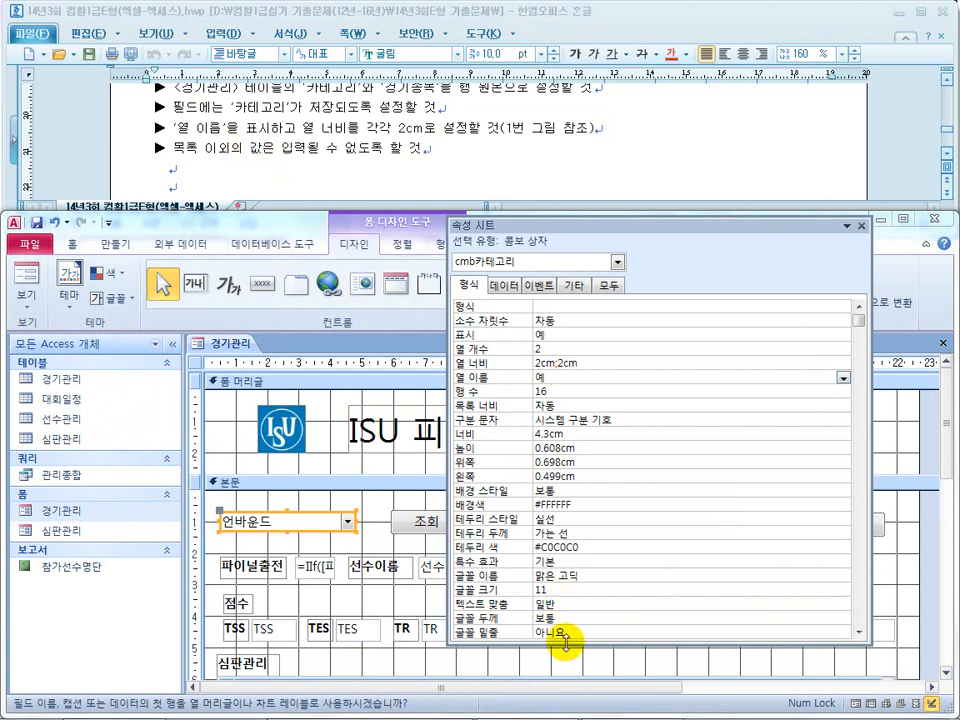
Step: In the data properties of cmb카테고리, set 목록 값만 허용 to 예
left_click_drag(567, 645, 572, 678)
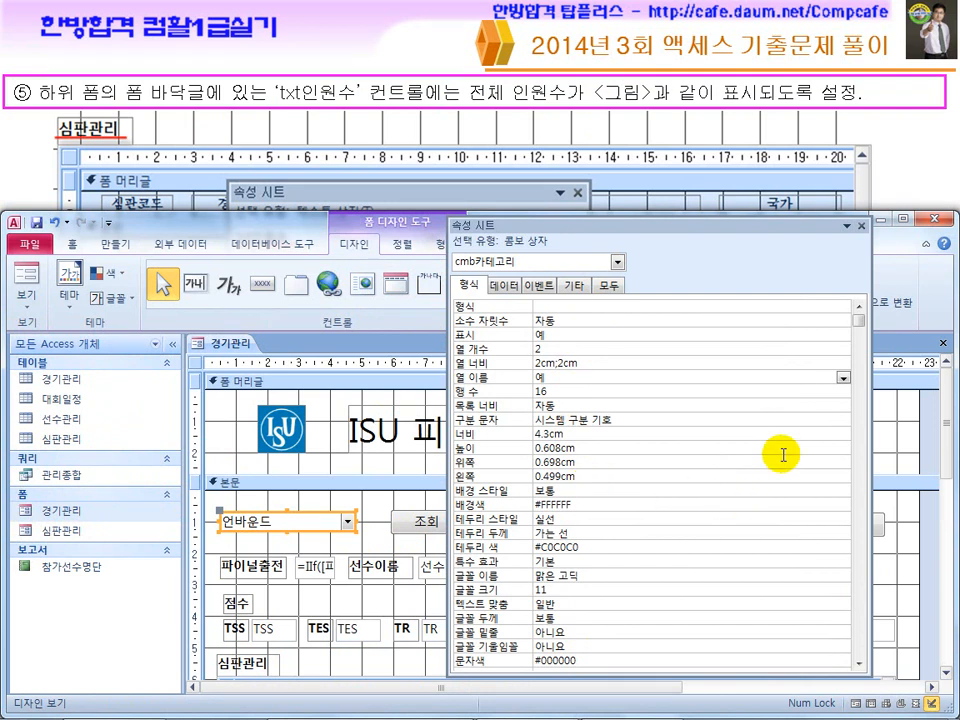
left_click_drag(858, 318, 853, 634)
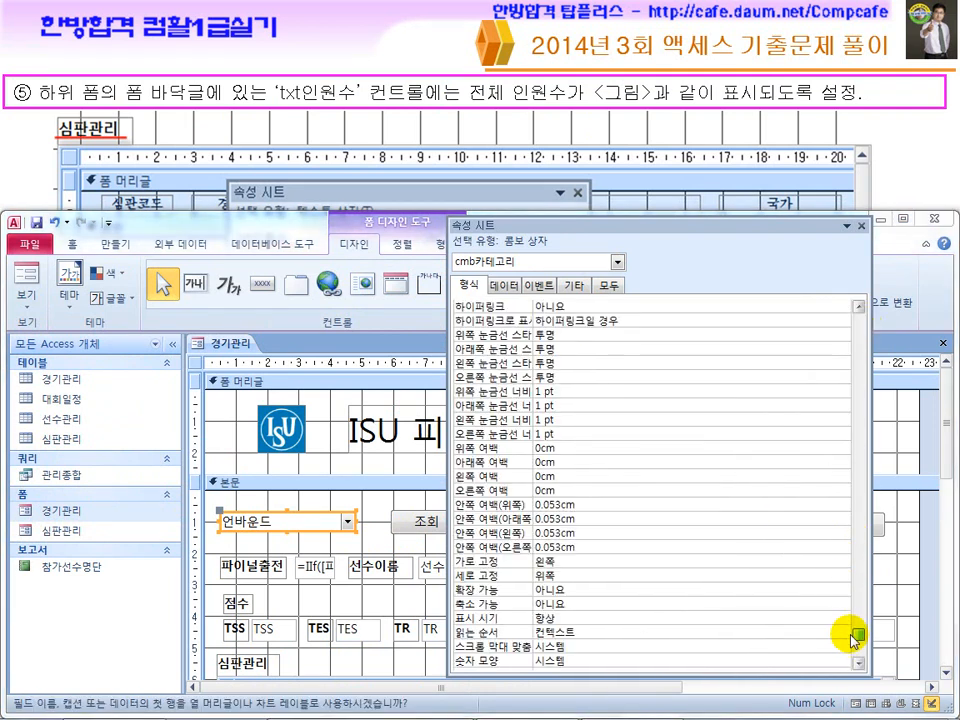
left_click(510, 288)
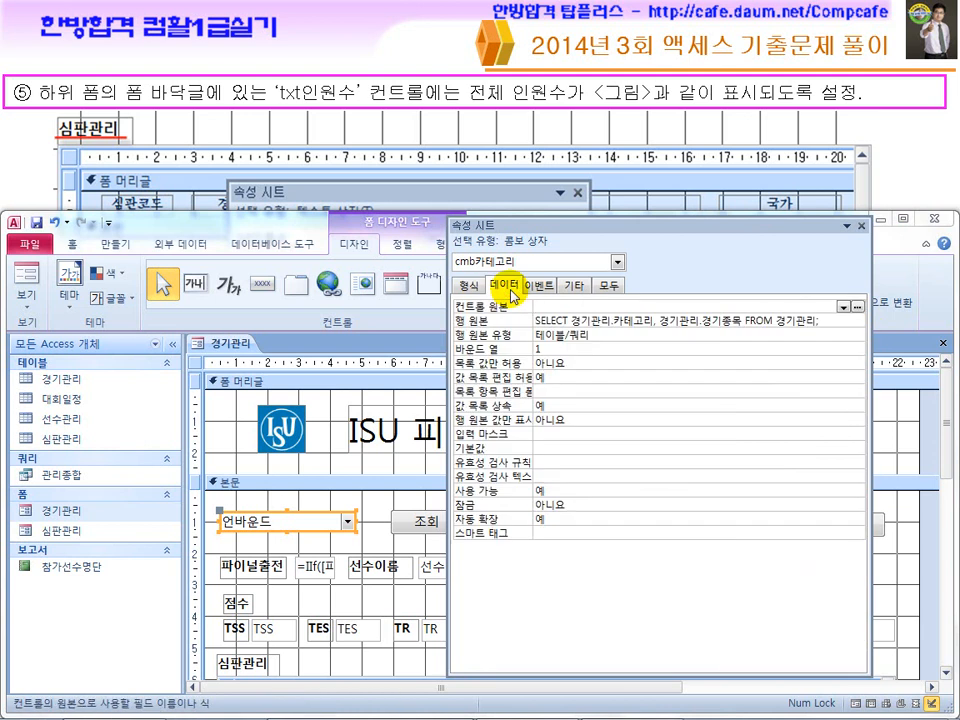
left_click(571, 362)
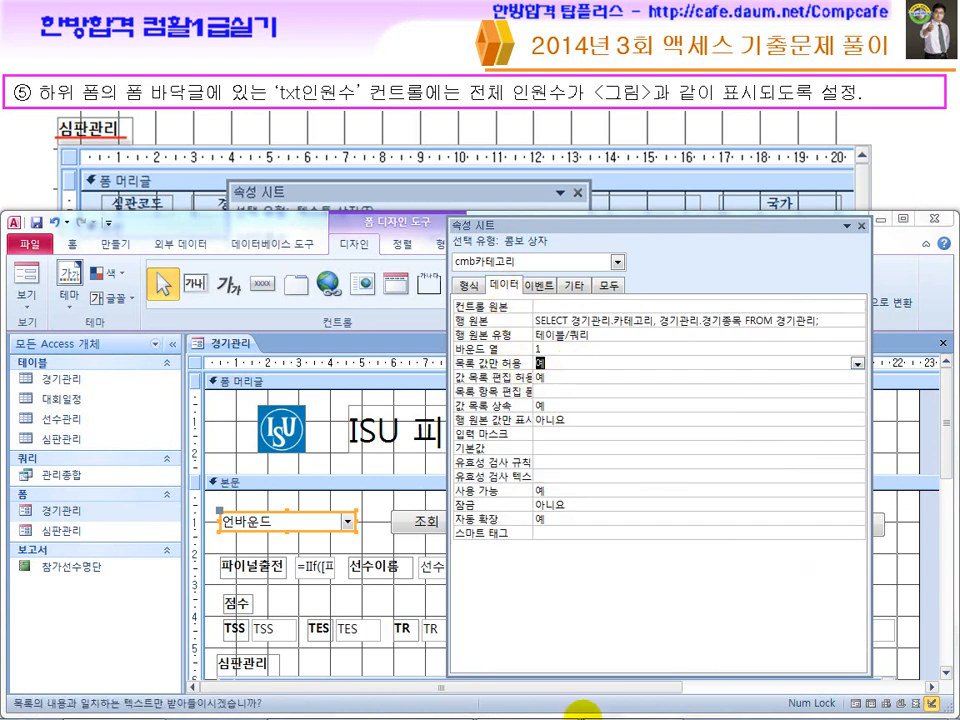
Step: Highlight the exam document's rule against values outside the list, recheck the cmb카테고리 data properties and close the property sheet
left_click(615, 710)
left_click_drag(278, 153, 397, 153)
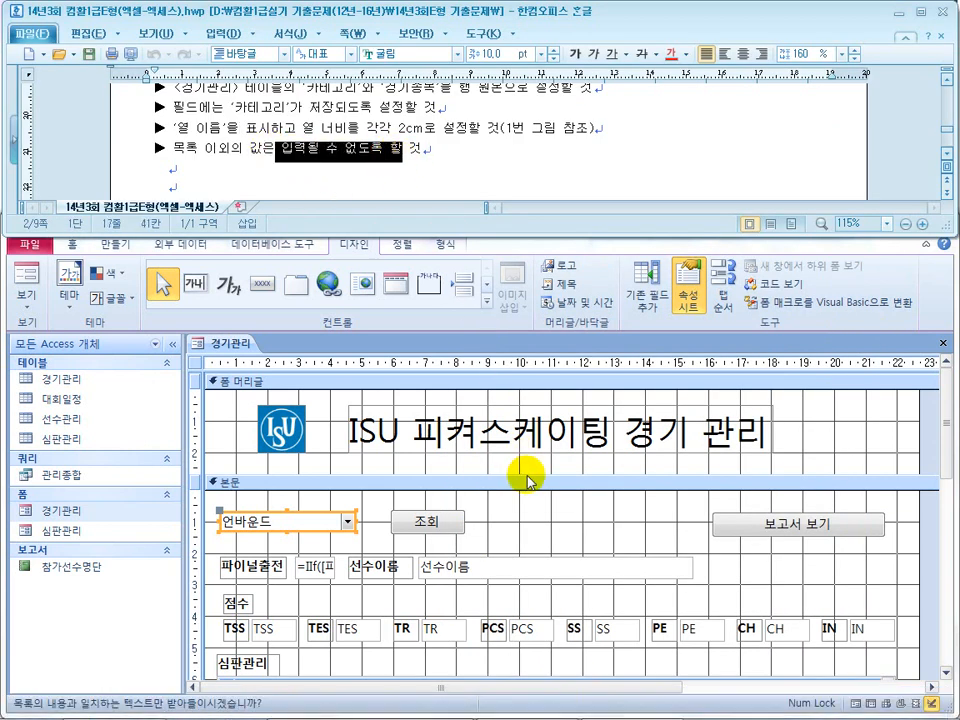
left_click(354, 521)
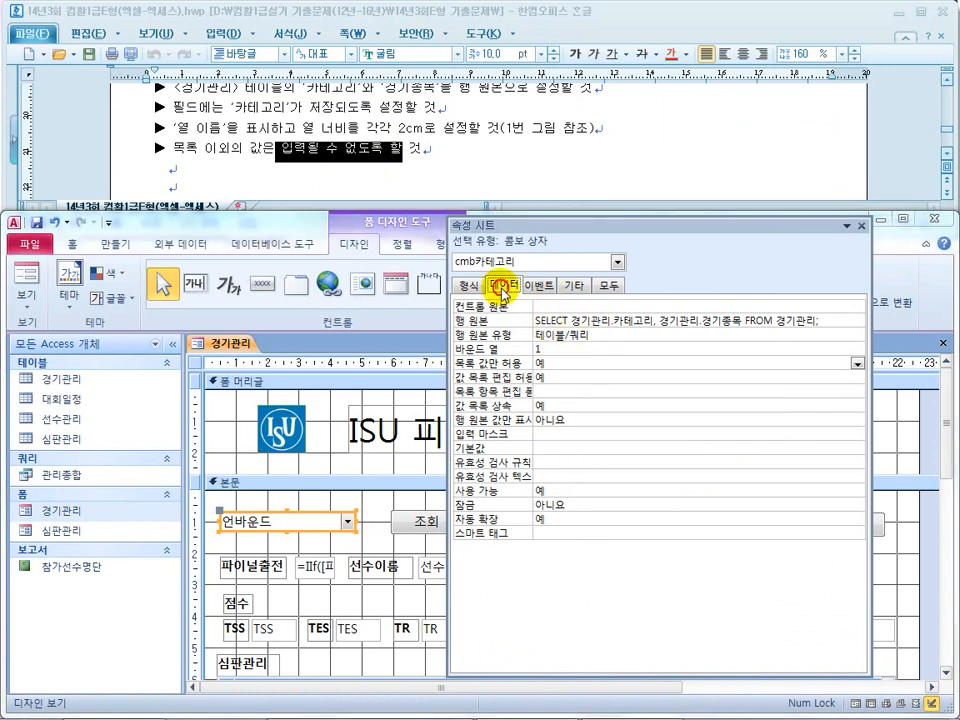
left_click(468, 285)
left_click(506, 286)
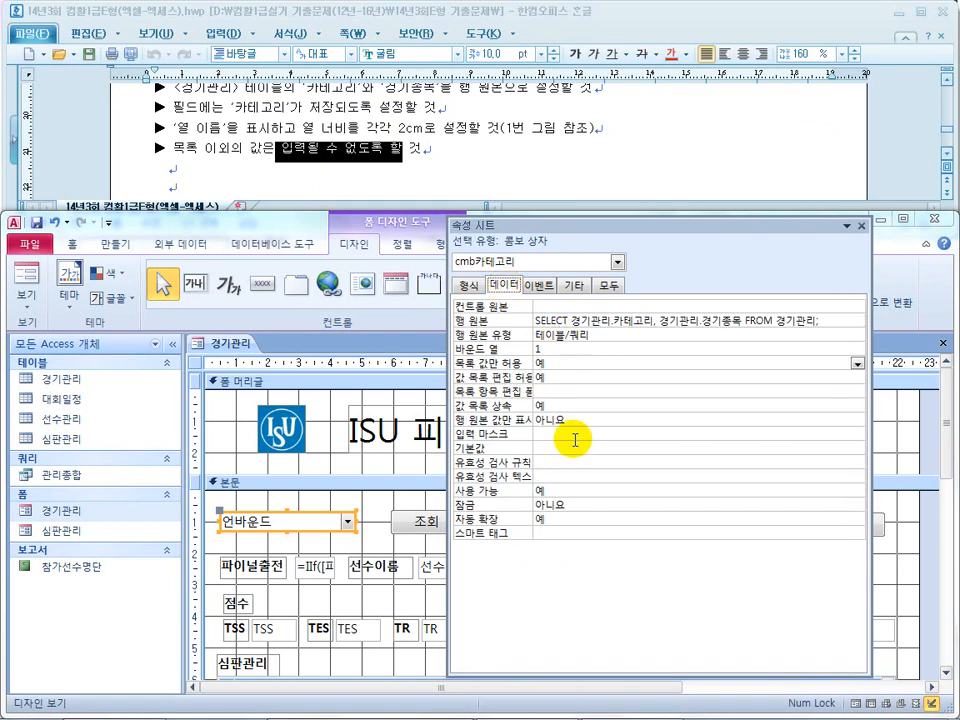
left_click(322, 176)
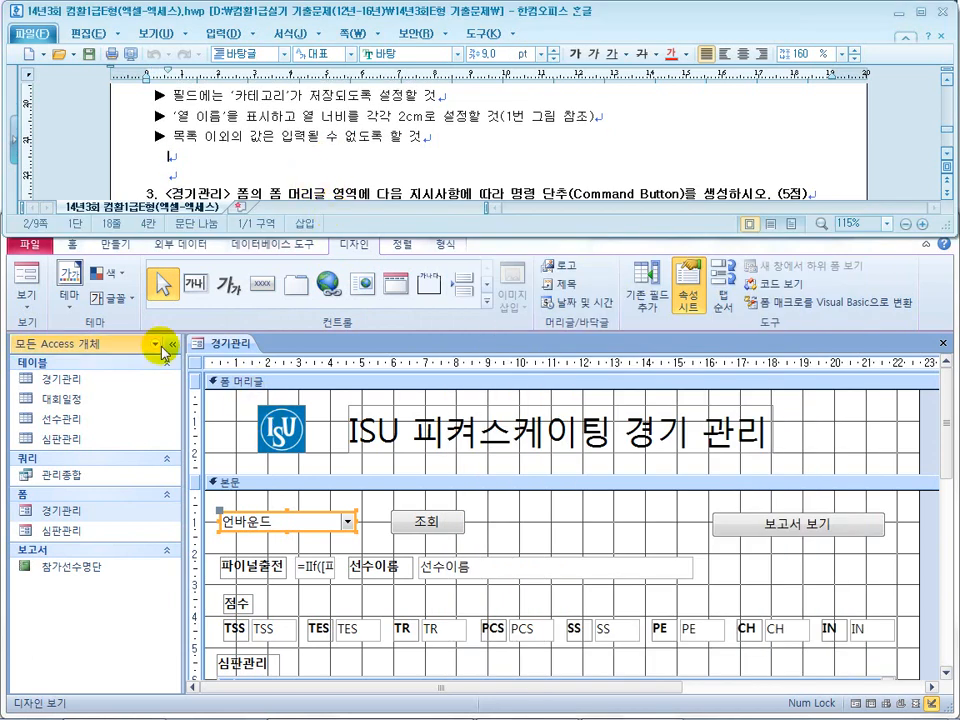
left_click(350, 528)
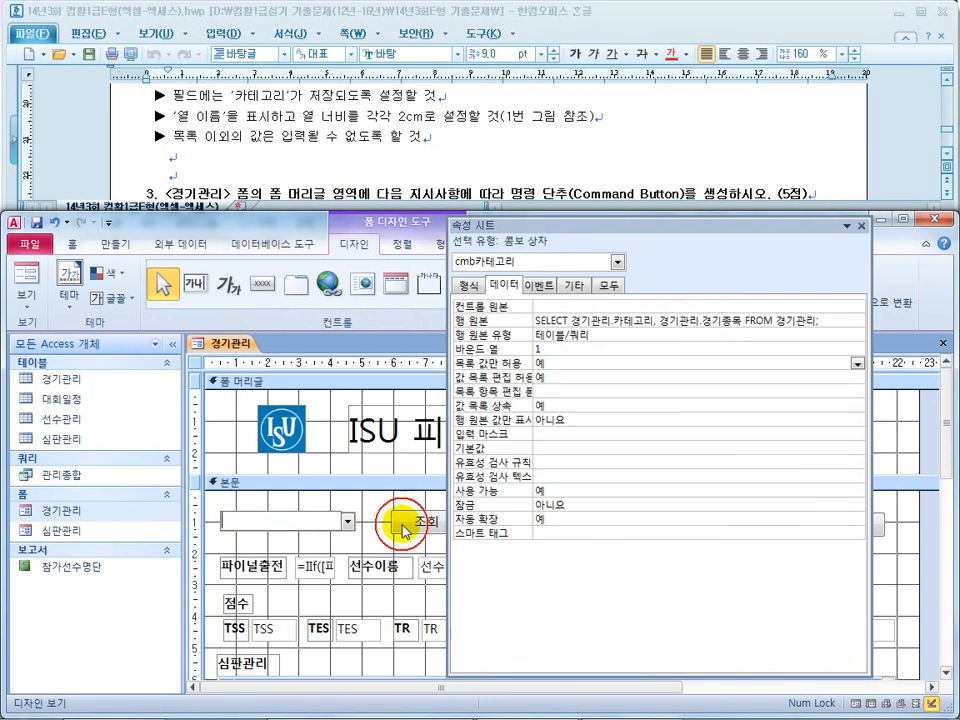
left_click(859, 223)
Step: Read question 3 in the exam document, highlighting the command button, form closing and control wizard requirements
left_click(381, 154)
scroll(378, 158, "down", 3)
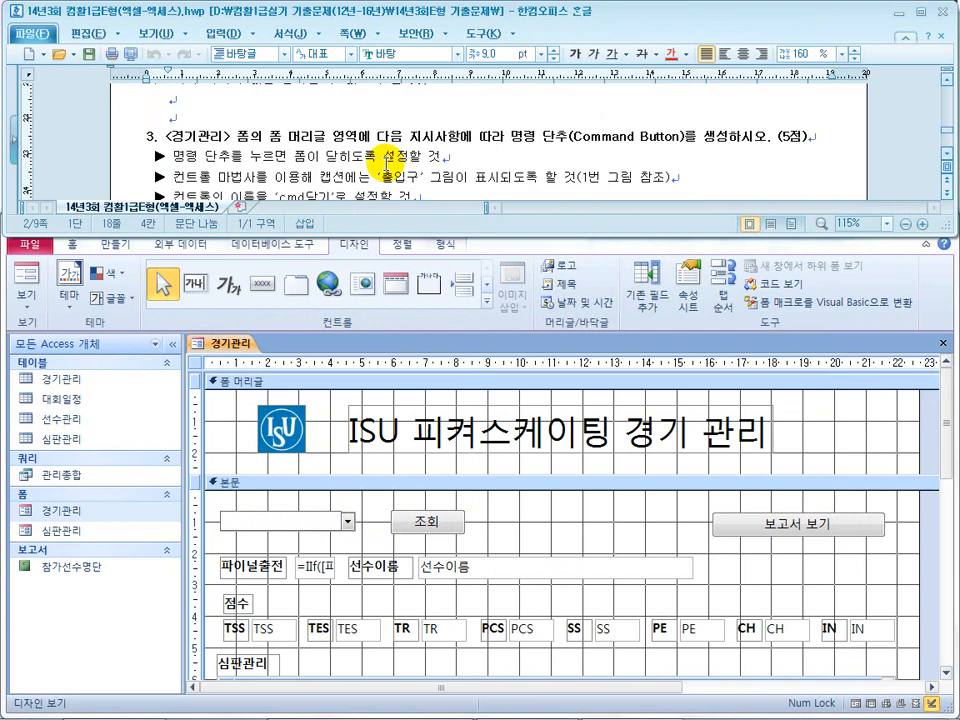
left_click(226, 136)
left_click(317, 136)
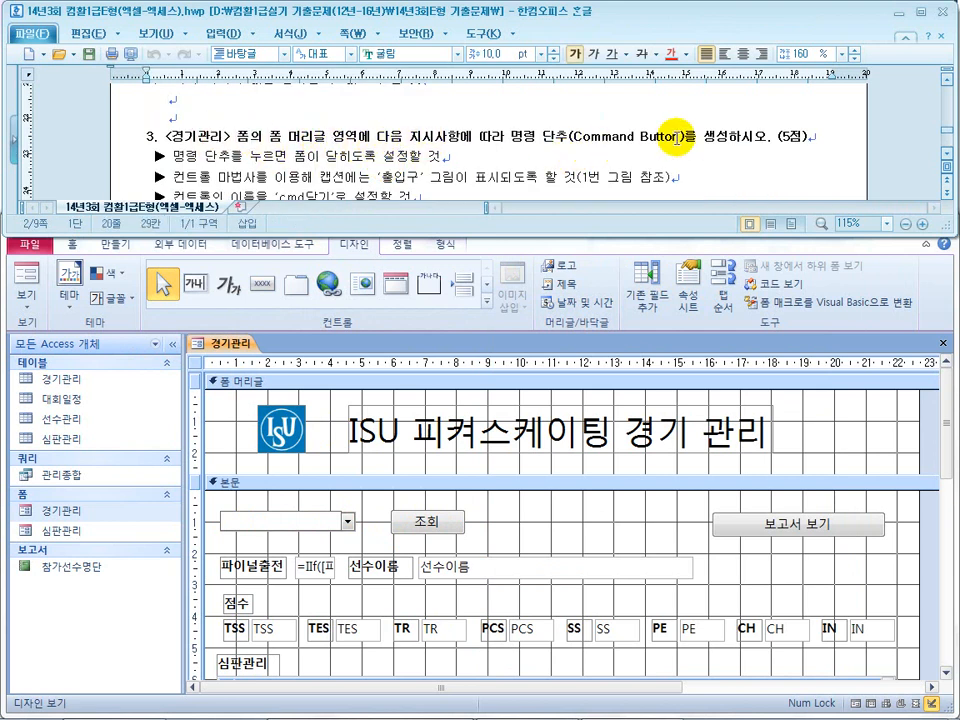
left_click_drag(679, 137, 510, 142)
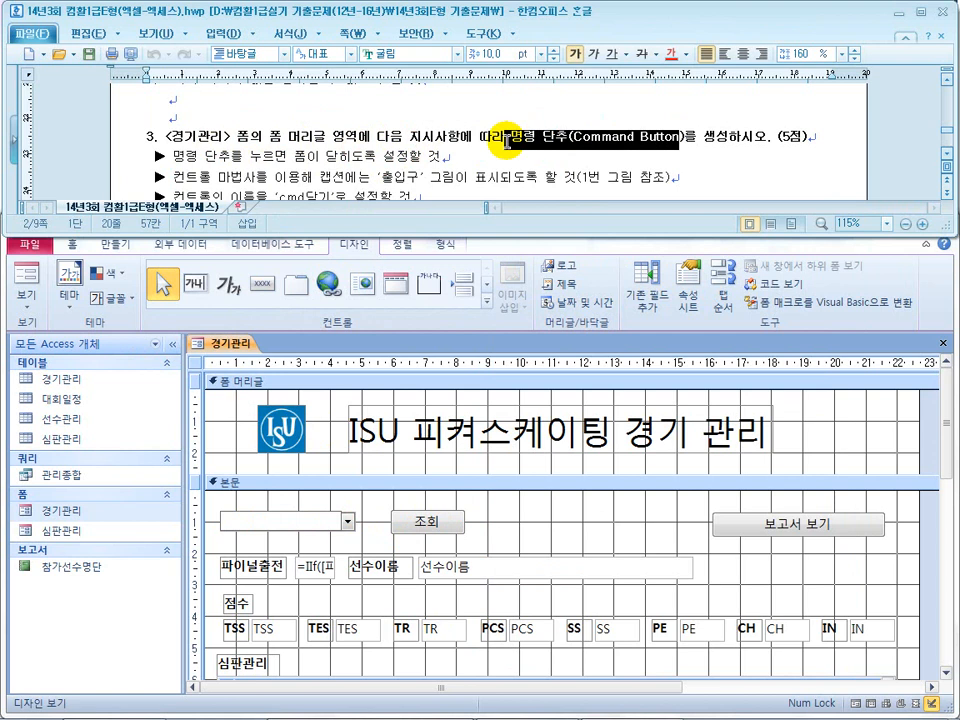
left_click_drag(214, 157, 366, 177)
left_click(240, 177)
left_click(430, 177)
scroll(431, 180, "down", 1)
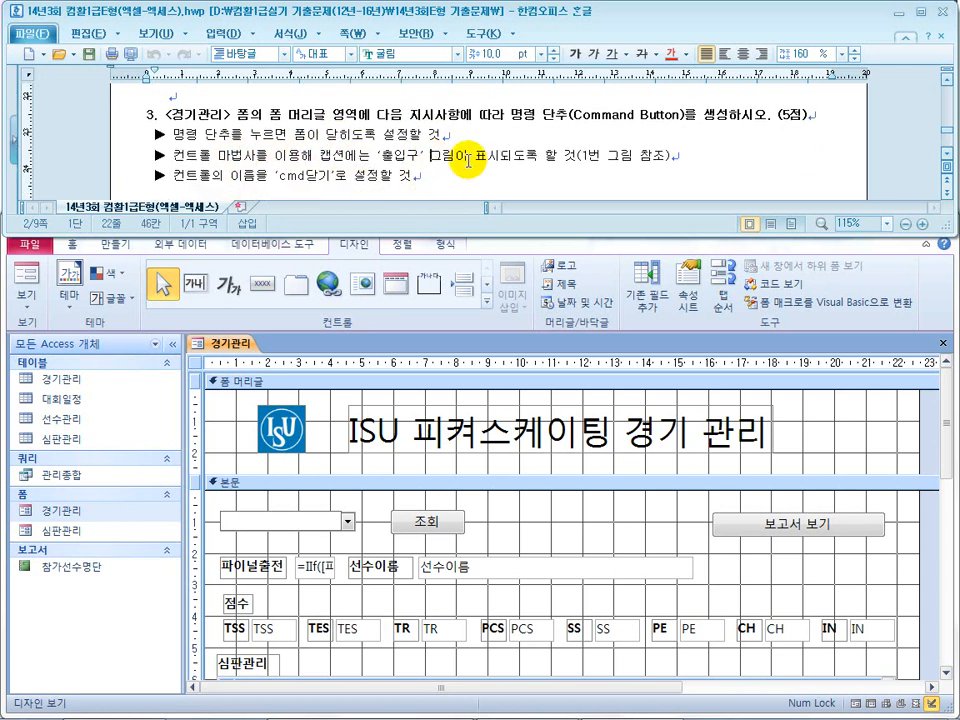
Step: Highlight the 출입구 picture requirement, check the button's placement in the sample form picture and return to question 3
left_click_drag(470, 157, 525, 158)
scroll(510, 160, "down", 15)
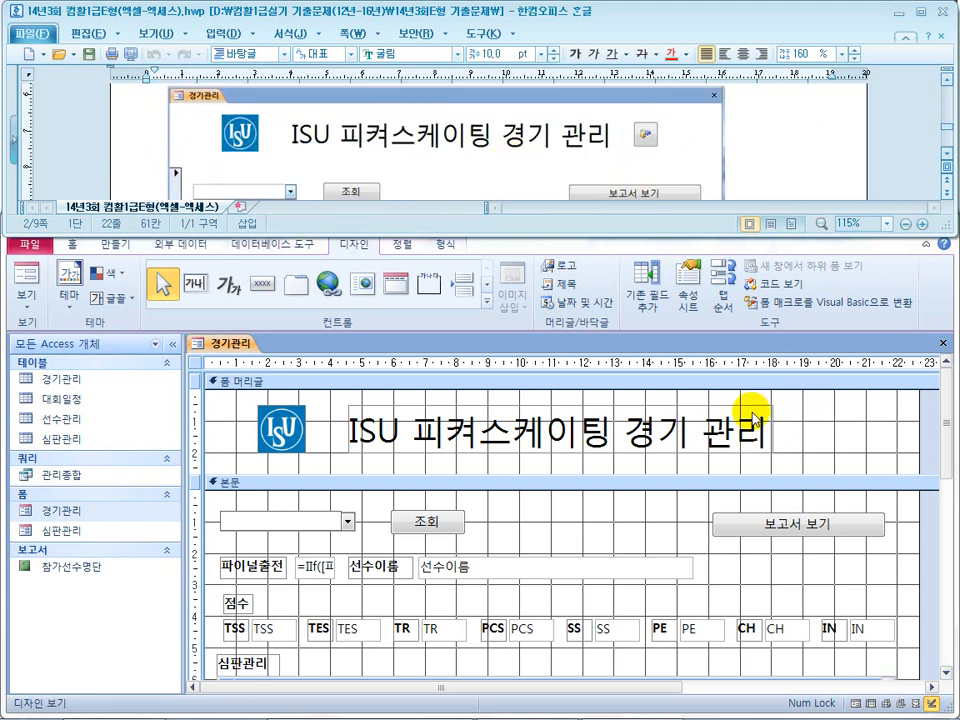
left_click(762, 148)
scroll(762, 148, "down", 10)
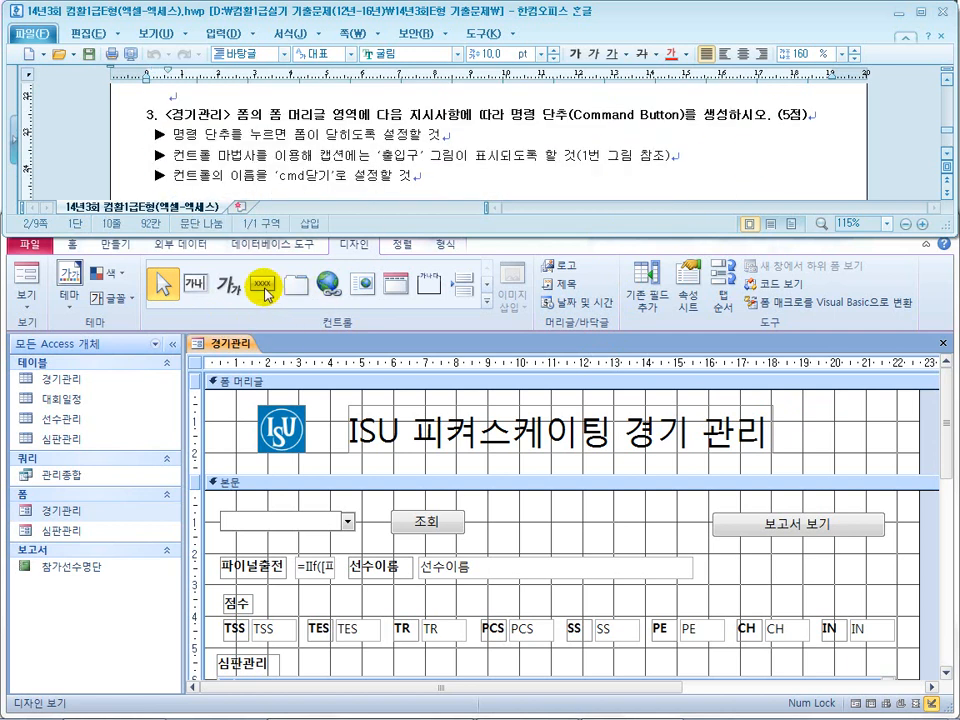
Step: Draw a command button about 1 cm square beside the title in the form header and assign it the 폼 작업 action 폼 닫기
left_click(266, 292)
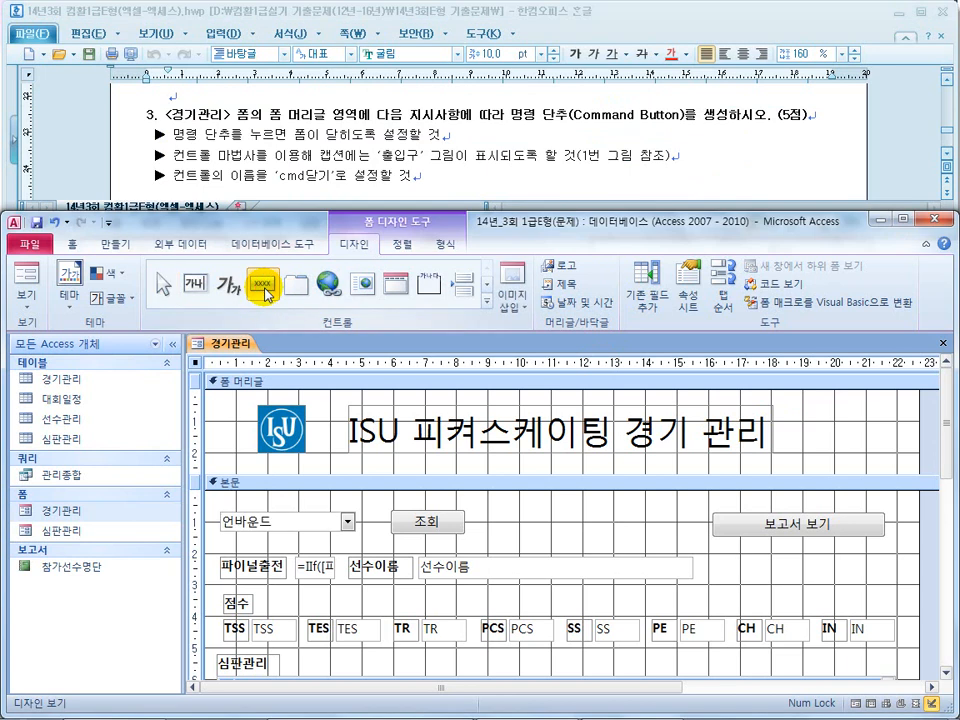
left_click_drag(797, 416, 830, 444)
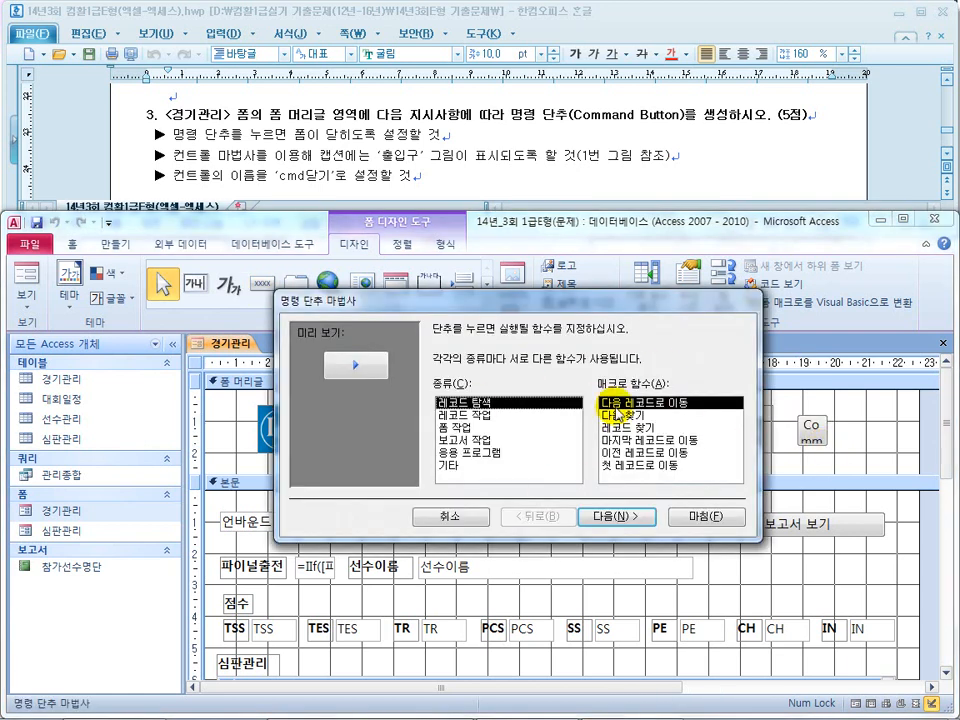
left_click_drag(552, 309, 455, 352)
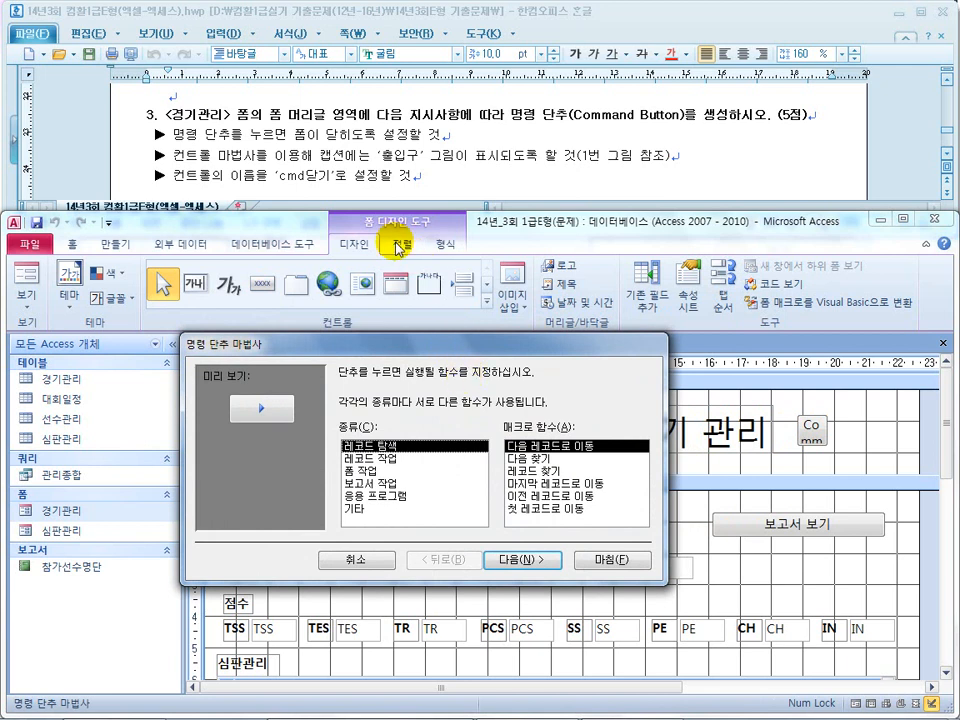
left_click(366, 470)
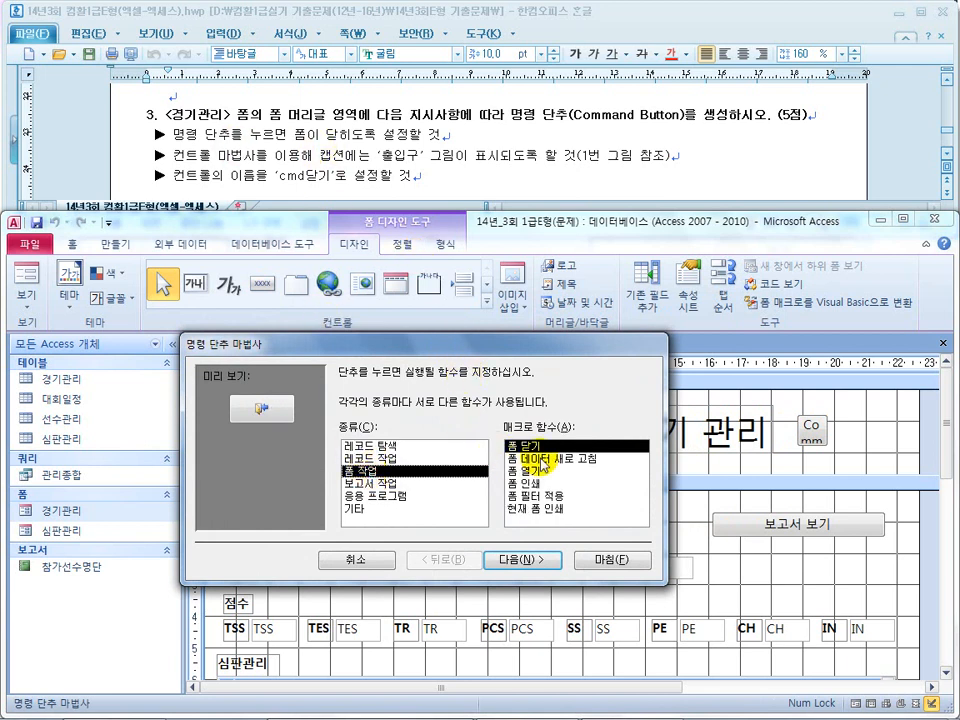
left_click(520, 561)
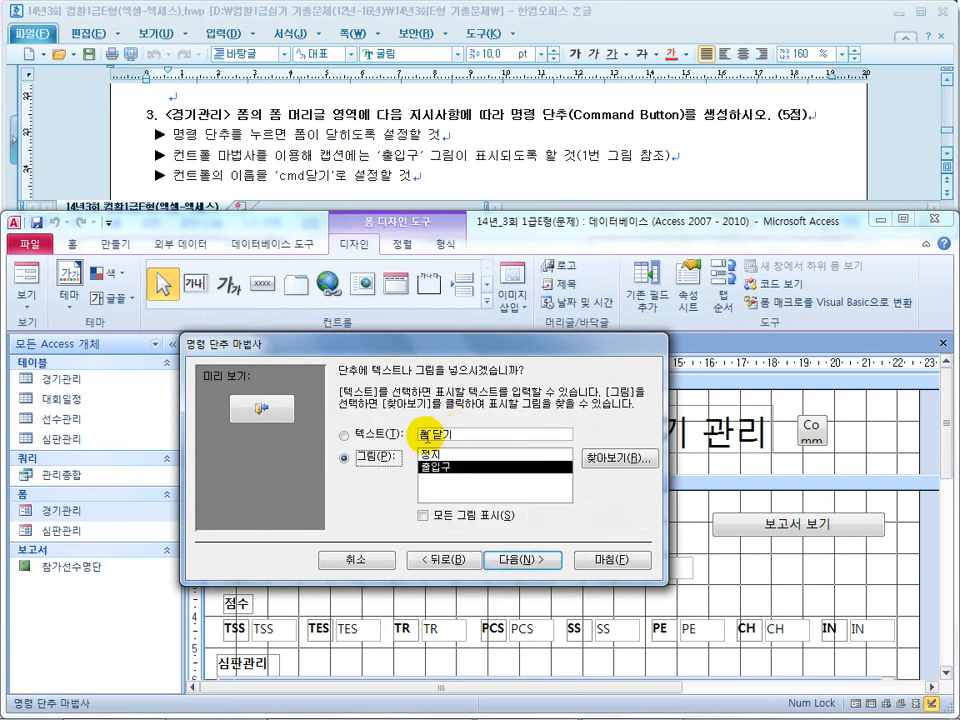
Step: Try the 폼 닫기 text and the 정지 picture on the button, compare with the sample form picture and reselect the 출입구 picture
left_click(358, 435)
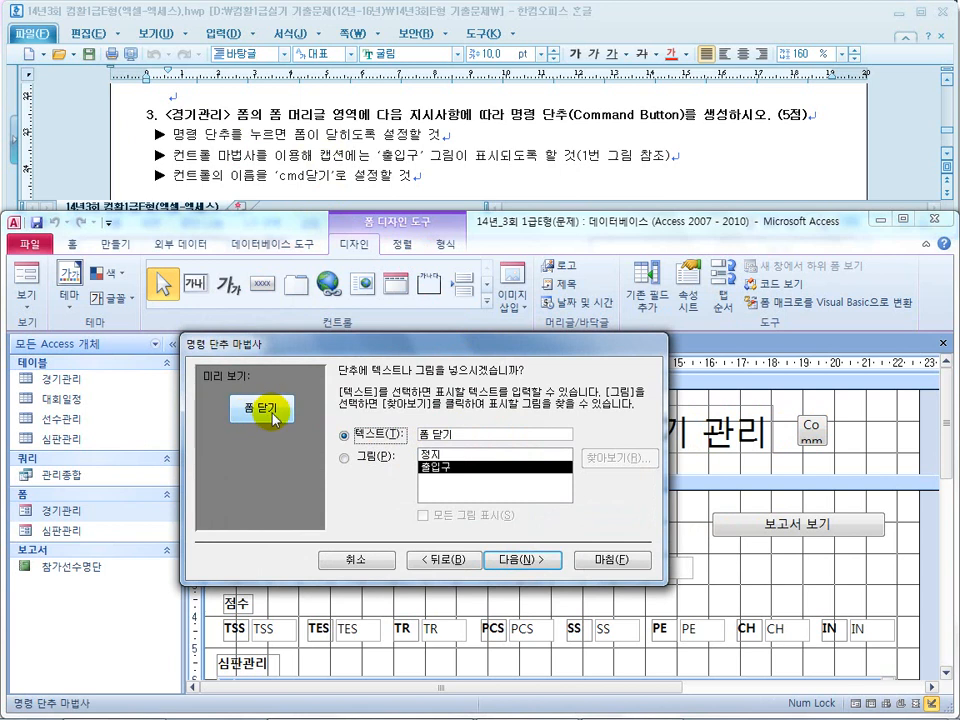
scroll(546, 180, "down", 10)
left_click(545, 175)
scroll(545, 175, "up", 5)
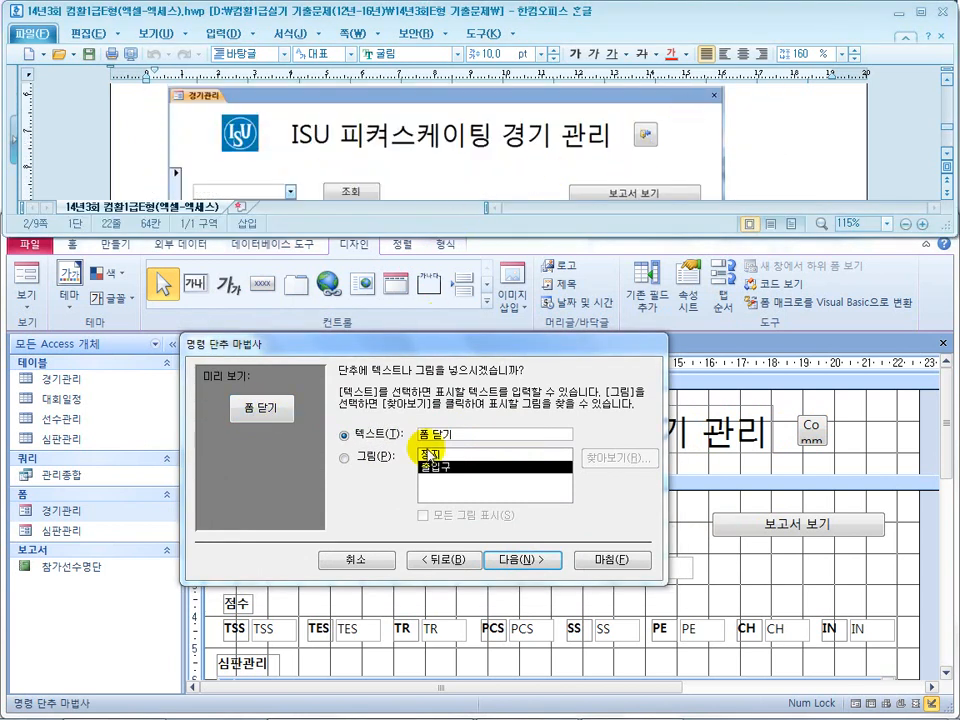
left_click(366, 457)
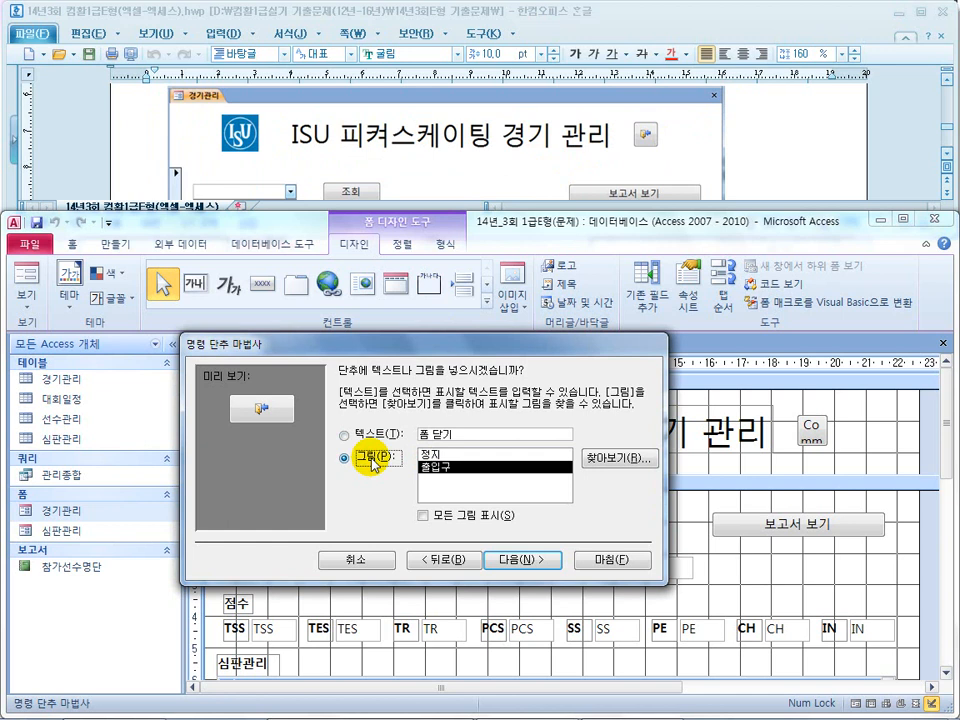
left_click(437, 454)
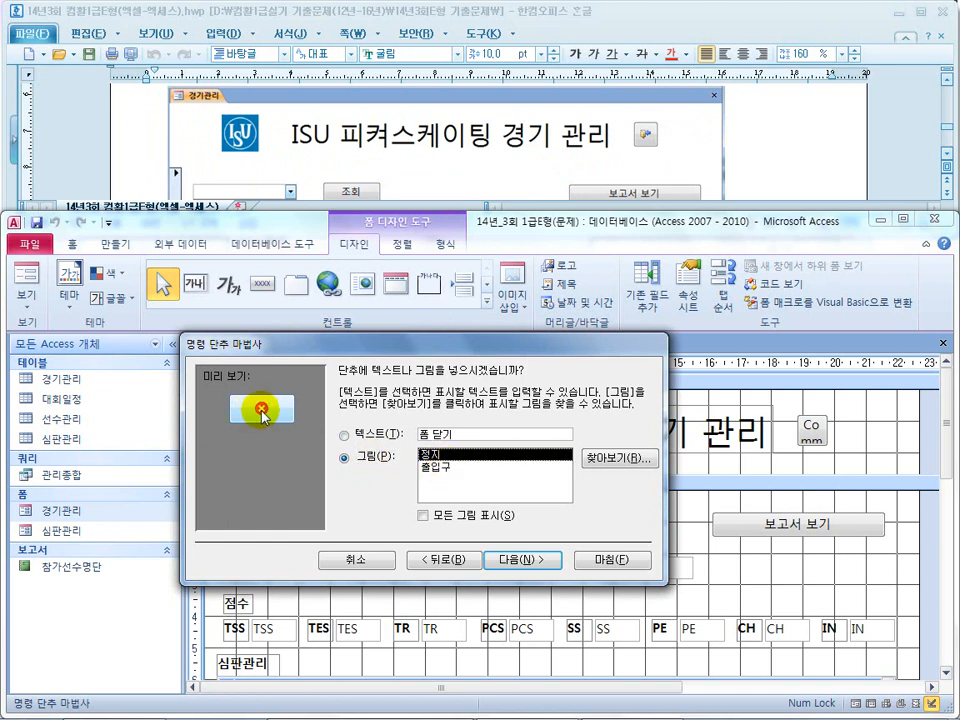
left_click(437, 466)
Step: Reread question 3, accept the 출입구 picture, name the button cmd닫기 and finish the command button wizard
left_click(741, 140)
scroll(743, 140, "up", 5)
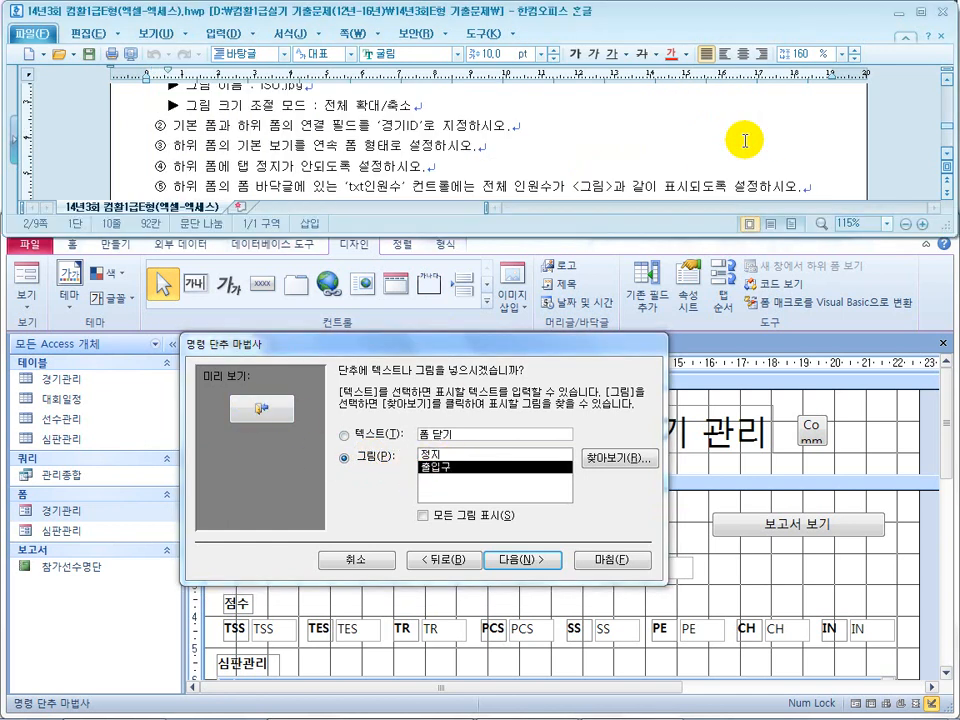
scroll(743, 141, "down", 10)
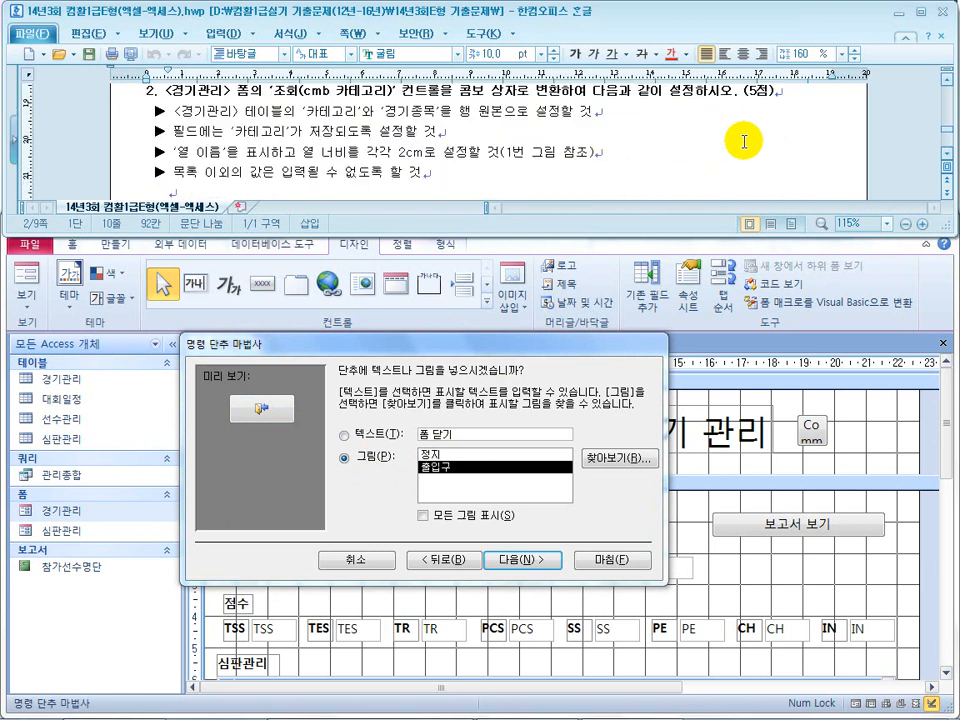
scroll(385, 150, "down", 2)
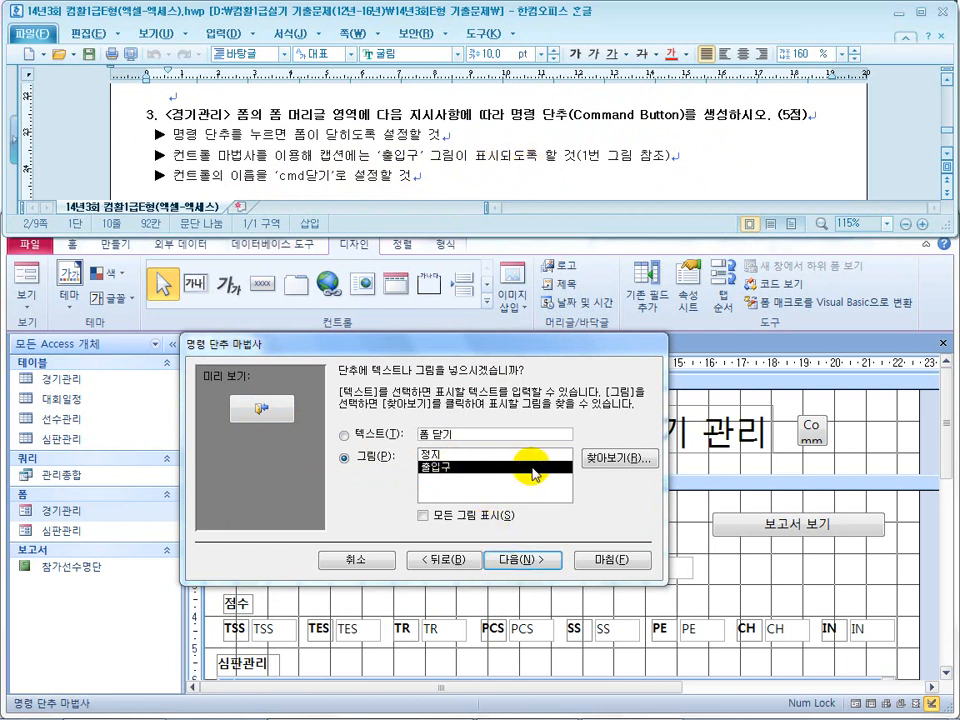
left_click(514, 561)
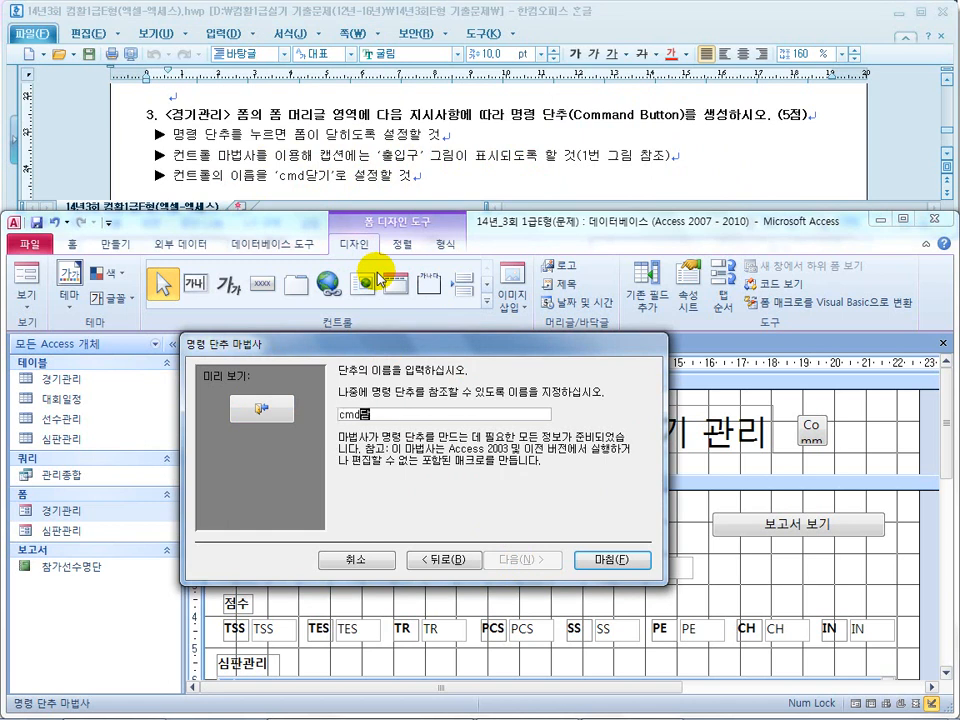
left_click(604, 562)
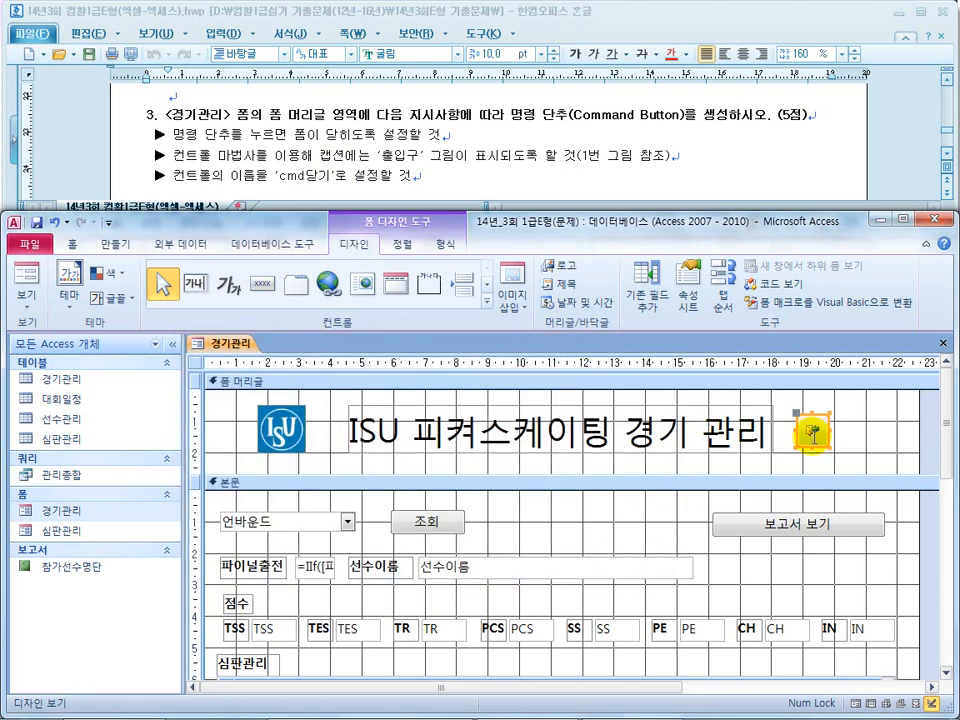
Step: Open the new command button's full property list and check its 이름 property
right_click(811, 442)
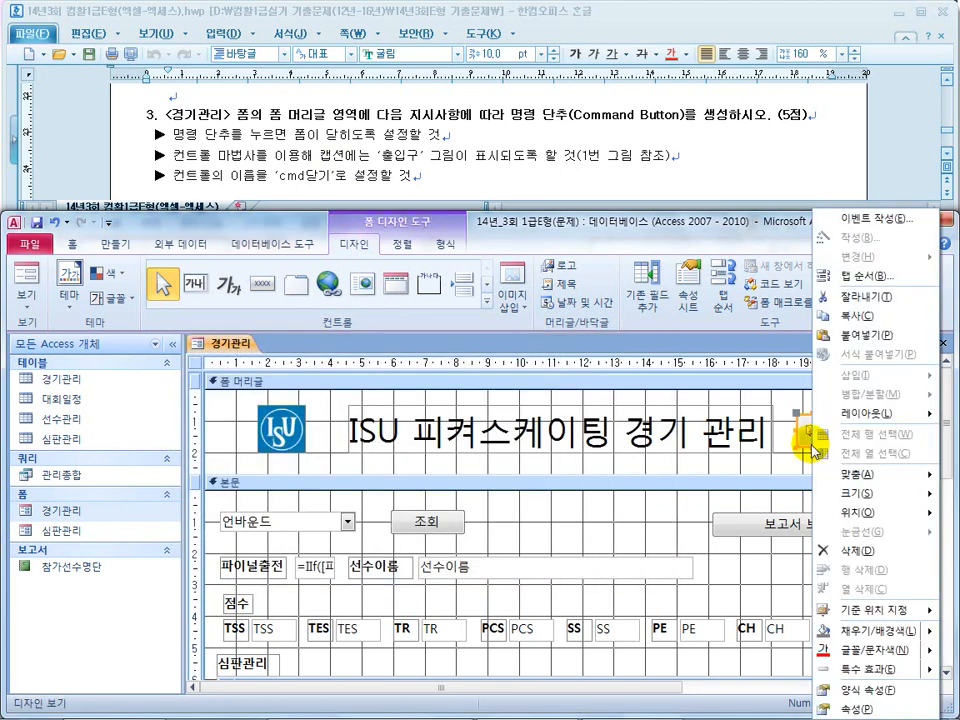
left_click(856, 710)
left_click(608, 287)
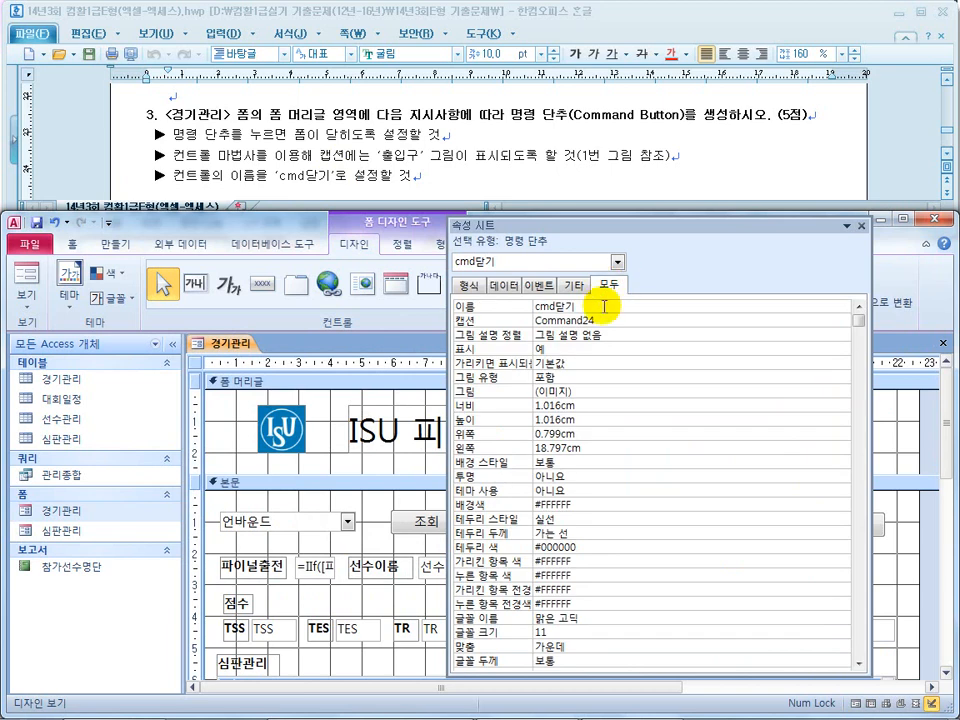
left_click(516, 307)
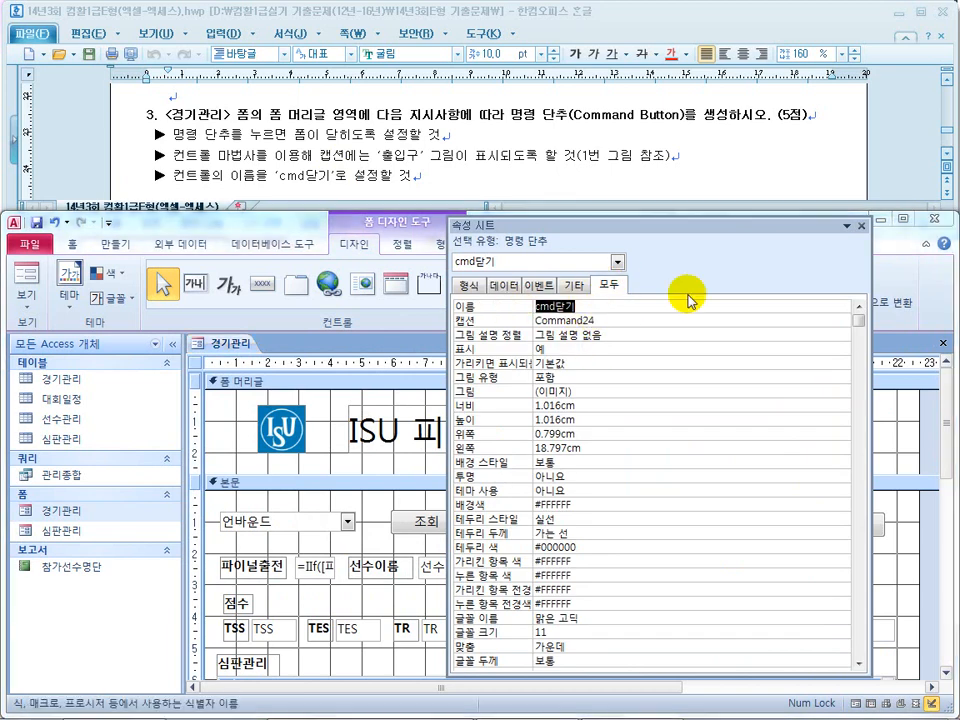
Step: Show the 경기관리 form in form view, compare its header with the sample picture and close the form with the cmd닫기 button
left_click(861, 228)
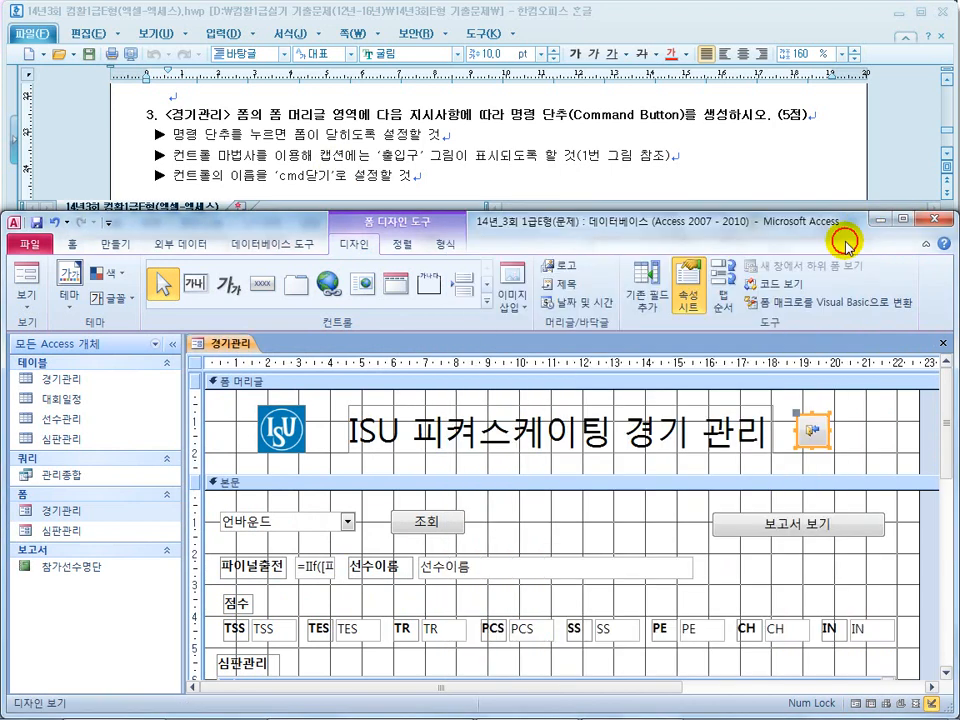
left_click(28, 280)
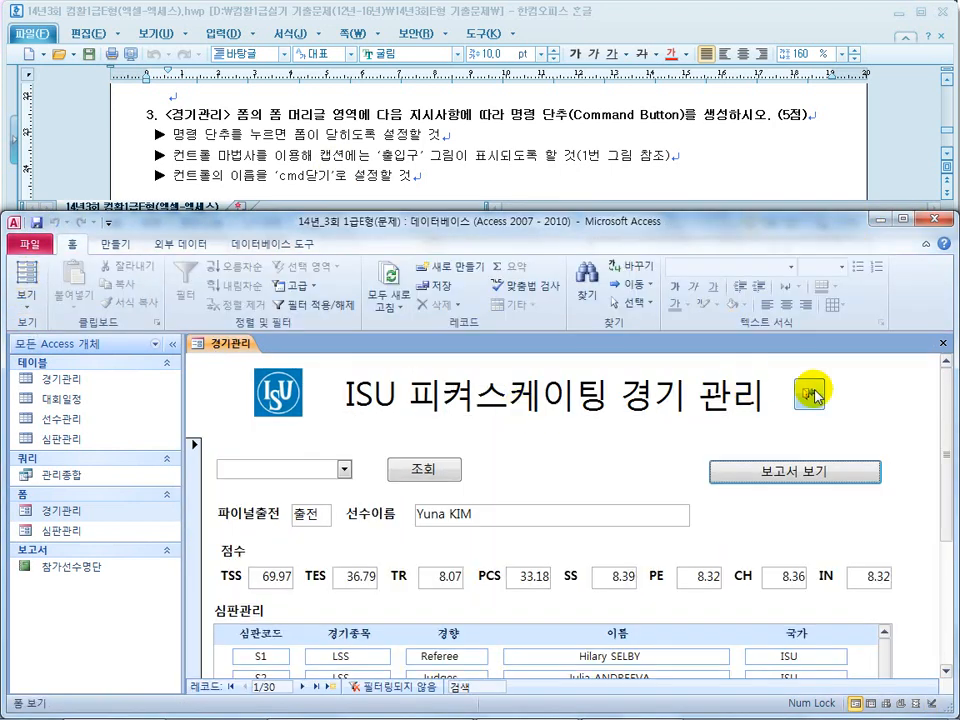
left_click(709, 182)
scroll(712, 195, "up", 10)
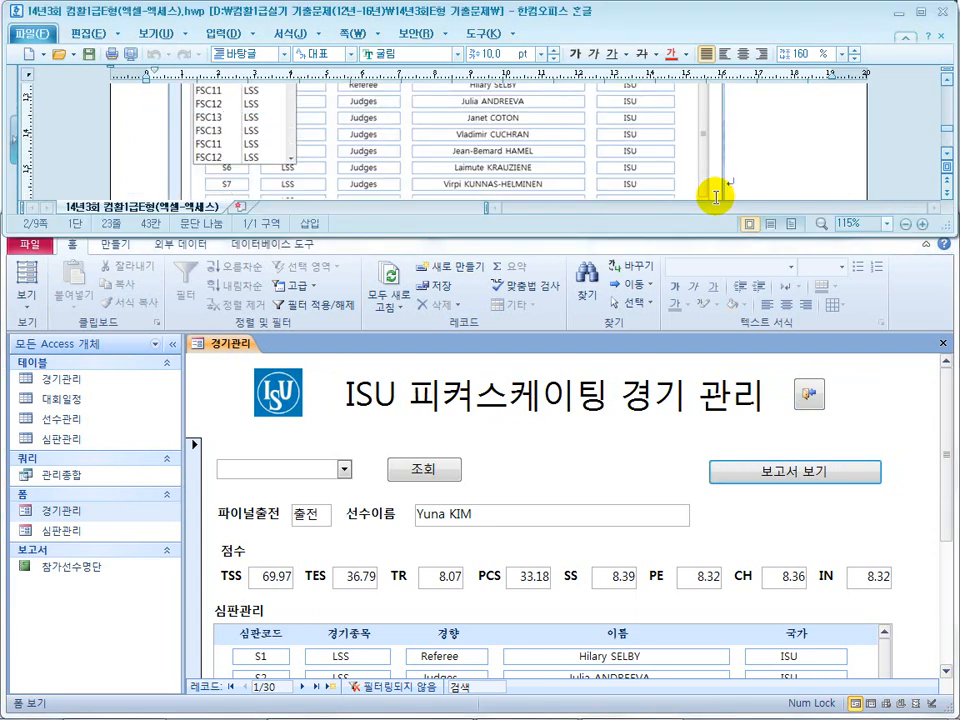
left_click(808, 398)
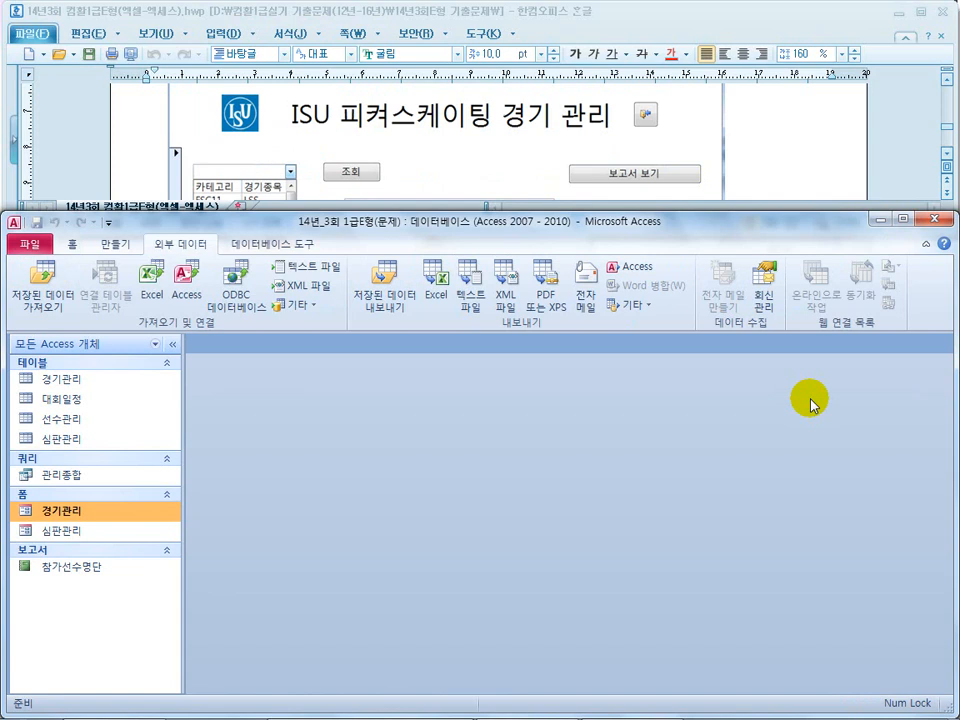
Step: Recheck the sample form picture and question 3 in the exam document, and read on to the 문제3 조회 및 출력 기능 구현 section
left_click(760, 167)
scroll(759, 168, "up", 2)
scroll(759, 168, "down", 2)
scroll(759, 168, "down", 5)
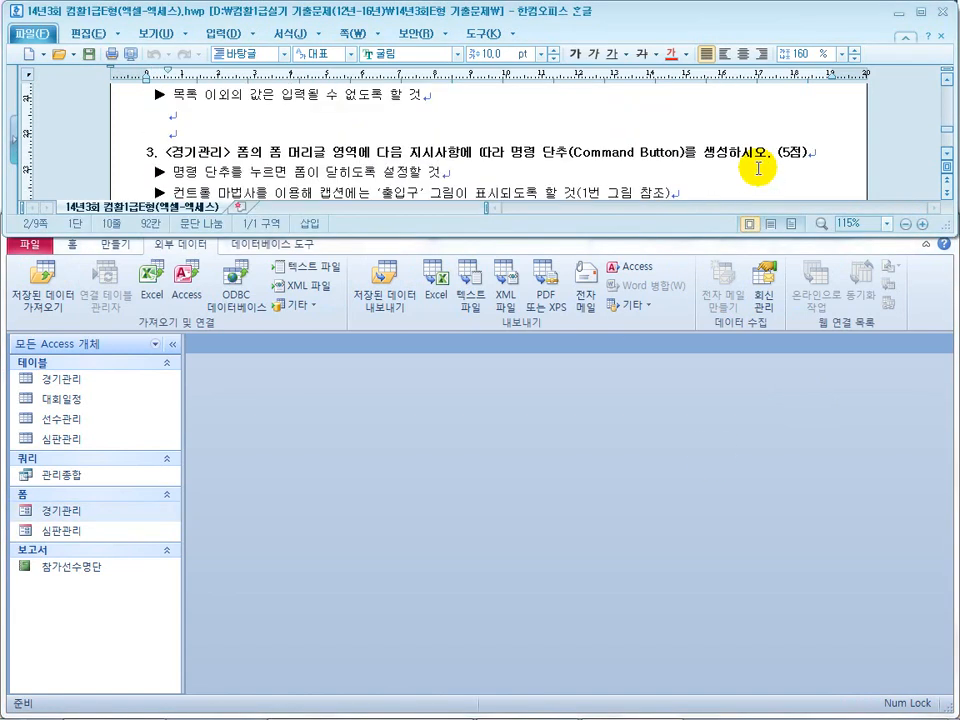
scroll(757, 166, "down", 1)
left_click_drag(392, 158, 305, 158)
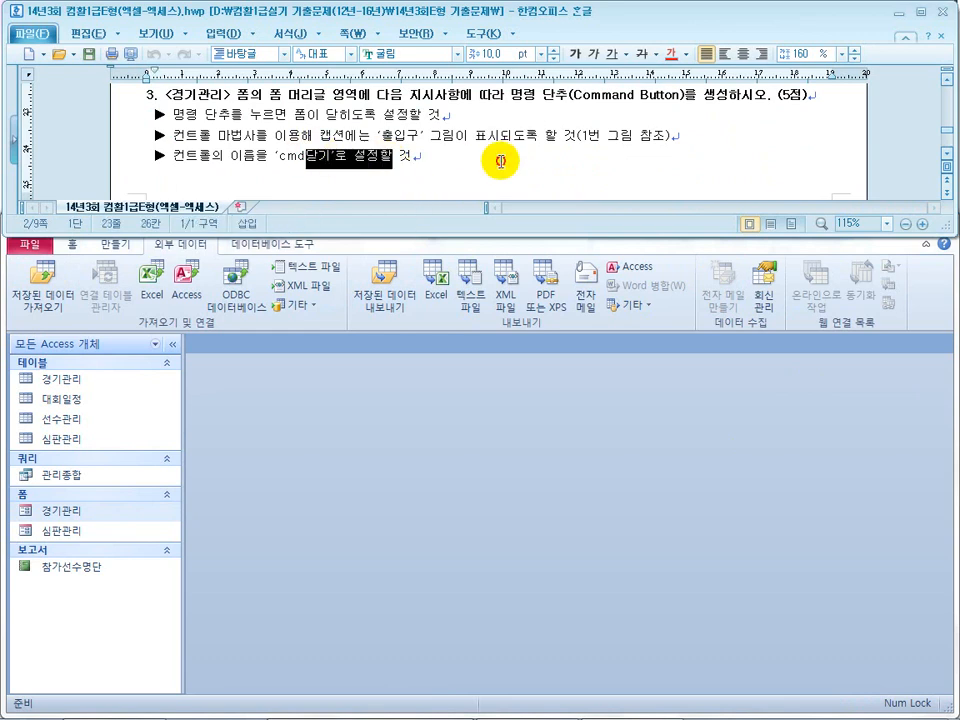
scroll(497, 166, "down", 6)
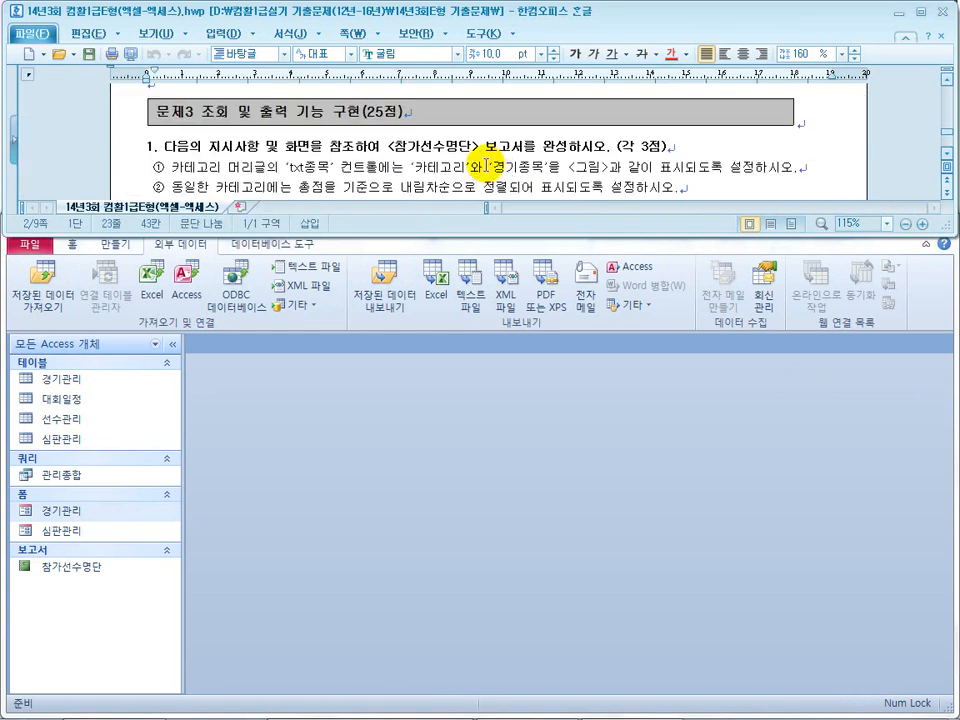
Step: Review the solution slides from 문제2-2 through 문제2-3 to 문제3-1
left_click(388, 428)
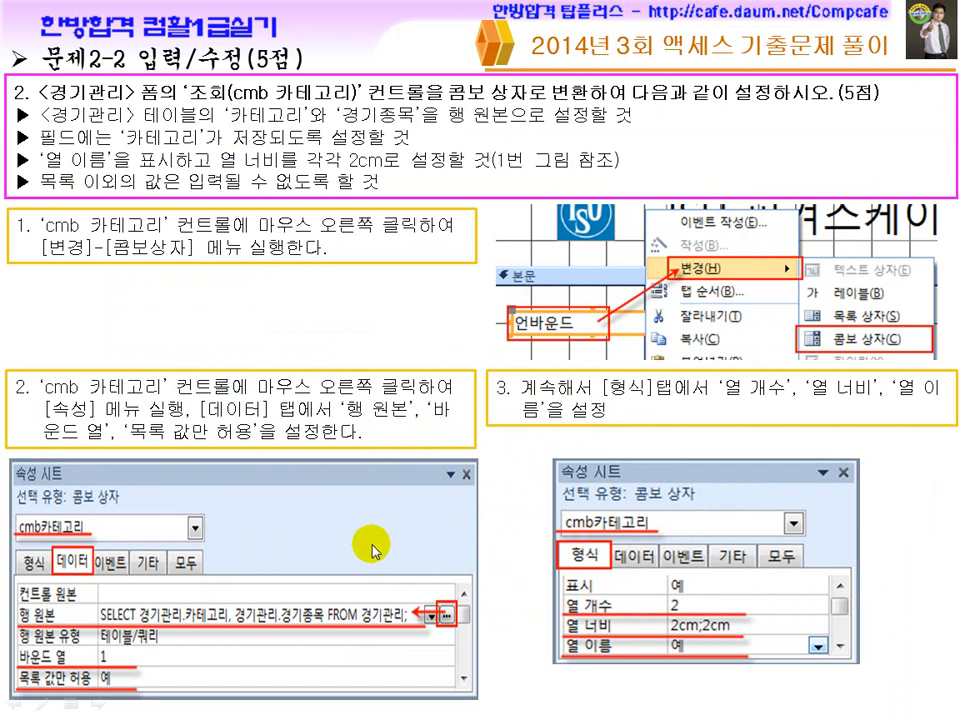
left_click(331, 482)
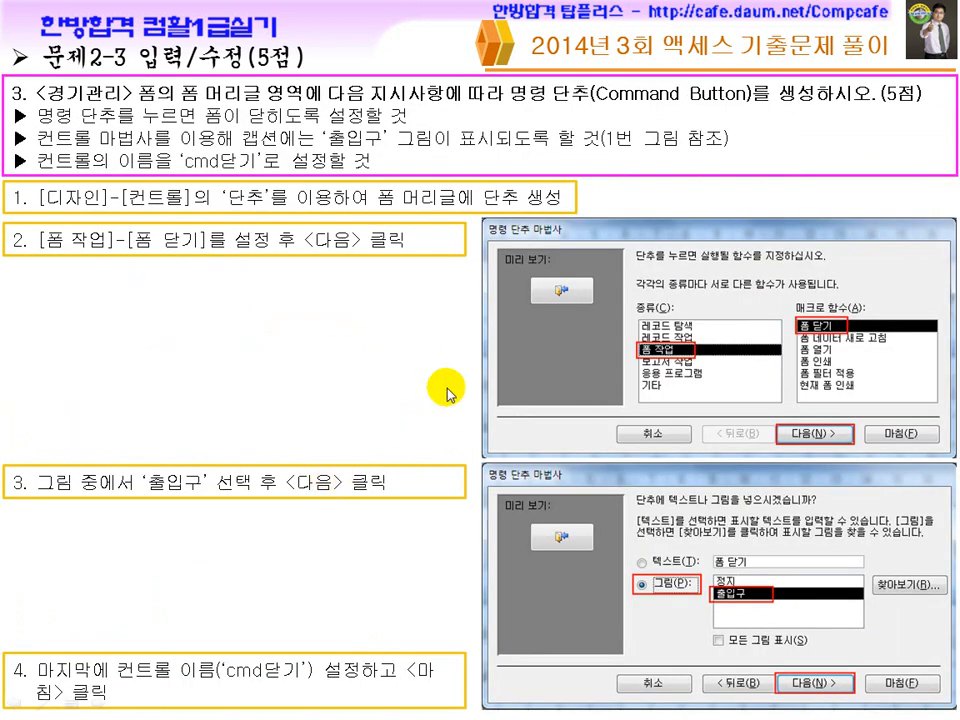
left_click(456, 294)
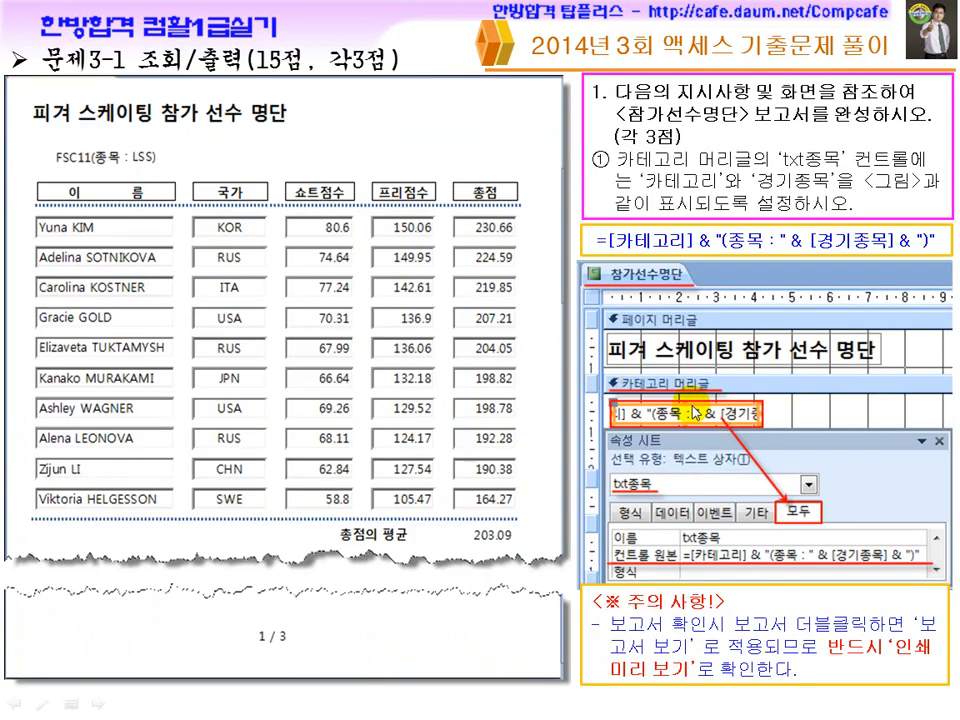
key("super")
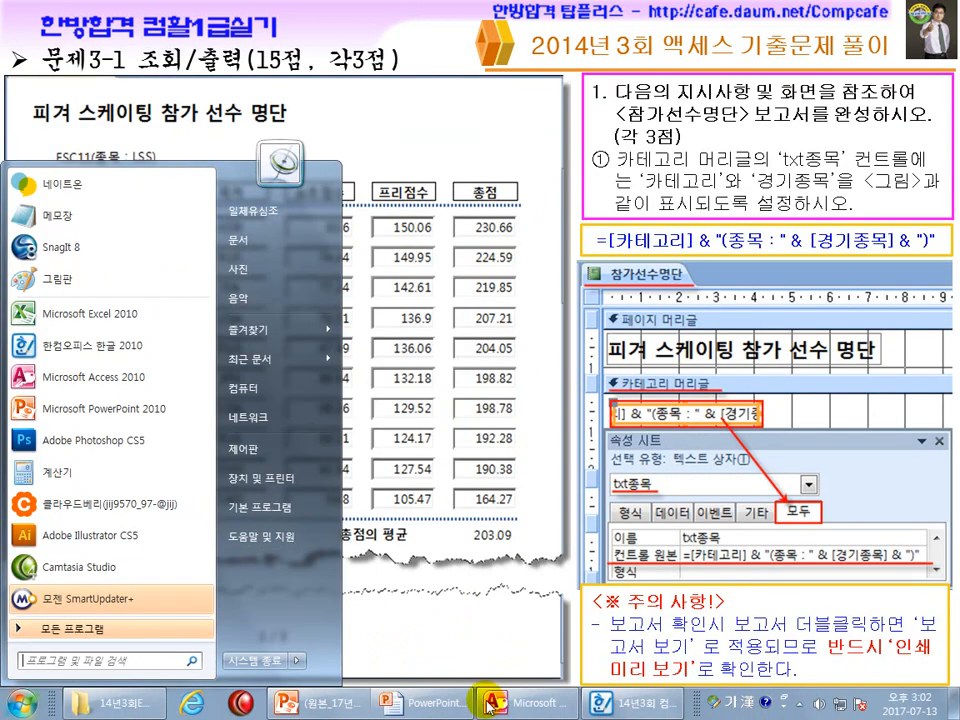
left_click(481, 541)
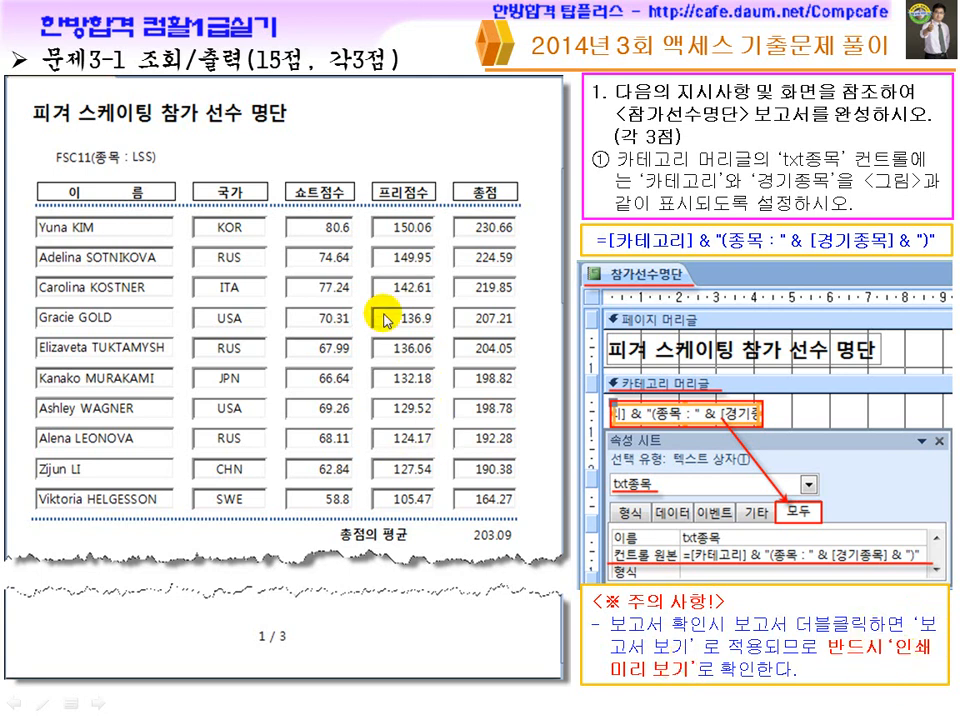
Step: Switch back to the exam document and Access, and open the 참가선수명단 report in design view
key("super")
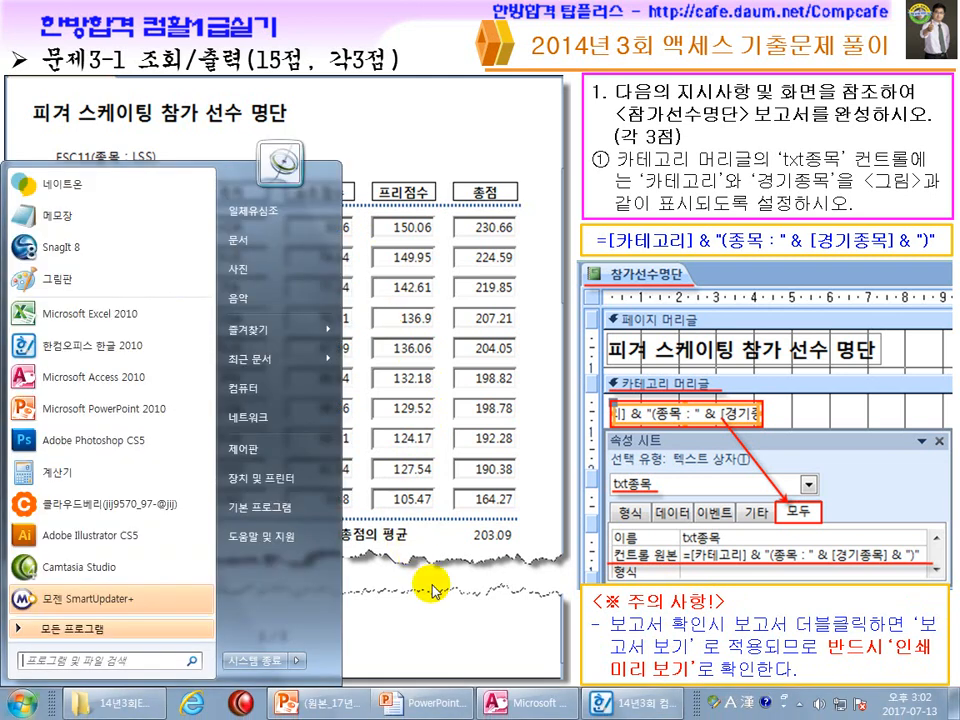
left_click(503, 703)
left_click(628, 702)
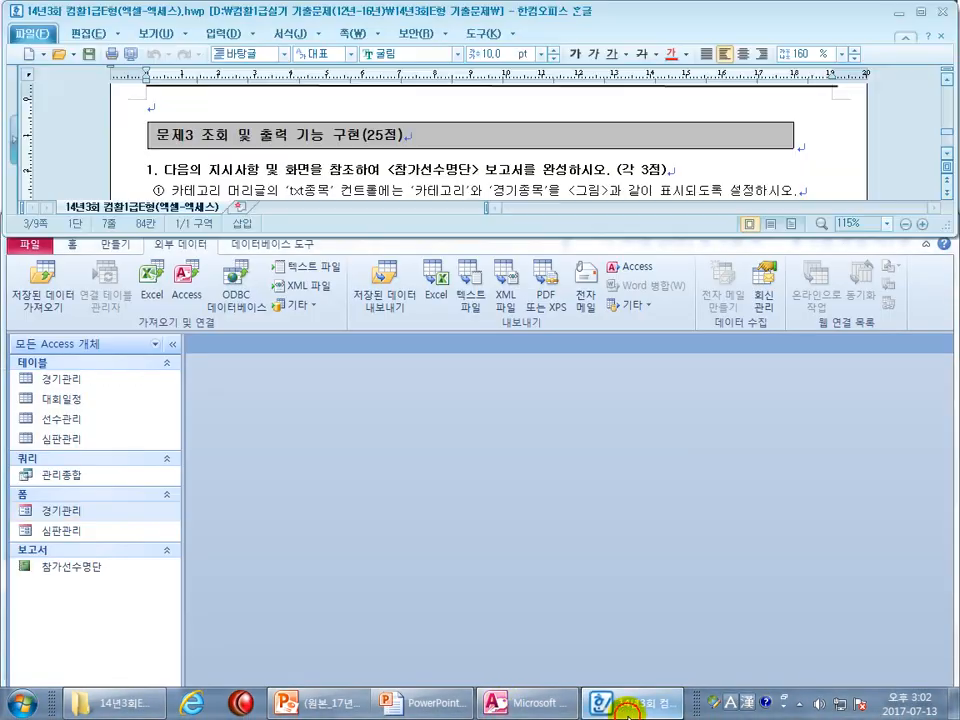
left_click(399, 176)
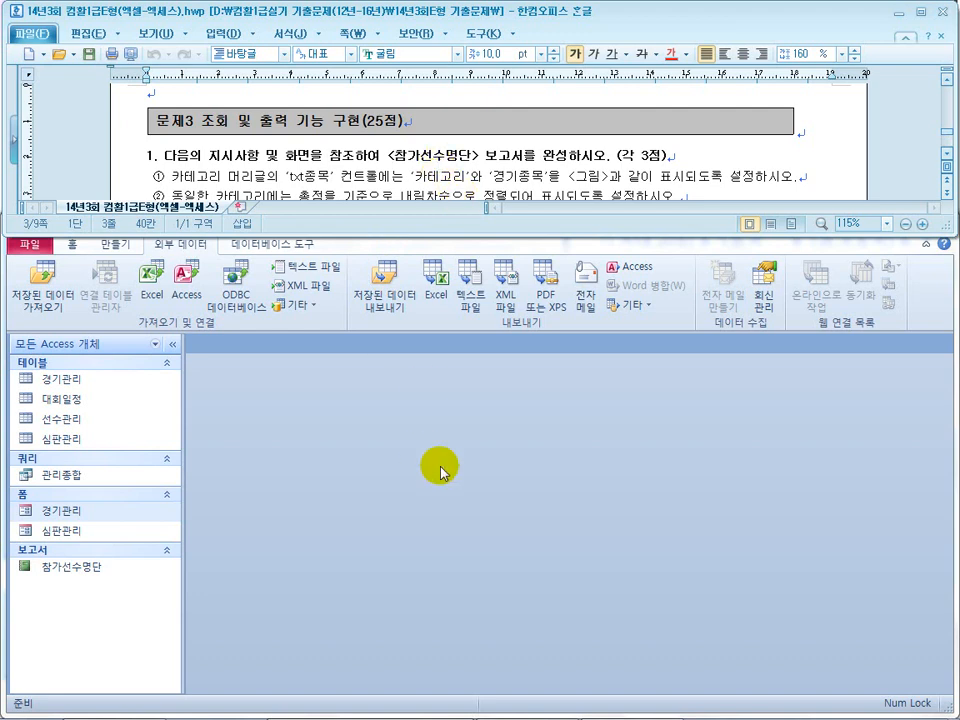
right_click(85, 576)
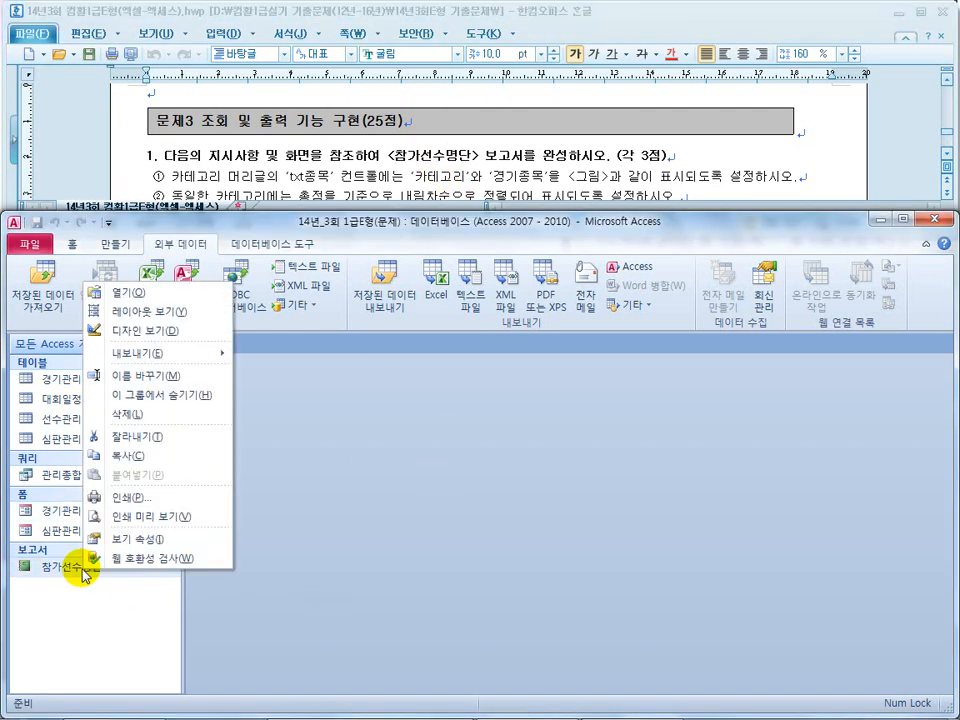
left_click(141, 329)
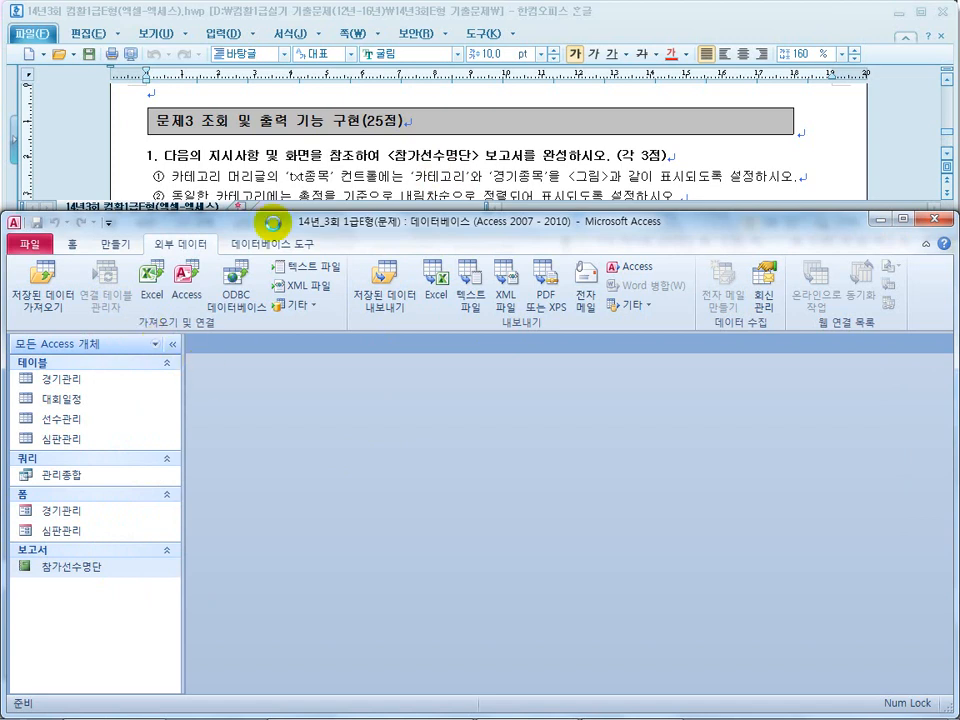
Step: Read item ① about the txt종목 control and examine the category heading in the sample report picture
left_click(257, 176)
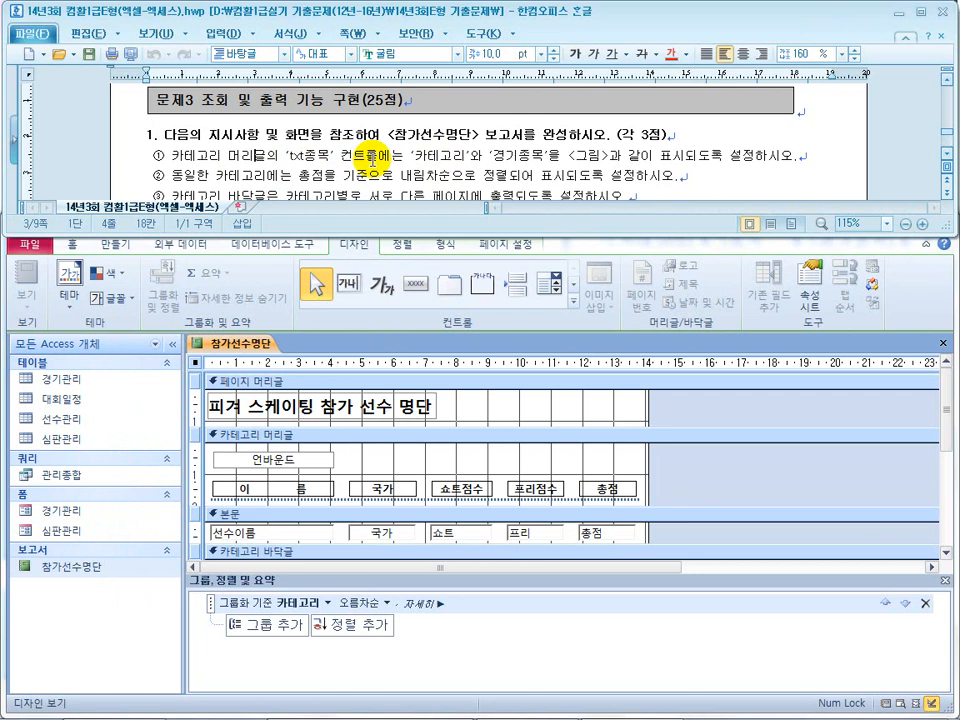
left_click_drag(556, 155, 498, 157)
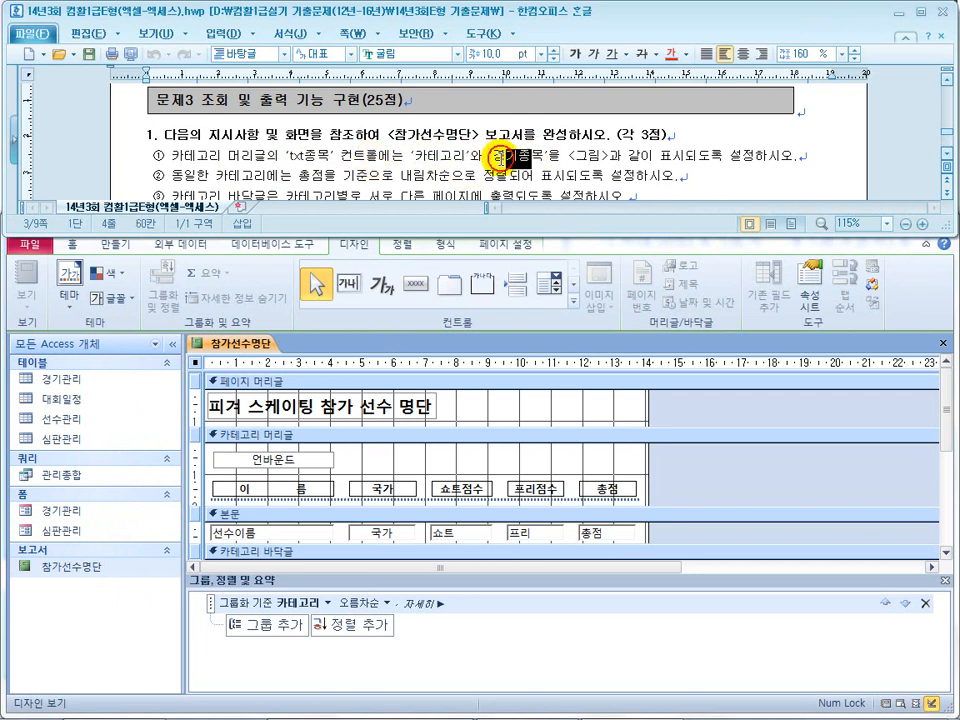
scroll(497, 157, "down", 5)
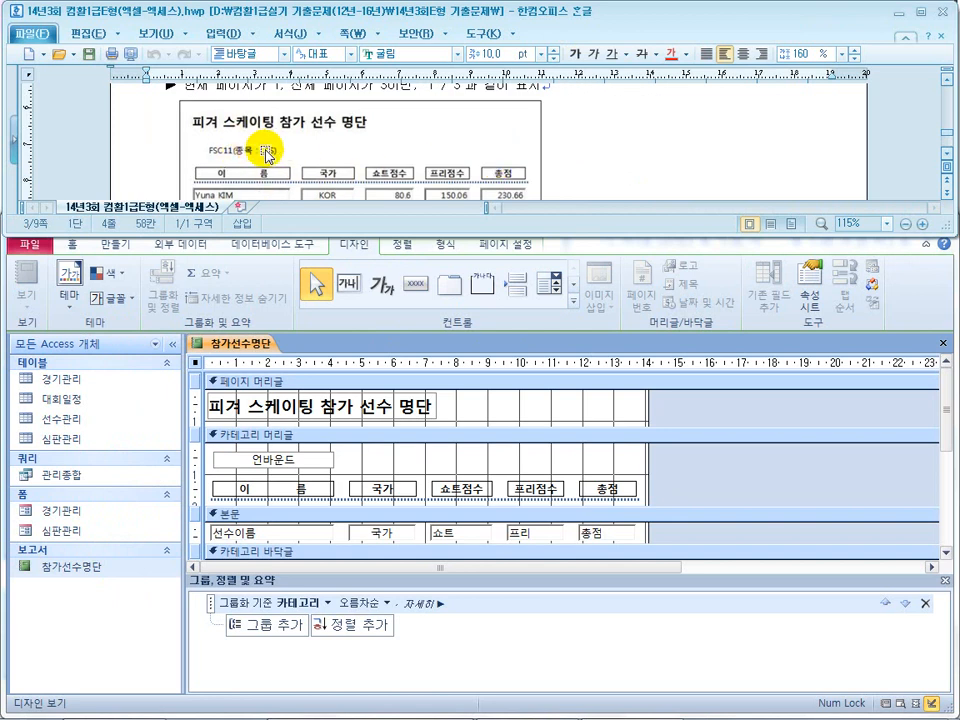
Step: Open the property sheet of the txt종목 text box in the 카테고리 머리글 section, rechecking the report instructions
left_click(306, 468)
right_click(306, 468)
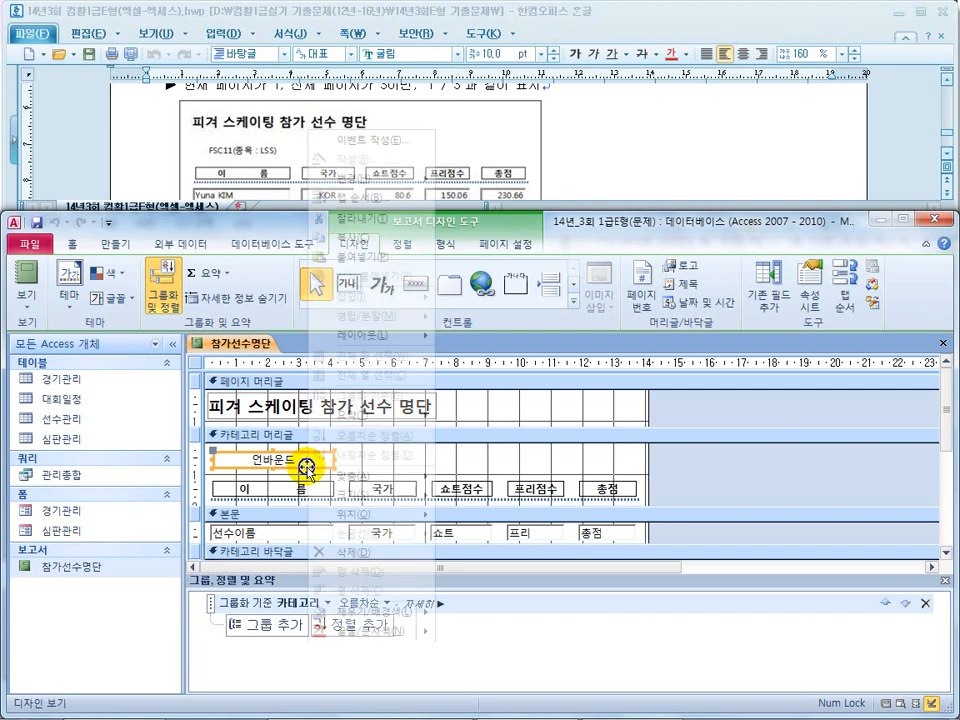
left_click(352, 709)
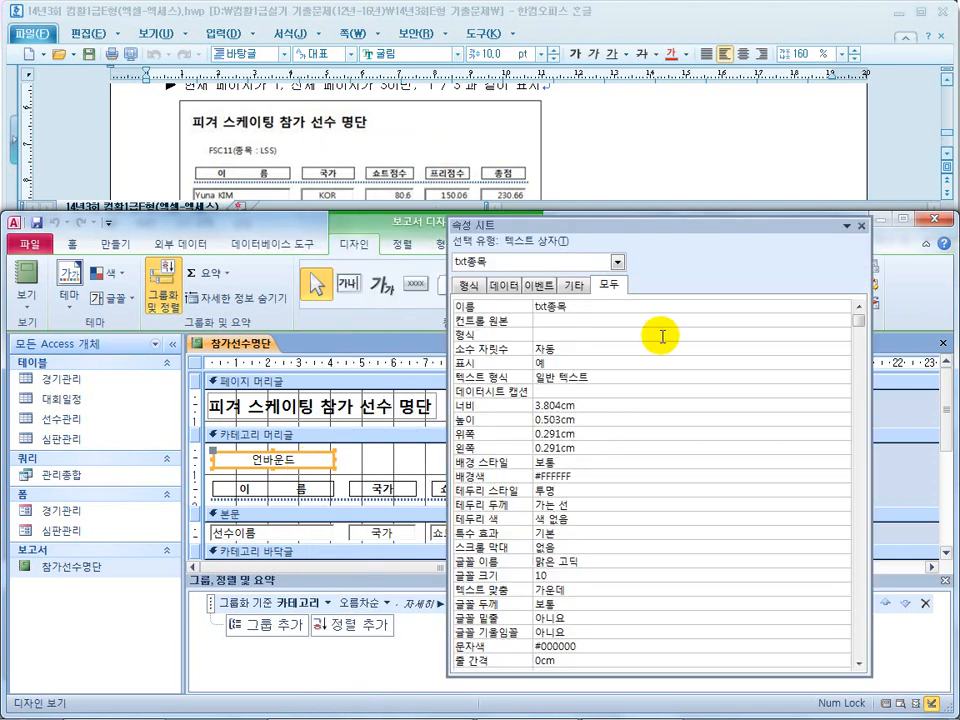
left_click(643, 133)
scroll(643, 133, "up", 3)
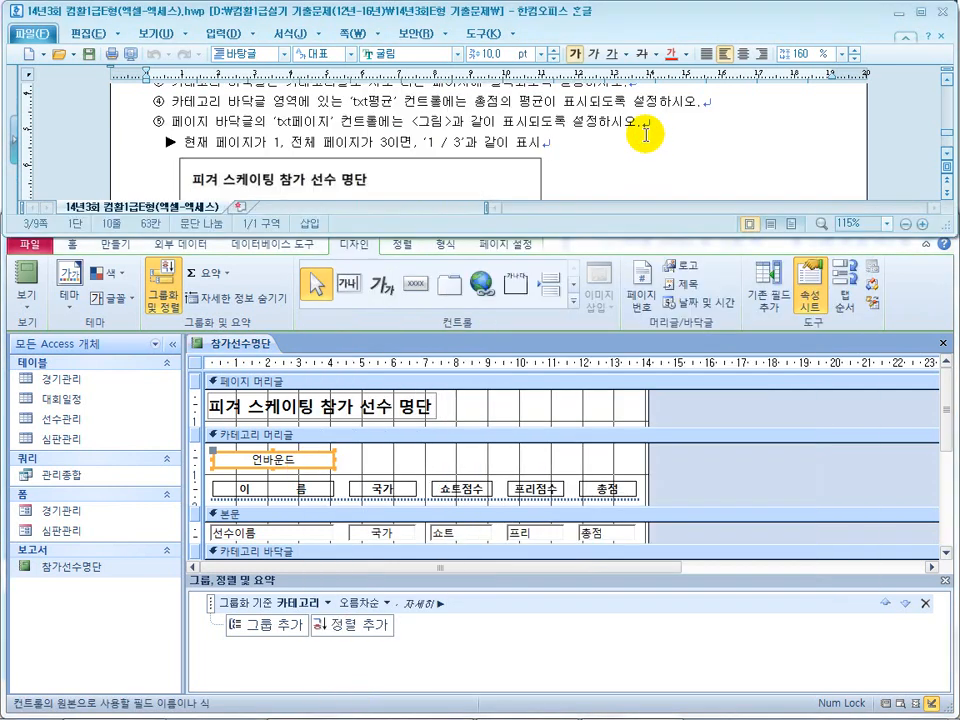
mouse_move(527, 713)
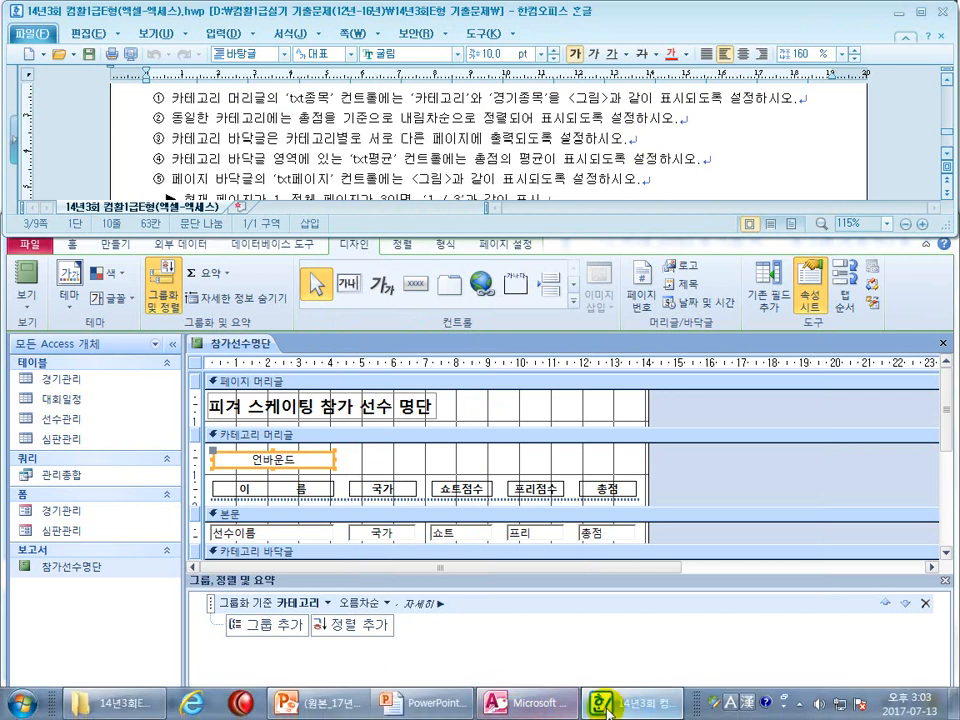
left_click(317, 456)
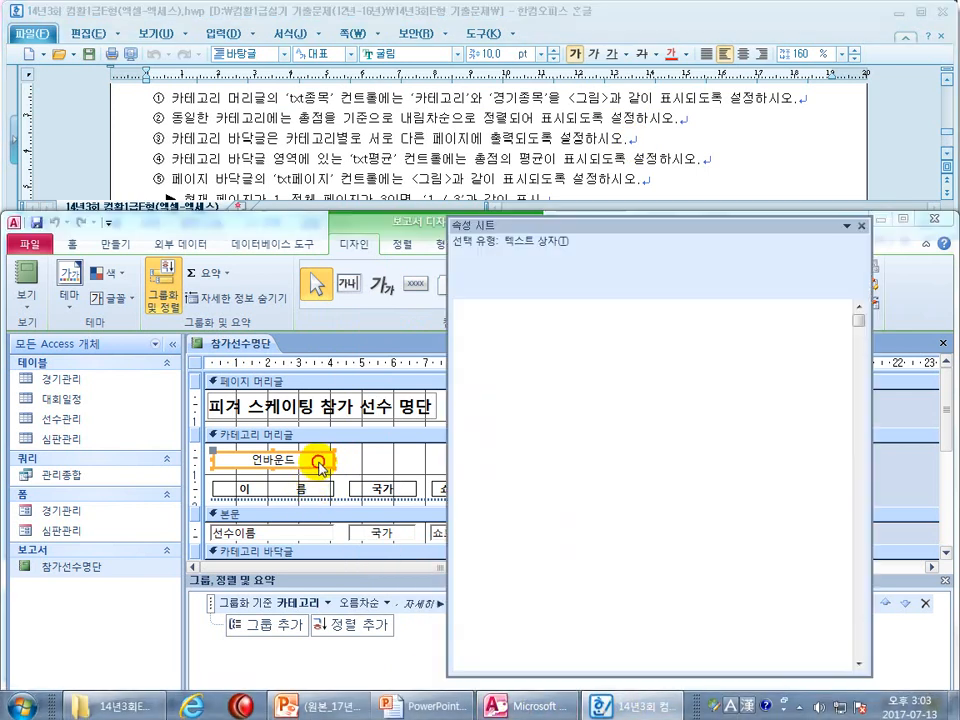
left_click(325, 466)
left_click(275, 458)
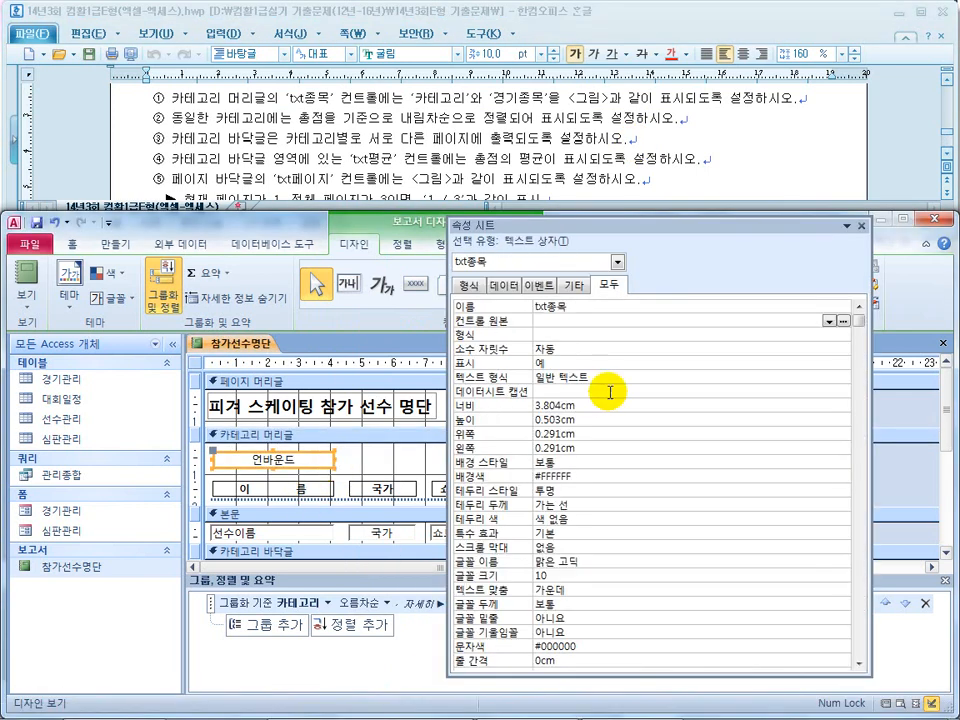
Step: Enter =카테고리(경기종목) as the 컨트롤 원본 of txt종목
left_click(562, 320)
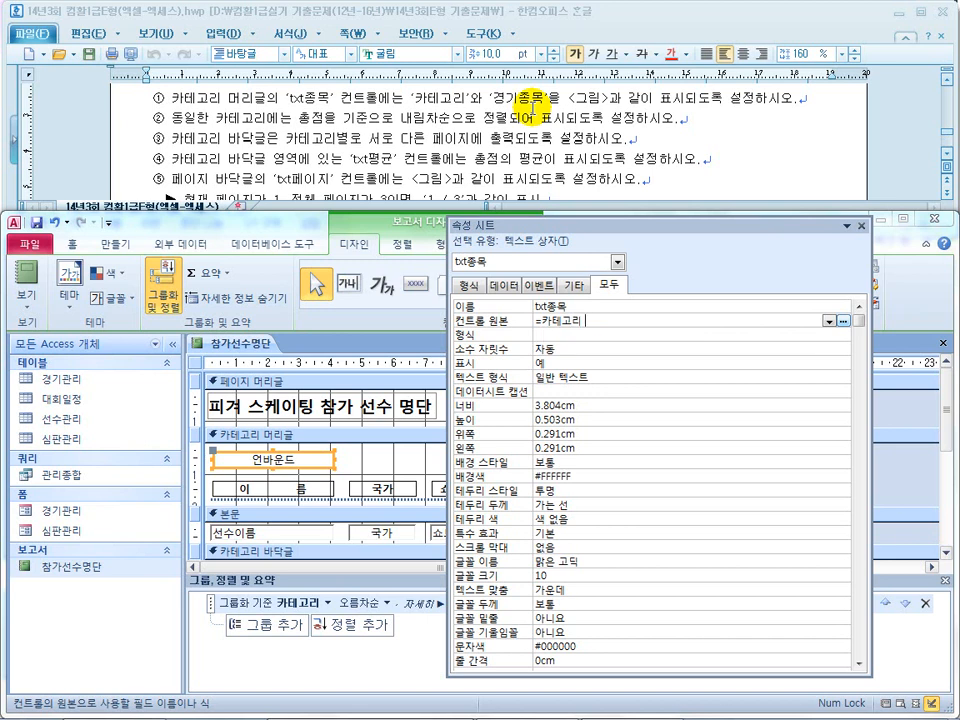
type("(")
type("경기종목")
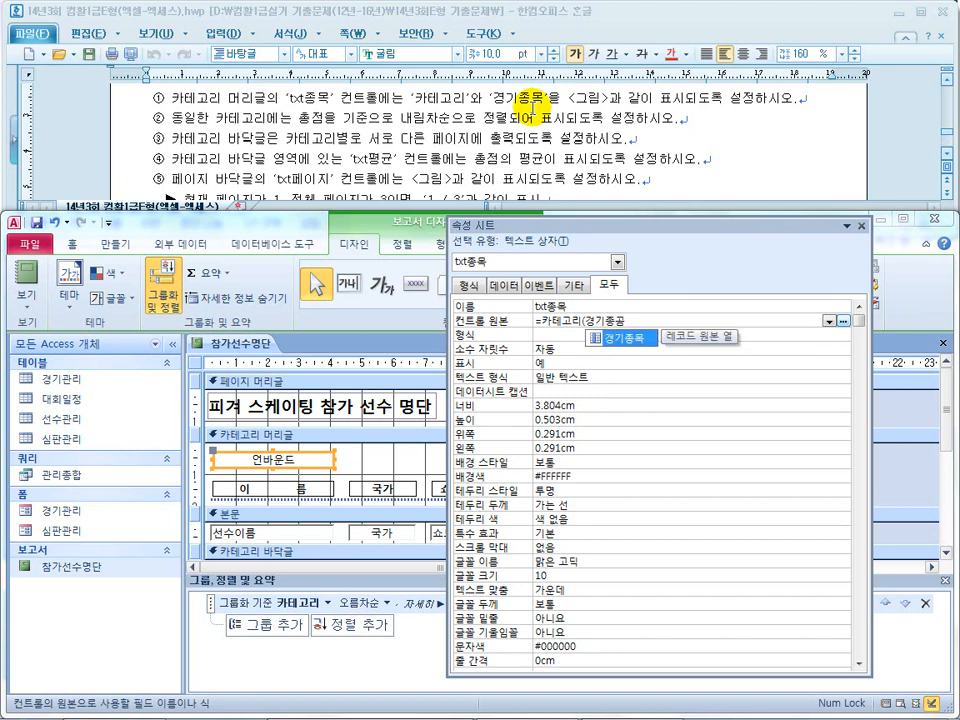
type(")")
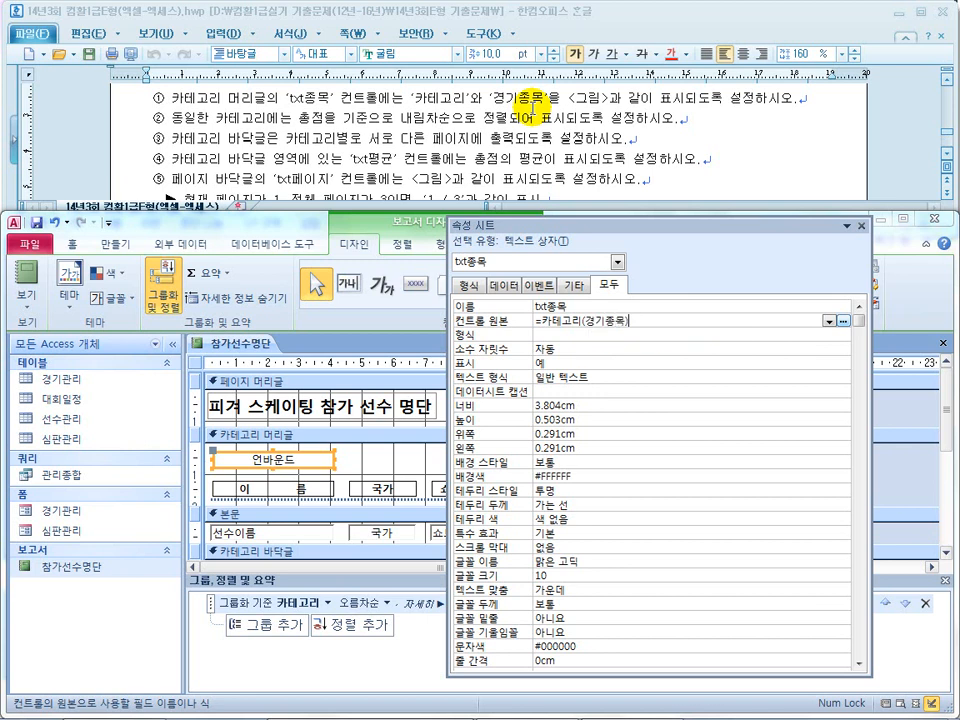
Step: Recheck the sample report heading and replace the 컨트롤 원본 of txt종목 with =[카테고리] & "(" & [경기종목] & ")"
left_click(411, 146)
scroll(407, 150, "down", 5)
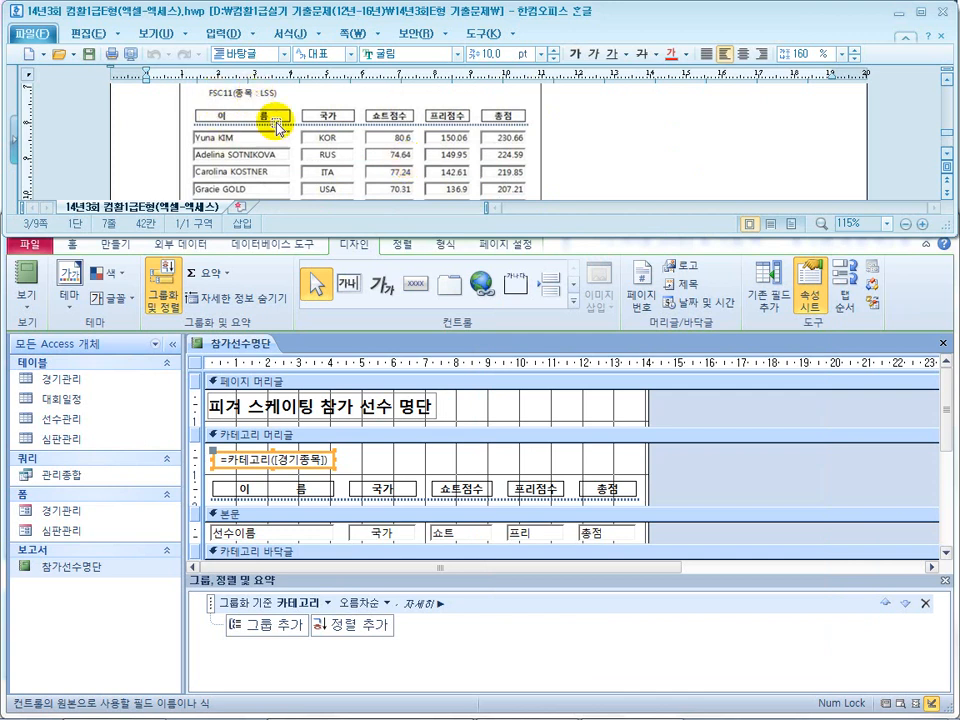
double_click(288, 460)
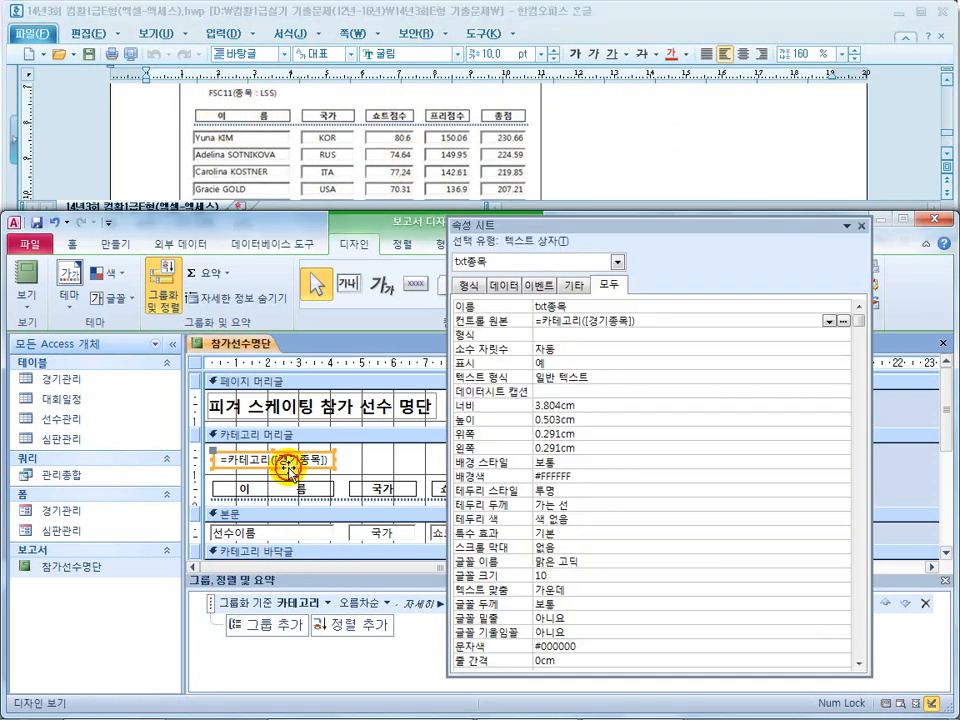
left_click(580, 322)
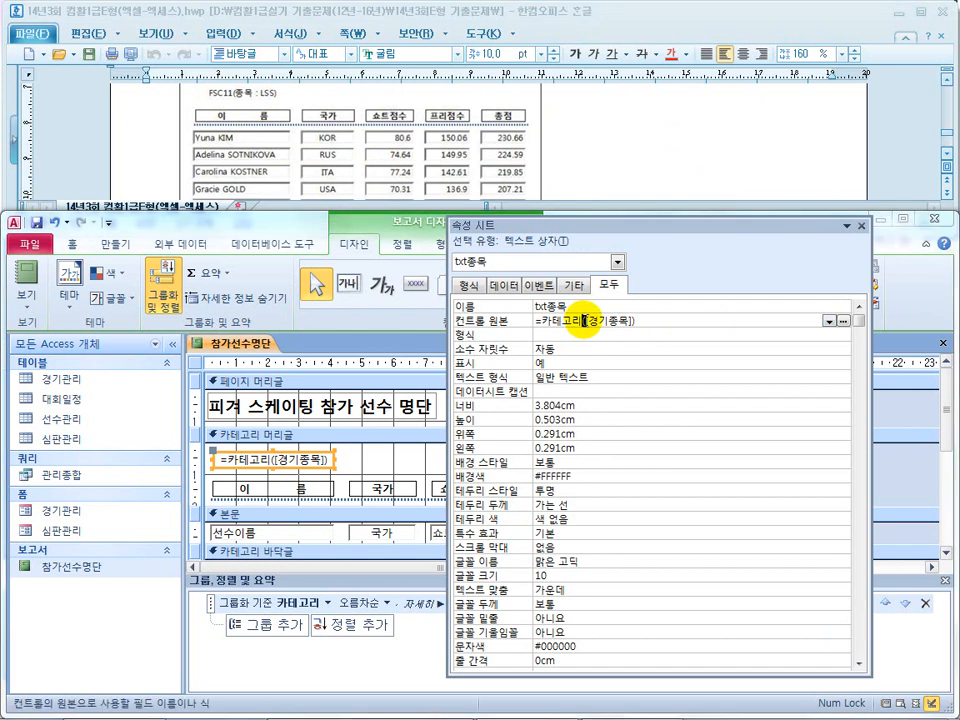
left_click(634, 320)
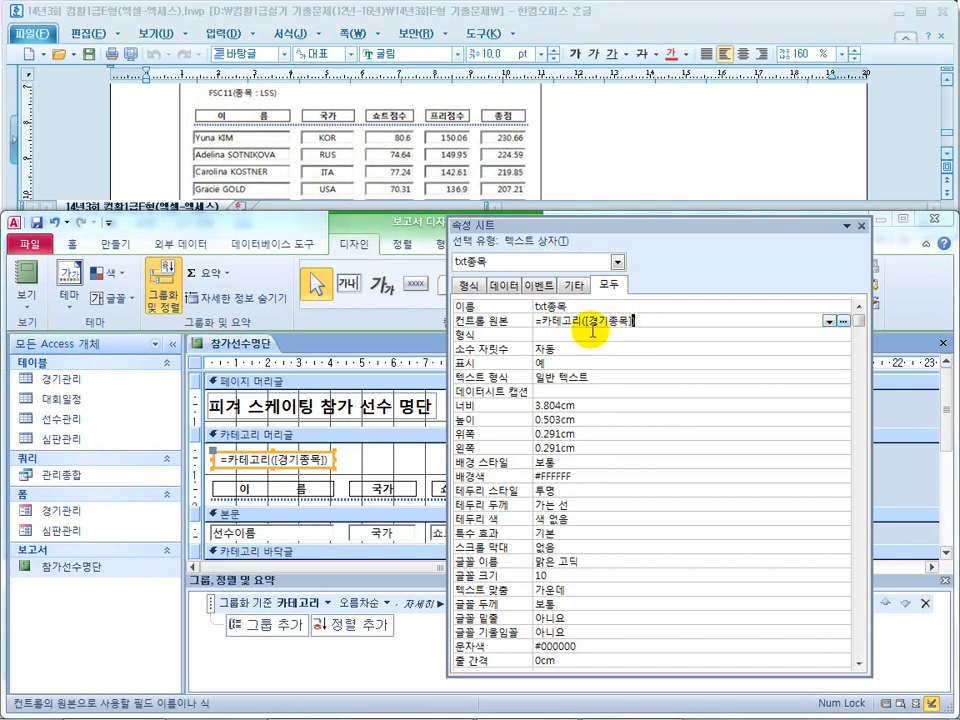
left_click(659, 336)
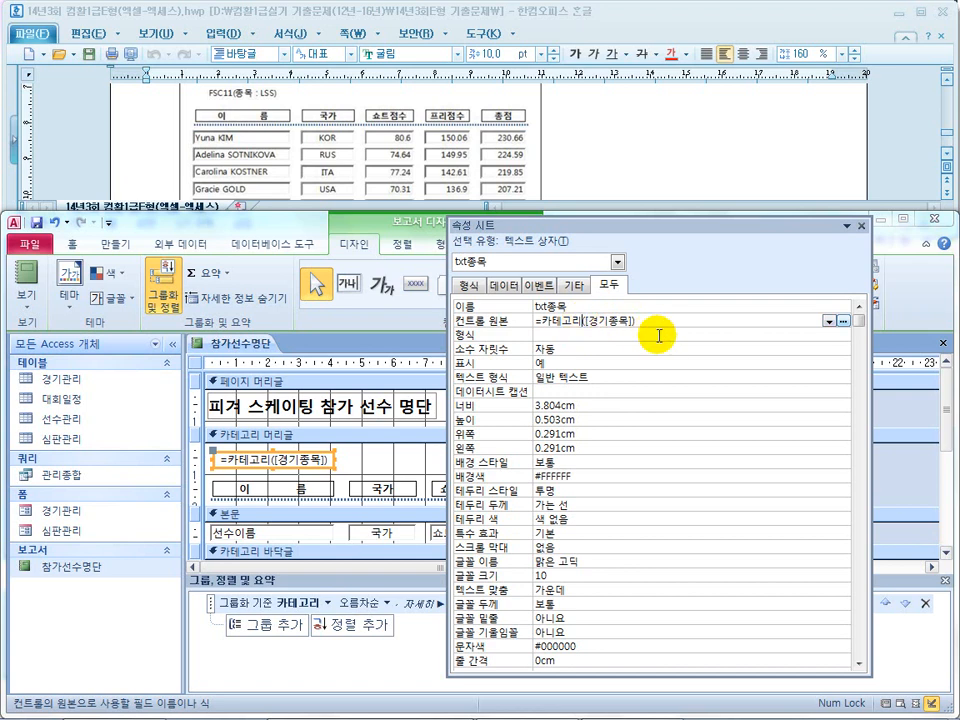
type("[")
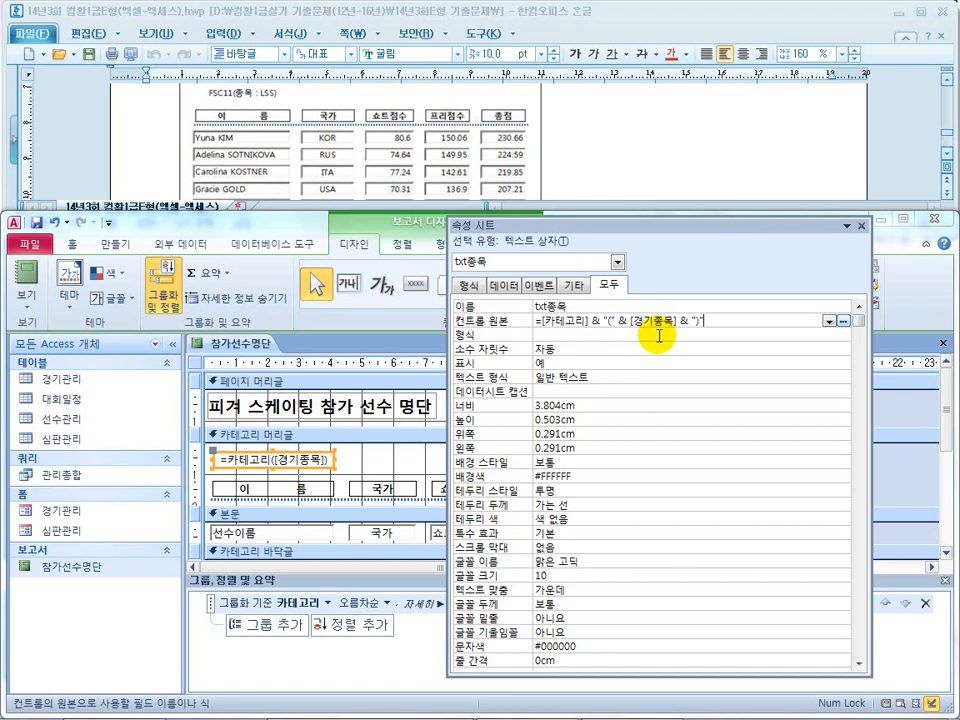
left_click(659, 335)
left_click(611, 322)
double_click(611, 322)
double_click(697, 321)
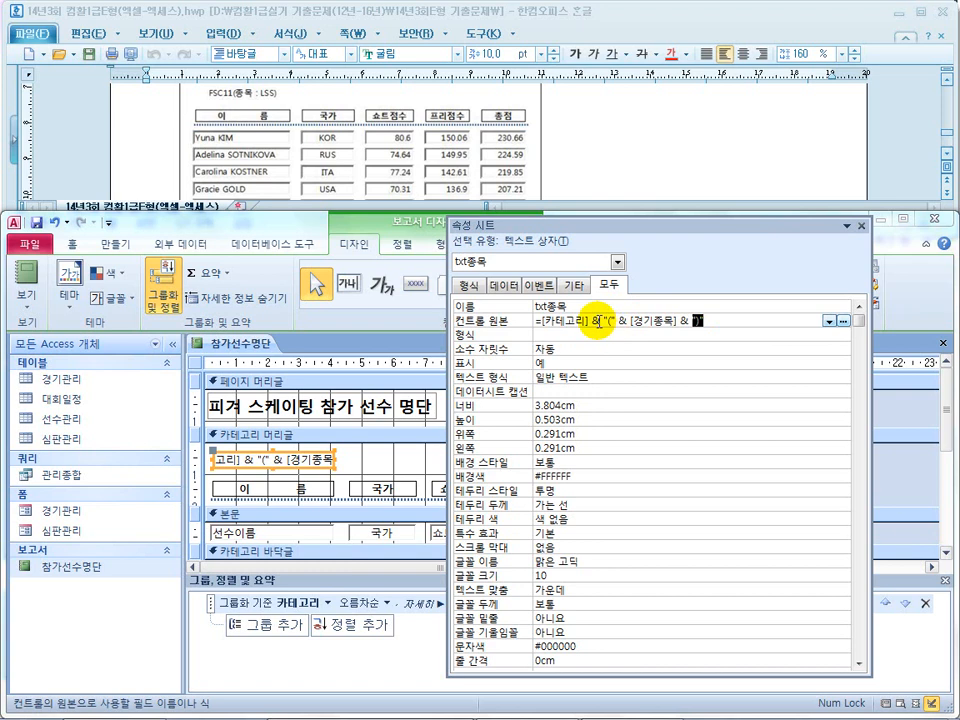
left_click(714, 321)
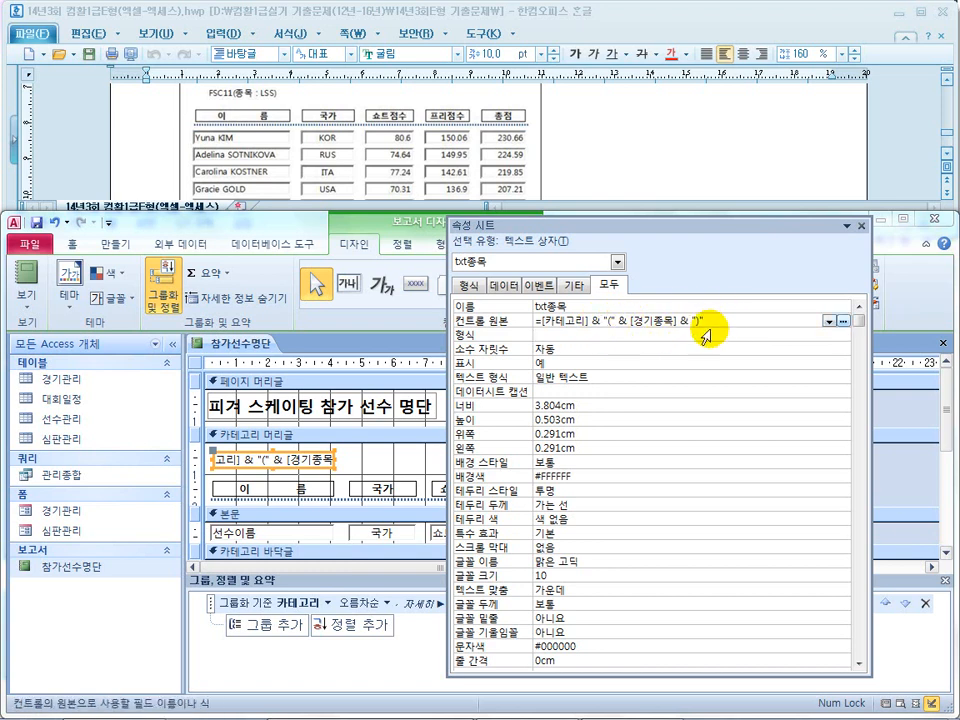
Step: Following item ②, add a sort on 총점 in 내림차순 order under the 카테고리 group
left_click(628, 146)
scroll(630, 144, "down", 5)
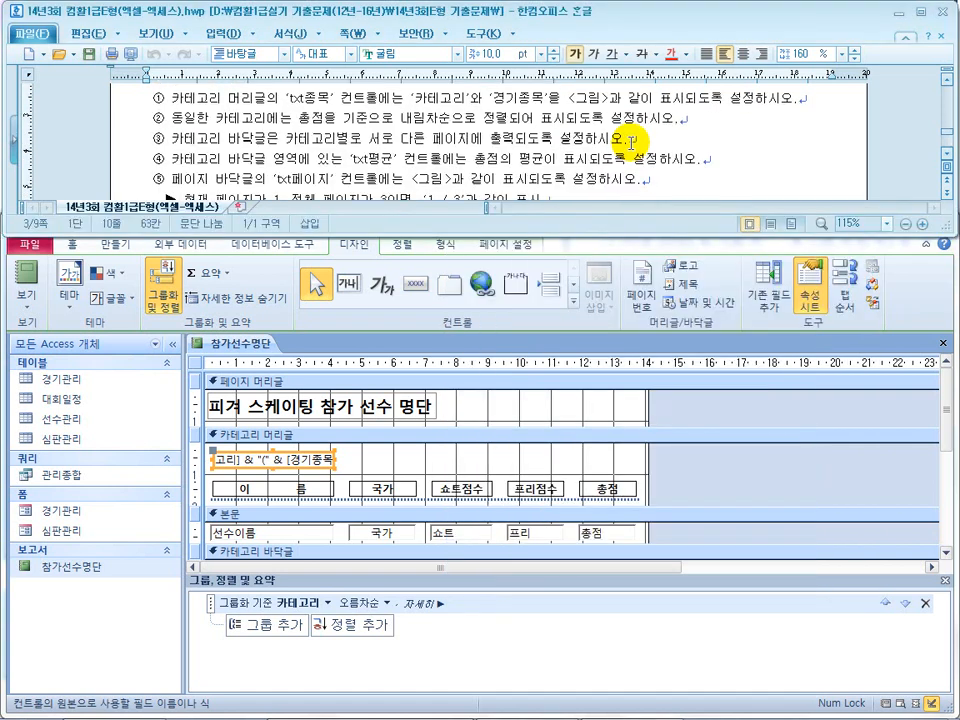
left_click_drag(228, 118, 306, 122)
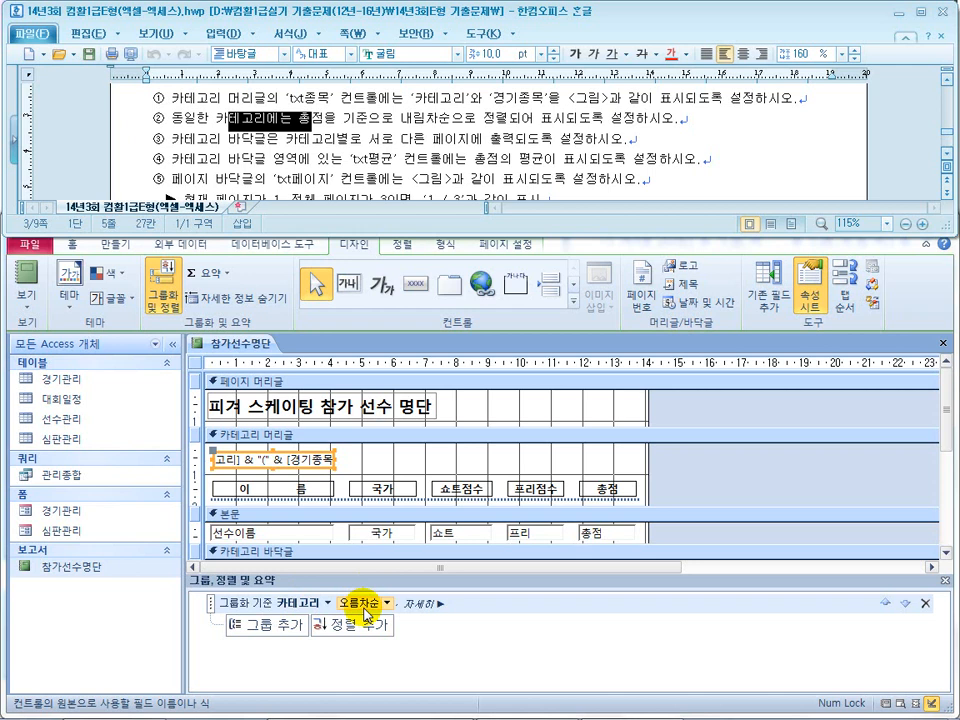
left_click_drag(270, 128, 365, 125)
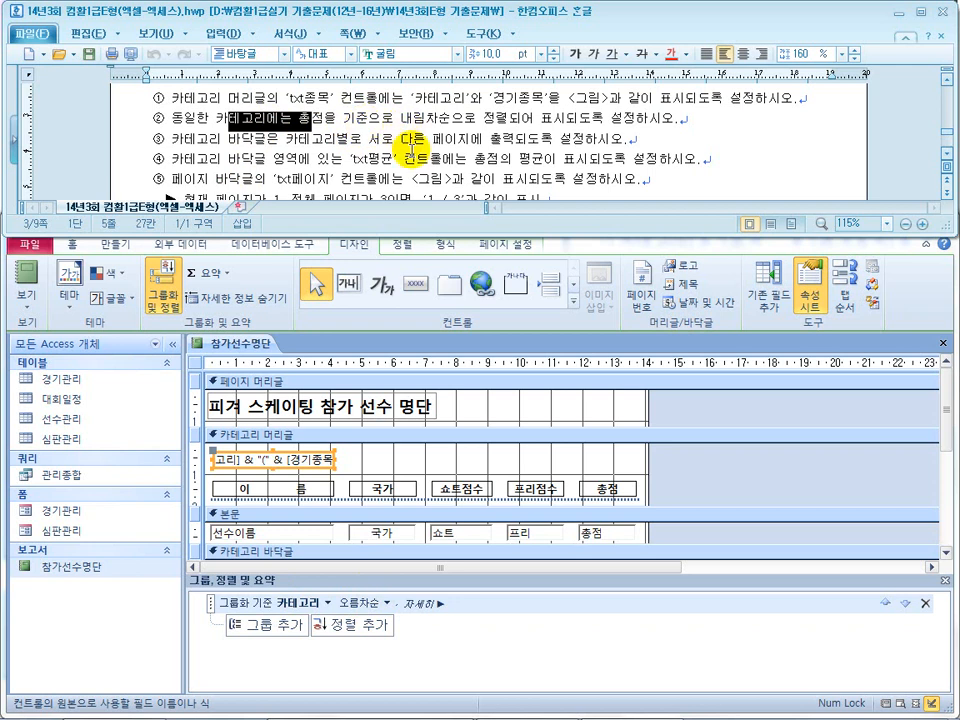
left_click(362, 628)
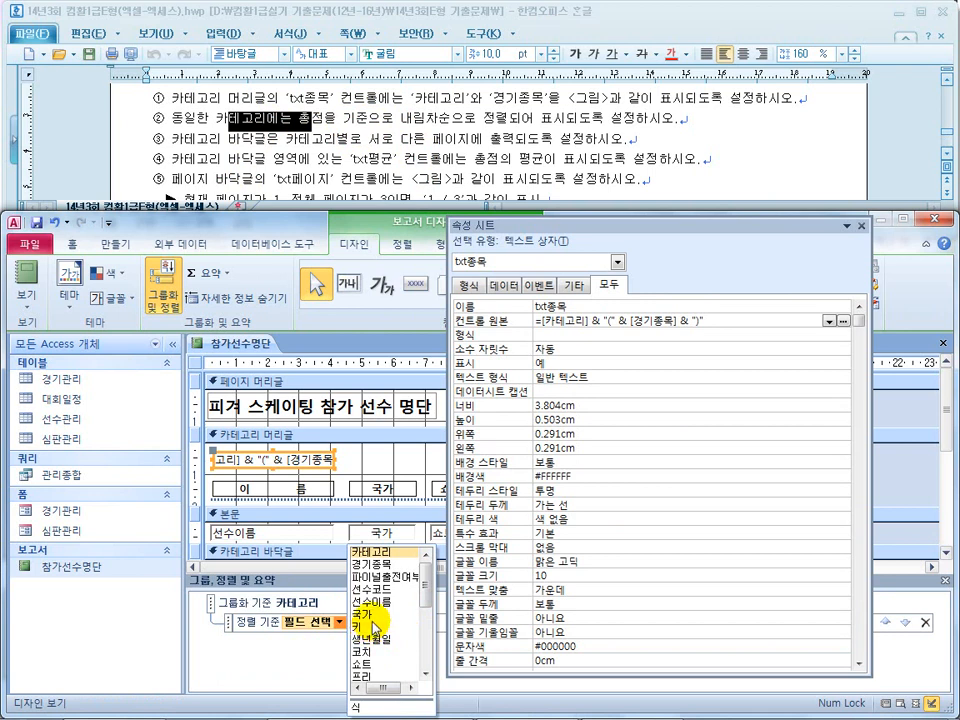
left_click_drag(424, 560, 407, 617)
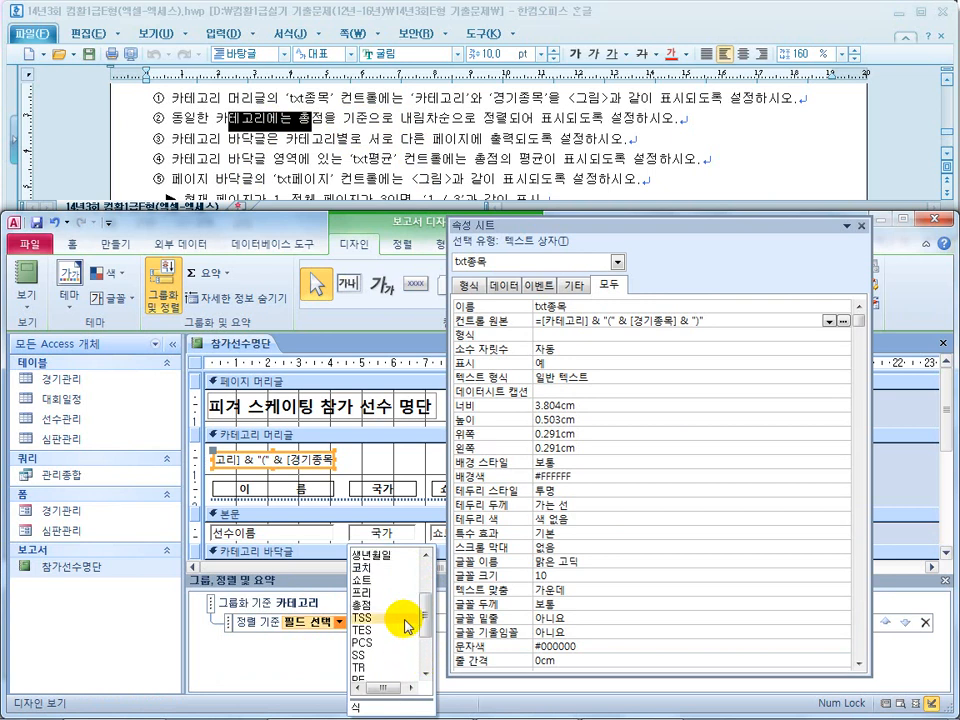
left_click(367, 607)
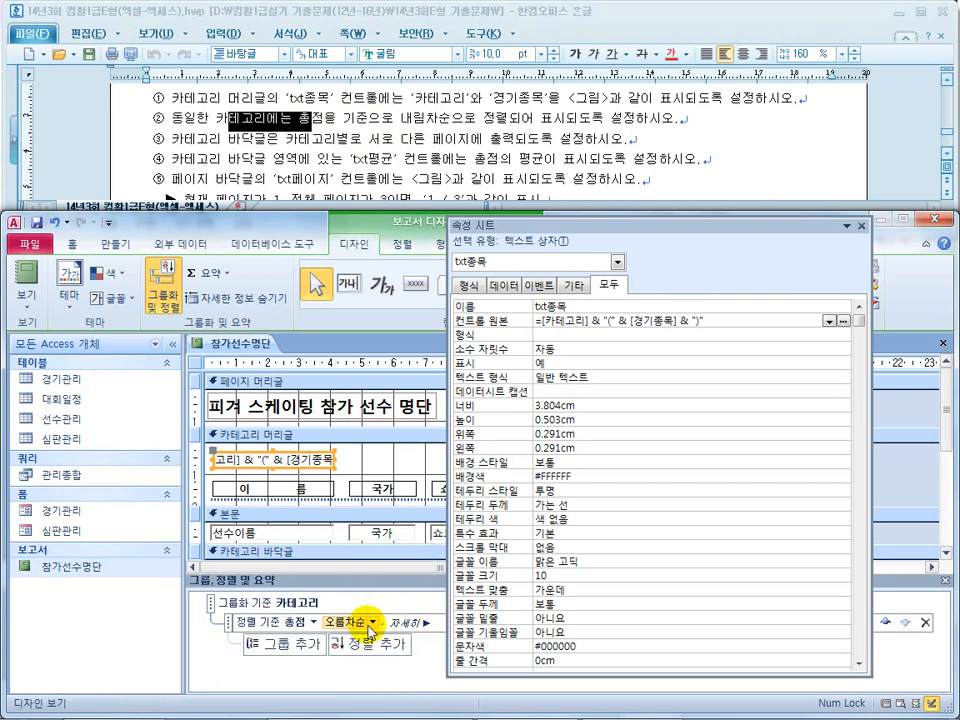
left_click(372, 622)
left_click(350, 648)
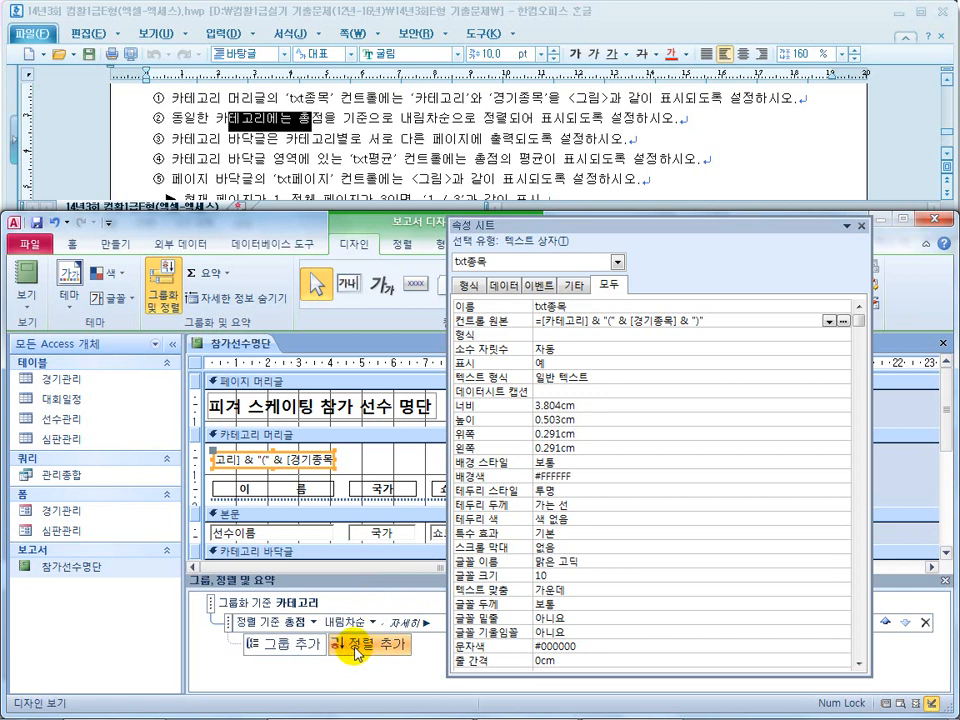
Step: Read item ③ in the exam document about printing the 카테고리 바닥글 on a different page for each category
left_click(383, 124)
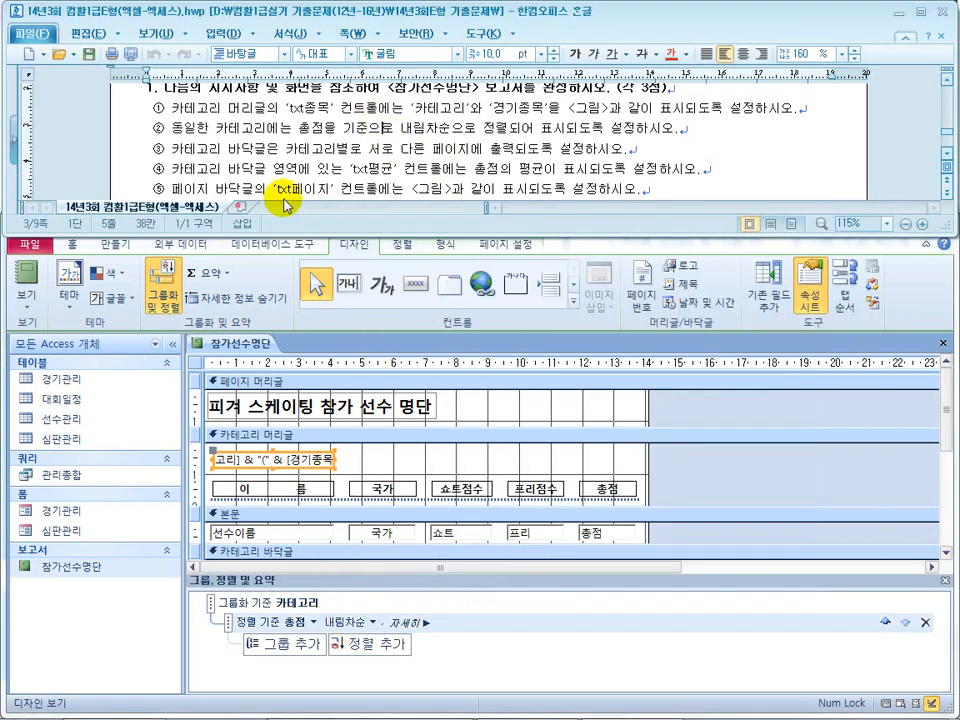
left_click_drag(196, 148, 345, 150)
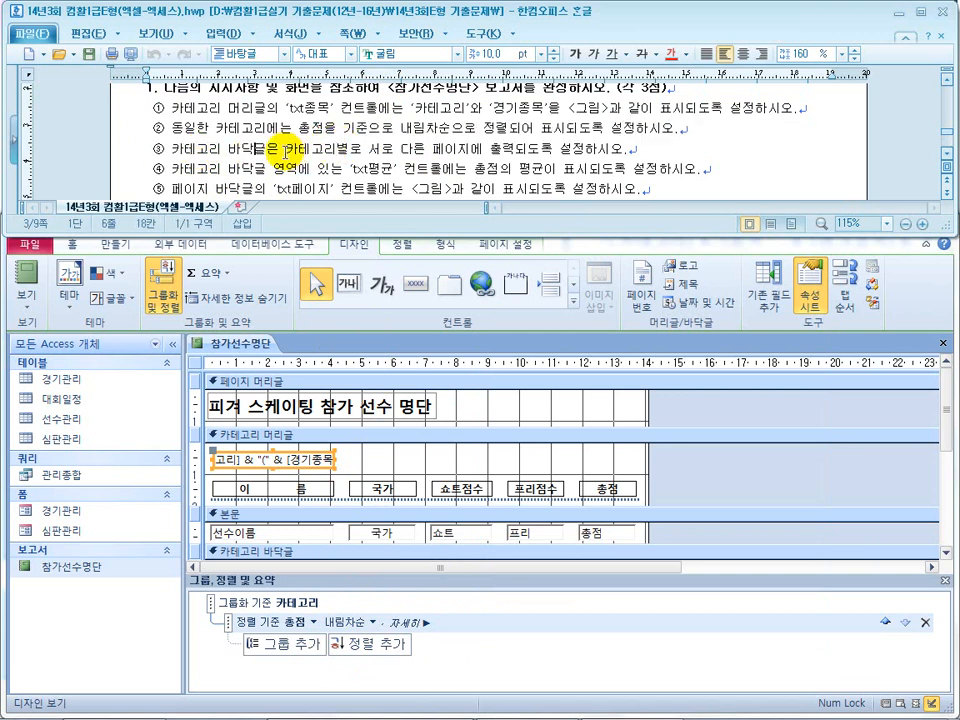
Step: Show the 참가선수명단 report in print preview
left_click_drag(287, 148, 366, 148)
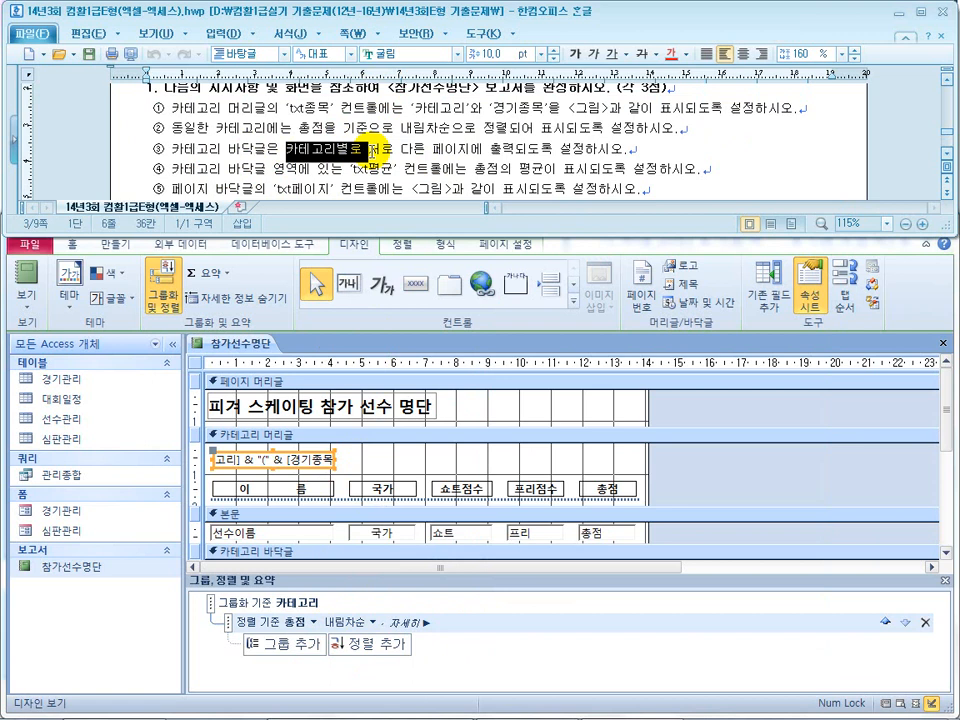
left_click(27, 306)
left_click(27, 306)
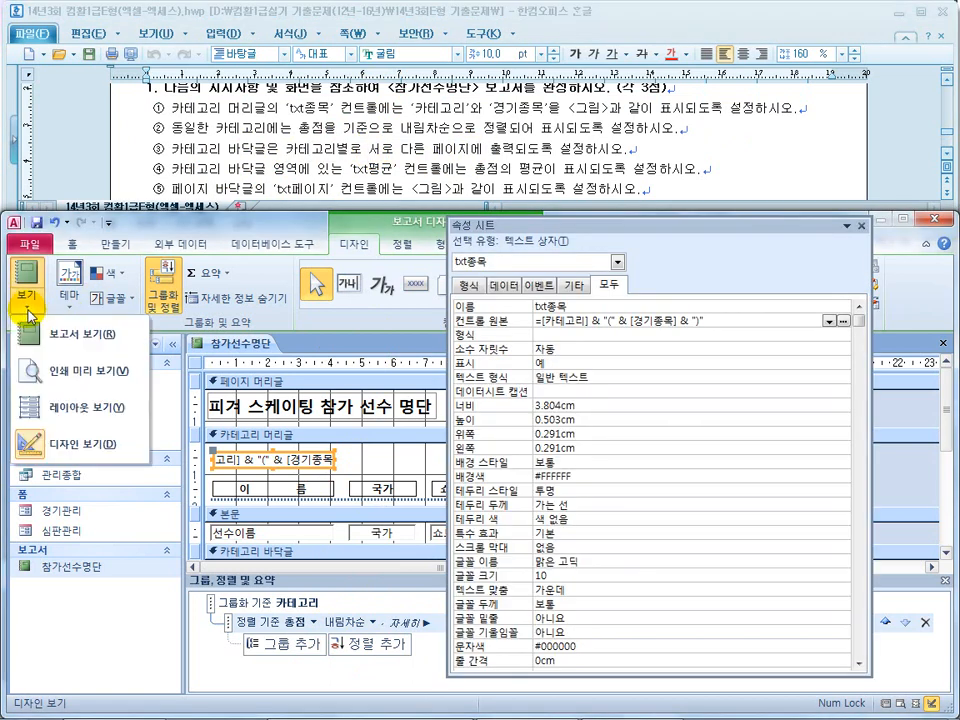
left_click(72, 374)
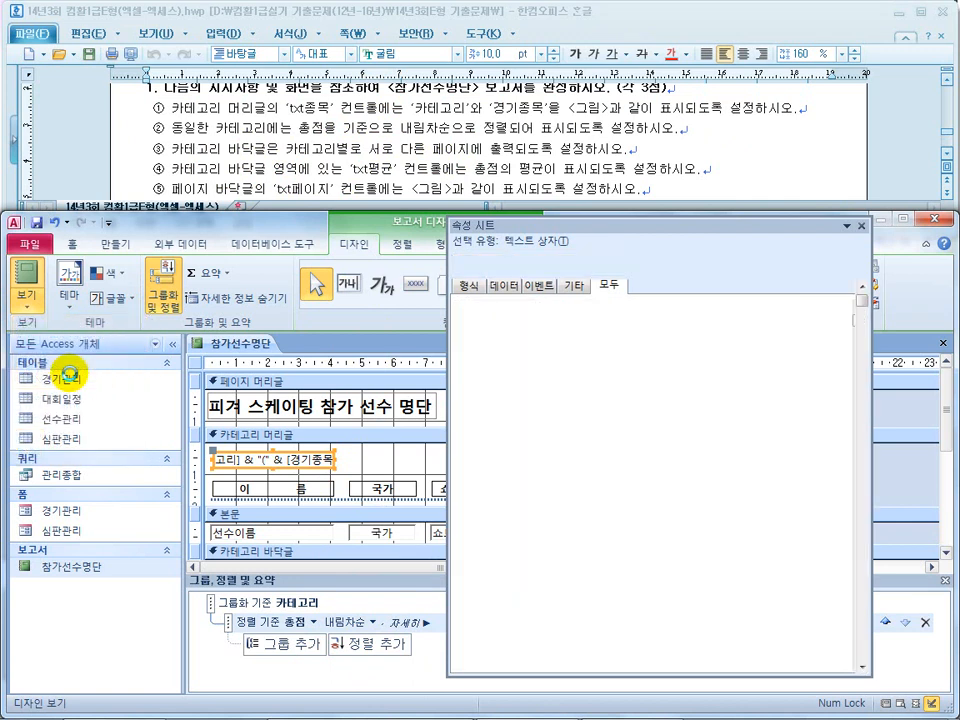
Step: Compare the previewed 참가선수명단 report with the sample figure in the Hangul exam document, from the category heading to the 총점의 평균 line
left_click(330, 155)
scroll(330, 155, "down", 6)
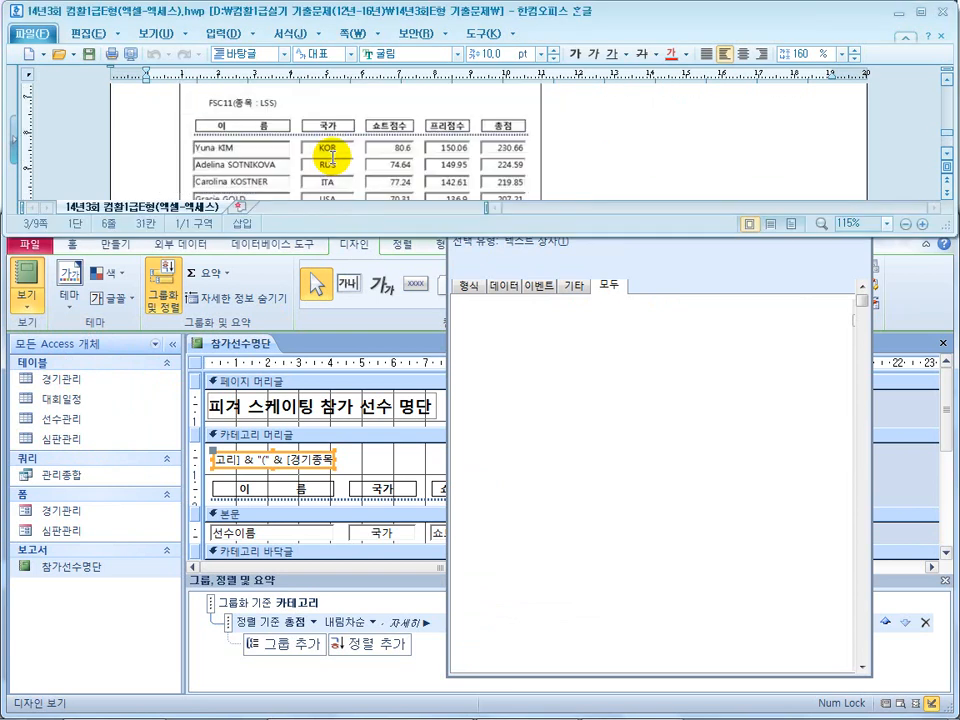
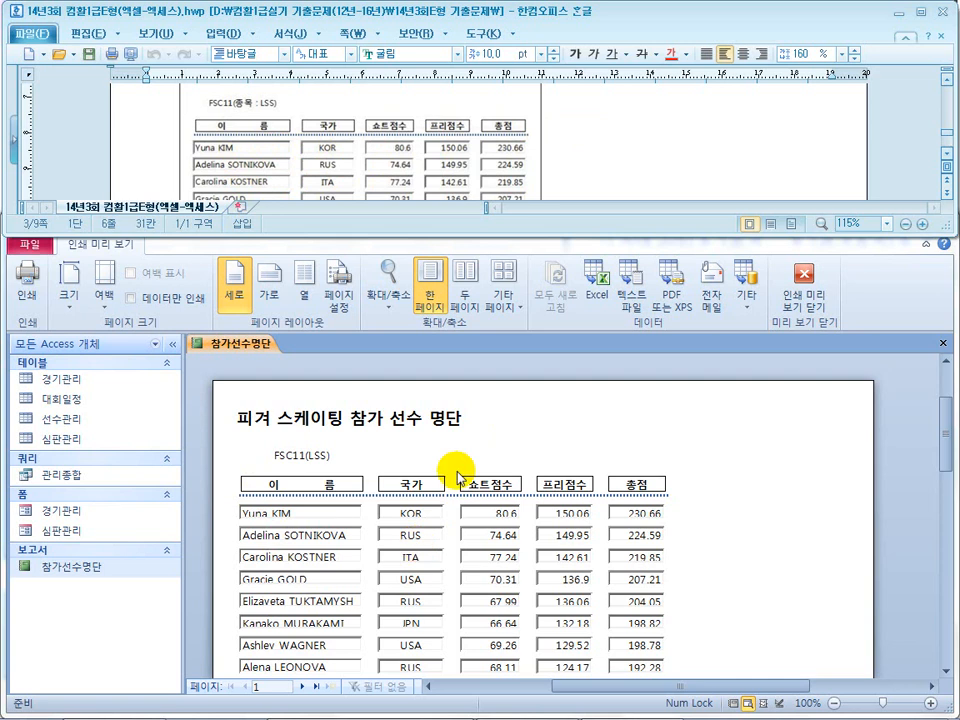
scroll(606, 151, "down", 1)
left_click(606, 151)
scroll(606, 151, "down", 2)
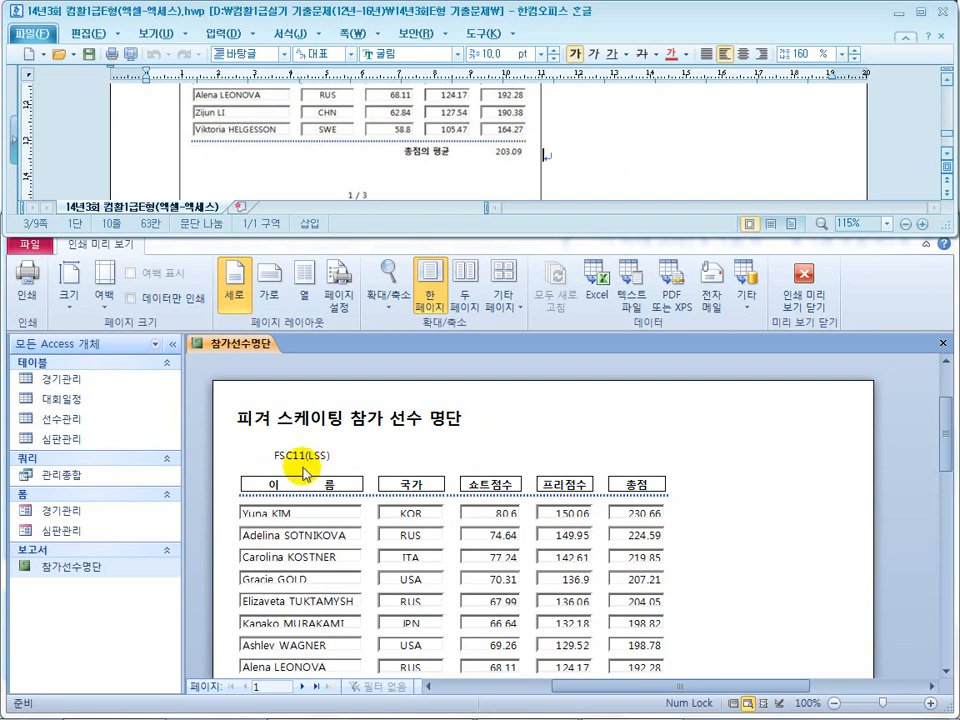
scroll(594, 126, "up", 4)
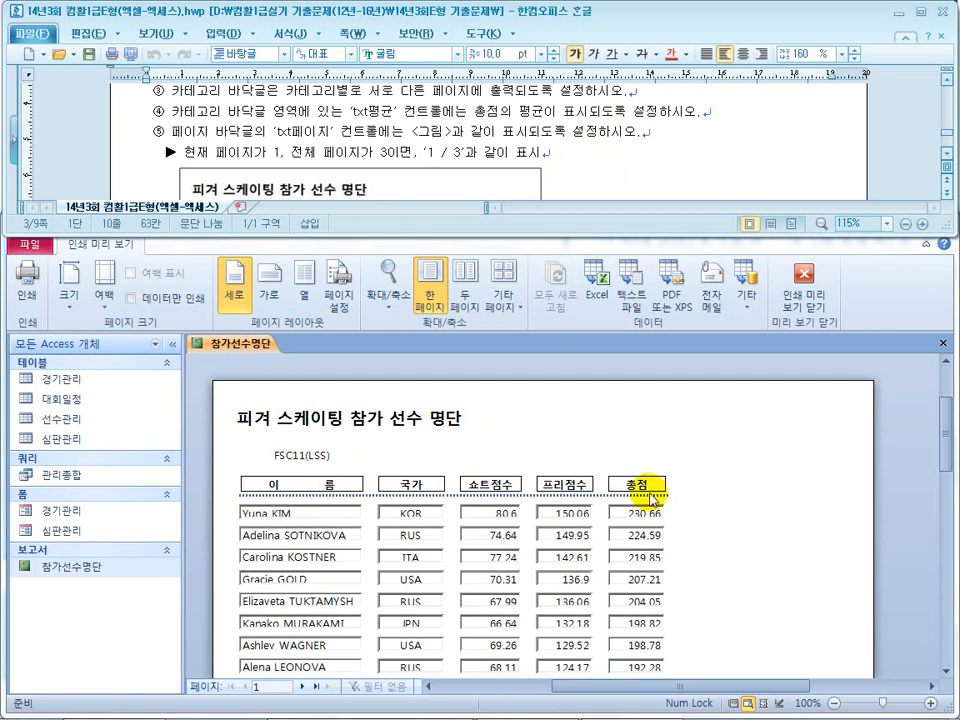
left_click(710, 513)
left_click(547, 512)
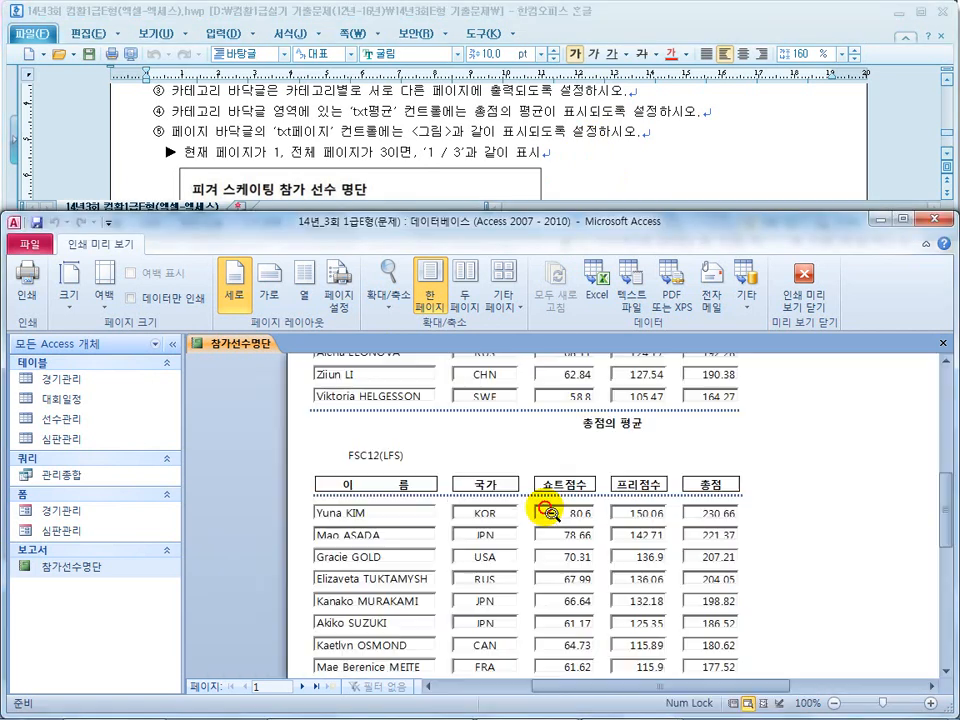
scroll(413, 490, "up", 3)
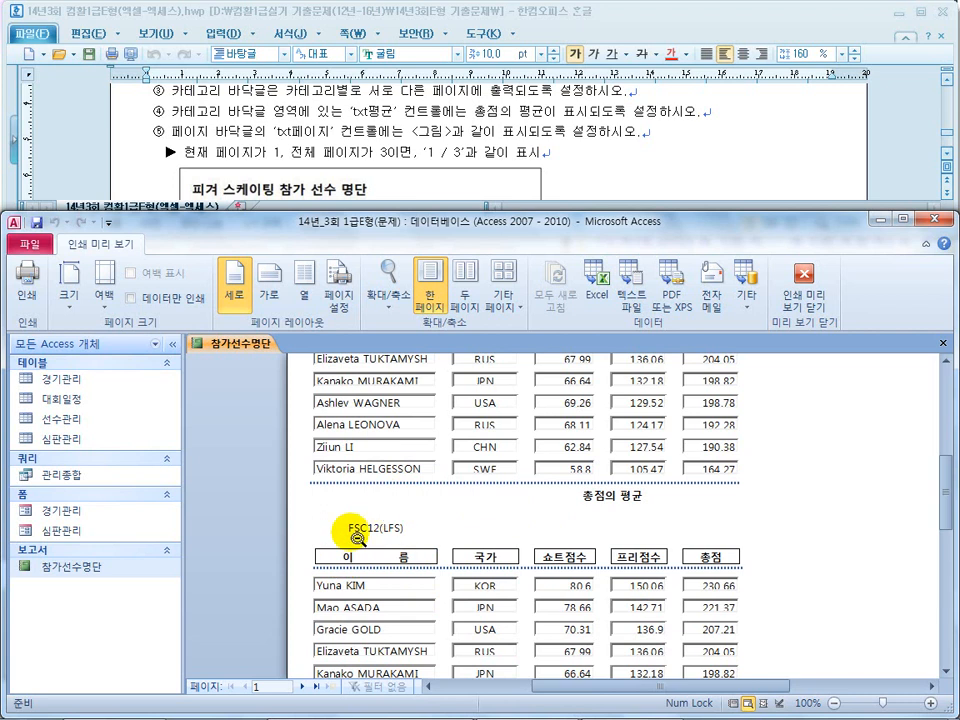
scroll(357, 537, "up", 8)
scroll(380, 420, "down", 4)
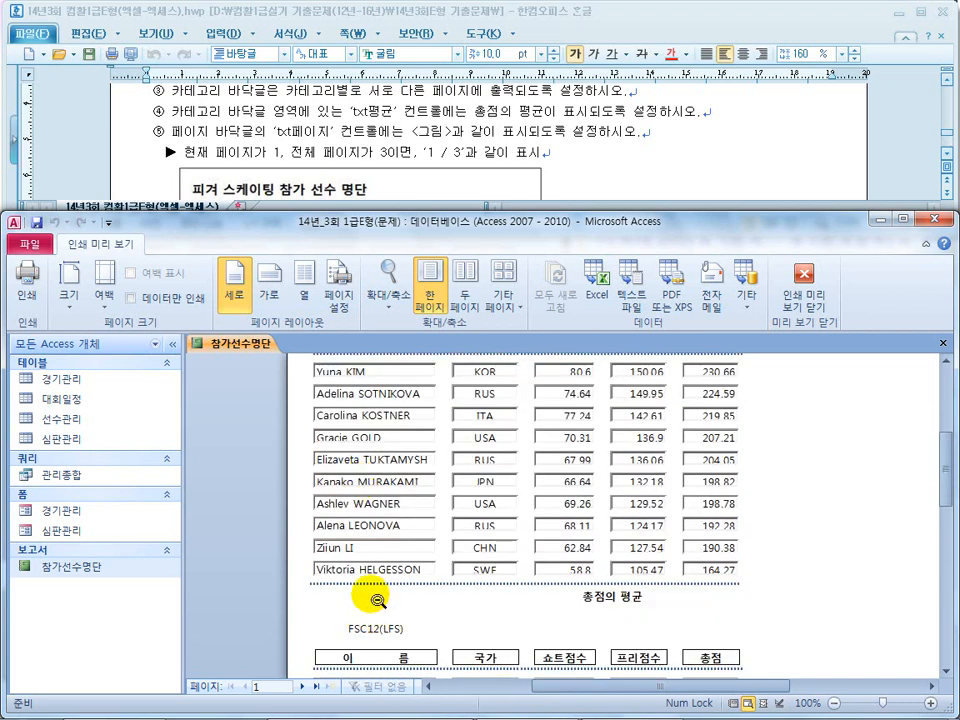
Step: Enlarge the Hangul exam document and examine the sample figure and item ③ about printing each category on a separate page
left_click(621, 148)
scroll(628, 171, "down", 5)
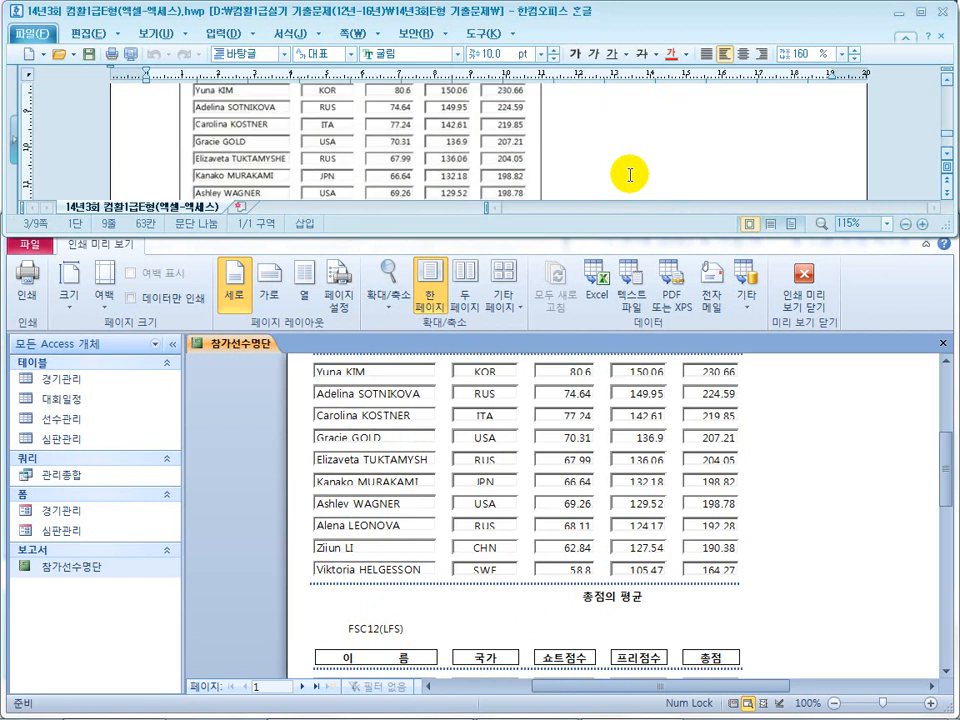
double_click(643, 14)
scroll(428, 317, "up", 3)
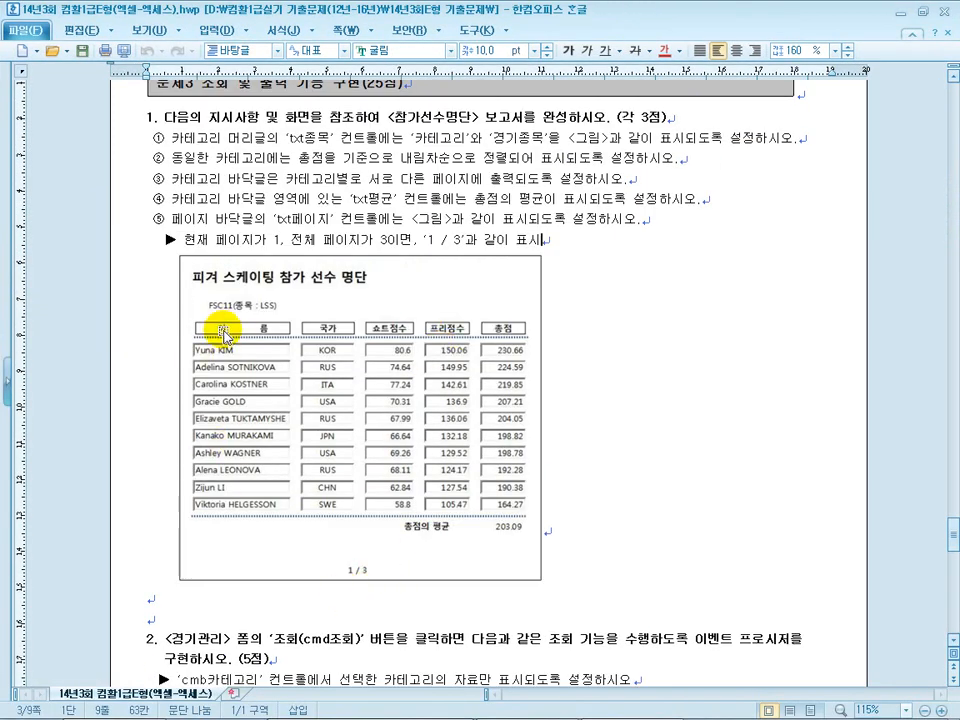
left_click_drag(212, 179, 372, 180)
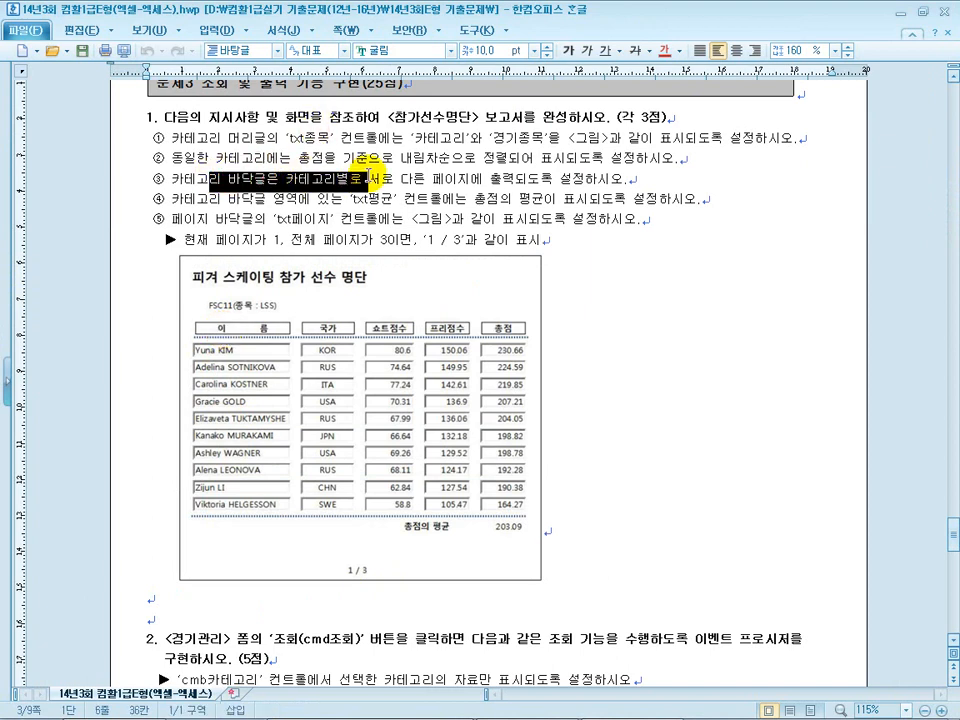
left_click_drag(444, 180, 363, 180)
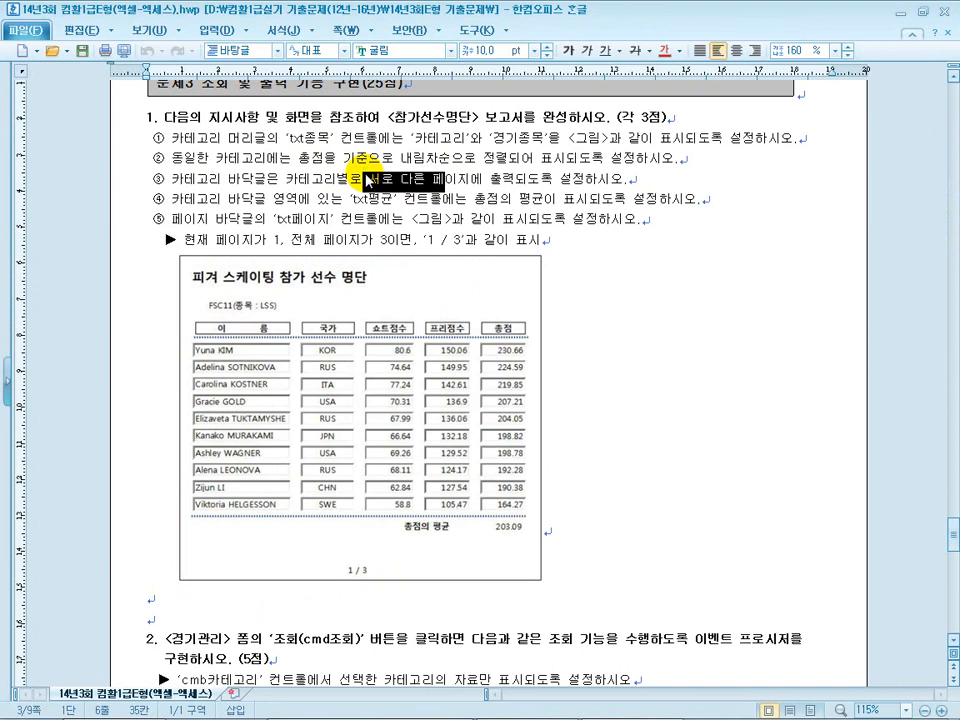
Step: Shrink the exam document window and examine in the Access preview how the FSC11 and FSC12 groups are placed on the page
double_click(485, 11)
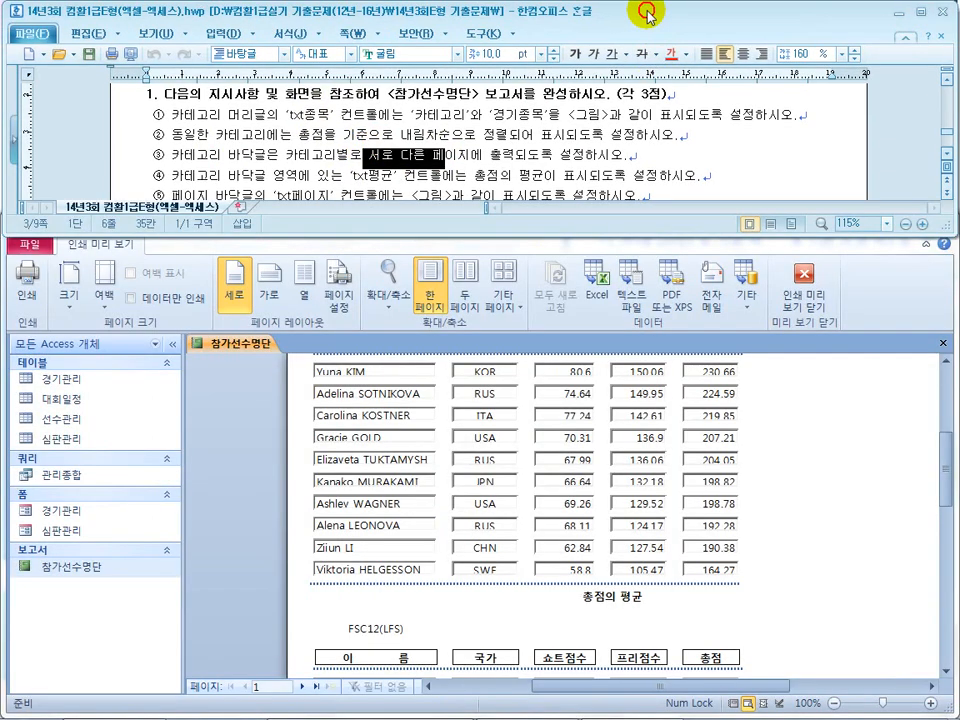
left_click(425, 613)
left_click(485, 536)
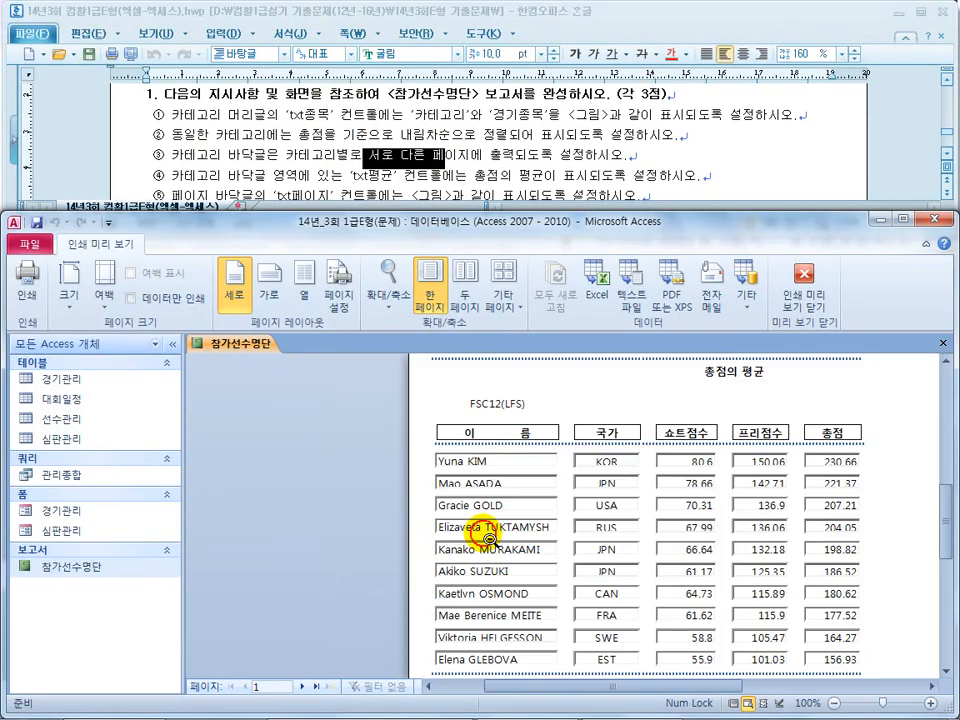
scroll(487, 533, "up", 1)
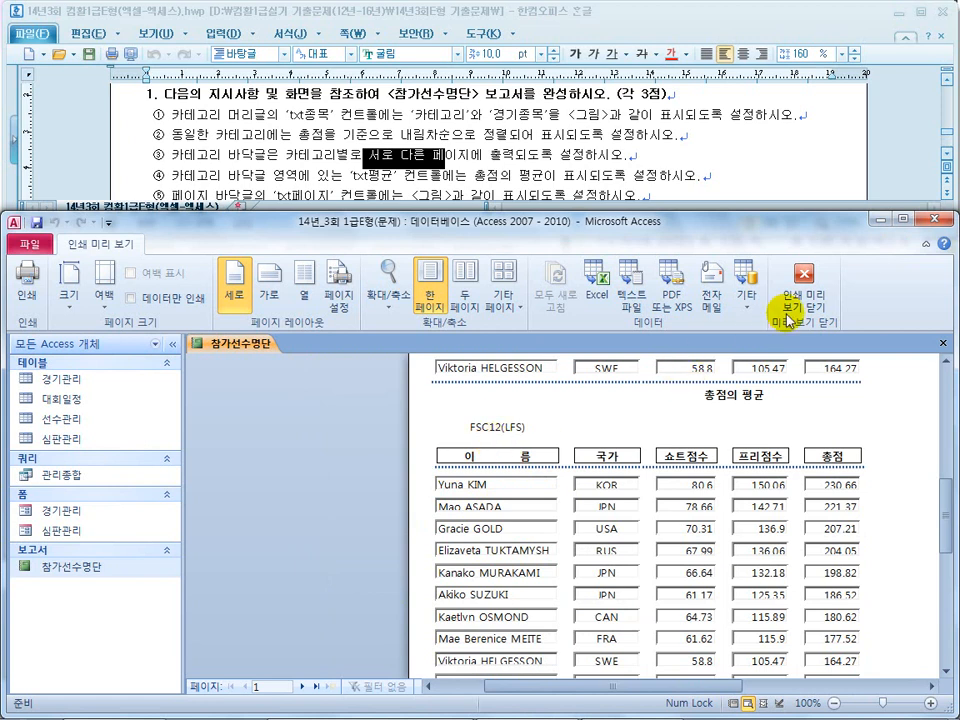
scroll(557, 441, "up", 3)
scroll(540, 430, "up", 10)
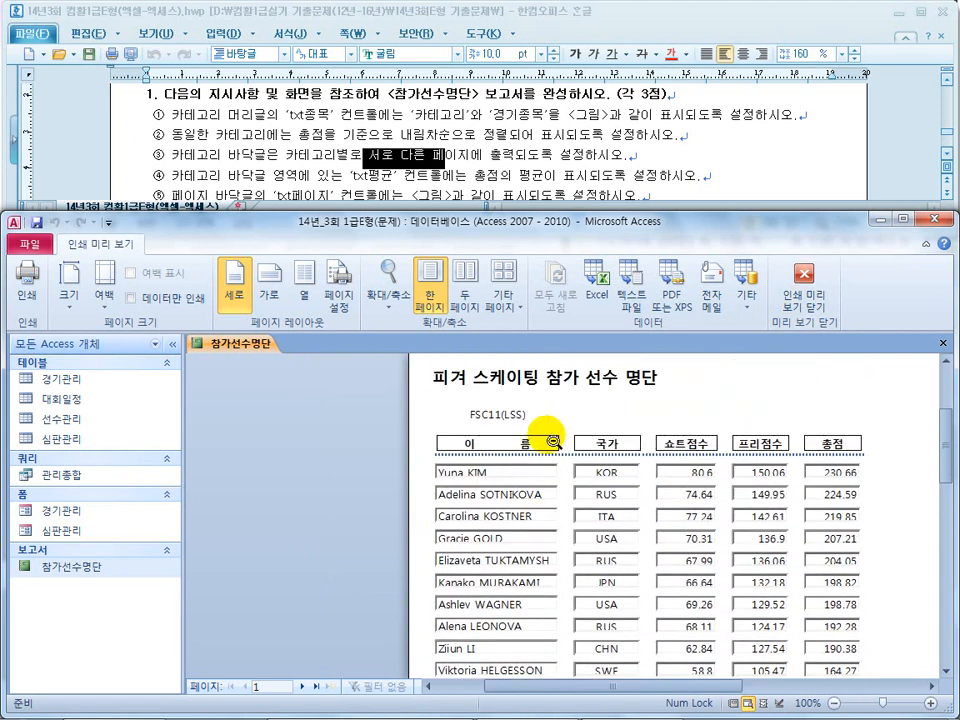
scroll(510, 423, "down", 4)
scroll(510, 423, "down", 3)
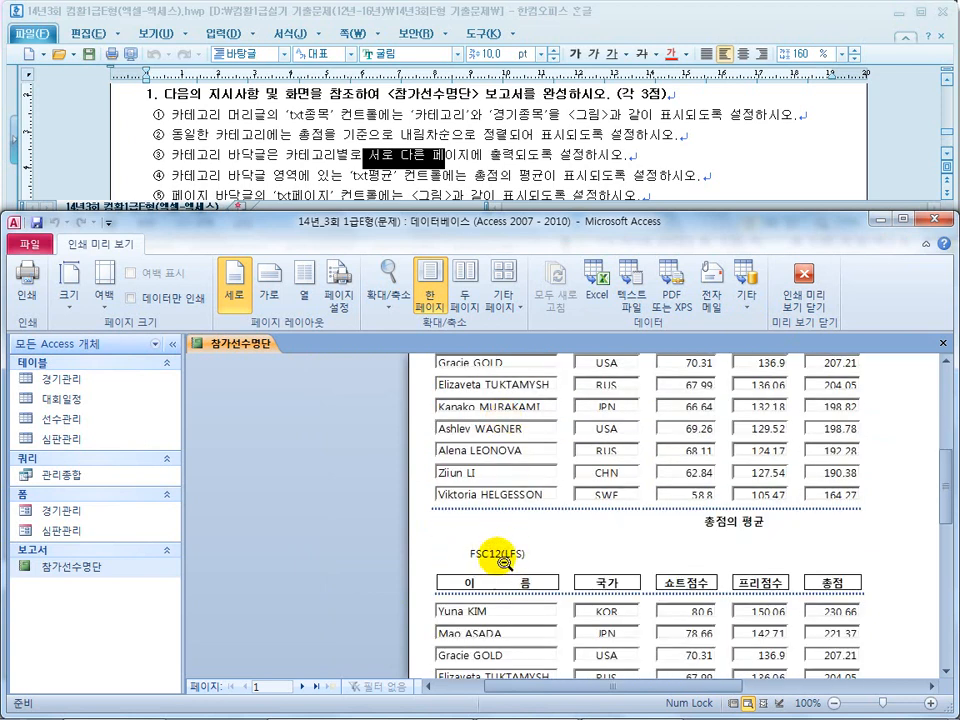
Step: Close the print preview and open the properties of the txt종목 text box in the category header
left_click(799, 312)
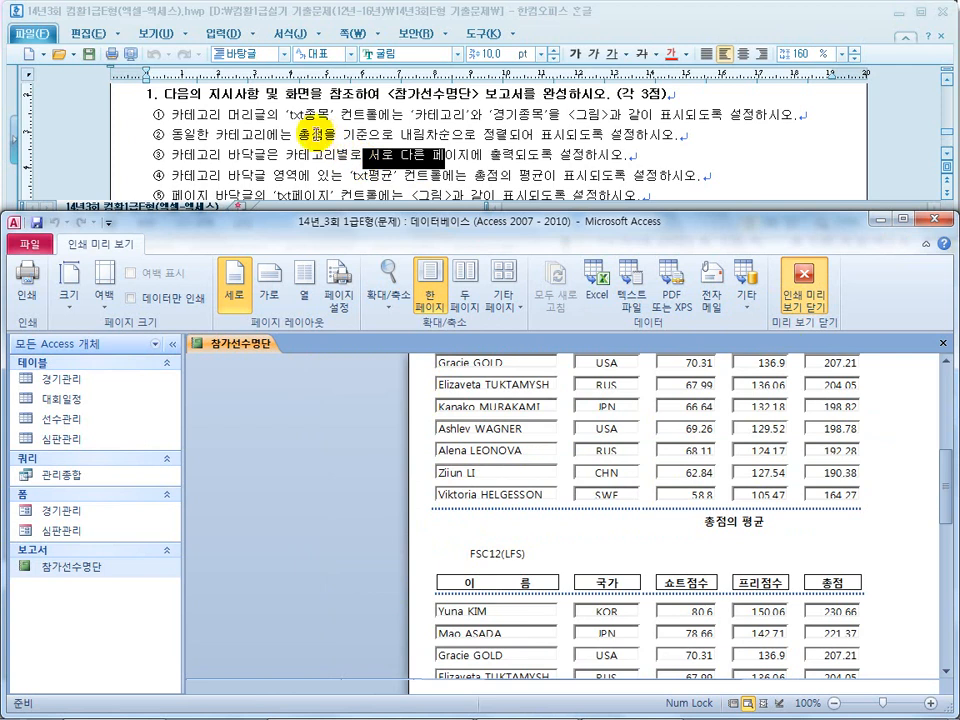
left_click(806, 311)
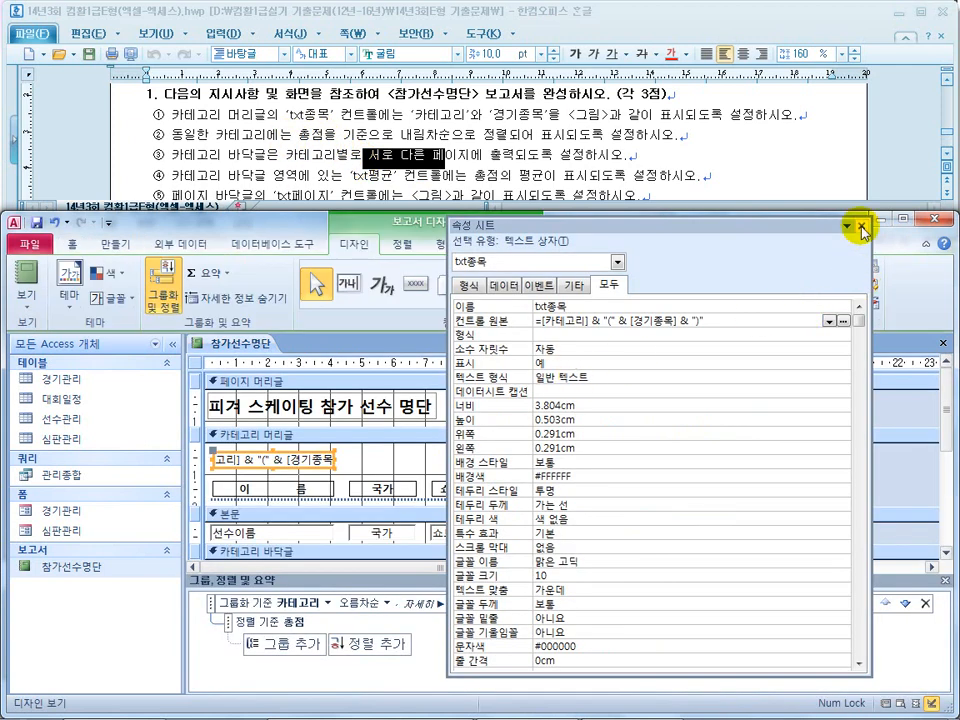
left_click(861, 229)
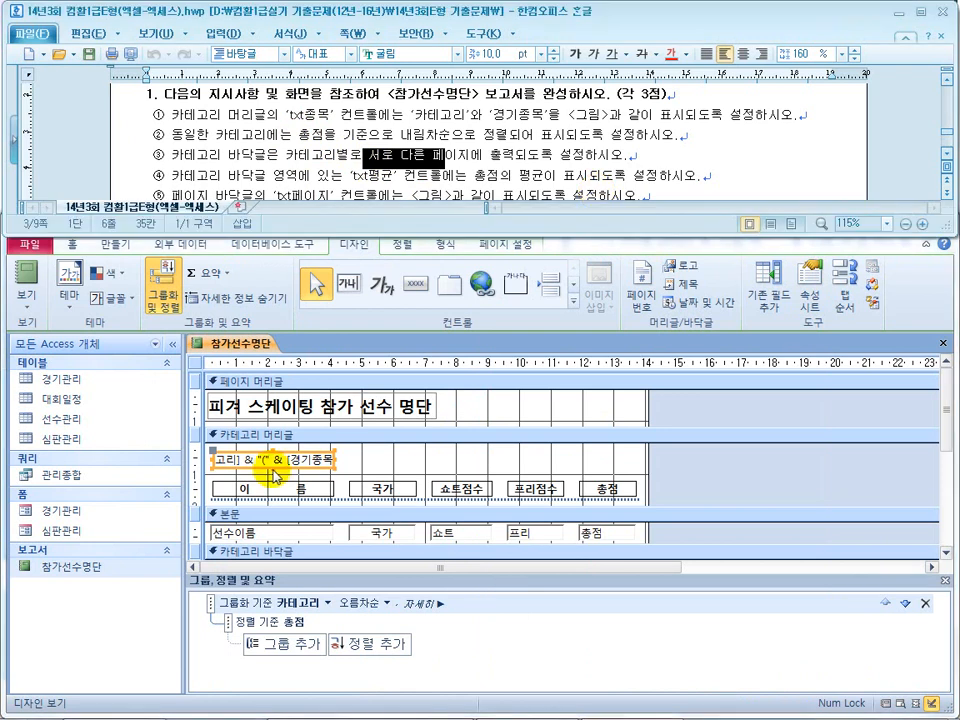
left_click(279, 474)
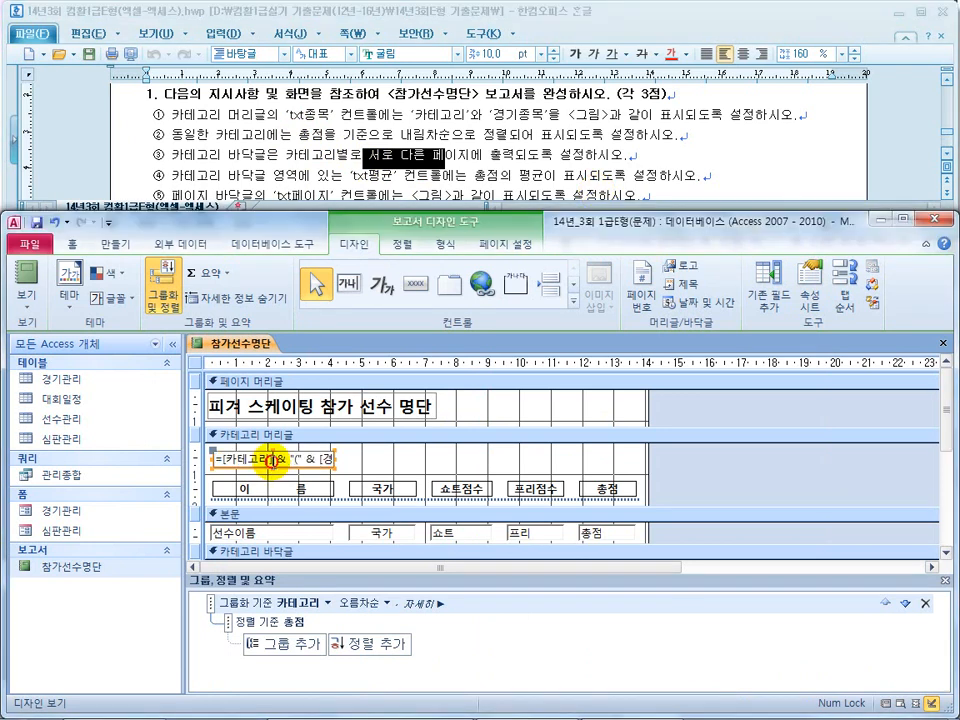
left_click(330, 462)
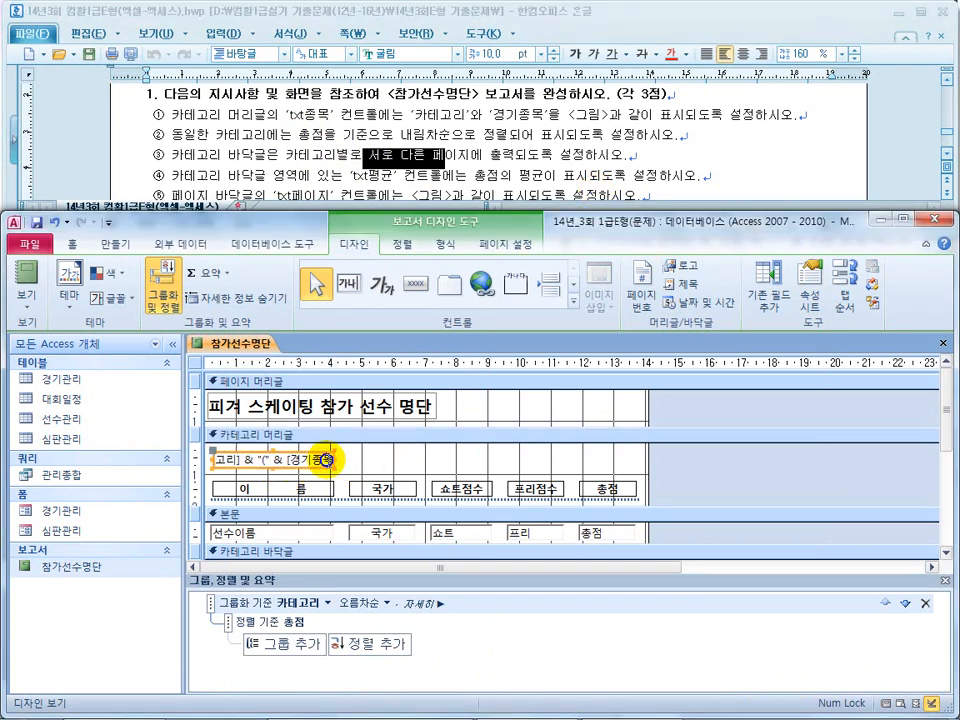
right_click(330, 462)
left_click(362, 653)
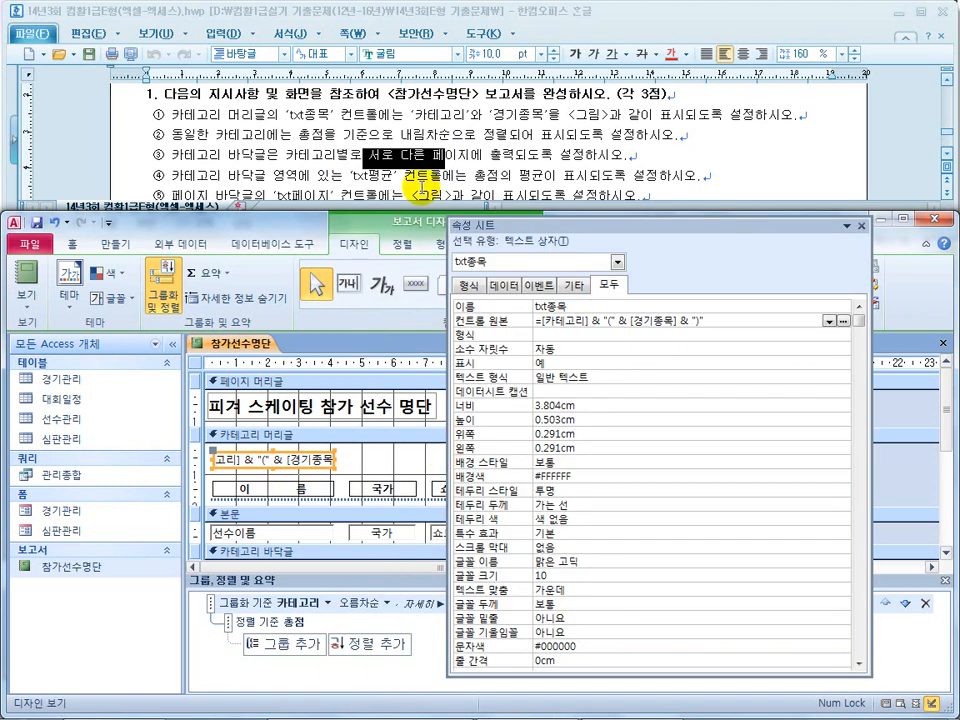
Step: Match the sample figure by changing the control source of txt종목 to =[카테고리] & "(종목 : " & [경기종목] & ")"
left_click(421, 188)
scroll(435, 154, "down", 5)
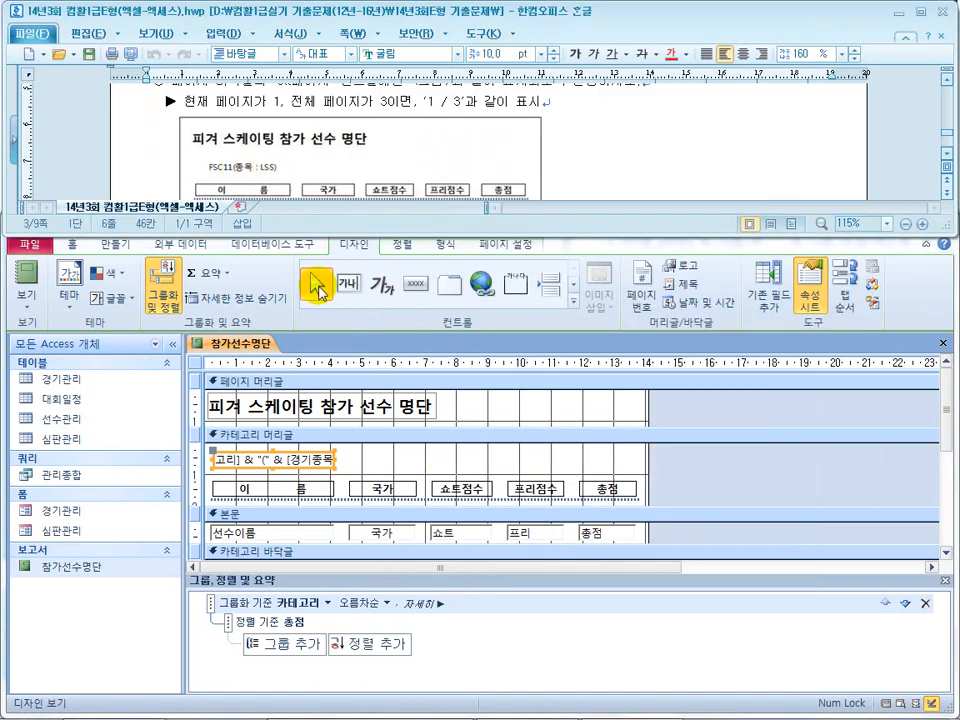
left_click(318, 459)
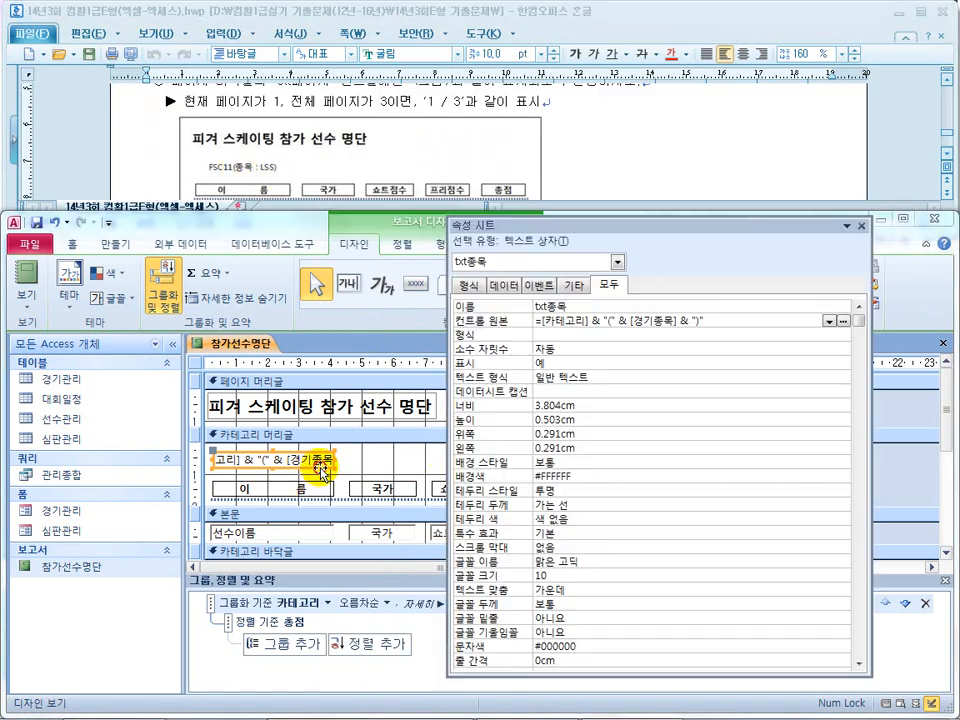
left_click(610, 321)
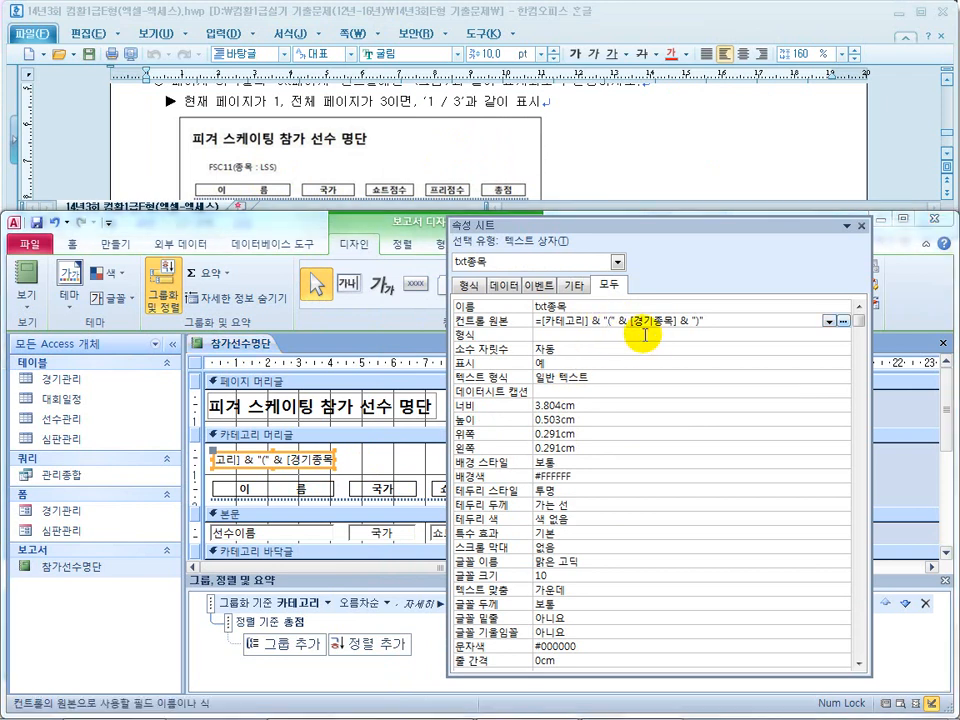
type("종목")
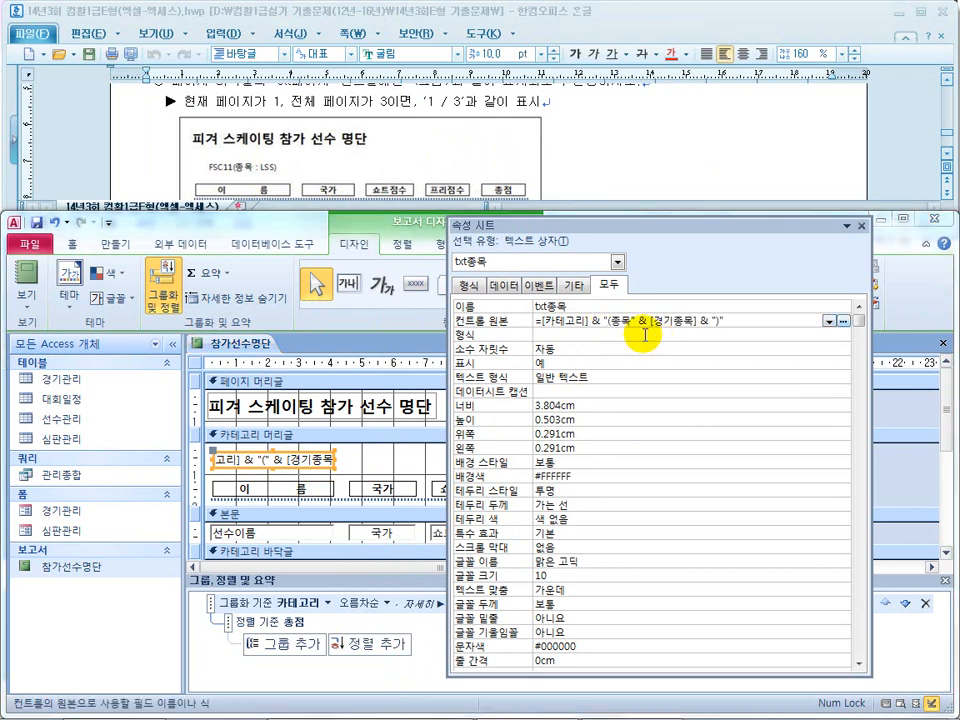
type(" :")
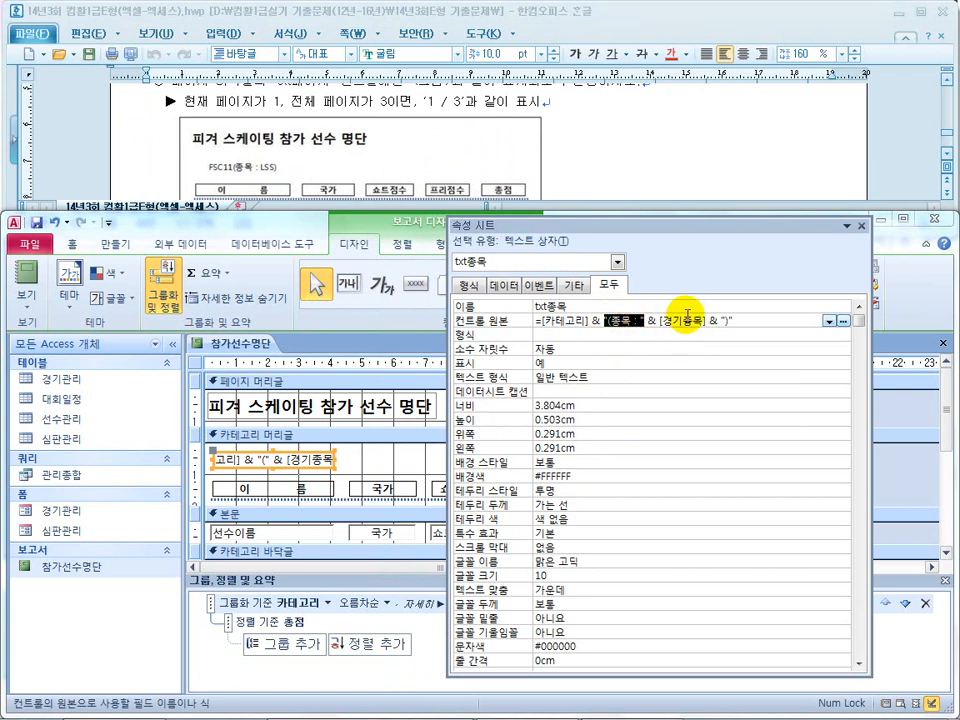
left_click(630, 323)
key("Hangul_Hanja")
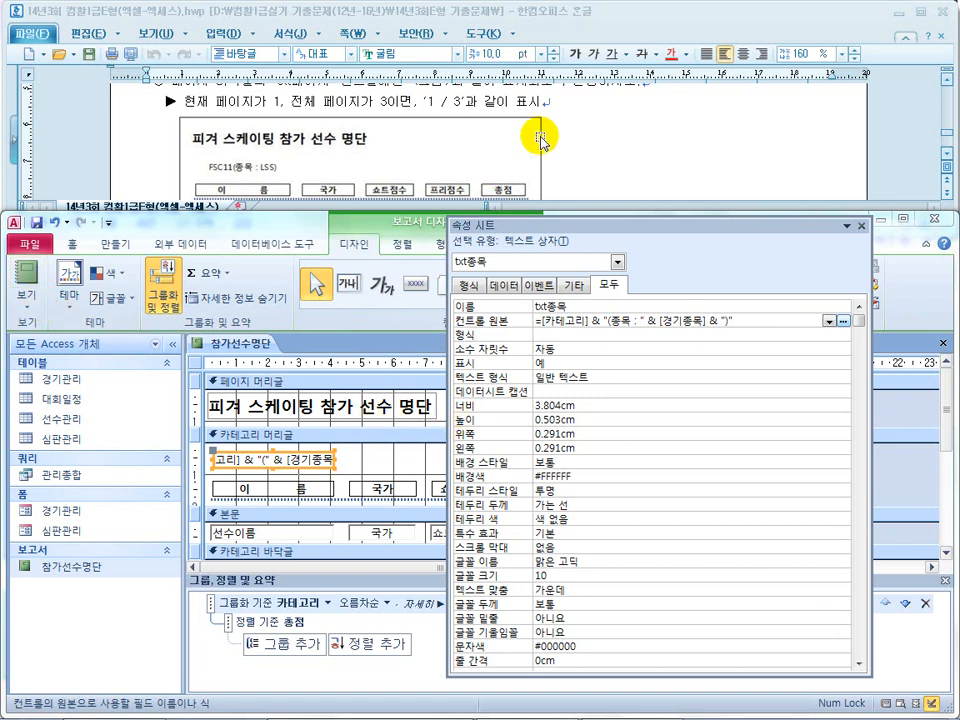
Step: Review item ③ about separate pages per category in the exam document and display the category footer section's properties in Access
left_click(558, 187)
scroll(598, 154, "up", 5)
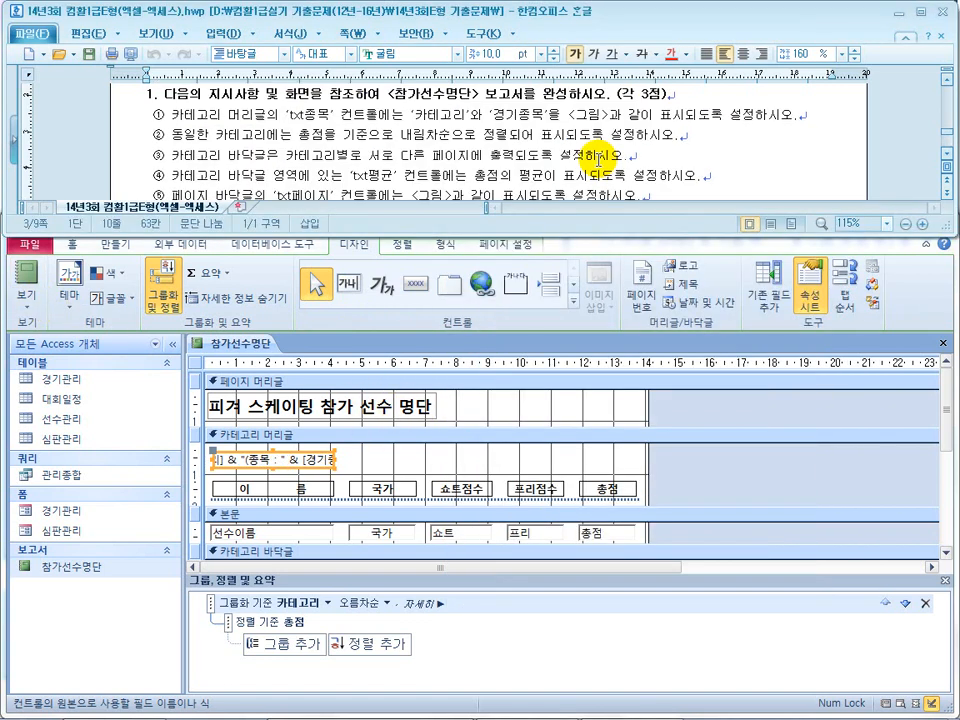
left_click_drag(370, 158, 430, 155)
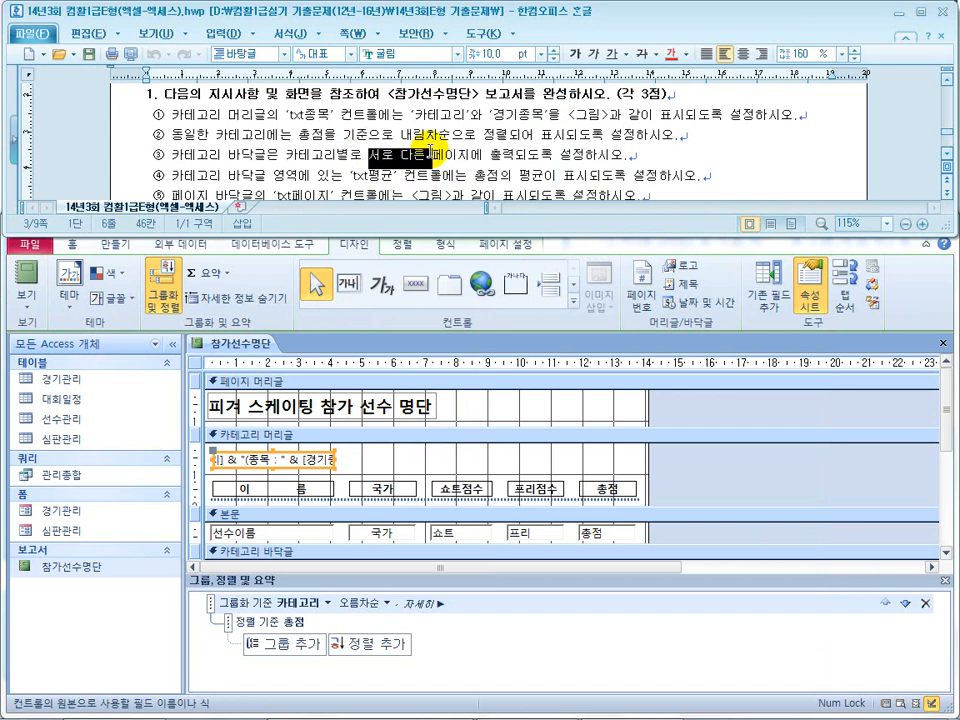
left_click_drag(197, 156, 285, 153)
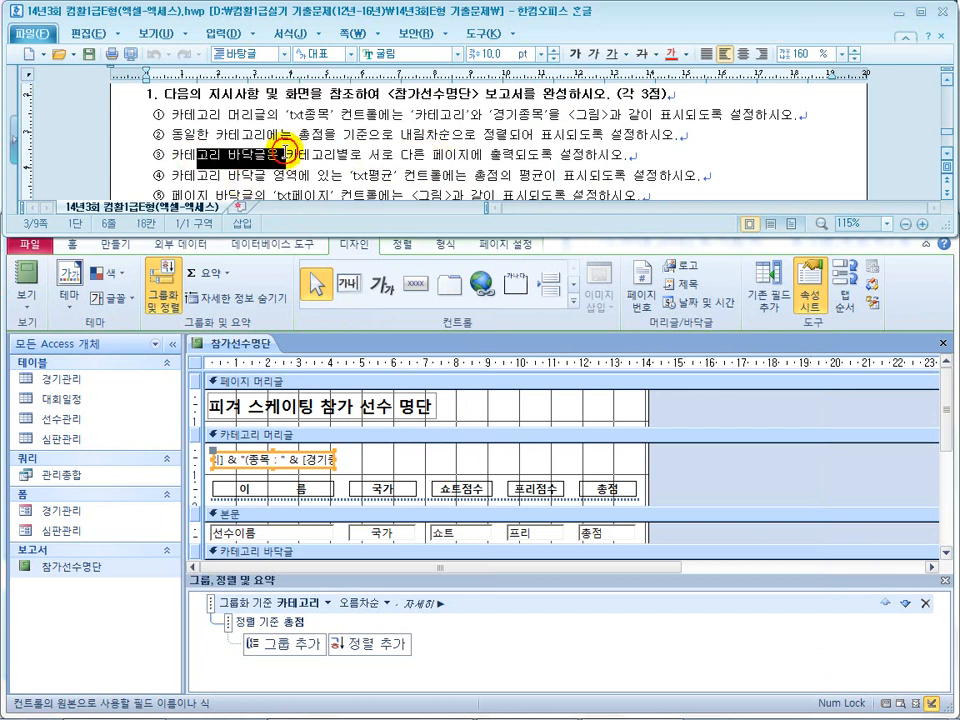
left_click(467, 437)
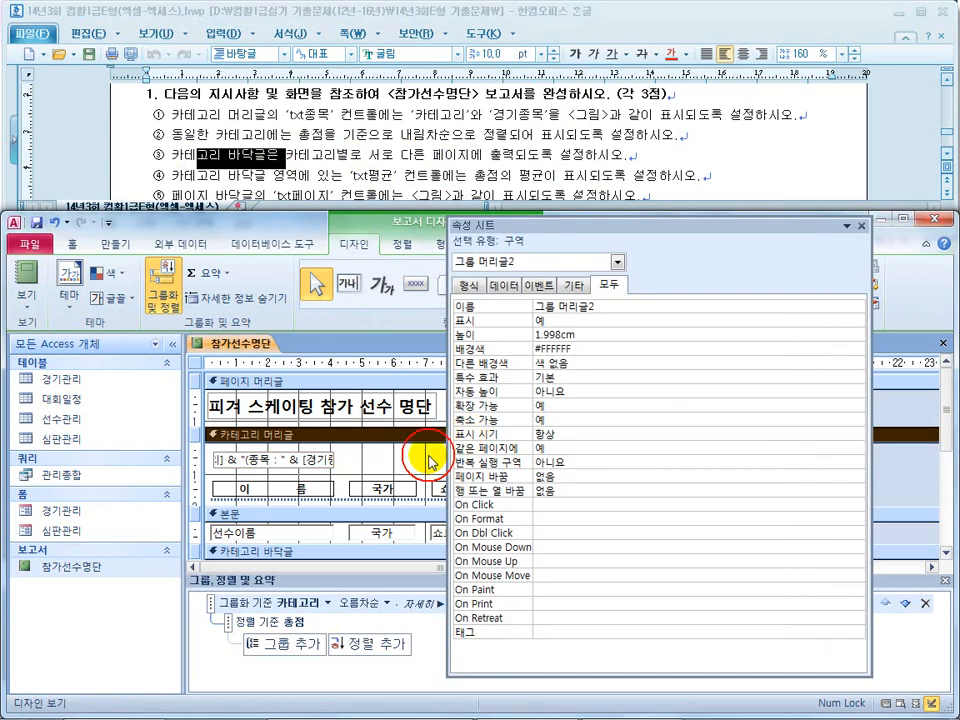
left_click(311, 552)
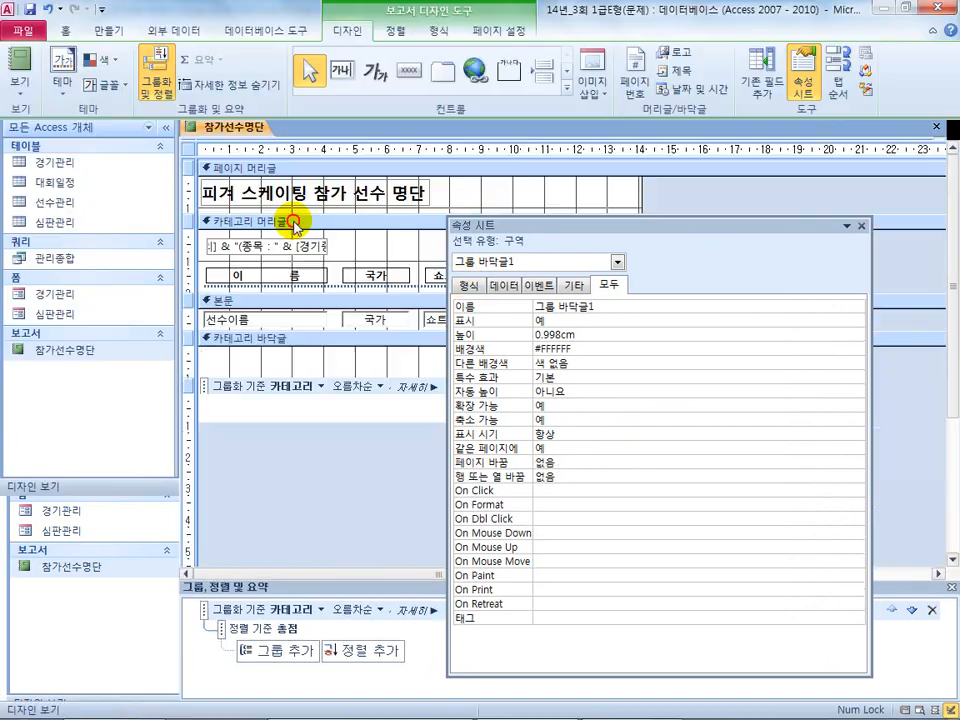
Step: Enlarge the Access window and set the 페이지 바꿈 property of the category footer section to 구역 후
double_click(290, 219)
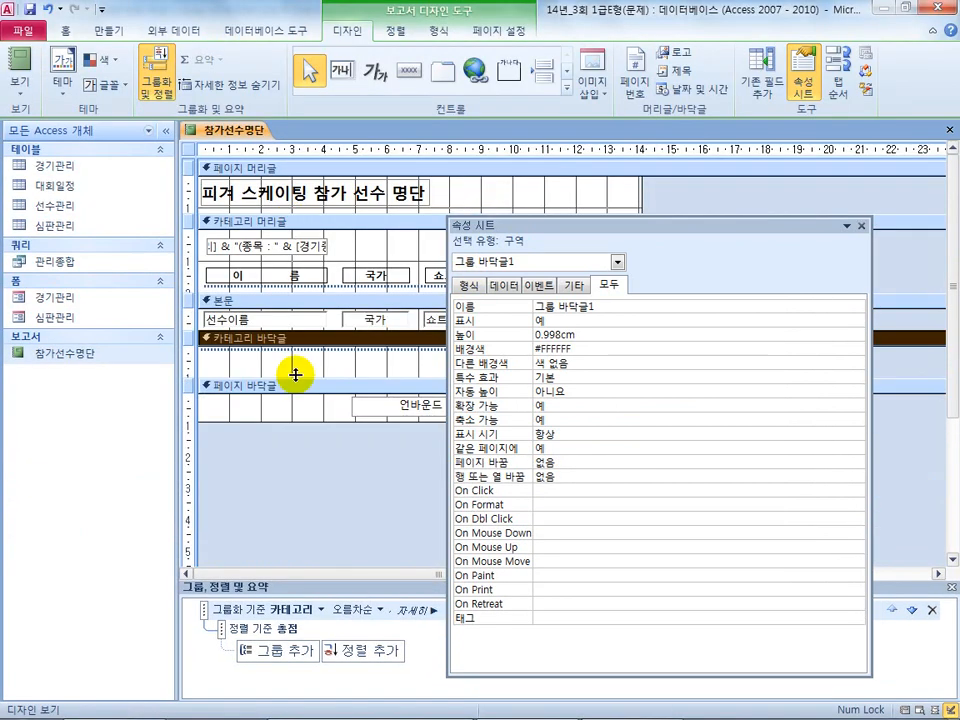
left_click(307, 221)
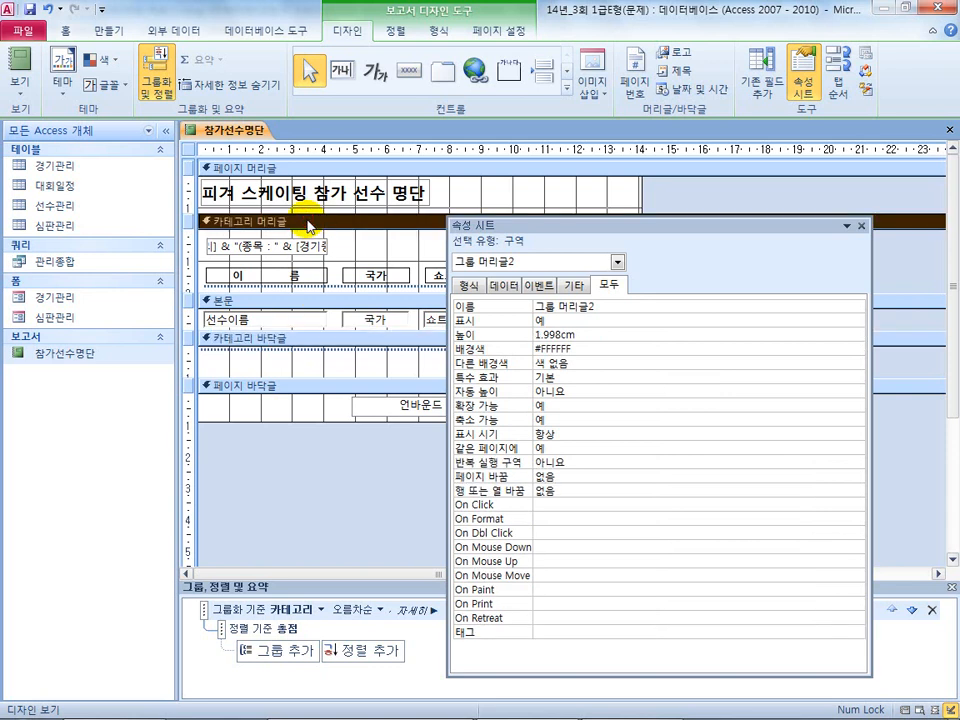
left_click(305, 339)
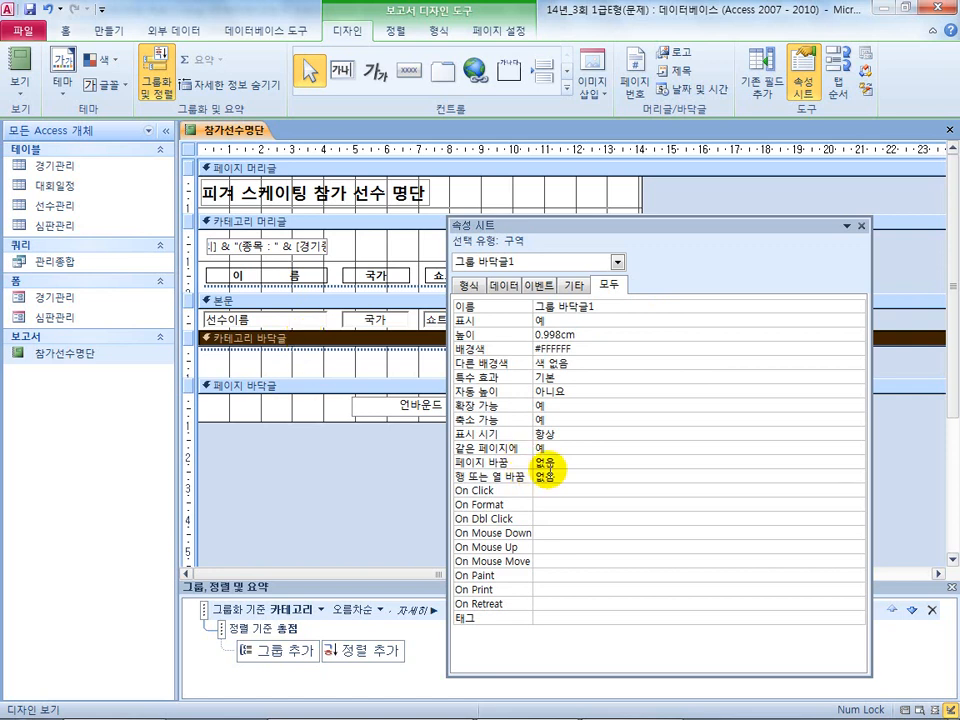
left_click(566, 464)
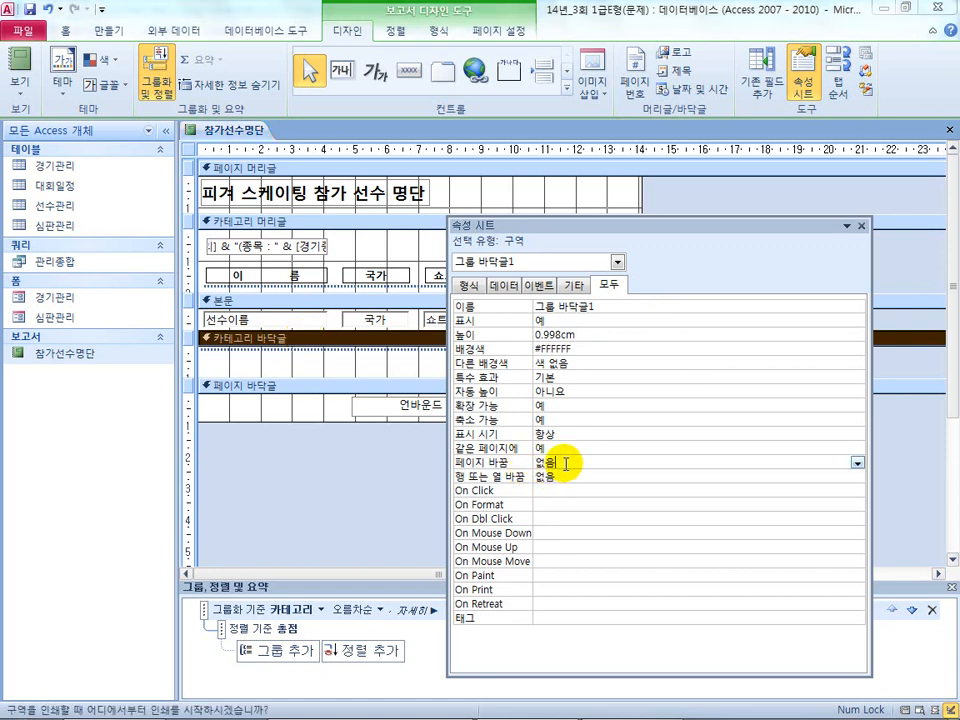
left_click(857, 463)
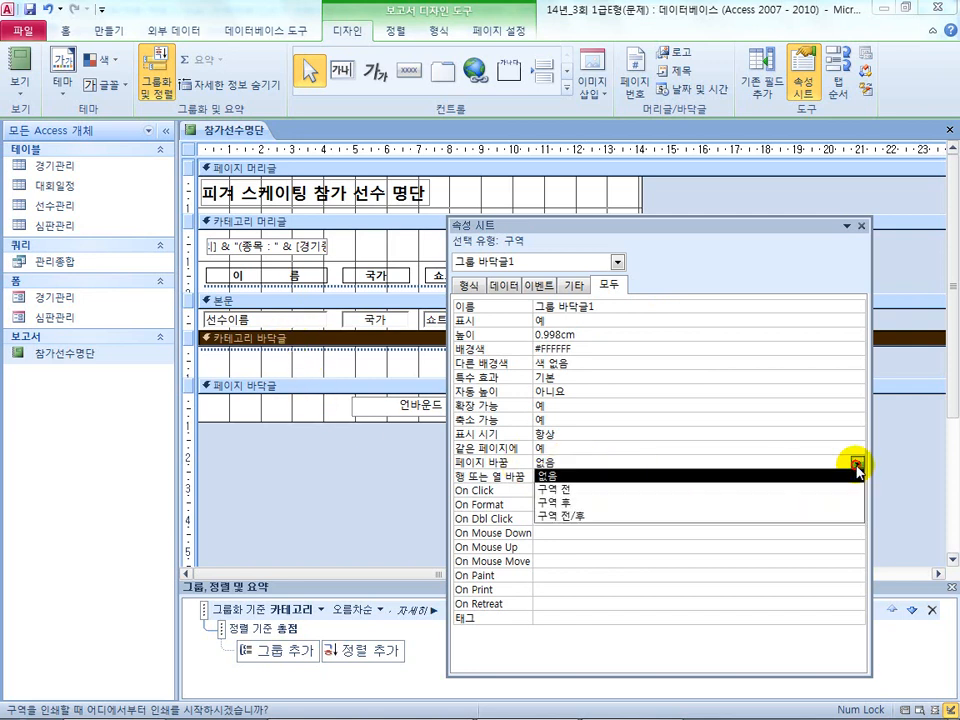
left_click(801, 509)
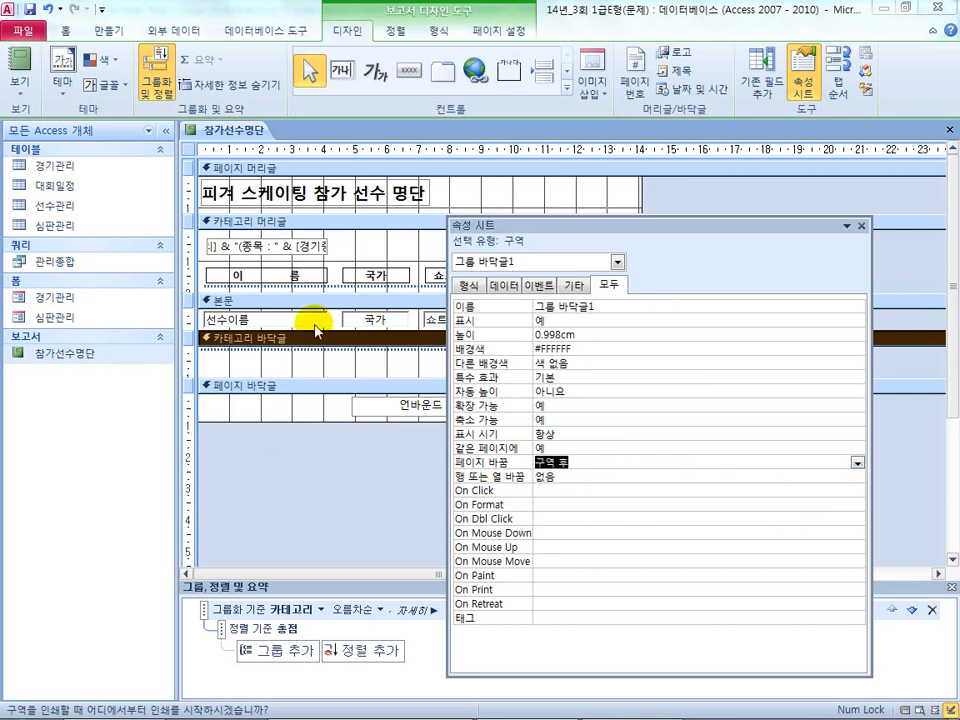
left_click_drag(335, 221, 340, 298)
left_click_drag(321, 346, 309, 436)
left_click_drag(331, 354, 276, 354)
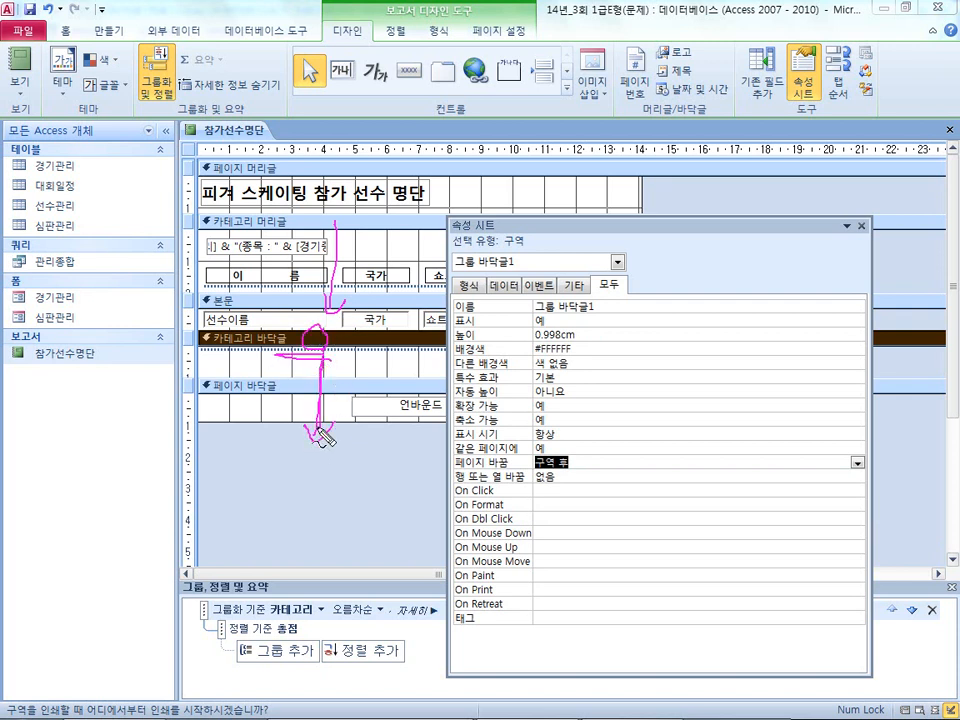
left_click_drag(293, 228, 295, 238)
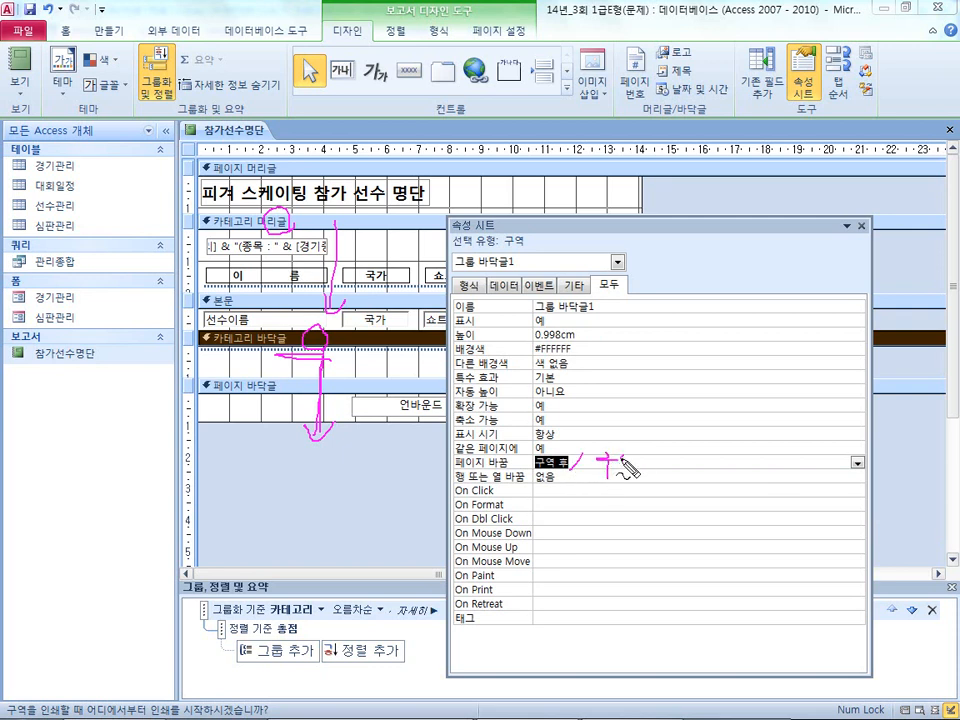
mouse_move(655, 478)
left_mouse_down()
mouse_move(608, 440)
mouse_move(655, 487)
left_mouse_up()
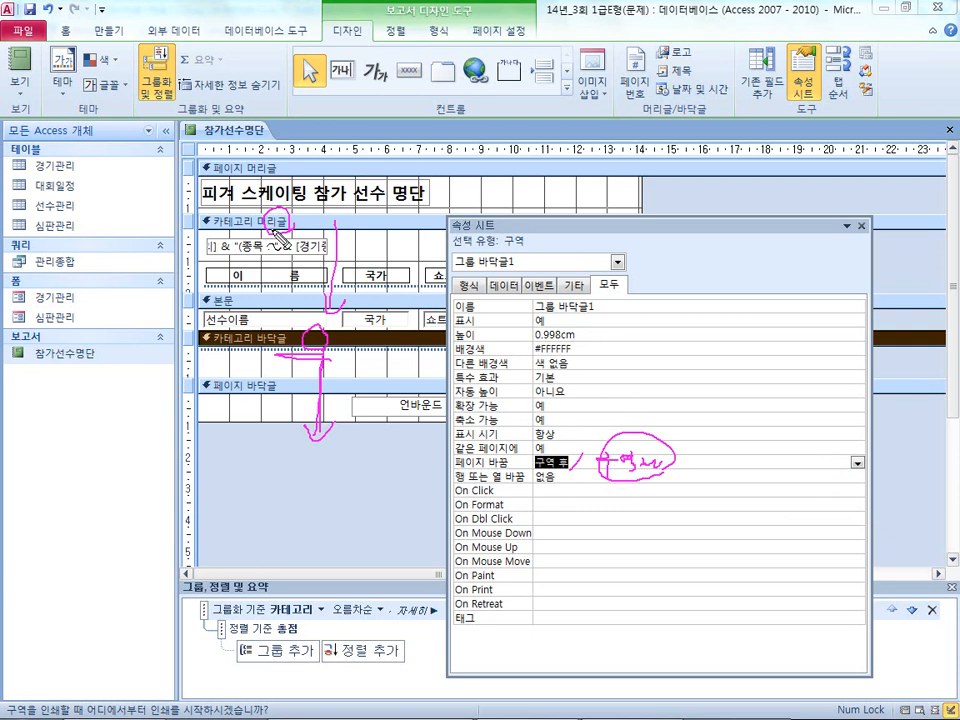
left_click_drag(284, 205, 300, 62)
left_click_drag(262, 102, 300, 64)
mouse_move(278, 352)
left_mouse_down()
mouse_move(321, 444)
mouse_move(357, 418)
left_mouse_up()
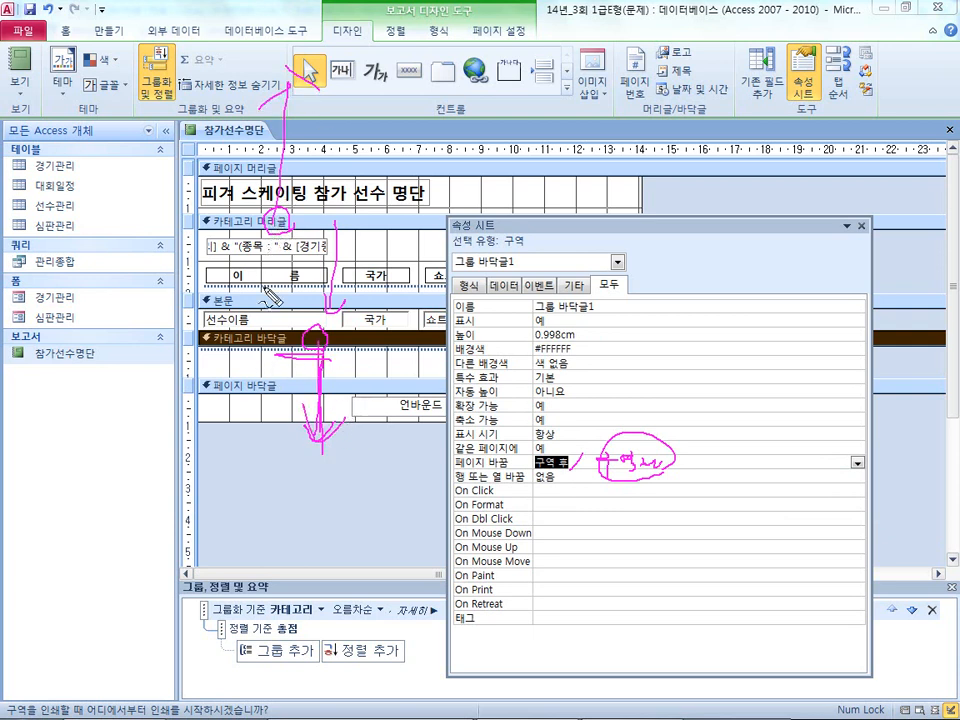
key("Escape")
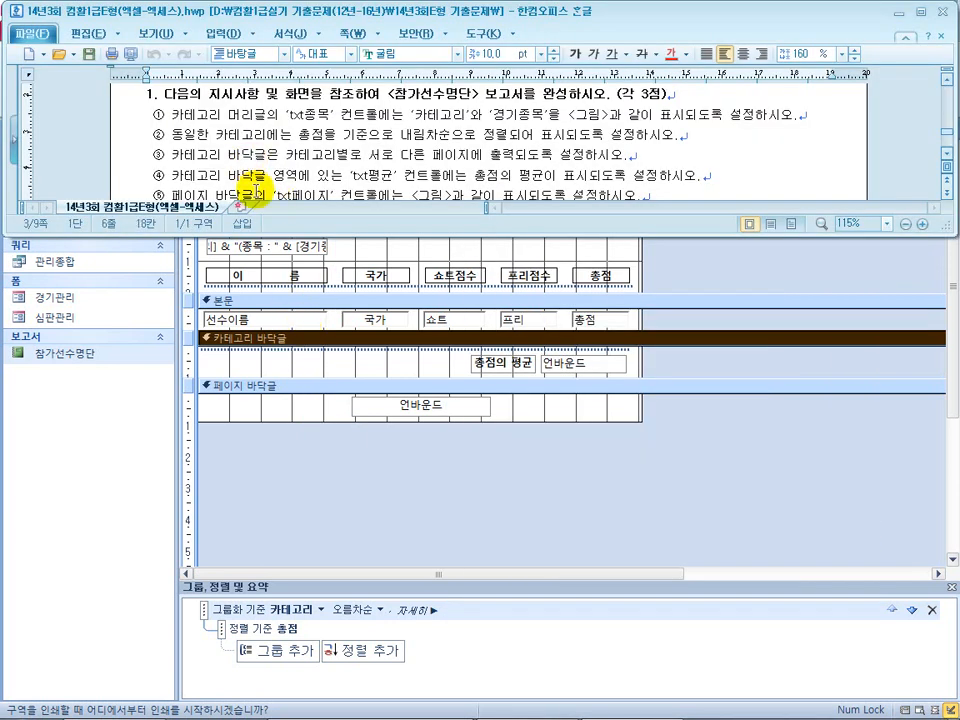
Step: Restore the Access window to its smaller size, close the property sheet and show the report in print preview
left_click(300, 338)
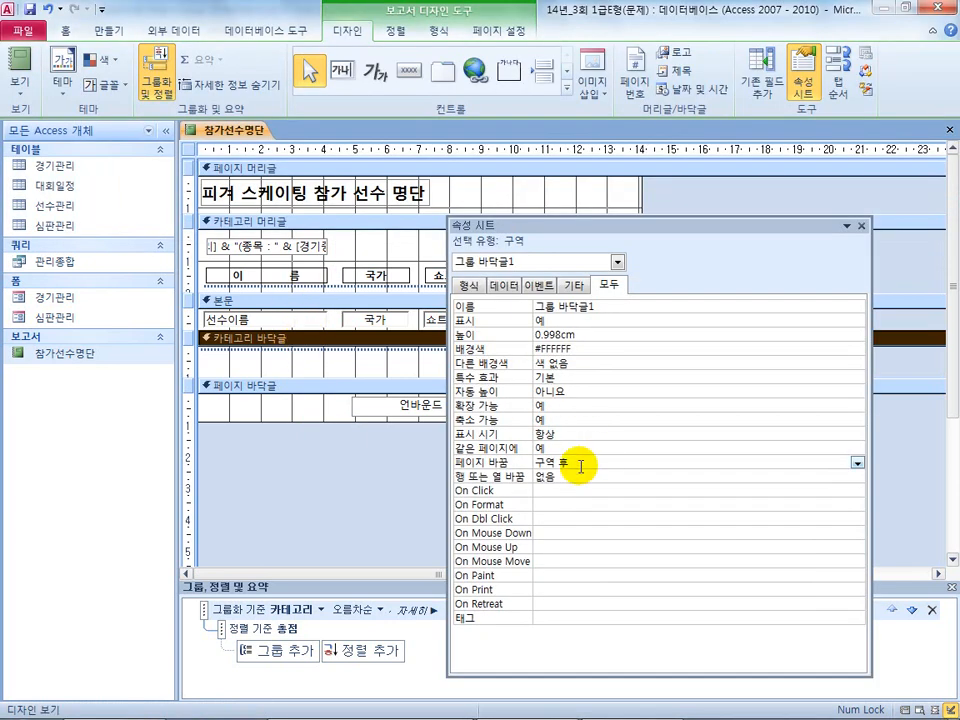
double_click(578, 14)
left_click(861, 226)
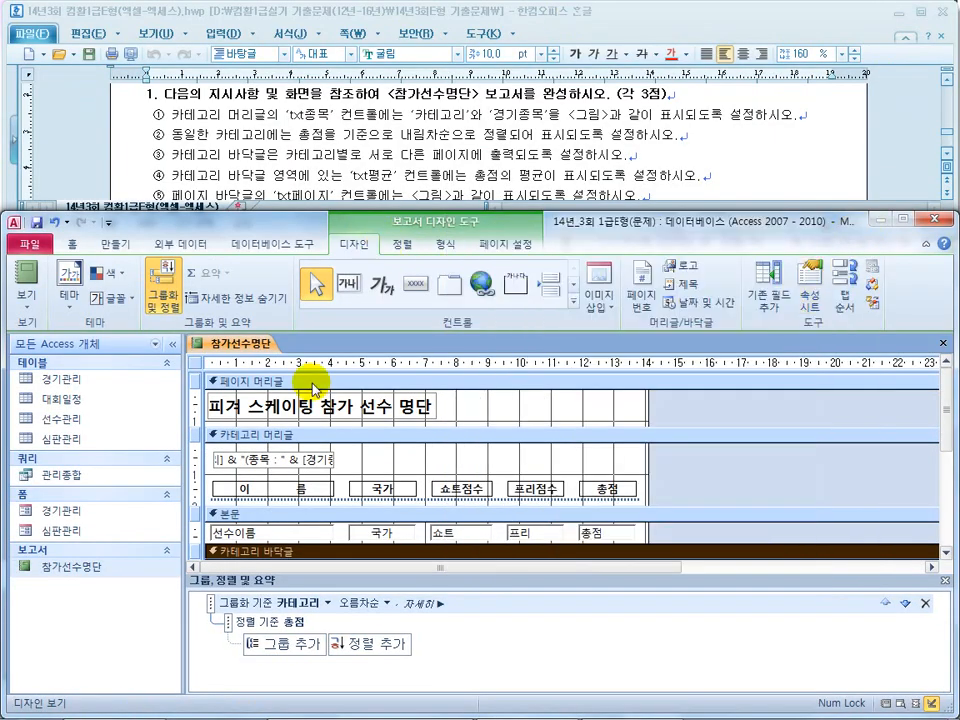
left_click(27, 290)
left_click(60, 376)
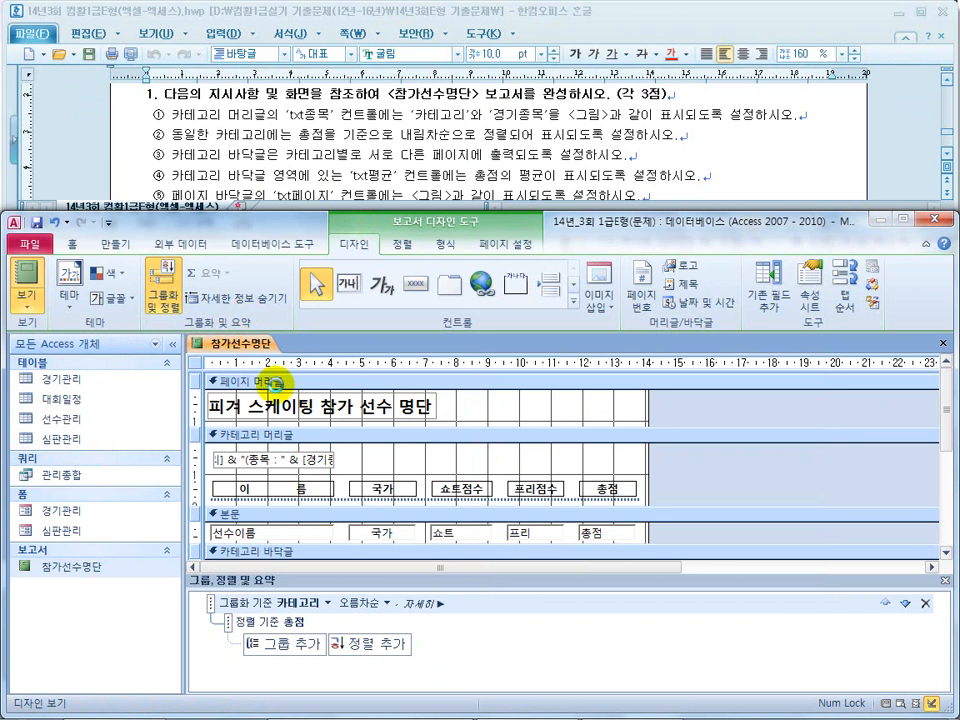
Step: Compare the category heading with the sample figure and examine how the categories are placed on preview pages 1 and 2
scroll(443, 447, "up", 5)
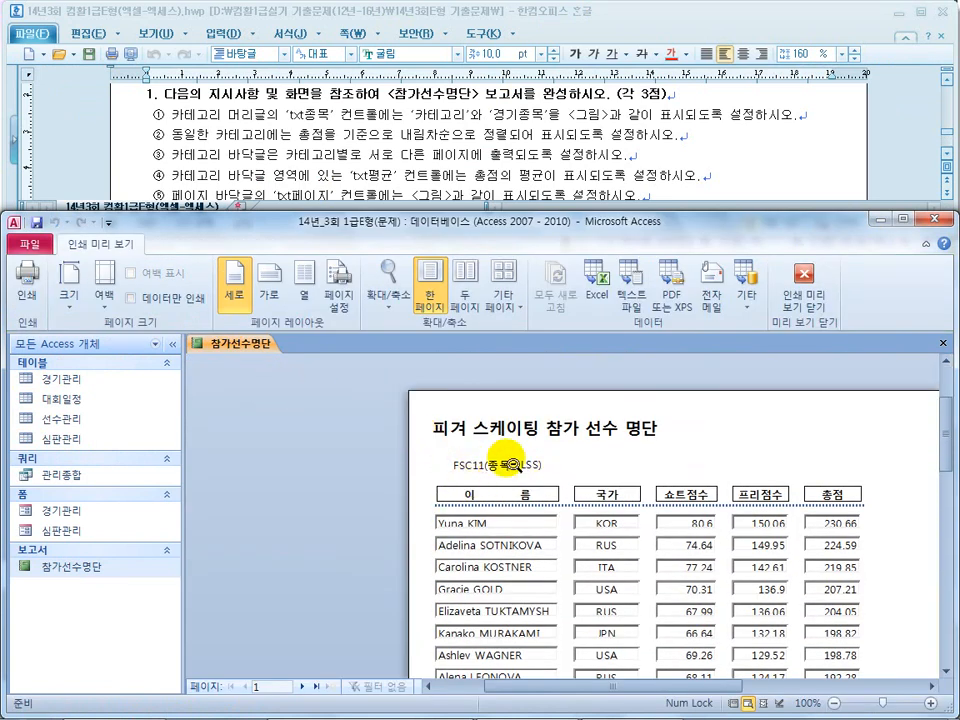
left_click(369, 150)
scroll(368, 178, "down", 3)
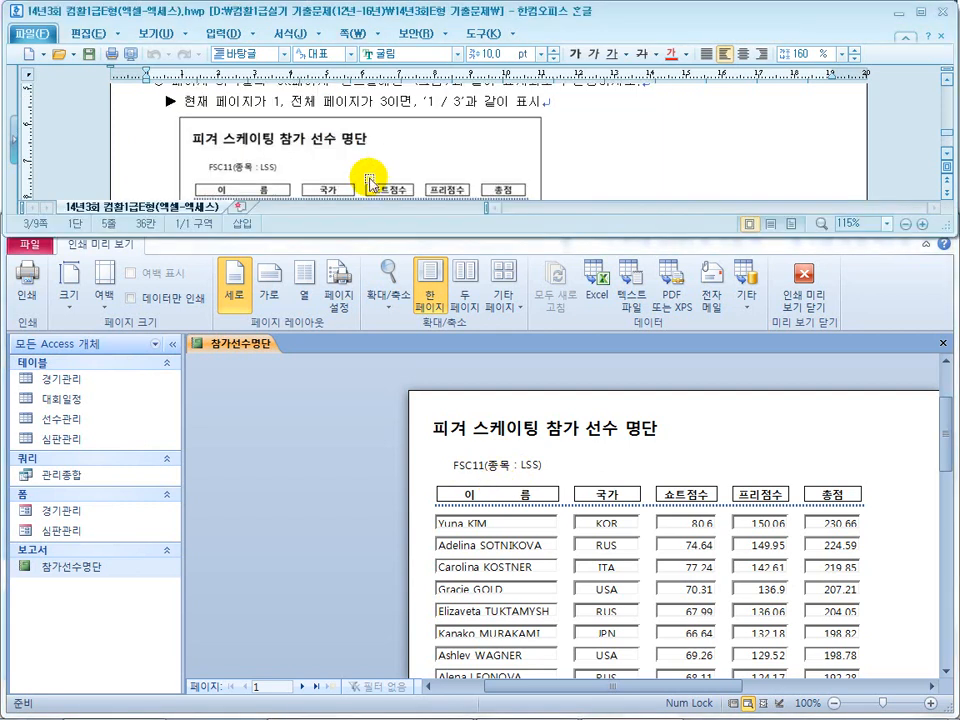
left_click(456, 368)
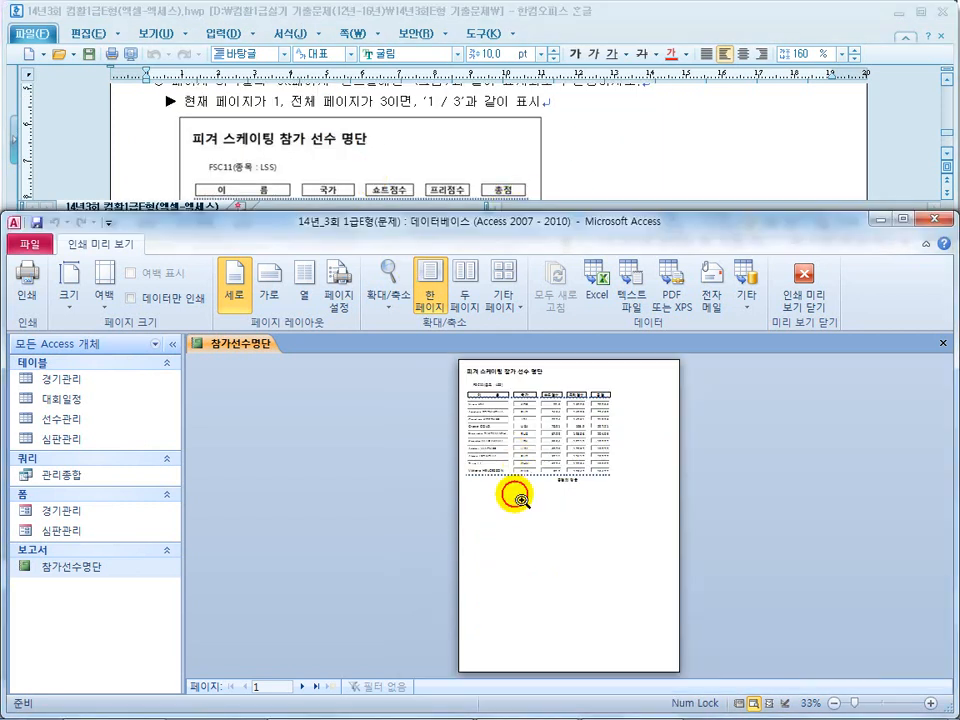
left_click(527, 560)
left_click(456, 510)
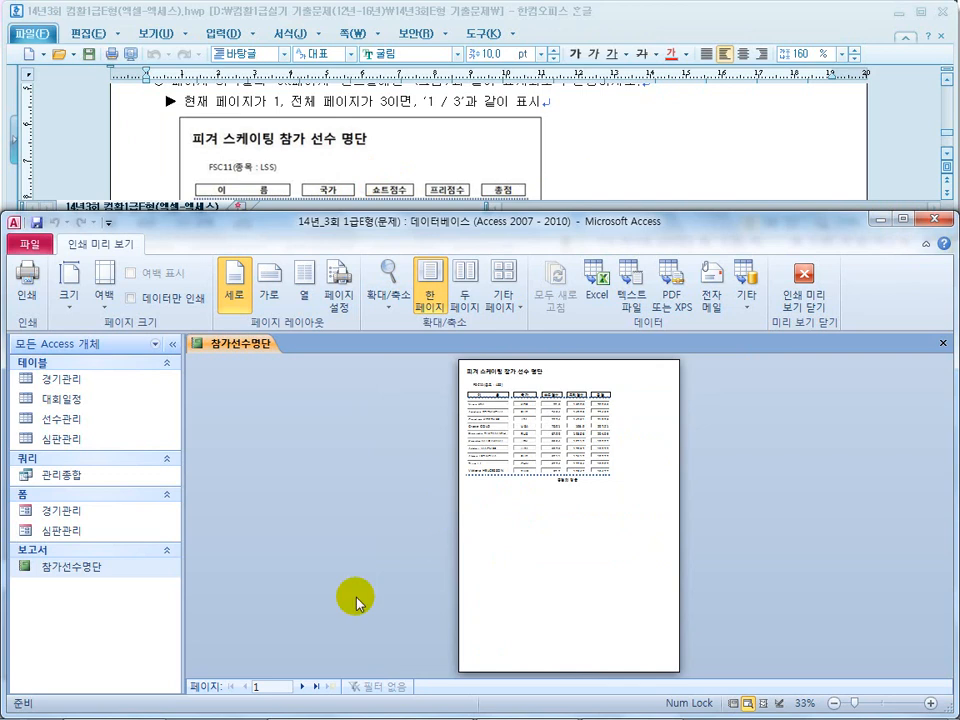
left_click(301, 687)
left_click(510, 387)
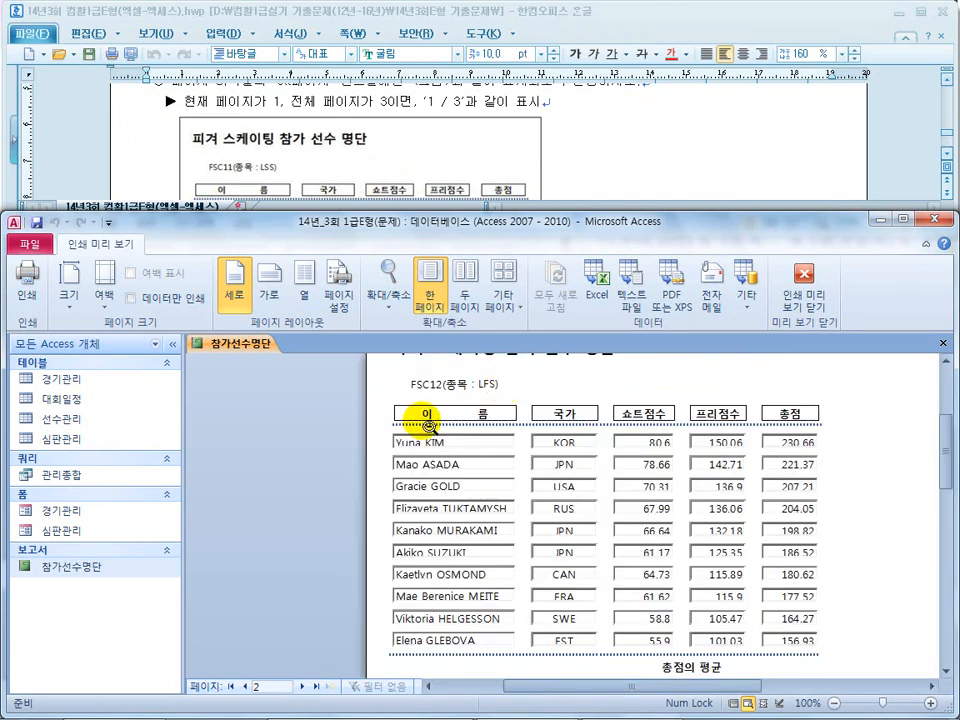
Step: Read item ④ about the txt평균 control in the exam document and close the print preview
left_click(574, 131)
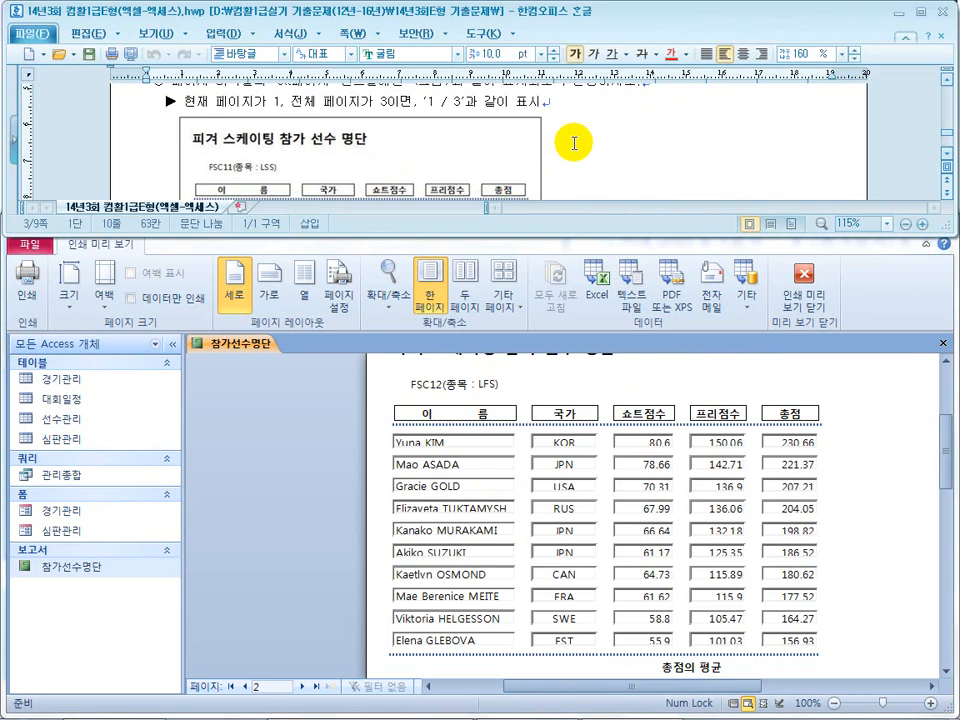
scroll(574, 131, "up", 1)
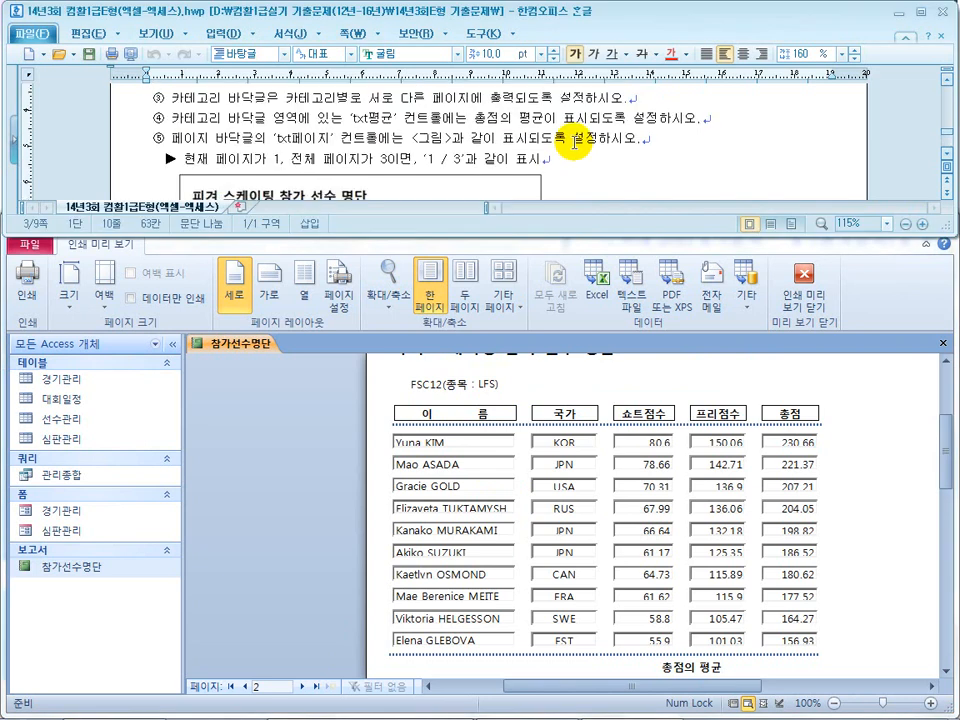
left_click(805, 300)
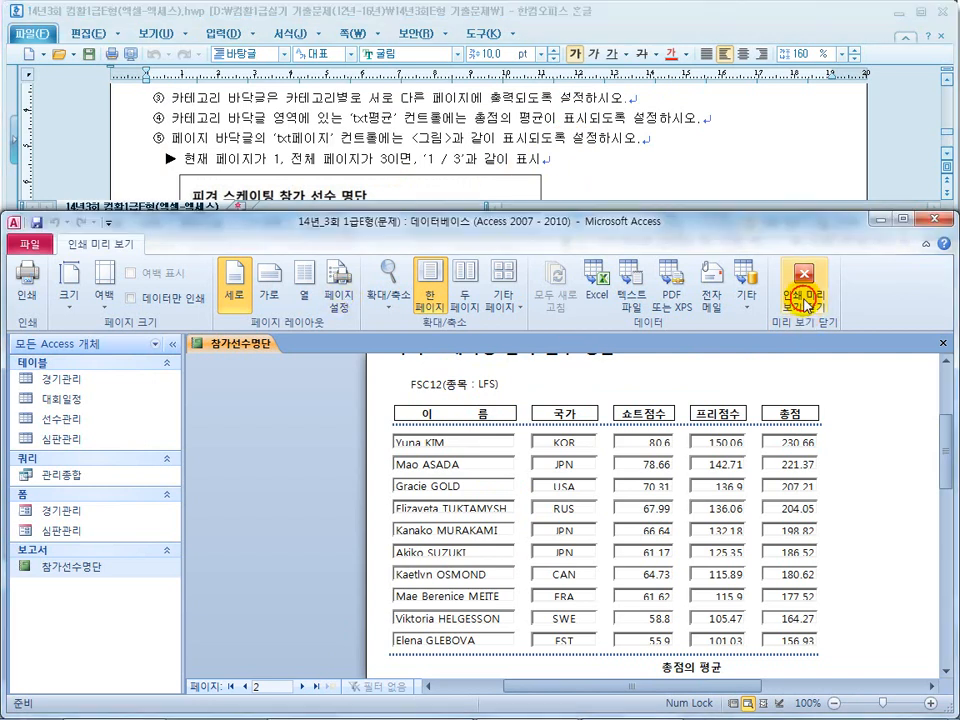
left_click(805, 300)
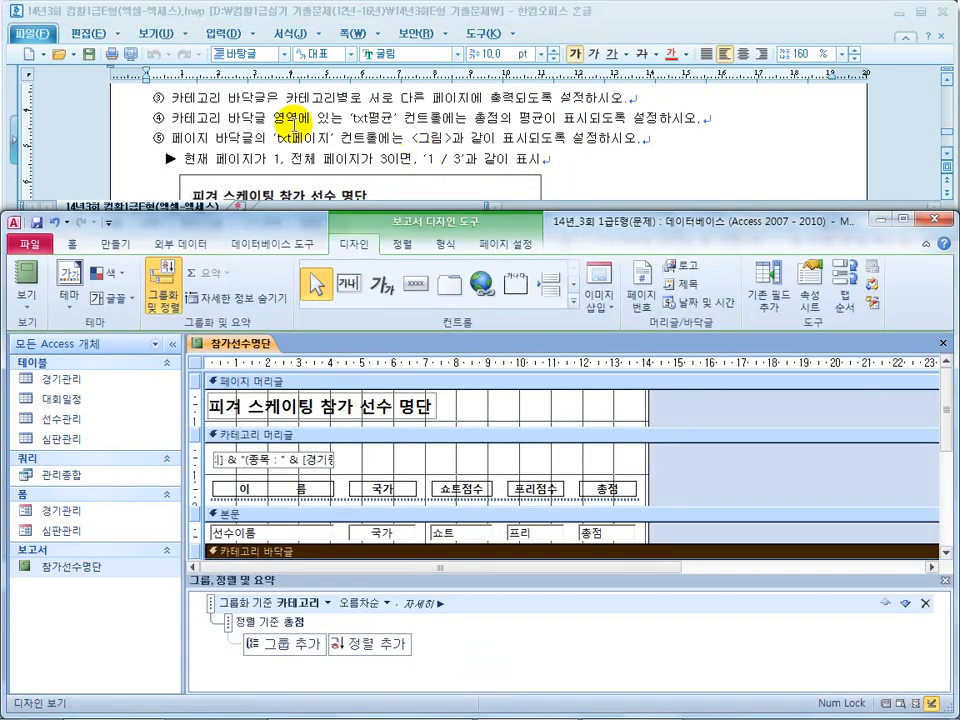
left_click(243, 118)
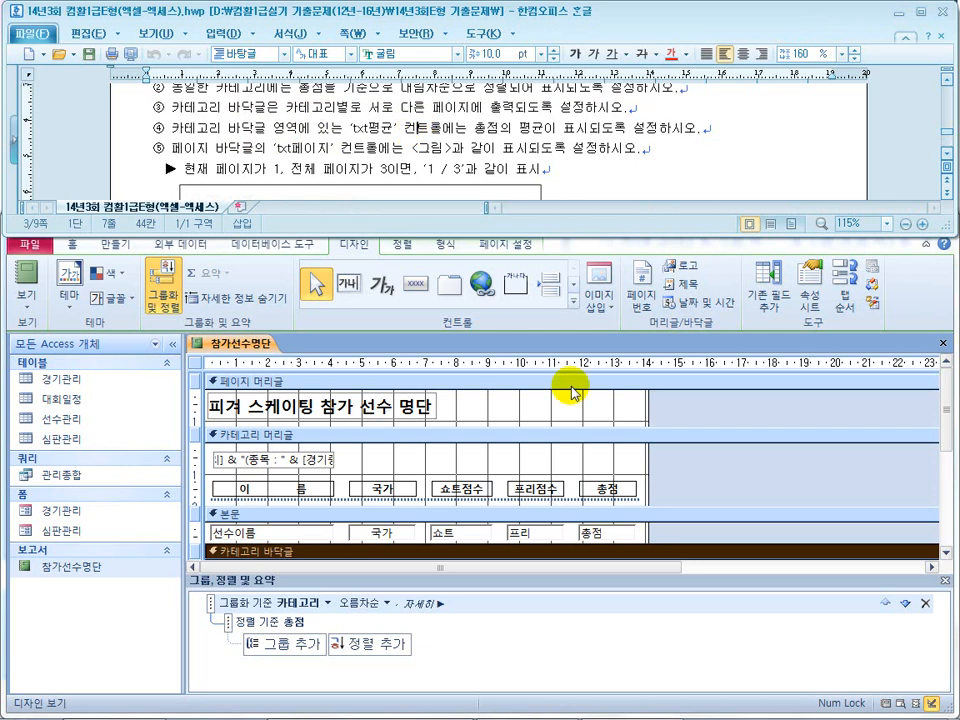
Step: Open the properties of the txt평균 text box in the category footer and move the property sheet clear of the exam text
left_click(672, 468)
scroll(671, 463, "down", 2)
left_click(575, 514)
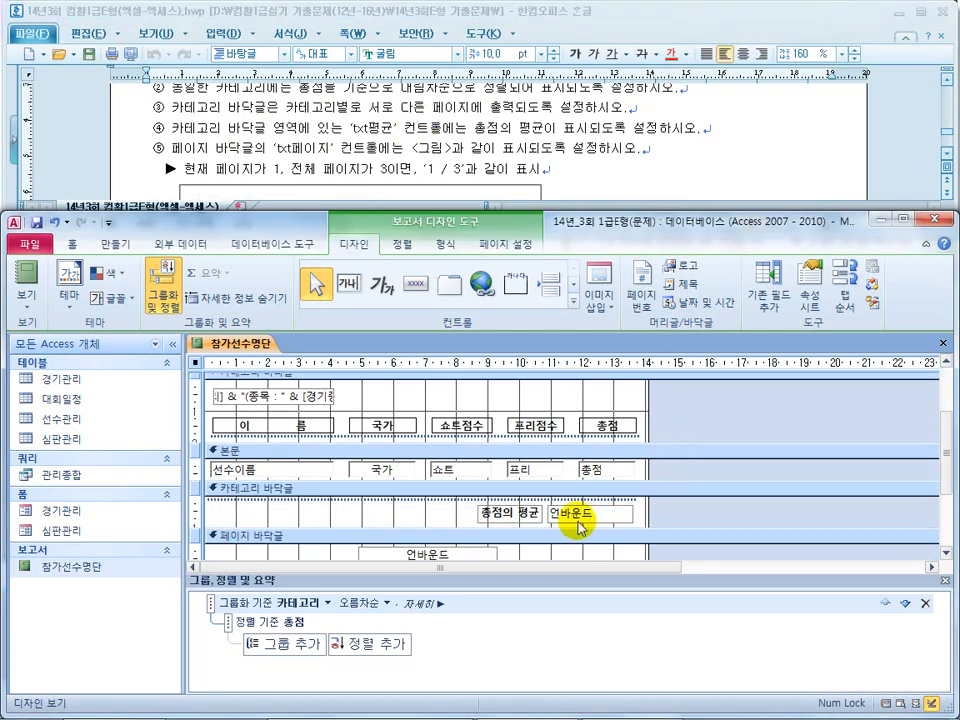
right_click(578, 522)
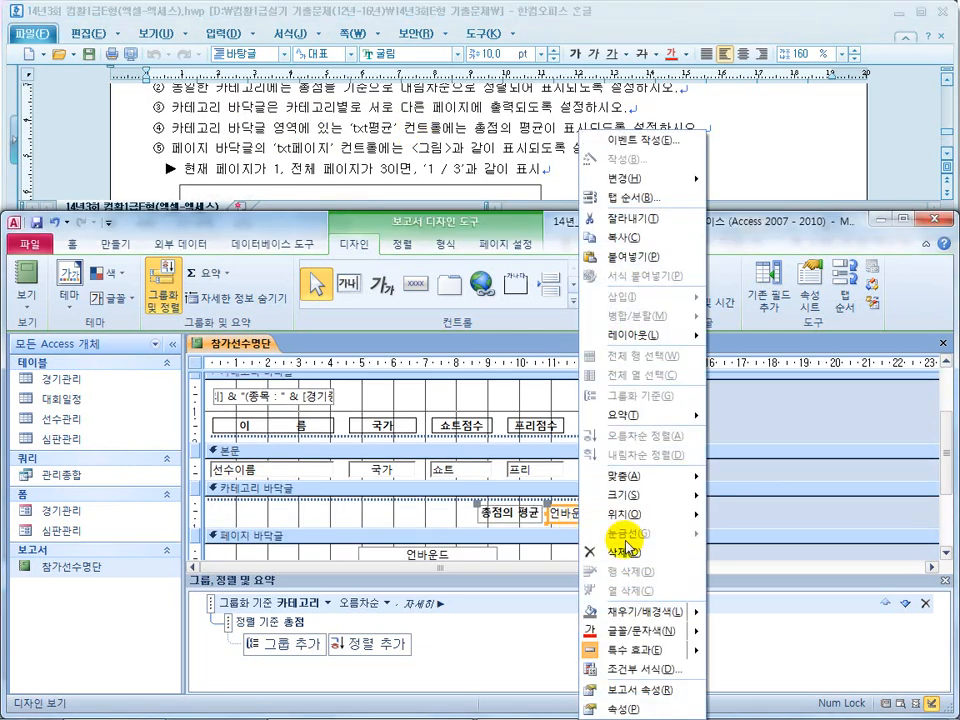
left_click(638, 699)
left_click_drag(658, 215, 657, 353)
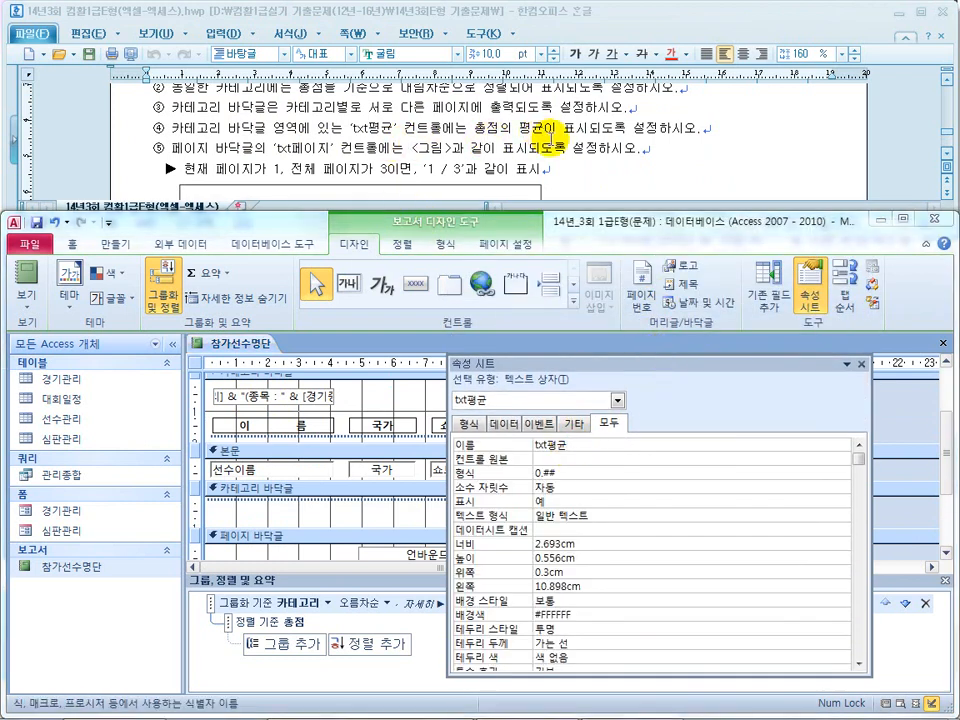
Step: Set the control source of the txt평균 text box to =Avg([총점])
left_click(571, 458)
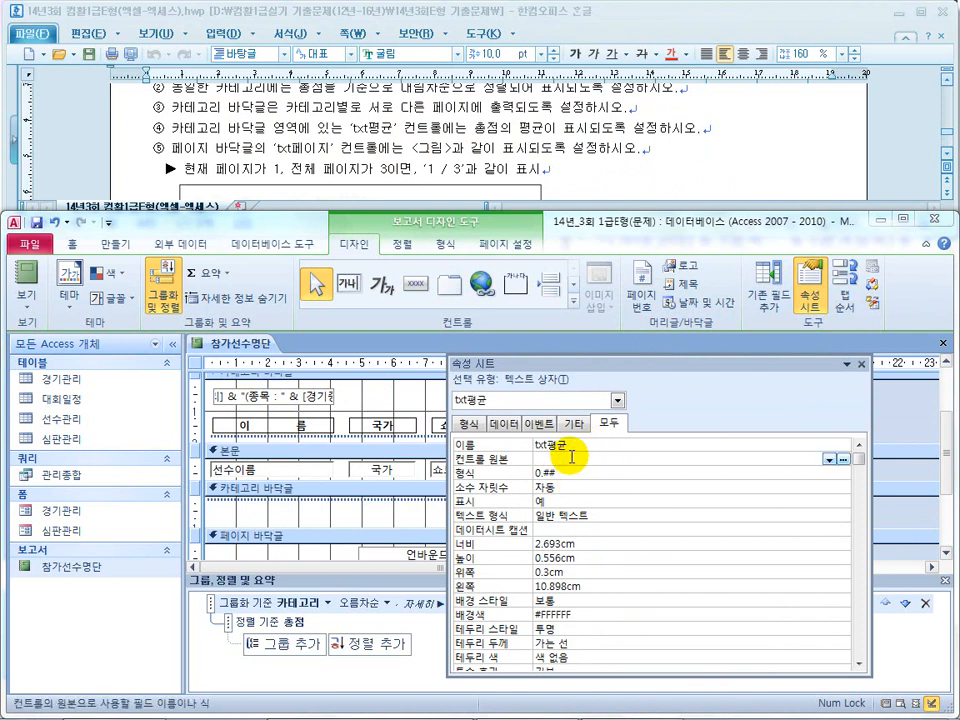
type("=avg")
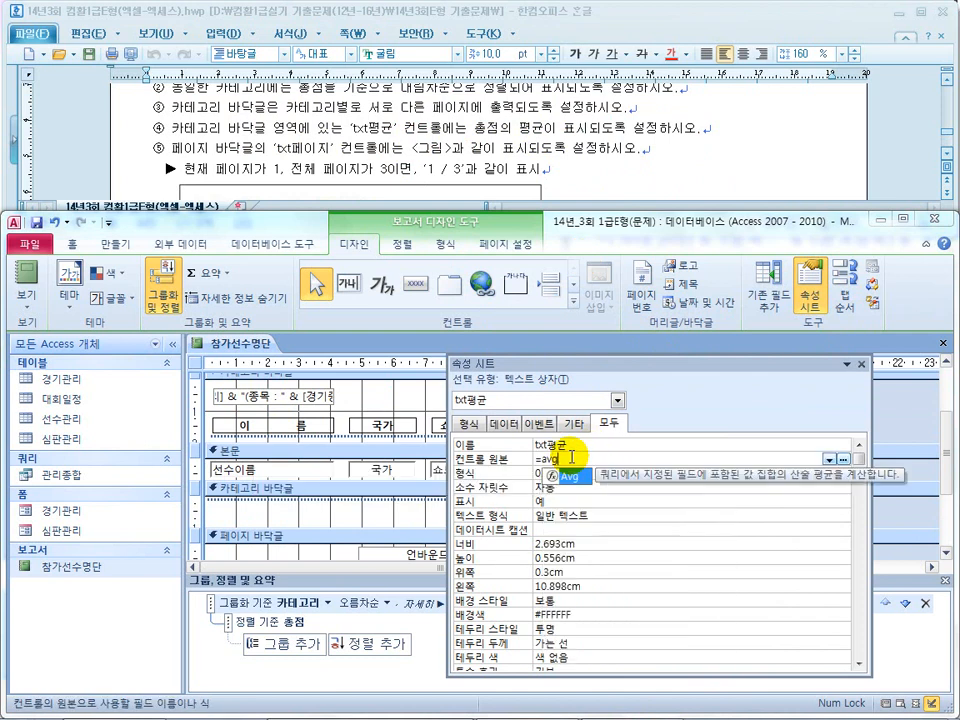
type("(")
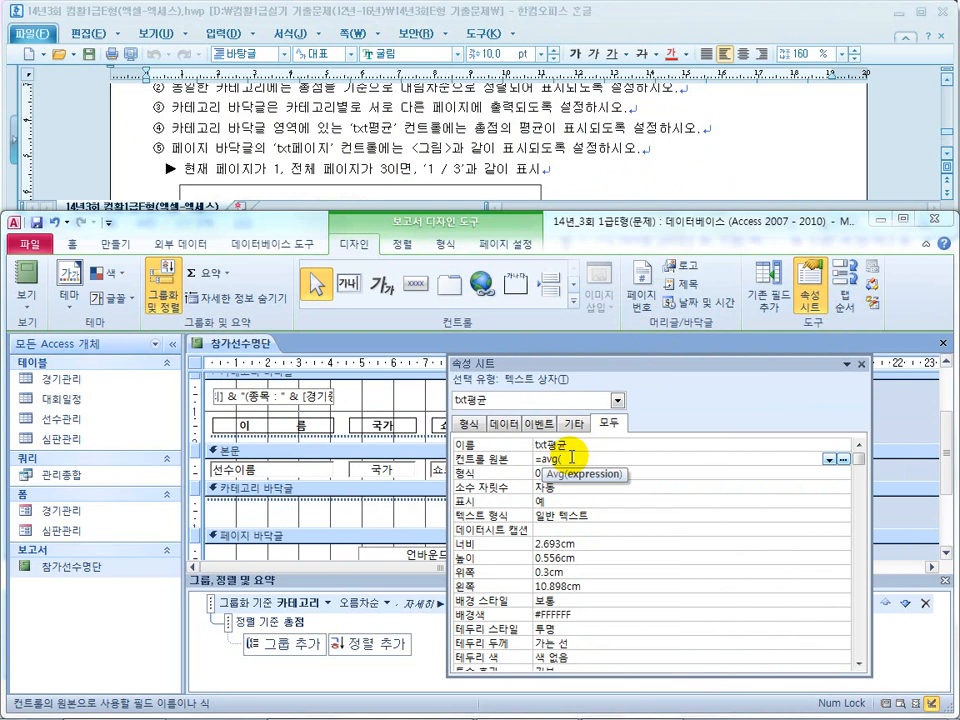
type("총점")
type(")")
key("Return")
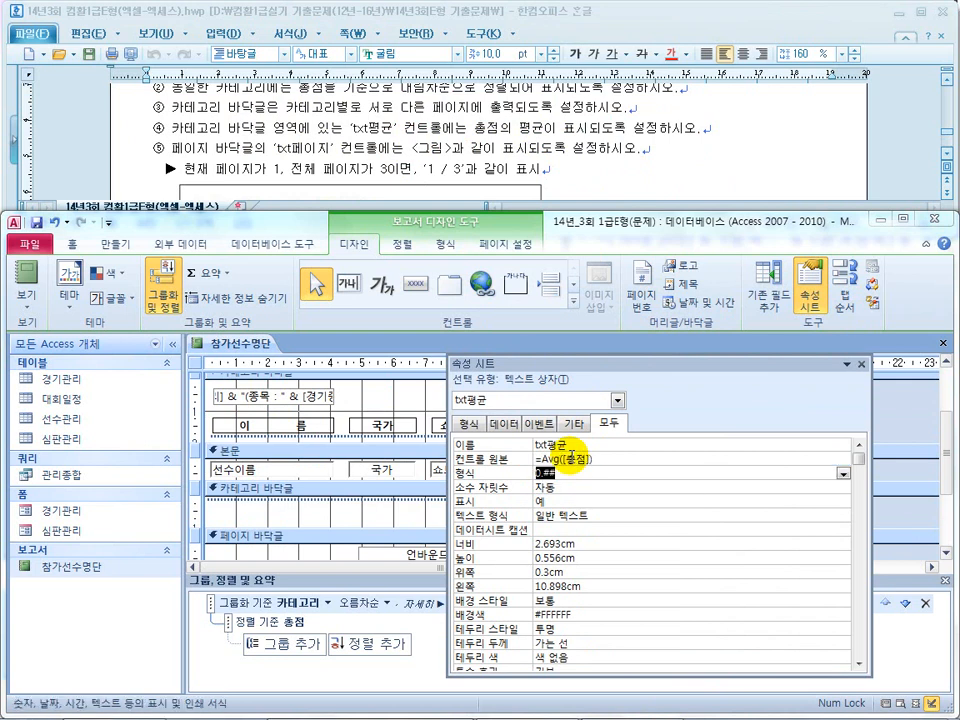
Step: Set the control source of the txt페이지 text box in the page footer to =[Page] & " / " & [Pages]
left_click(313, 163)
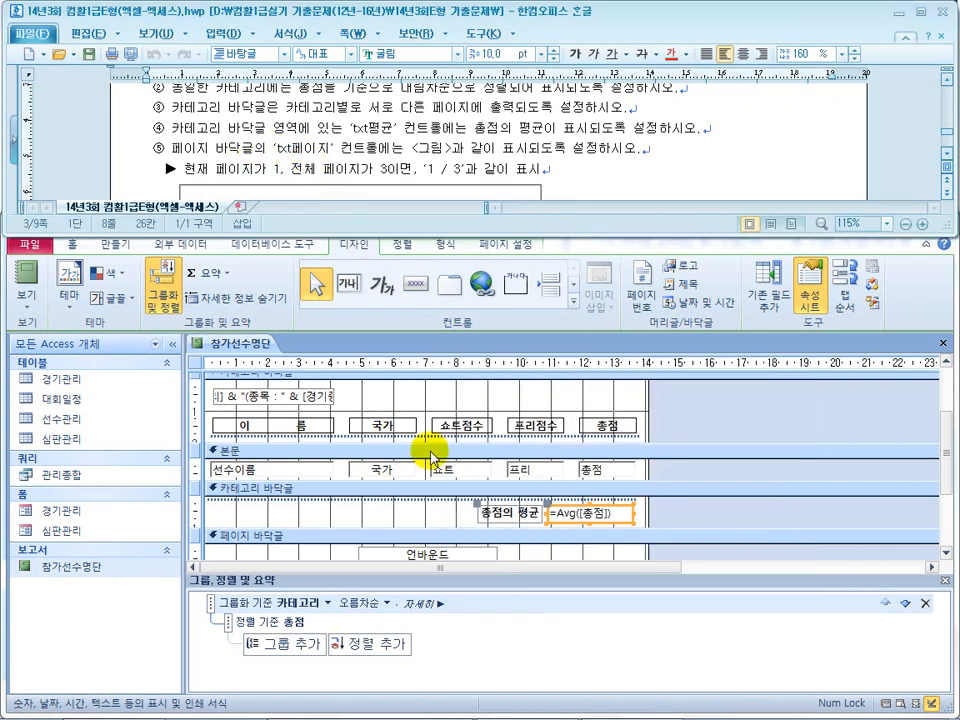
left_click(435, 560)
left_click(555, 457)
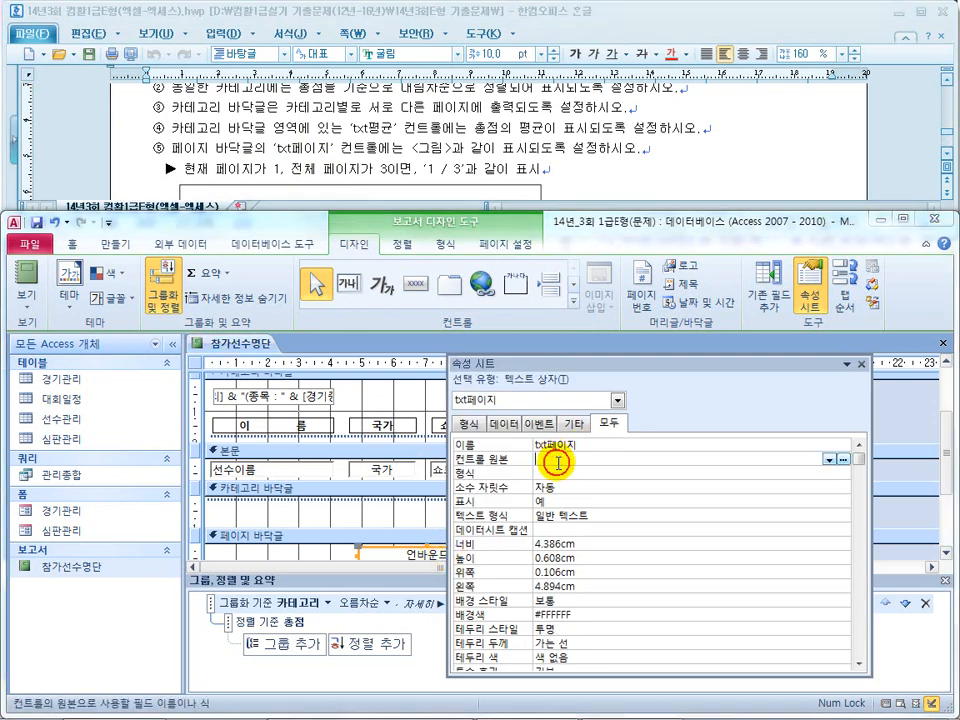
left_click_drag(447, 489, 492, 491)
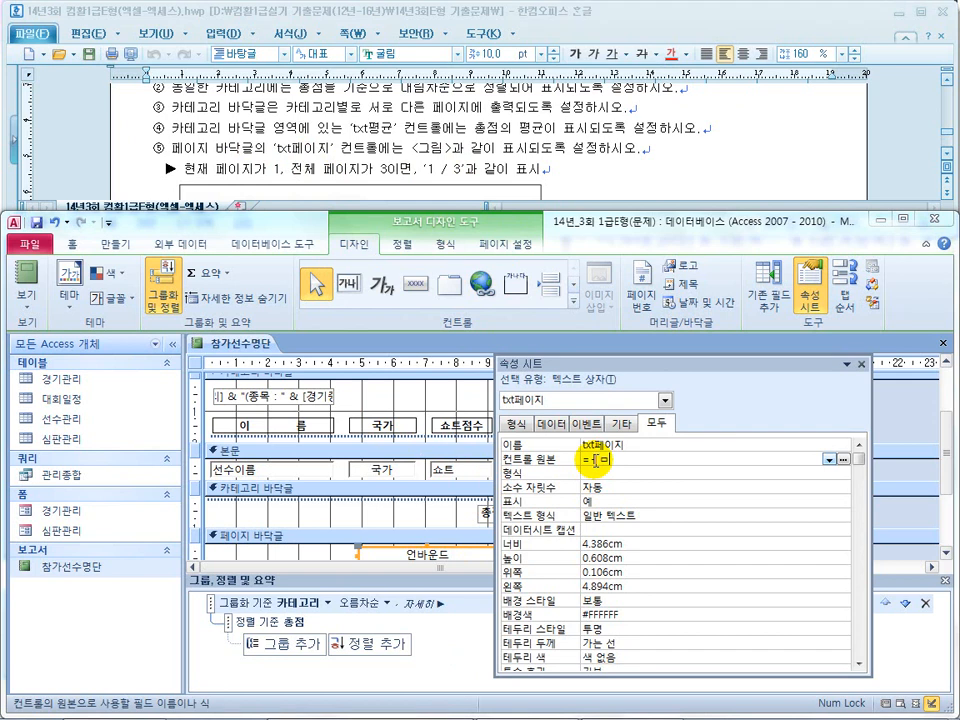
type("age")
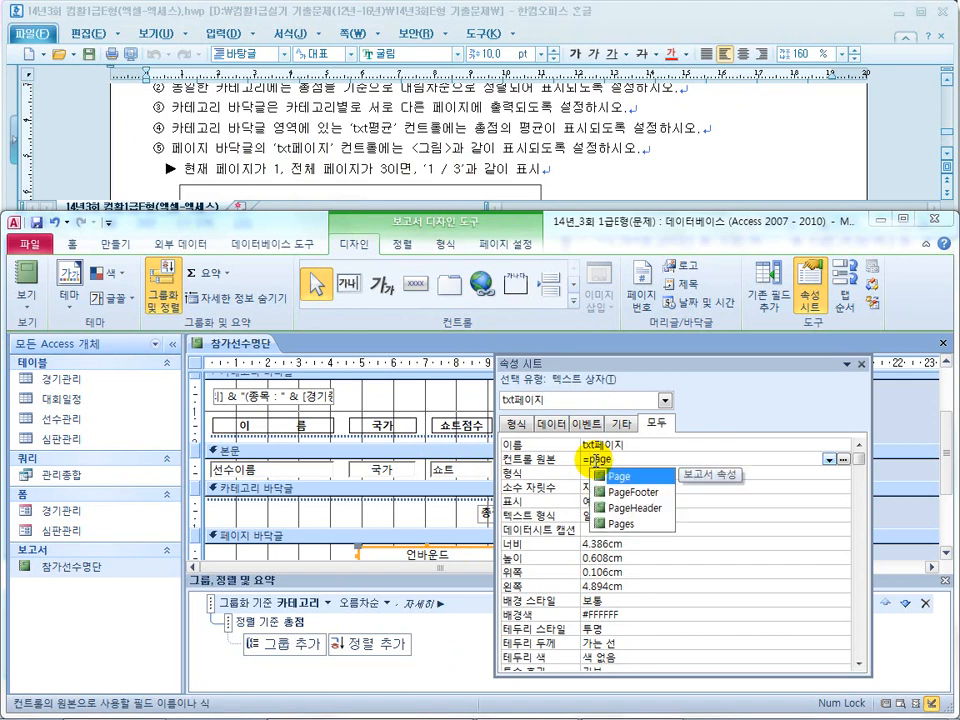
type(" / ppages")
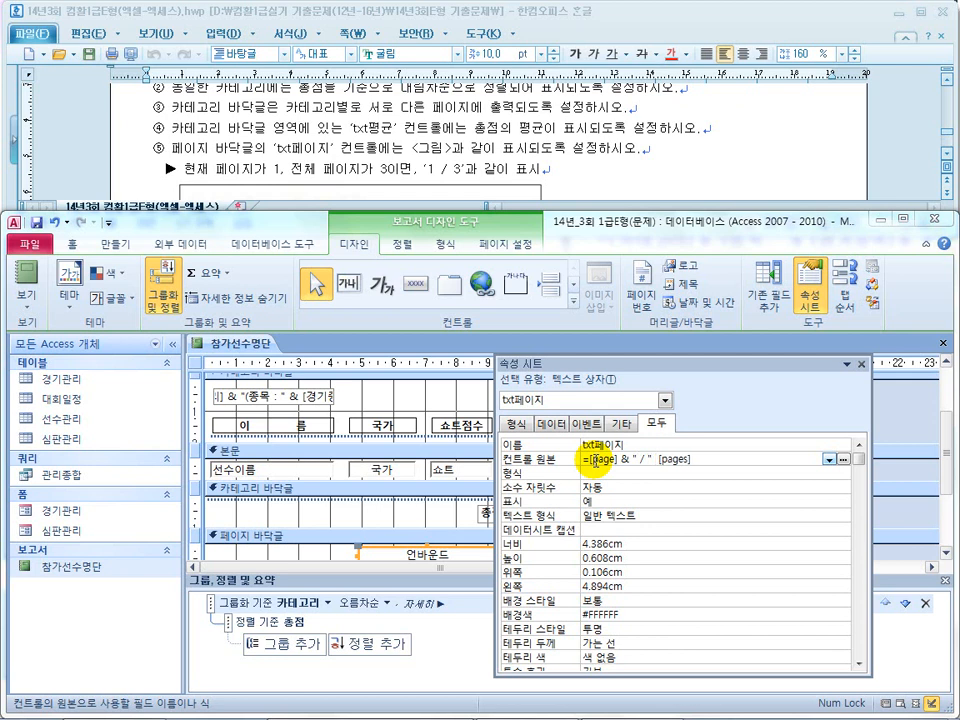
key("Return")
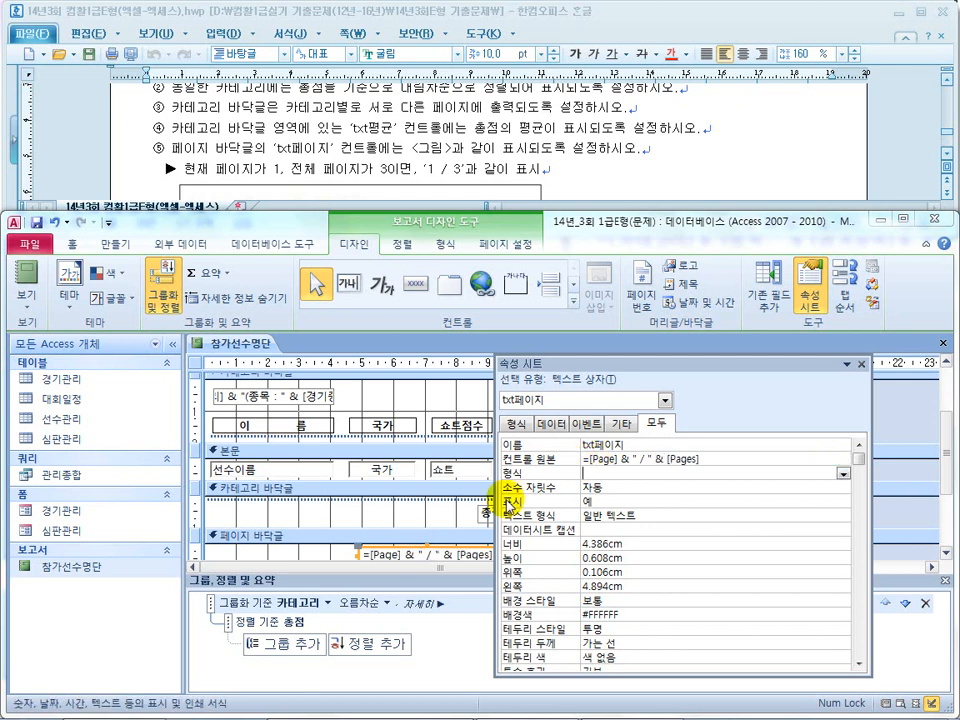
Step: Show the report in print preview and check the category average and the page number on the first page
left_click(27, 303)
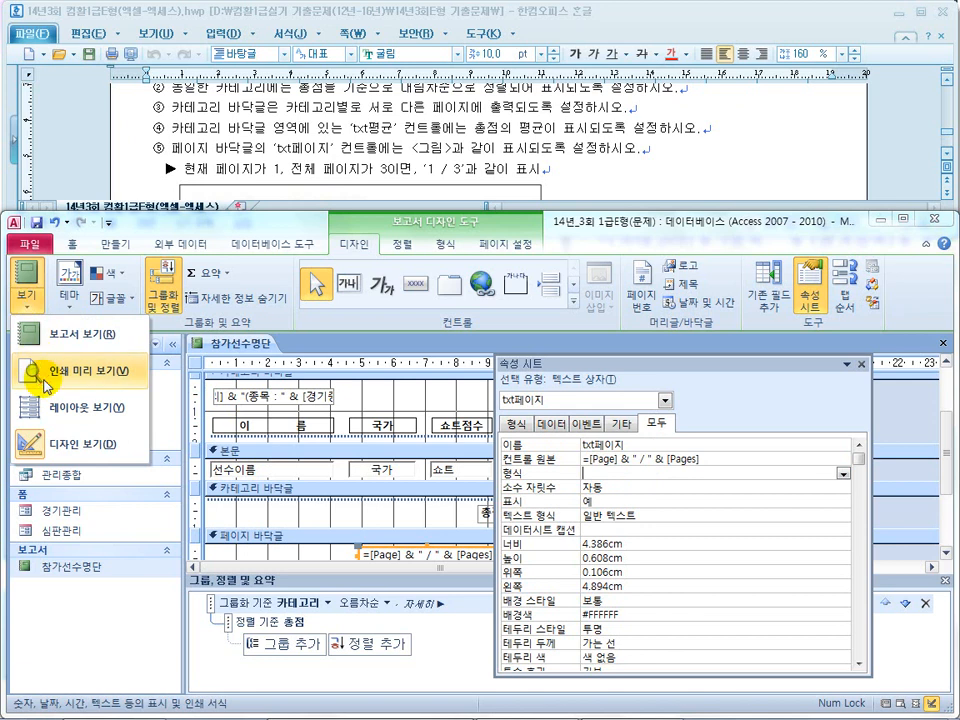
left_click(60, 448)
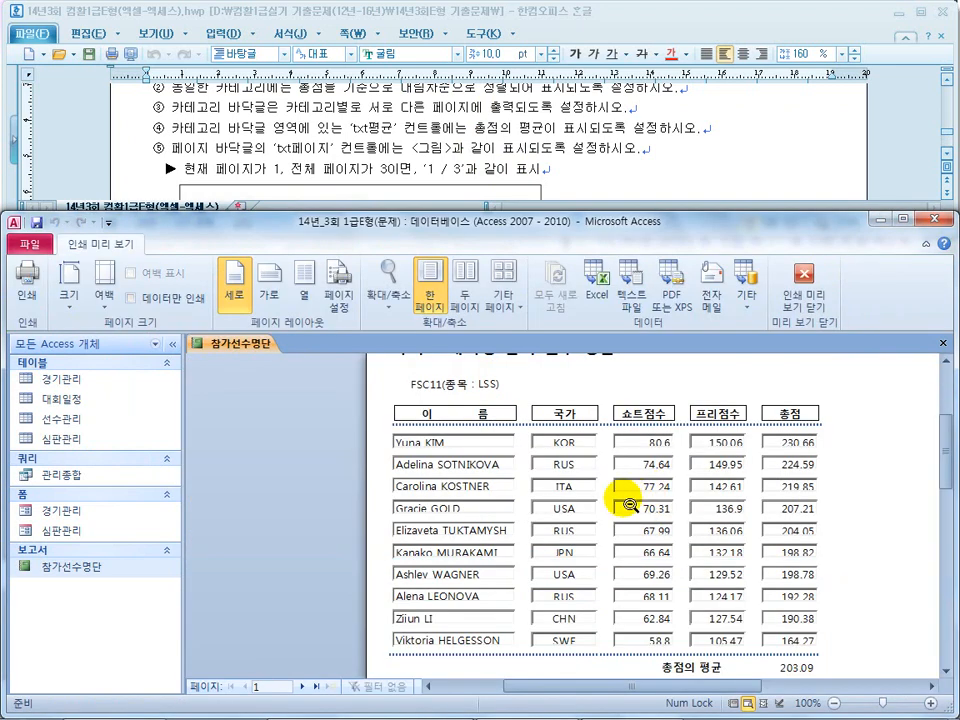
scroll(606, 470, "down", 1)
scroll(762, 620, "down", 5)
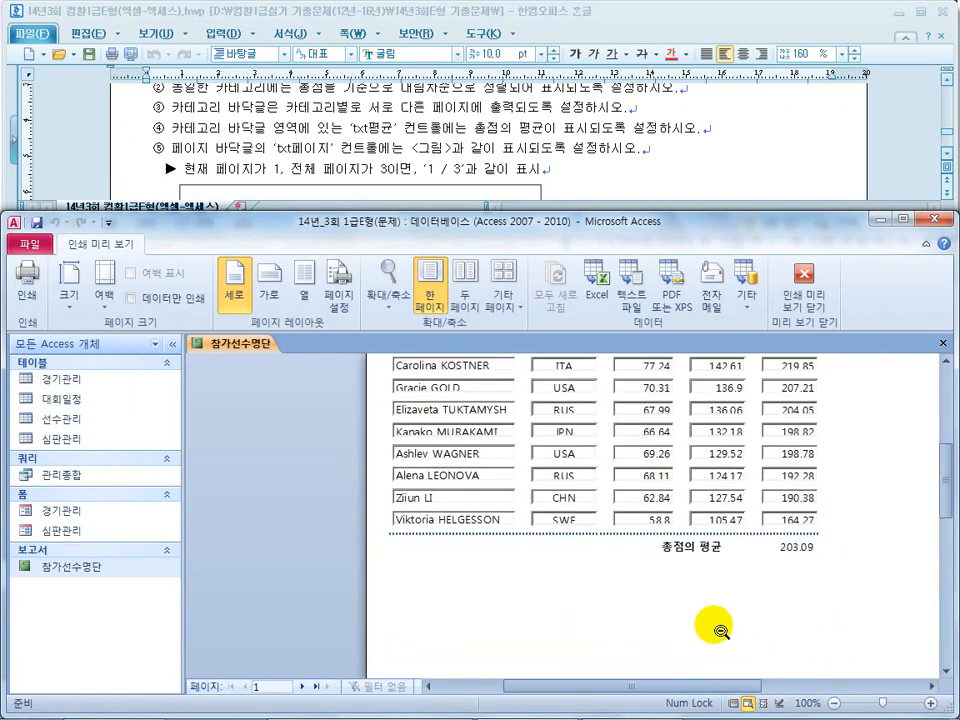
scroll(650, 612, "down", 1)
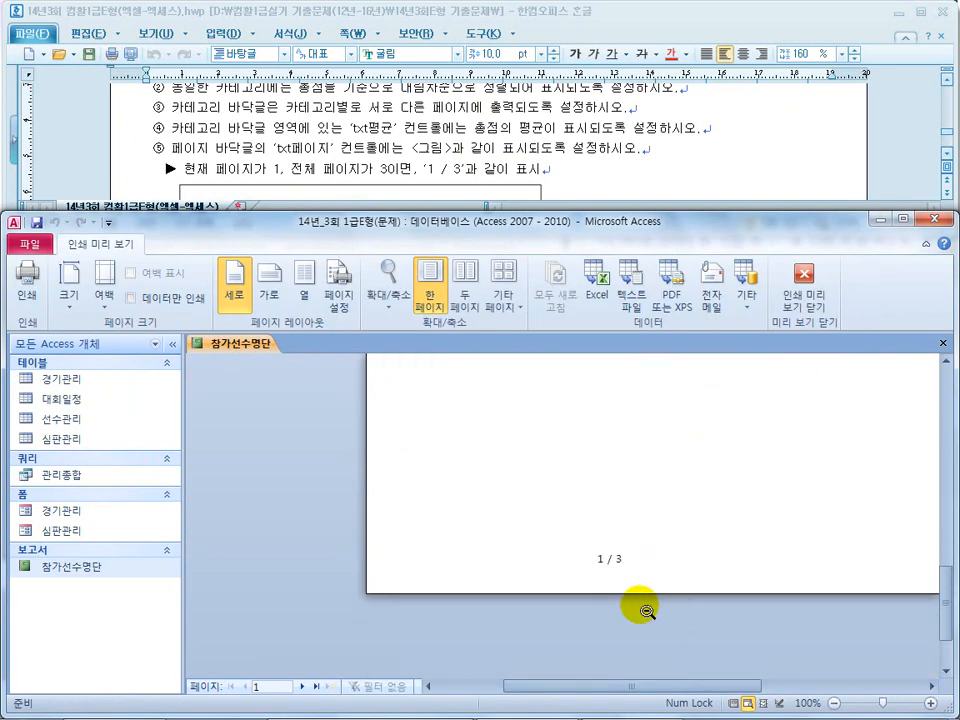
scroll(611, 568, "up", 3)
scroll(612, 570, "up", 1)
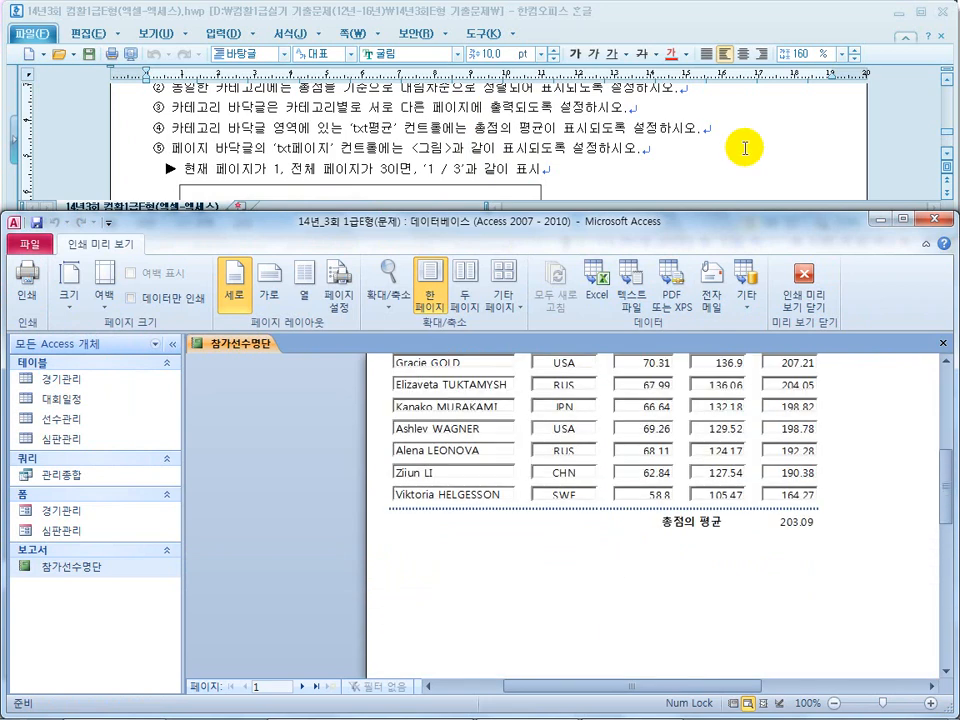
Step: Compare the 총점의 평균 line in the preview with the sample figure in the exam document
left_click(658, 129)
scroll(702, 141, "down", 3)
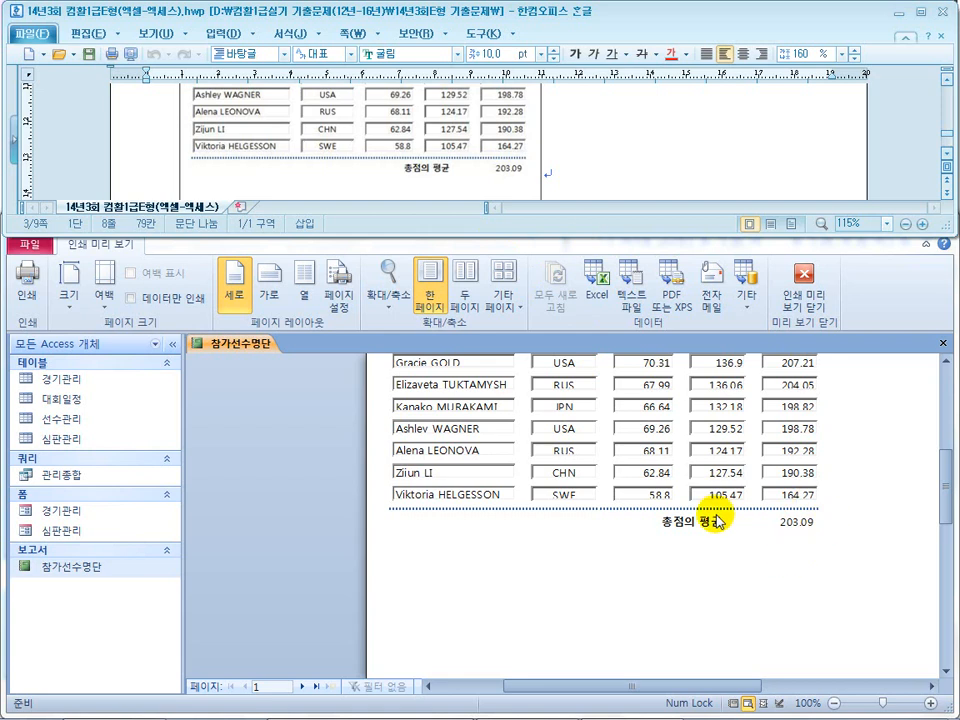
left_click(589, 171)
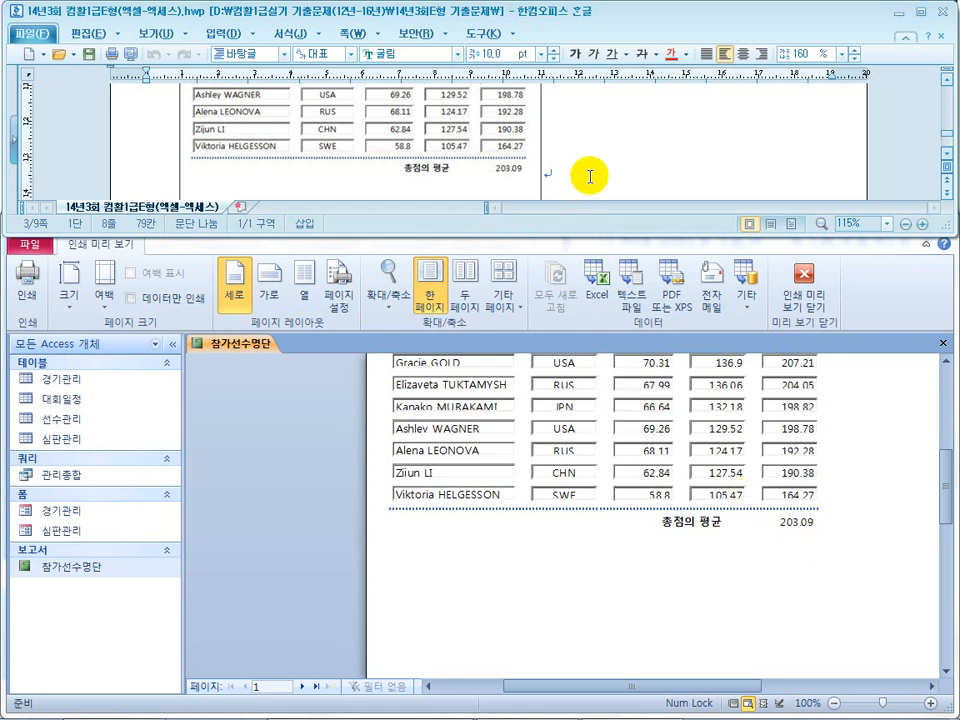
Step: Close the print preview and the property sheet, then save and close the 참가선수명단 report
left_click(806, 296)
left_click(806, 296)
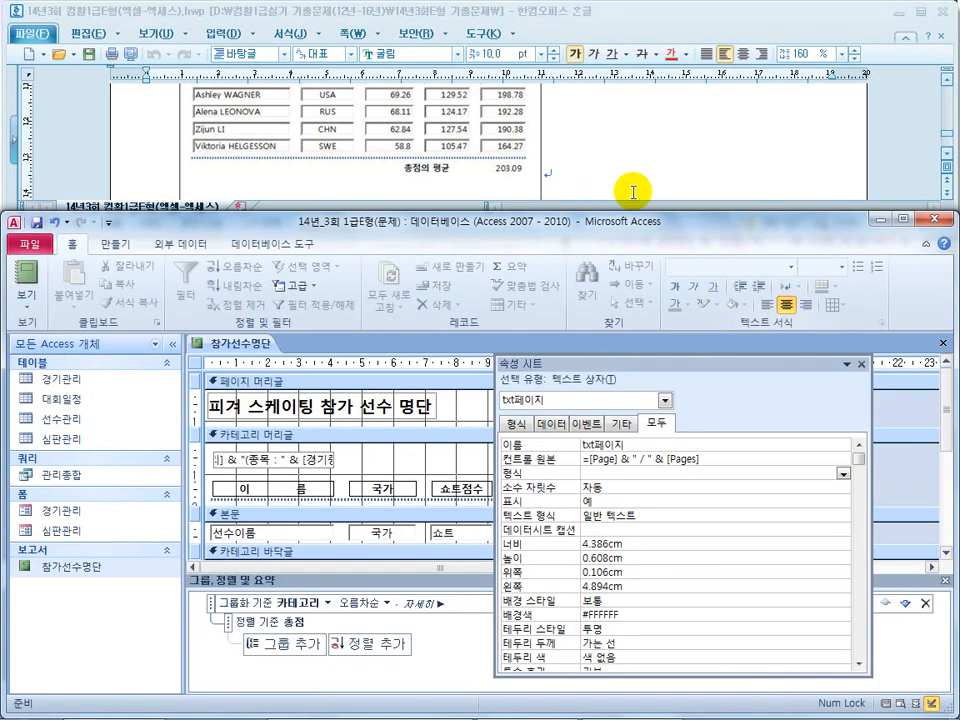
left_click(861, 364)
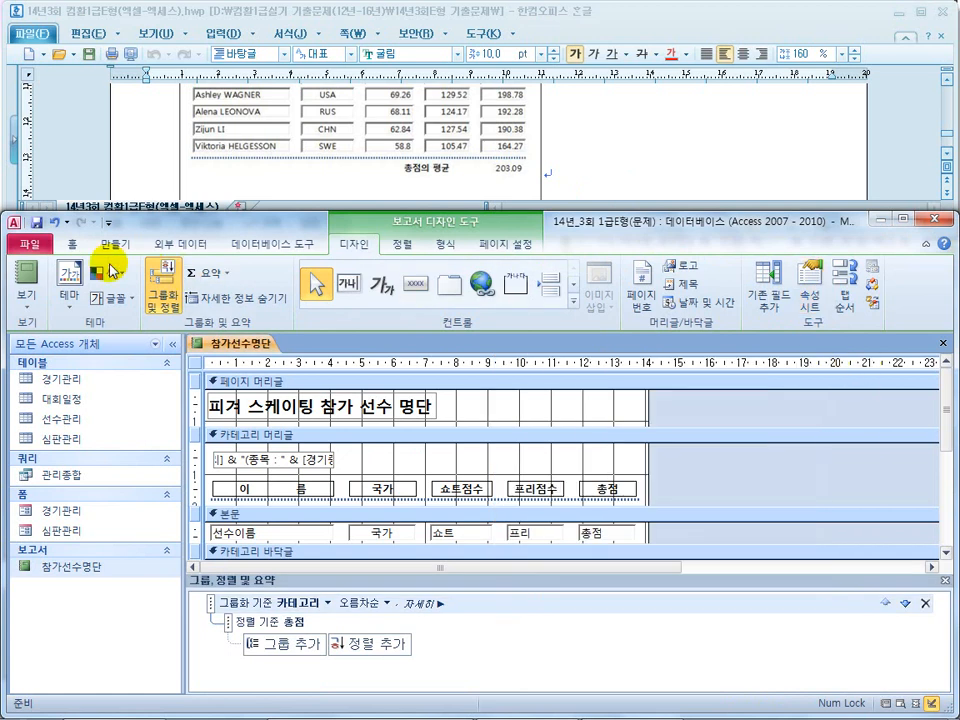
left_click(40, 222)
left_click(943, 343)
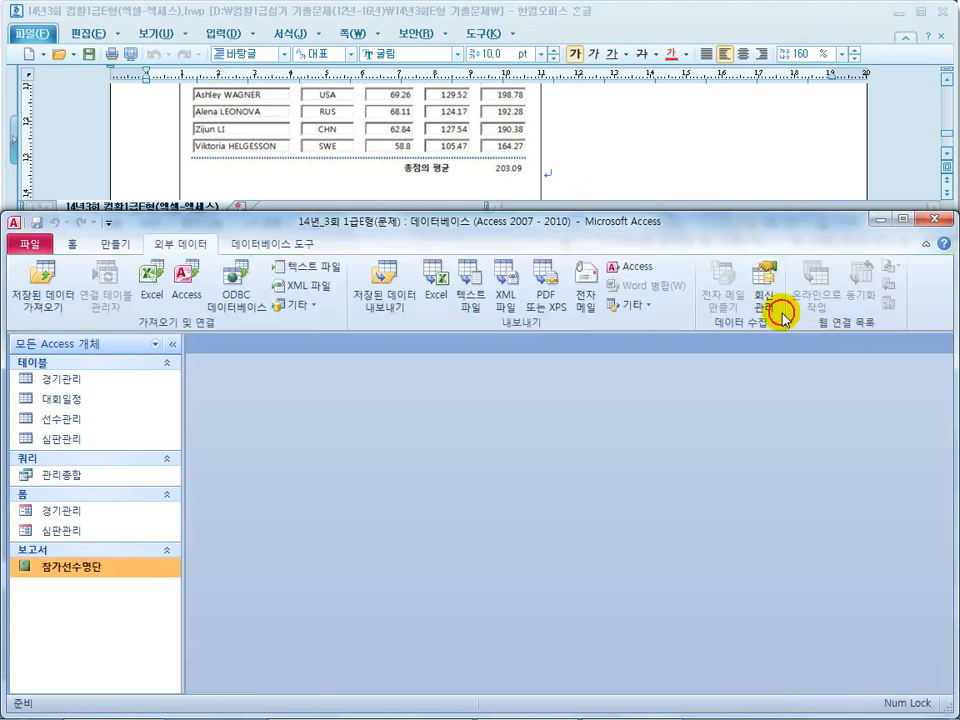
Step: Read question 2 about the 조회 button in the exam document and open the 경기관리 form in design view
left_click(602, 123)
scroll(604, 143, "down", 3)
scroll(604, 143, "down", 2)
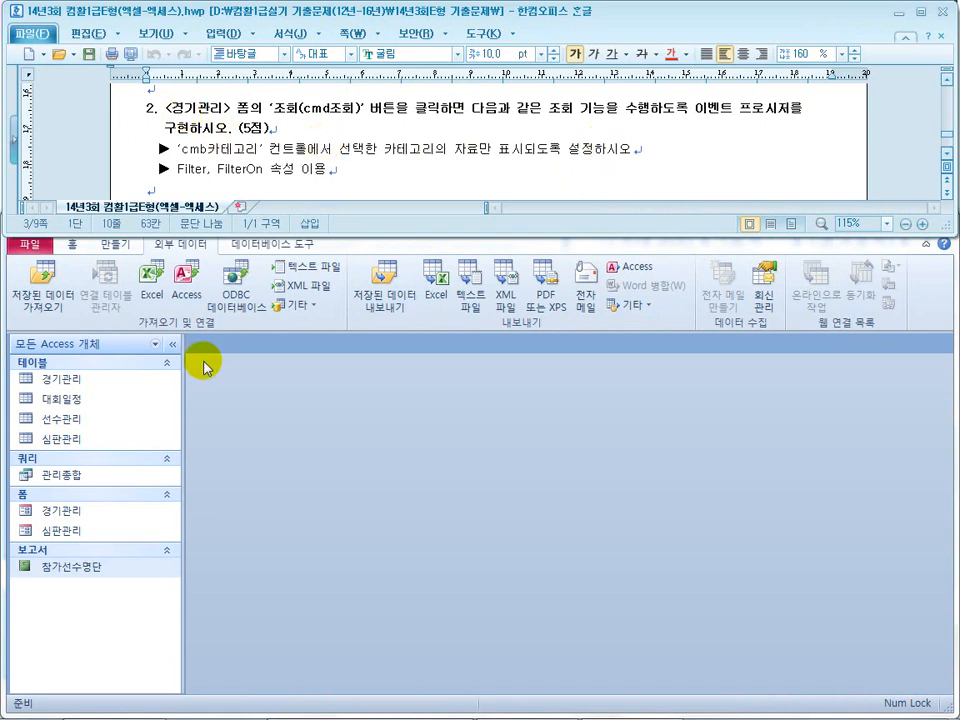
right_click(88, 510)
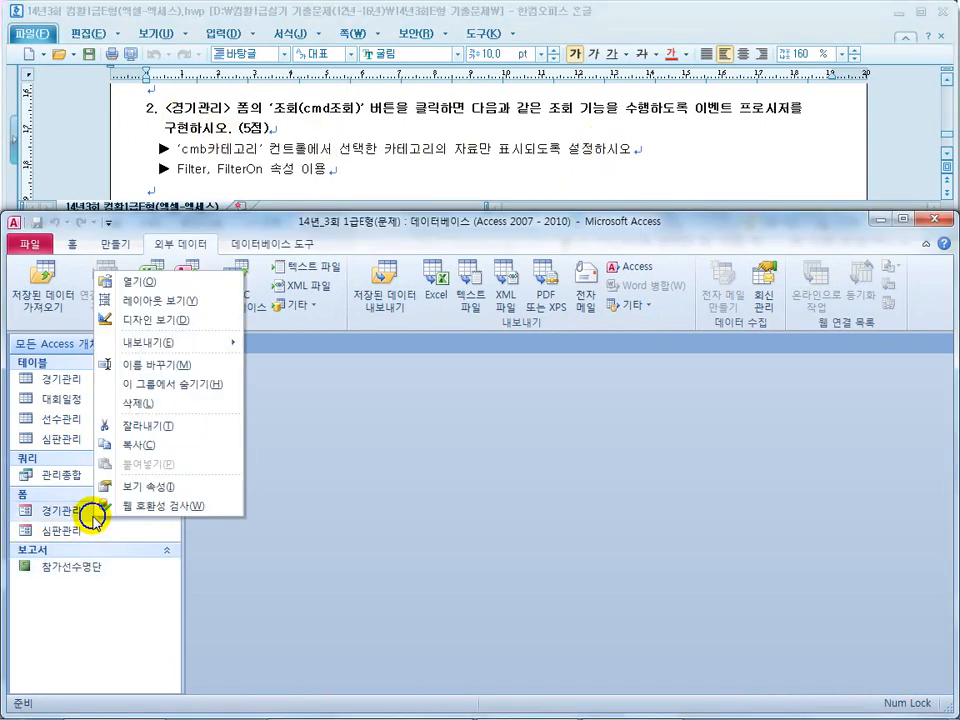
left_click(178, 322)
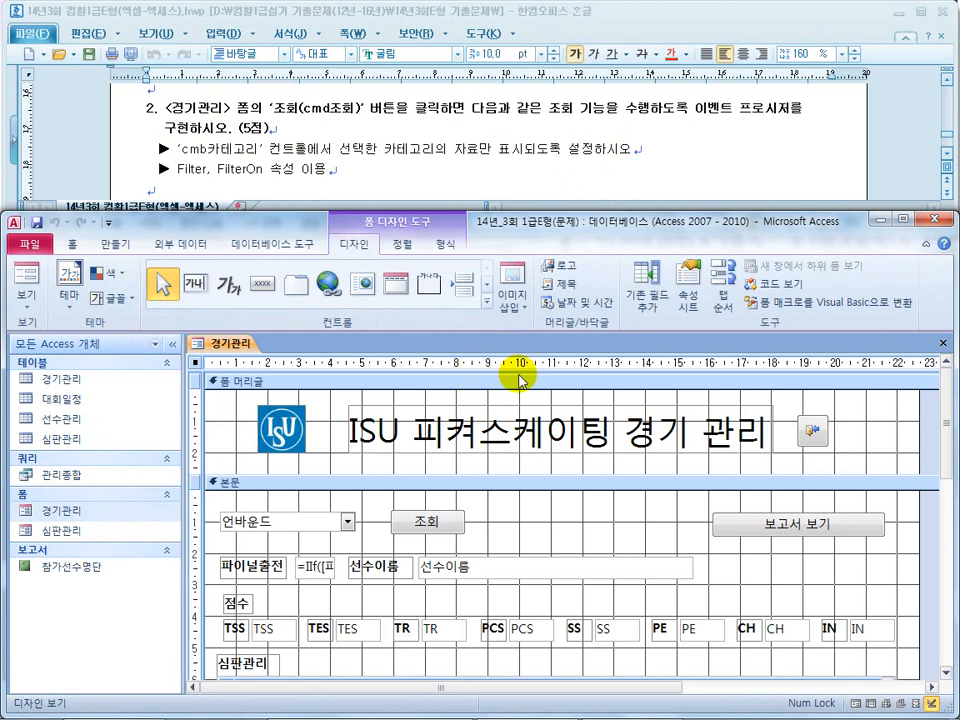
Step: Create a click event procedure for the 조회 (cmd조회) button with the code builder
left_click(420, 520)
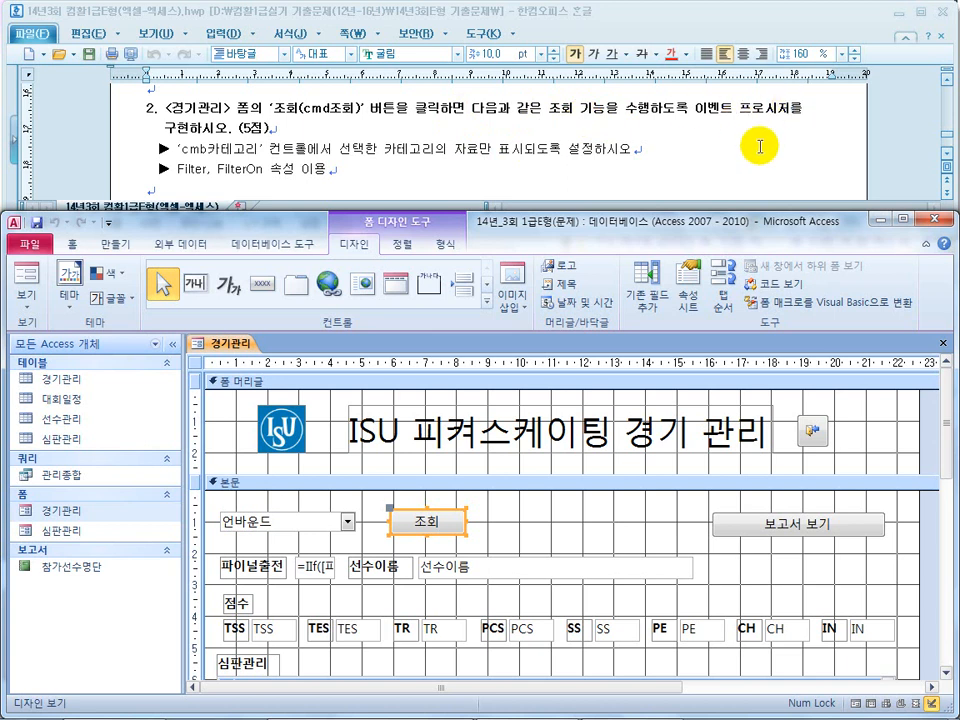
right_click(456, 520)
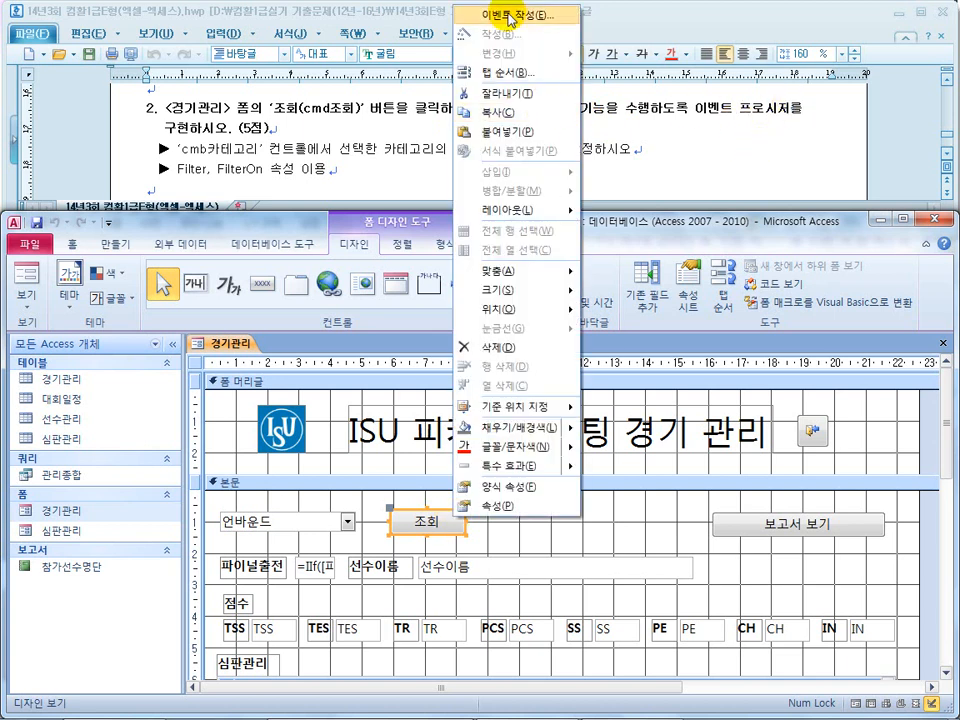
left_click(510, 16)
left_click(425, 356)
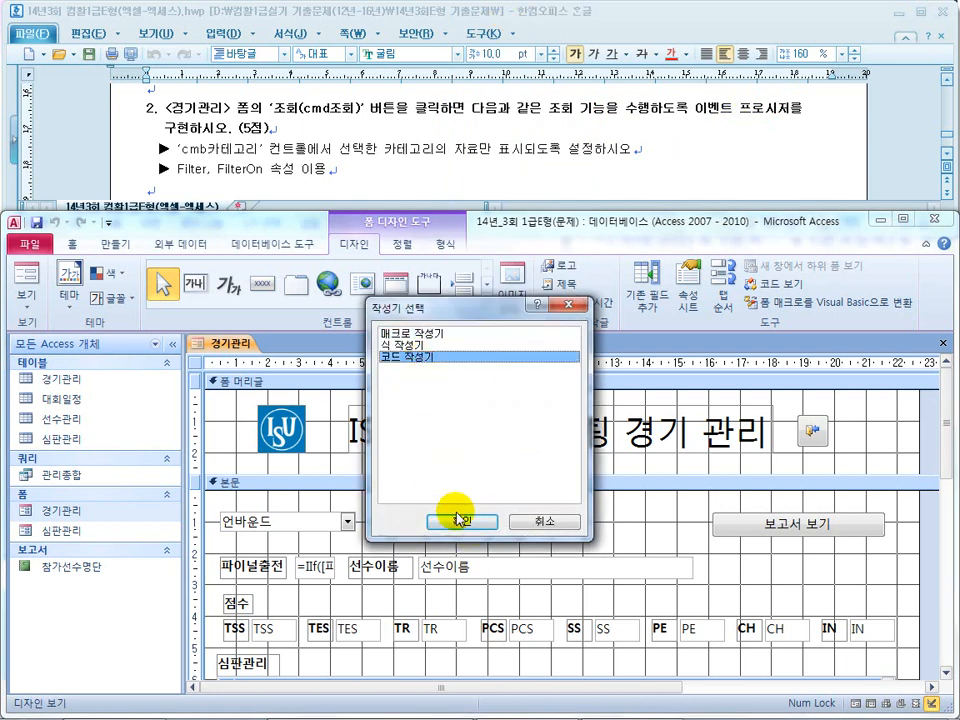
left_click(457, 519)
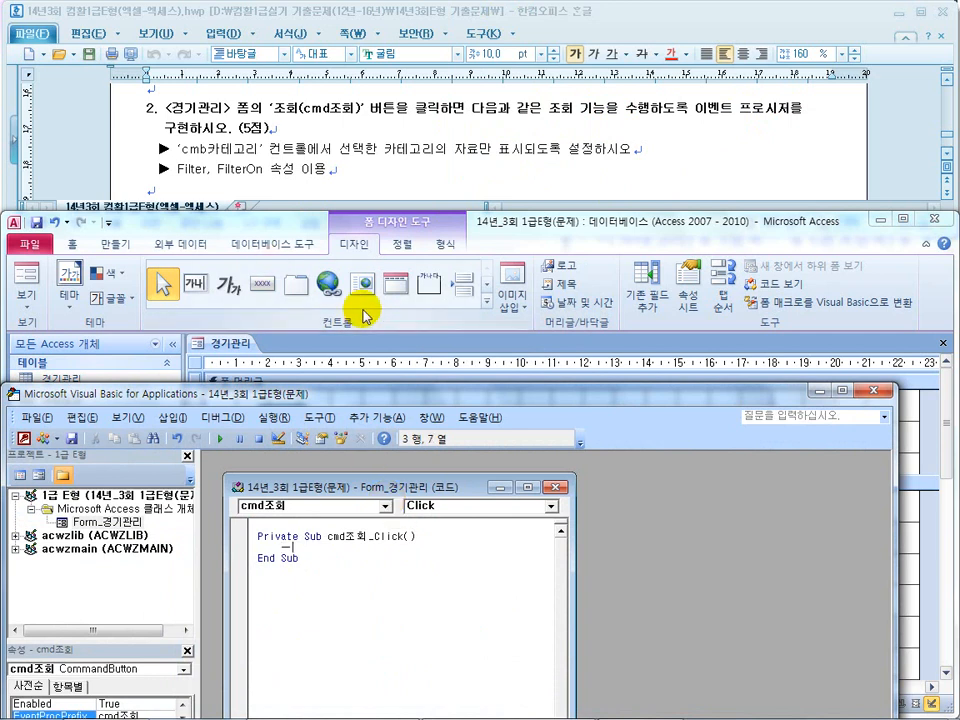
Step: Enter Me.Filter = "" and Me.FilterOn = True in cmd조회_Click, leaving the cursor inside the empty filter quotes
type("me.")
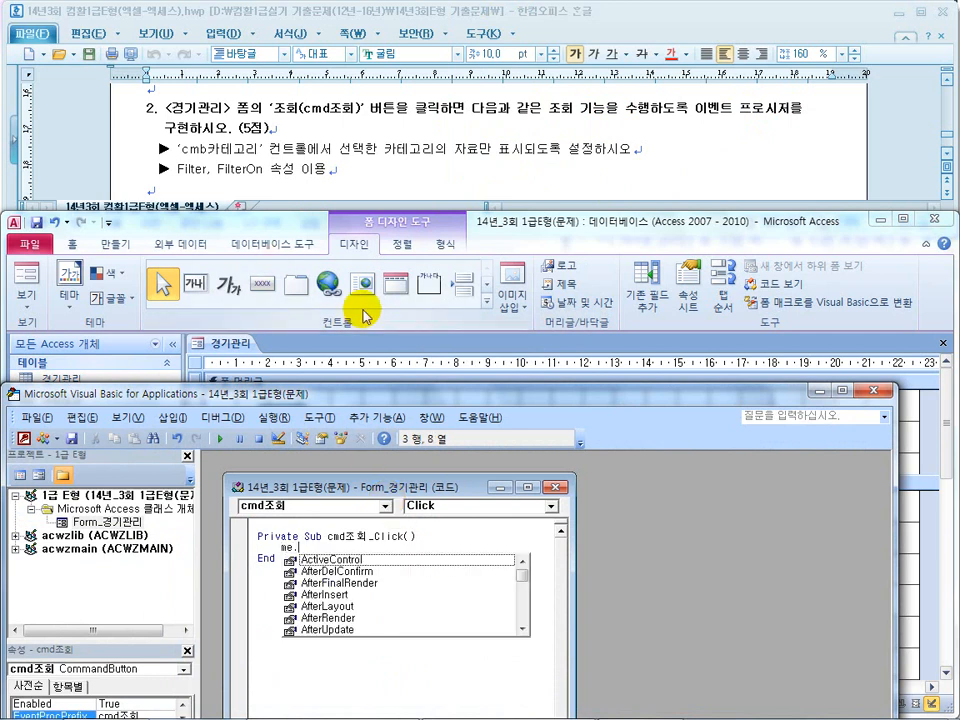
type("fi")
type("lter==")
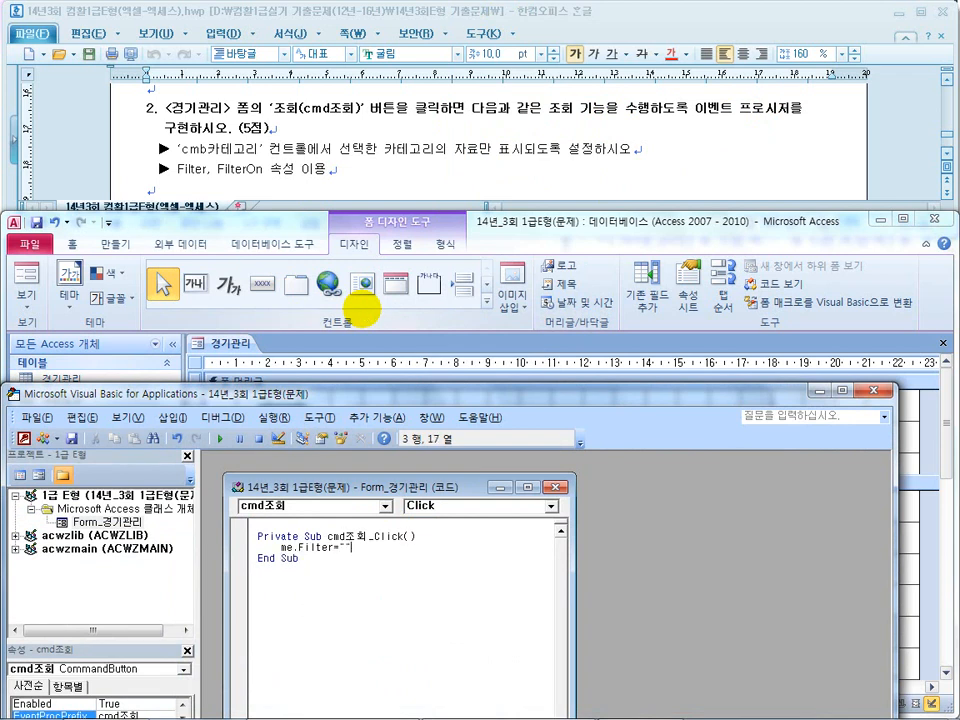
key("Return")
type("me.")
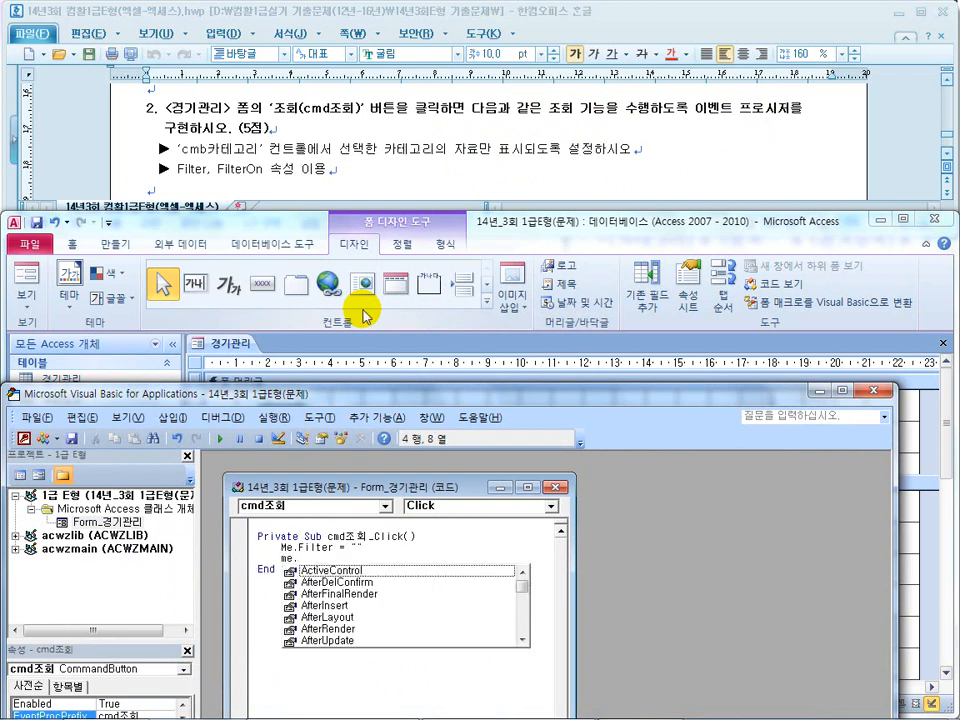
type("filteron")
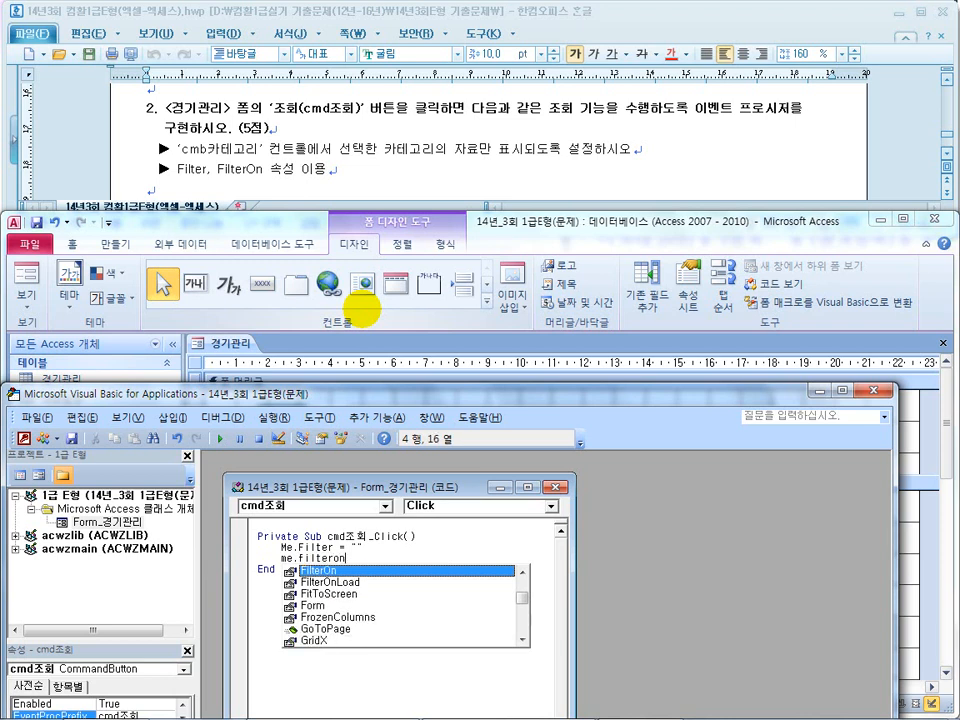
type("=r")
key("BackSpace")
type("t")
key("Tab")
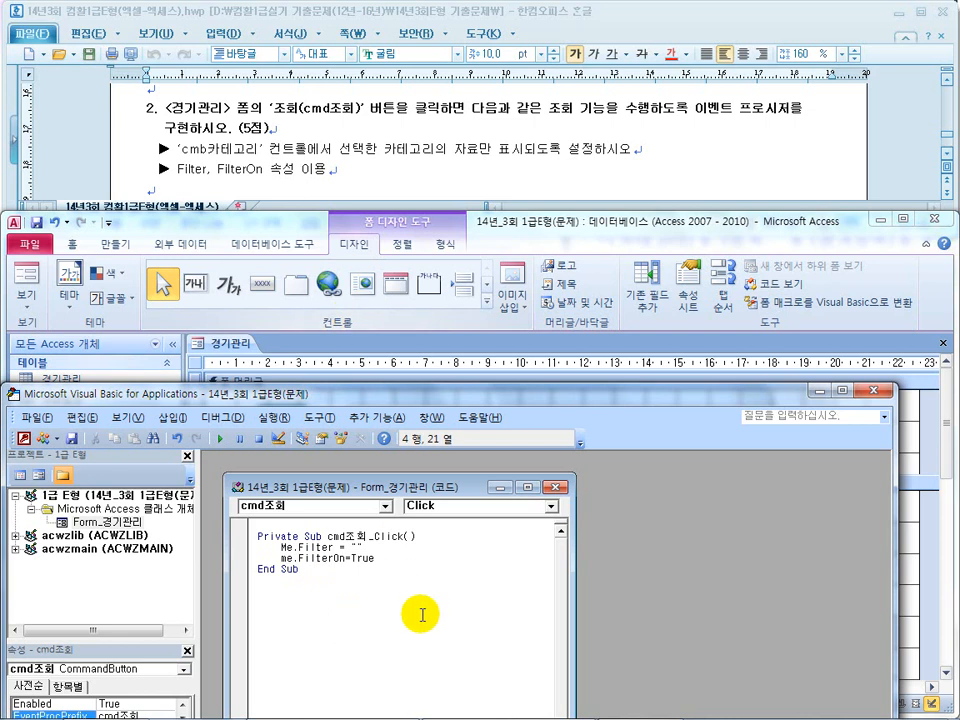
left_click(344, 548)
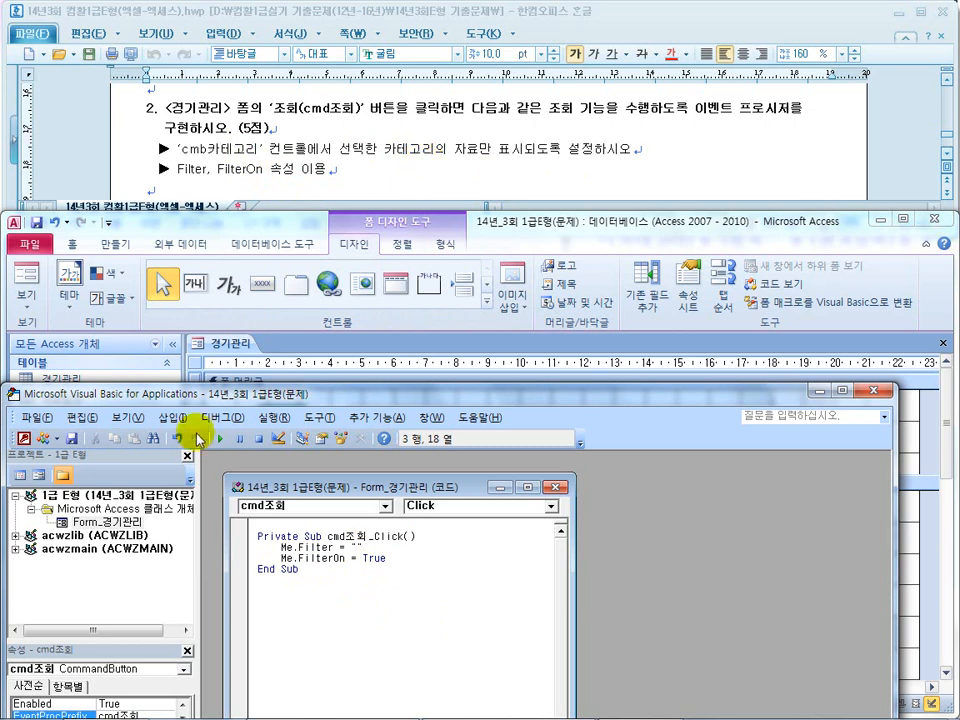
Step: Check the category list of the cmb카테고리 combo box in the 경기관리 form's form view
left_click(26, 280)
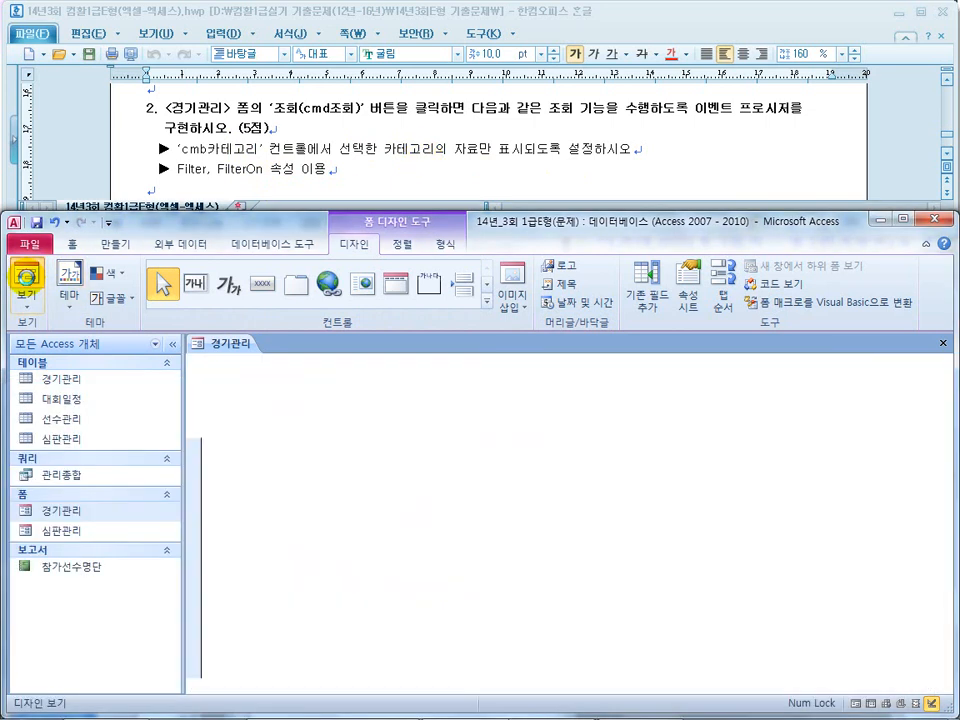
left_click(344, 469)
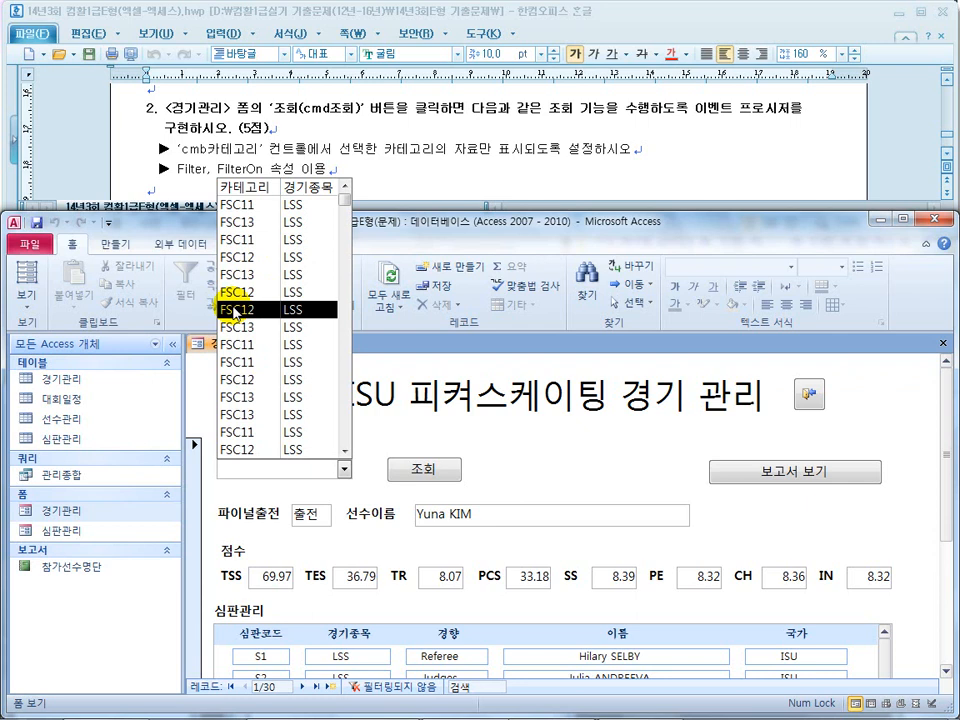
left_click(392, 186)
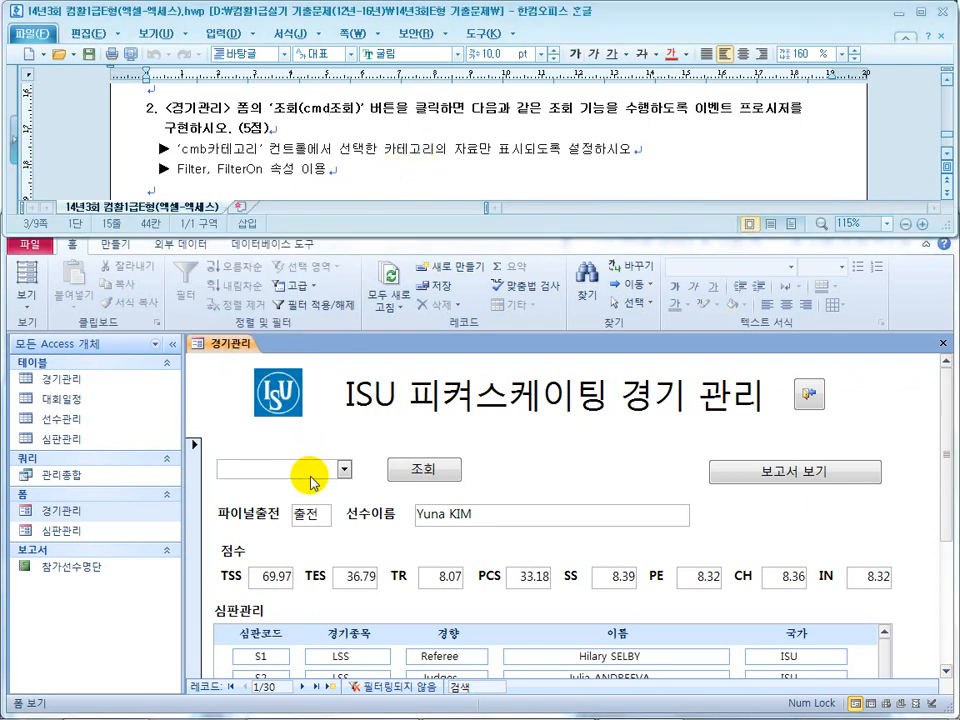
Step: Return the 경기관리 form to design view and reopen the 조회 button's click event procedure
left_click(27, 318)
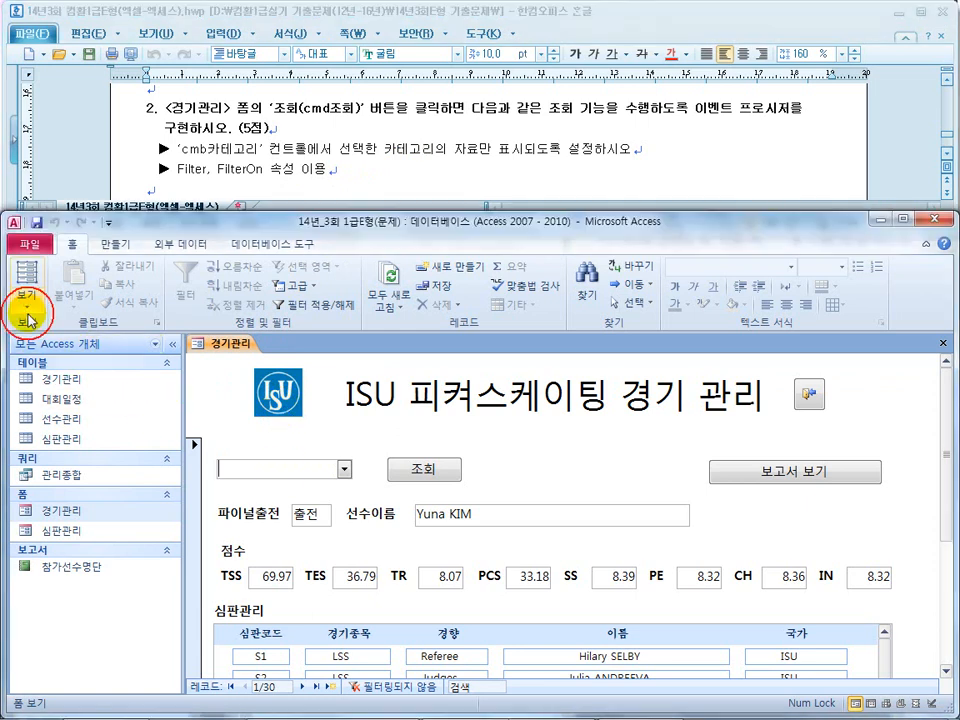
left_click(27, 318)
left_click(140, 517)
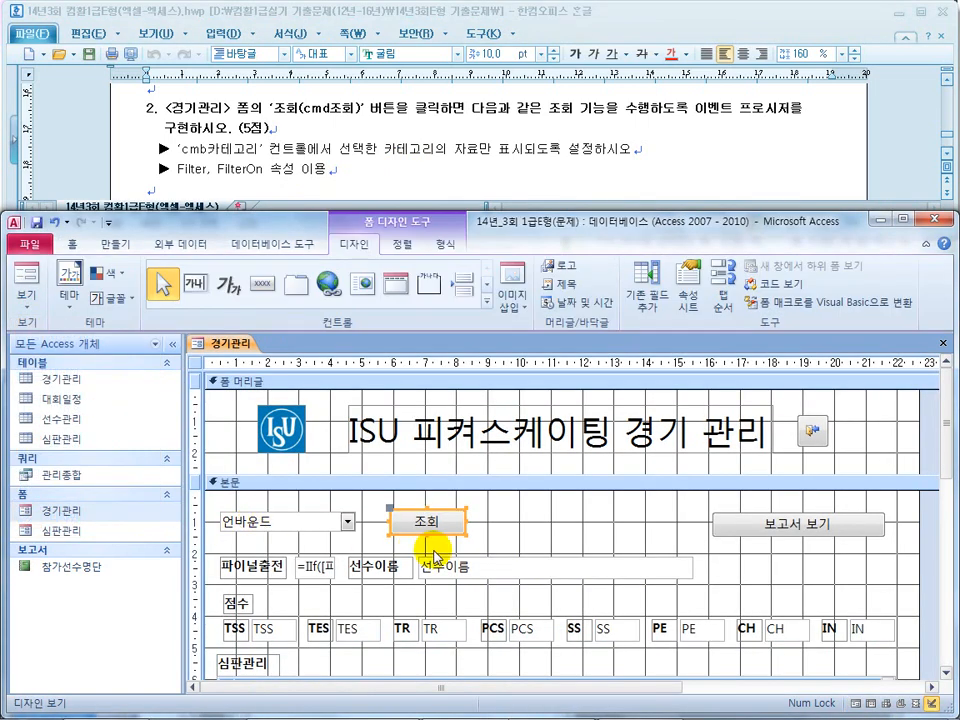
right_click(434, 527)
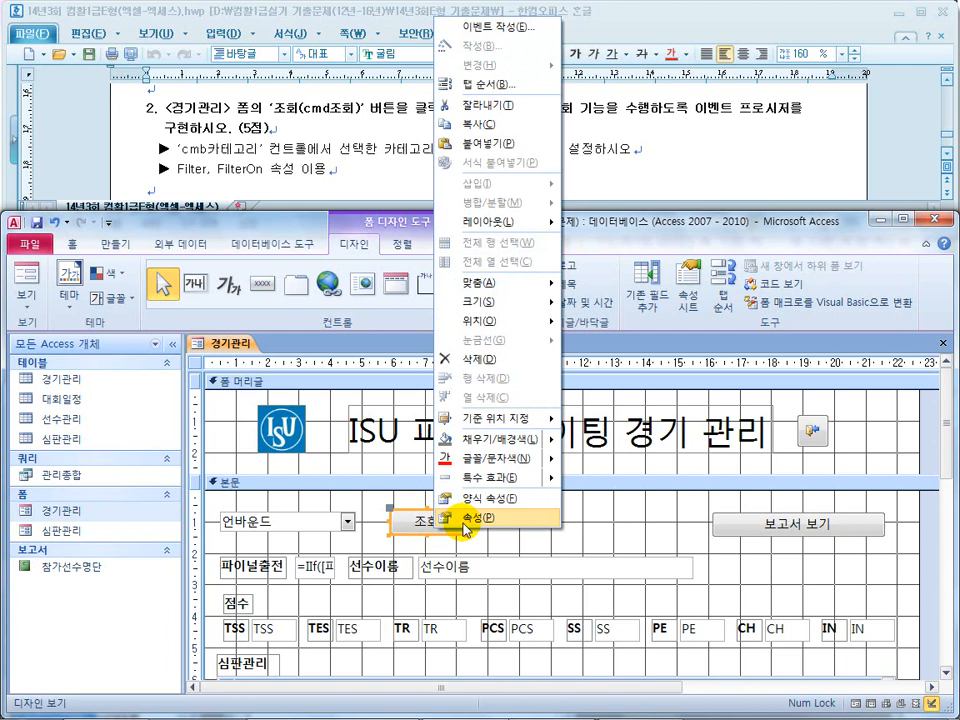
left_click(535, 32)
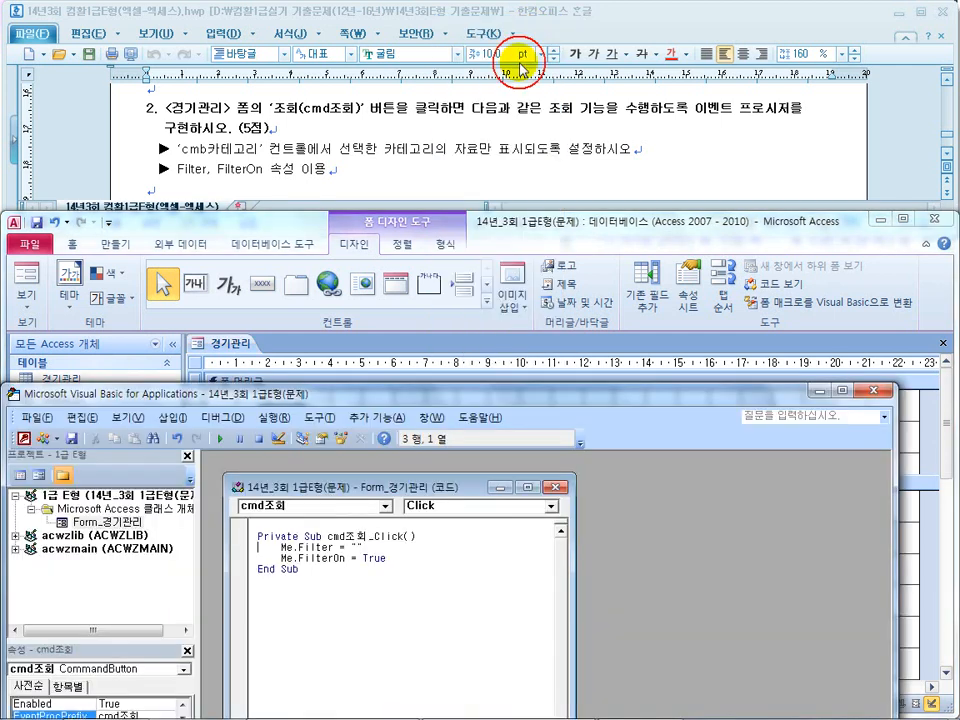
Step: Complete the filter line in cmd조회_Click as Me.Filter = "카테코리='" & cmb카테고리 & "'"
left_click(356, 547)
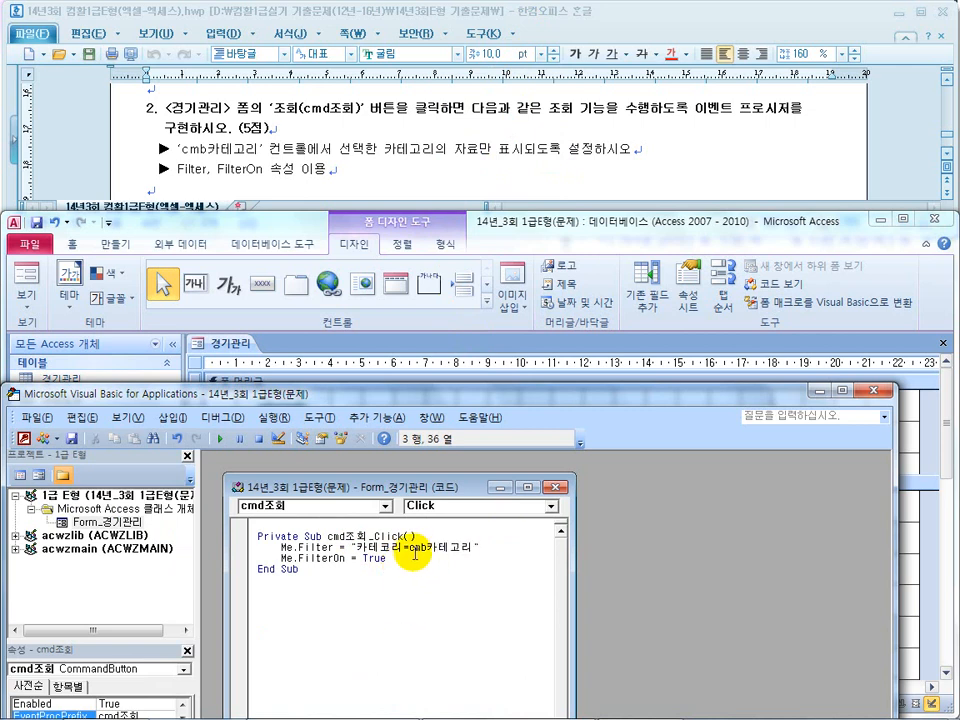
left_click(416, 548)
type("'")
key("Right")
key("Right")
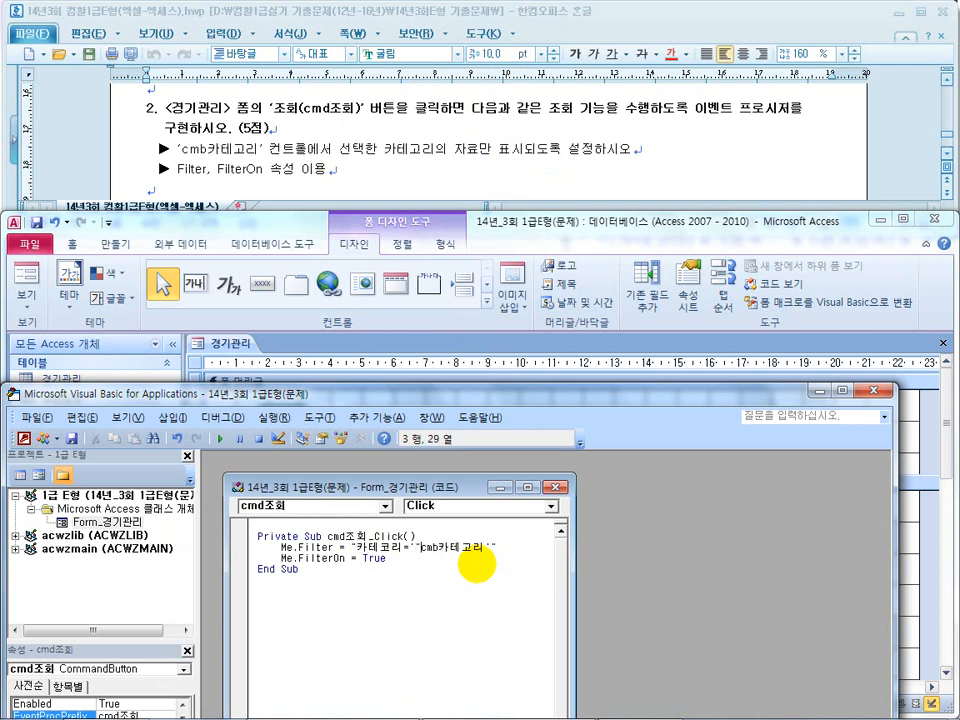
left_click(344, 542)
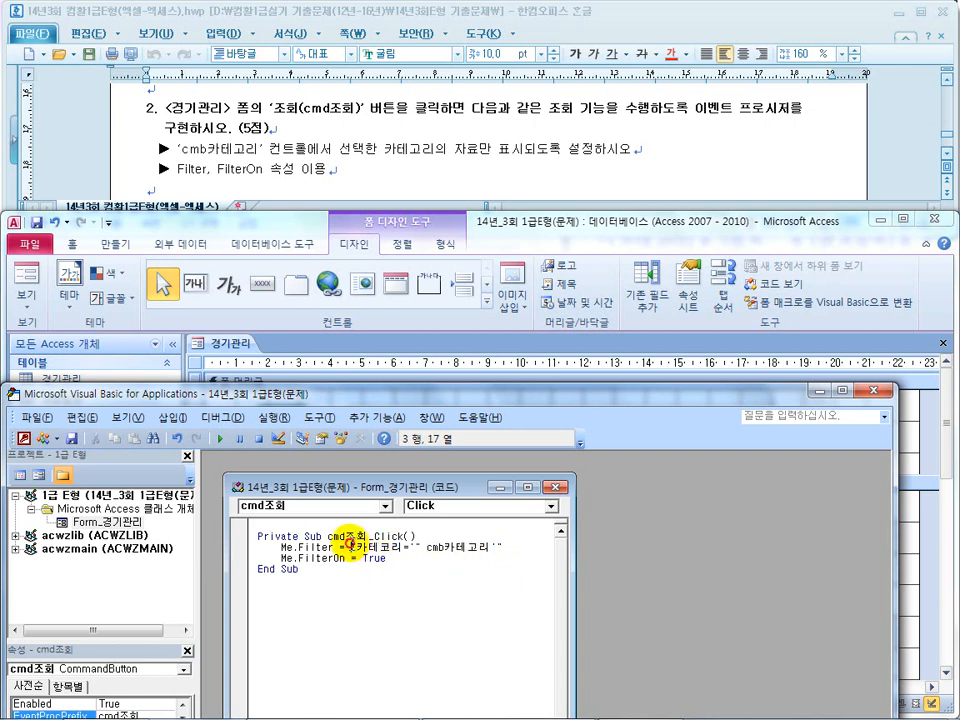
left_click_drag(426, 549, 481, 549)
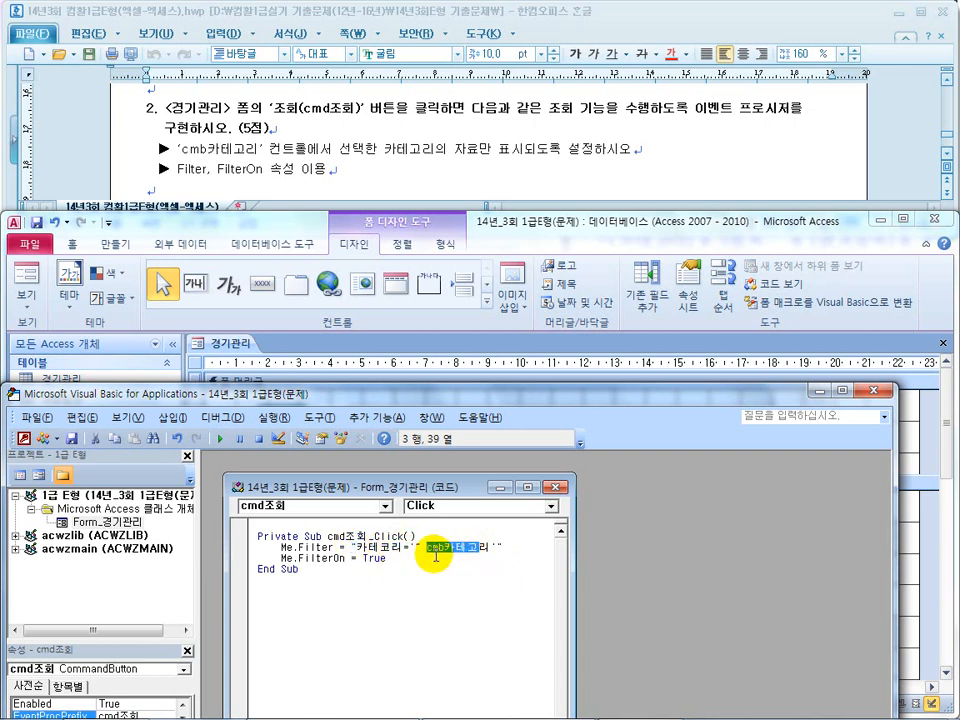
left_click(425, 549)
type("&")
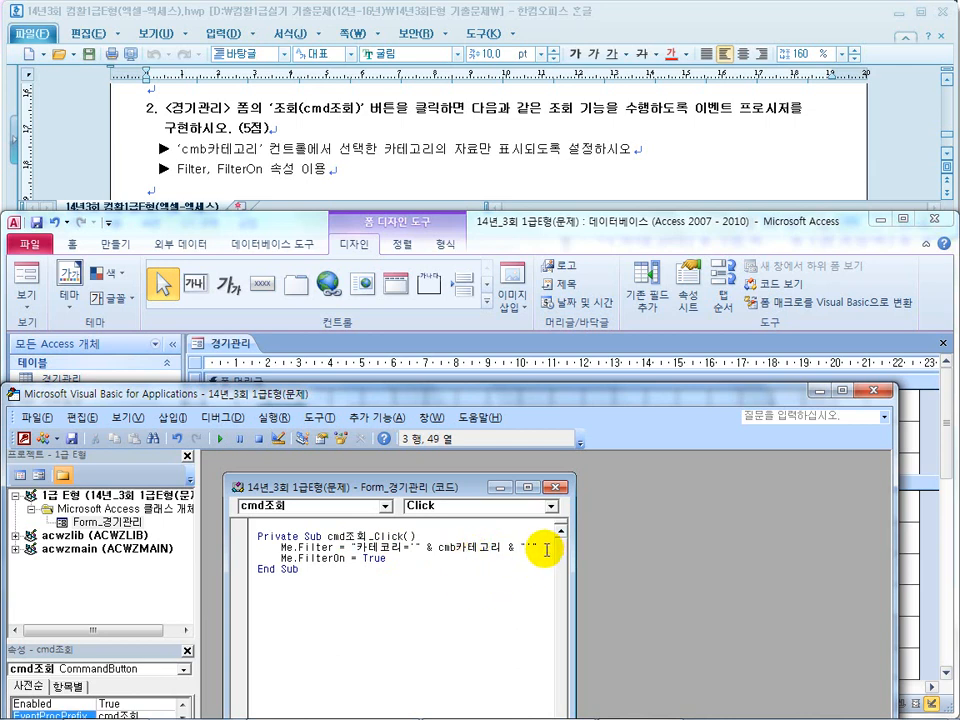
Step: Close the code editor, test 조회 in form view with category FSC13, and cancel the parameter prompt
left_click(880, 390)
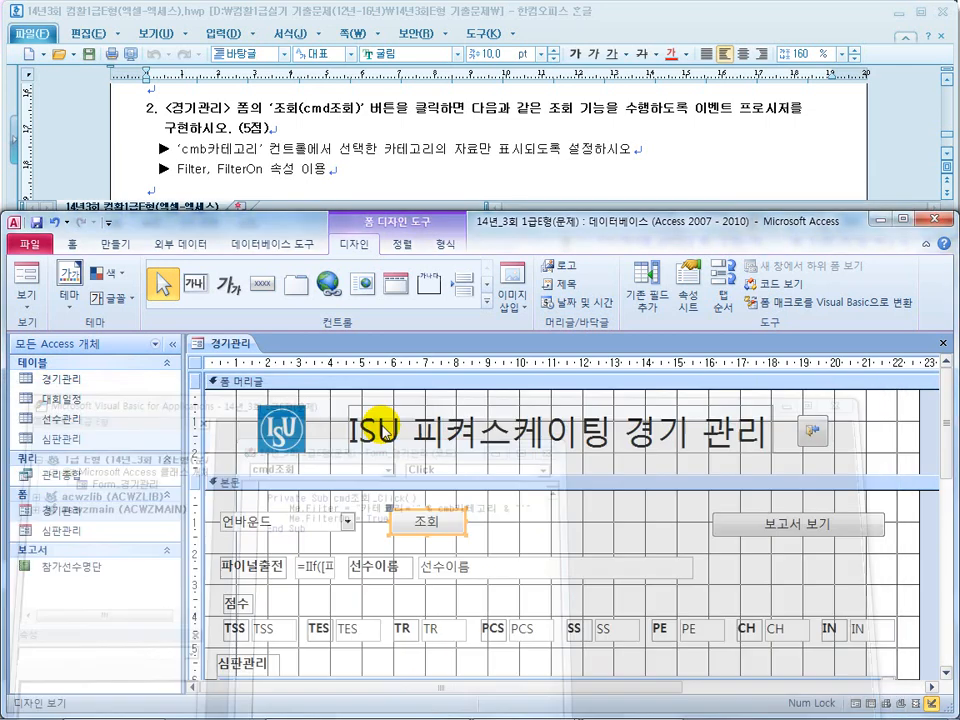
left_click(21, 276)
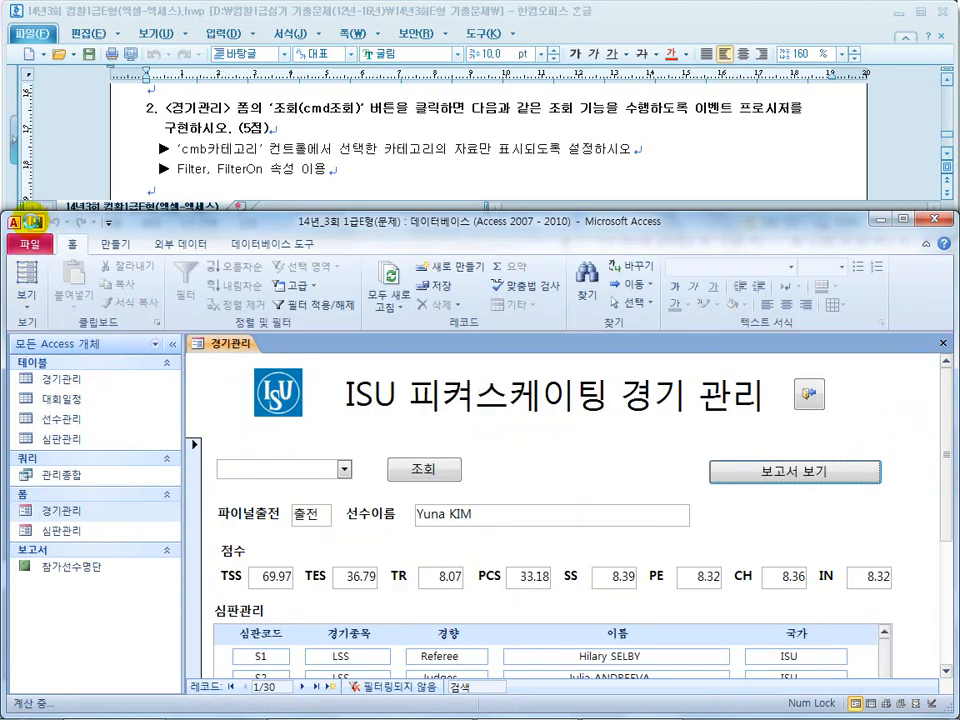
left_click(343, 469)
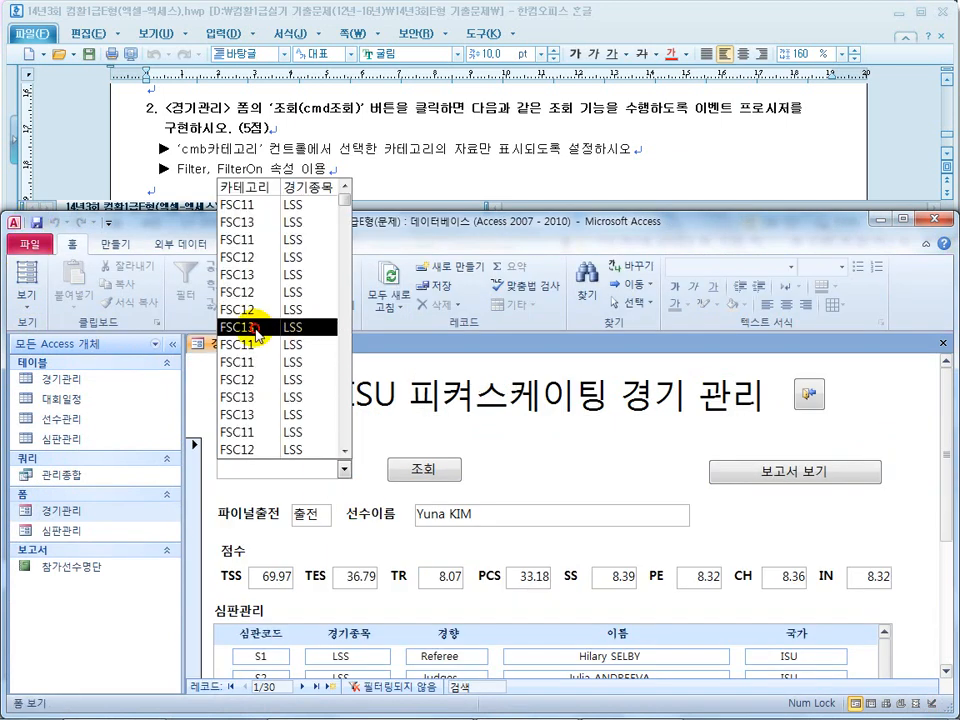
left_click(257, 327)
left_click(420, 470)
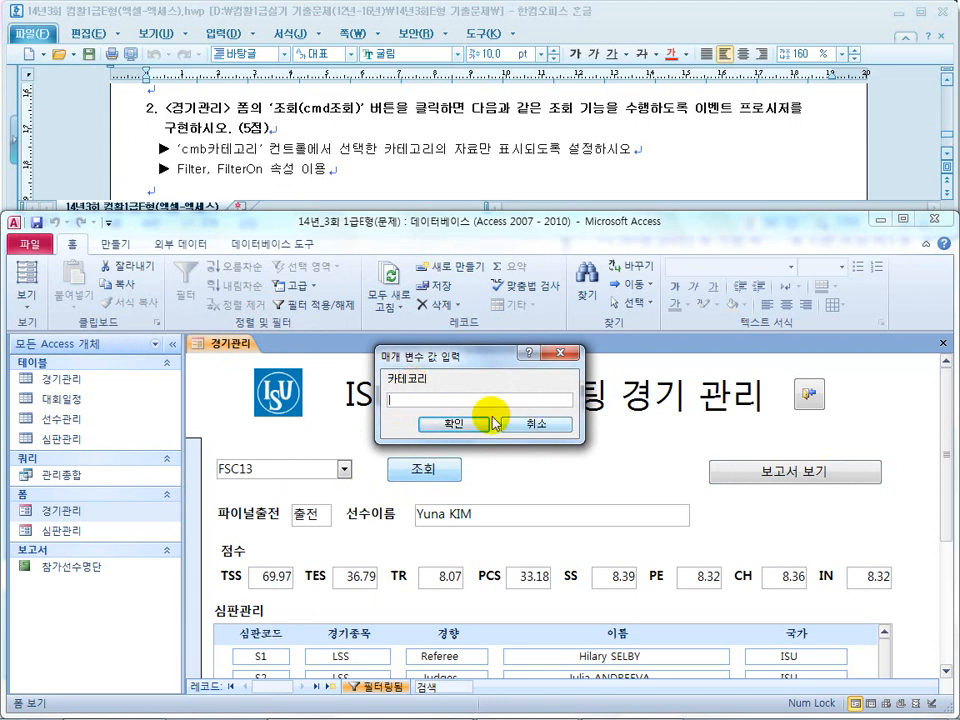
left_click(521, 425)
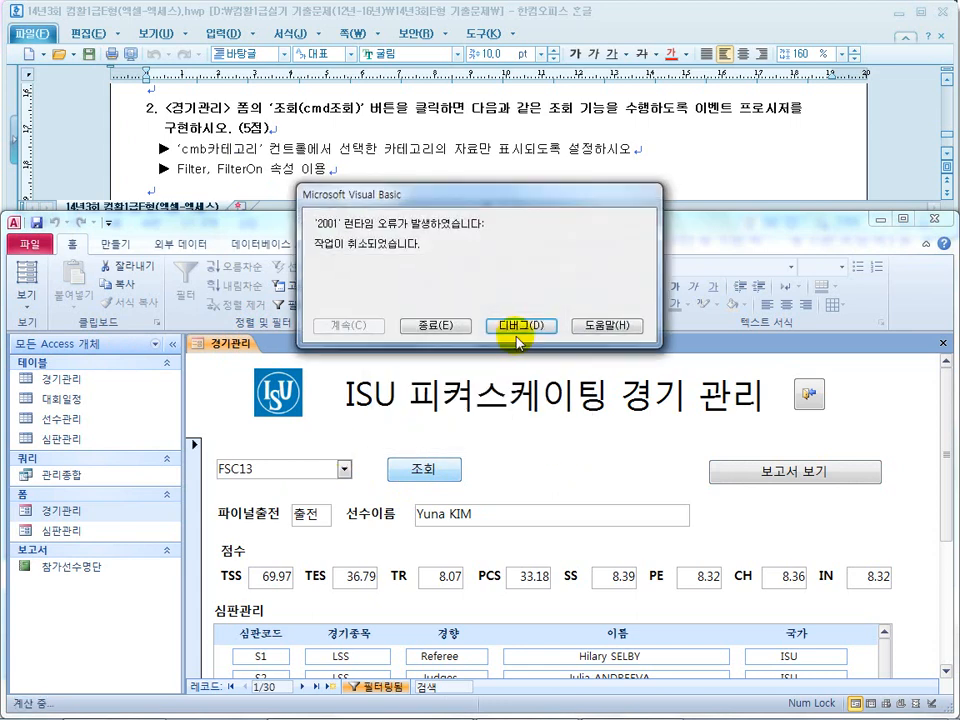
Step: Debug the procedure, correct the field name in the filter string to 카테고리, and close the code editor, stopping the debugger
left_click(502, 328)
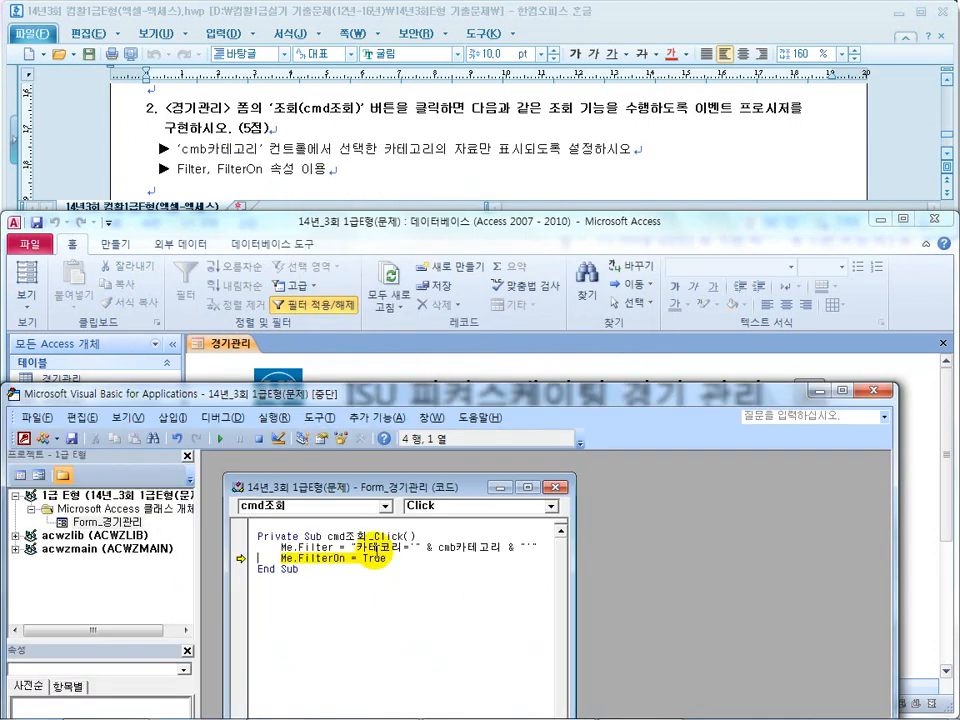
left_click(420, 548)
key("BackSpace")
type("고")
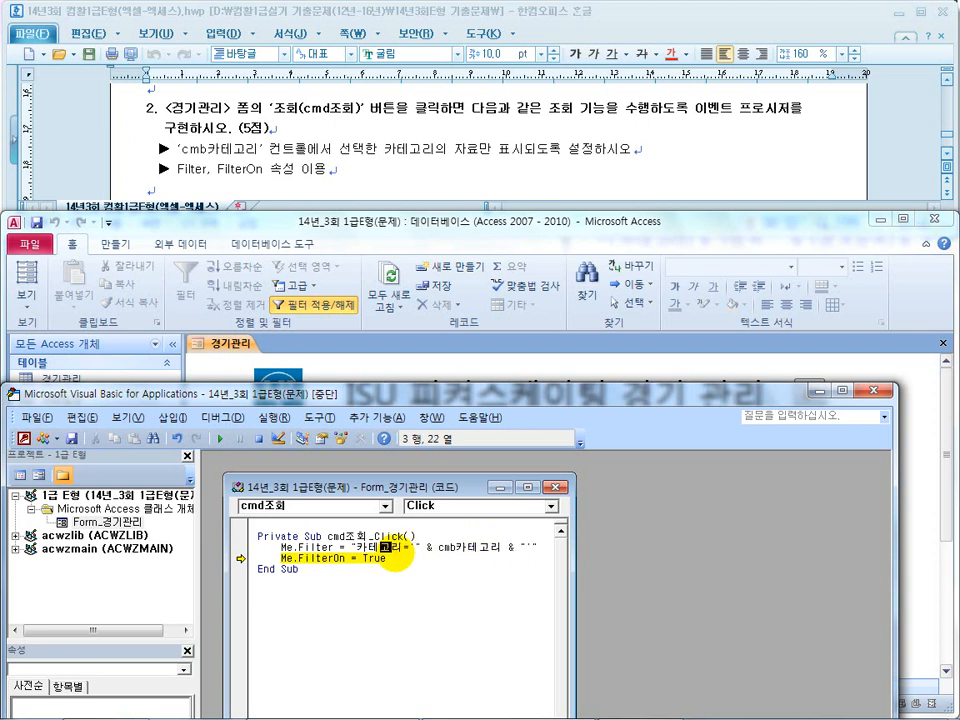
left_click(386, 569)
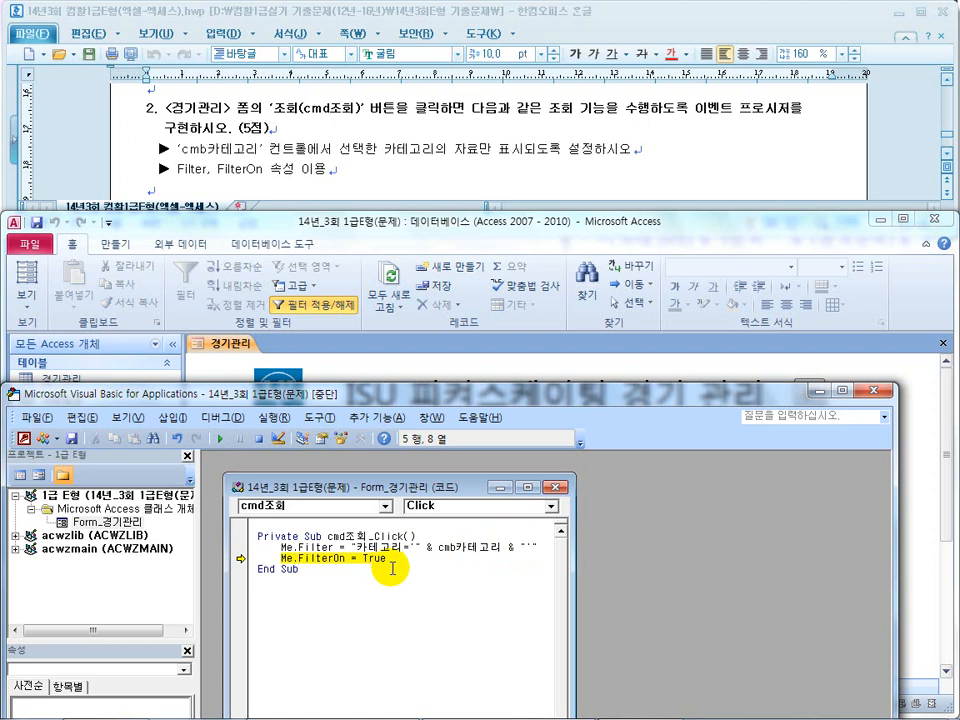
left_click(878, 389)
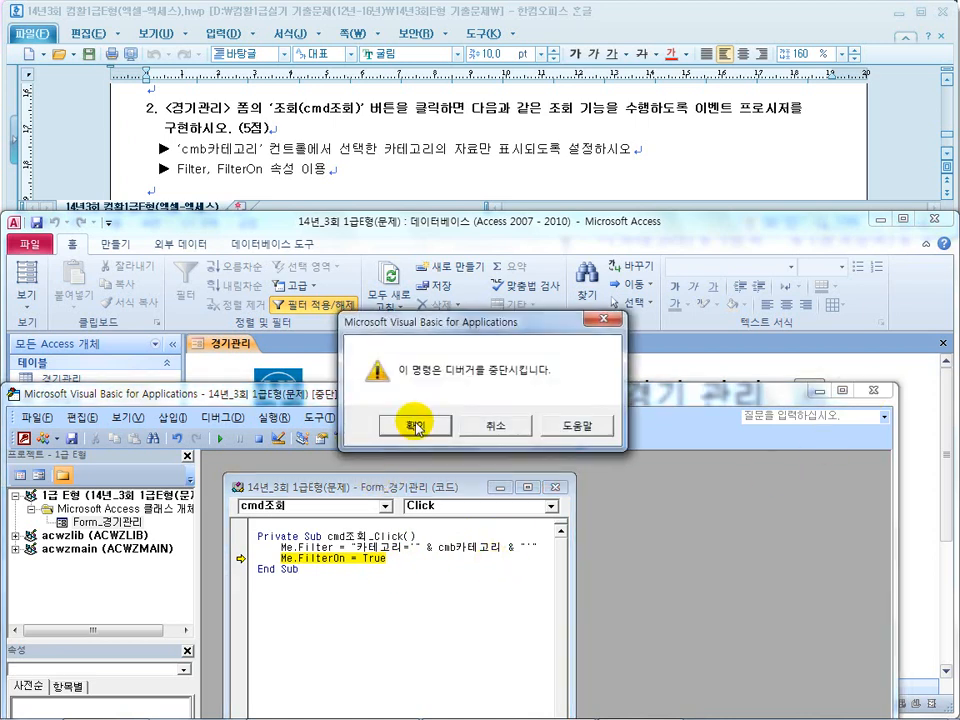
left_click(440, 422)
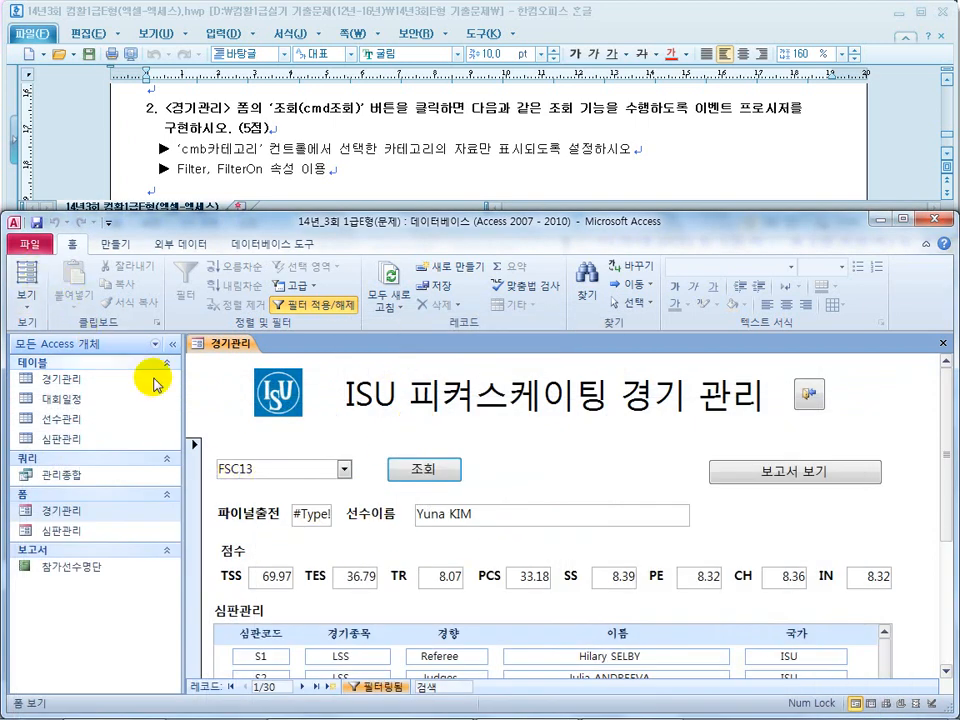
Step: Test the 조회 button on the form with categories FSC13, FSC11 and FSC12
left_click(343, 468)
left_click(267, 390)
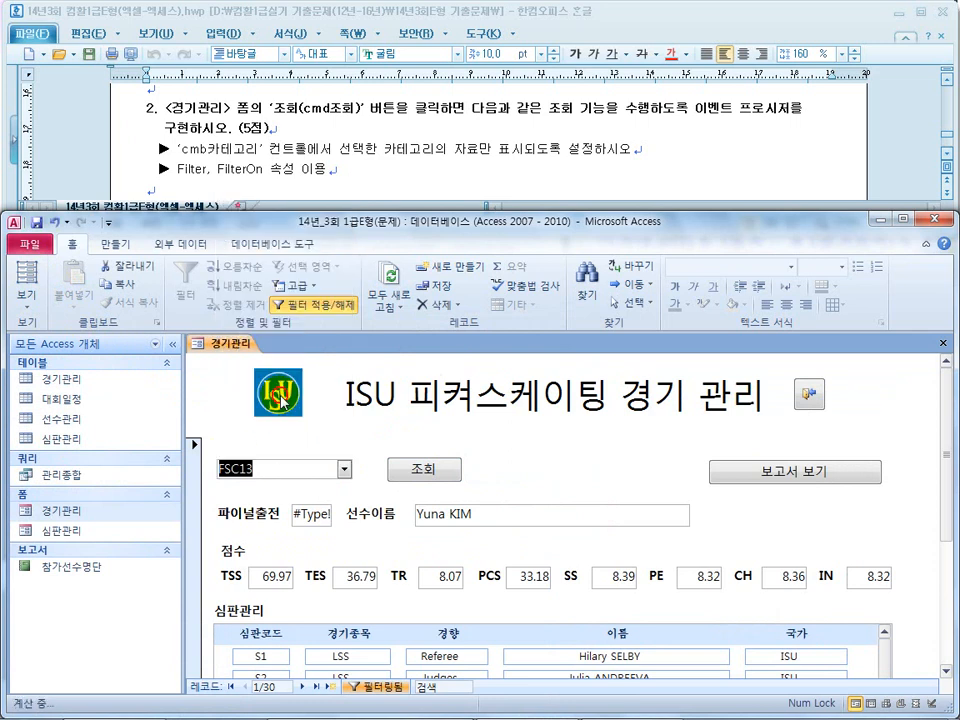
left_click(405, 468)
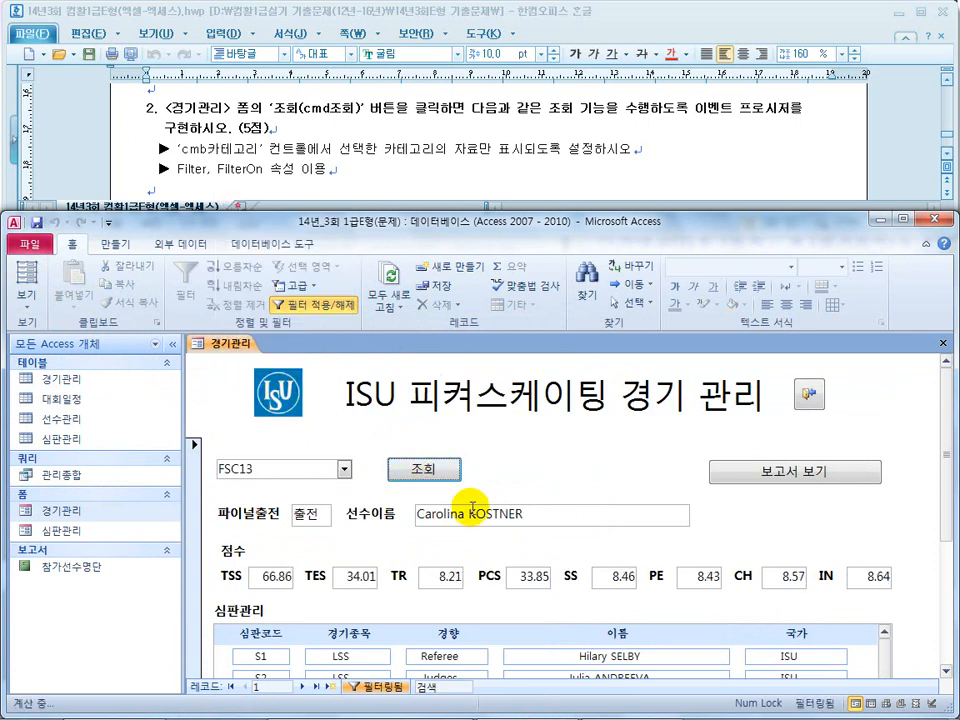
left_click(343, 468)
left_click(388, 410)
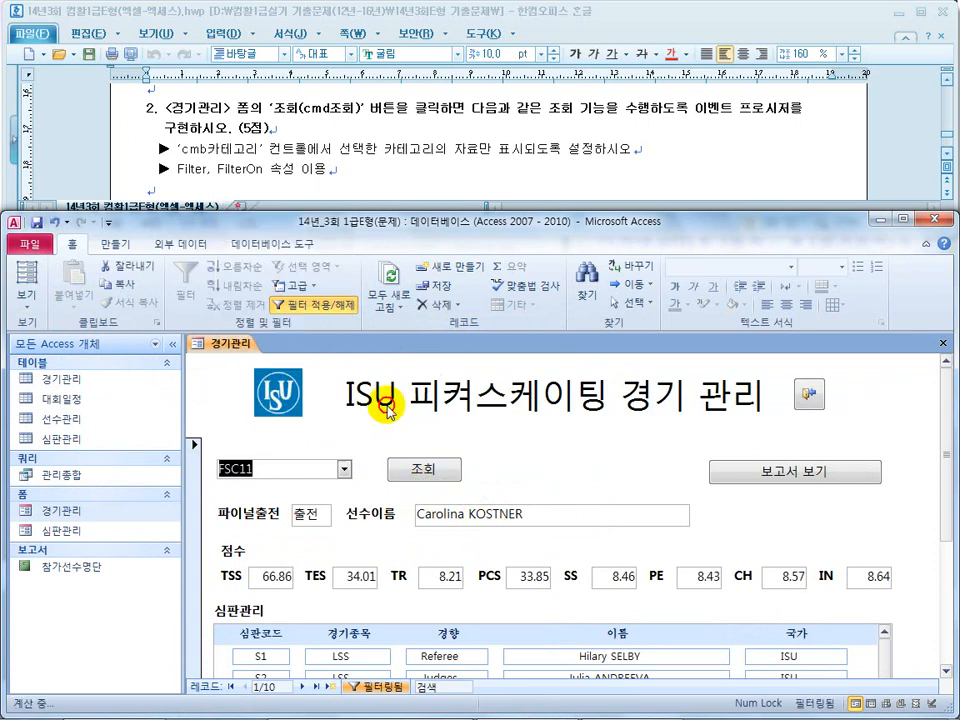
left_click(420, 468)
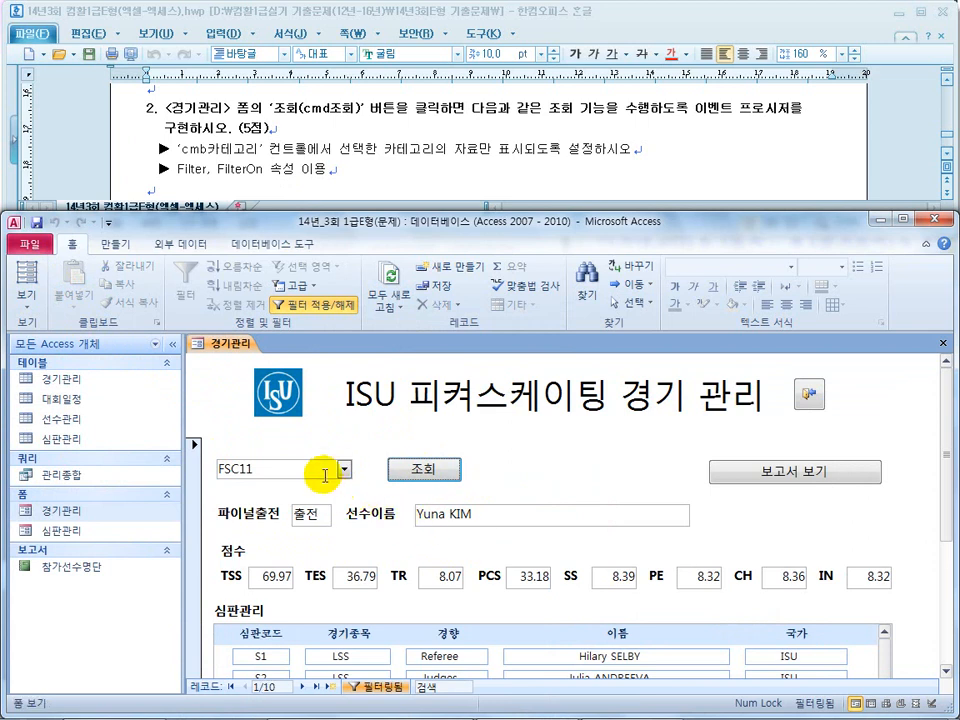
left_click(343, 468)
left_click(330, 306)
left_click(423, 474)
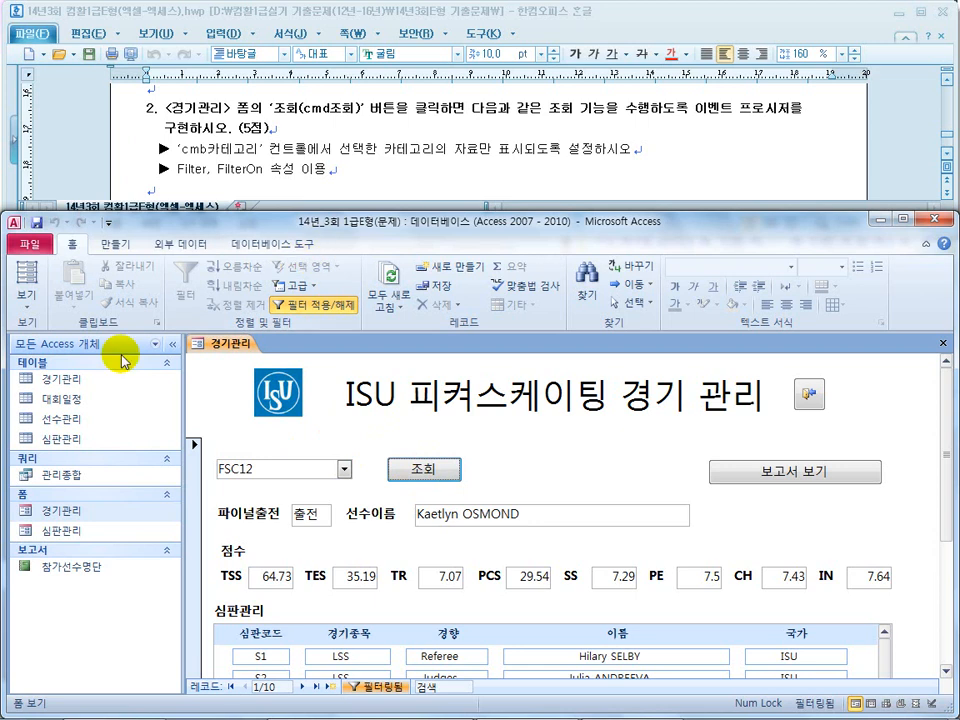
Step: Switch the form to design view and examine the cmb카테고리 combo box's properties, including its control source
left_click(26, 296)
left_click(60, 514)
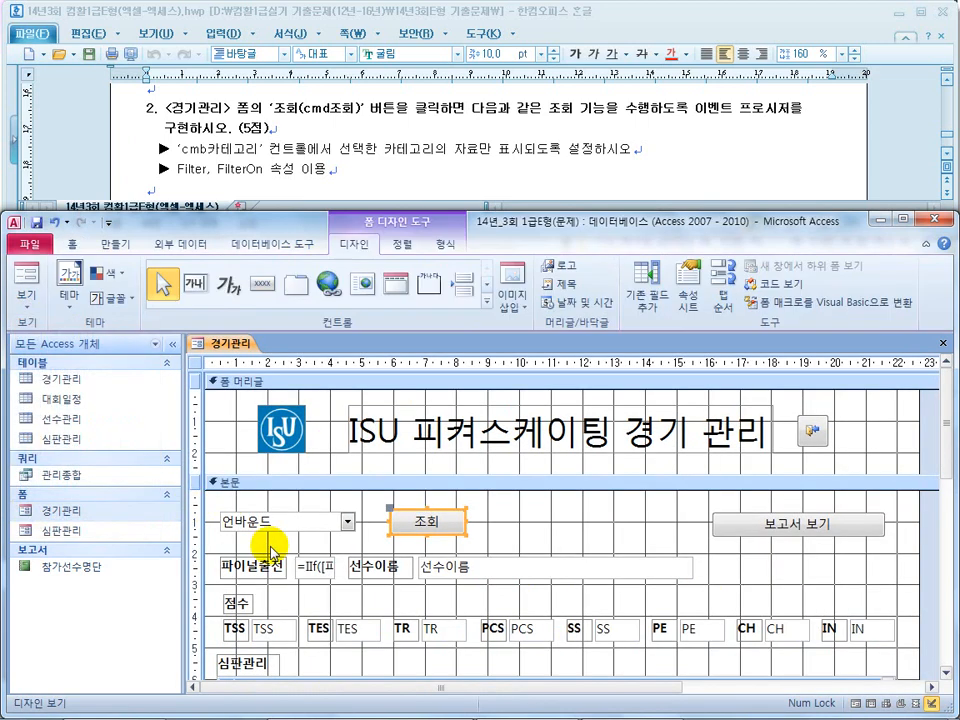
right_click(270, 514)
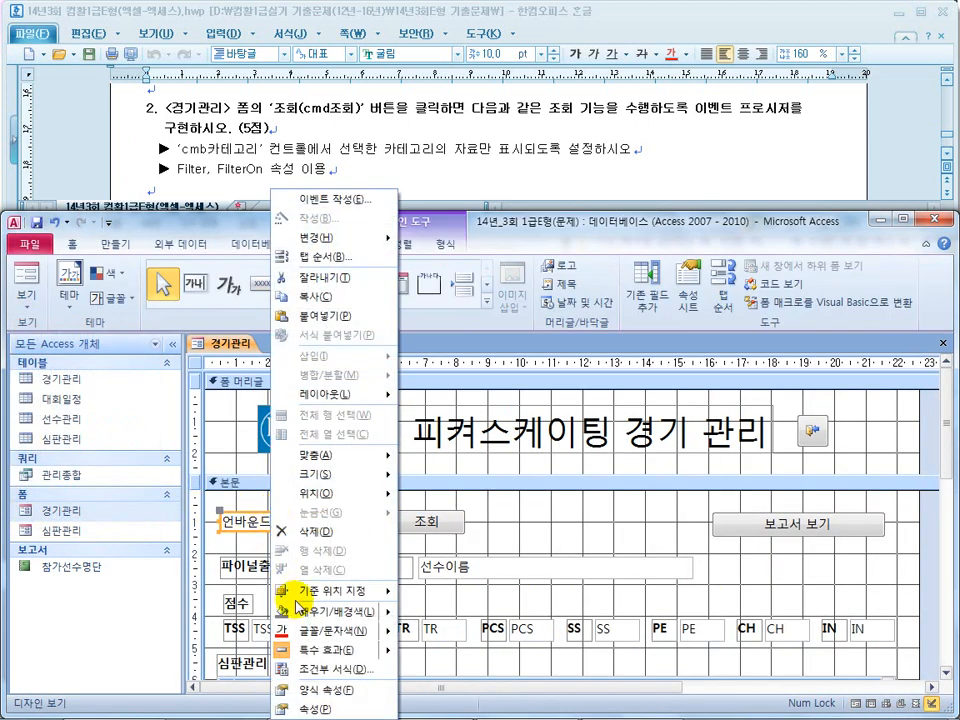
left_click(287, 705)
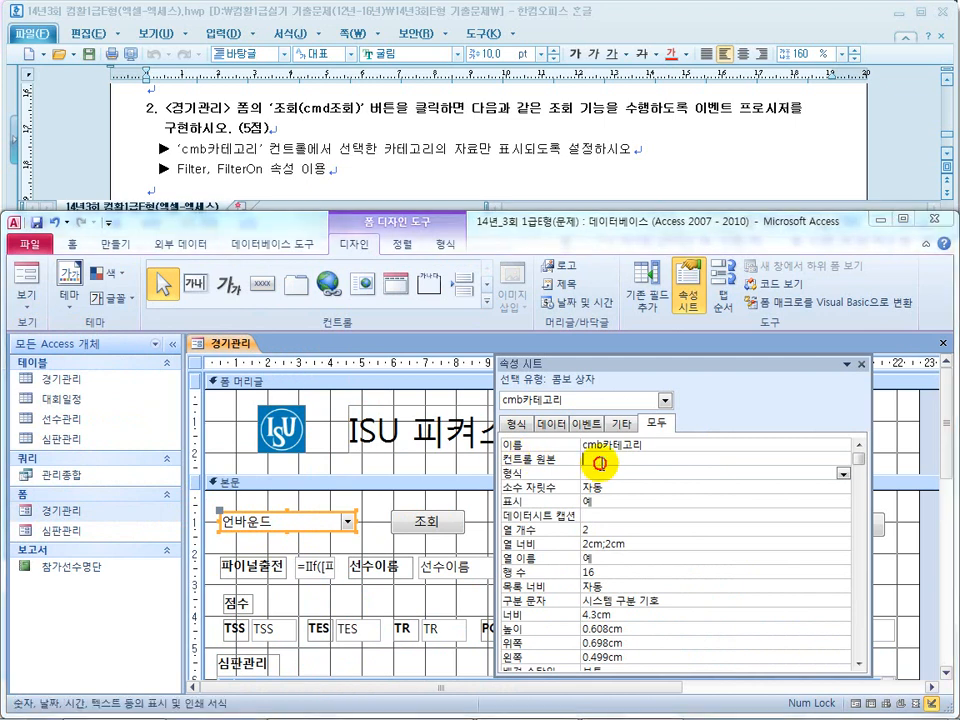
left_click(600, 461)
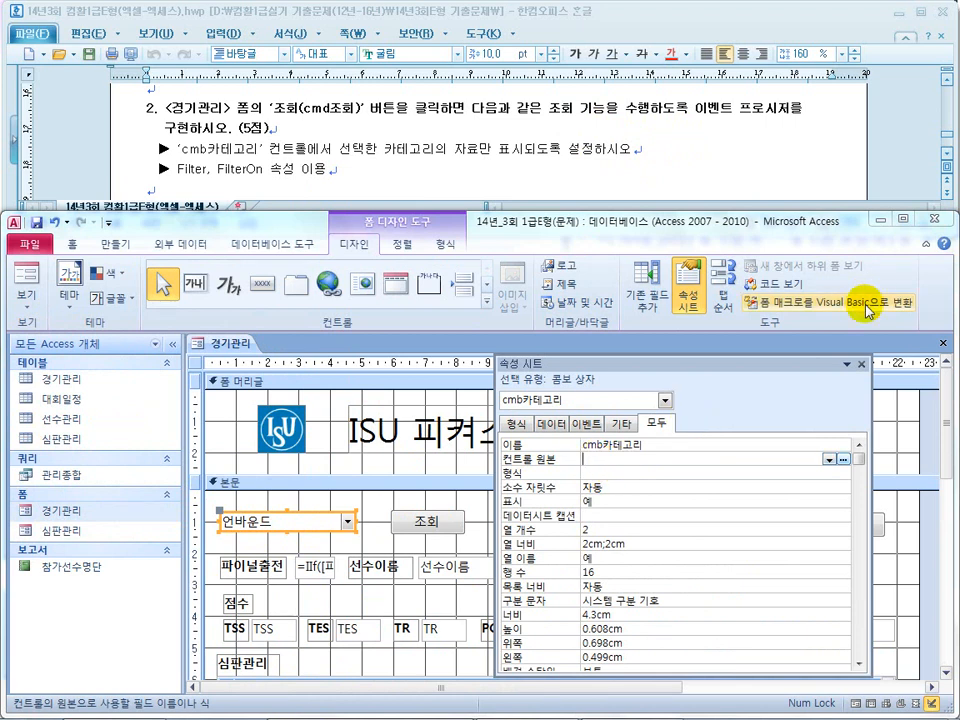
left_click(862, 364)
Step: Read question 3 about the 보고서 보기 (cmd보고서) button in the exam document and select that button on the form
left_click(537, 175)
scroll(522, 155, "down", 3)
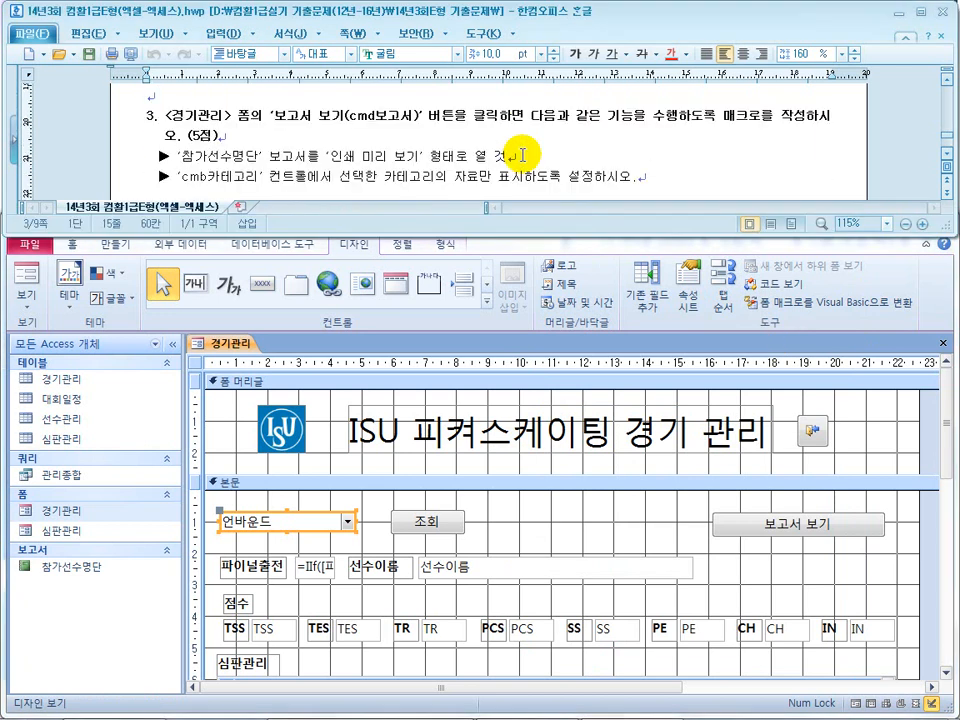
left_click_drag(345, 115, 464, 106)
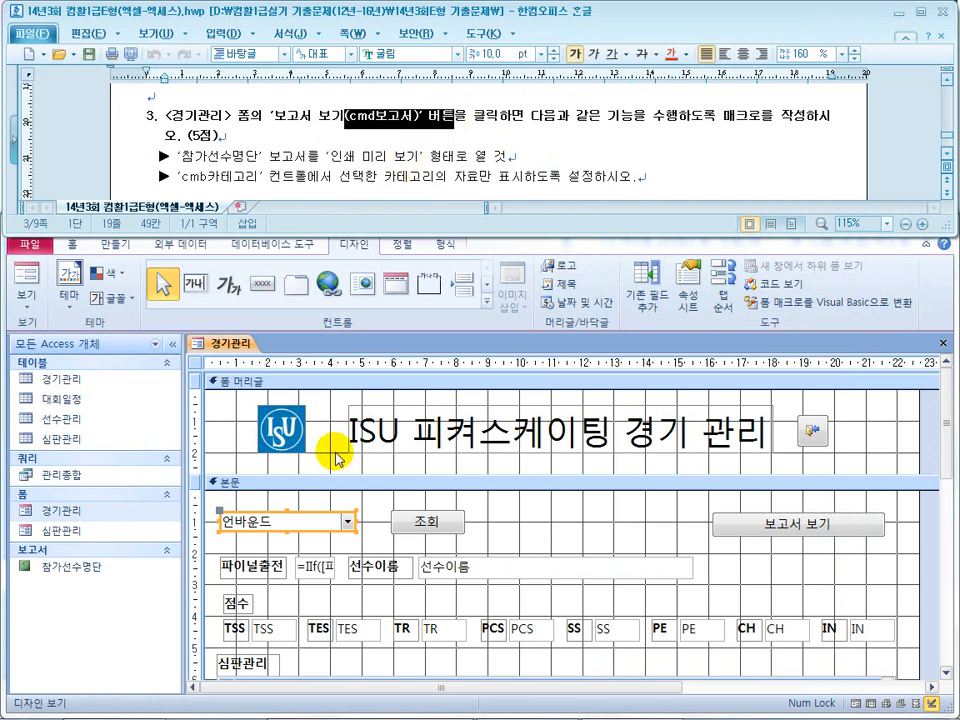
right_click(772, 525)
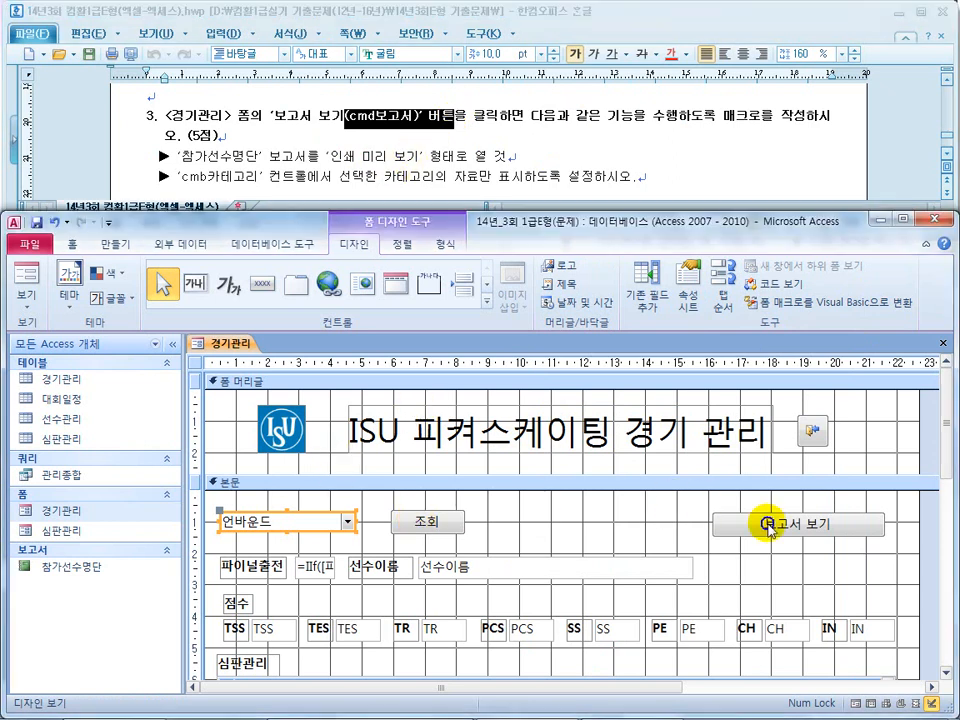
left_click(670, 146)
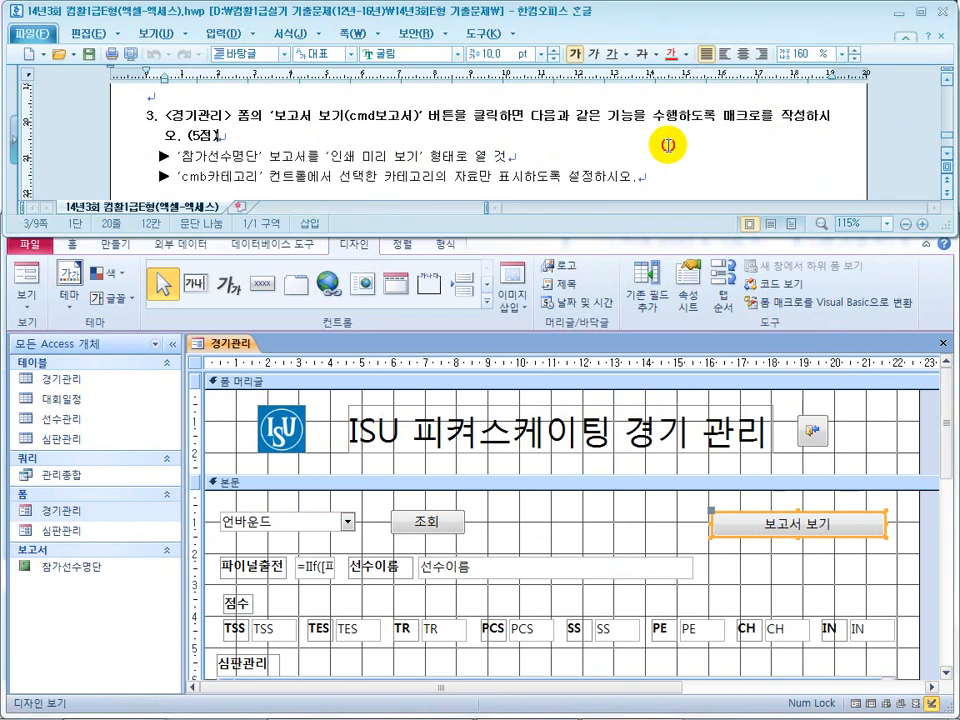
Step: Start building a macro for the click event of the 보고서 보기 button with the macro builder
left_click_drag(766, 121, 724, 122)
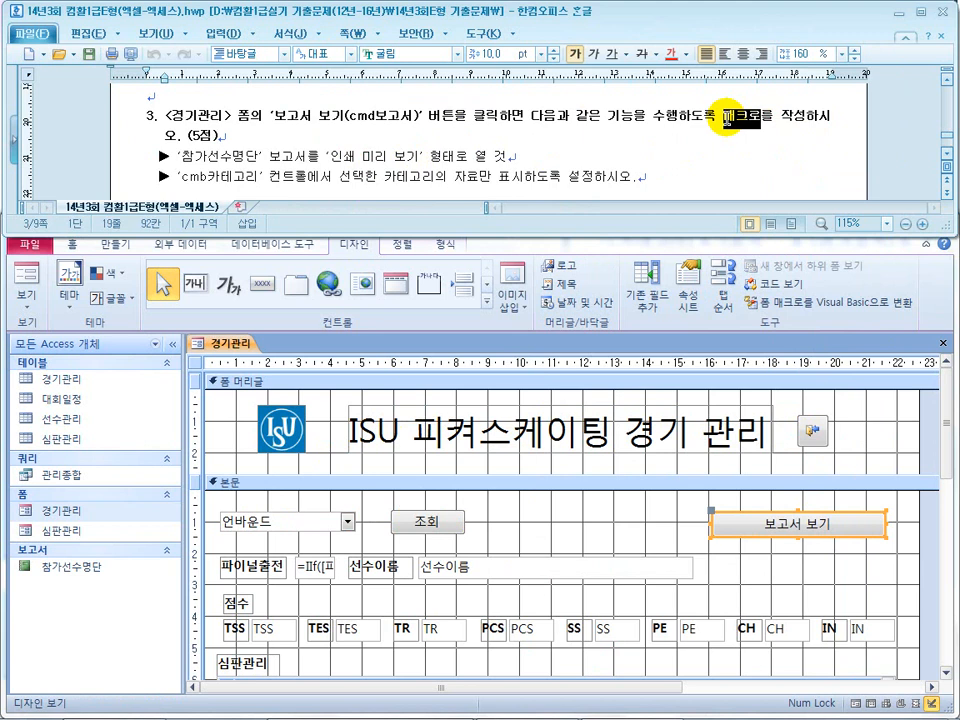
right_click(761, 530)
left_click(821, 27)
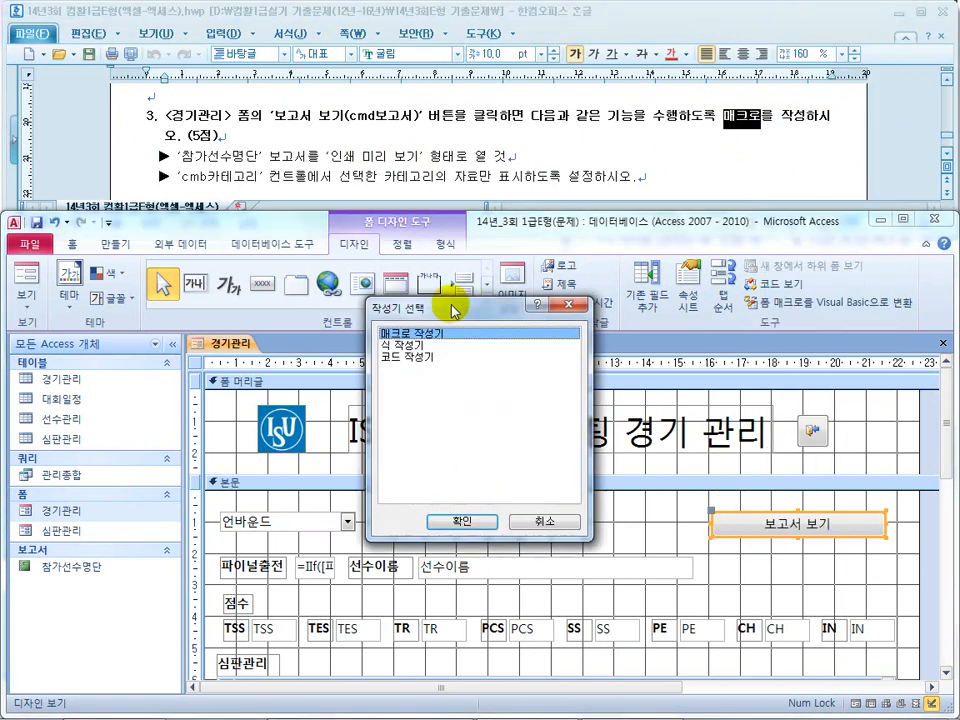
left_click(464, 516)
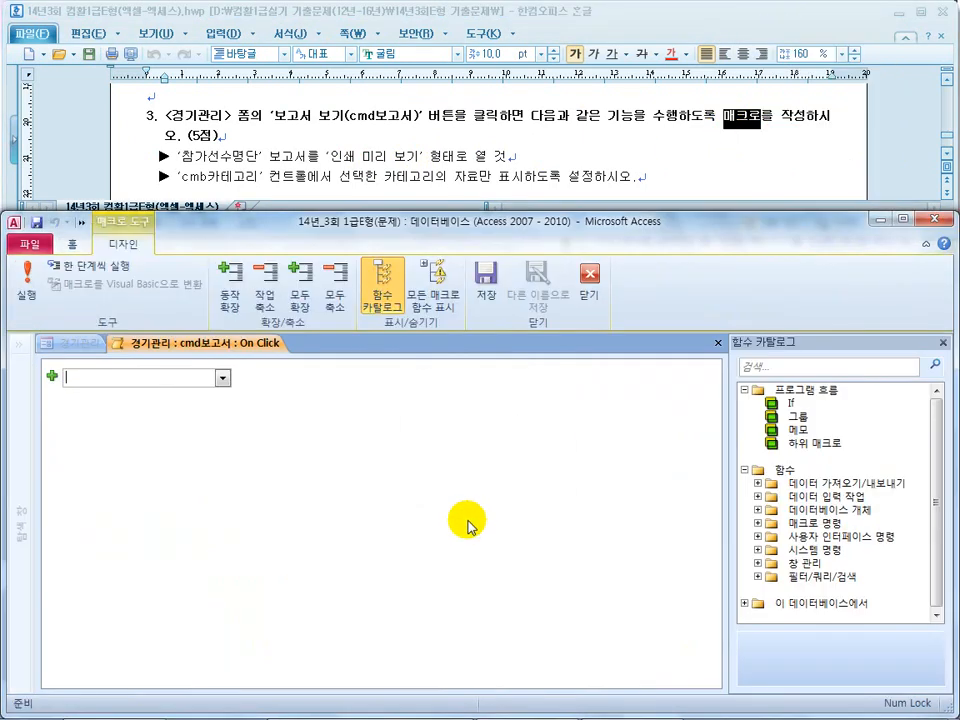
Step: Add an OpenReport action to the cmd보고서 button's macro
left_click(222, 378)
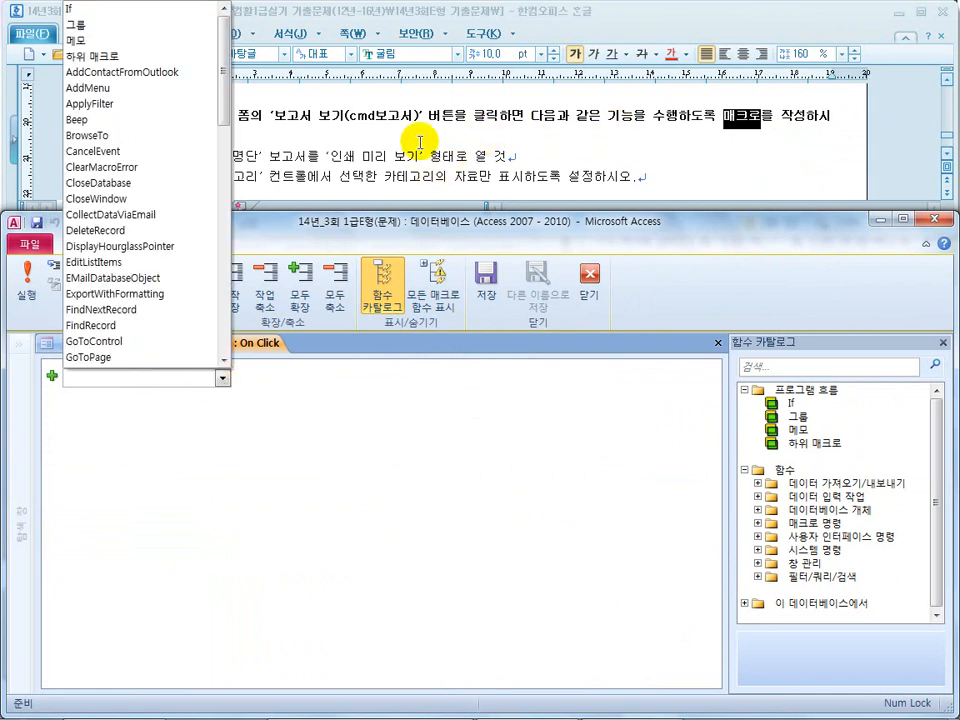
type("ㅐㅔㄷopenre")
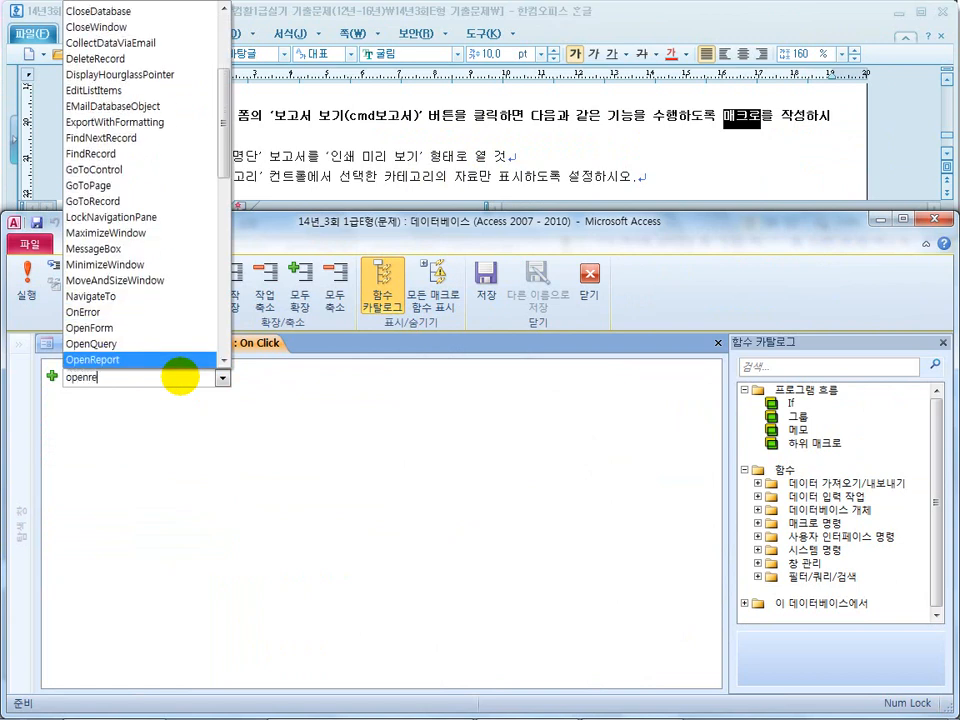
left_click(180, 378)
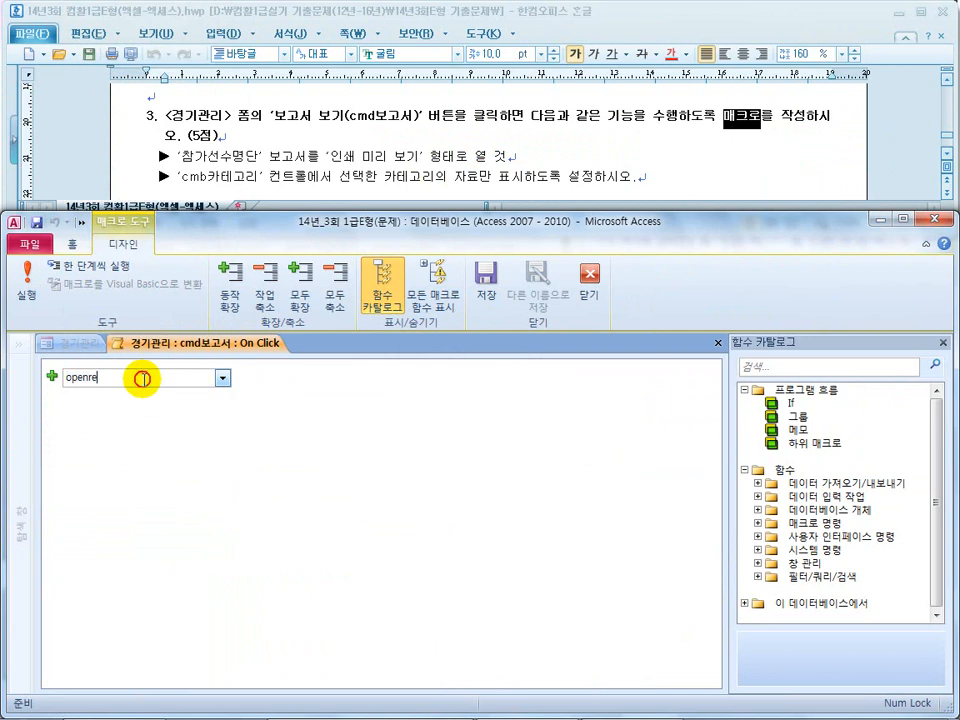
left_click(217, 380)
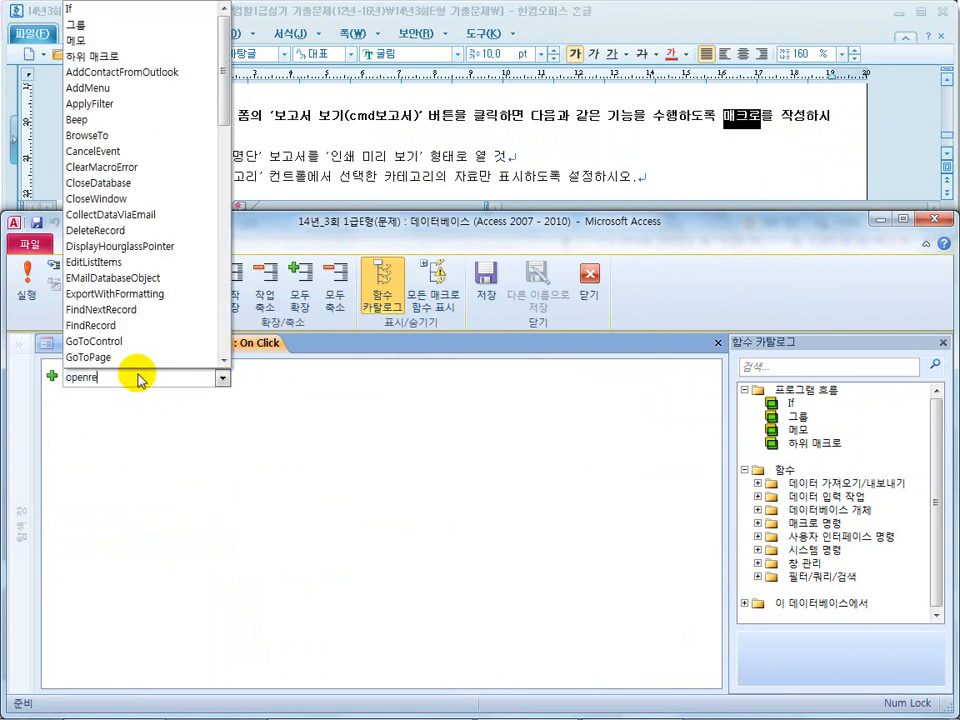
type("p")
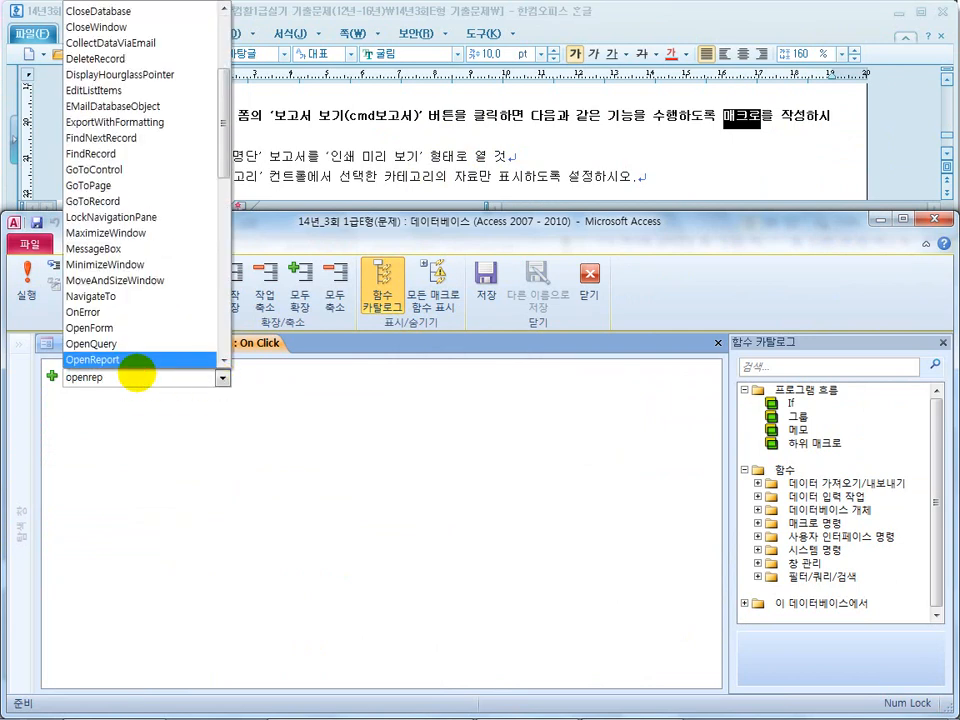
left_click(122, 360)
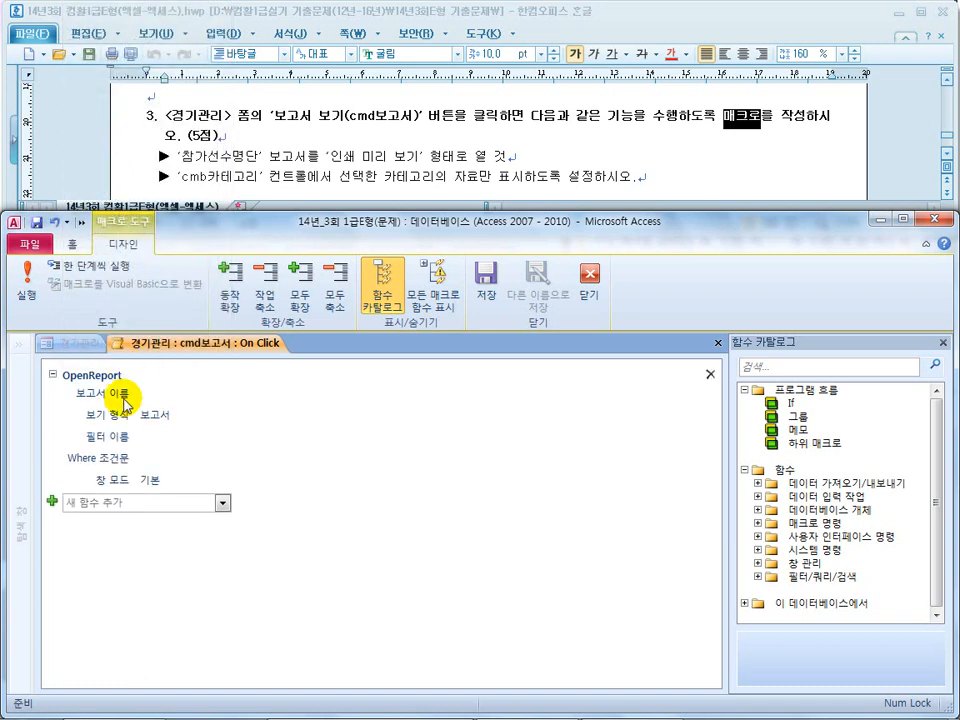
Step: Set the OpenReport action's report name to 참가선수명단 and its view to 인쇄 미리 보기
left_click(124, 396)
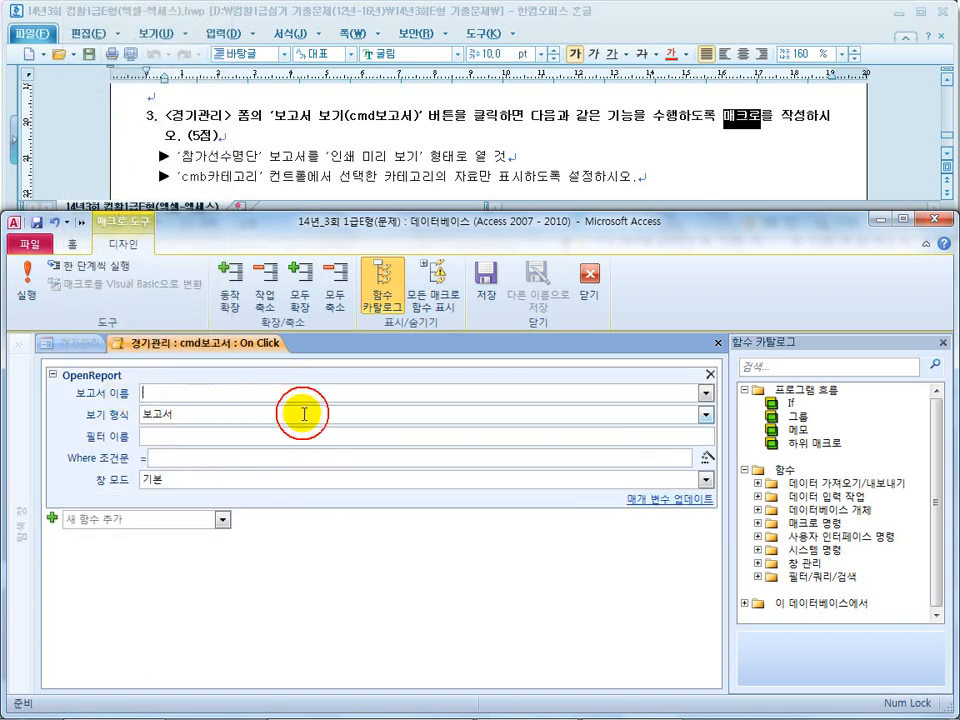
left_click(705, 398)
left_click(600, 411)
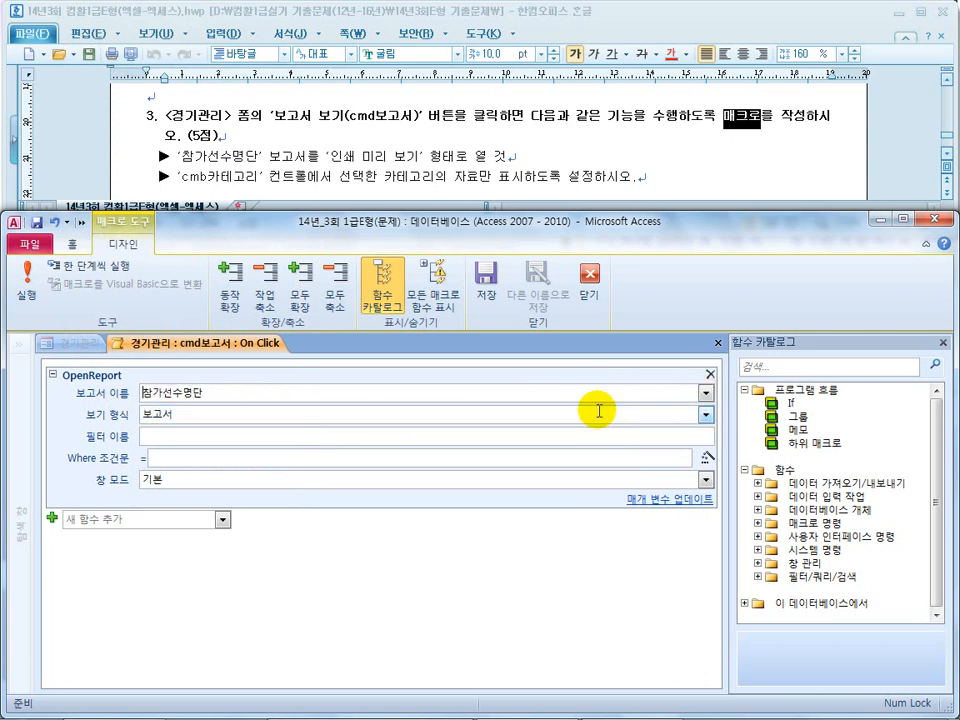
left_click(414, 411)
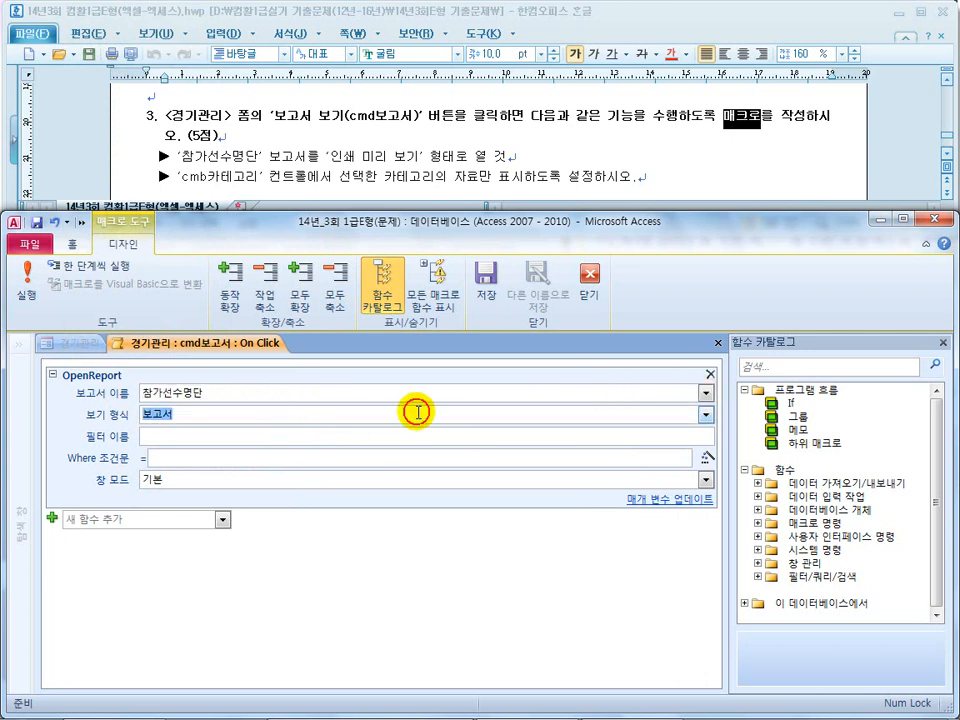
left_click(705, 413)
left_click(525, 465)
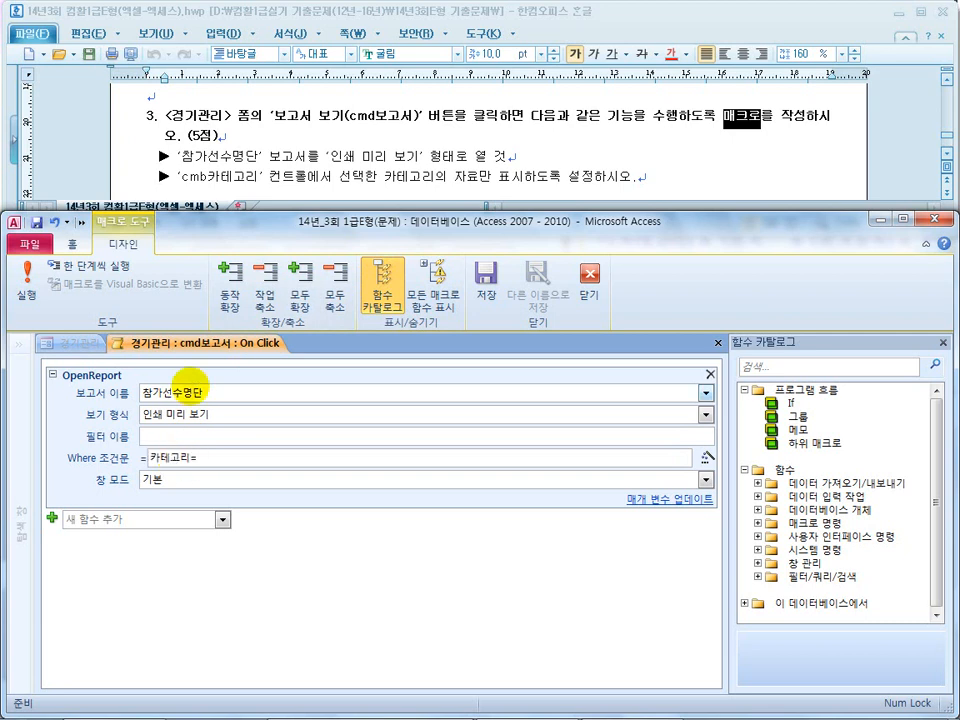
Step: Enter 카테고리=forms![경기관리]![cmb카테고리] as the OpenReport action's Where condition
type("ms")
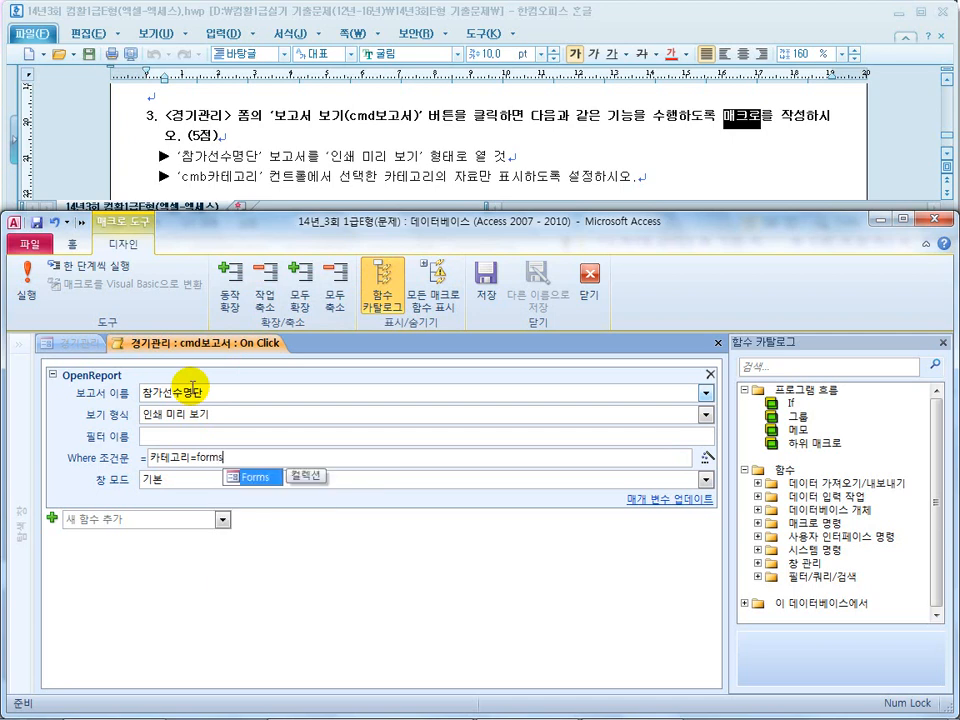
type("!")
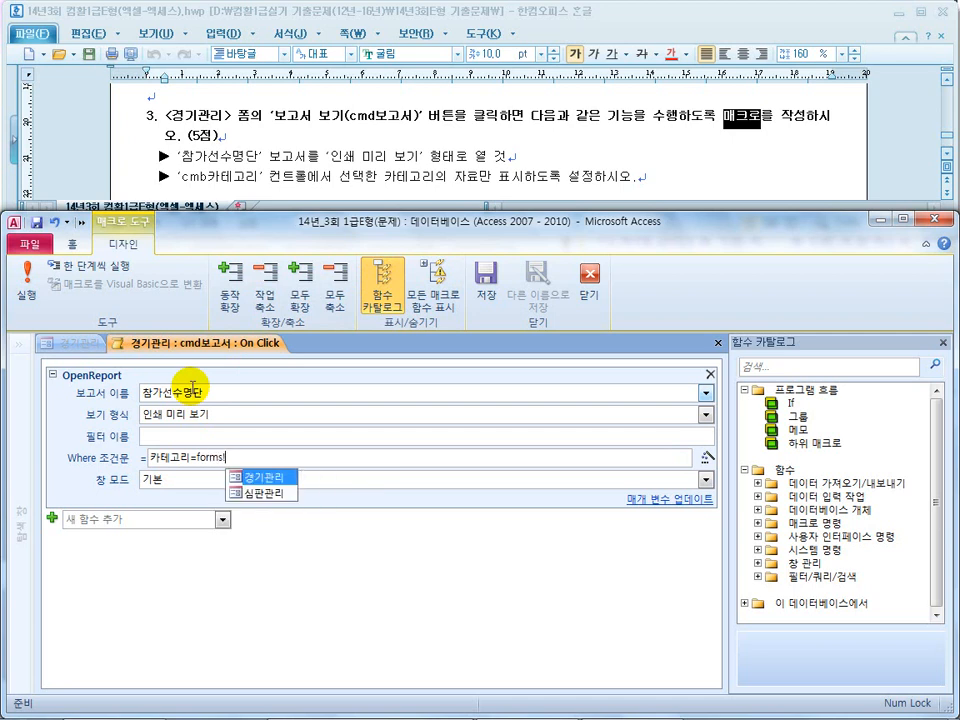
double_click(263, 479)
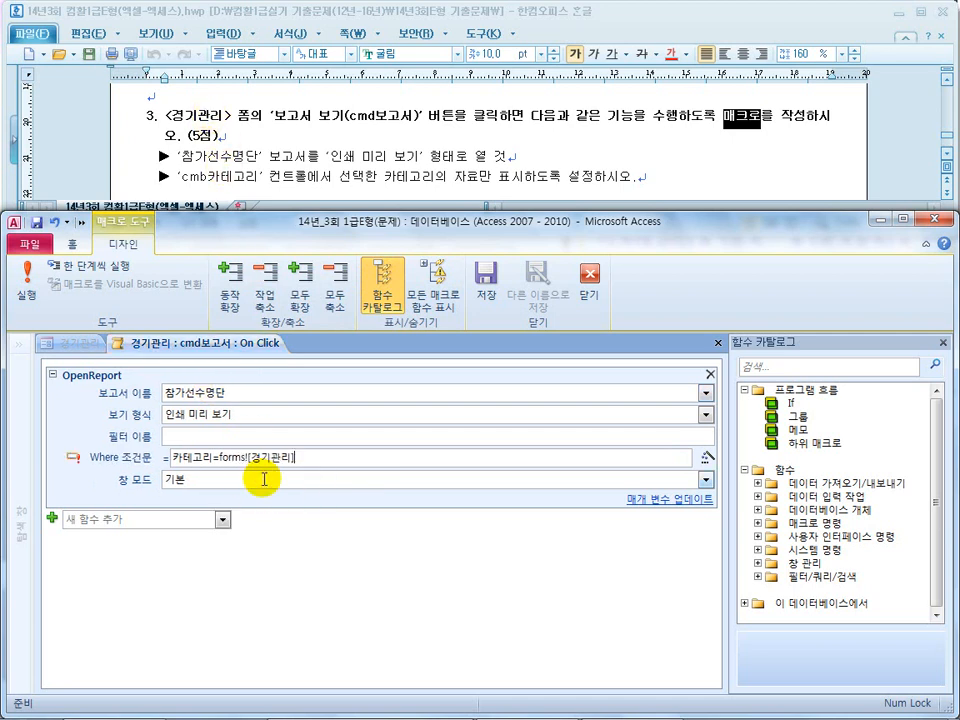
type("!")
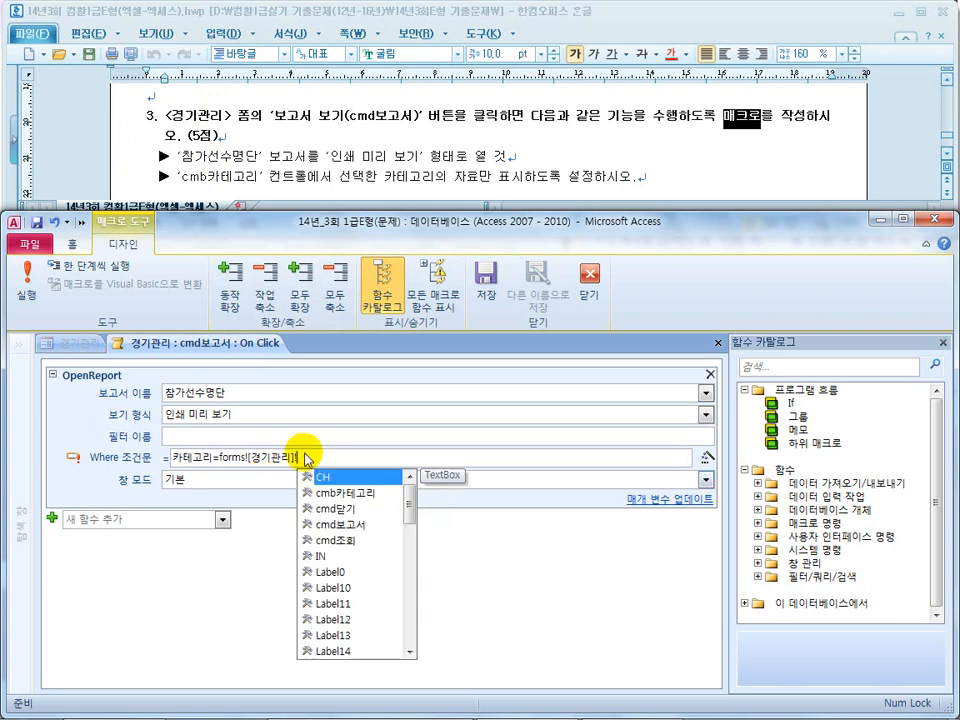
double_click(350, 493)
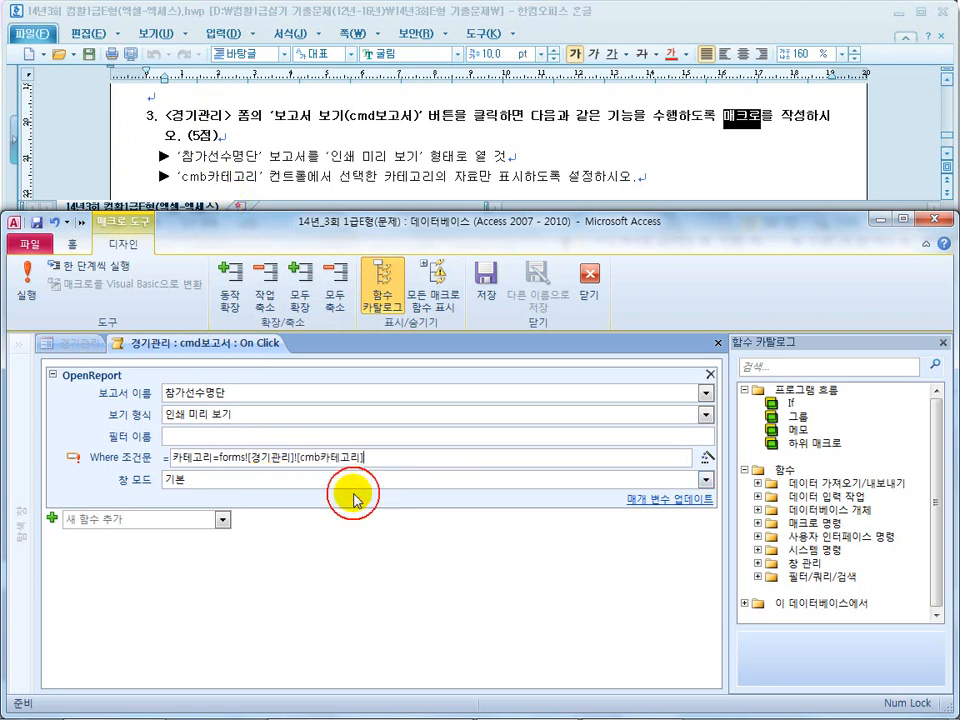
Step: Check the 카테고리 field in the Where condition, then close the macro, saving it and updating the button's property
left_click_drag(212, 457, 176, 457)
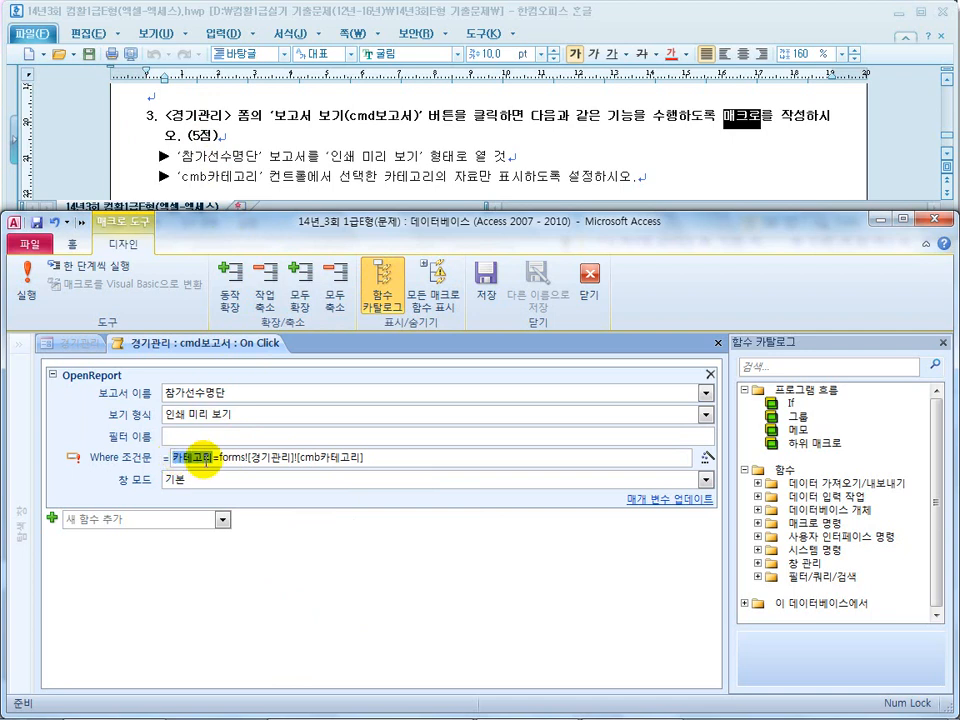
left_click_drag(208, 458, 170, 458)
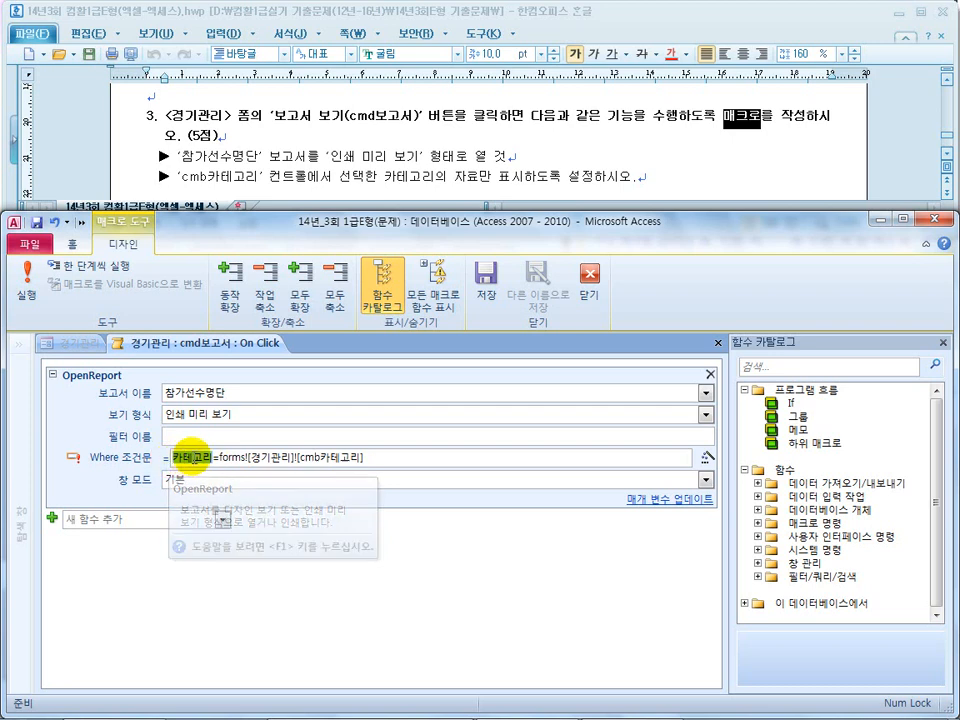
left_click(589, 279)
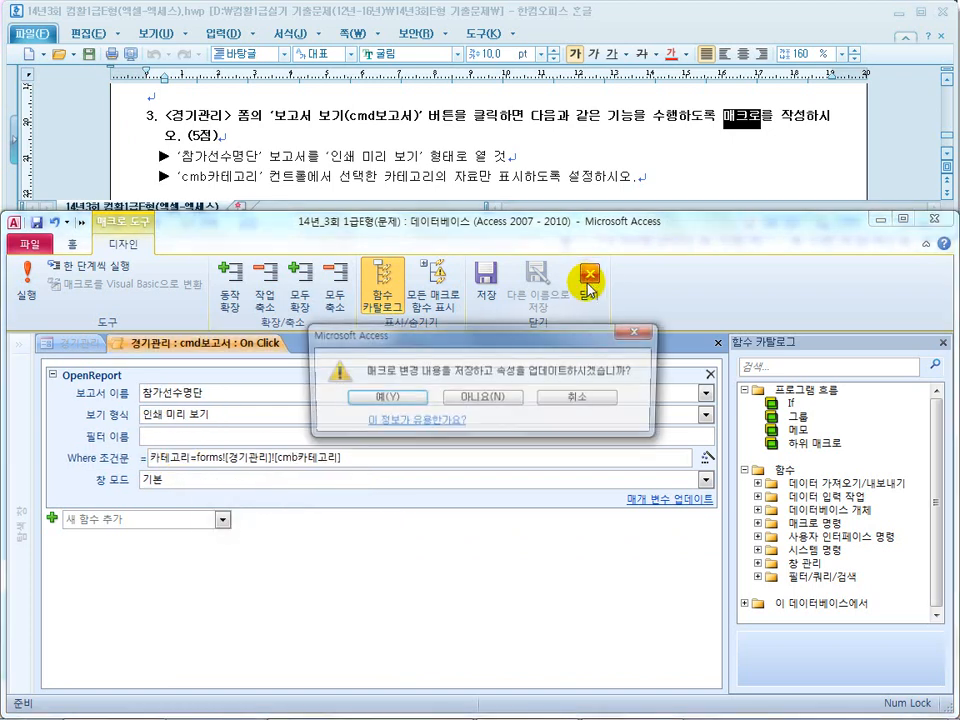
left_click(384, 398)
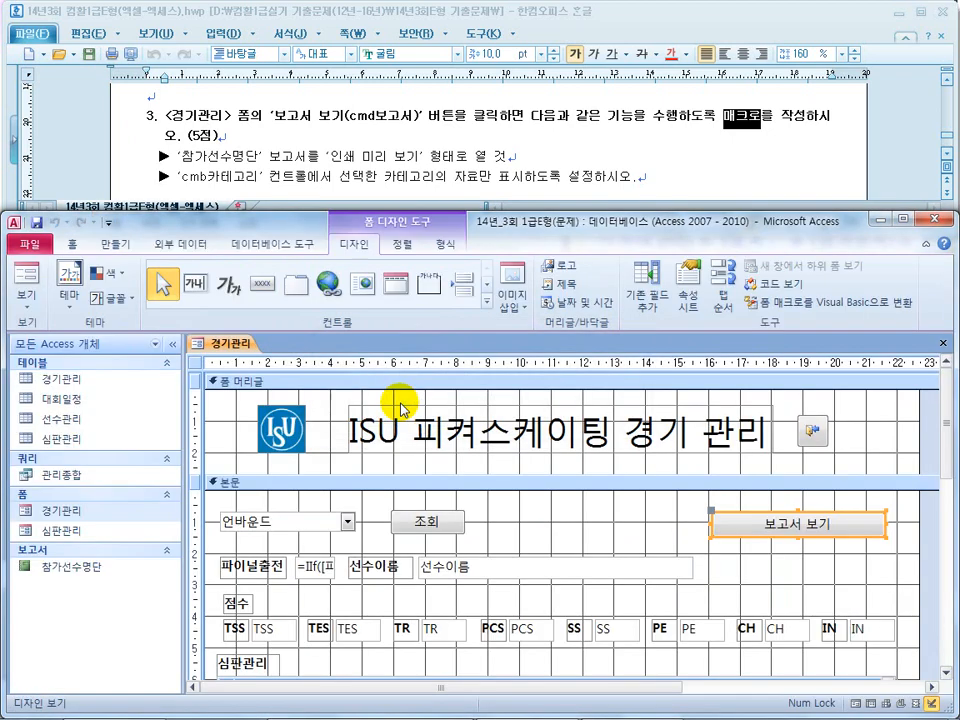
Step: Switch the 경기관리 form to form view, choose category FSC13 and open the report with the 보고서 보기 button
left_click(22, 270)
left_click(344, 468)
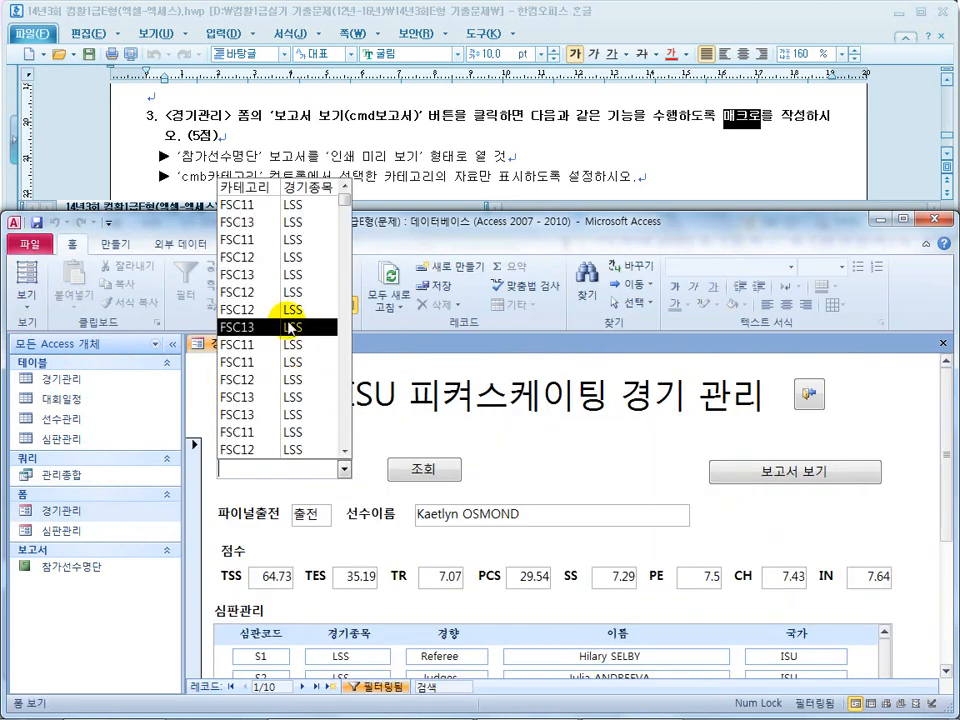
left_click(316, 375)
left_click(792, 468)
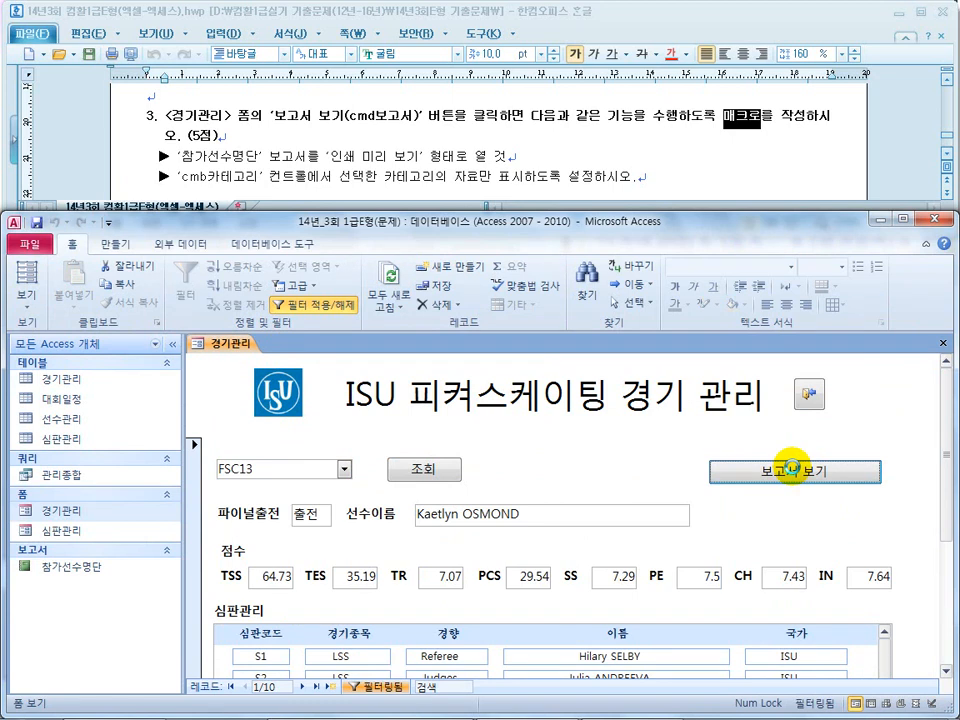
left_click(792, 467)
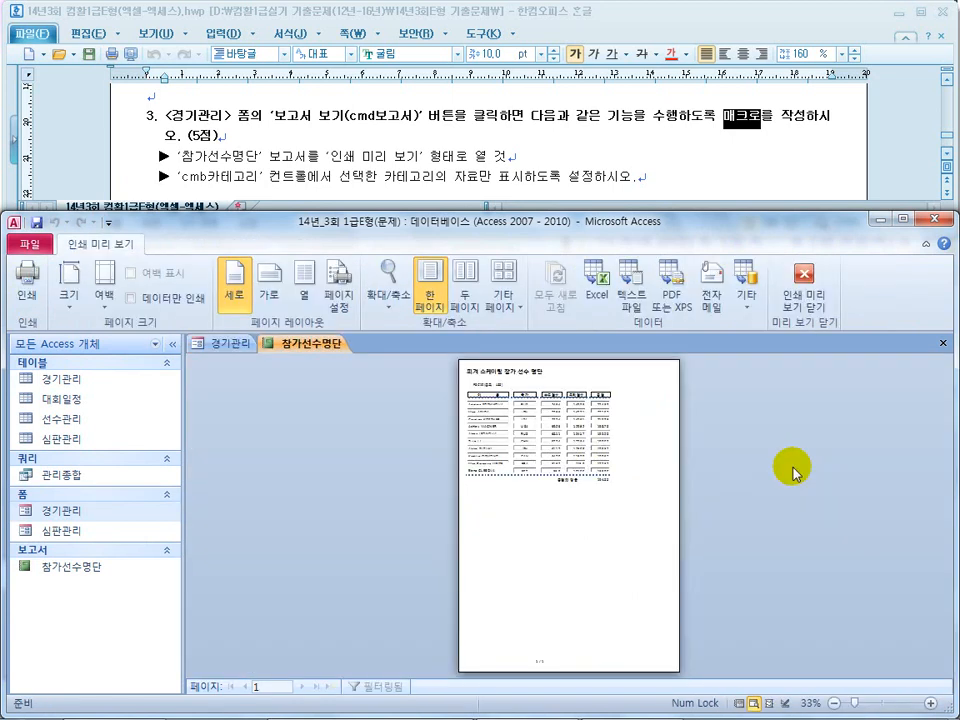
Step: Enlarge the 참가선수명단 report preview to check its category against the exam requirements, and close the preview
left_click(577, 429)
scroll(490, 512, "up", 3)
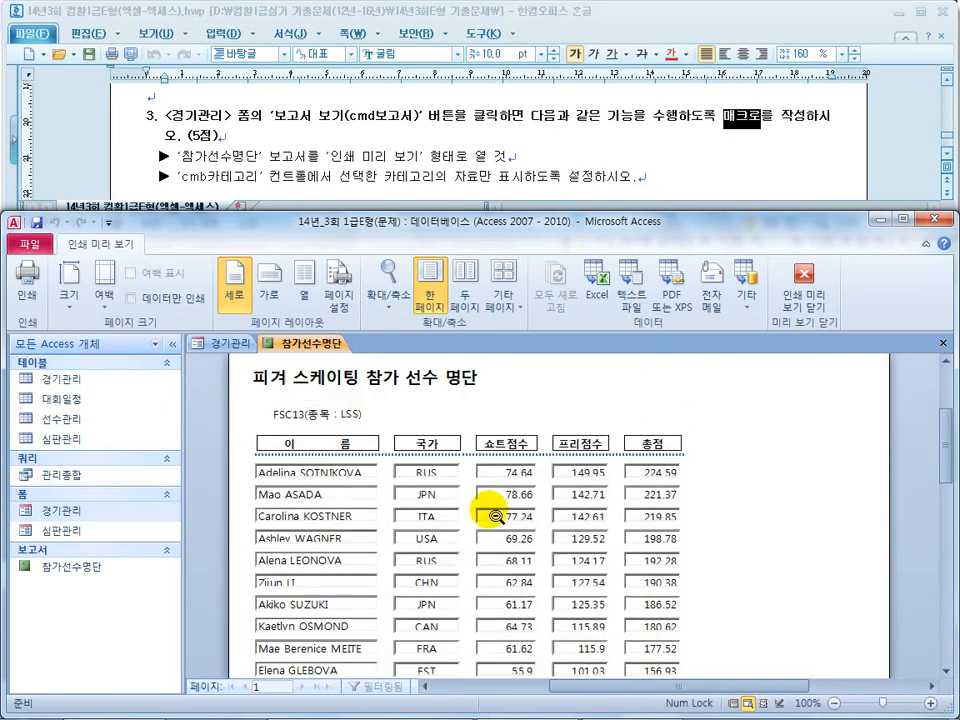
left_click(385, 144)
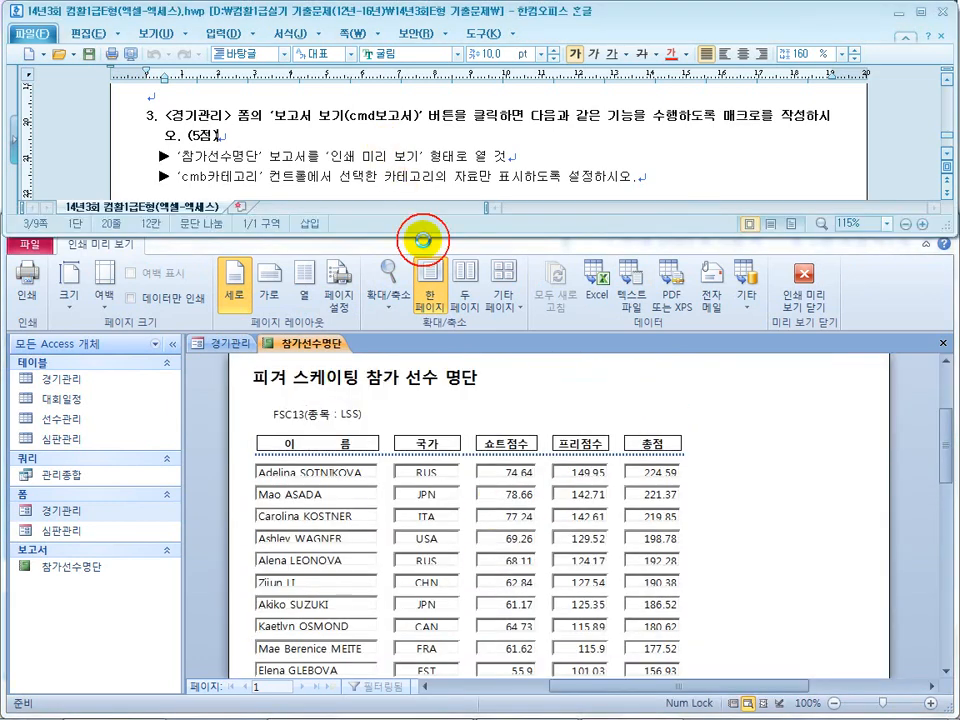
left_click(803, 300)
left_click(800, 300)
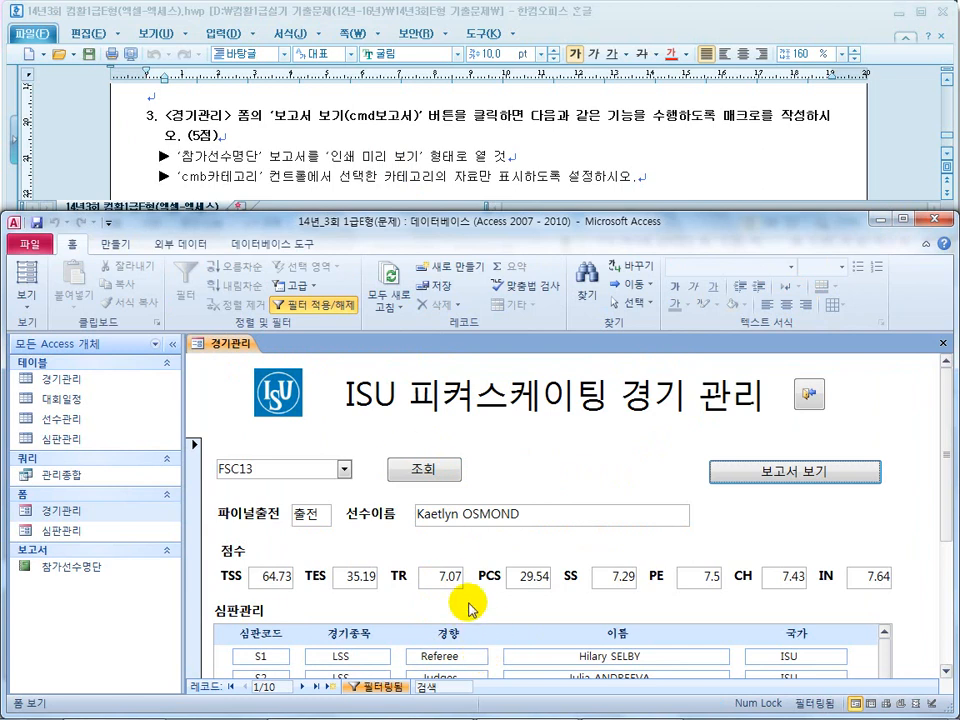
Step: Close the 경기관리 form and save its design changes
left_click(473, 165)
scroll(479, 177, "down", 10)
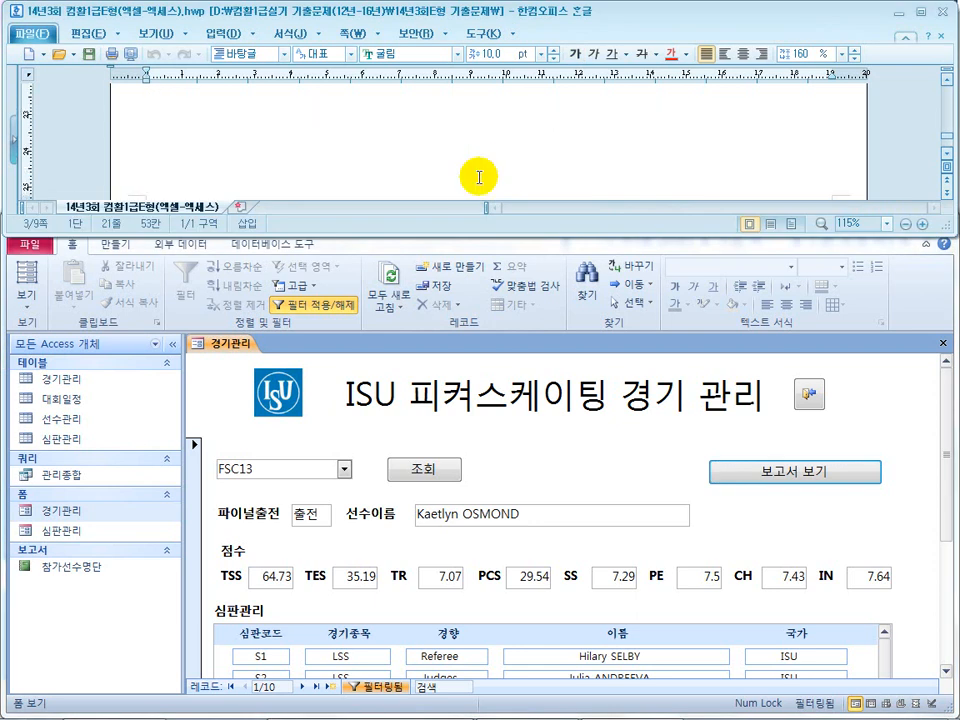
scroll(479, 177, "up", 3)
scroll(479, 177, "down", 5)
left_click(941, 343)
left_click(391, 408)
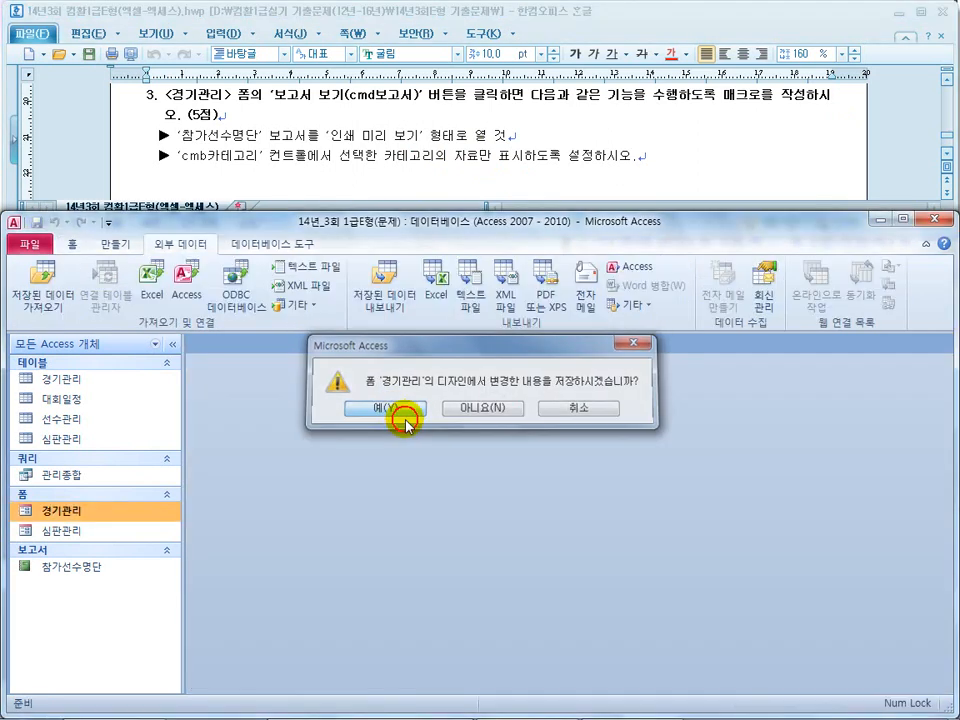
Step: Find question 1 of 문제4 in the exam document and start a new query design based on the 선수관리 table
left_click(354, 168)
scroll(354, 165, "down", 3)
scroll(354, 165, "down", 4)
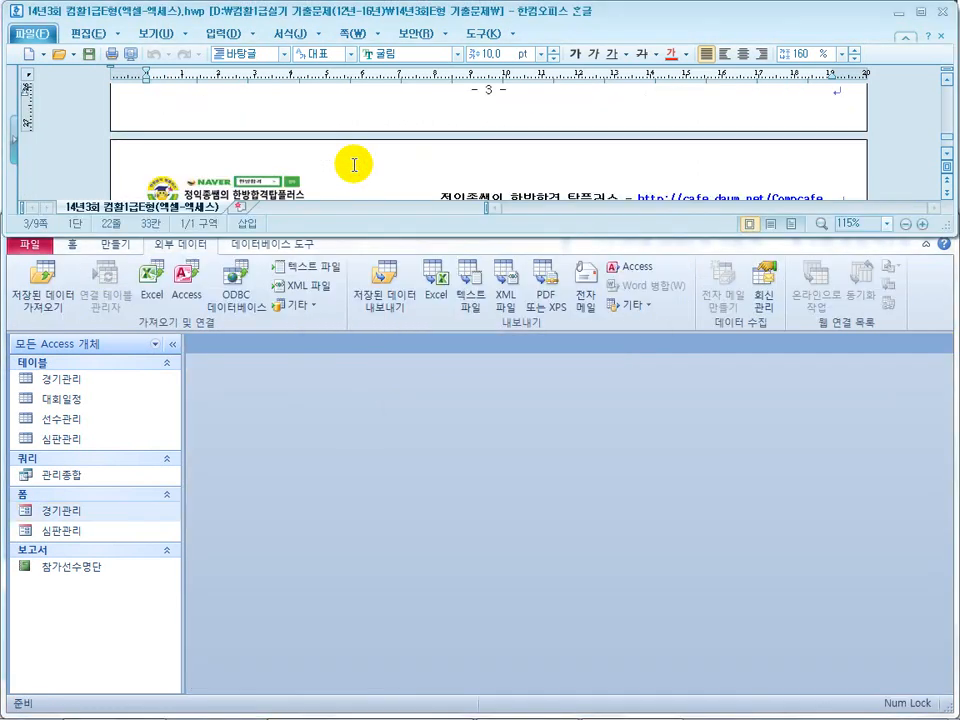
left_click(335, 172)
scroll(335, 172, "down", 1)
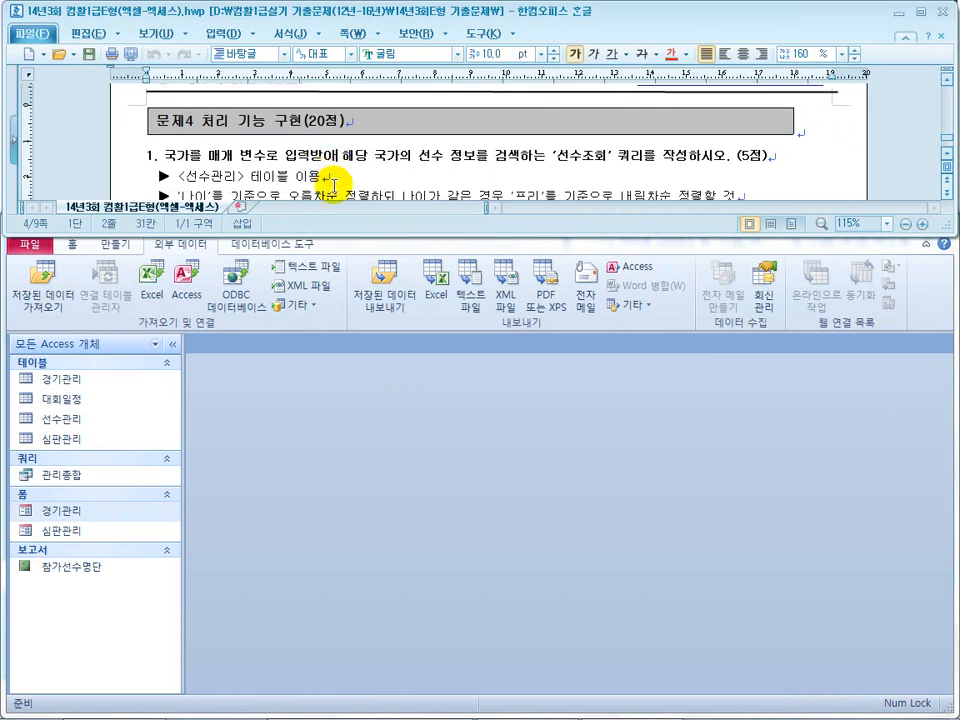
left_click(360, 504)
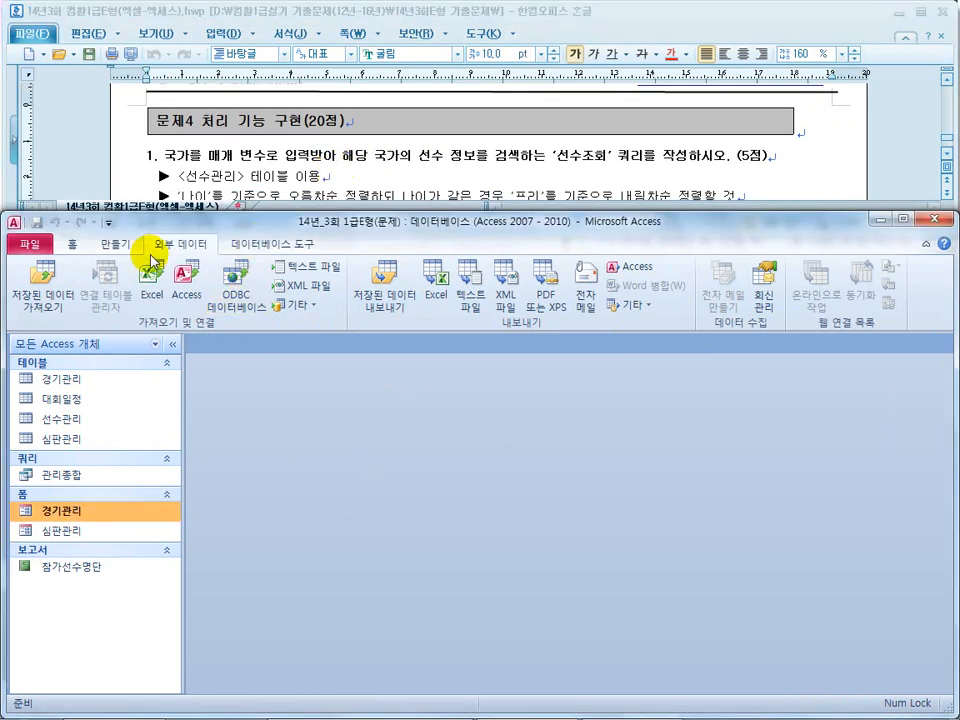
left_click(116, 243)
left_click(266, 300)
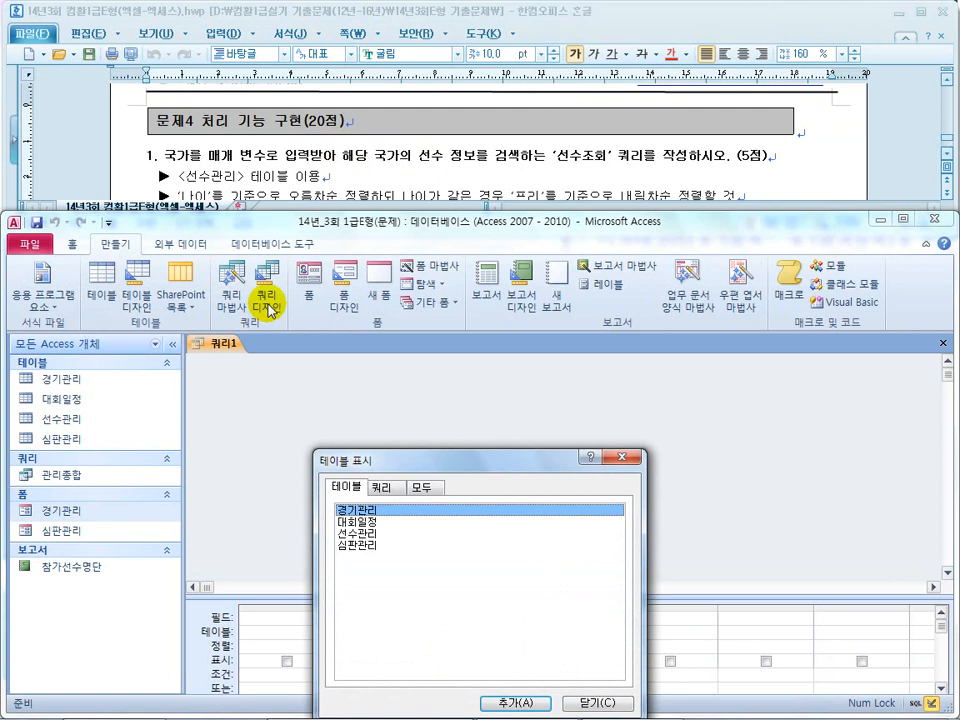
left_click(370, 535)
double_click(370, 536)
left_click(579, 702)
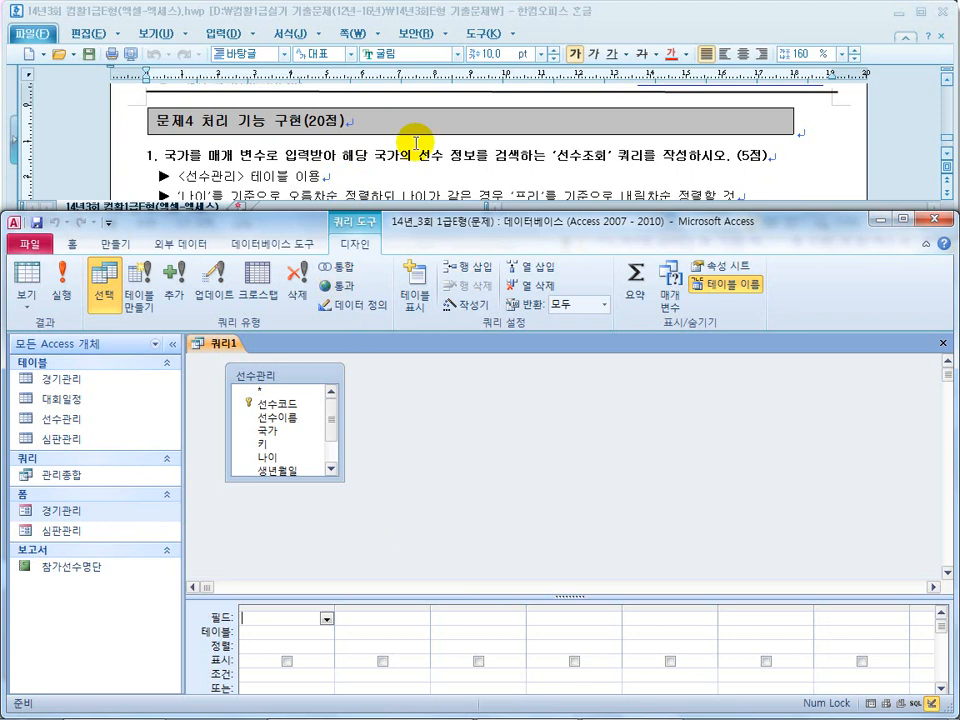
Step: Following the exam's sample result, add the fields 국가, 선수이름, 코치 and 프리 to the query and run it to check the columns
left_click(416, 176)
scroll(416, 176, "down", 2)
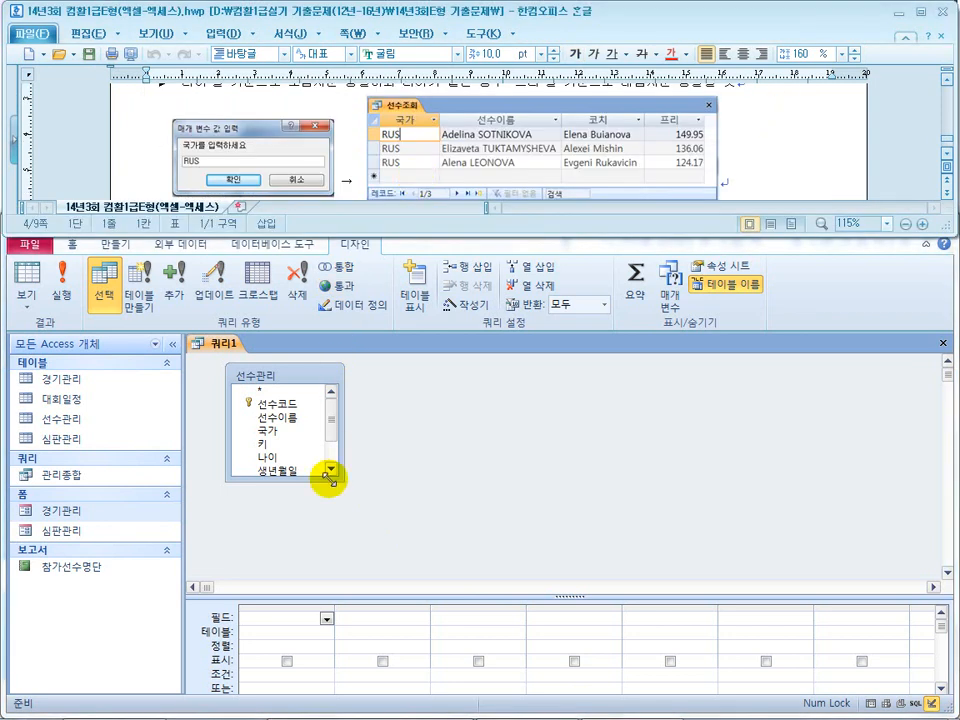
left_click_drag(326, 476, 336, 521)
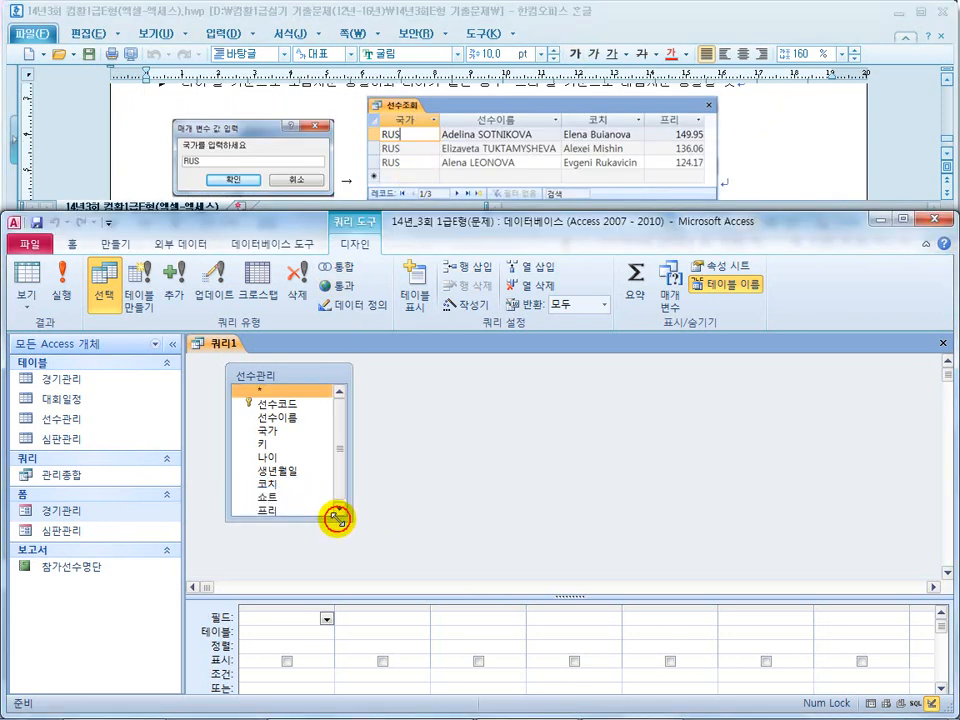
double_click(262, 431)
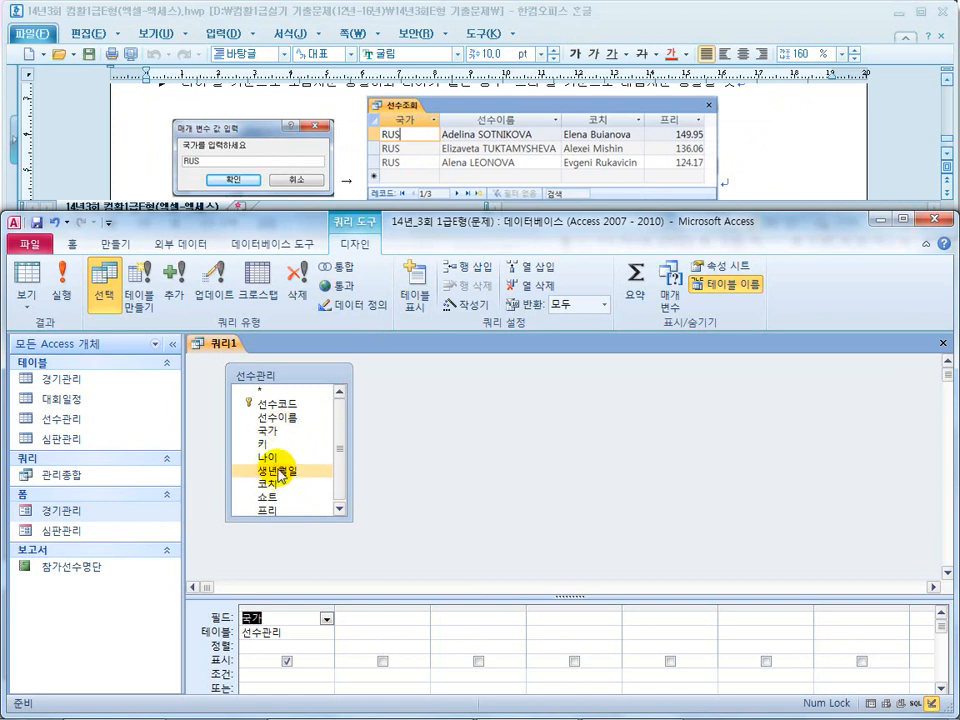
double_click(277, 417)
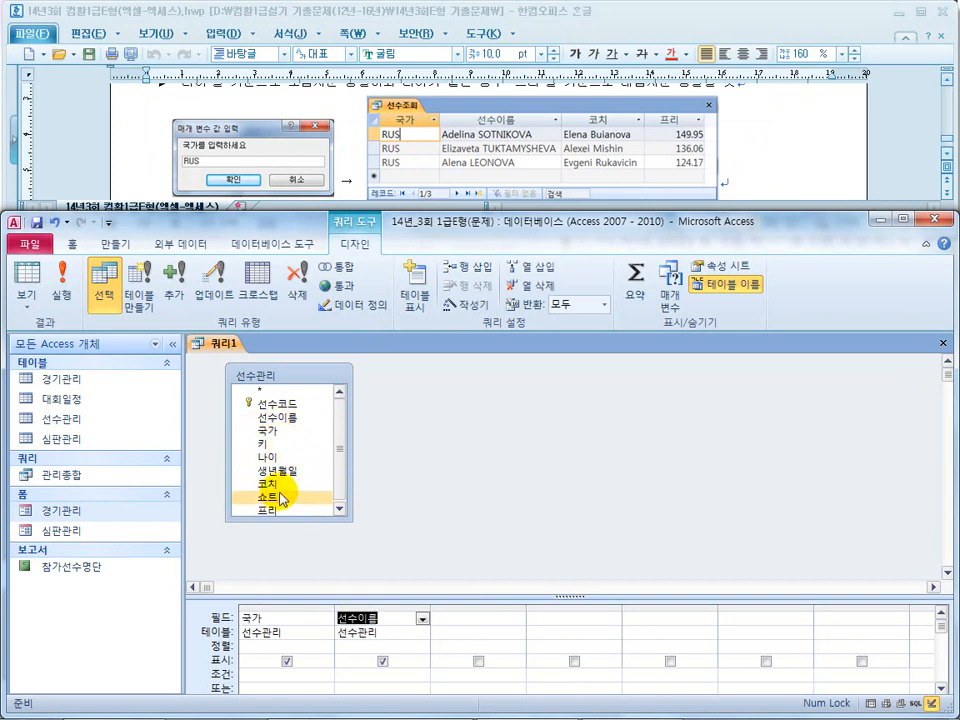
double_click(279, 484)
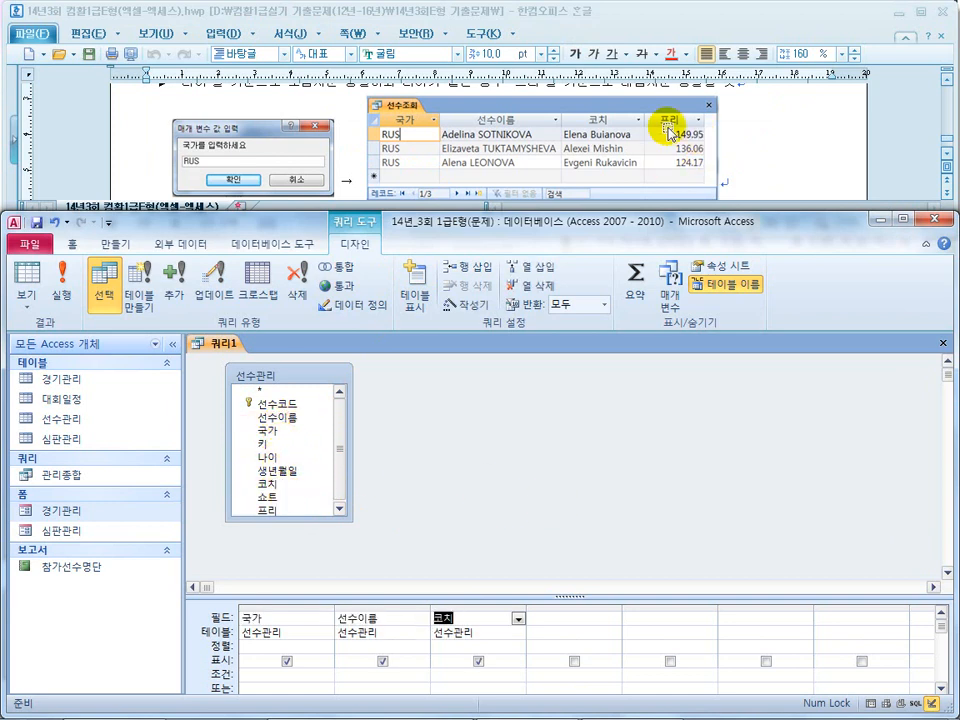
double_click(278, 513)
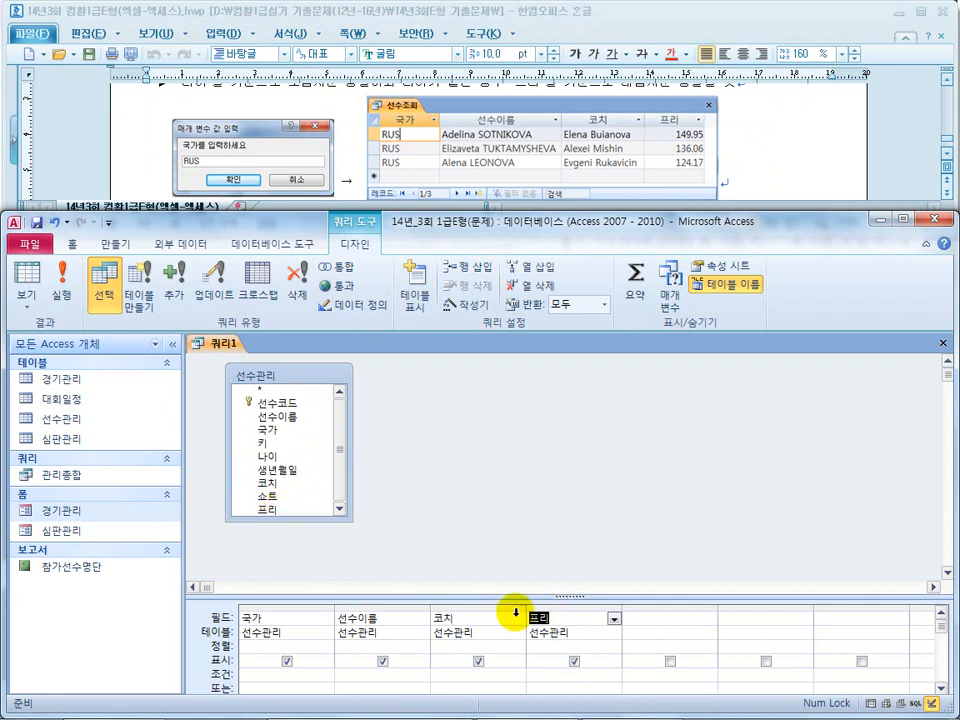
left_click(62, 283)
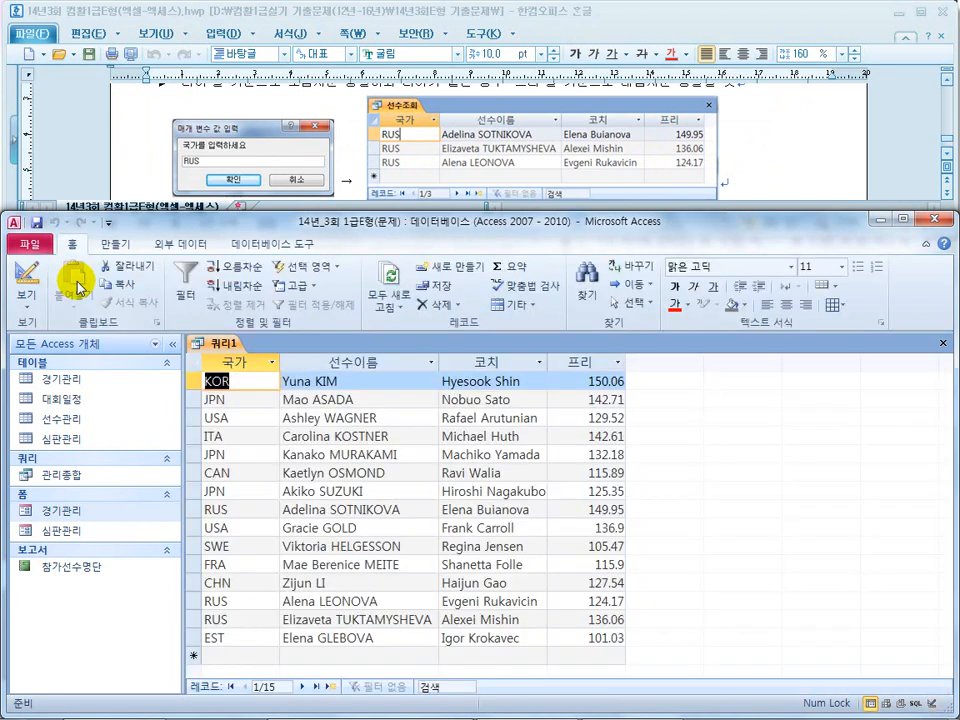
left_click(24, 283)
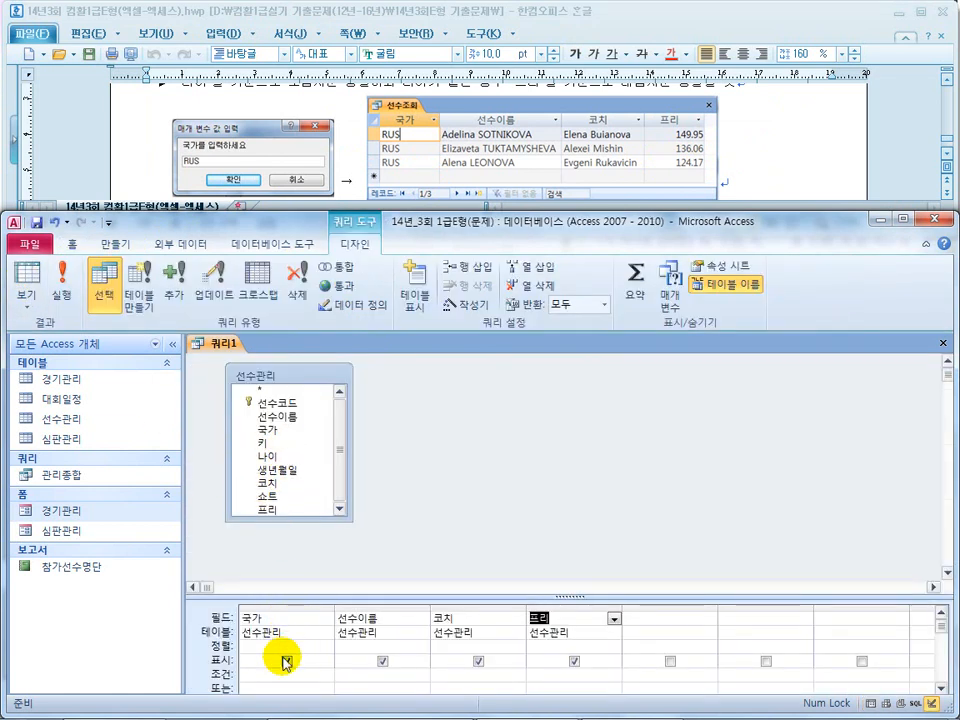
Step: Give the 국가 field the parameter criterion [국가를 입력하세요] and run the query with the value RUS
left_click_drag(310, 600, 311, 536)
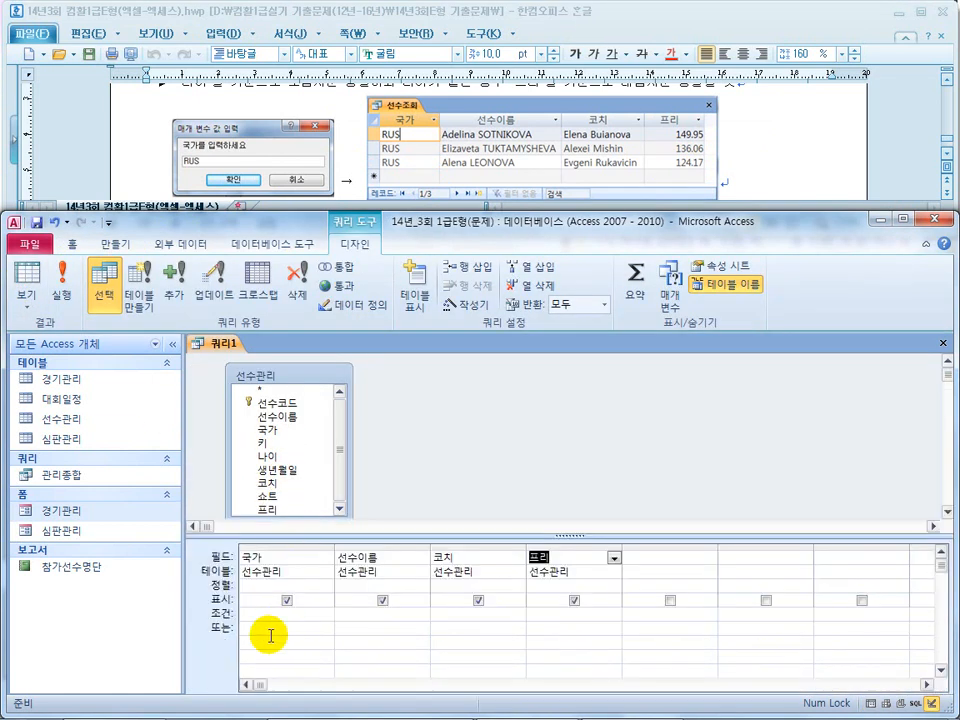
left_click(254, 614)
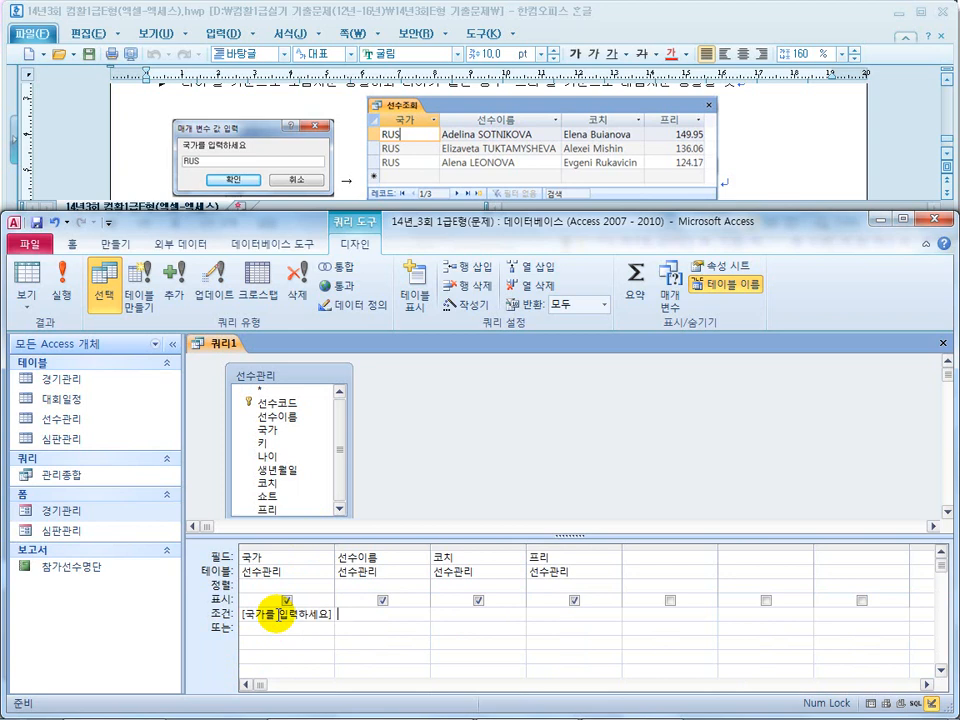
left_click(62, 280)
left_click(452, 400)
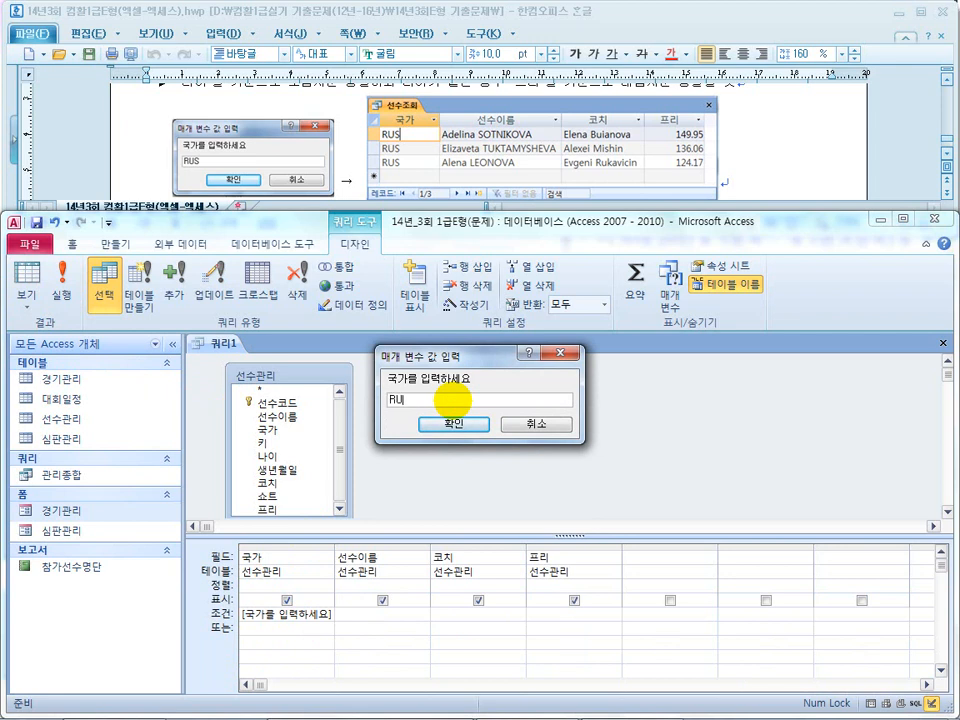
type("RUS")
key("Return")
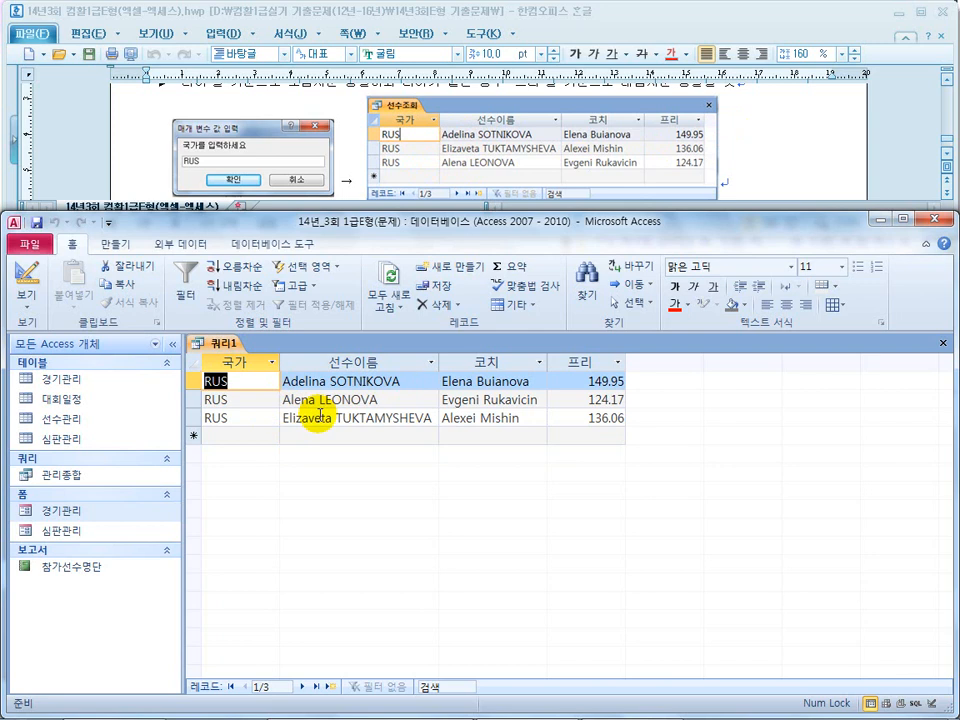
Step: Compare the query result with the exam's sample output and reread the sorting requirement of question 1
left_click(748, 166)
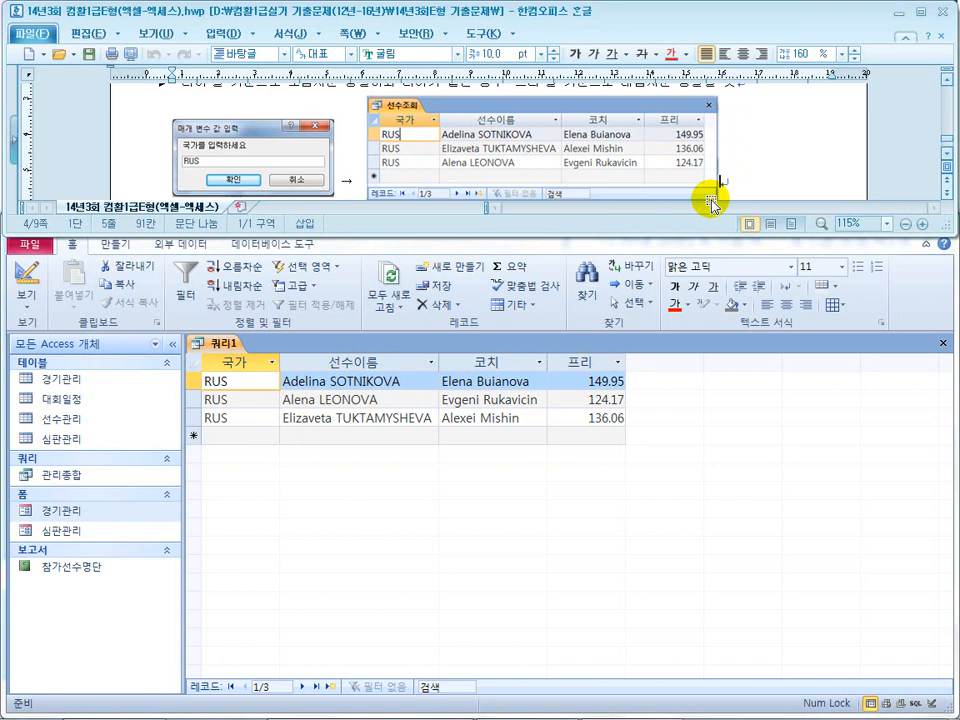
scroll(747, 166, "down", 1)
scroll(747, 166, "up", 2)
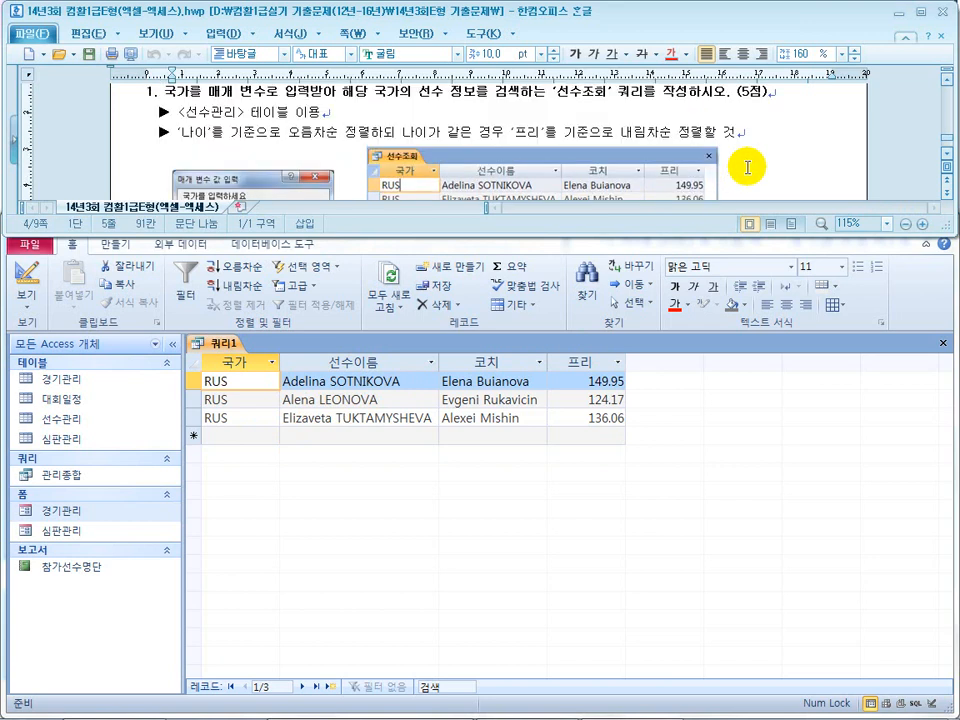
left_click_drag(256, 131, 381, 133)
left_click(332, 358)
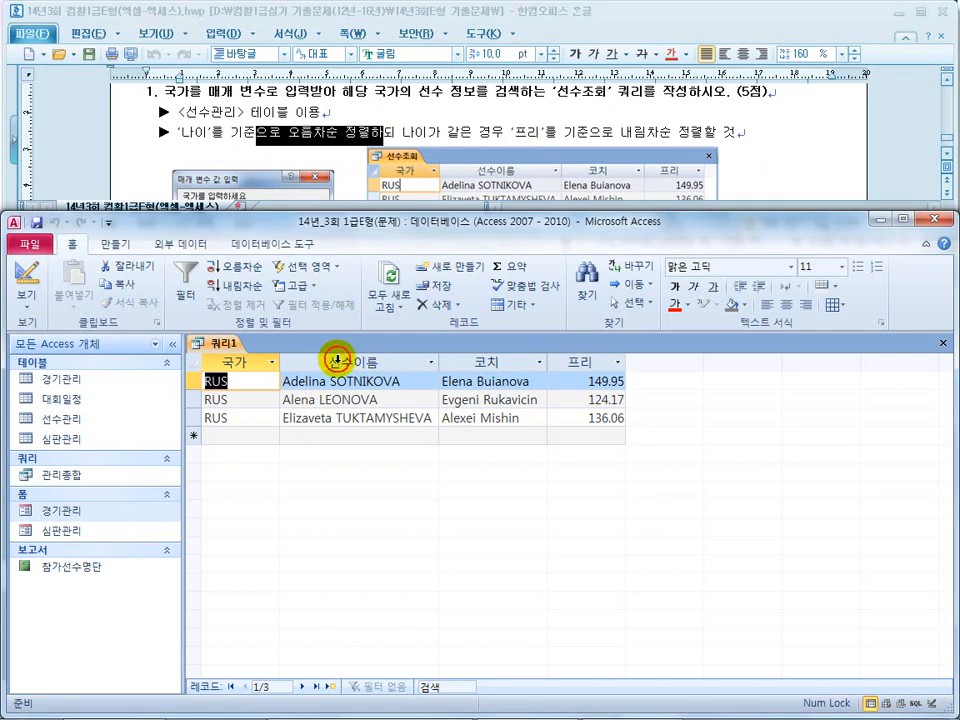
Step: Return the query to design view and add the 나이 field with its sort order set to 오름차순
left_click(26, 305)
left_click(70, 480)
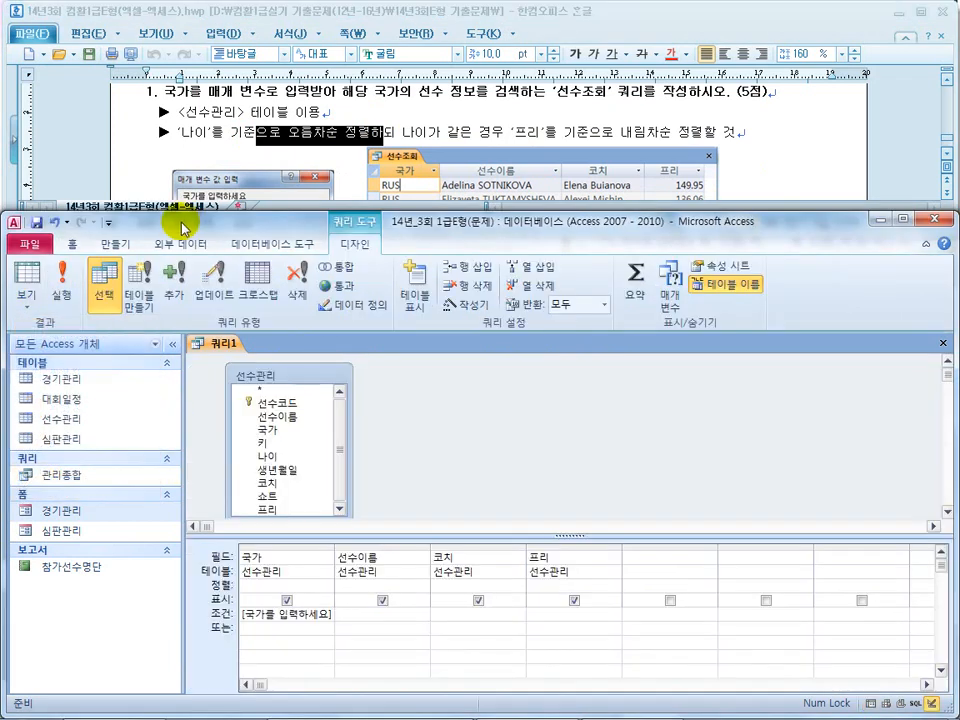
left_click_drag(198, 140, 313, 150)
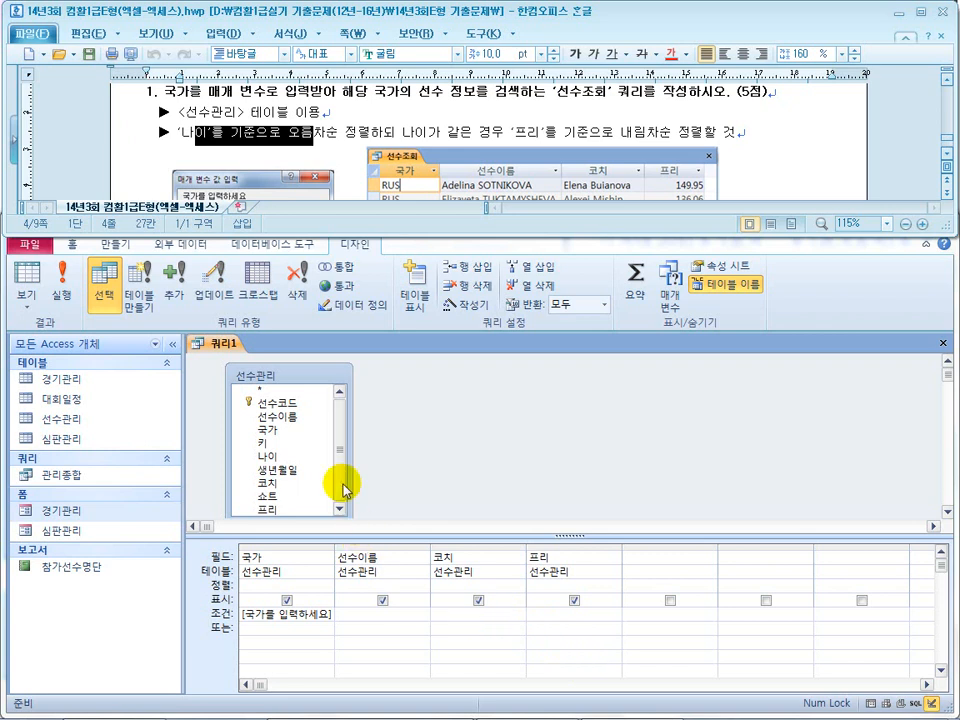
double_click(280, 456)
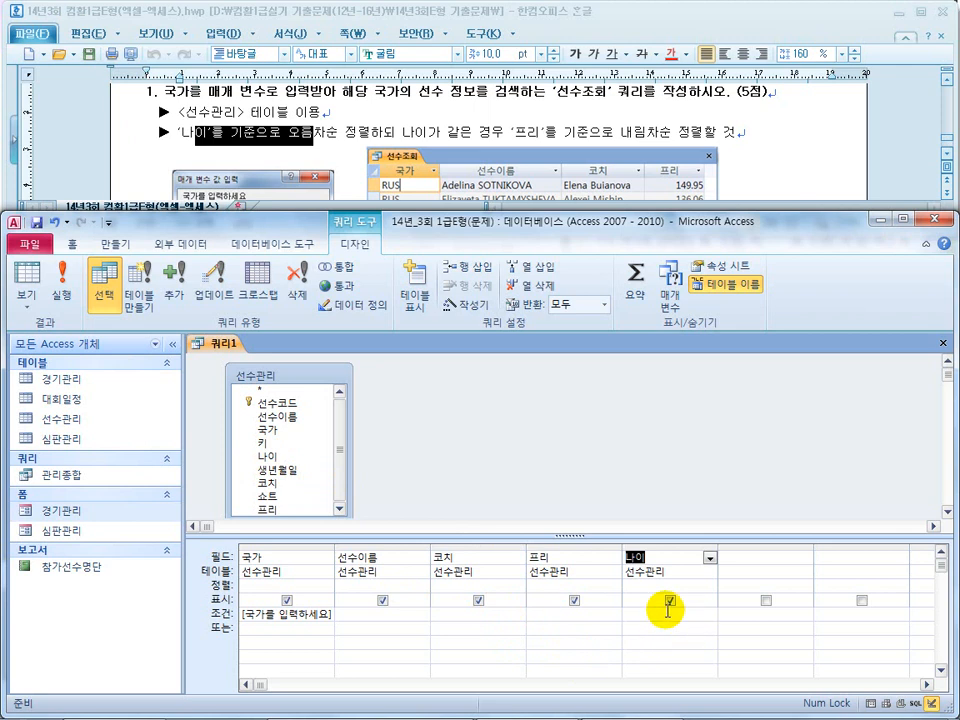
left_click(707, 585)
left_click(707, 585)
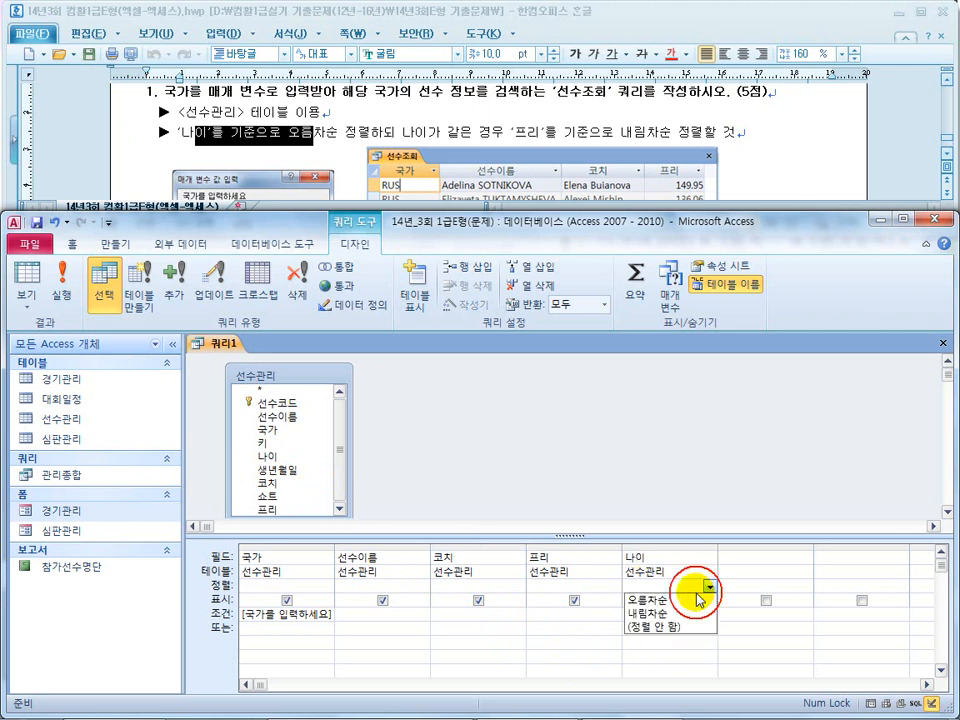
left_click(681, 603)
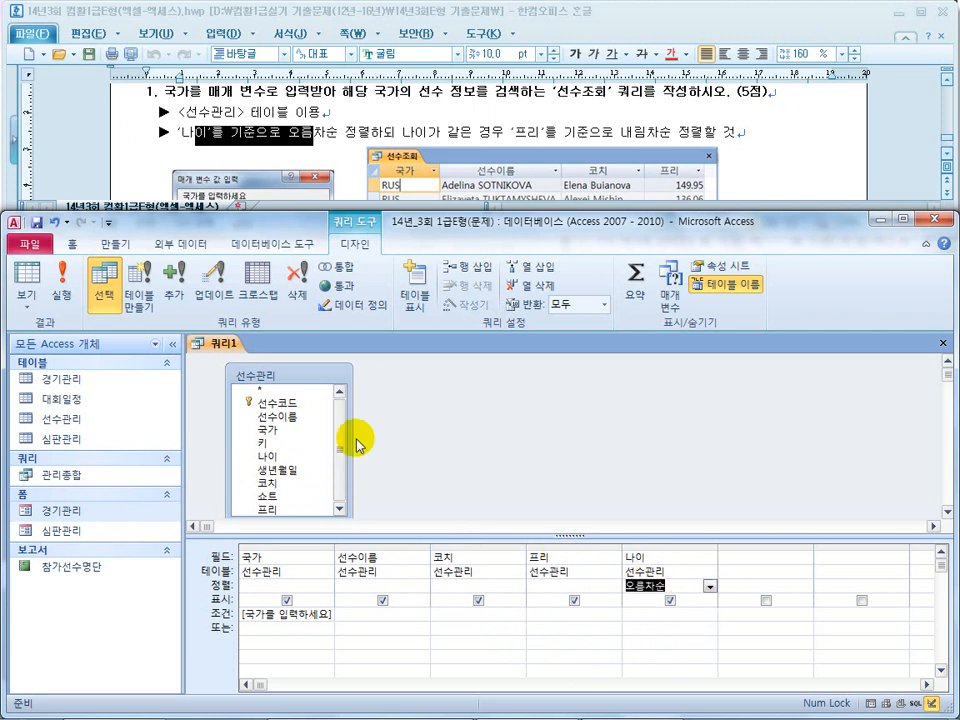
Step: Run the query for RUS to check the age sorting, and hide the 나이 column from the output in design view
left_click(61, 278)
type("RUS")
key("Return")
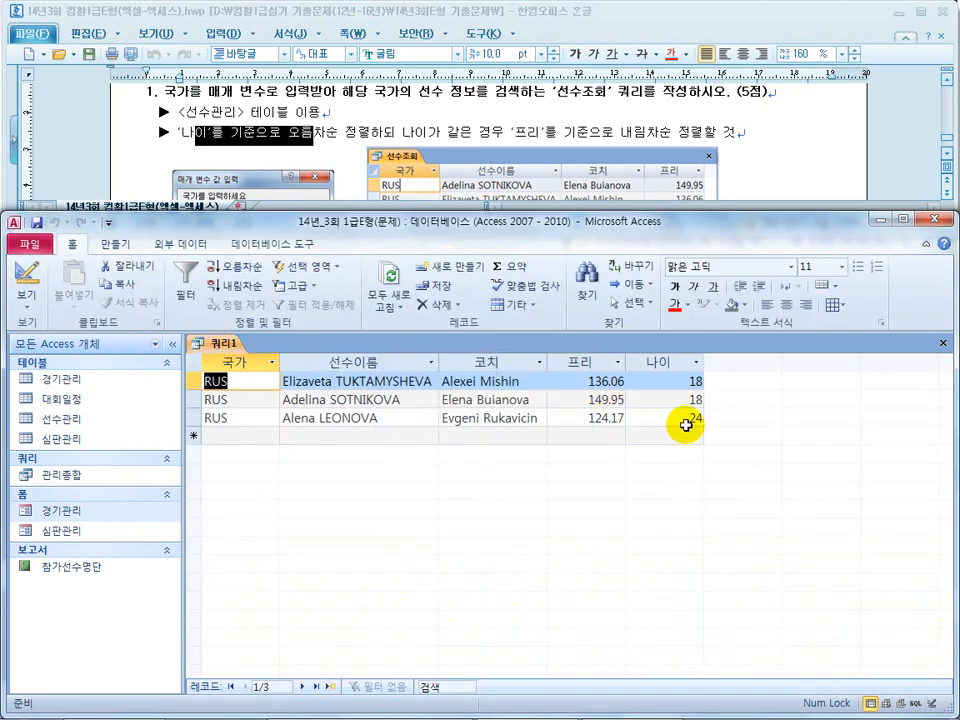
left_click(22, 270)
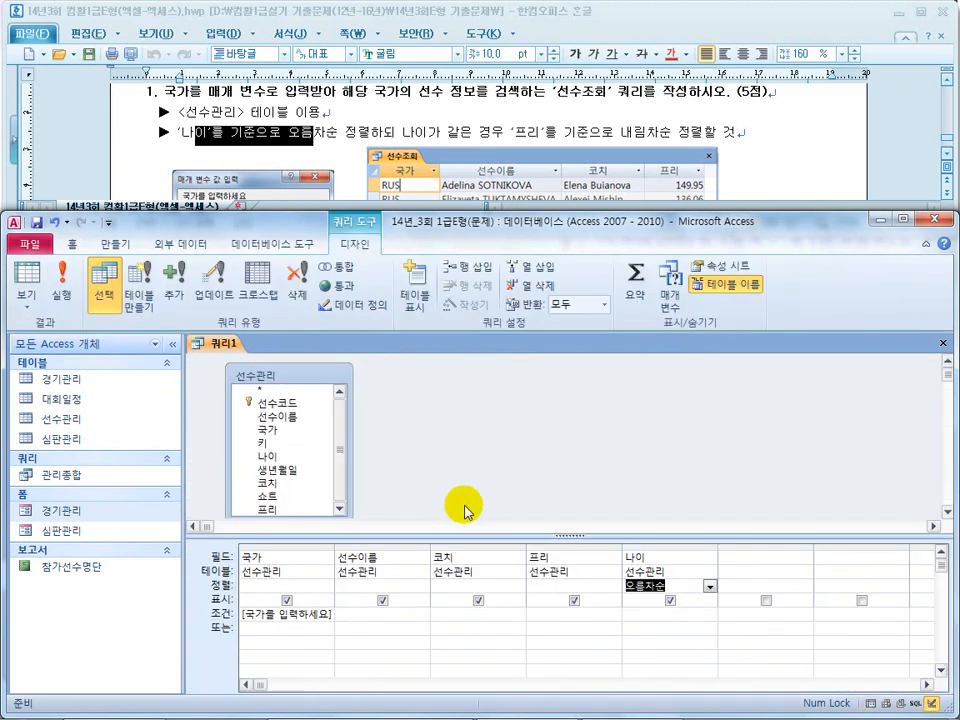
left_click(671, 601)
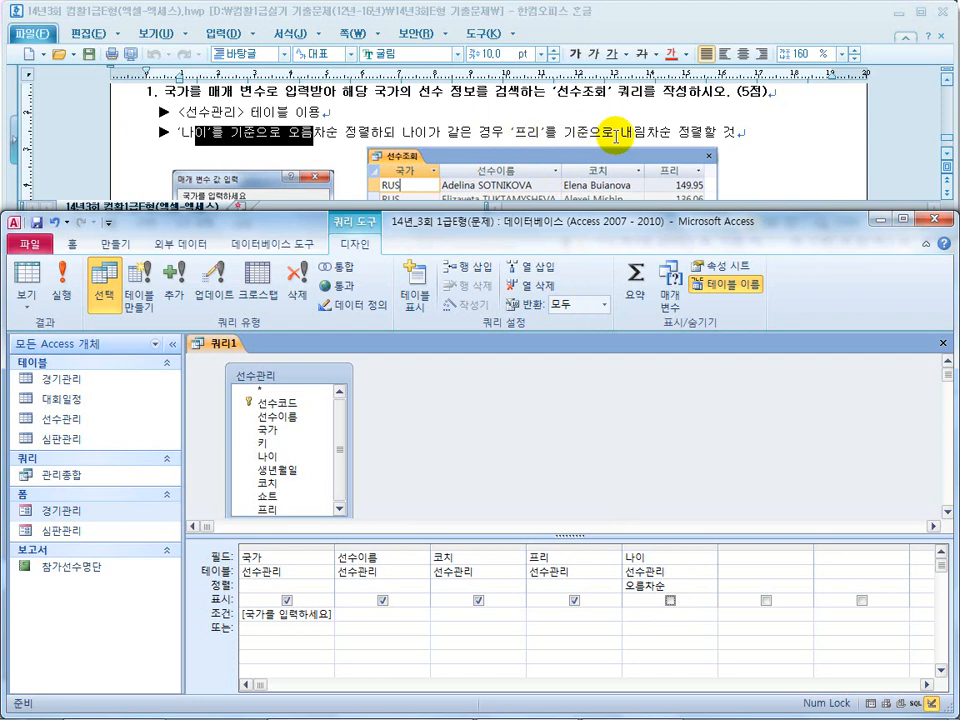
left_click(546, 588)
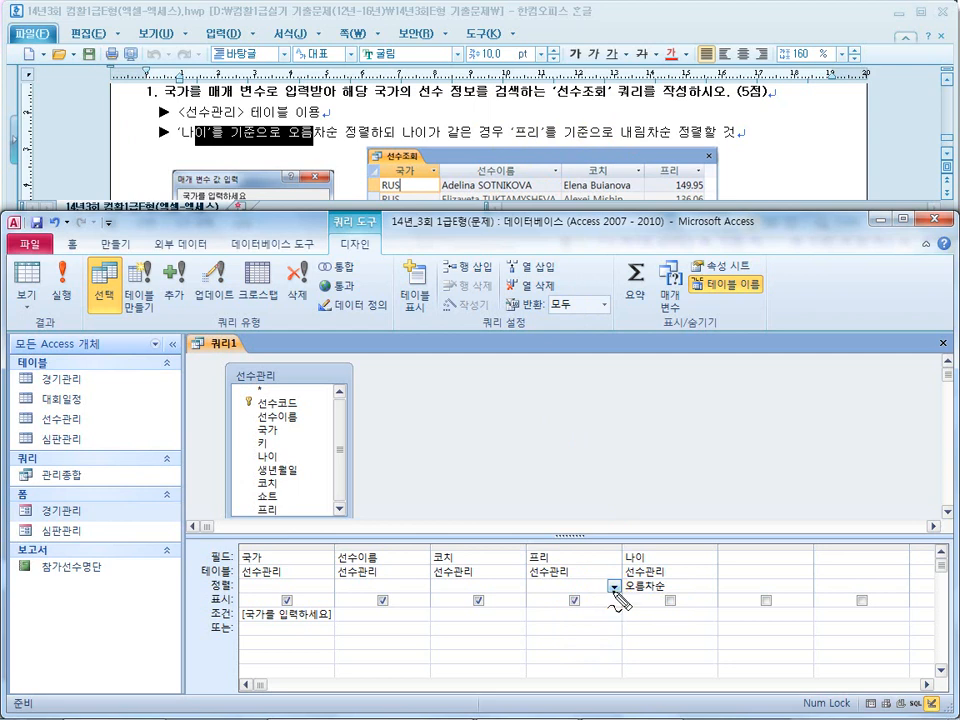
left_click_drag(569, 628, 686, 524)
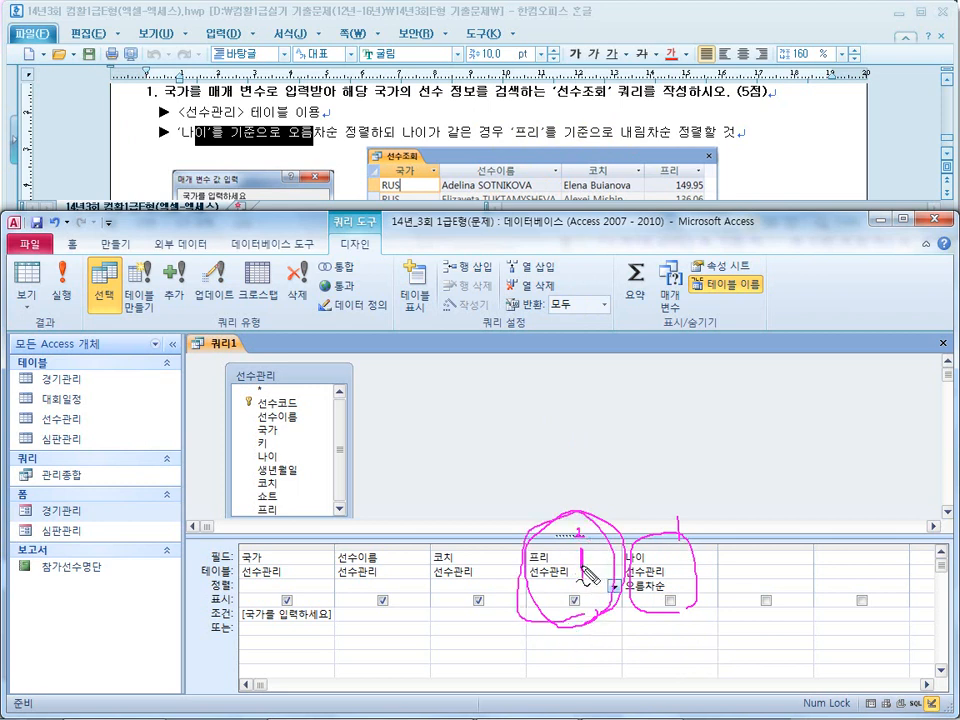
mouse_move(593, 580)
left_mouse_down()
mouse_move(613, 589)
mouse_move(649, 542)
mouse_move(663, 603)
left_mouse_up()
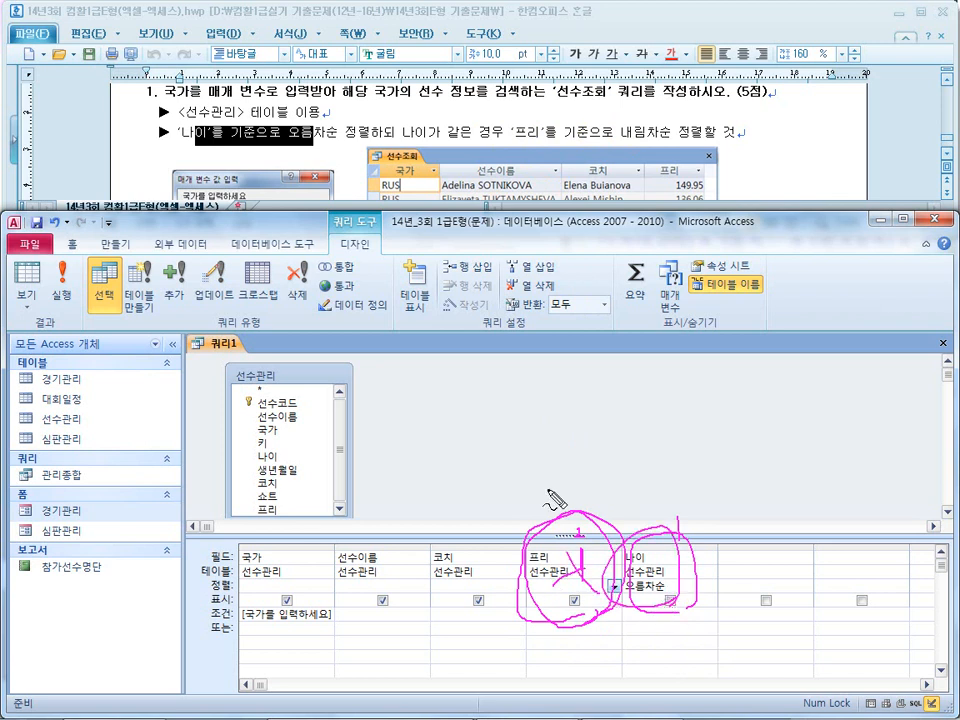
left_click_drag(317, 140, 418, 142)
mouse_move(585, 550)
left_mouse_down()
mouse_move(574, 546)
mouse_move(690, 561)
mouse_move(754, 521)
mouse_move(780, 524)
left_mouse_up()
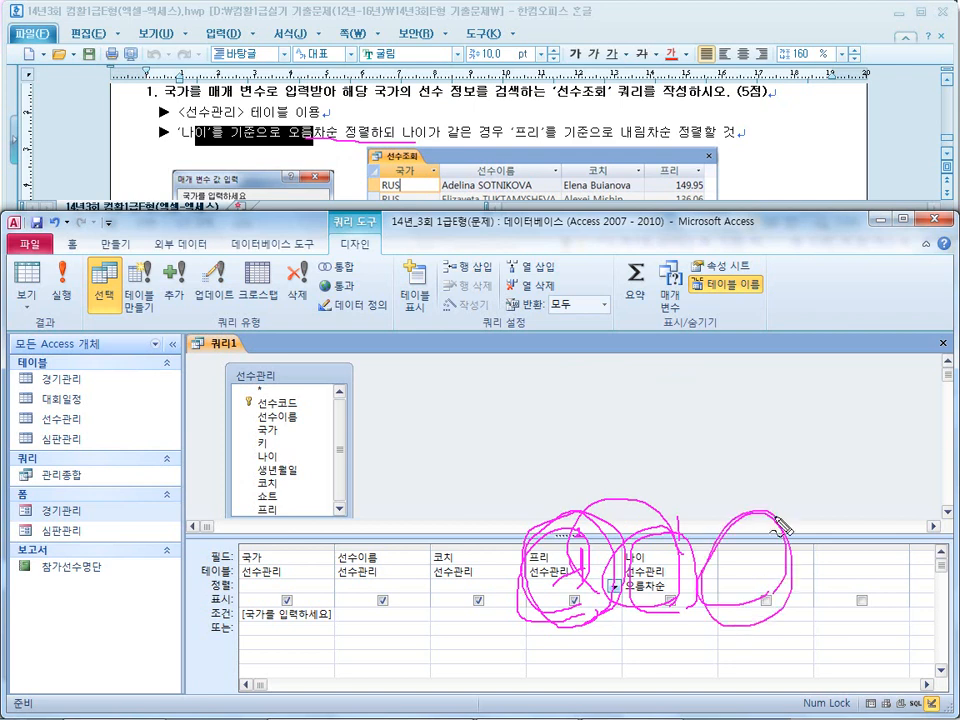
key("Escape")
Step: Add a second 프리 column after 나이, hide it from the output and set its sort order to 내림차순
left_click(784, 555)
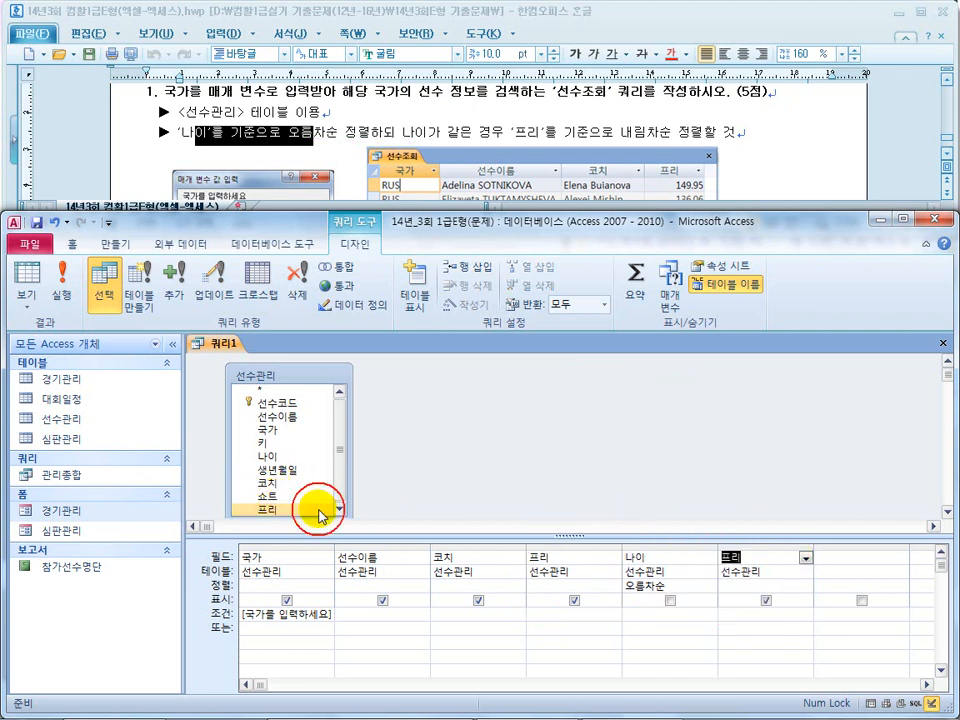
left_click_drag(318, 511, 752, 590)
left_click(766, 600)
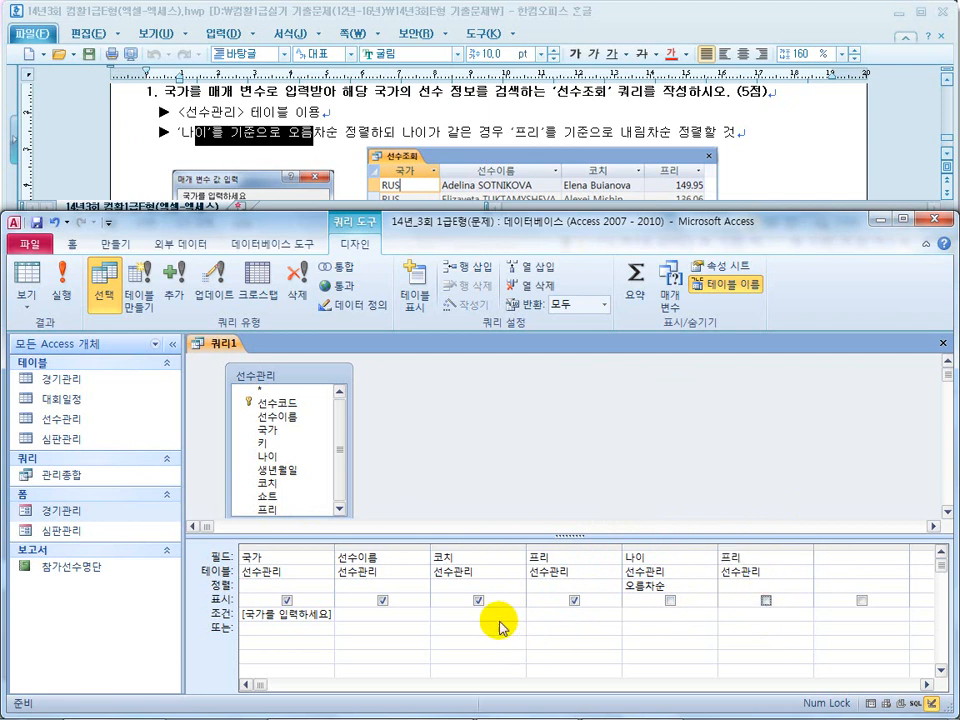
left_click(754, 586)
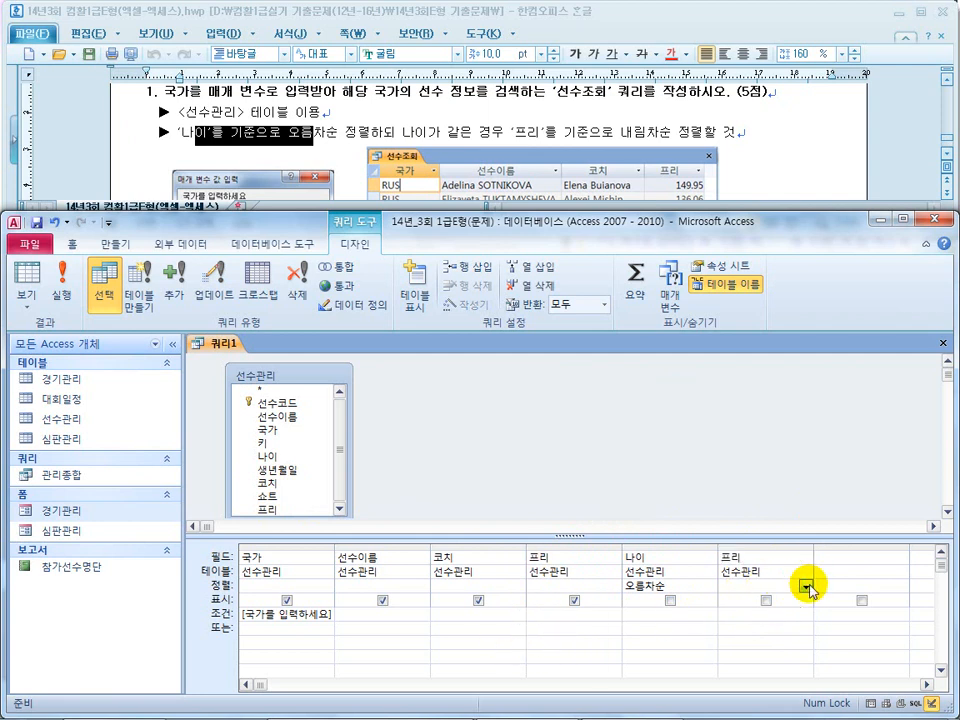
left_click(805, 586)
left_click(771, 614)
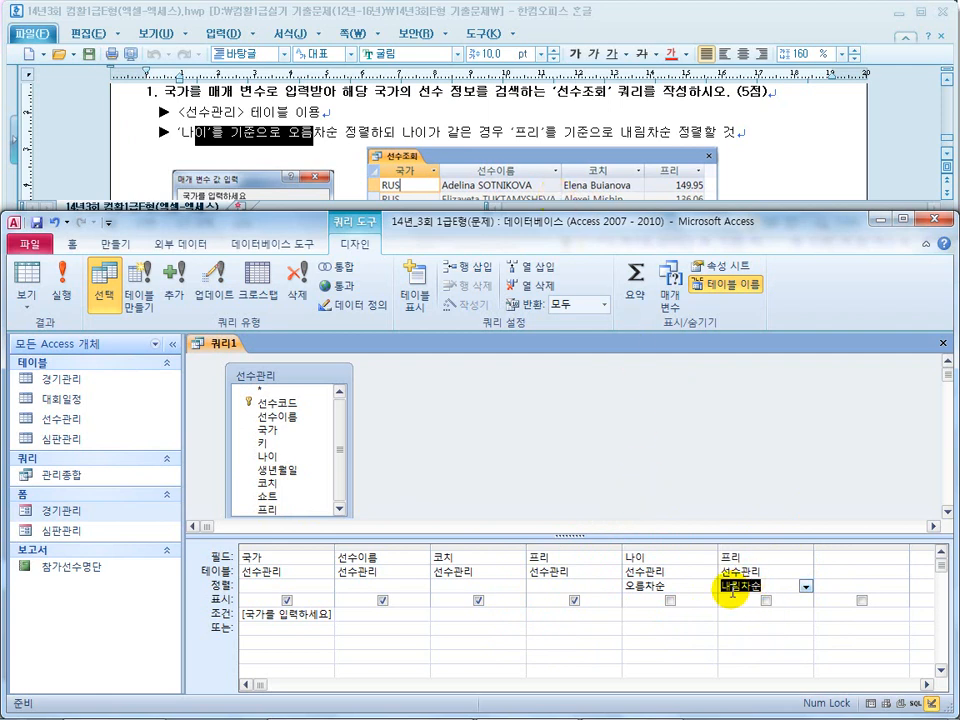
Step: Run the finished query with the value RUS and compare the row order with the exam's requirement
left_click(560, 586)
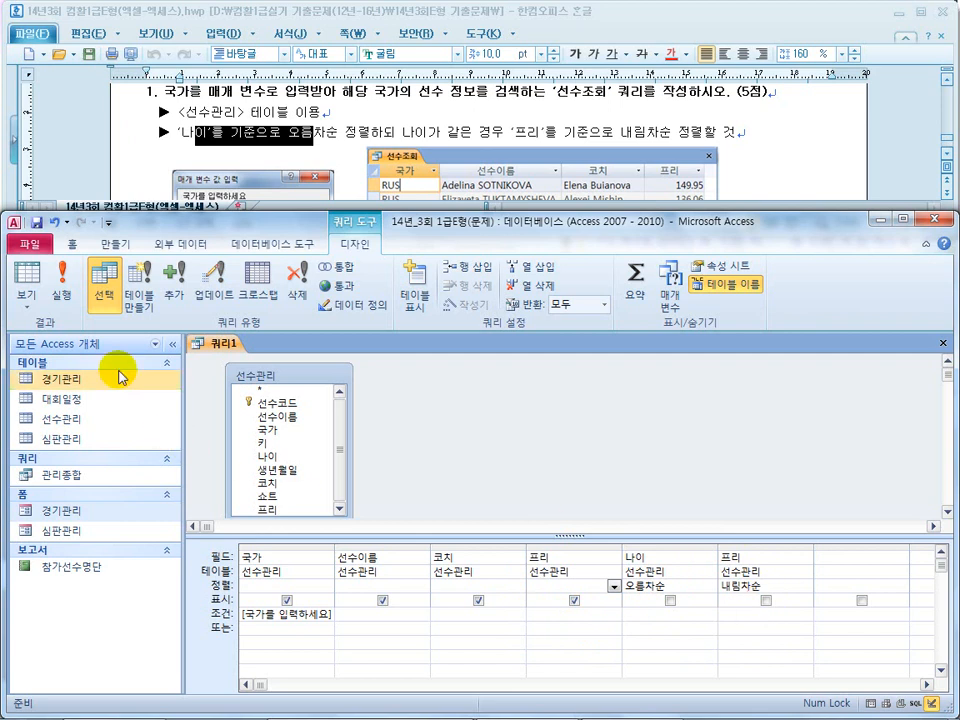
left_click(62, 280)
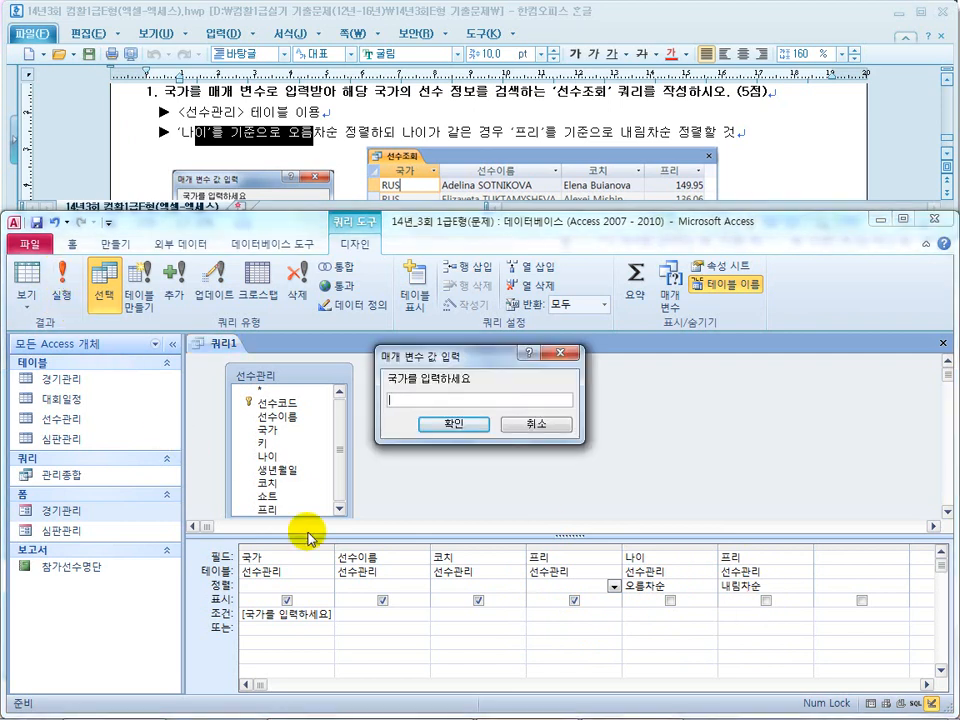
key("Return")
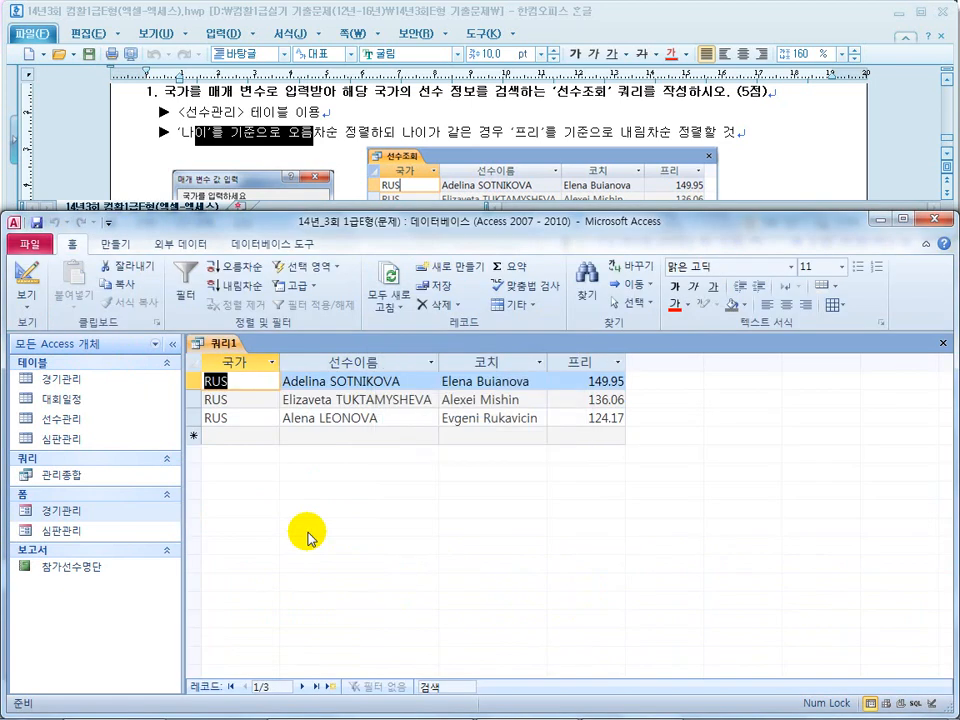
left_click(455, 145)
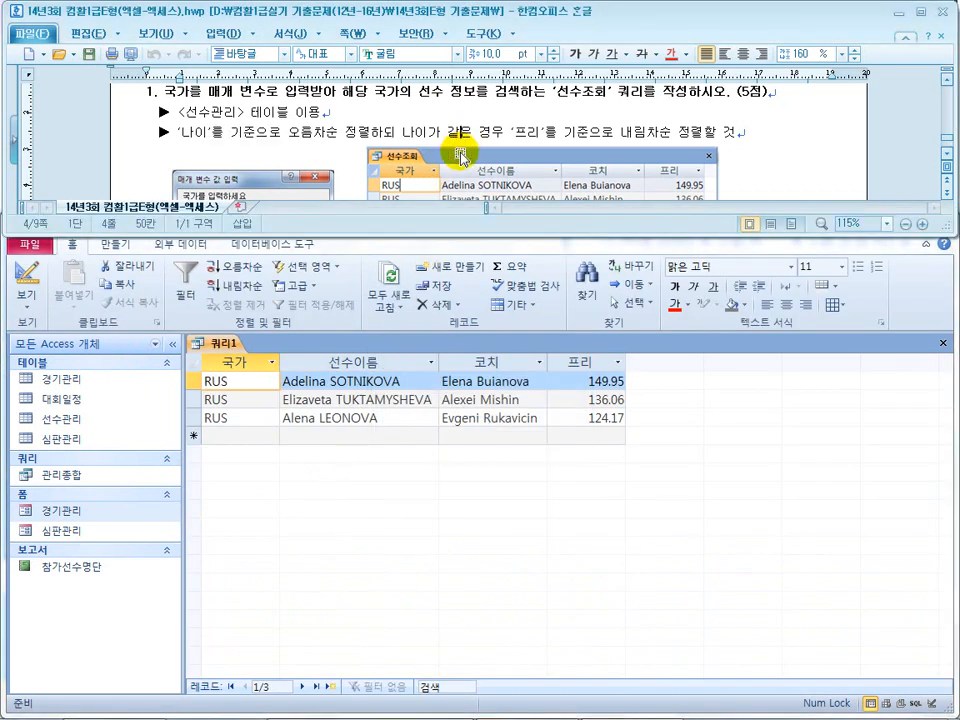
Step: Compare the result with the exam's sample output, return the query to design view and save it as 선수조회
scroll(455, 150, "down", 1)
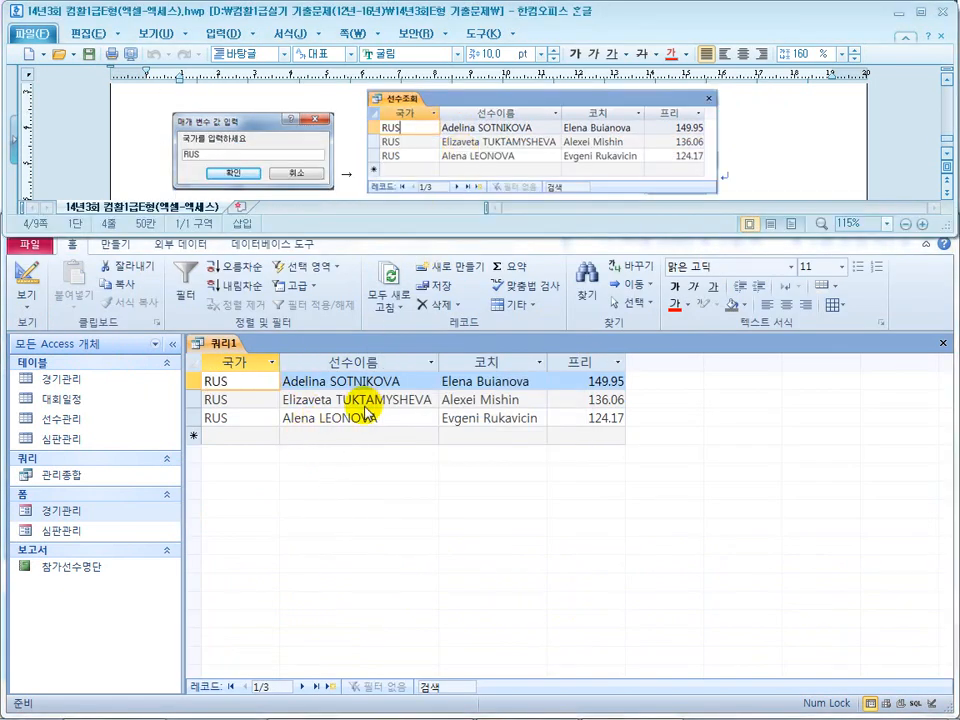
left_click(759, 147)
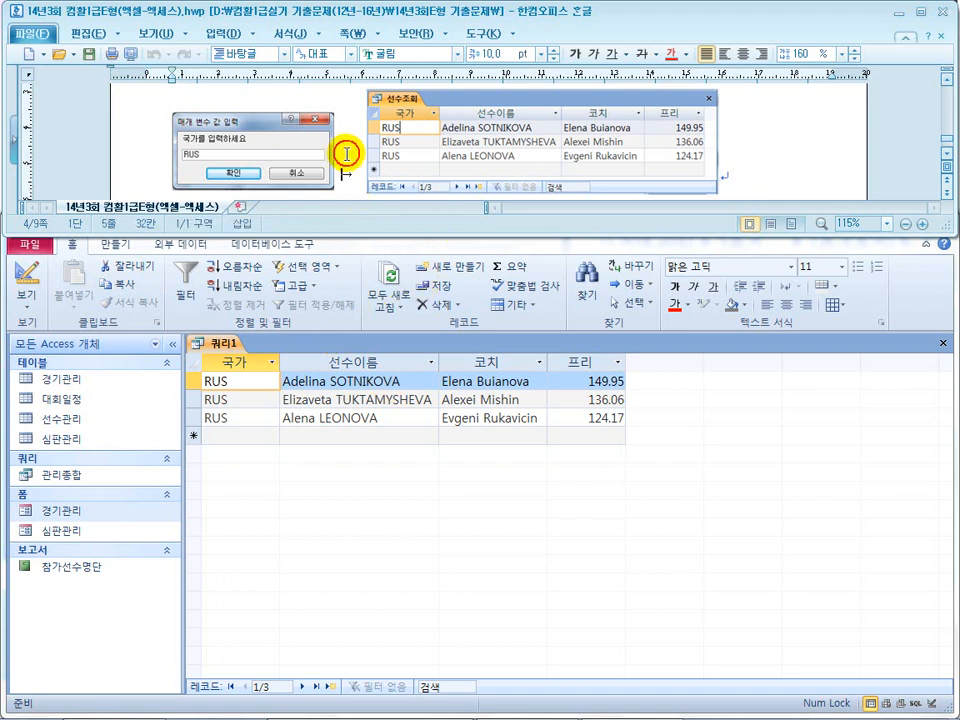
scroll(350, 155, "up", 3)
left_click(350, 155)
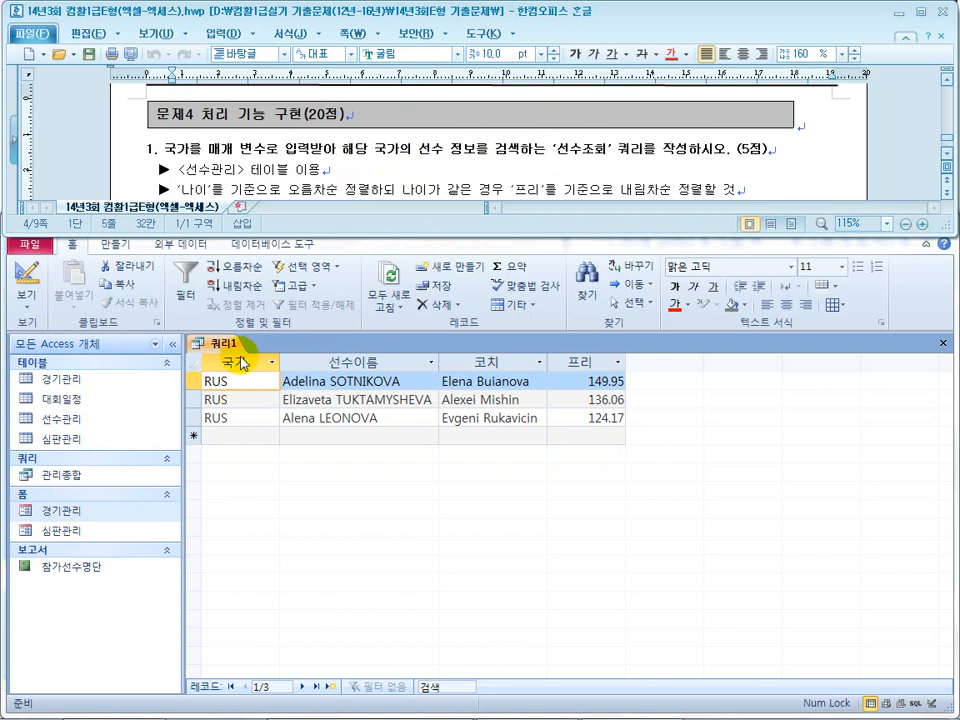
left_click(22, 290)
left_click(30, 318)
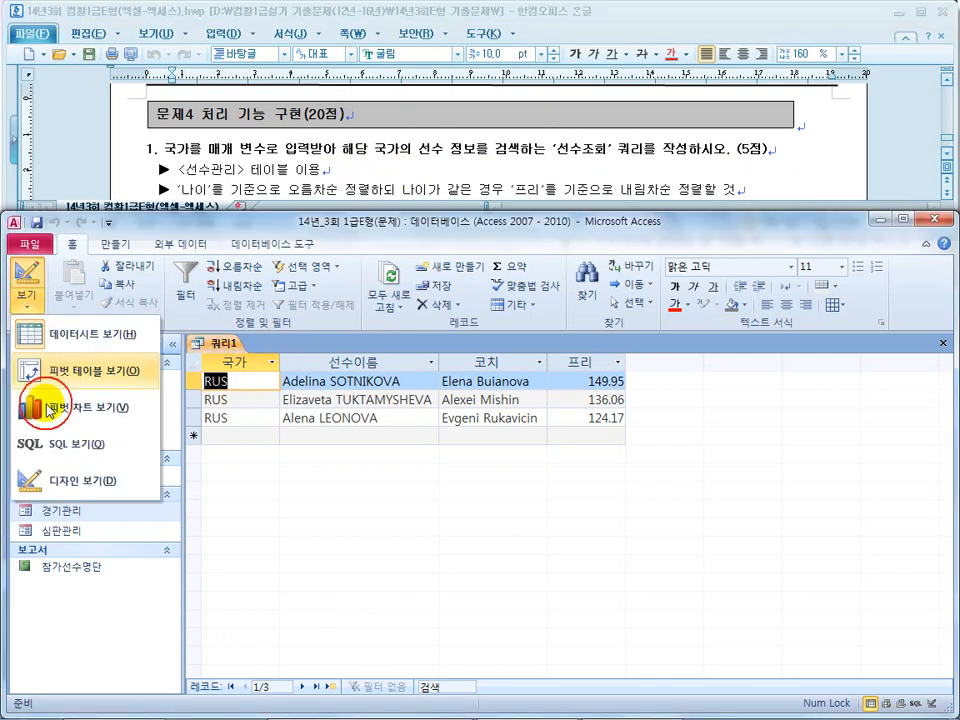
left_click(60, 477)
right_click(220, 345)
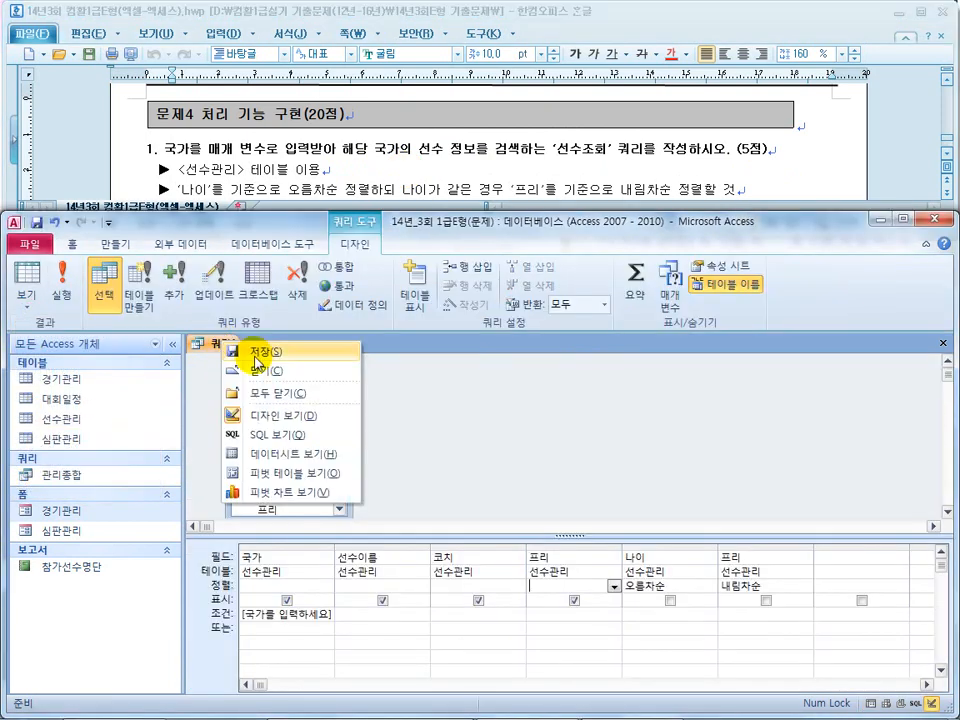
left_click(256, 352)
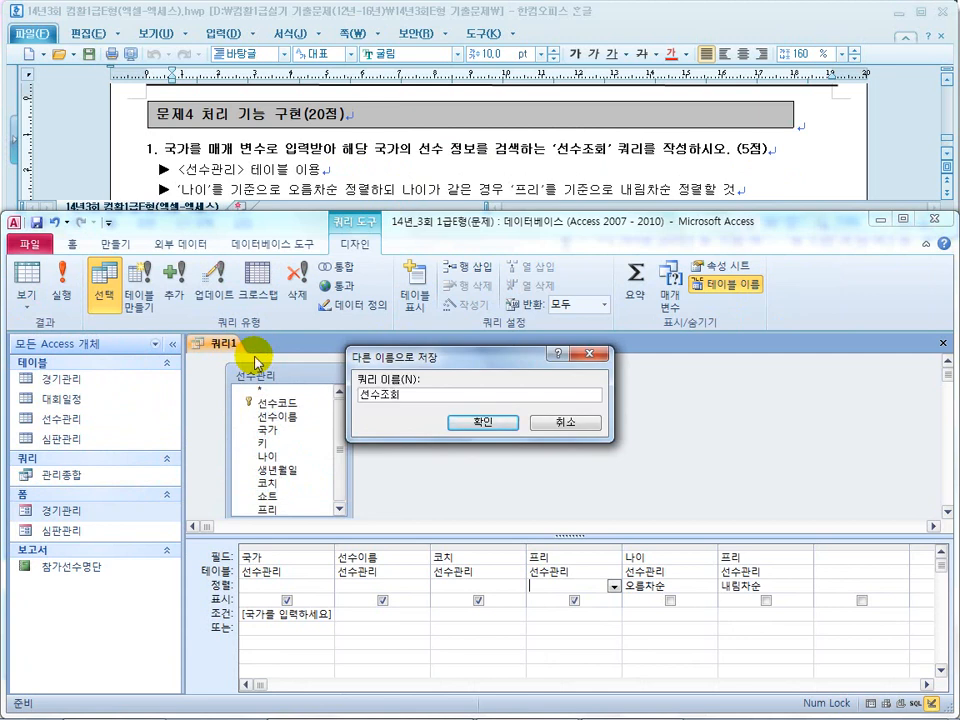
left_click(482, 421)
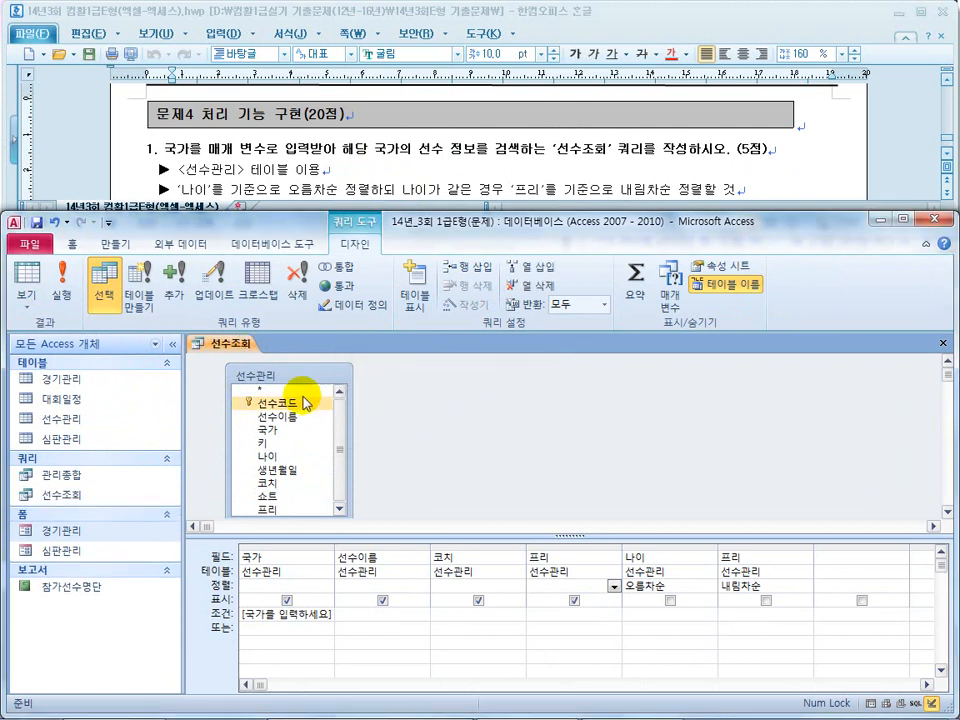
Step: Switch to the PowerPoint slideshow, advance to the 문제3-2 slide and reveal its 참고 정리 note about the Filter expression
key("super")
left_click(440, 708)
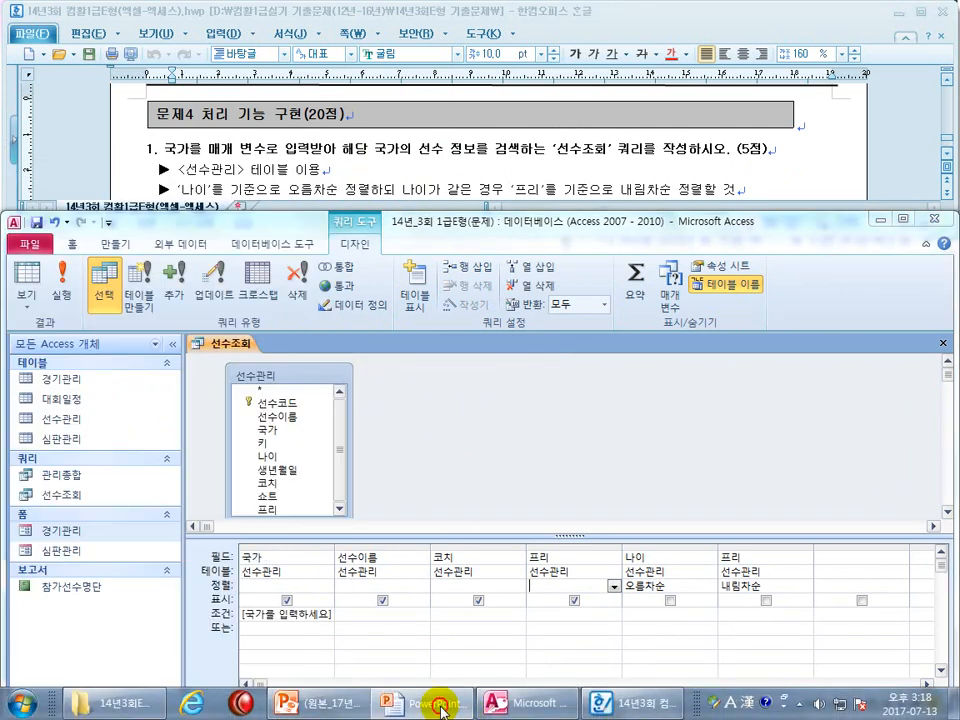
key("Page_Down")
key("Page_Down")
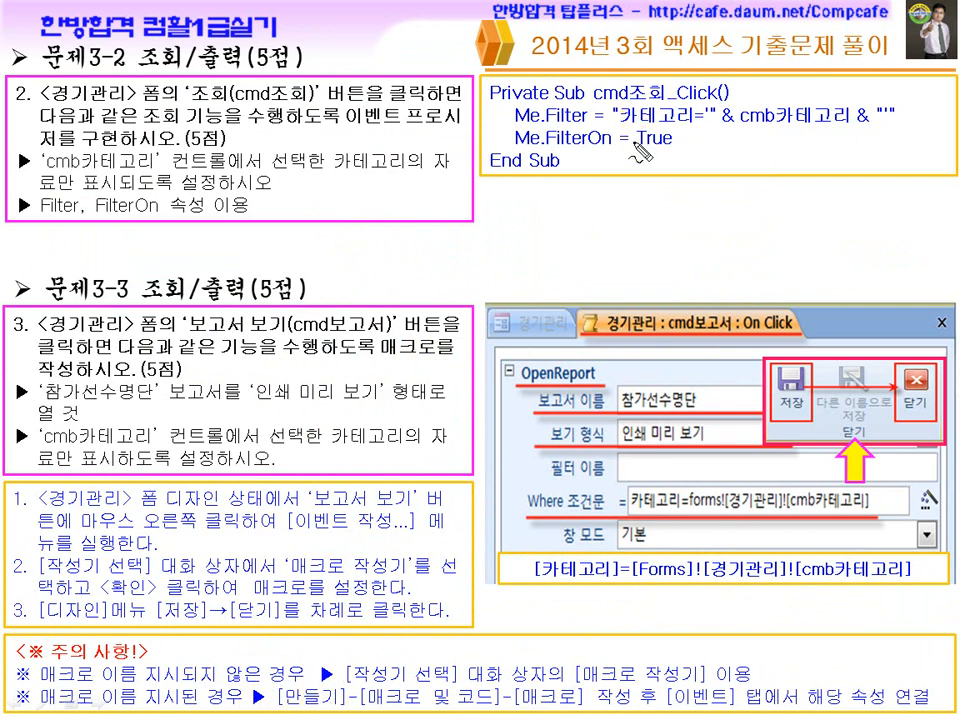
left_click_drag(705, 100, 716, 99)
left_click(782, 145)
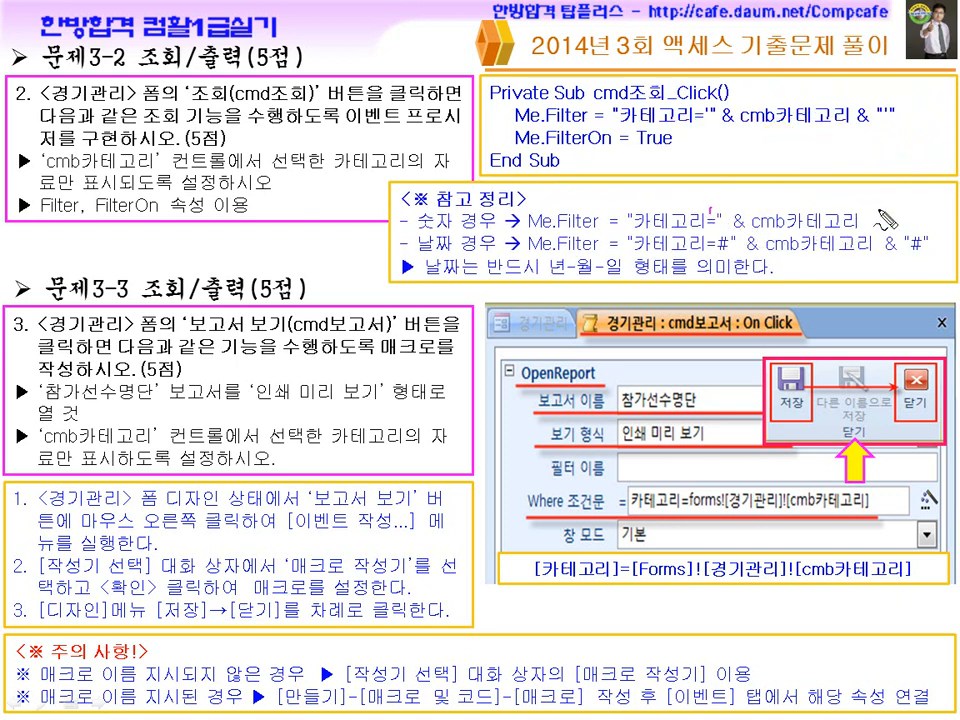
Step: Mark the quote positions in the note's 숫자 경우 filter expression with the pen, and erase the ink
left_click_drag(868, 216, 882, 227)
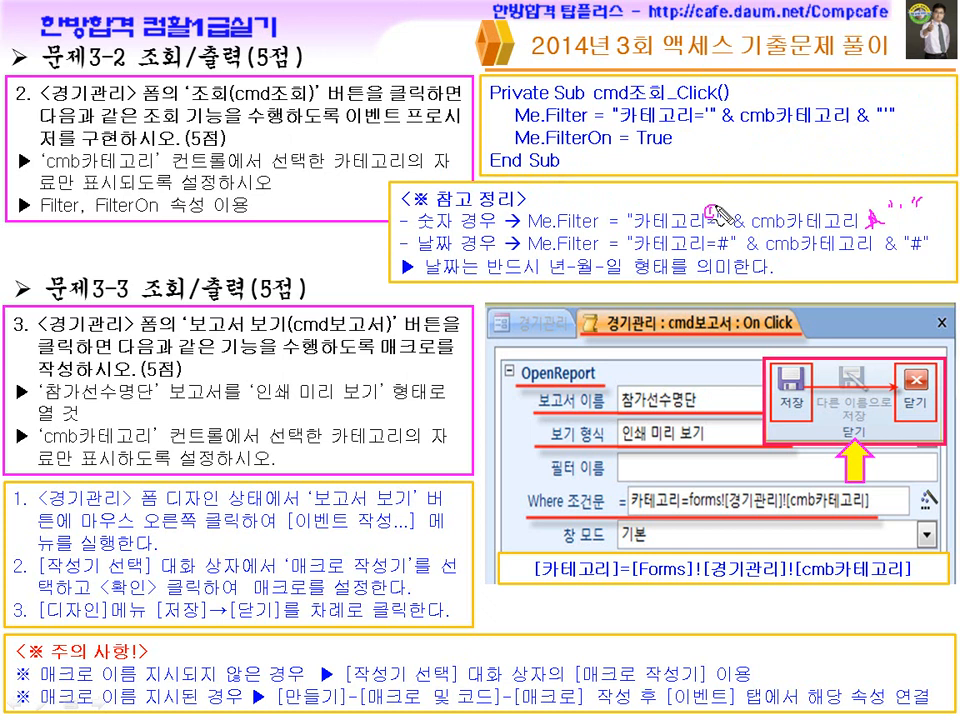
mouse_move(716, 212)
left_mouse_down()
mouse_move(745, 188)
mouse_move(770, 190)
left_mouse_up()
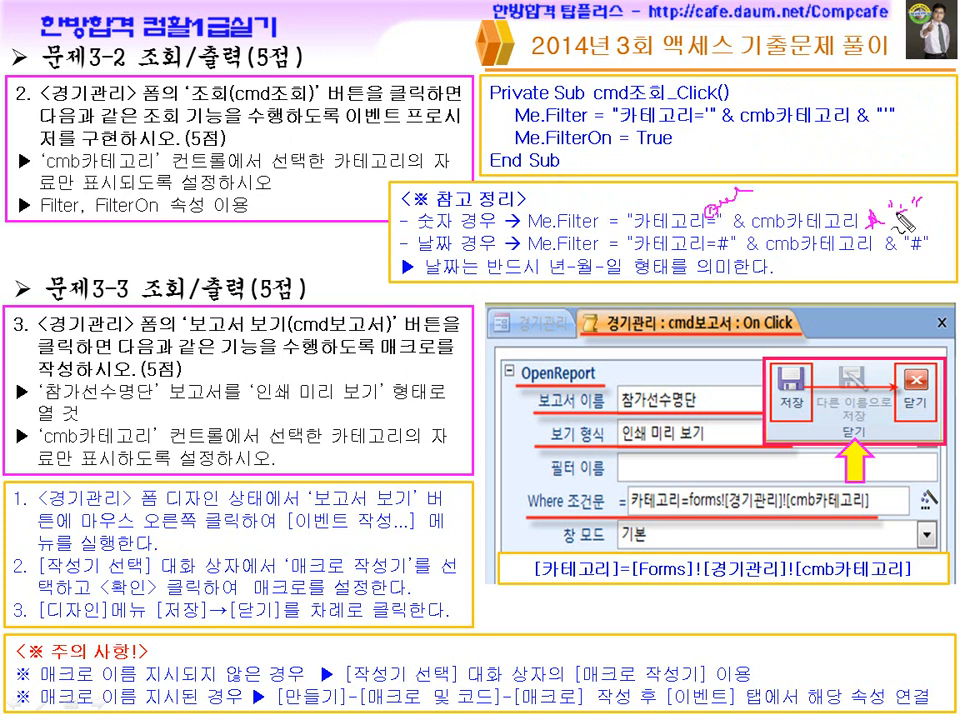
mouse_move(912, 213)
left_mouse_down()
mouse_move(887, 213)
mouse_move(931, 242)
left_mouse_up()
mouse_move(870, 214)
left_mouse_down()
mouse_move(905, 215)
mouse_move(900, 238)
left_mouse_up()
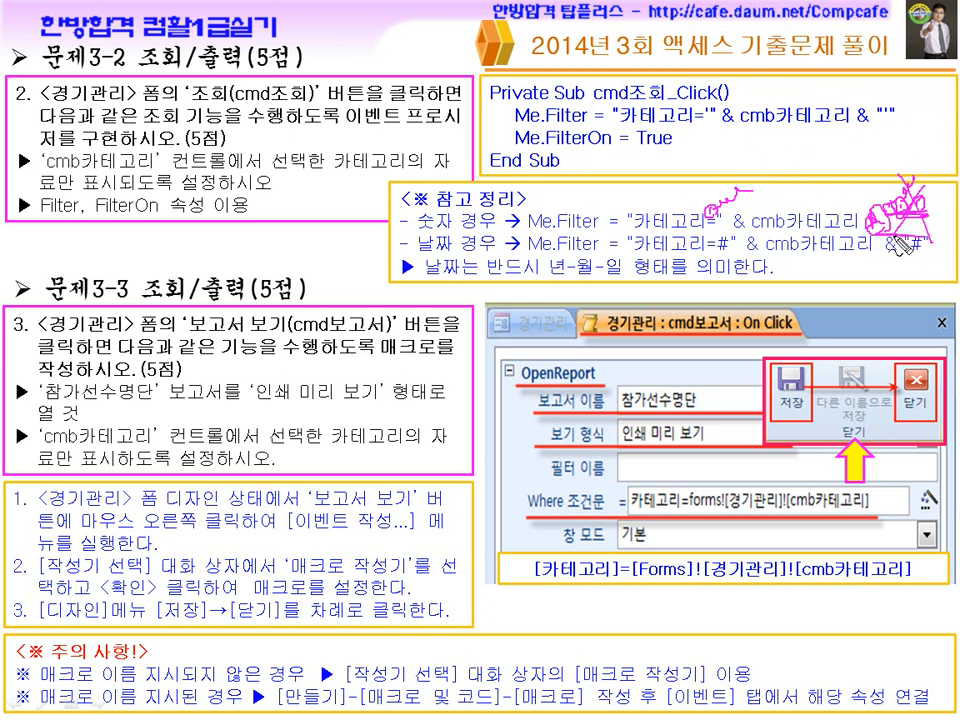
key("e")
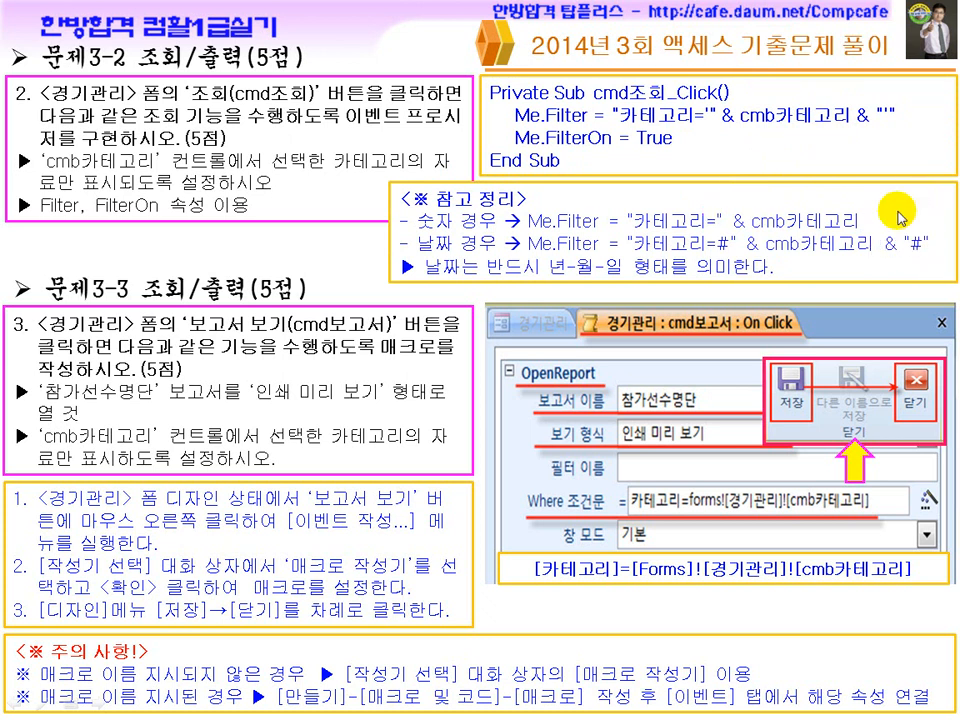
Step: Underline the 숫자 경우 expression, the # delimiters of 날짜 경우 and the 년-월-일 rule in the note
left_click_drag(627, 232, 852, 231)
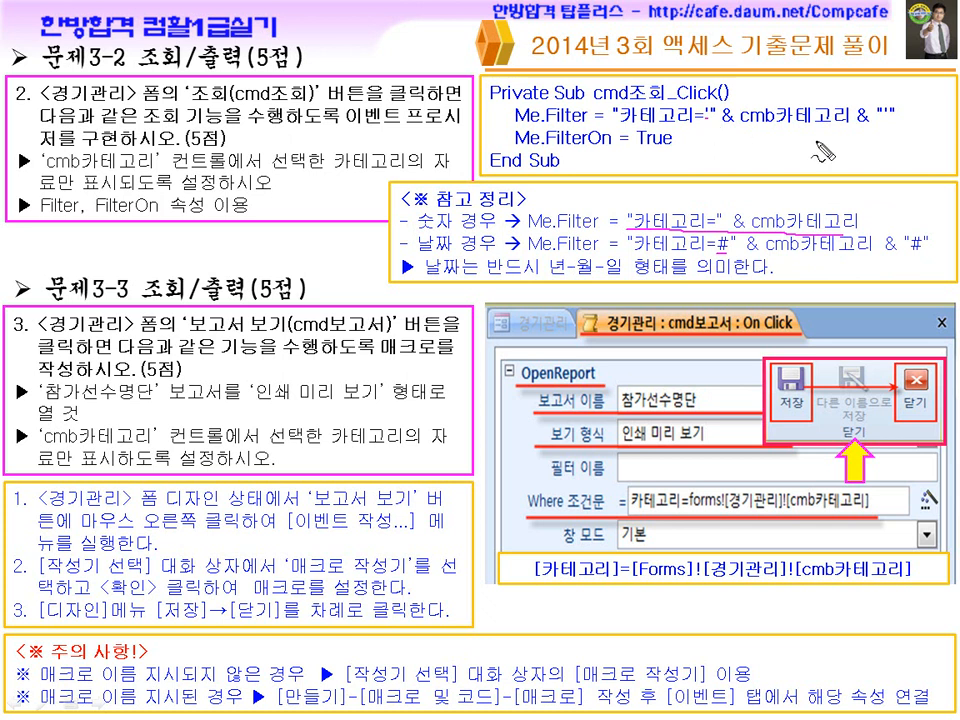
left_click_drag(723, 254, 735, 254)
mouse_move(911, 255)
left_mouse_down()
mouse_move(928, 255)
mouse_move(916, 257)
left_mouse_up()
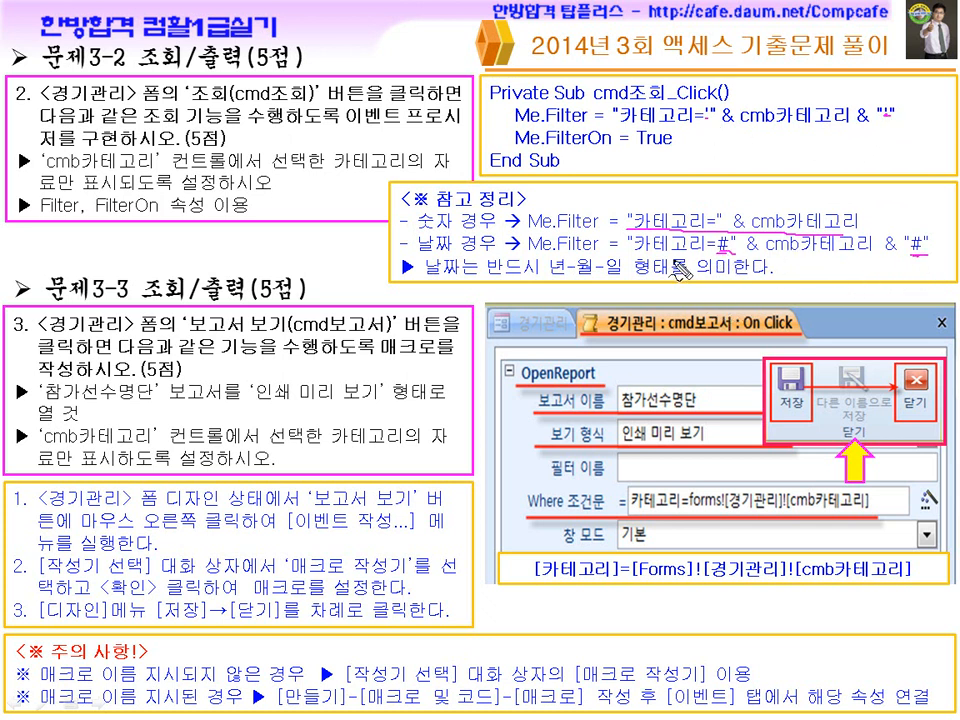
mouse_move(706, 163)
left_mouse_down()
mouse_move(718, 190)
mouse_move(840, 175)
mouse_move(858, 185)
mouse_move(858, 208)
left_mouse_up()
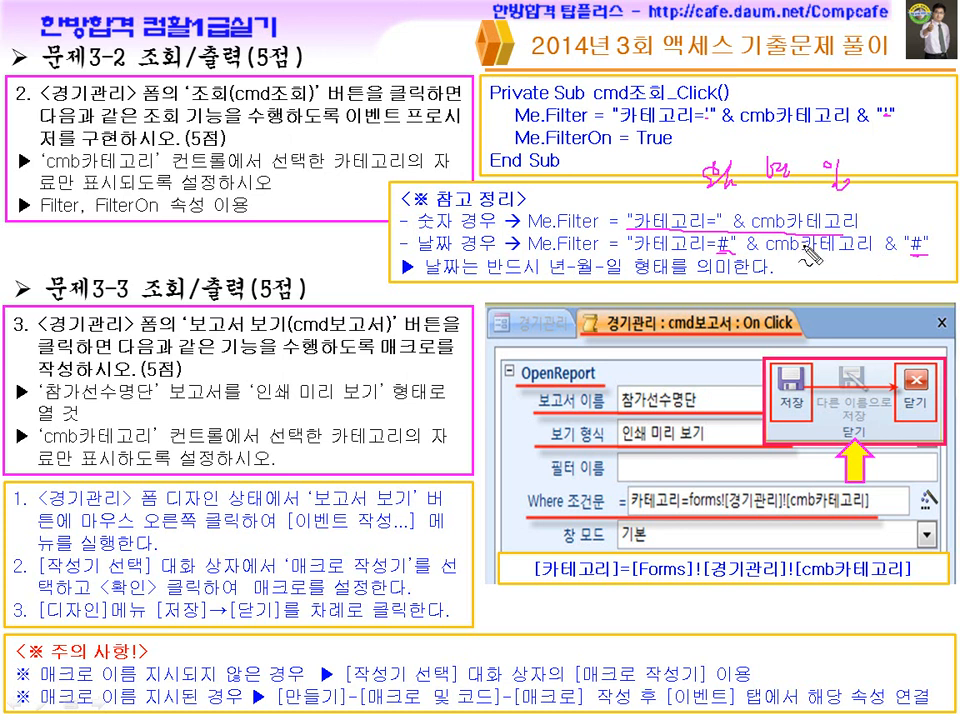
left_click_drag(838, 207, 828, 205)
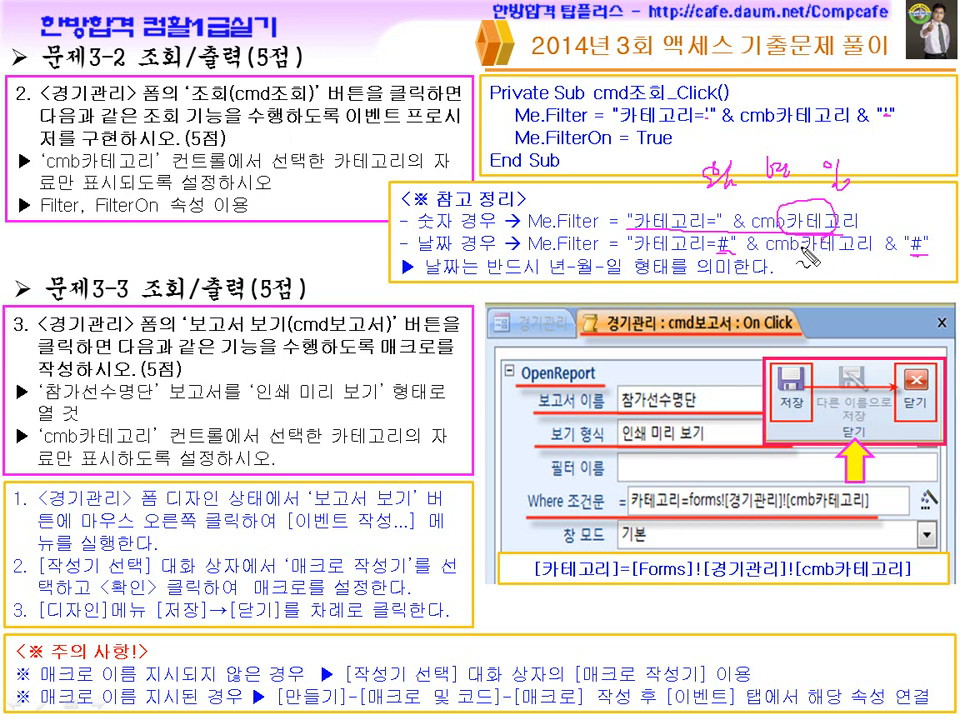
left_click_drag(545, 281, 662, 283)
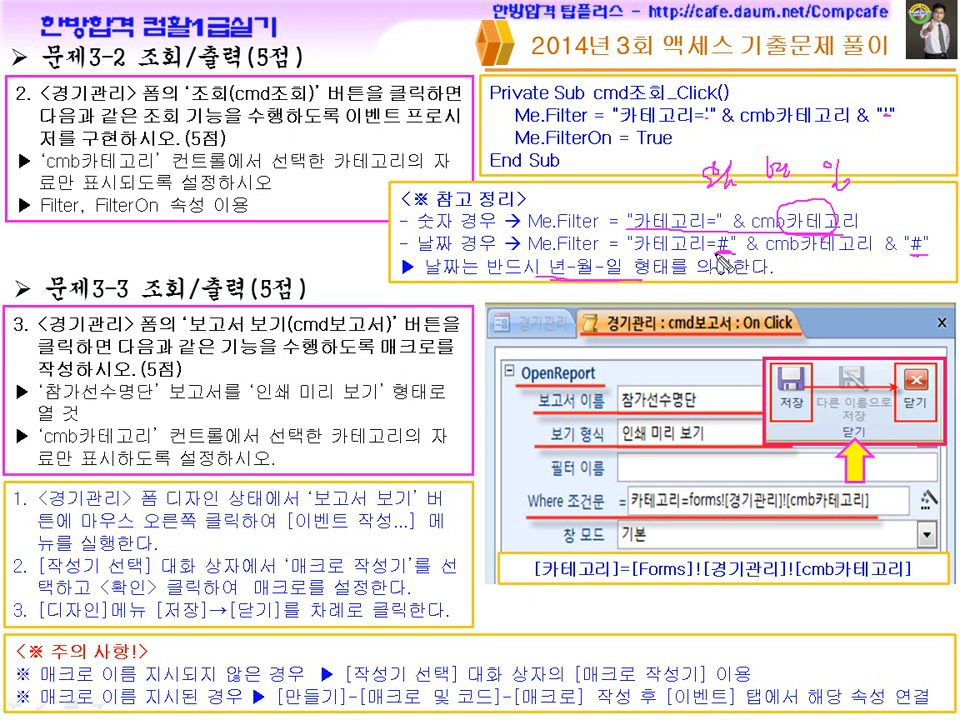
Step: Advance to the 문제4-1 slide, reveal its 참고 정리 note on sorting and turn on the pen
key("Escape")
key("Page_Down")
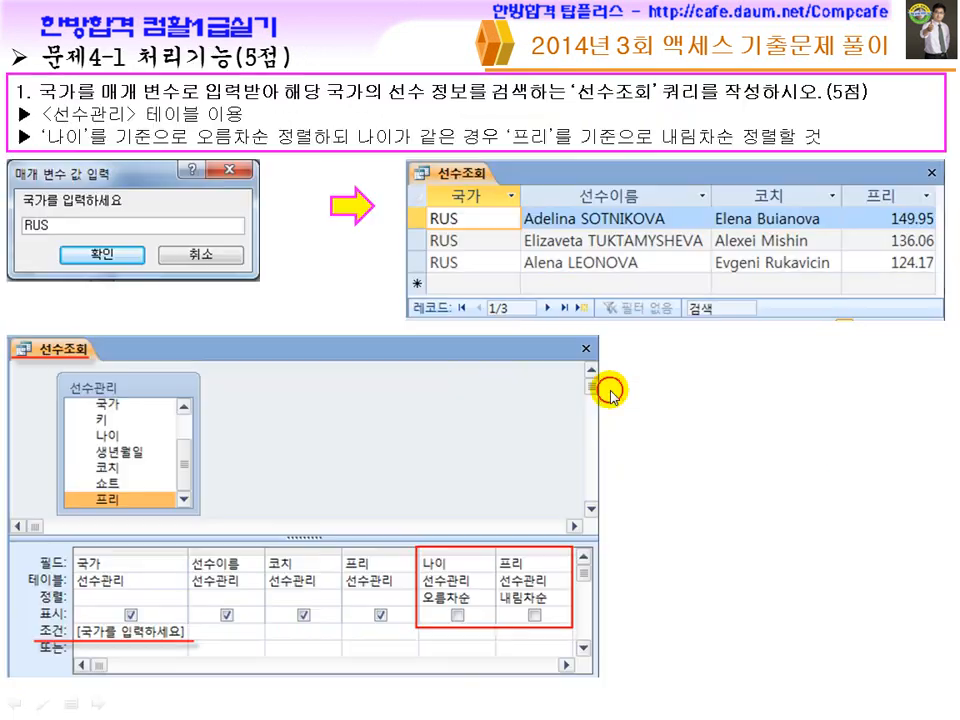
left_click(615, 378)
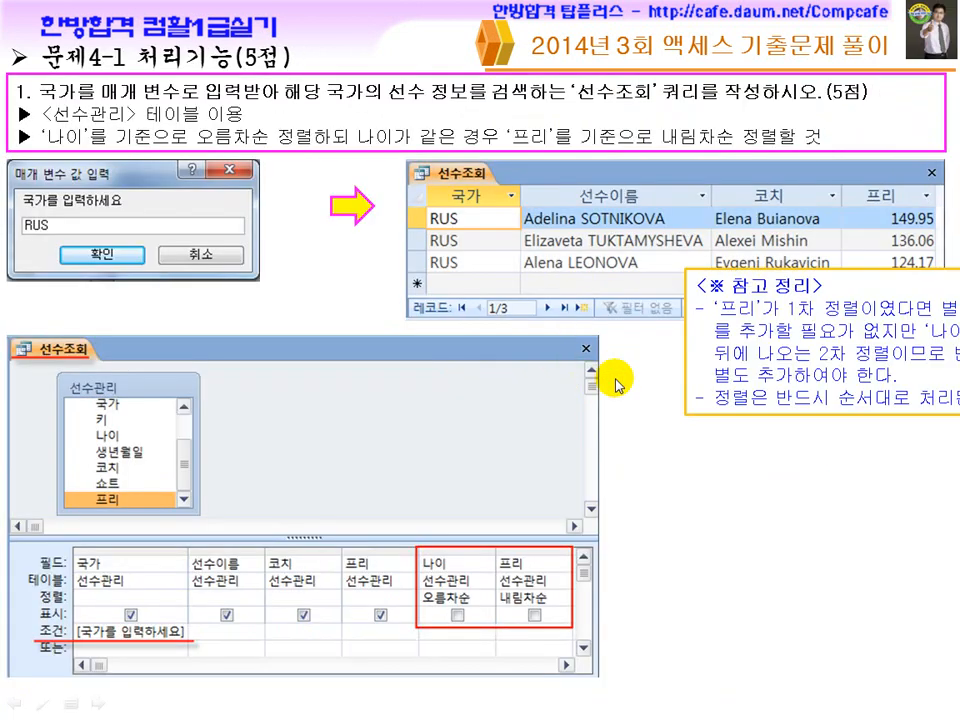
key("ctrl+p")
Step: Number the 나이 and 프리 sort columns 1 and 2, and circle 프리 in the requirement, the design grid and the result
mouse_move(431, 573)
left_mouse_down()
mouse_move(440, 530)
mouse_move(456, 551)
mouse_move(450, 578)
left_mouse_up()
left_click_drag(505, 550, 533, 557)
mouse_move(276, 112)
left_mouse_down()
mouse_move(286, 150)
mouse_move(328, 128)
left_mouse_up()
left_click_drag(406, 152, 442, 152)
left_click_drag(550, 122, 548, 148)
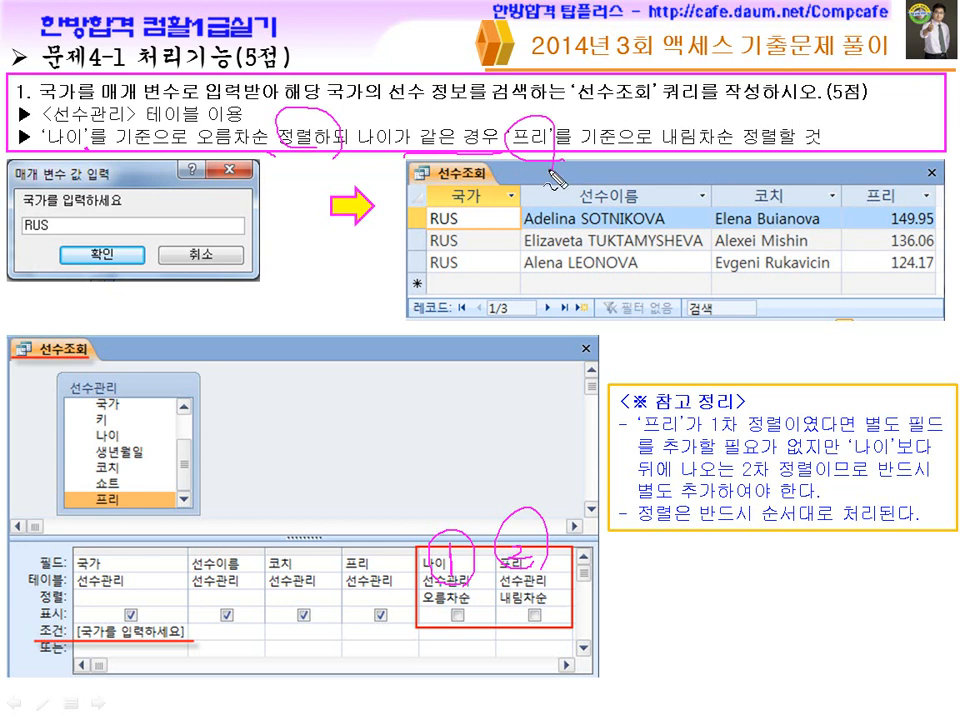
mouse_move(346, 572)
left_mouse_down()
mouse_move(326, 608)
mouse_move(348, 618)
mouse_move(350, 570)
left_mouse_up()
left_click_drag(388, 620, 372, 641)
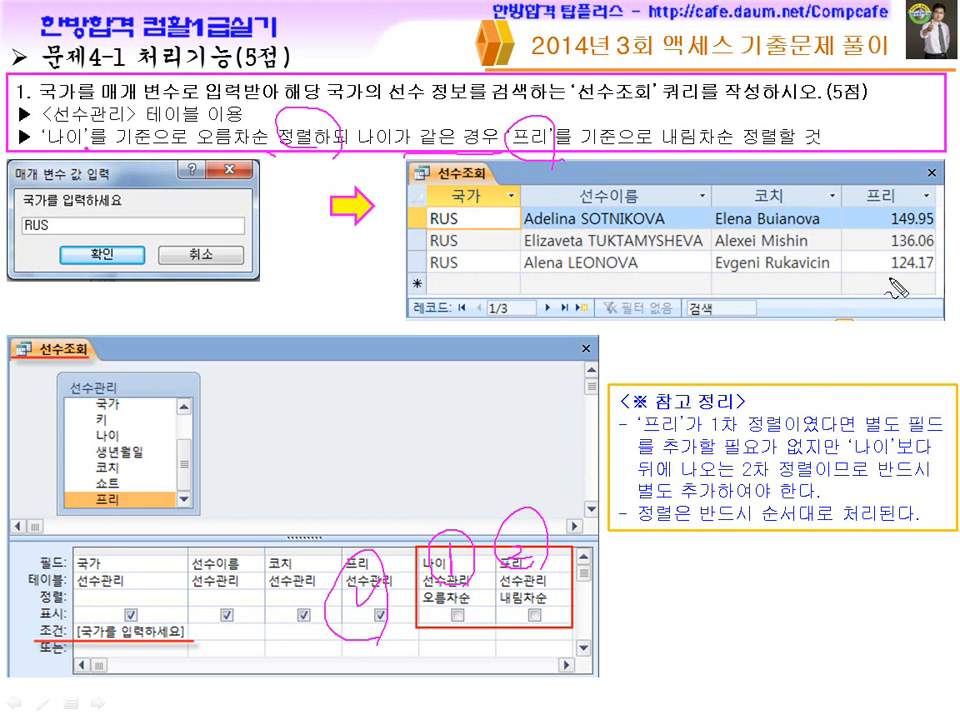
mouse_move(866, 214)
left_mouse_down()
mouse_move(885, 214)
mouse_move(882, 240)
left_mouse_up()
left_click_drag(893, 184, 874, 282)
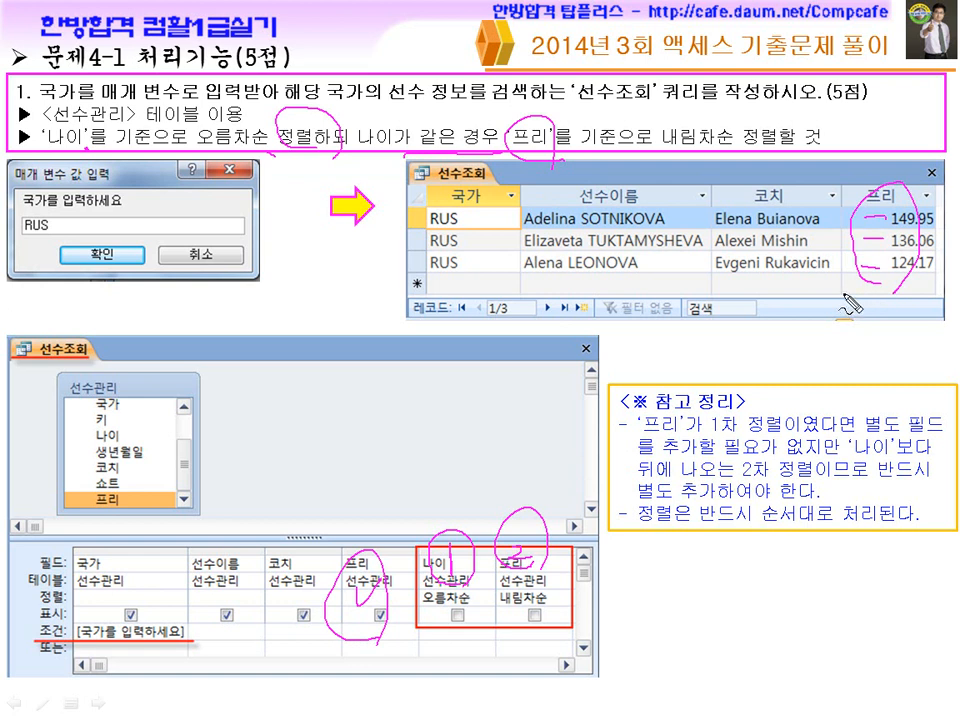
Step: Cross out the first 프리 column, underline the rule that sorting follows column order, and clear the ink
left_click_drag(438, 603, 482, 606)
left_click_drag(402, 572, 352, 626)
left_click_drag(352, 546, 404, 628)
left_click_drag(676, 531, 826, 532)
left_click_drag(392, 530, 462, 512)
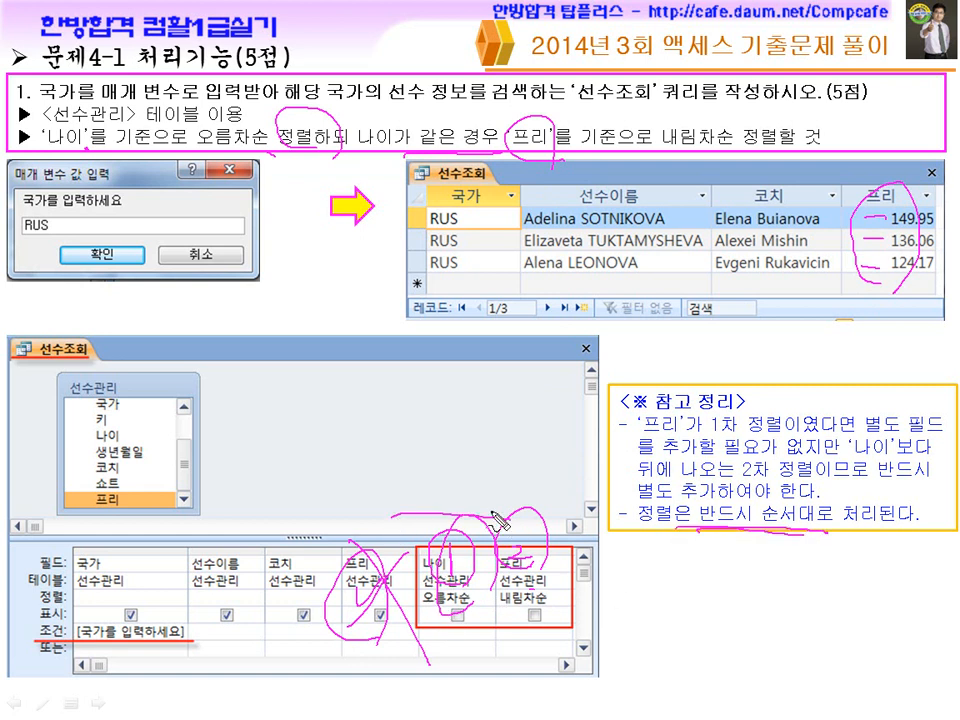
key("Escape")
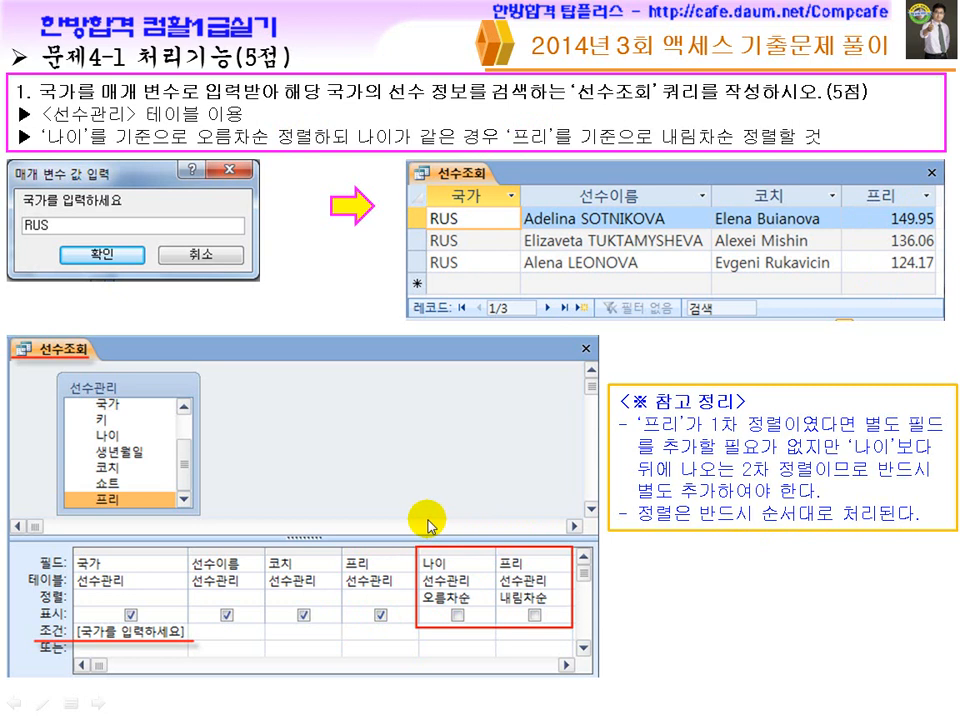
Step: Advance to the 문제4-2 slide, switch back to Access and the Hangul exam document, and go to question 2
left_click(430, 526)
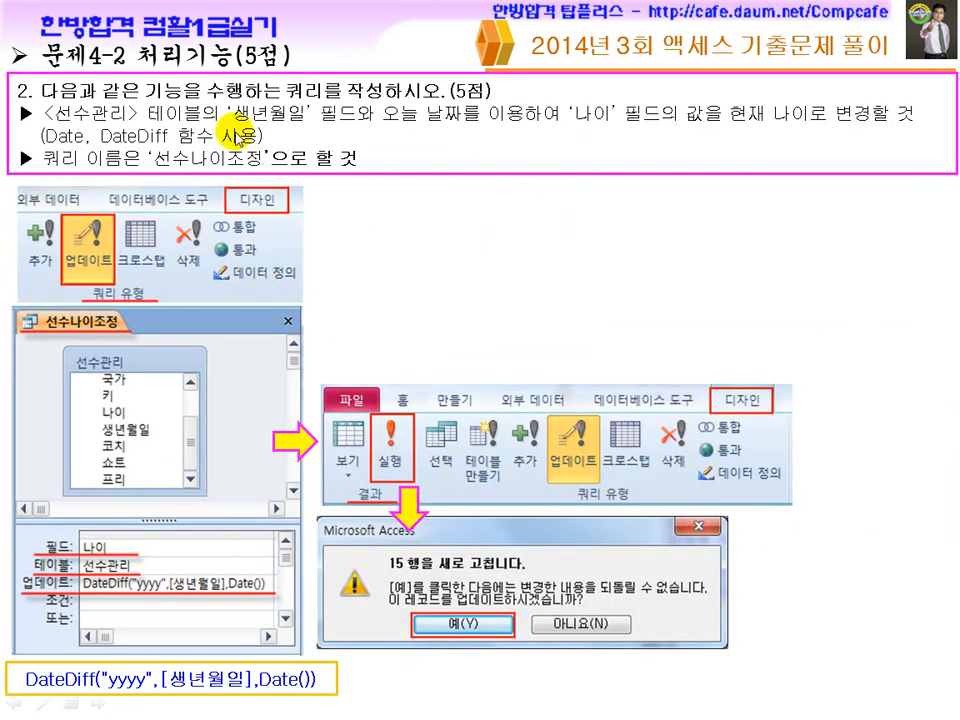
key("super")
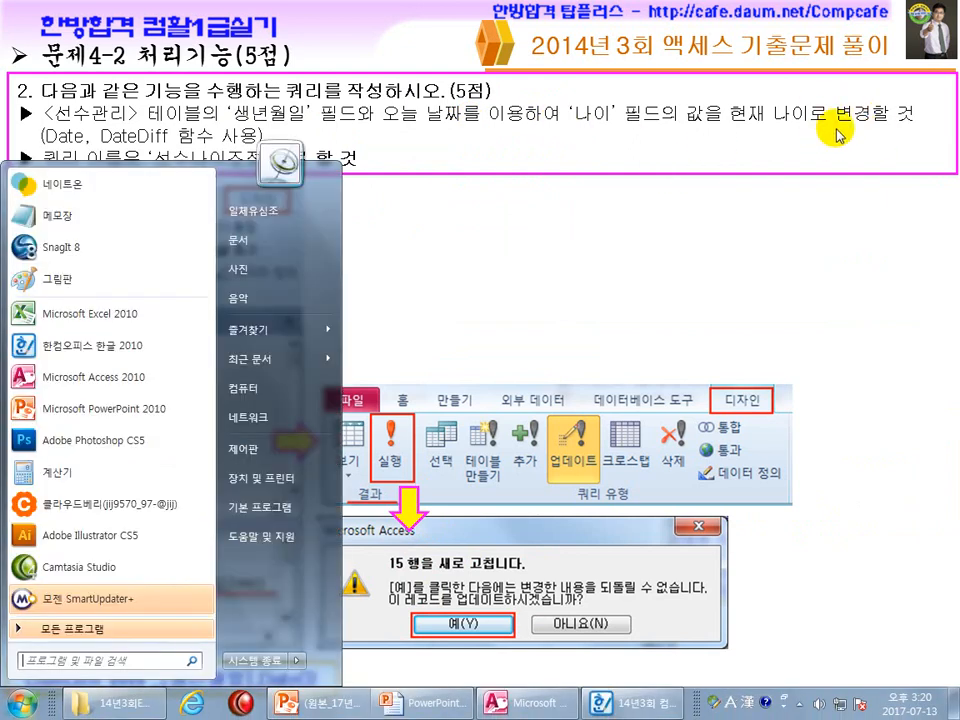
left_click(537, 705)
left_click(608, 703)
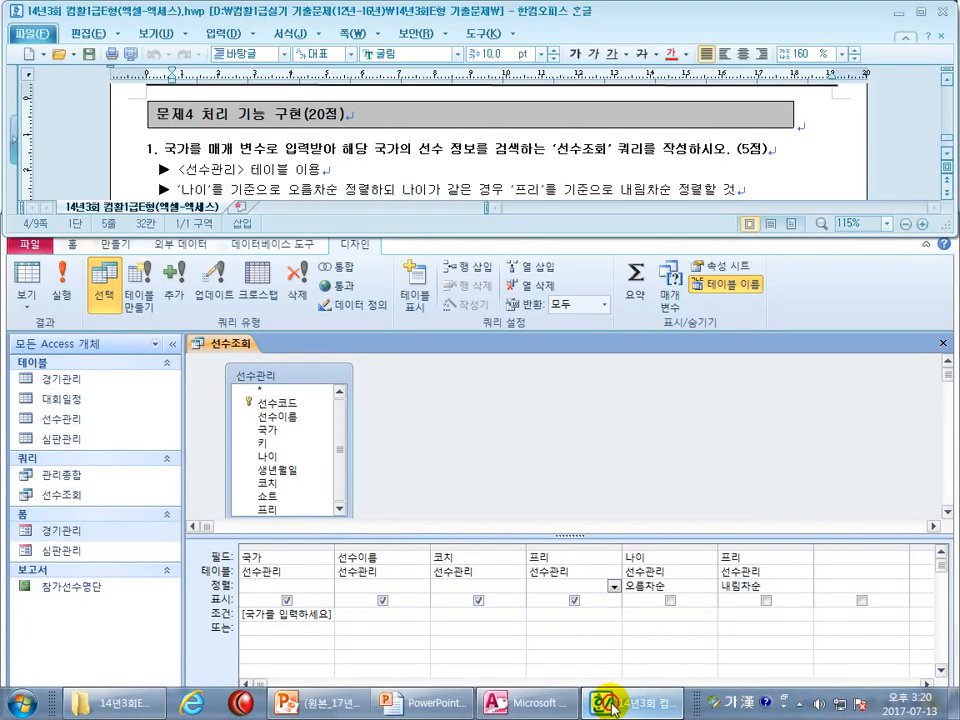
left_click(426, 191)
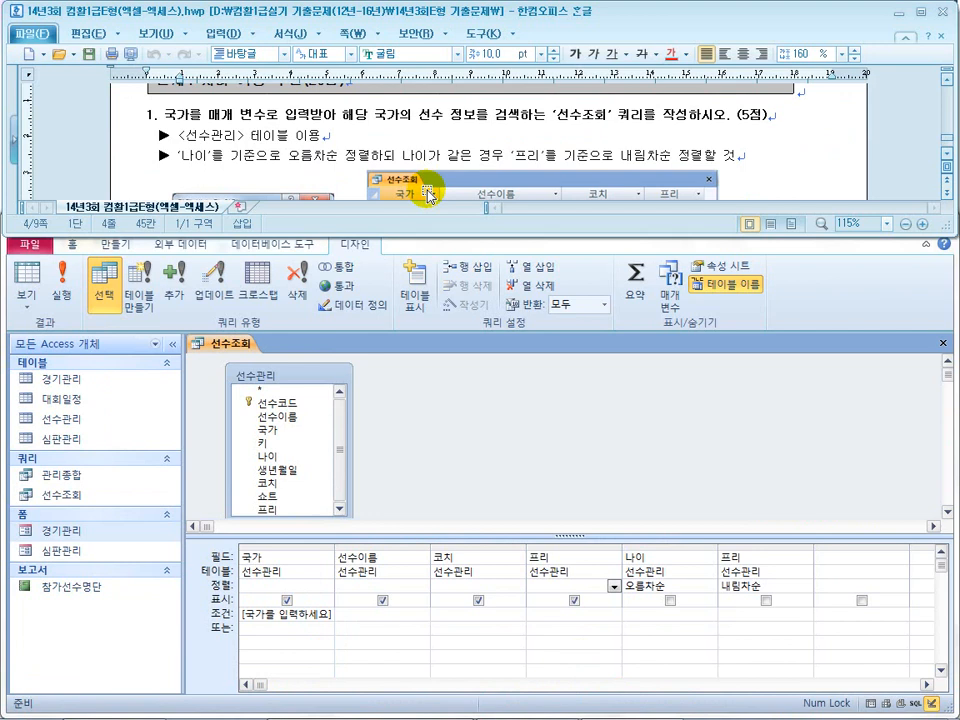
key("Down")
key("Down")
key("Down")
key("Down")
key("Down")
key("Down")
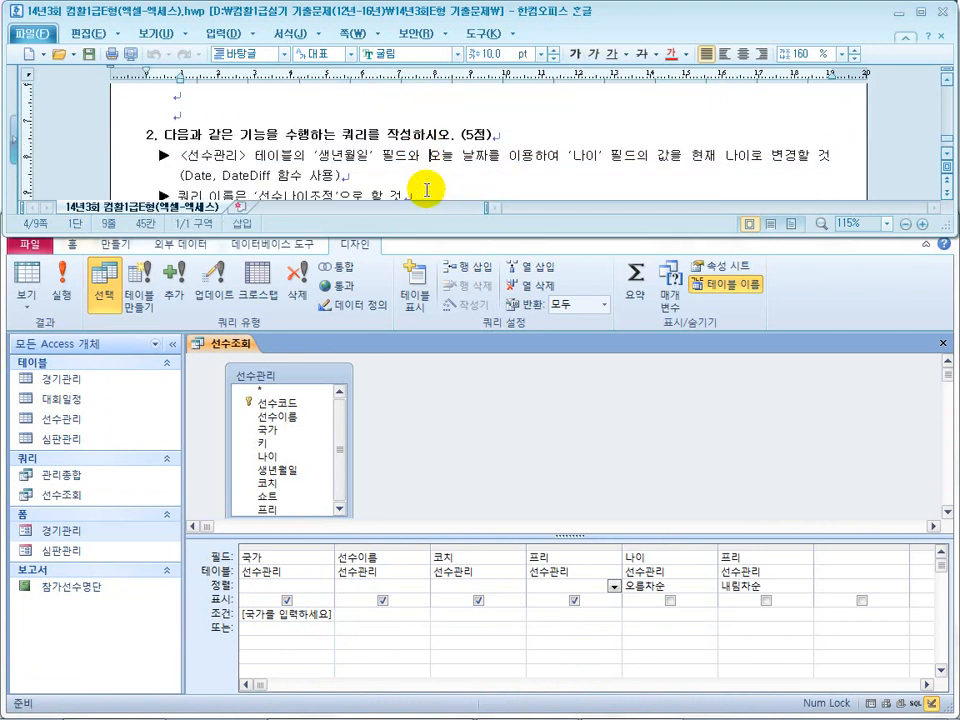
Step: Close the 선수조회 query and start a new query in design view based on the 선수관리 table
left_click(942, 343)
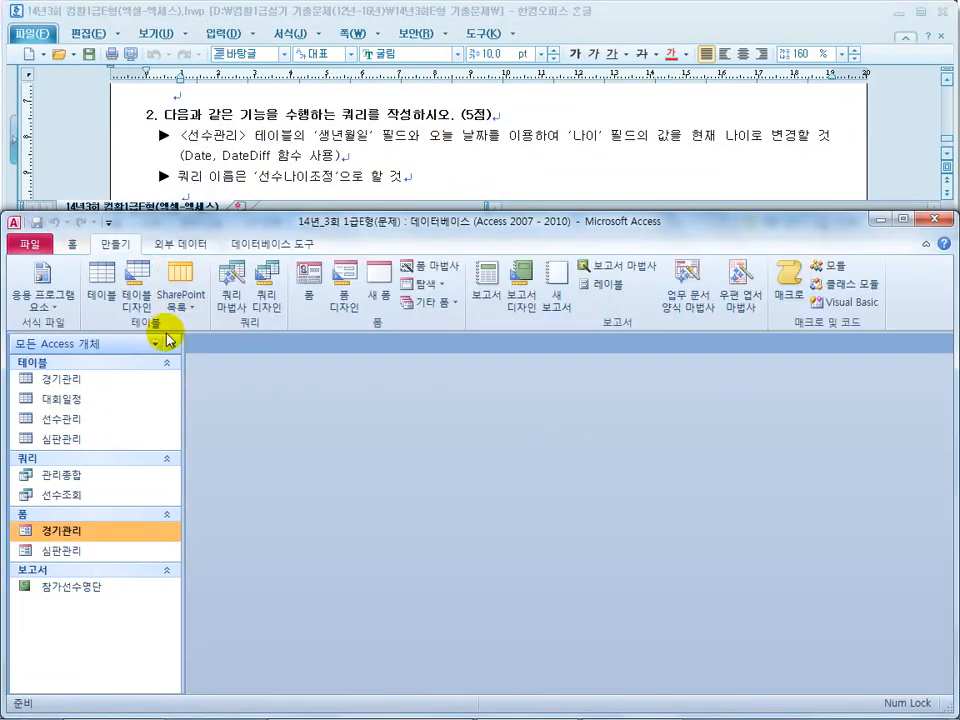
left_click(267, 302)
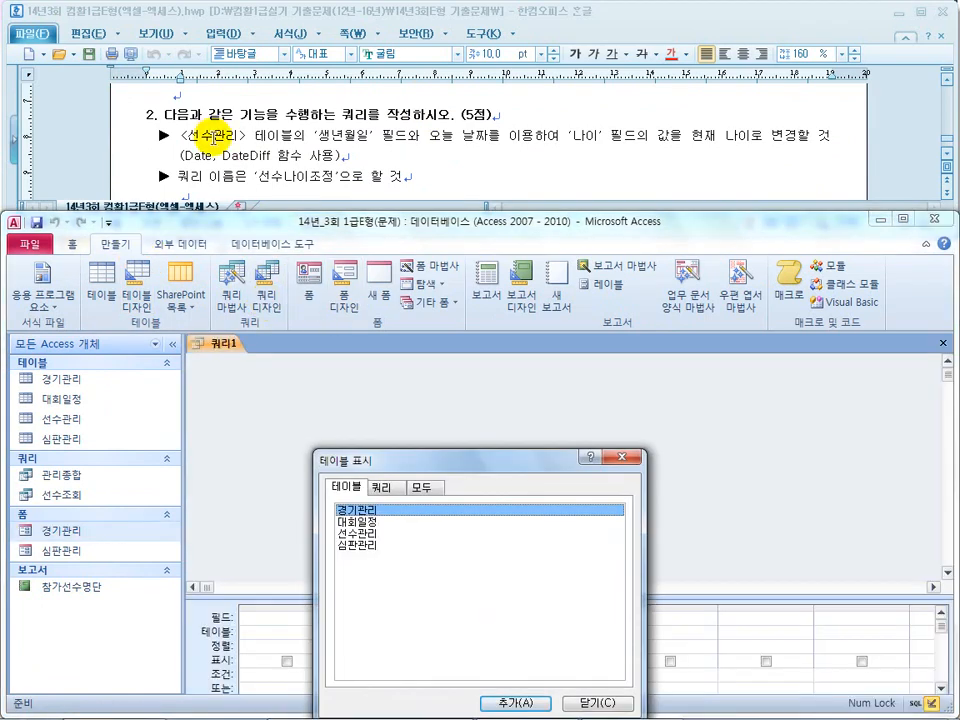
double_click(369, 538)
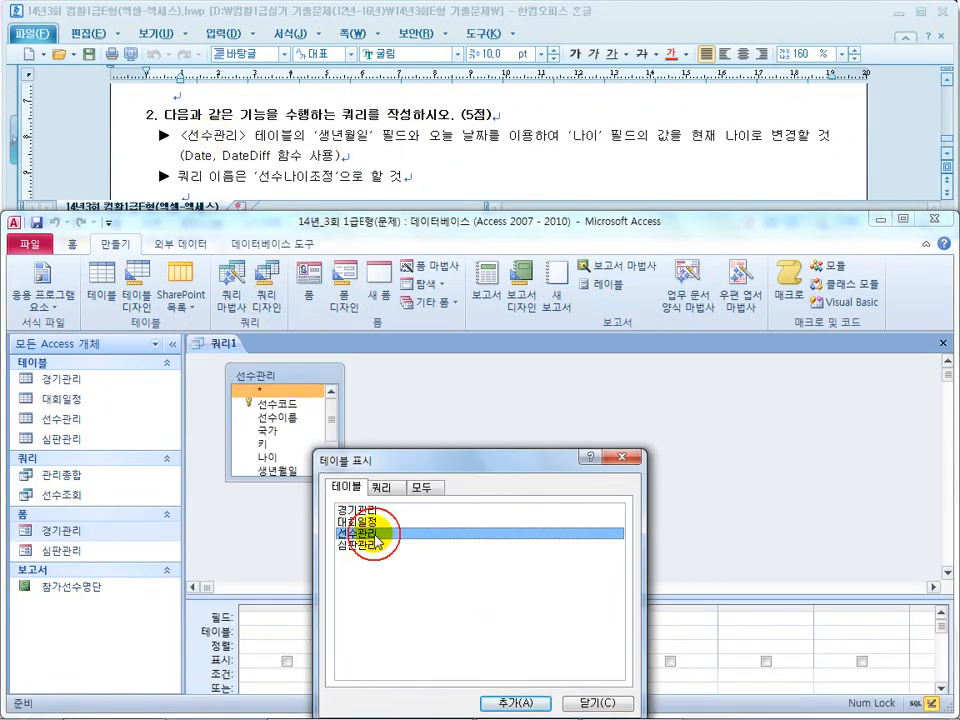
left_click(592, 704)
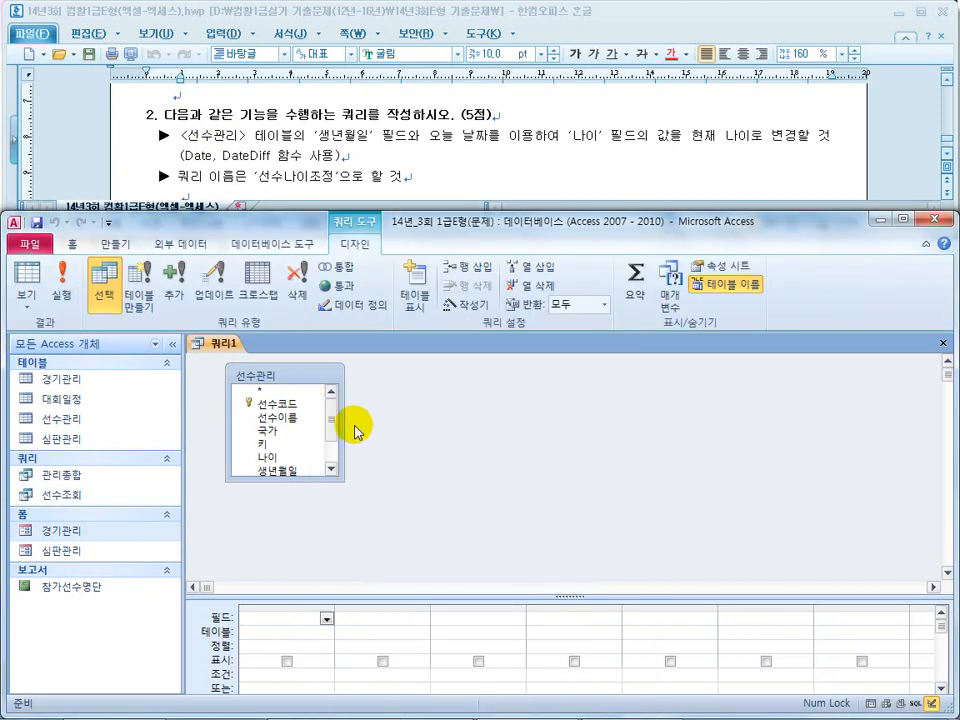
Step: Highlight 생년월일 in the exam requirement and locate that field in the 선수관리 table's field list
left_click_drag(381, 141, 332, 136)
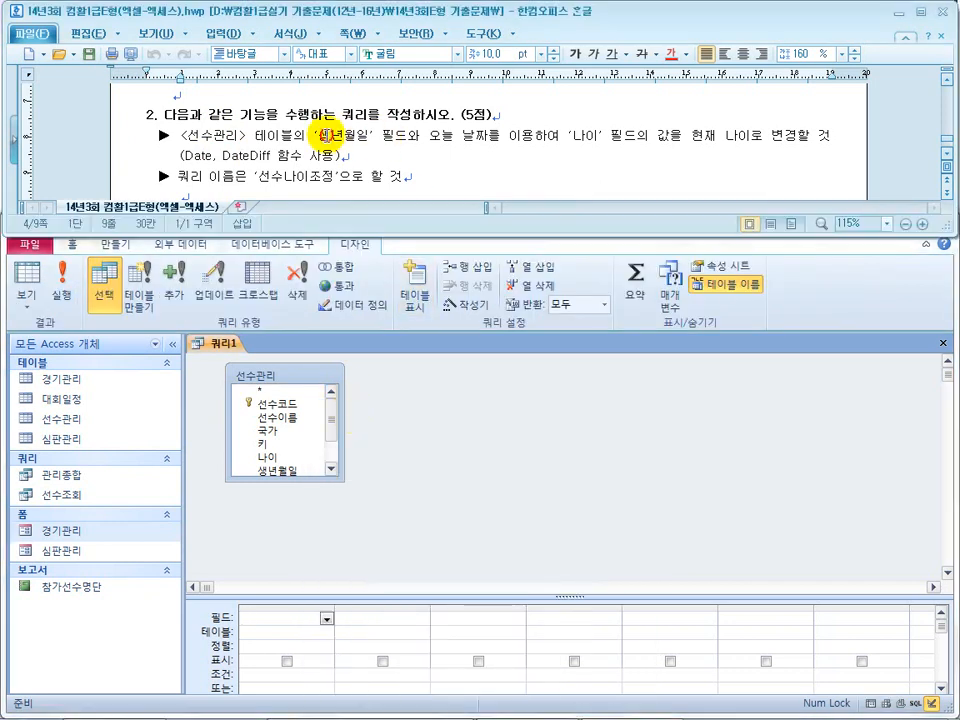
left_click(333, 435)
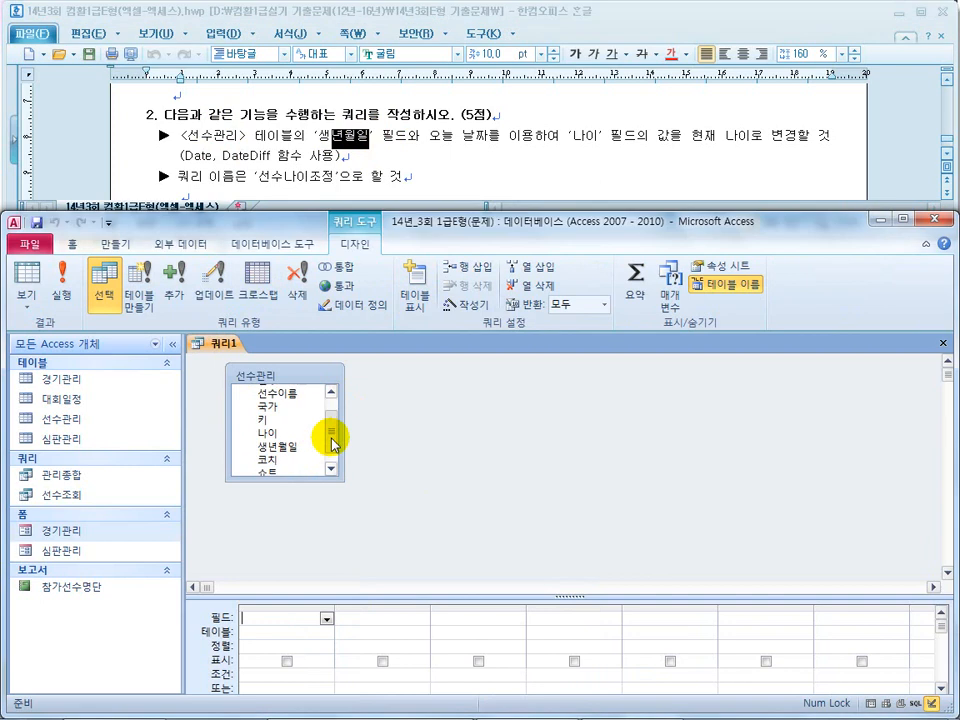
left_click(288, 452)
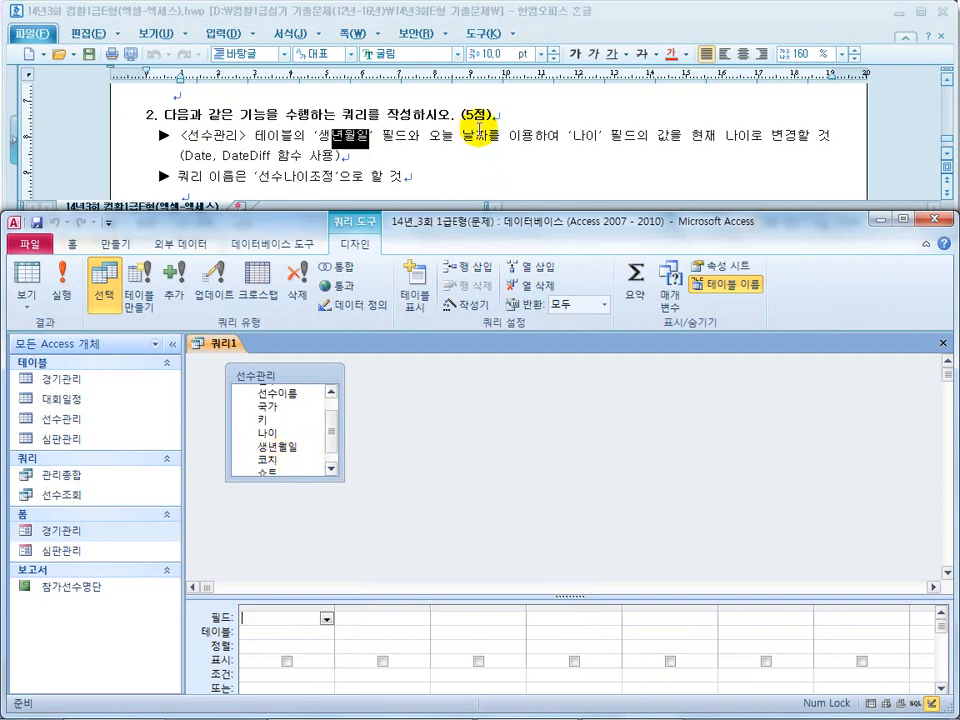
Step: Handwrite Date beside the field list, circle Date and 나이 in the requirement, and underline 생년월일 and 오늘
mouse_move(578, 455)
left_mouse_down()
mouse_move(621, 450)
mouse_move(620, 460)
mouse_move(646, 468)
left_mouse_up()
left_click_drag(196, 150, 201, 165)
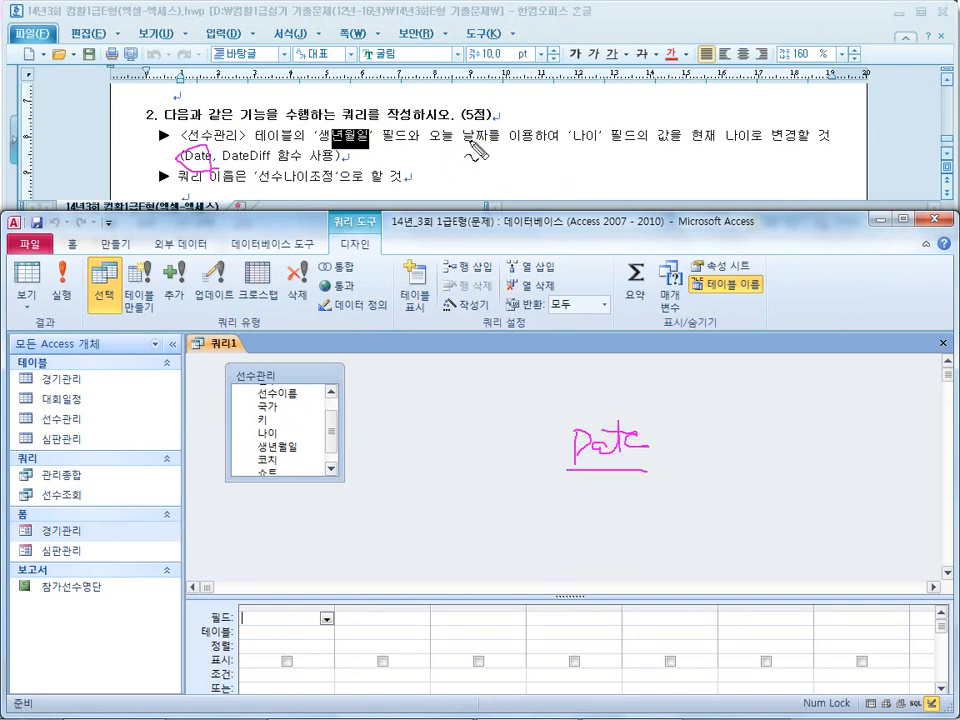
left_click_drag(340, 146, 508, 148)
left_click_drag(600, 124, 605, 157)
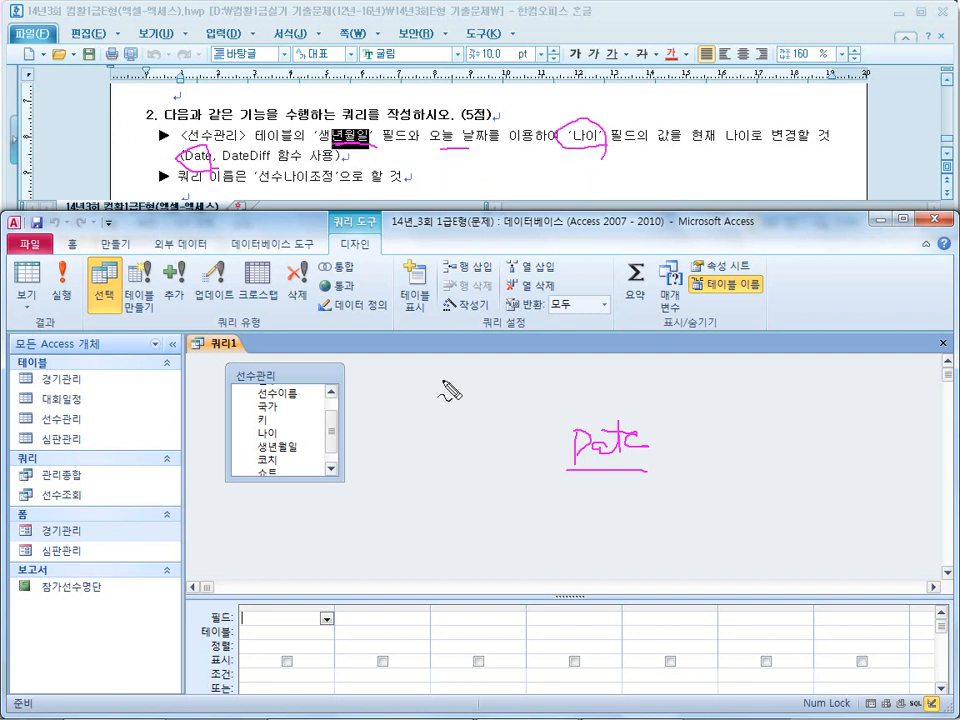
Step: Handwrite a sample birth year with 2017 below it beside the field list, and link the two years with a bracket
left_click_drag(424, 380, 437, 430)
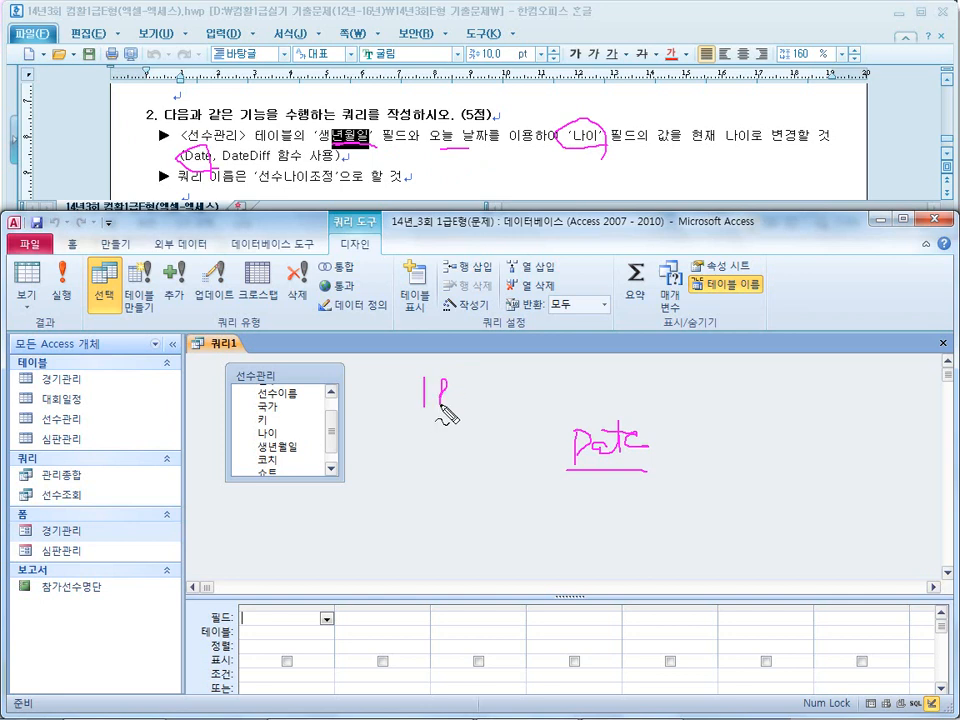
mouse_move(447, 382)
left_mouse_down()
mouse_move(462, 405)
mouse_move(505, 393)
mouse_move(514, 407)
mouse_move(548, 400)
left_mouse_up()
mouse_move(418, 445)
left_mouse_down()
mouse_move(456, 463)
mouse_move(450, 489)
mouse_move(537, 485)
left_mouse_up()
mouse_move(403, 390)
left_mouse_down()
mouse_move(386, 432)
mouse_move(402, 488)
left_mouse_up()
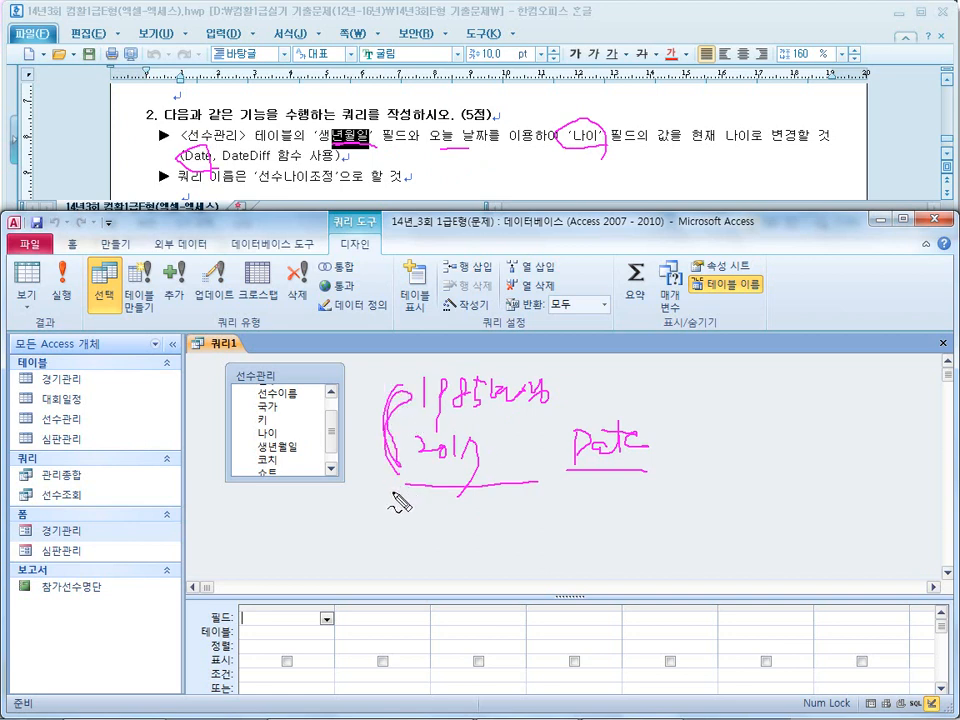
Step: Underline DateDiff and the sample birth year, and write out a full sample birth date with 2017-1-1 below it
left_click_drag(222, 163, 270, 162)
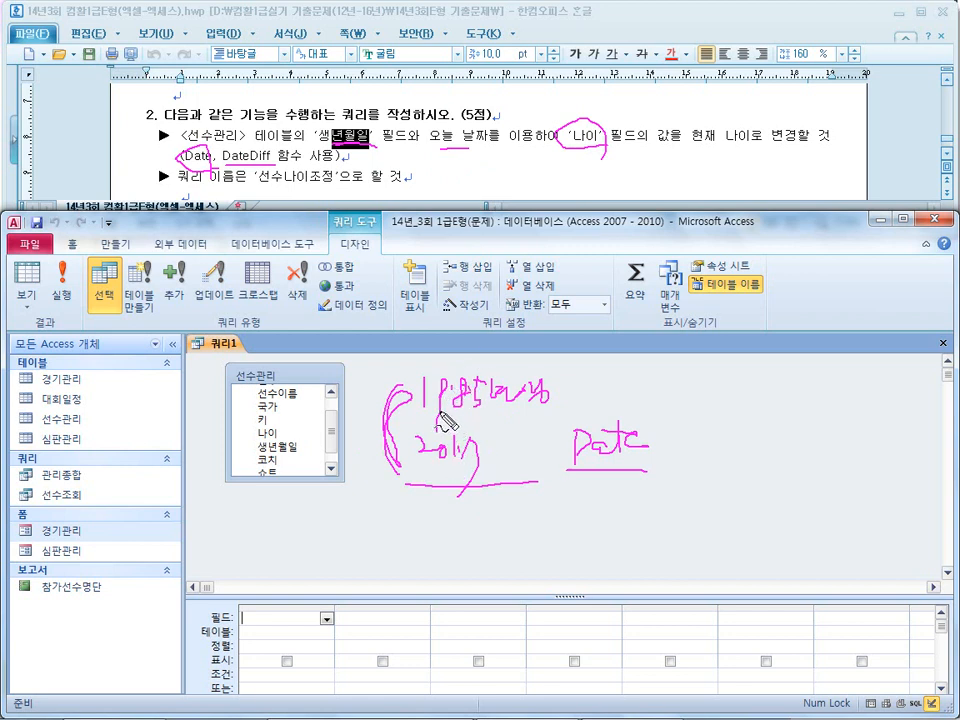
left_click_drag(416, 418, 480, 419)
mouse_move(600, 395)
left_mouse_down()
mouse_move(699, 381)
mouse_move(809, 417)
mouse_move(830, 398)
left_mouse_up()
mouse_move(660, 455)
left_mouse_down()
mouse_move(712, 462)
mouse_move(726, 478)
mouse_move(776, 454)
mouse_move(790, 458)
mouse_move(803, 498)
left_mouse_up()
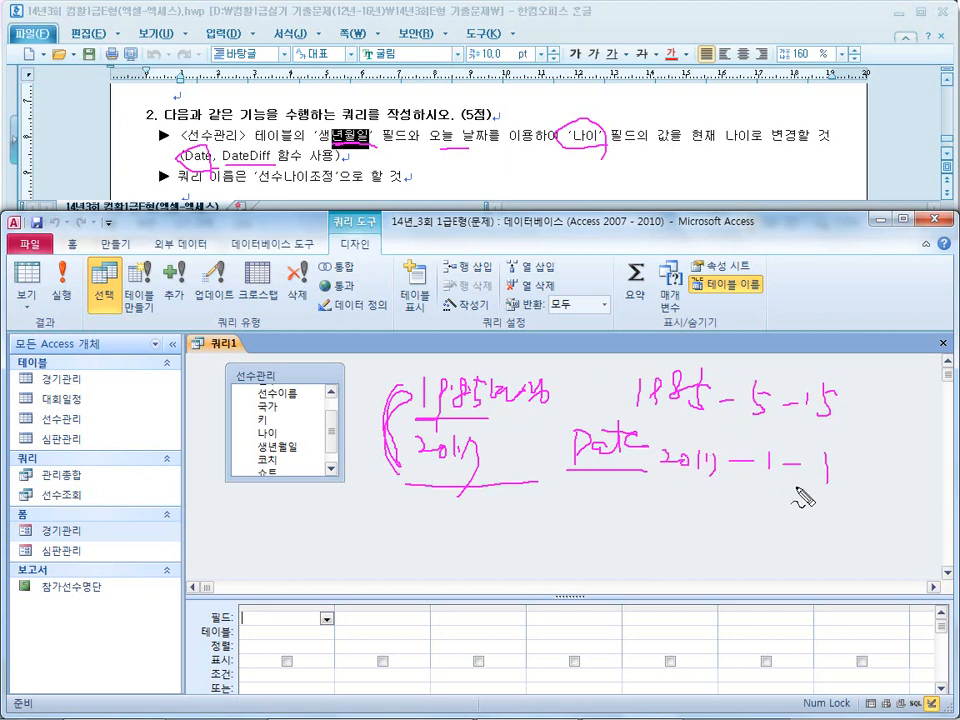
Step: Cross out the months and days of both sample dates, circle the two years, and clear the ink
left_click_drag(852, 368, 818, 421)
left_click_drag(786, 383, 731, 422)
left_click_drag(856, 446, 808, 493)
mouse_move(773, 438)
left_mouse_down()
mouse_move(738, 470)
mouse_move(655, 360)
mouse_move(705, 490)
left_mouse_up()
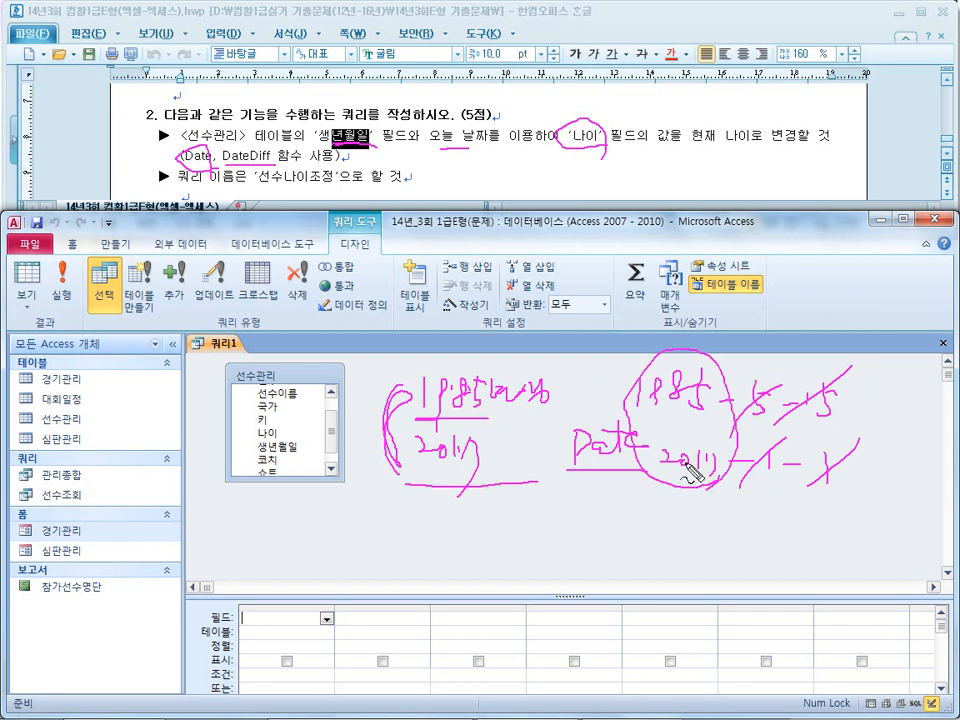
key("Escape")
Step: Switch to the 문제4-2 slide show and mark DateDiff and the bracketed [생년월일] in the formula, adding two sample years above it
key("super")
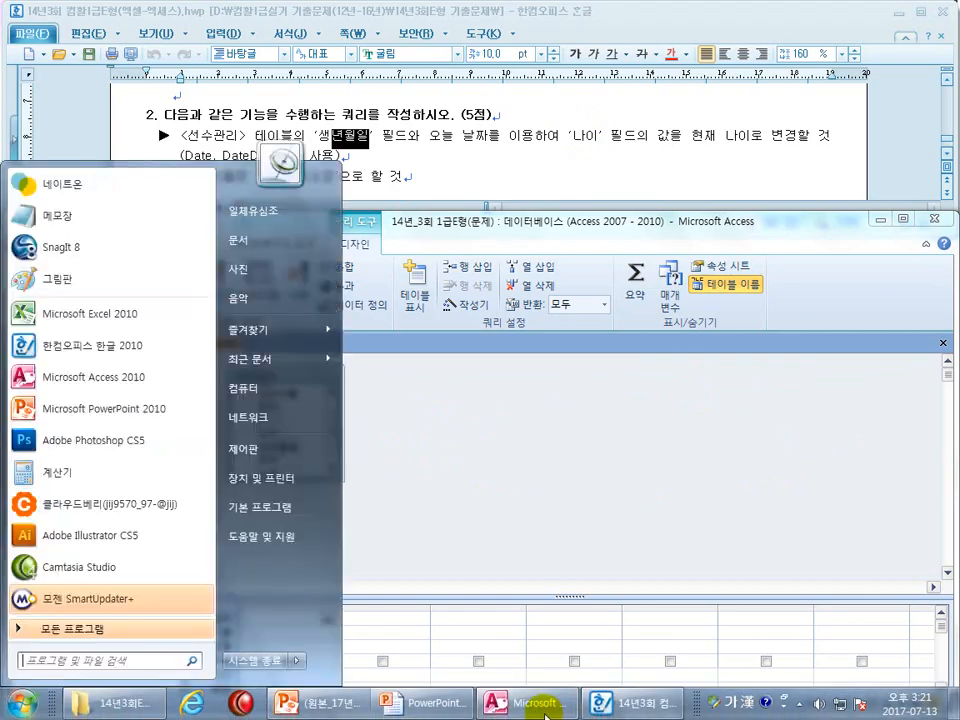
left_click(437, 703)
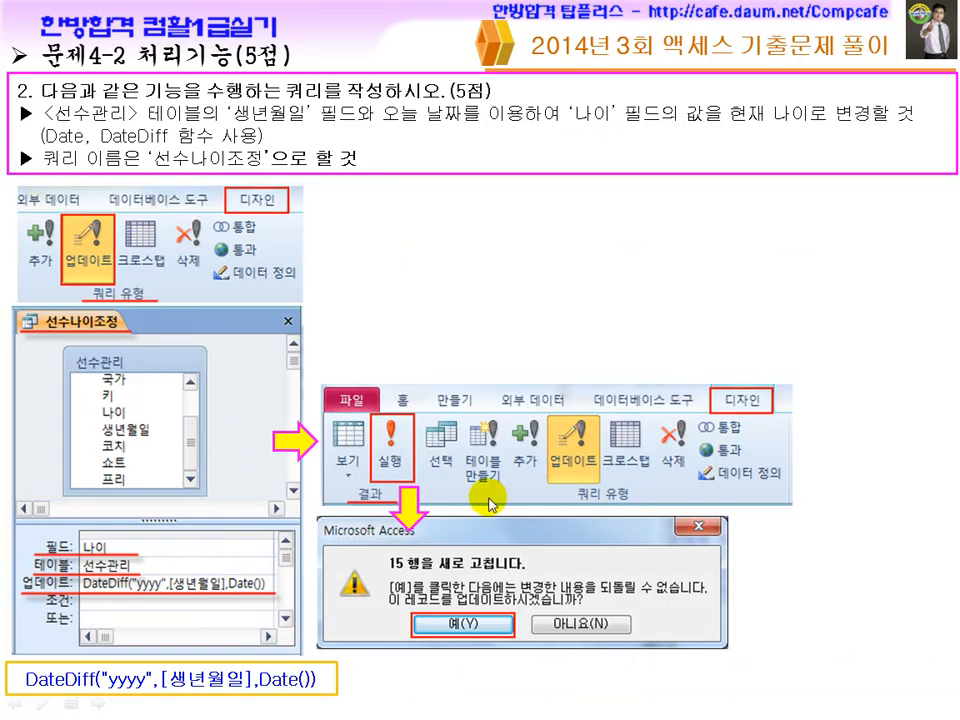
left_click_drag(24, 692, 76, 694)
mouse_move(205, 690)
left_mouse_down()
mouse_move(186, 668)
mouse_move(221, 702)
left_mouse_up()
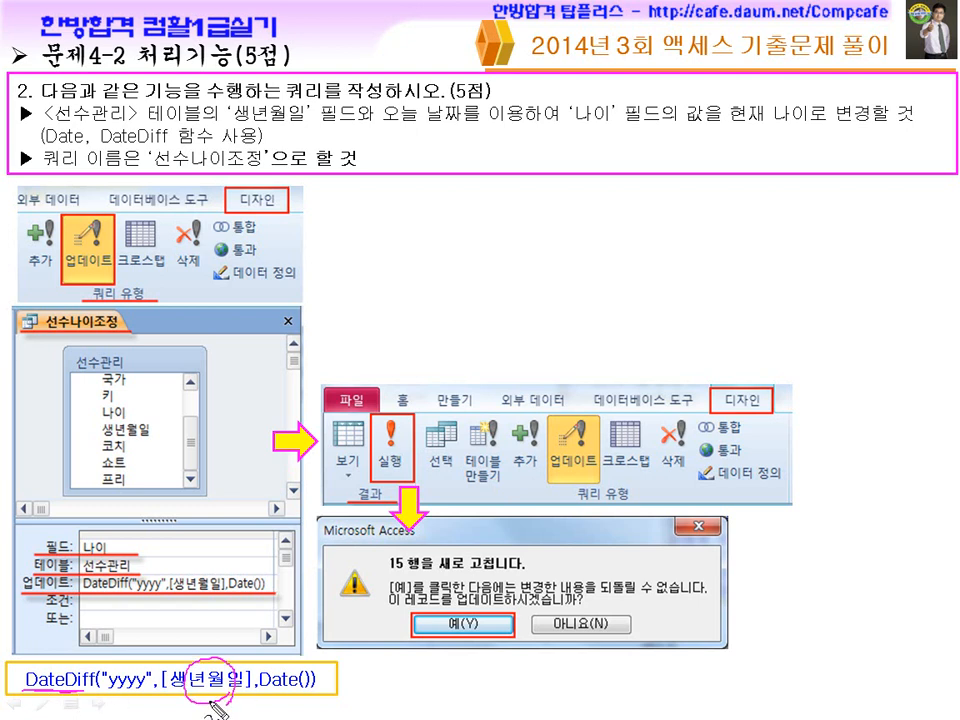
mouse_move(187, 617)
left_mouse_down()
mouse_move(234, 617)
mouse_move(259, 641)
left_mouse_up()
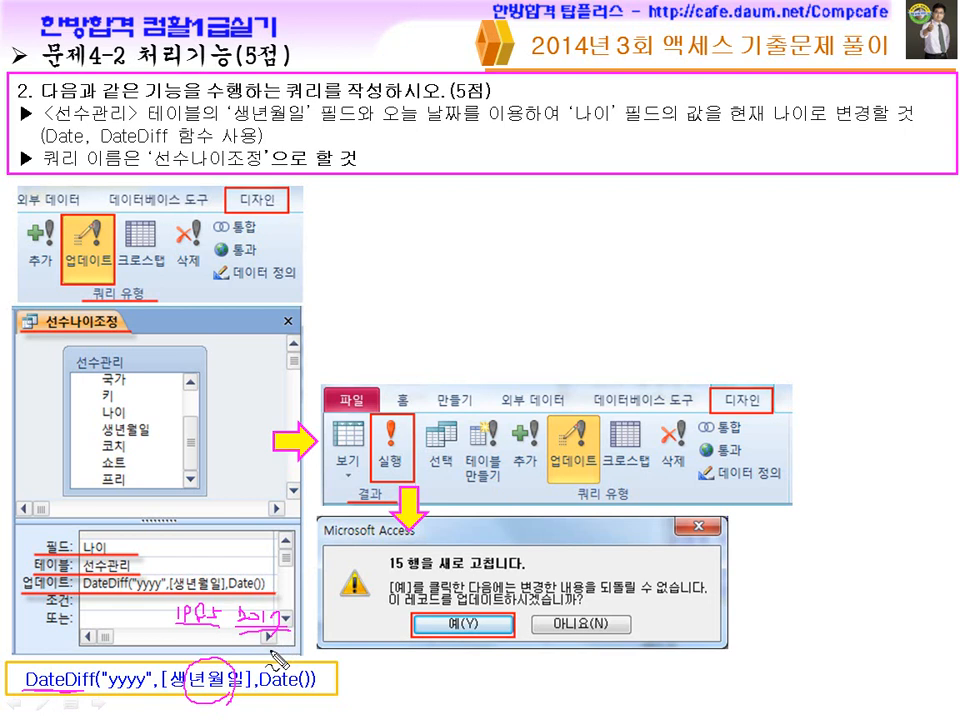
left_click_drag(160, 667, 257, 693)
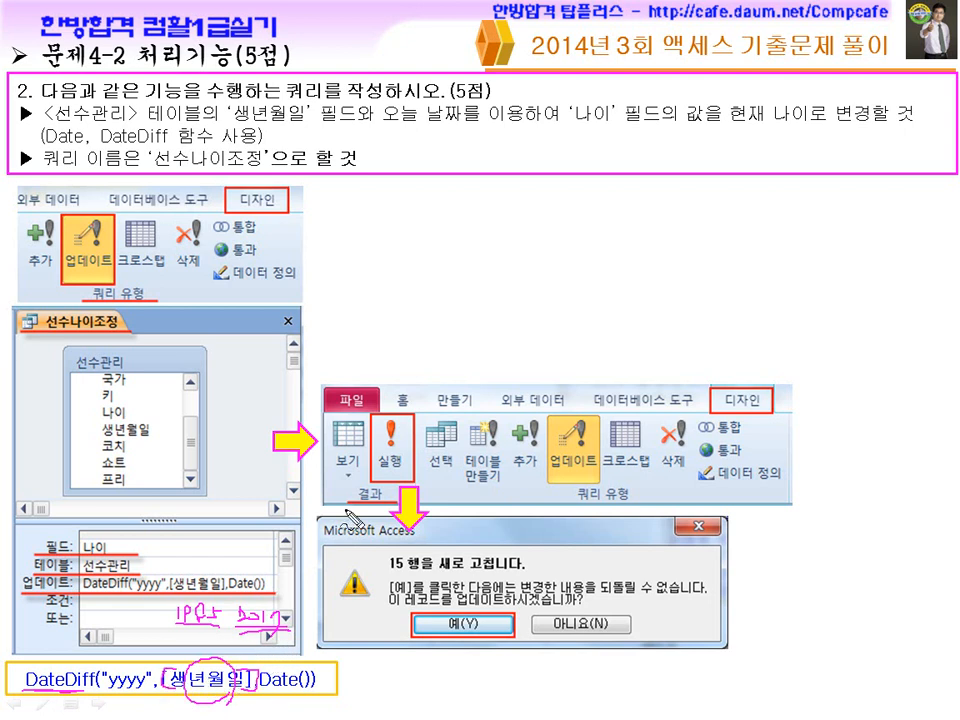
Step: Handwrite 업데이트, 유효성 and 조건부 with square brackets beside each, circle the list and another bracket pair, and clear the ink
mouse_move(481, 209)
left_mouse_down()
mouse_move(548, 234)
mouse_move(639, 221)
mouse_move(699, 244)
left_mouse_up()
mouse_move(474, 264)
left_mouse_down()
mouse_move(508, 262)
mouse_move(492, 300)
left_mouse_up()
mouse_move(510, 258)
left_mouse_down()
mouse_move(517, 287)
mouse_move(556, 288)
left_mouse_up()
mouse_move(642, 276)
left_mouse_down()
mouse_move(646, 303)
mouse_move(668, 310)
left_mouse_up()
left_click_drag(484, 330, 568, 350)
mouse_move(640, 328)
left_mouse_down()
mouse_move(632, 362)
mouse_move(690, 360)
left_mouse_up()
mouse_move(590, 176)
left_mouse_down()
mouse_move(500, 355)
mouse_move(600, 178)
left_mouse_up()
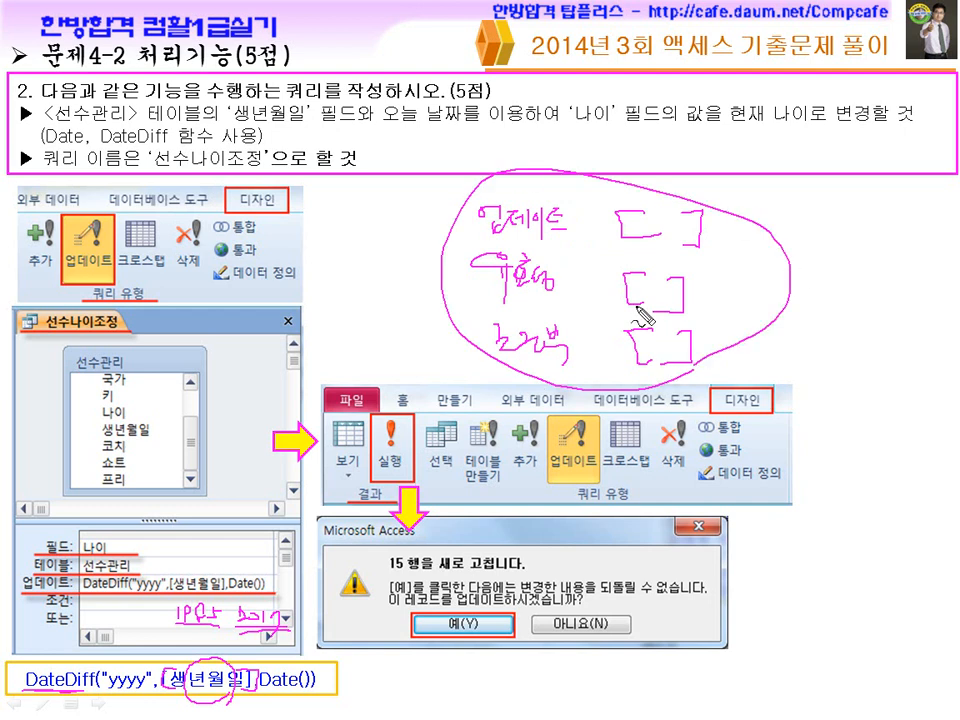
mouse_move(846, 283)
left_mouse_down()
mouse_move(843, 312)
mouse_move(878, 311)
mouse_move(868, 338)
left_mouse_up()
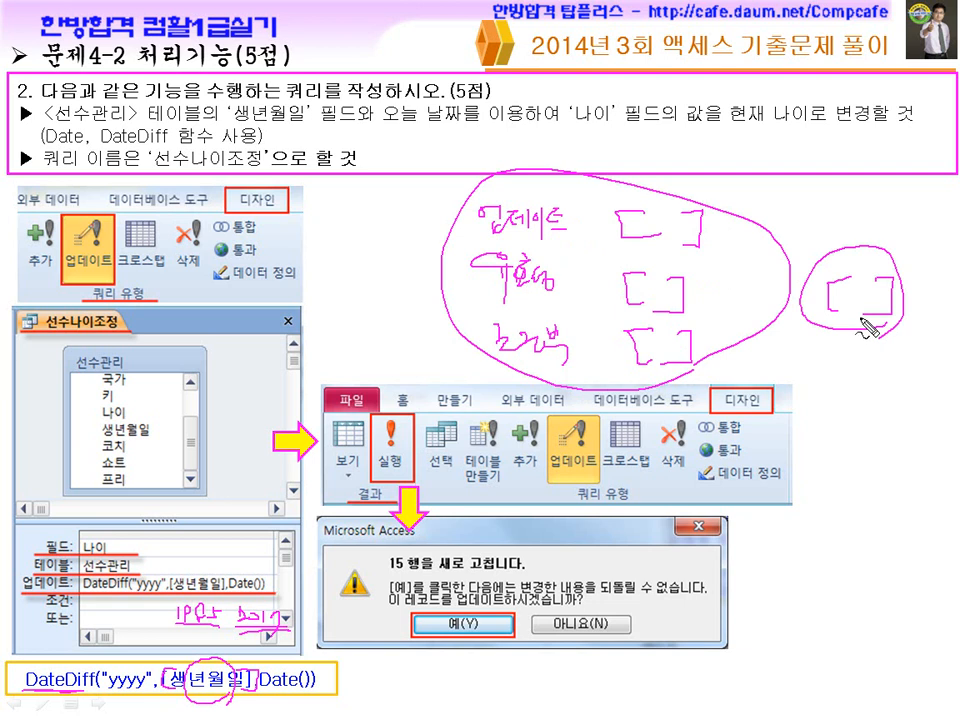
key("Escape")
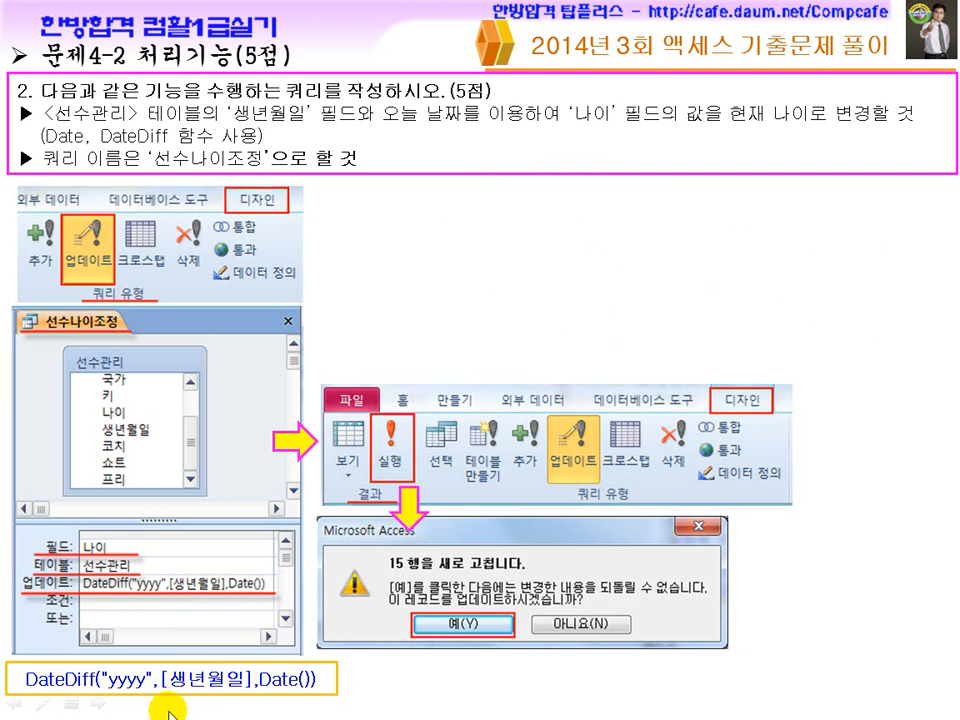
Step: Underline and circle the "yyyy" argument in the slide's DateDiff formula, and clear the ink
key("ctrl+p")
left_click_drag(104, 697, 143, 698)
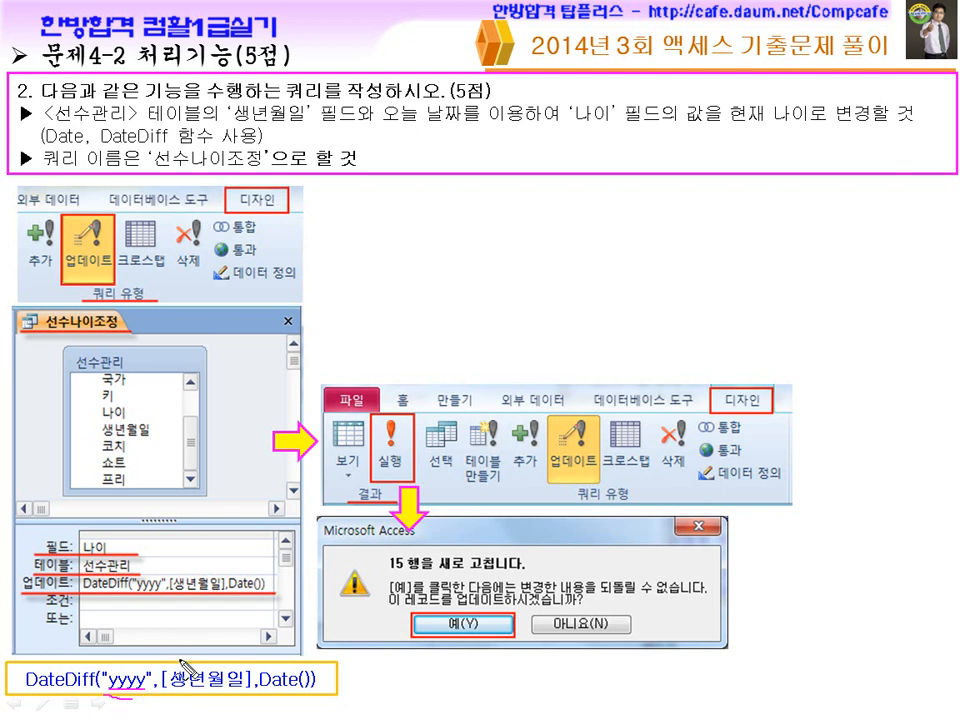
mouse_move(123, 700)
left_mouse_down()
mouse_move(115, 664)
mouse_move(141, 703)
left_mouse_up()
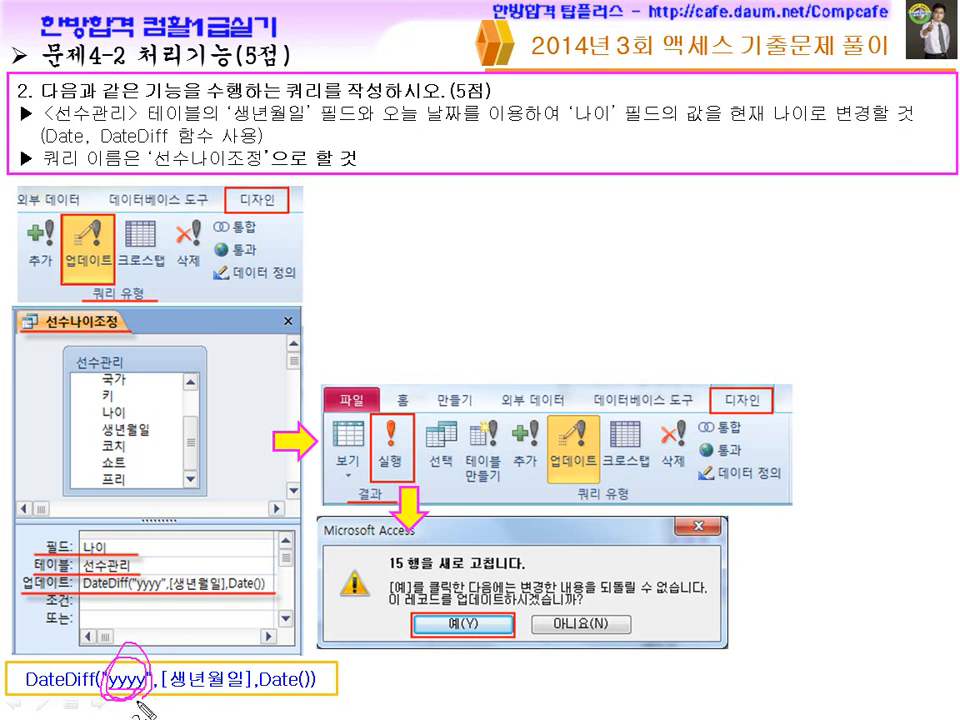
key("Escape")
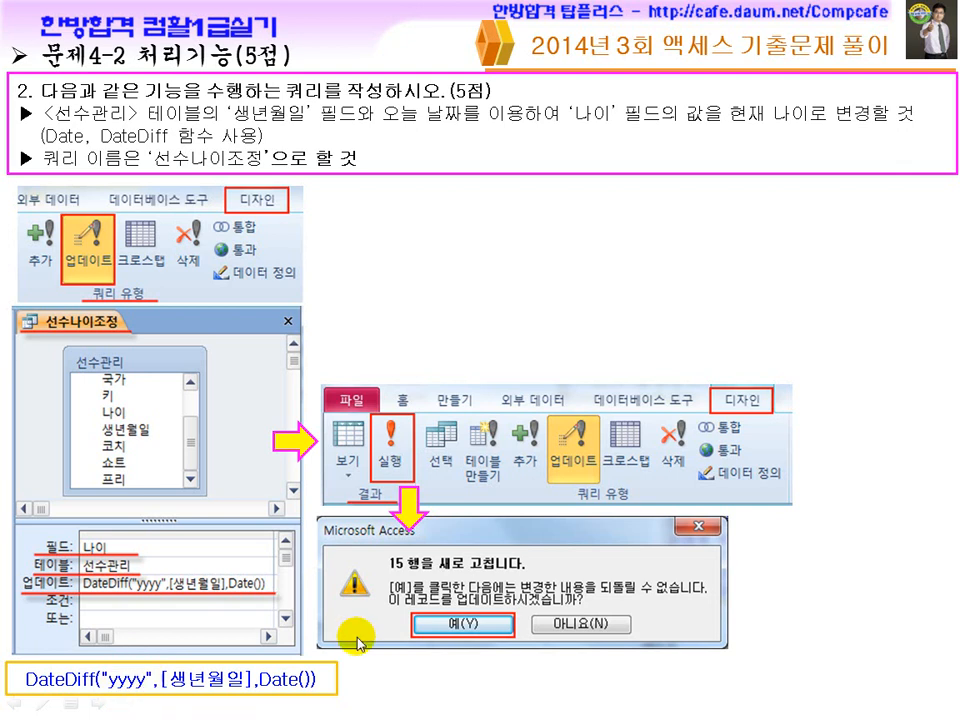
Step: Reveal the 주의사항 and 참고 정리 notes, and mark the pictured field list and the 나이 entry in its design grid
left_click(381, 688)
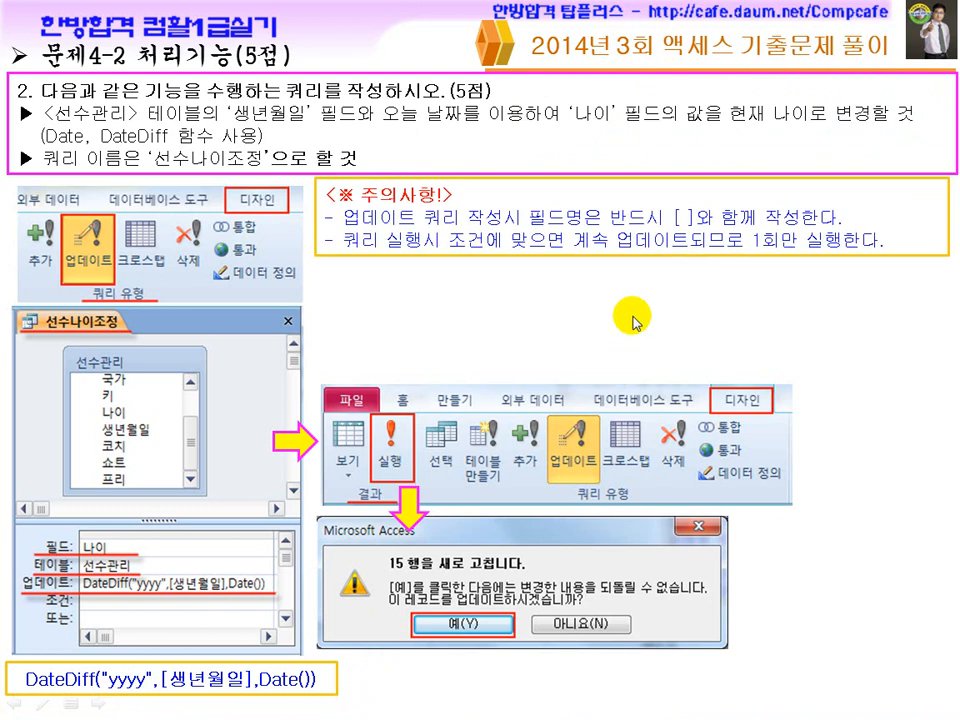
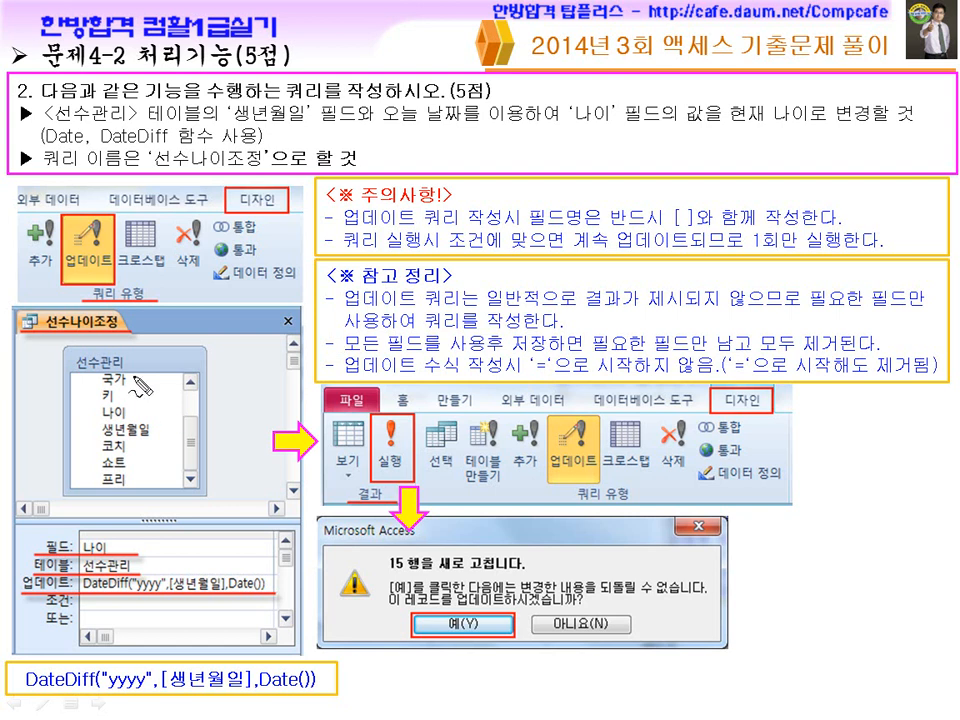
left_click_drag(132, 366, 150, 454)
left_click_drag(97, 372, 118, 488)
left_click_drag(114, 537, 135, 529)
left_click_drag(98, 421, 150, 432)
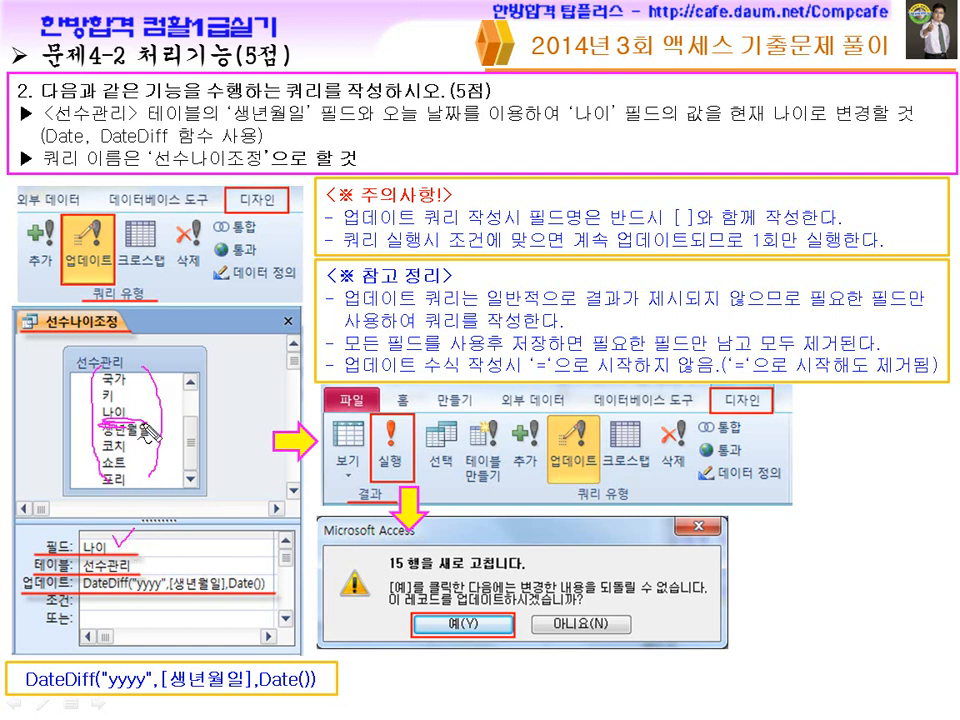
Step: Underline the 참고 정리 note that update queries show no result and should use only the required fields
left_click_drag(586, 303, 767, 303)
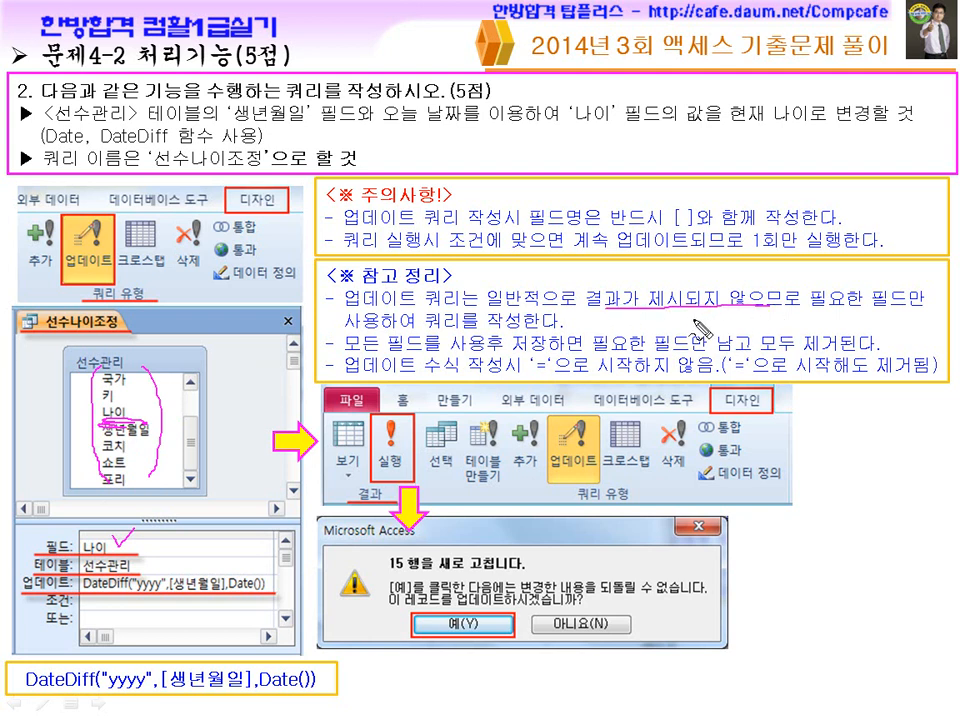
left_click_drag(828, 316, 928, 319)
left_click_drag(440, 330, 498, 332)
Step: Mark the notes on unneeded fields being removed and on '=' in update expressions, draw lines from field list to grid, and clear the ink
left_click_drag(371, 356, 524, 355)
left_click_drag(150, 440, 152, 526)
left_click_drag(190, 458, 190, 533)
left_click_drag(213, 440, 213, 536)
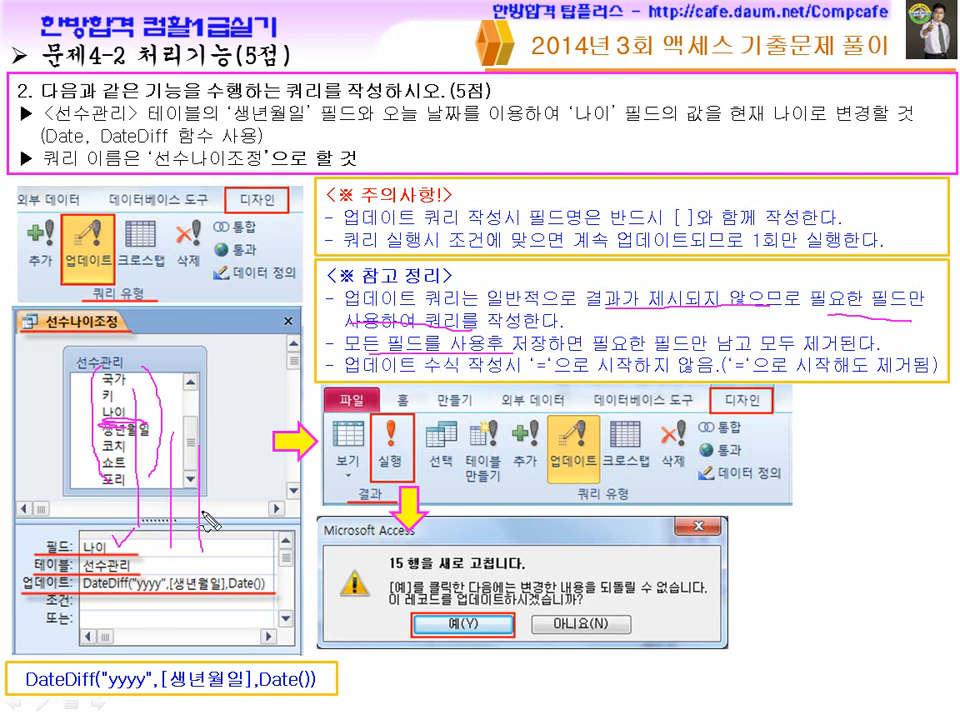
left_click_drag(618, 354, 752, 350)
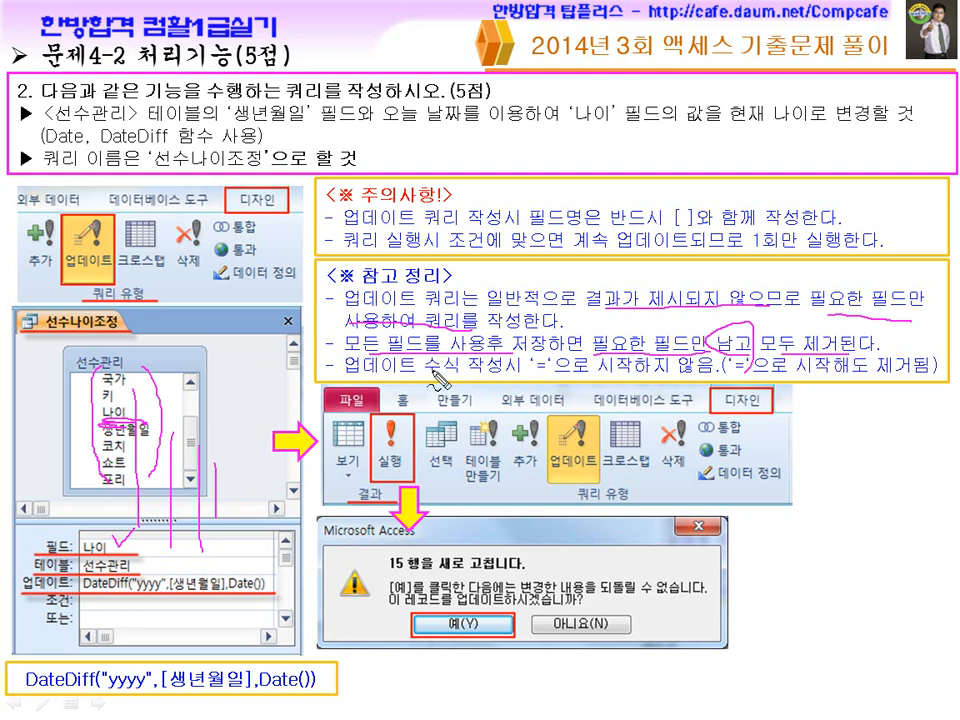
mouse_move(345, 380)
left_mouse_down()
mouse_move(530, 380)
mouse_move(545, 395)
mouse_move(698, 370)
left_mouse_up()
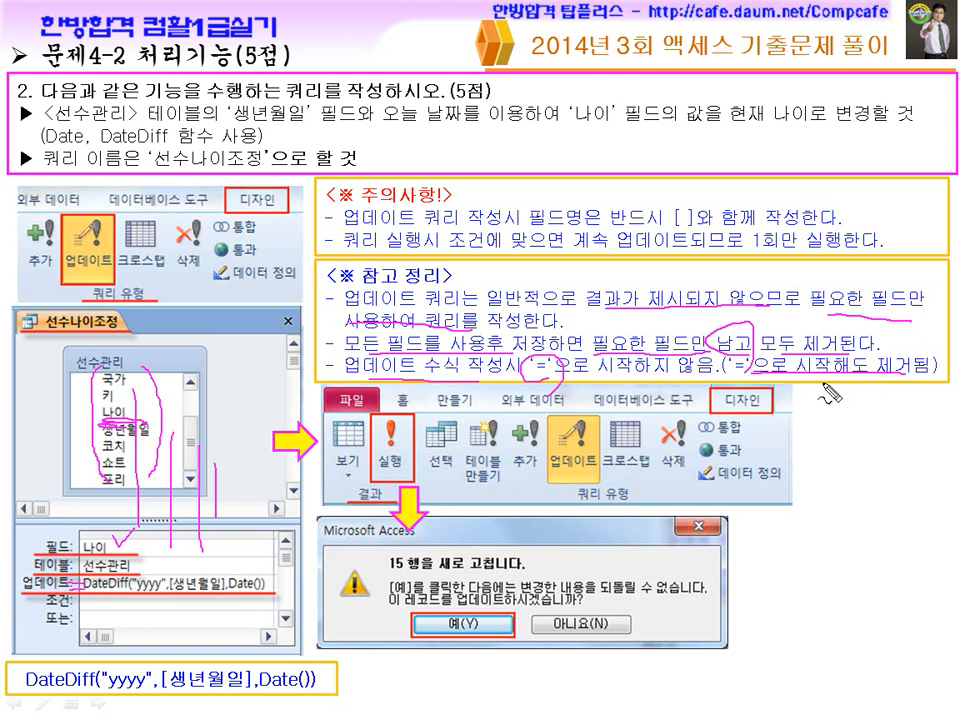
key("e")
Step: Reveal the final 참고 정리 note, underline its advice to copy the table before running the query, and circle 선수관리 in the picture
key("space")
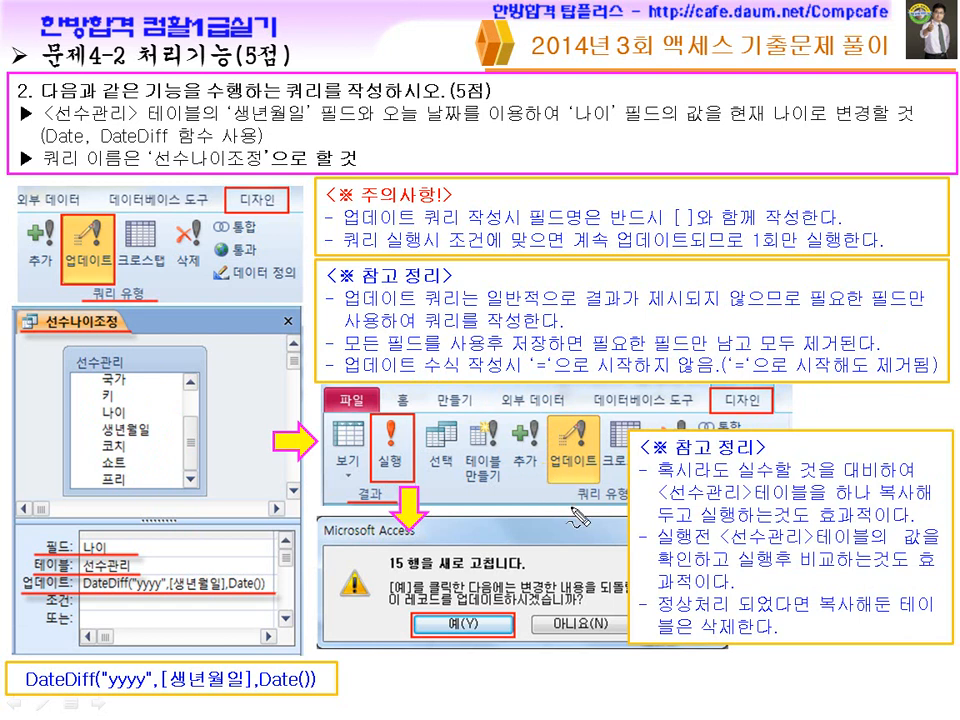
left_click_drag(676, 482, 781, 492)
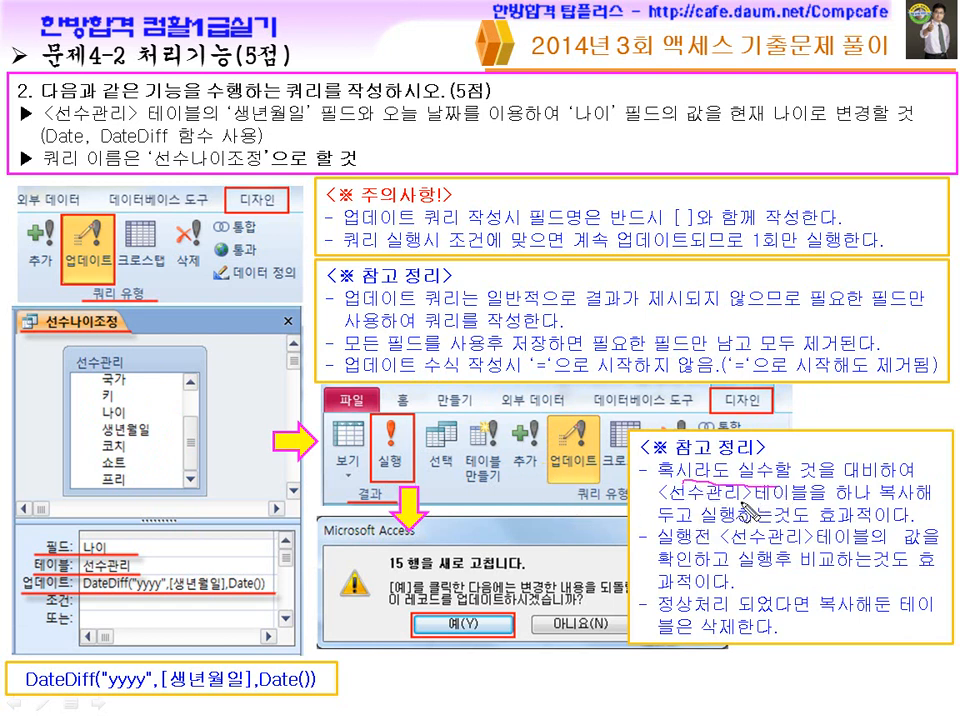
left_click_drag(843, 479, 902, 478)
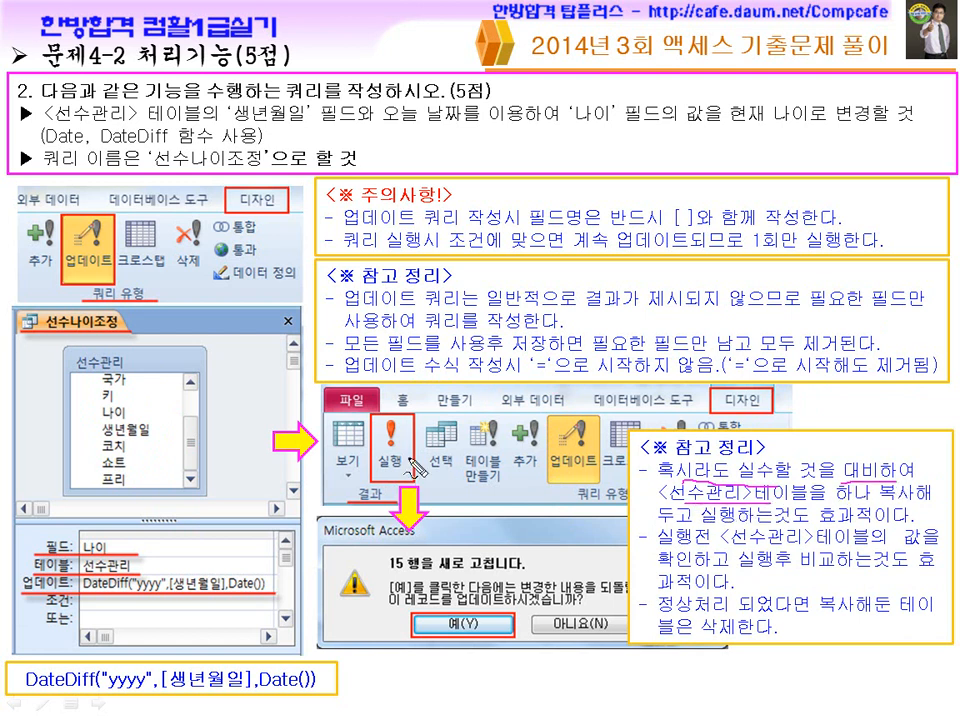
left_click_drag(124, 374, 136, 364)
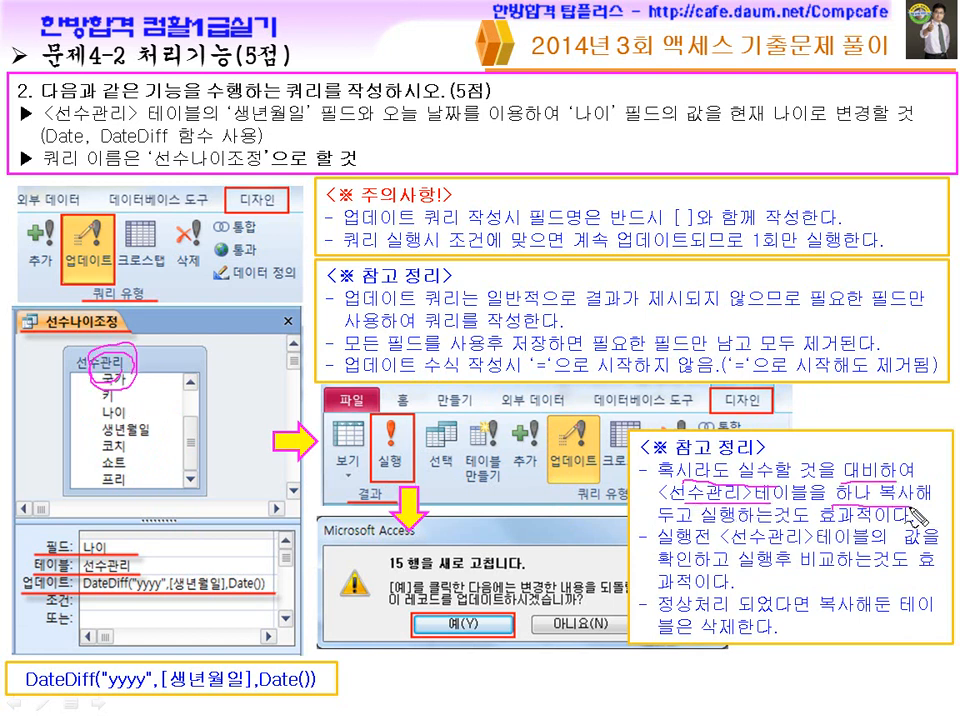
left_click_drag(693, 521, 795, 521)
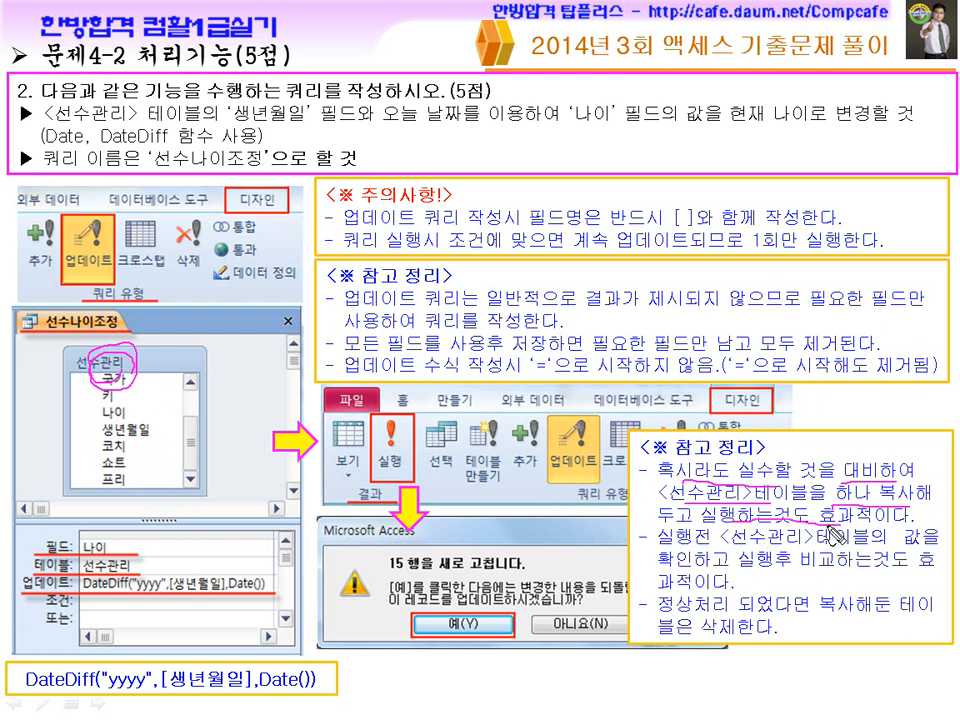
Step: Mark the advice on comparing 선수관리 values before and after execution, and circle 복사해둔 in the advice on deleting the copied table
left_click_drag(712, 548, 815, 548)
mouse_move(684, 478)
left_mouse_down()
mouse_move(700, 520)
mouse_move(752, 592)
left_mouse_up()
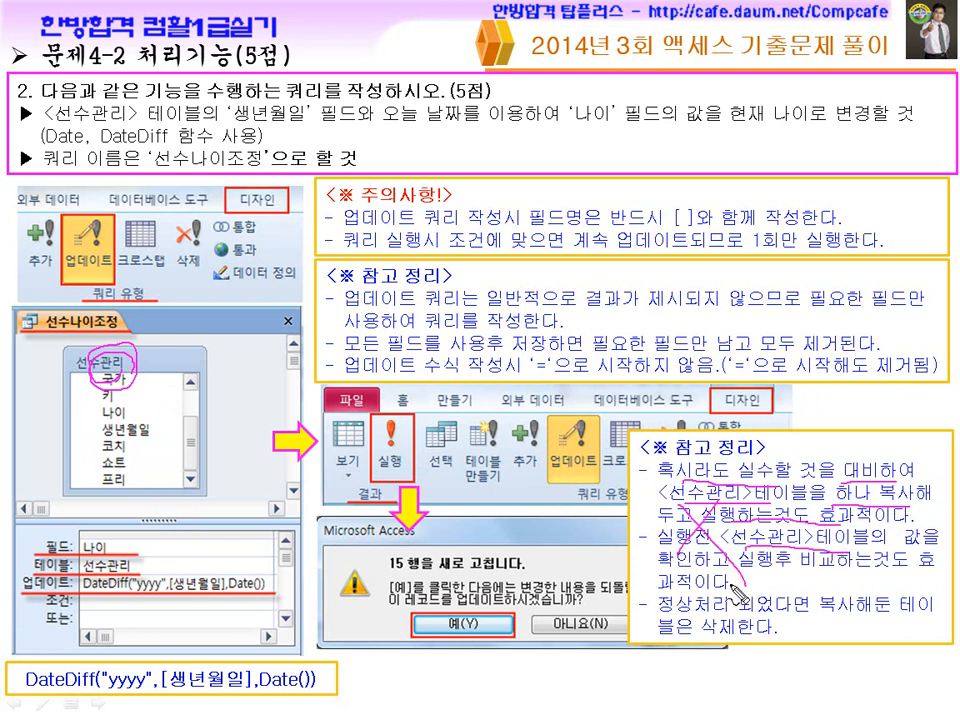
left_click_drag(850, 620, 862, 624)
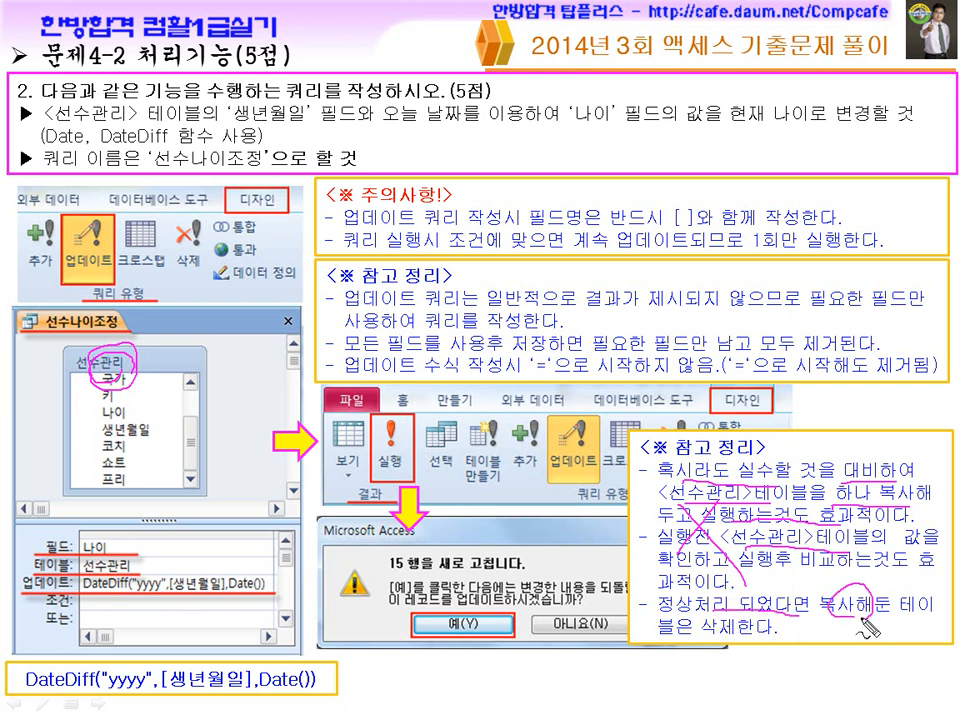
Step: Clear the ink from the slide and reveal the 참고정리 note on the interval codes yyyy, q, m and d
right_click(849, 599)
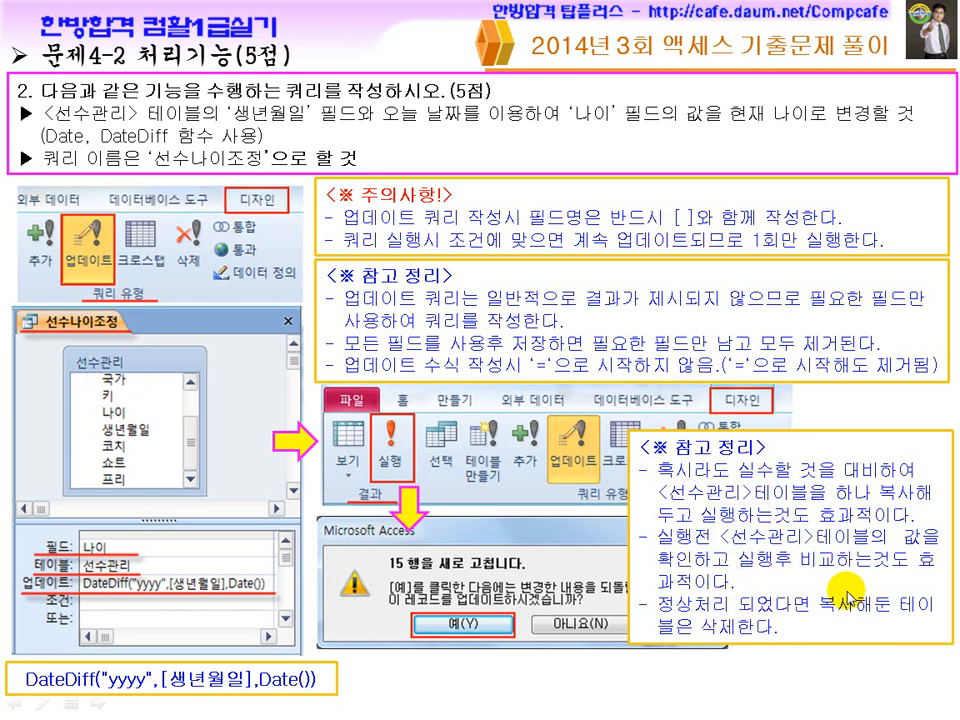
key("super")
key("Escape")
left_click(714, 584)
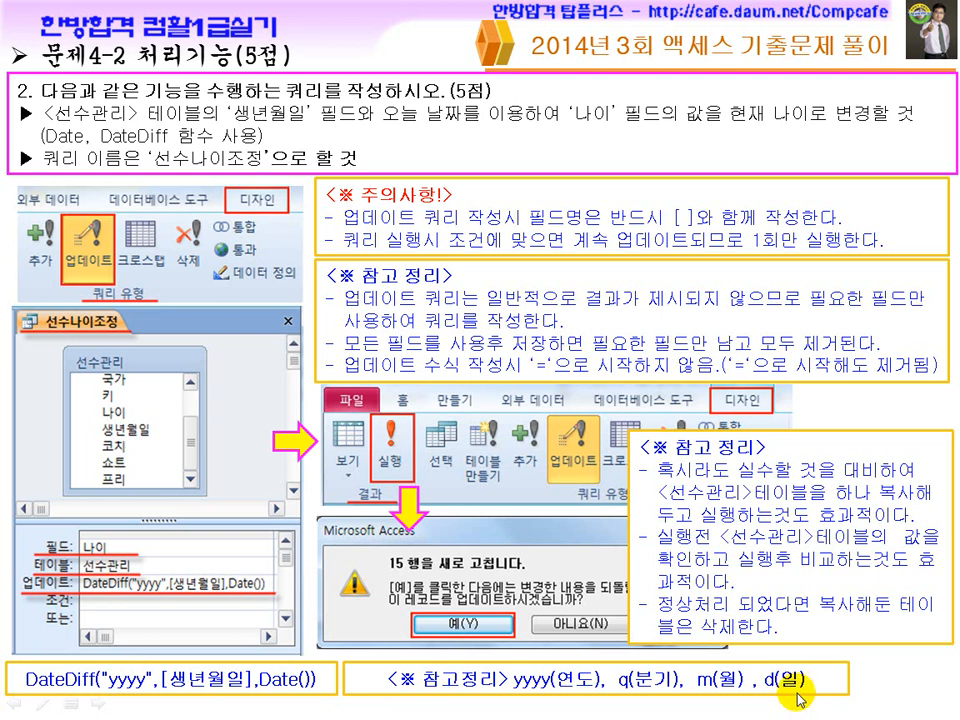
Step: Switch to Access and duplicate the 선수관리 table with structure and data as 선수관리의 사본
key("super")
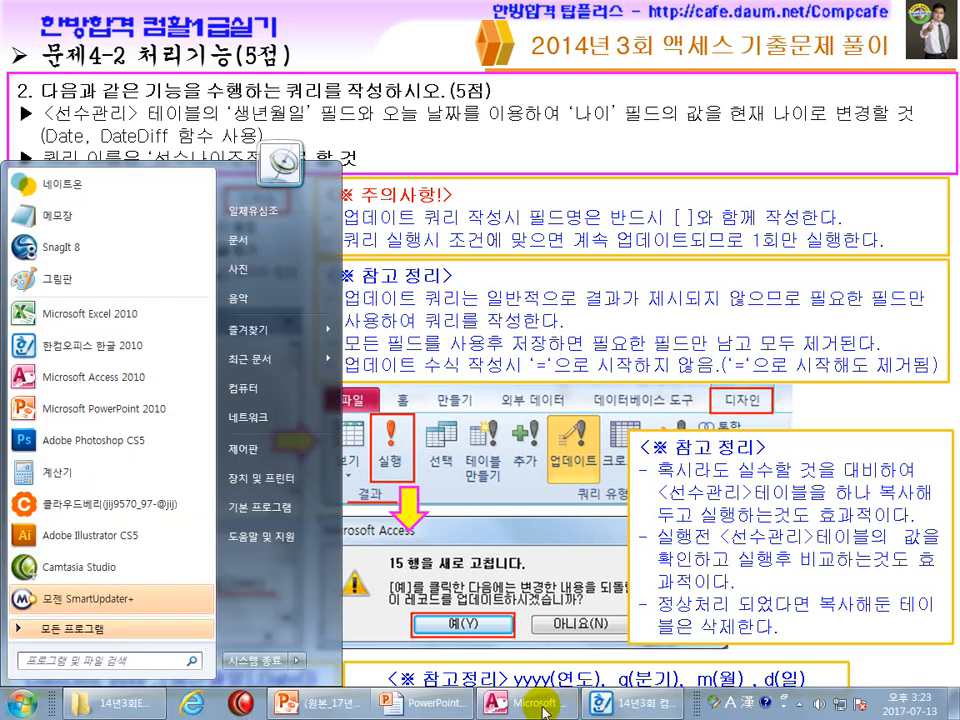
left_click(535, 703)
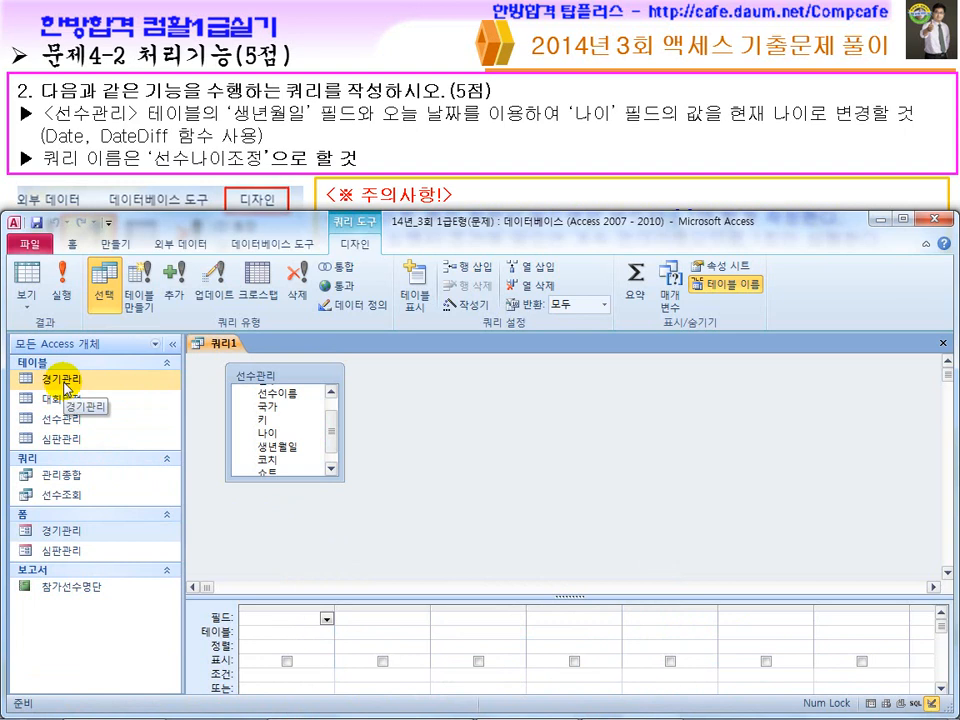
left_click(75, 422)
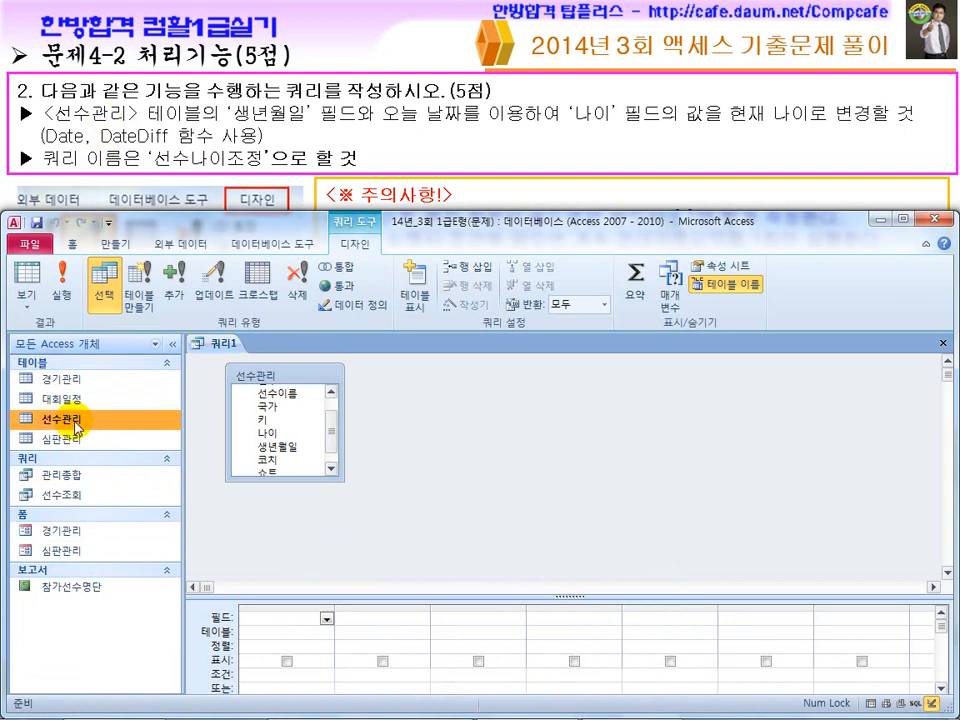
key("ctrl+c")
key("ctrl+v")
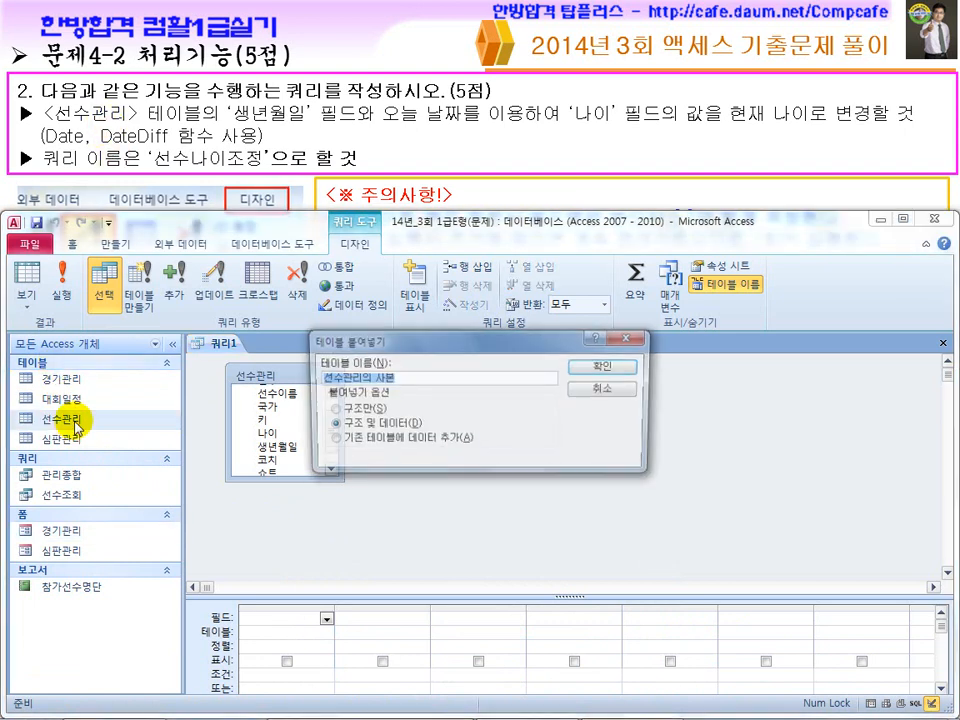
key("Return")
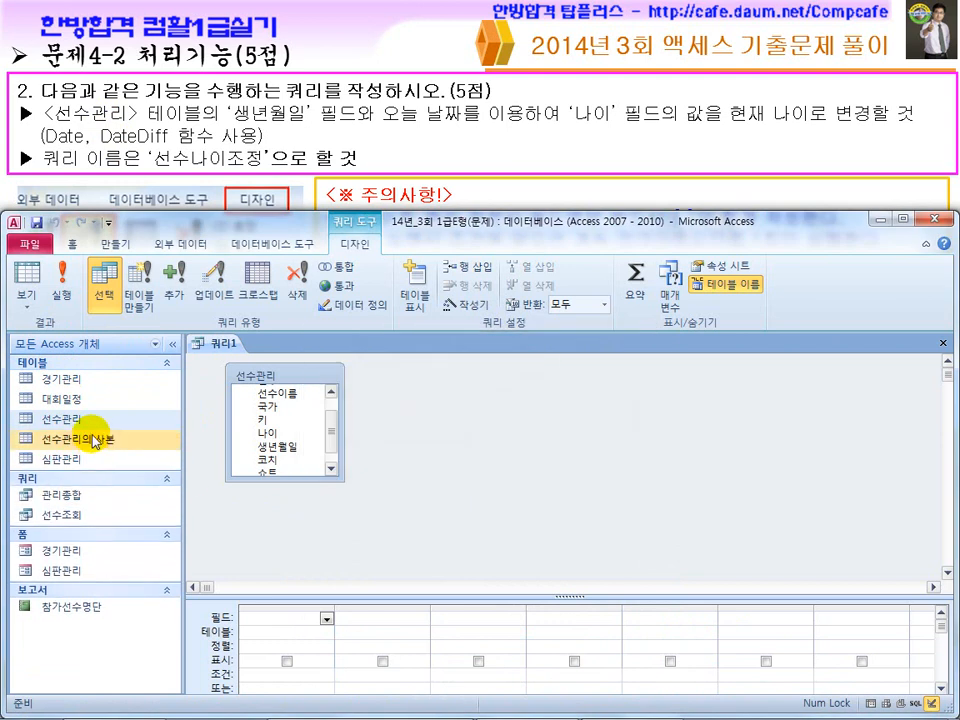
left_click(62, 422)
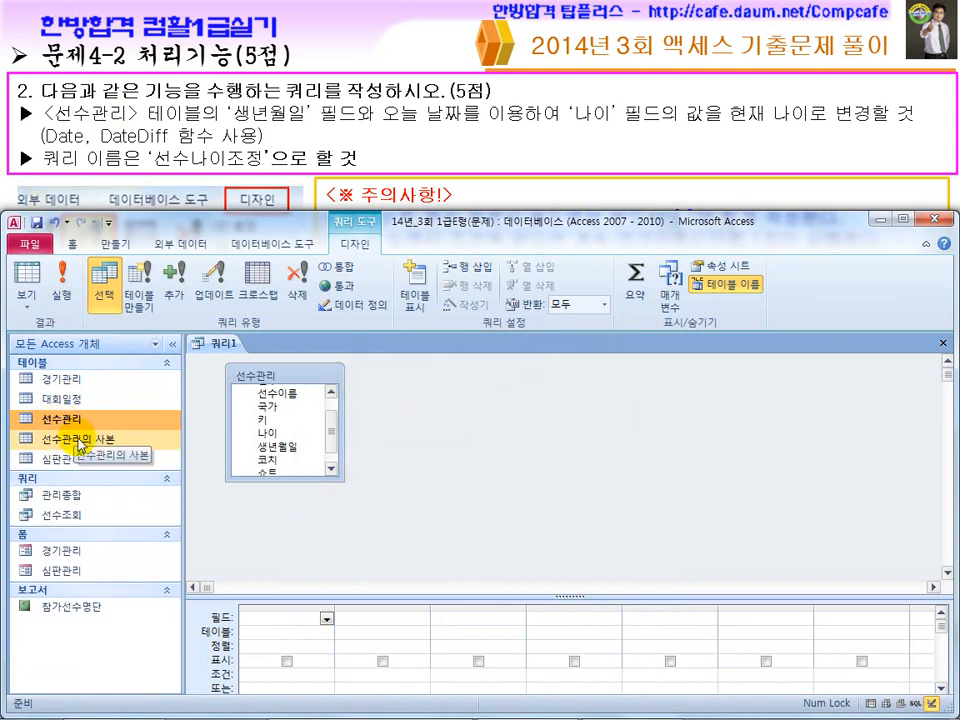
left_click(83, 445)
right_click(83, 445)
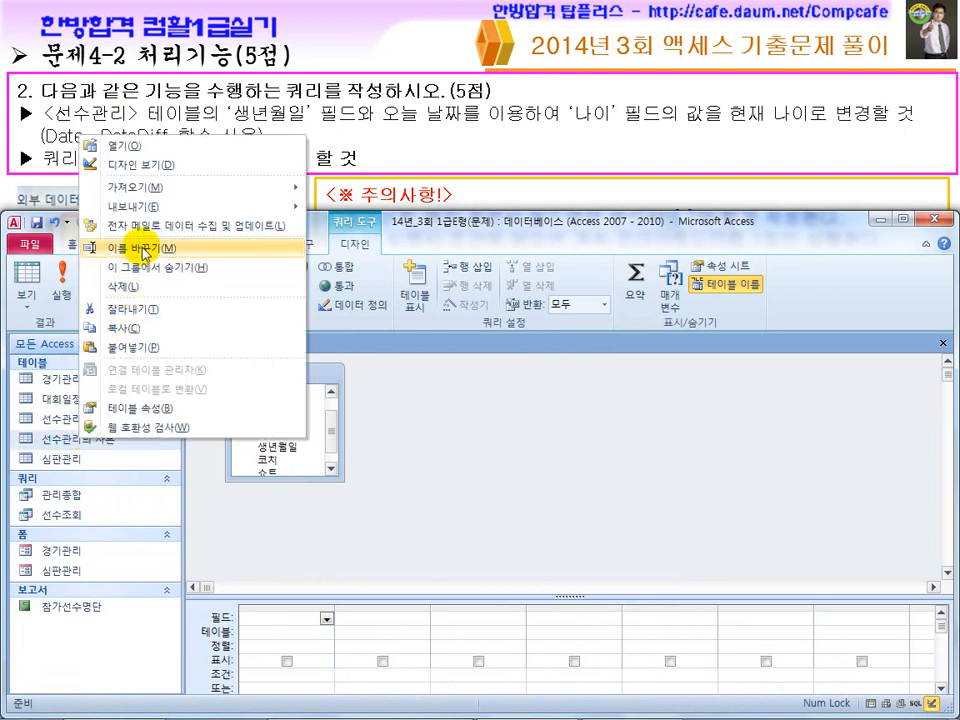
left_click(62, 420)
left_click(78, 443)
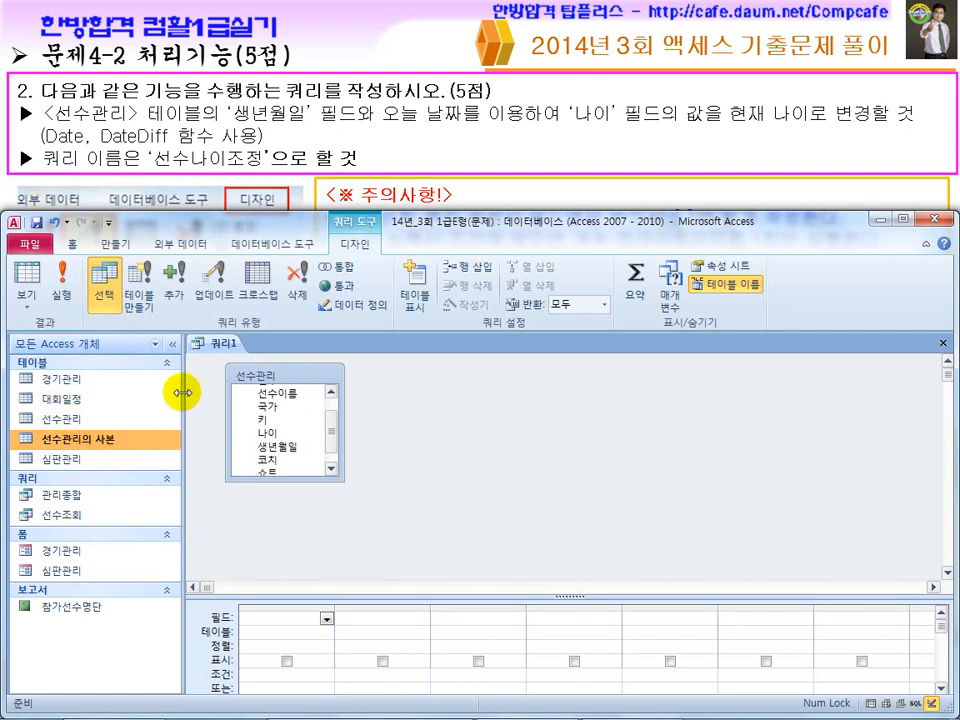
Step: Add the 나이 field to the query grid, enlarge the grid area, and bring up the exam document above Access
double_click(268, 433)
left_click_drag(317, 600, 328, 505)
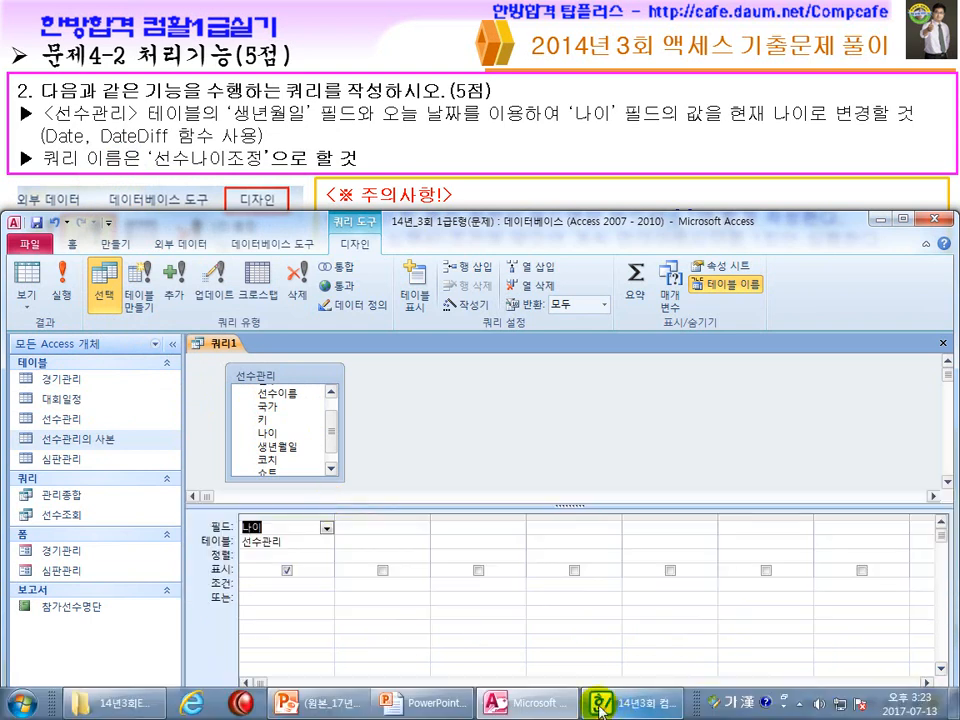
left_click(515, 705)
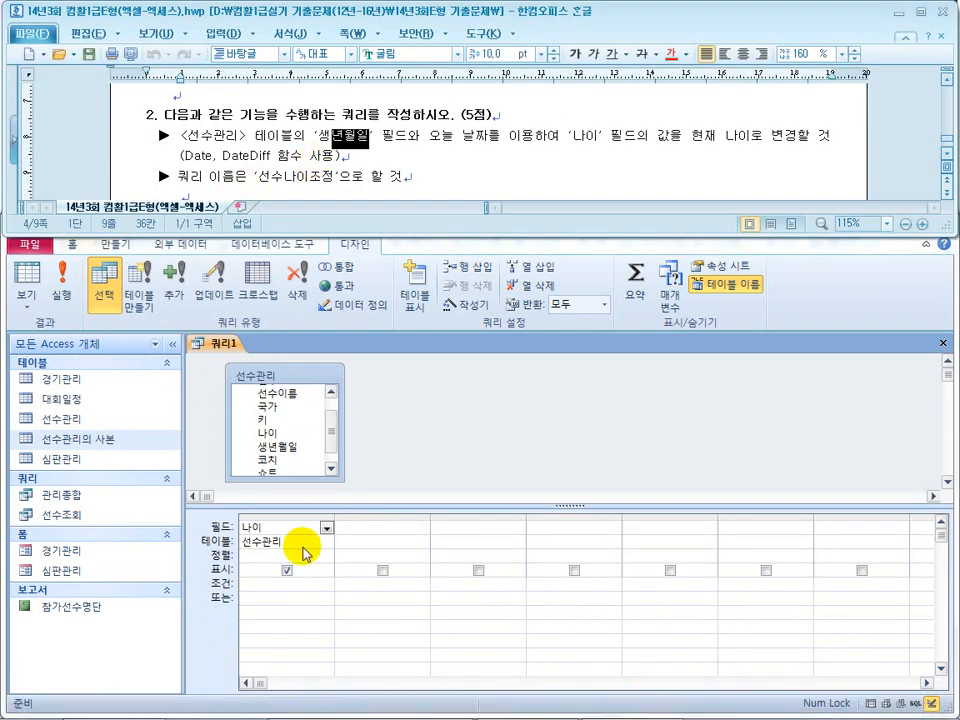
Step: Start the 나이 column's 조건 expression with datediff("yyyy",
left_click(319, 582)
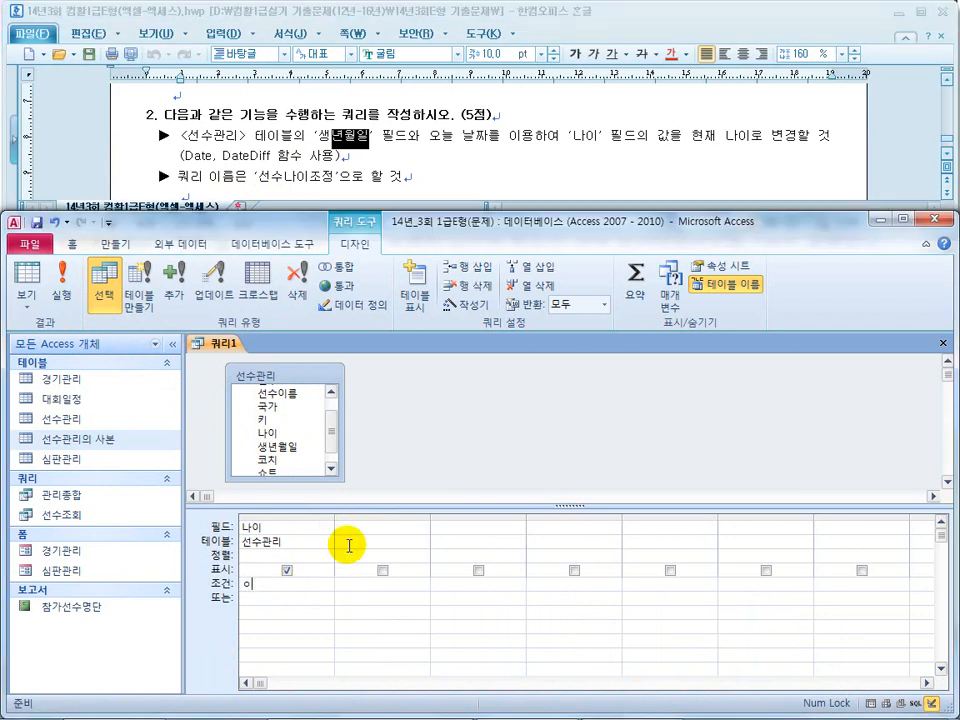
type("date")
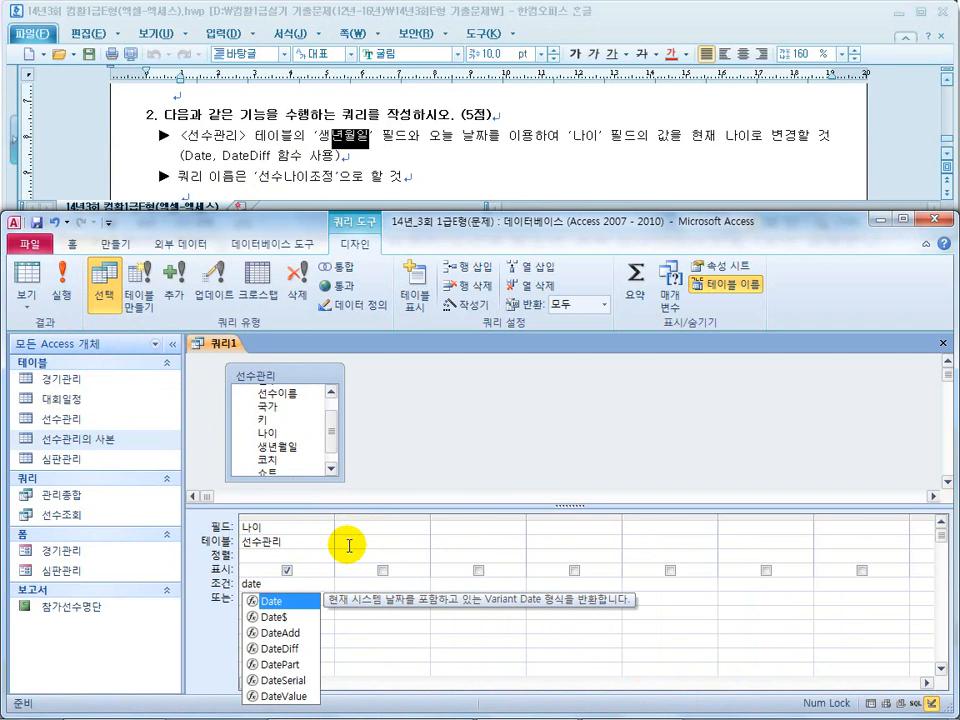
type("diff")
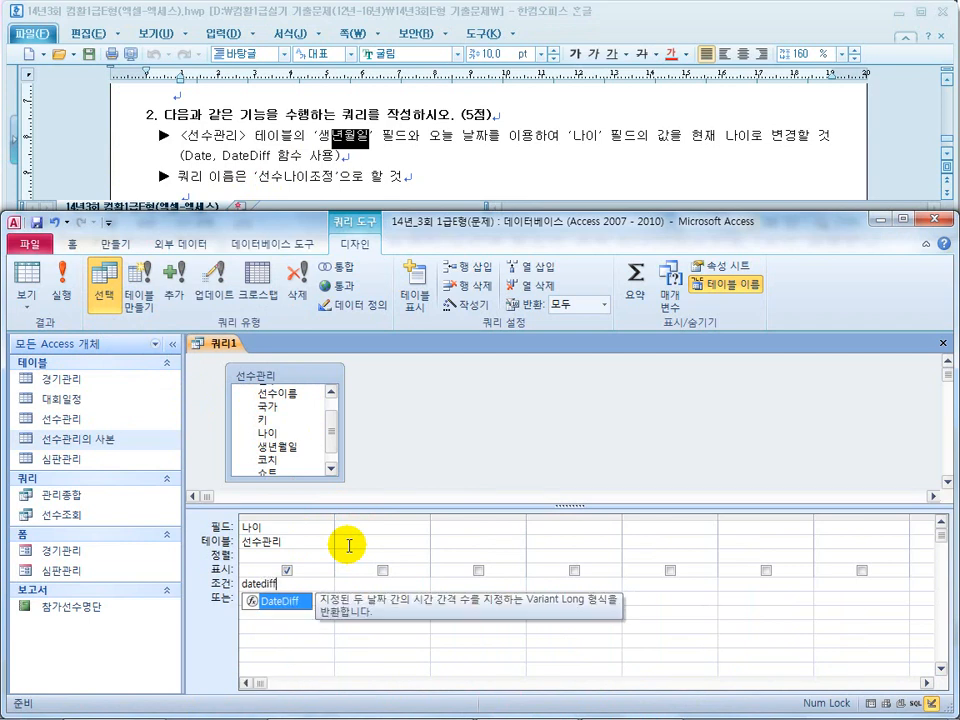
type("(\"\",")
key("Left")
key("Left")
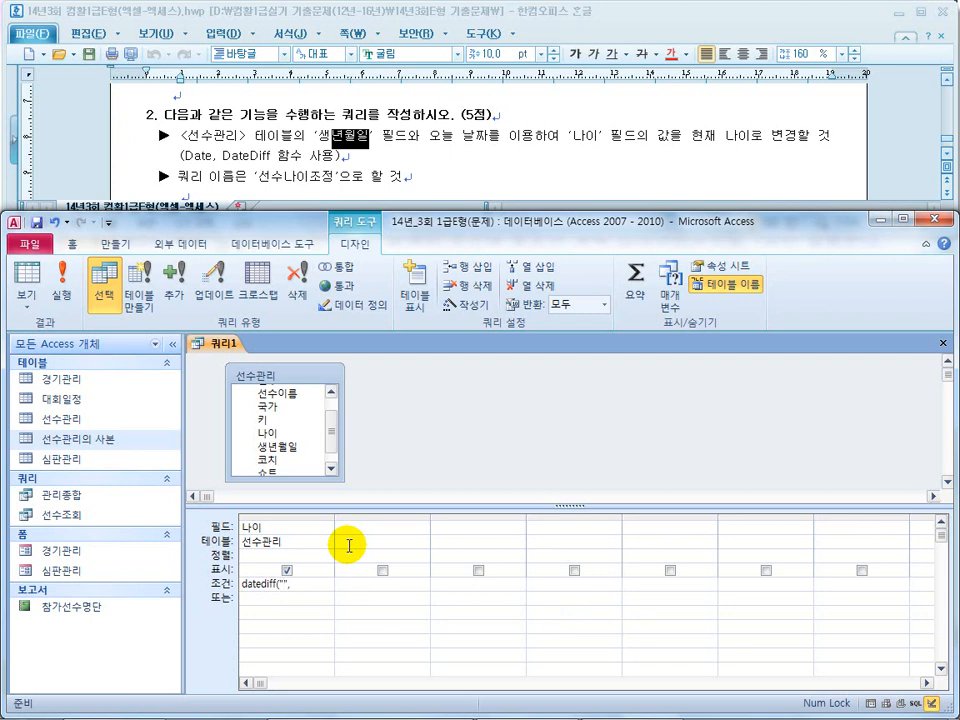
type("ㅛㅛㅛㅛ")
key("Hangul")
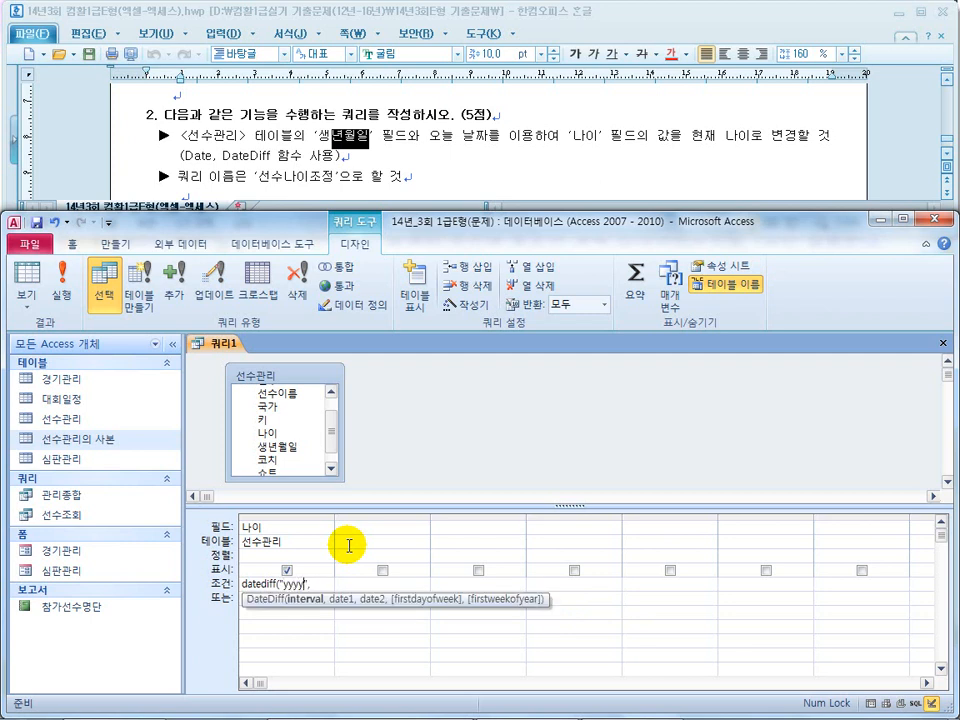
Step: Widen the 나이 column and complete its 조건 expression with [생년월일],date())
left_click_drag(334, 510, 407, 510)
key("End")
type("[생")
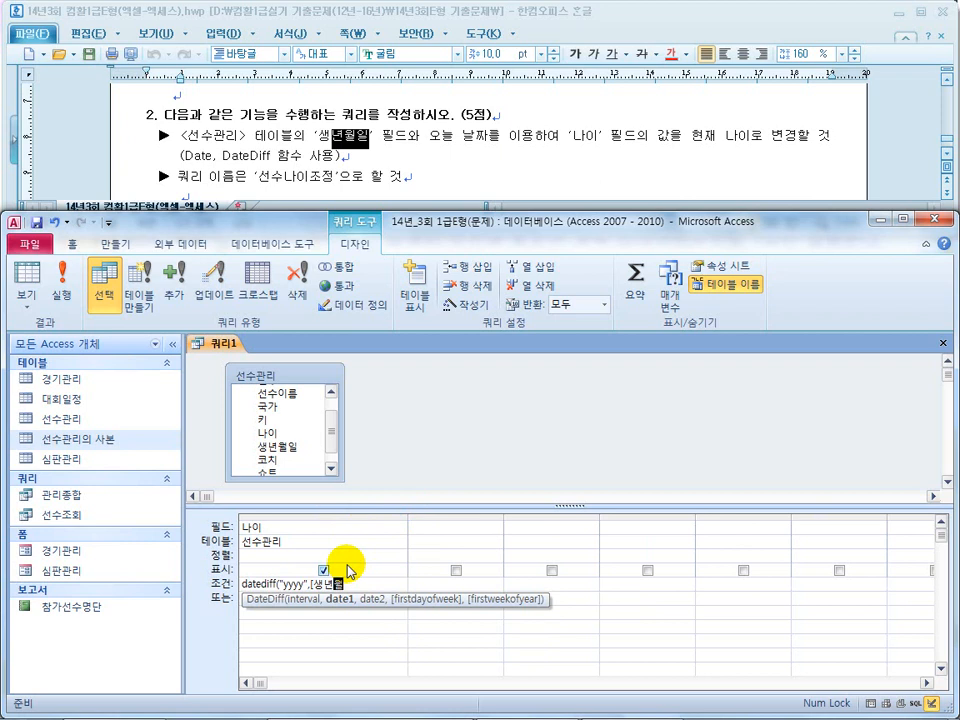
type("년월일]")
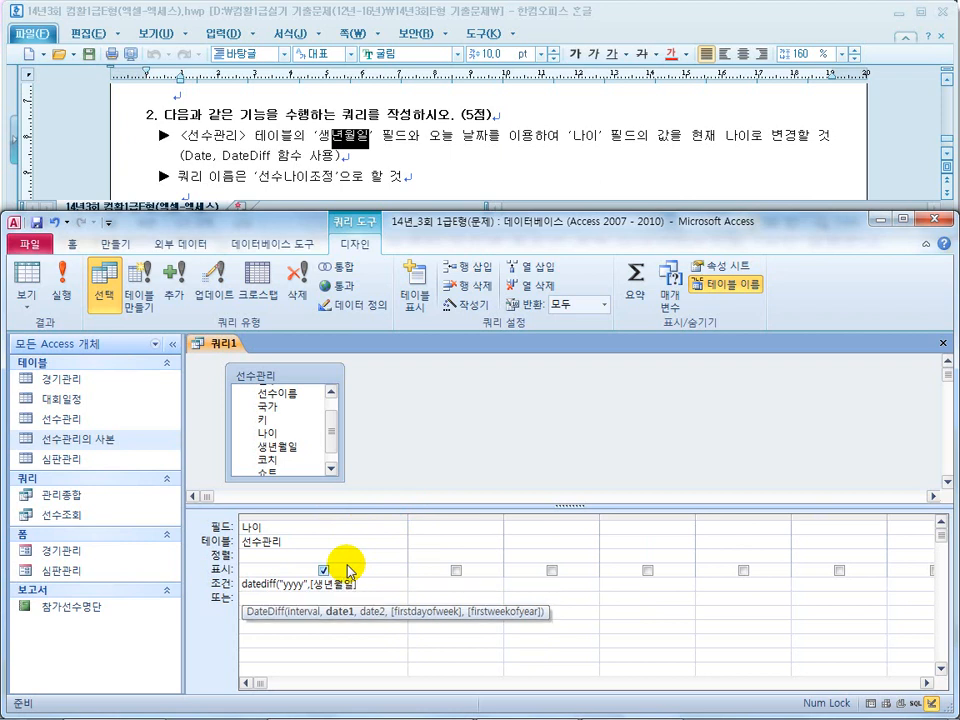
type(",date())")
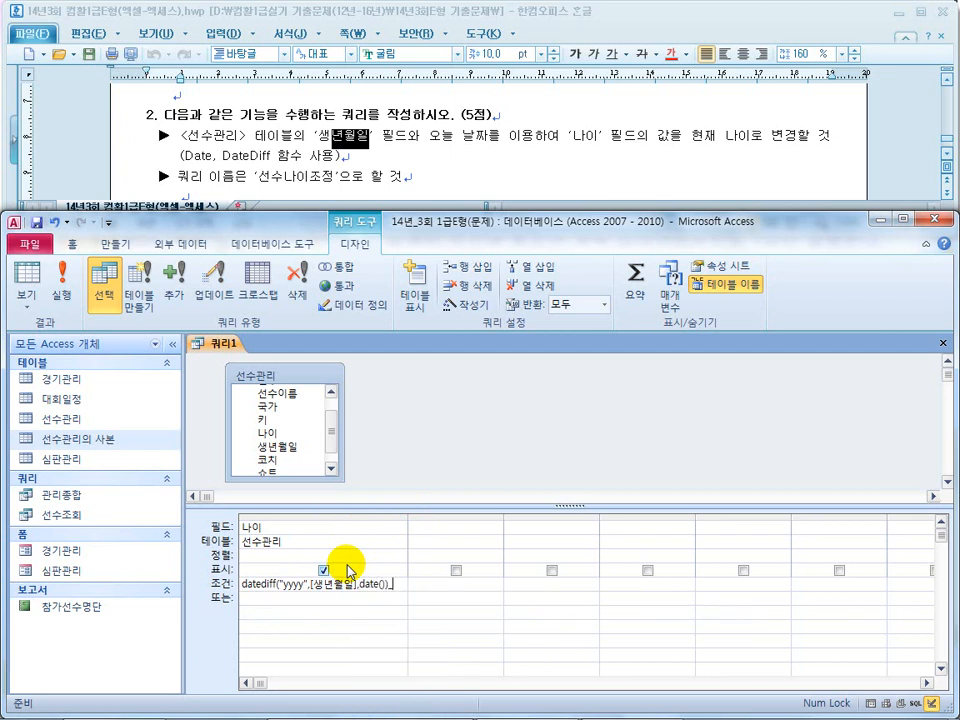
key("Tab")
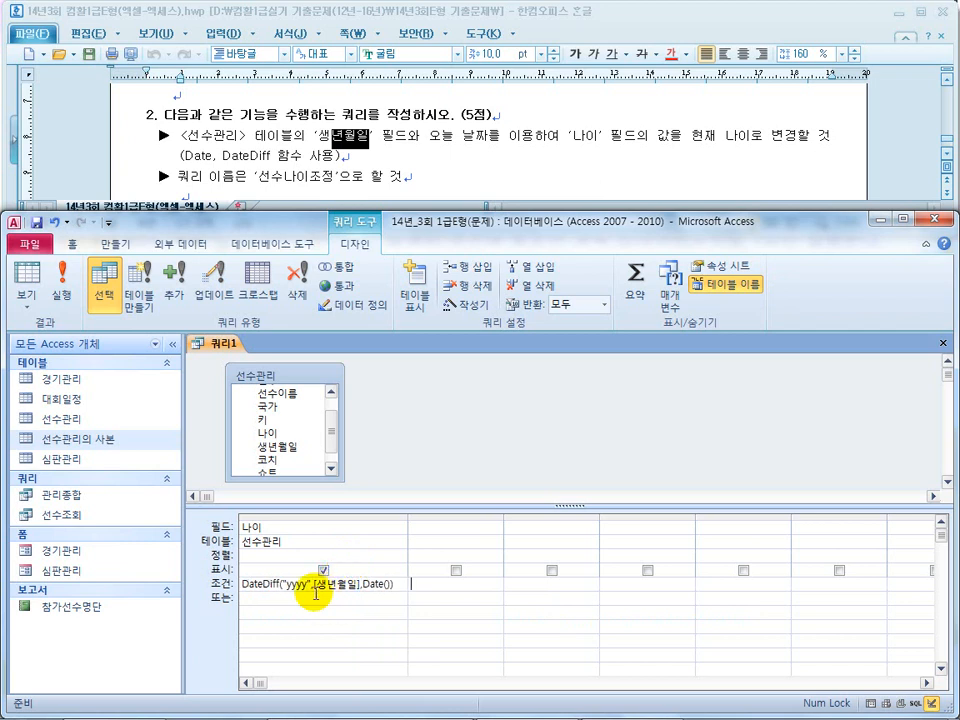
Step: Convert the query to an update query and move the DateDiff expression from 조건 to the 업데이트 row of 나이
left_click_drag(280, 583, 393, 581)
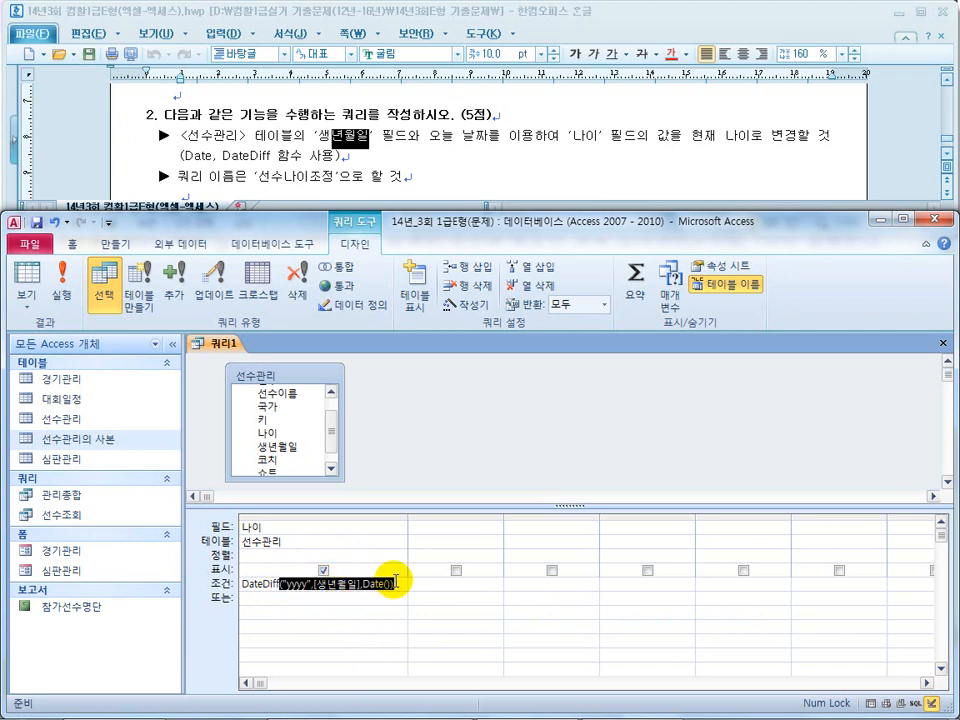
left_click(403, 584)
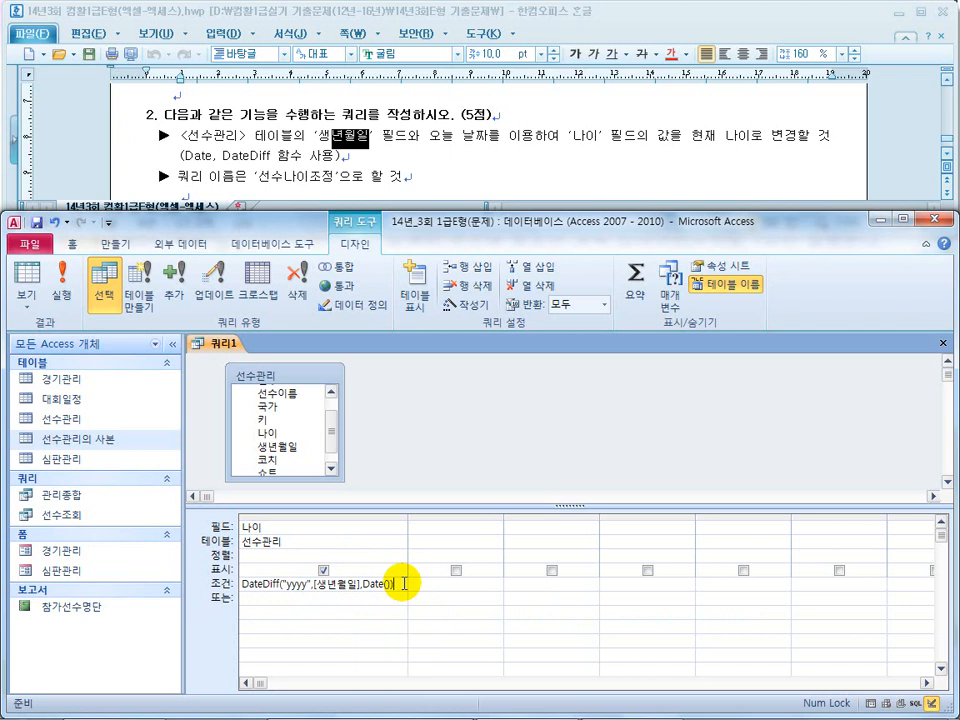
left_click_drag(399, 584, 233, 584)
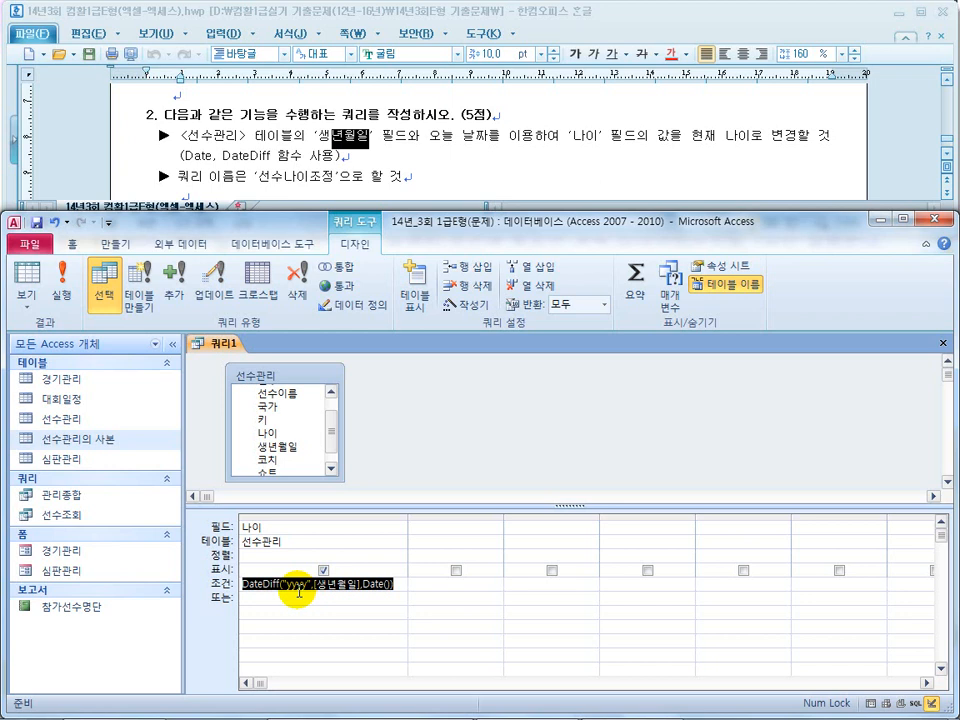
key("ctrl+x")
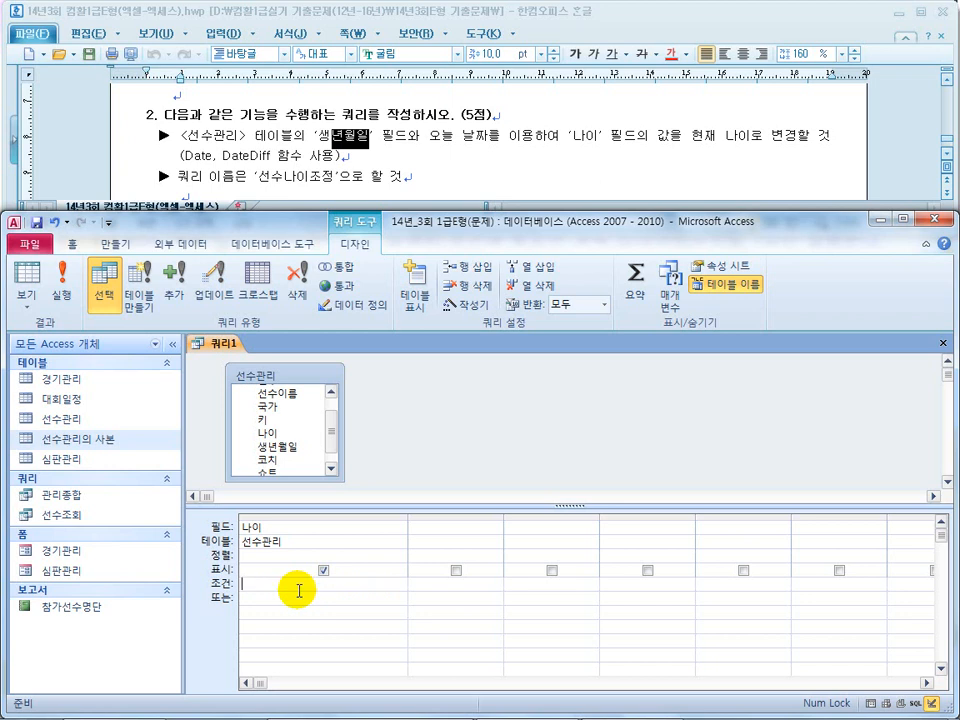
left_click(213, 297)
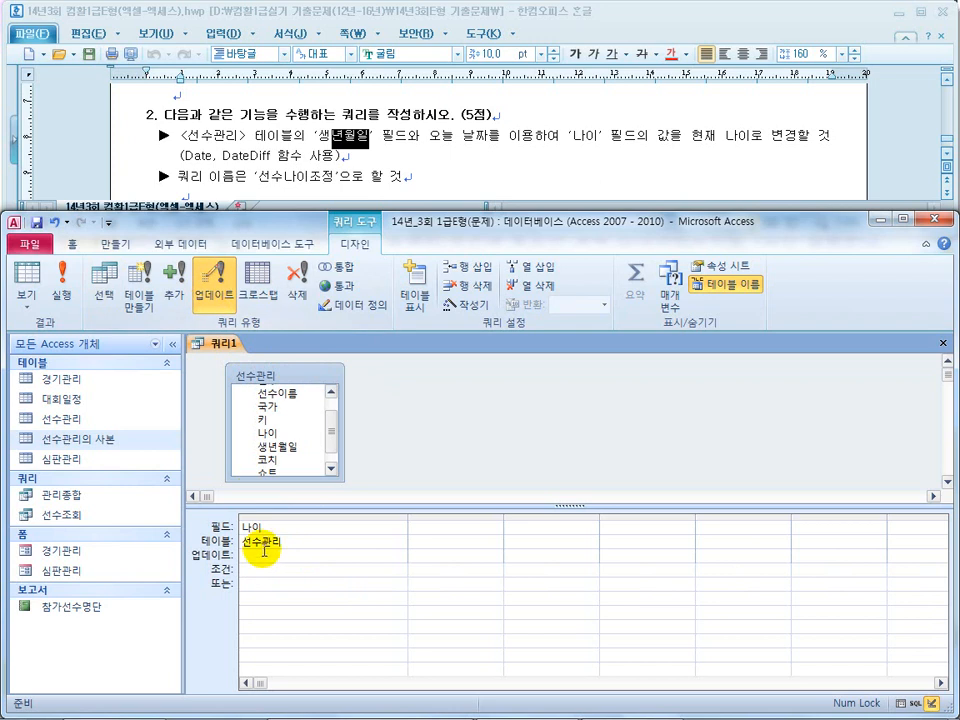
key("ctrl+v")
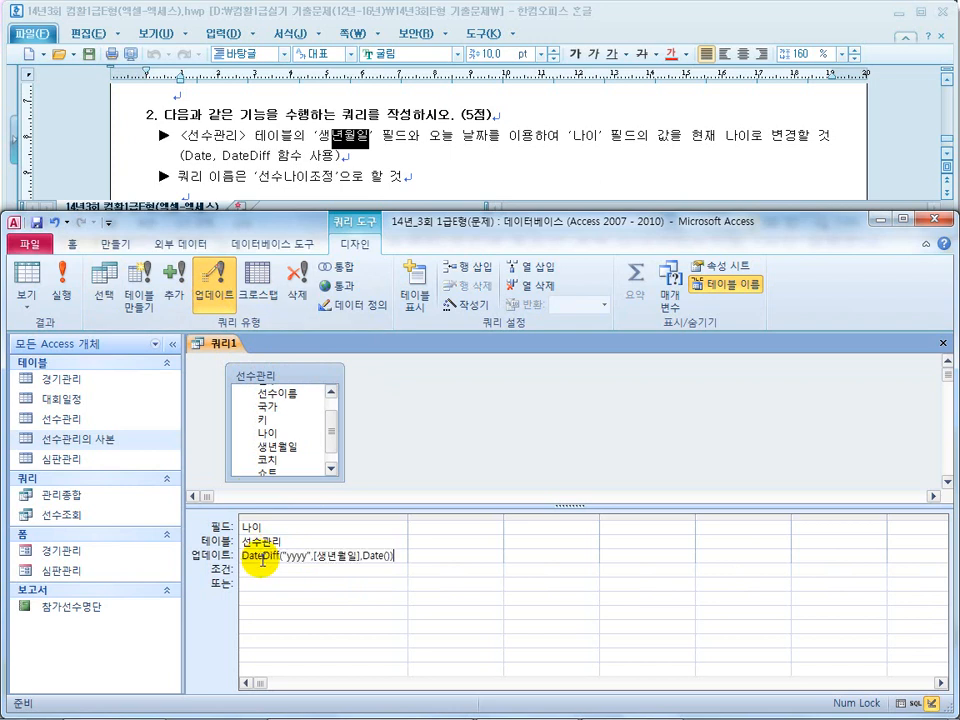
left_click(270, 570)
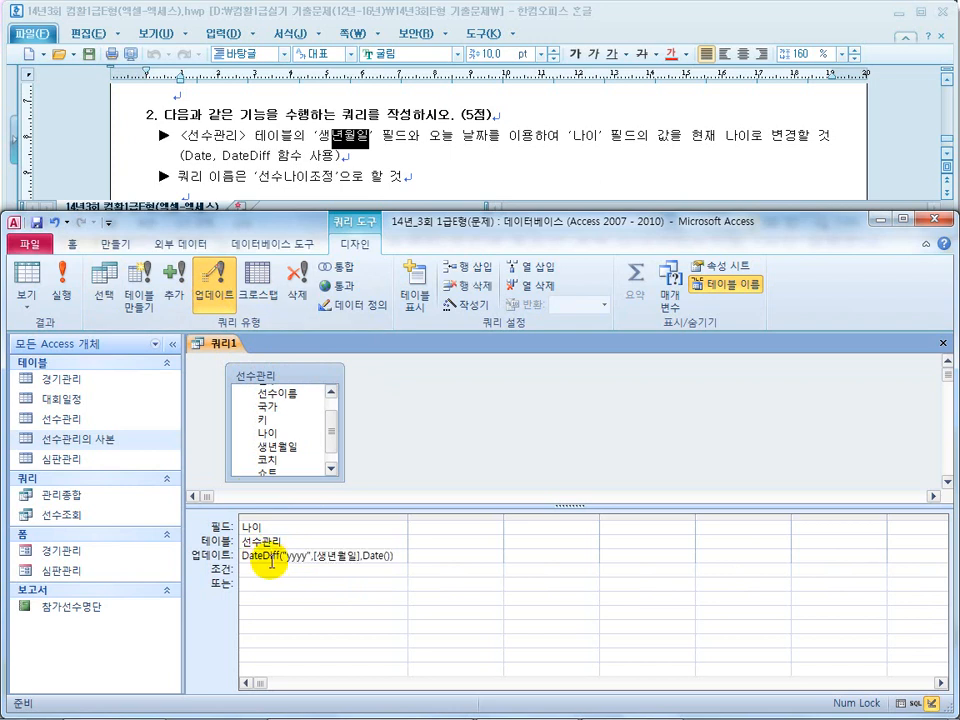
left_click_drag(256, 555, 389, 553)
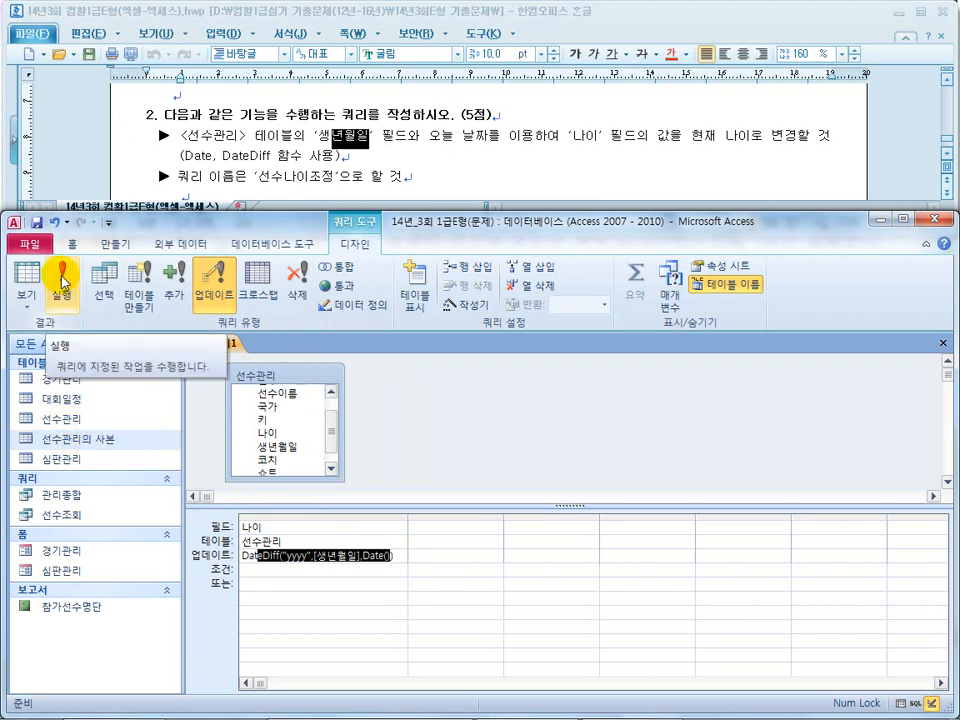
Step: Open the 선수관리 table, examine the 나이 values before the update, and close the table
double_click(81, 424)
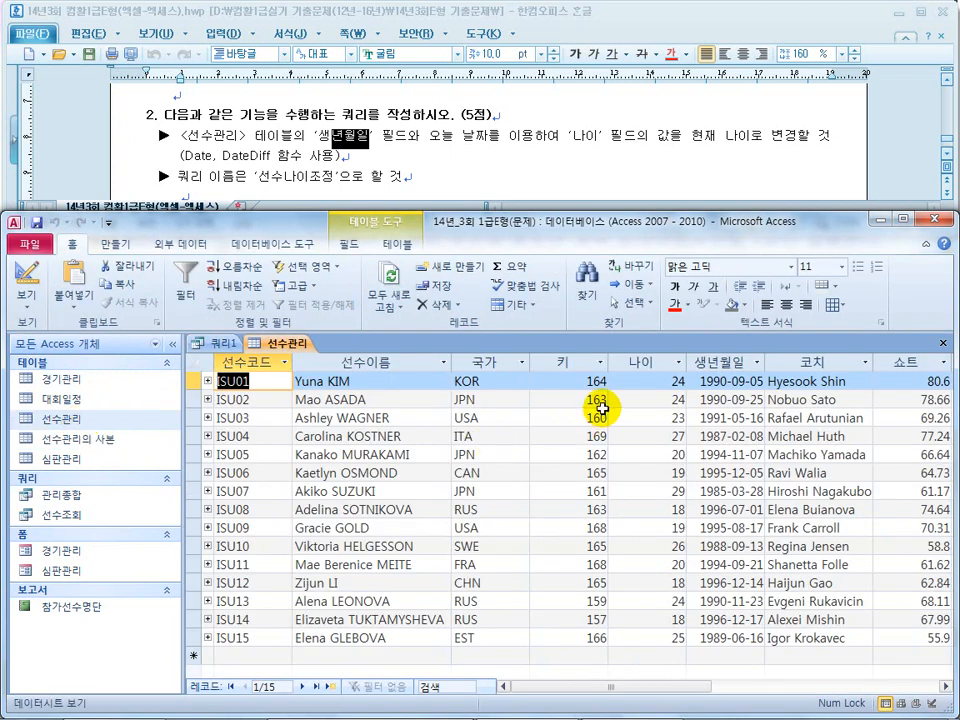
left_click(674, 399)
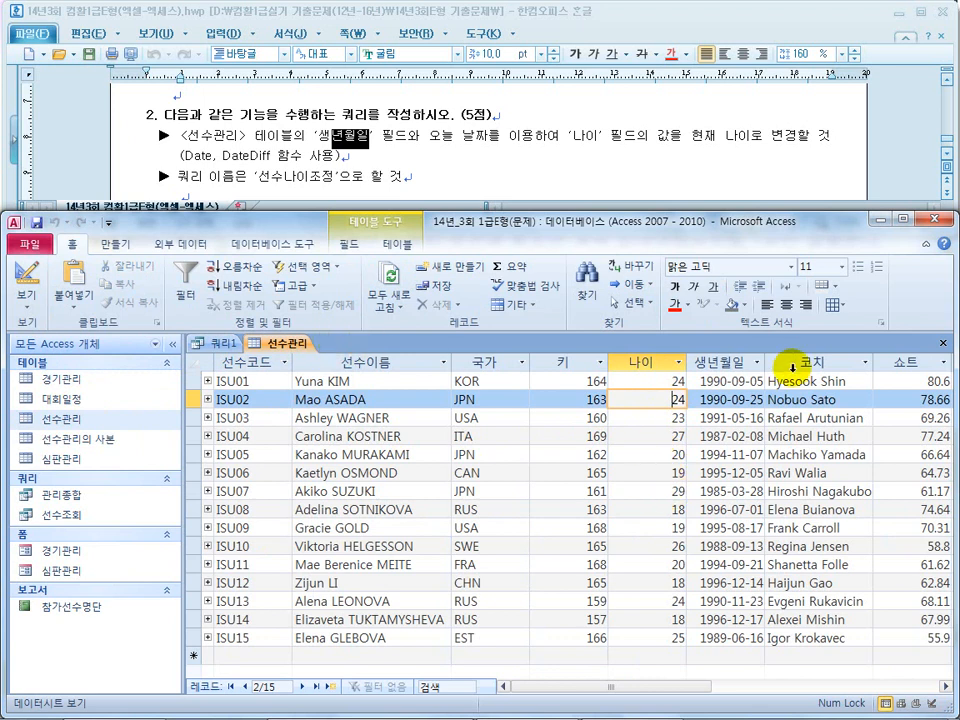
left_click(942, 343)
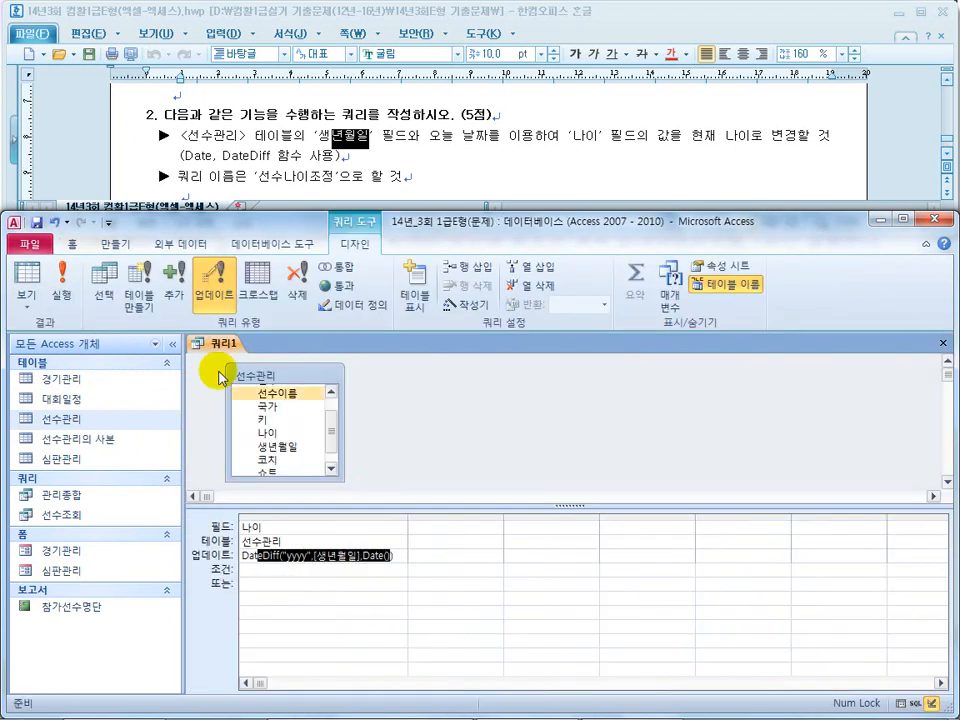
Step: Run the update query, accept the record update, and reopen the 선수관리 table to check the 나이 values
left_click(66, 296)
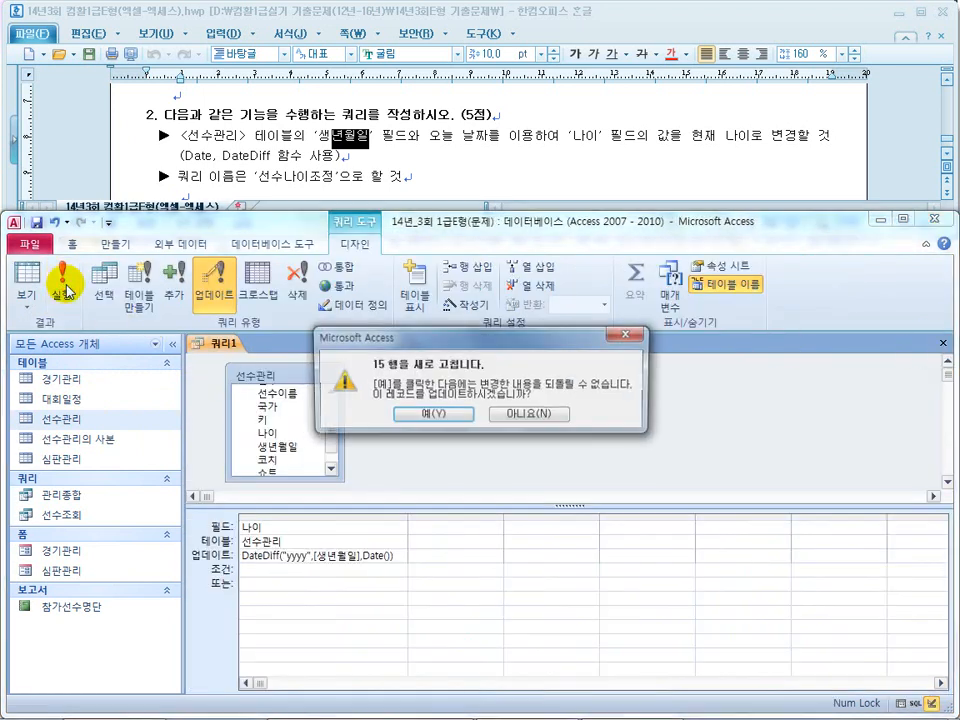
left_click(420, 420)
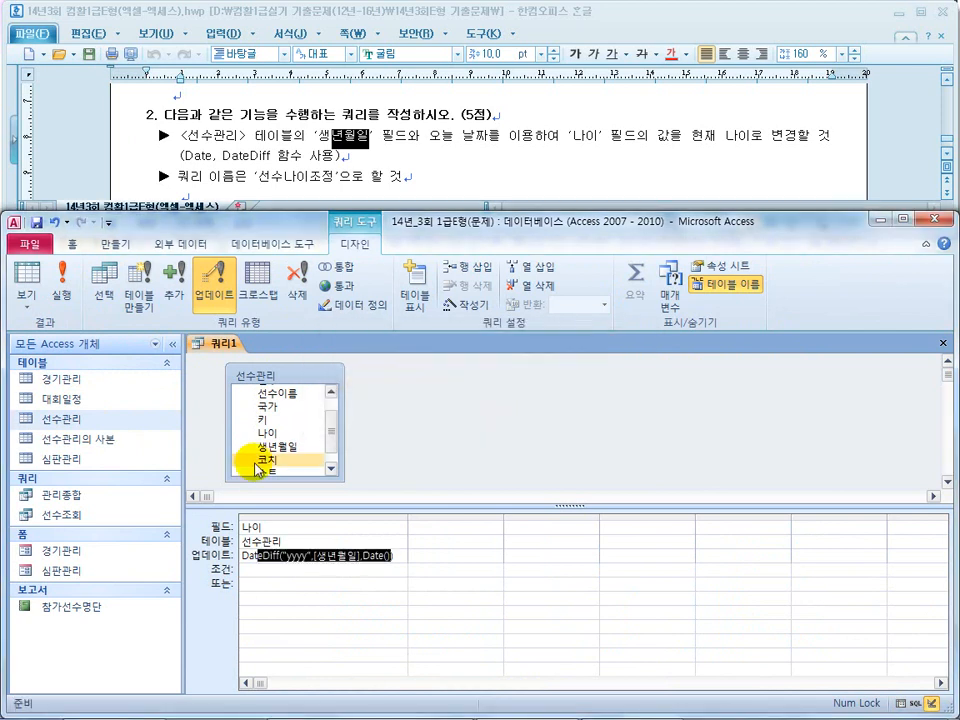
double_click(64, 419)
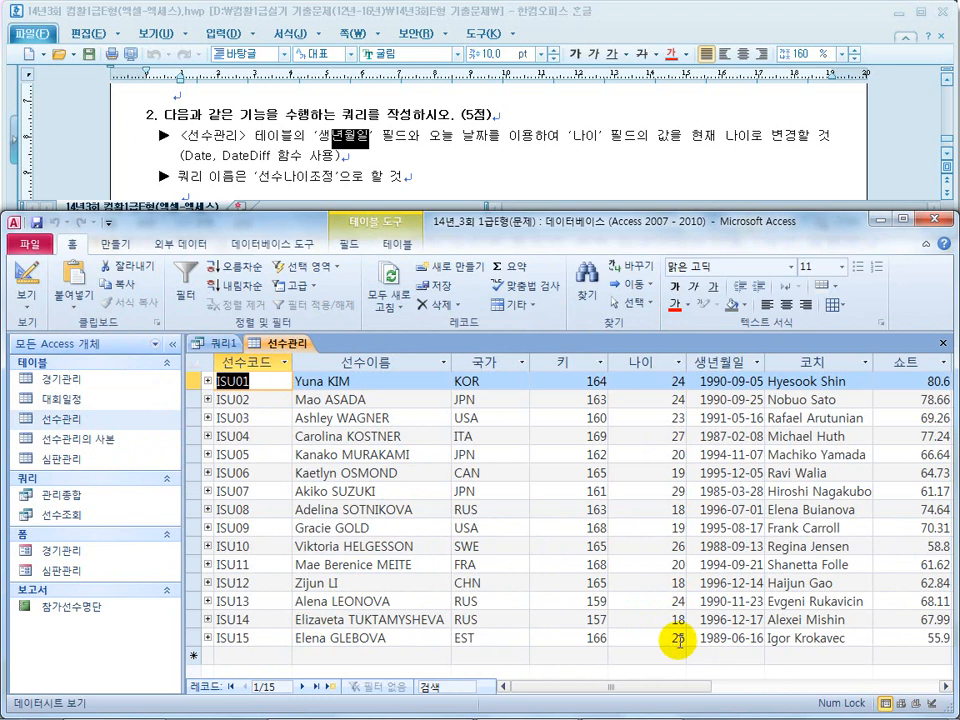
Step: Close the 선수관리 table, run the update query with its changes accepted, and recheck the 나이 values in the table
left_click(944, 342)
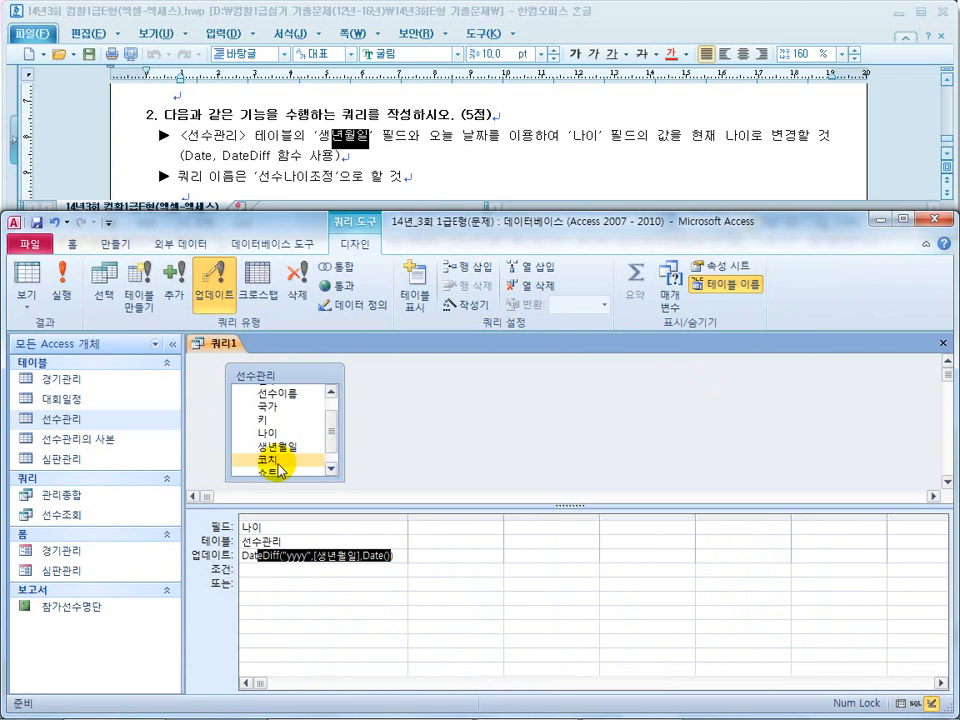
left_click(55, 276)
left_click(433, 414)
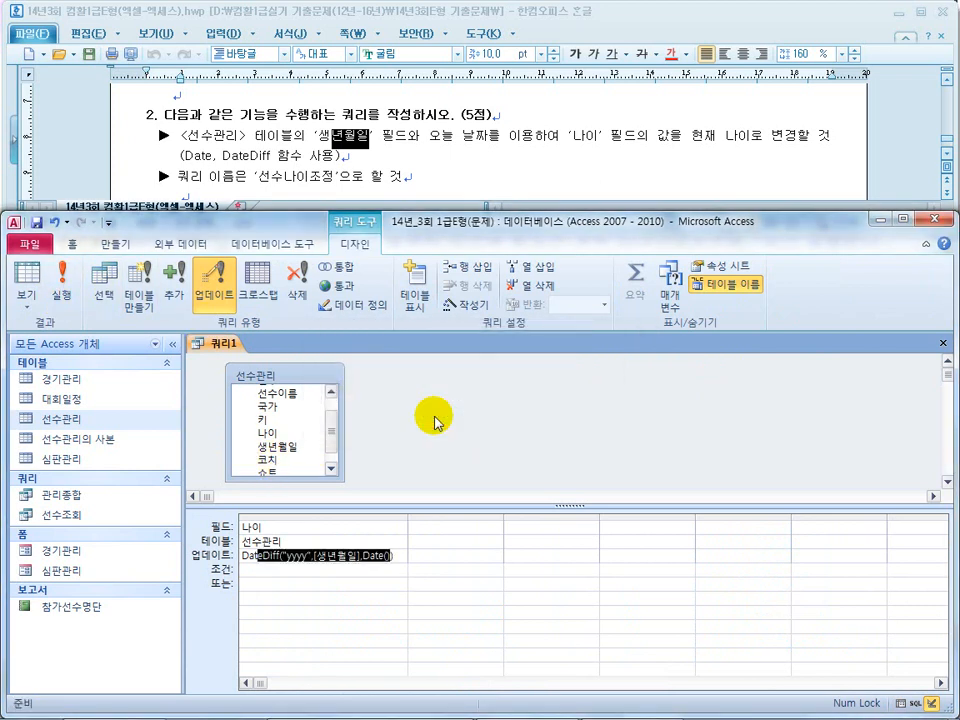
double_click(58, 420)
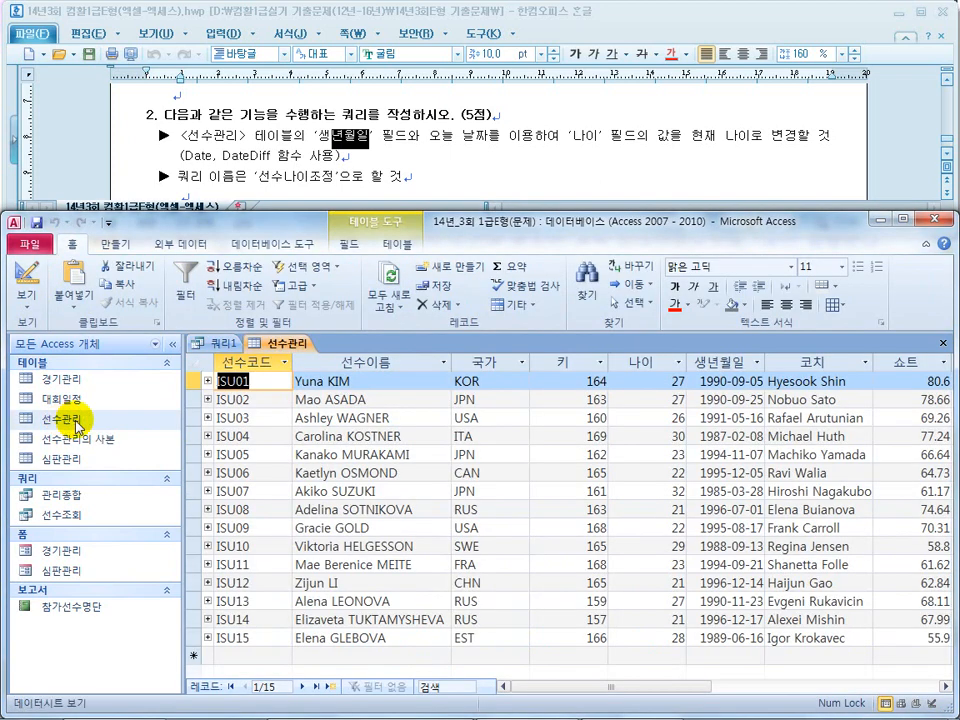
left_click(670, 399)
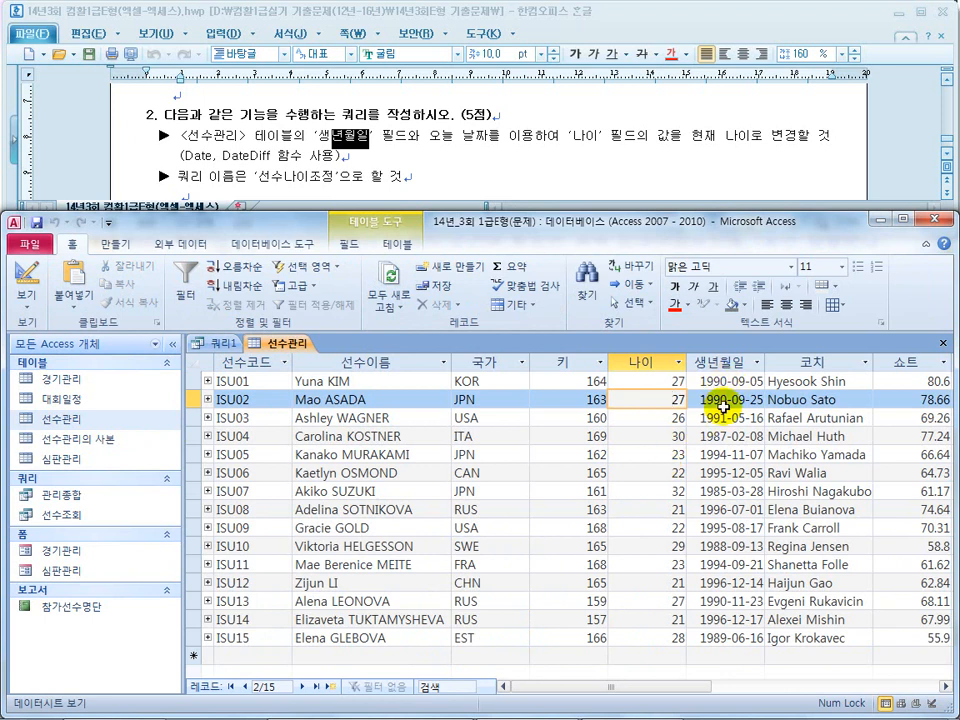
left_click(943, 344)
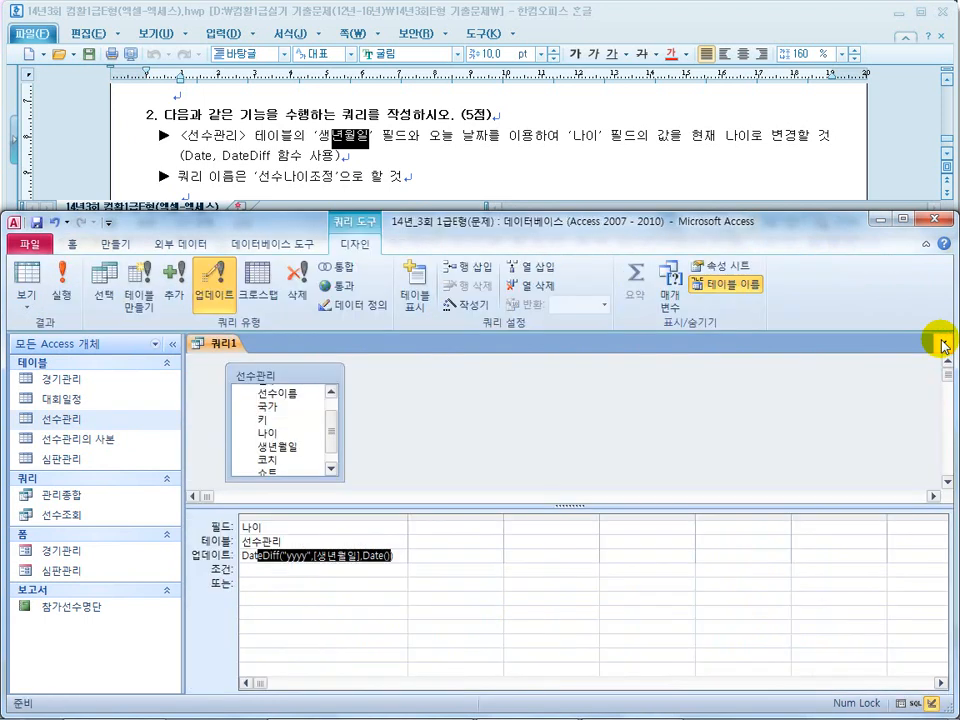
Step: Save the update query under the name 선수나이조정
right_click(213, 350)
left_click(240, 355)
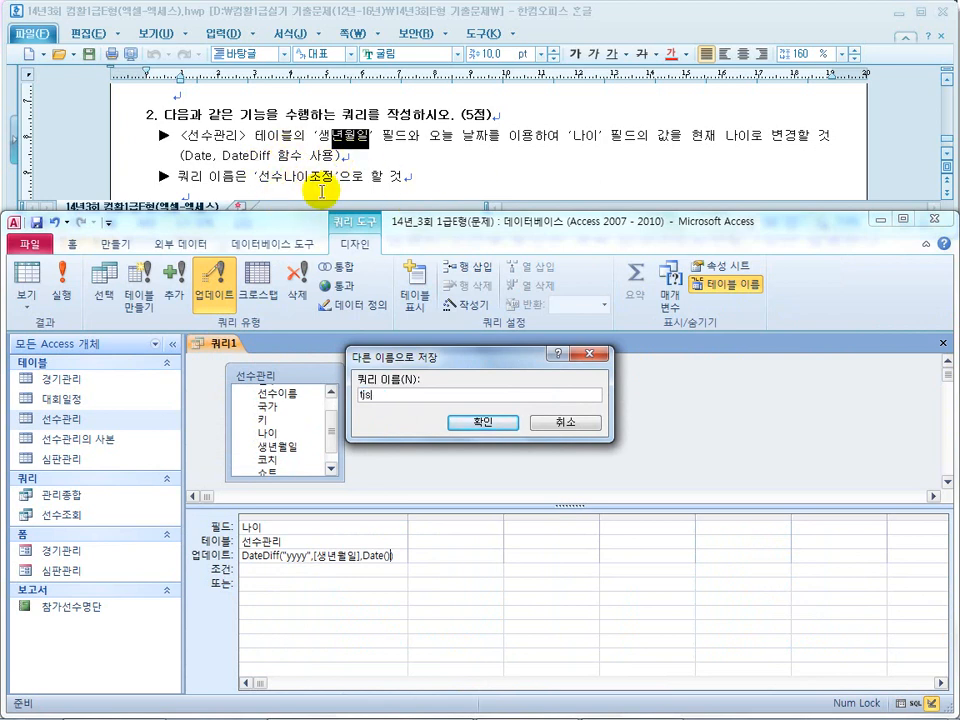
type("선수나이조정")
key("Return")
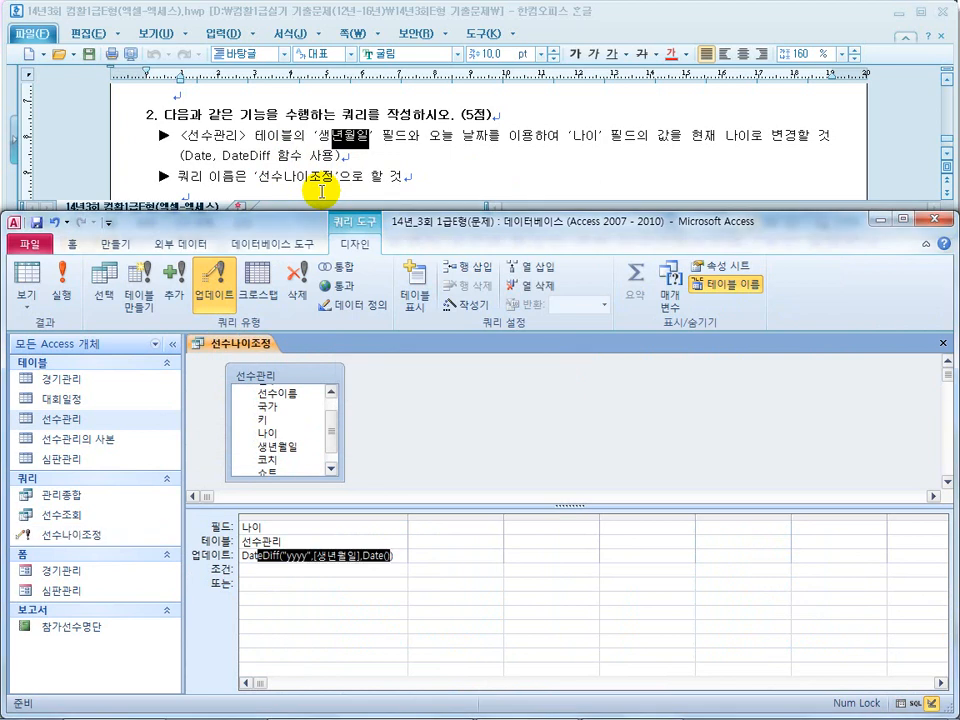
Step: Close the saved query and delete the backup table 선수관리의 사본
left_click(91, 440)
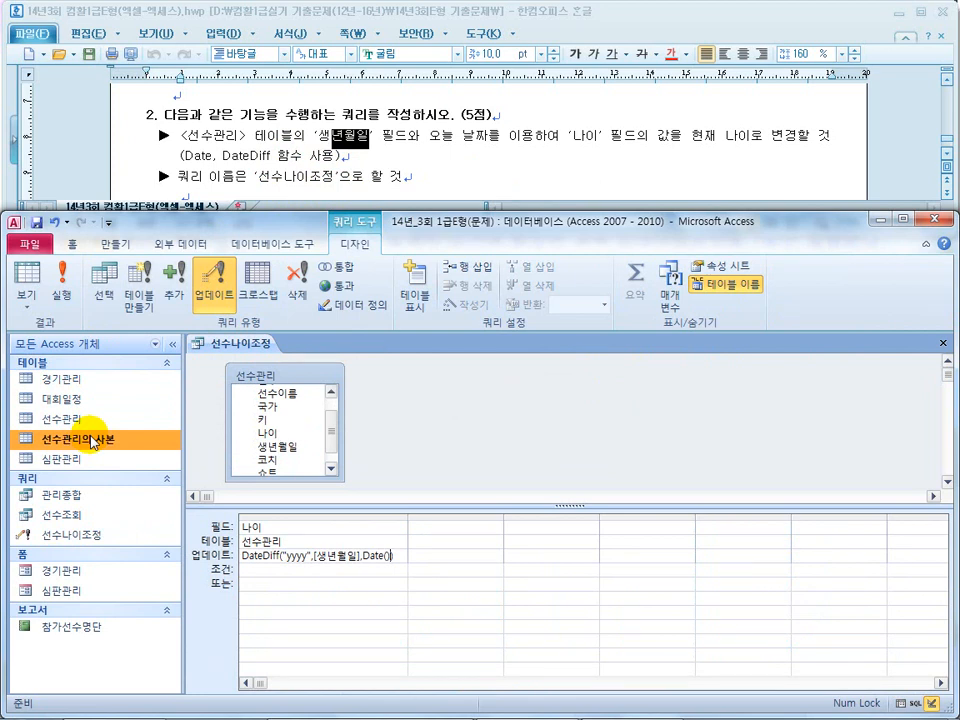
left_click(941, 343)
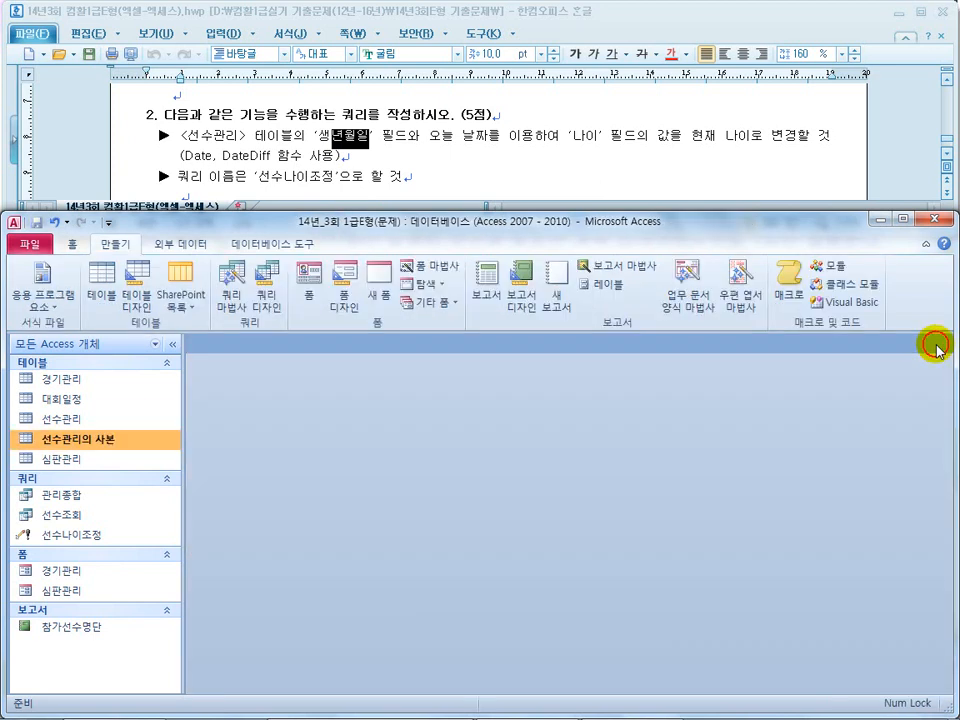
key("Delete")
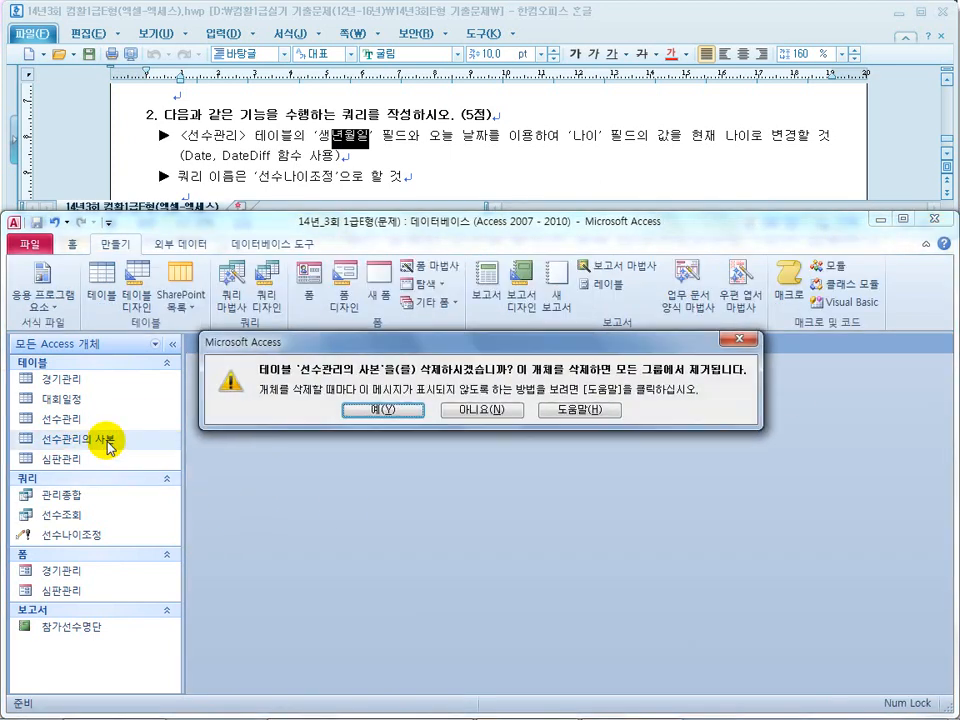
left_click(385, 410)
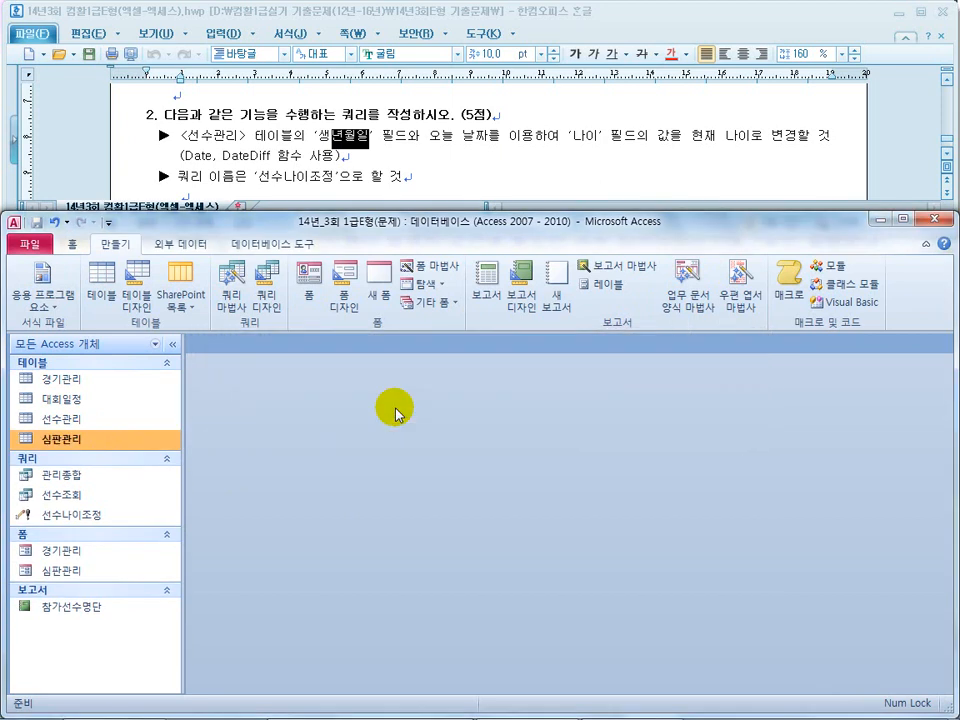
Step: Bring up question 3 in the exam document and open the 경기관리 form in Design View
left_click(343, 185)
scroll(340, 183, "down", 1)
scroll(340, 183, "down", 1)
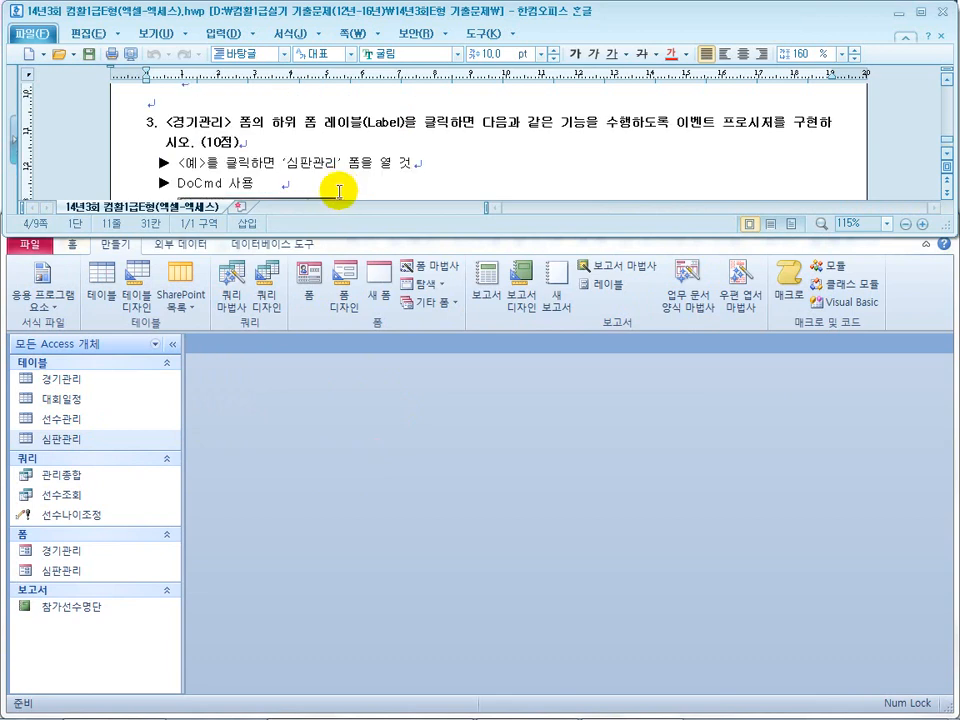
right_click(90, 556)
left_click(165, 298)
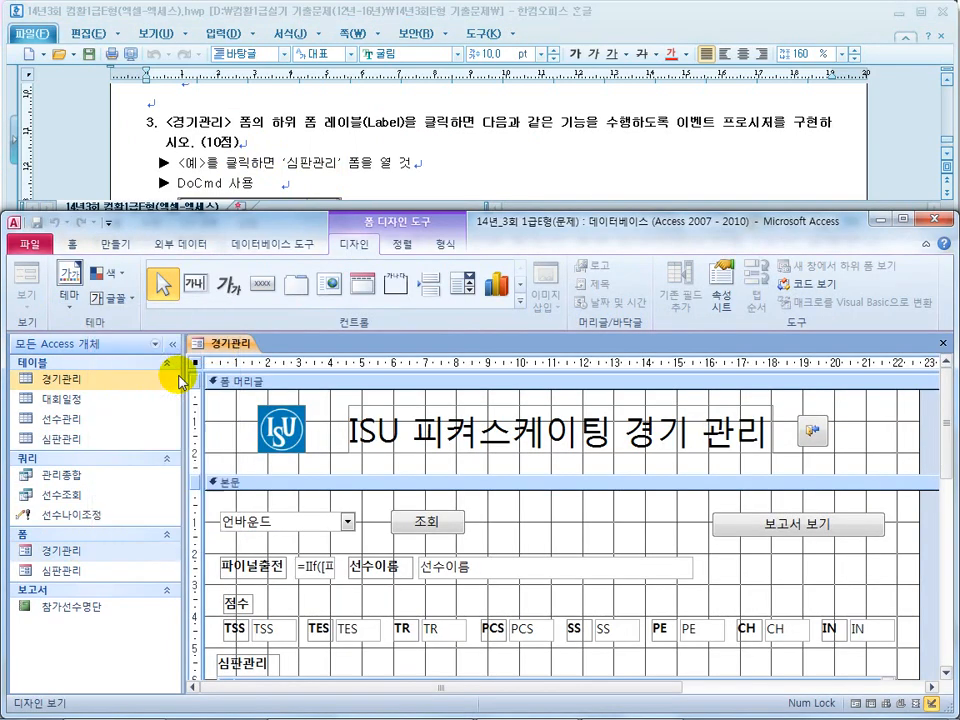
Step: Examine the 심판관리 subform and its label in the form design against the label wording of question 3
left_click(278, 143)
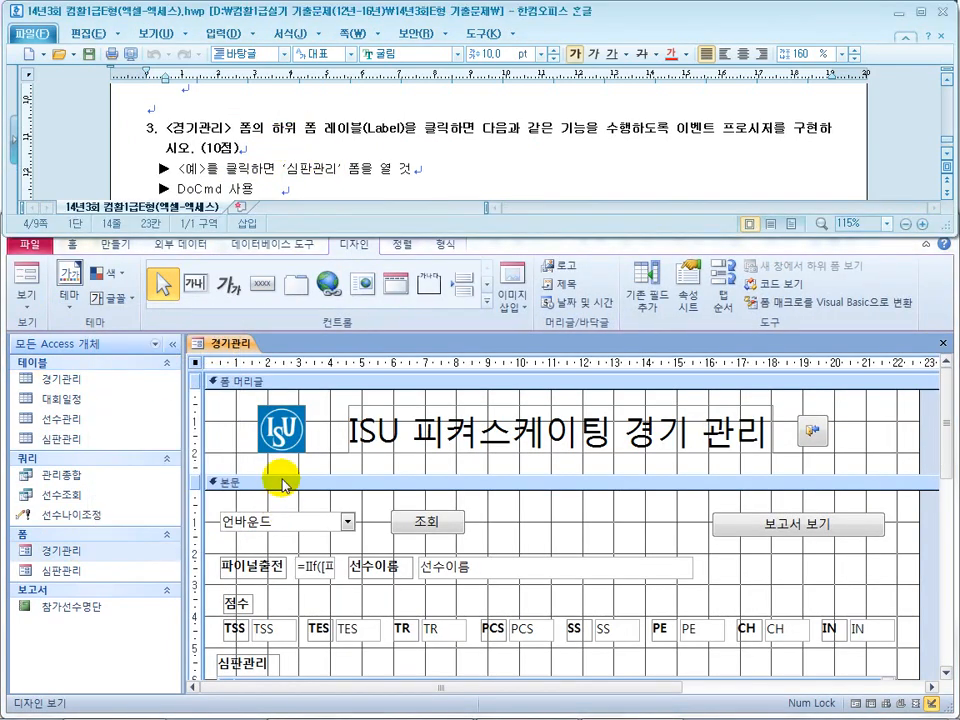
left_click(283, 485)
scroll(283, 485, "down", 5)
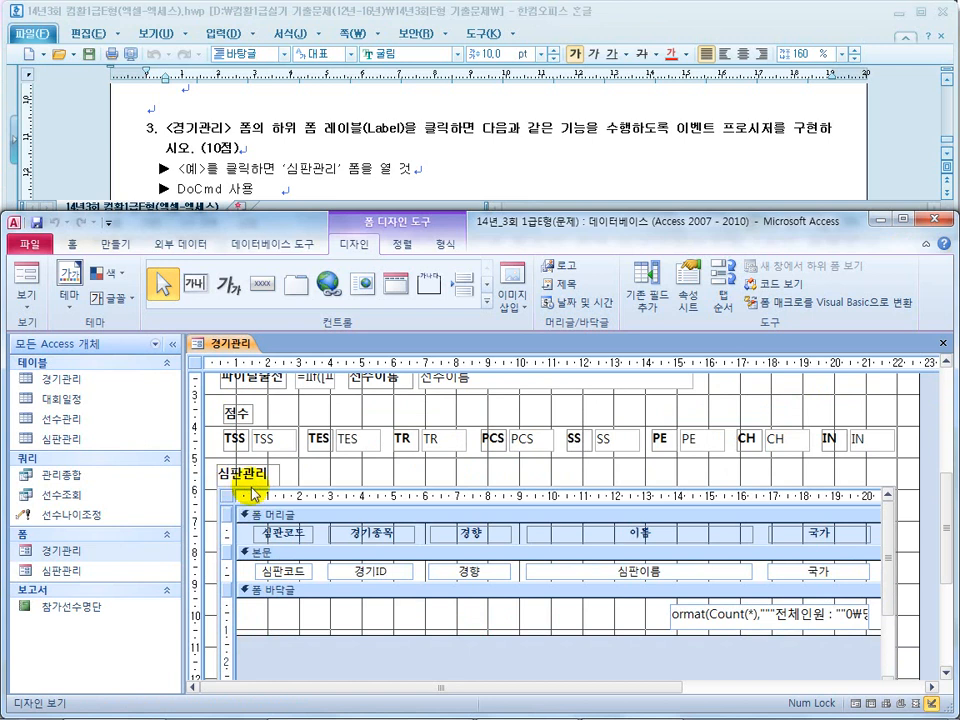
left_click(248, 481)
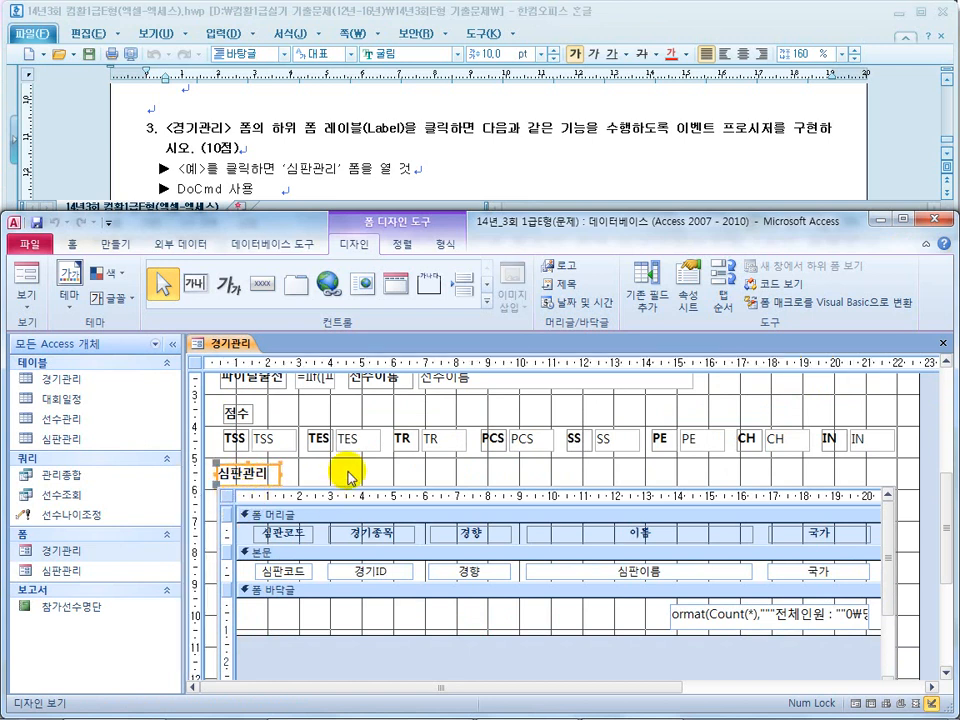
left_click(343, 510)
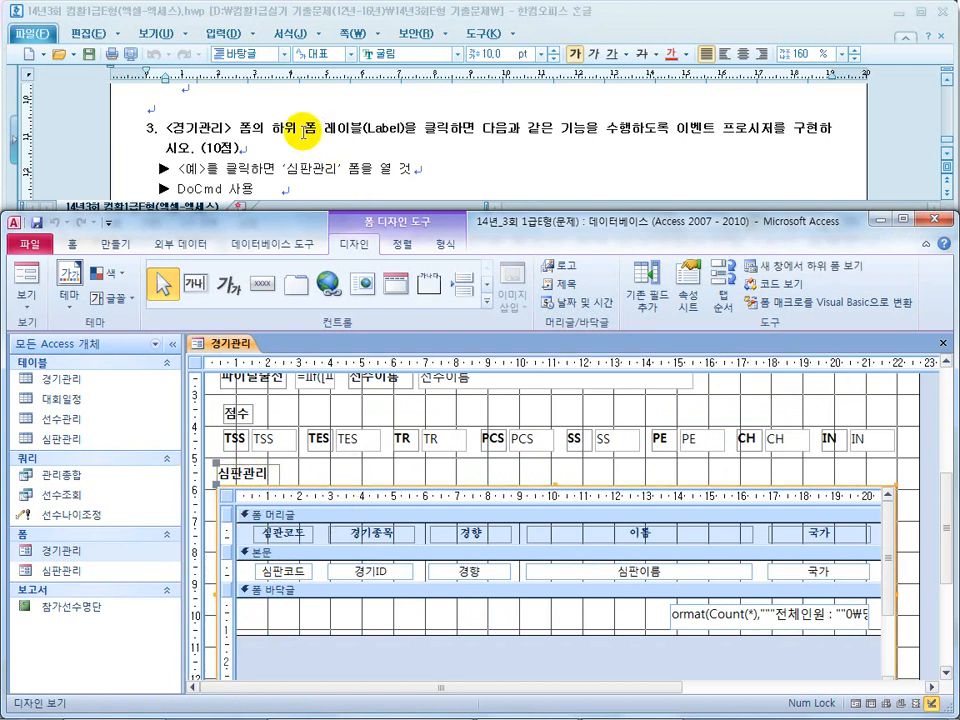
left_click(298, 130)
left_click_drag(298, 130, 395, 128)
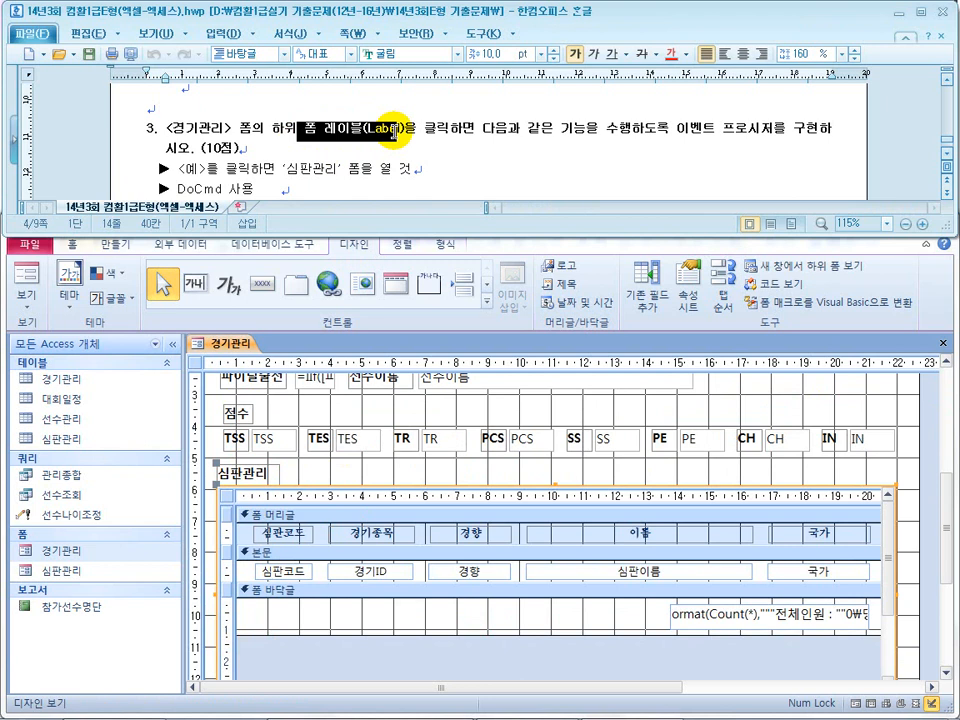
left_click(250, 475)
left_click(271, 471)
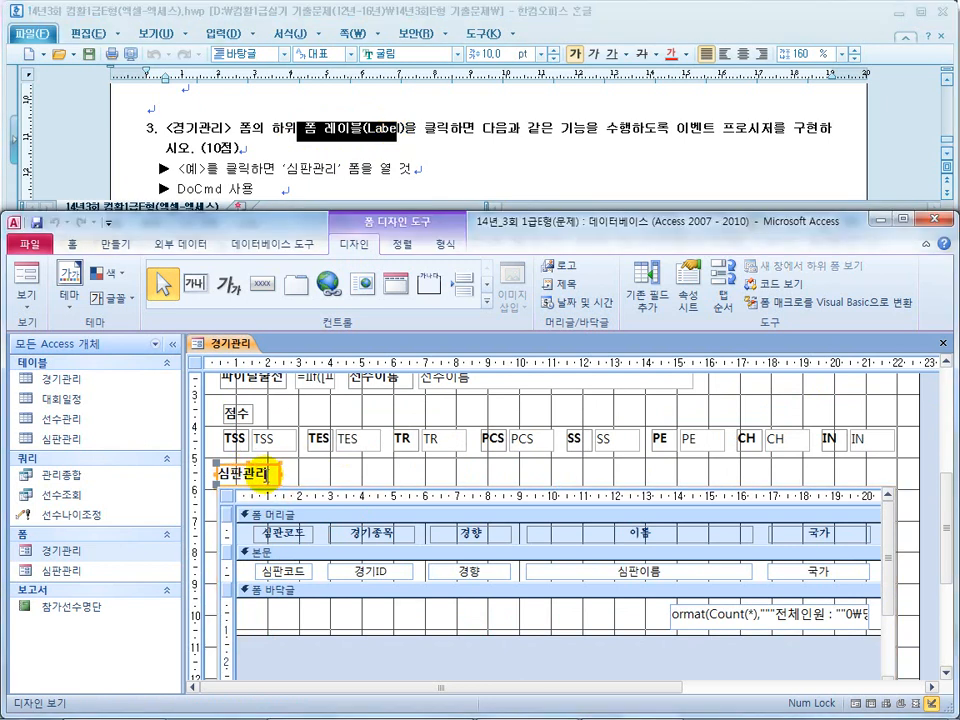
left_click(336, 497)
Step: Create a Click event procedure for the 심판관리 label with the Code Builder (코드 작성기)
left_click(266, 473)
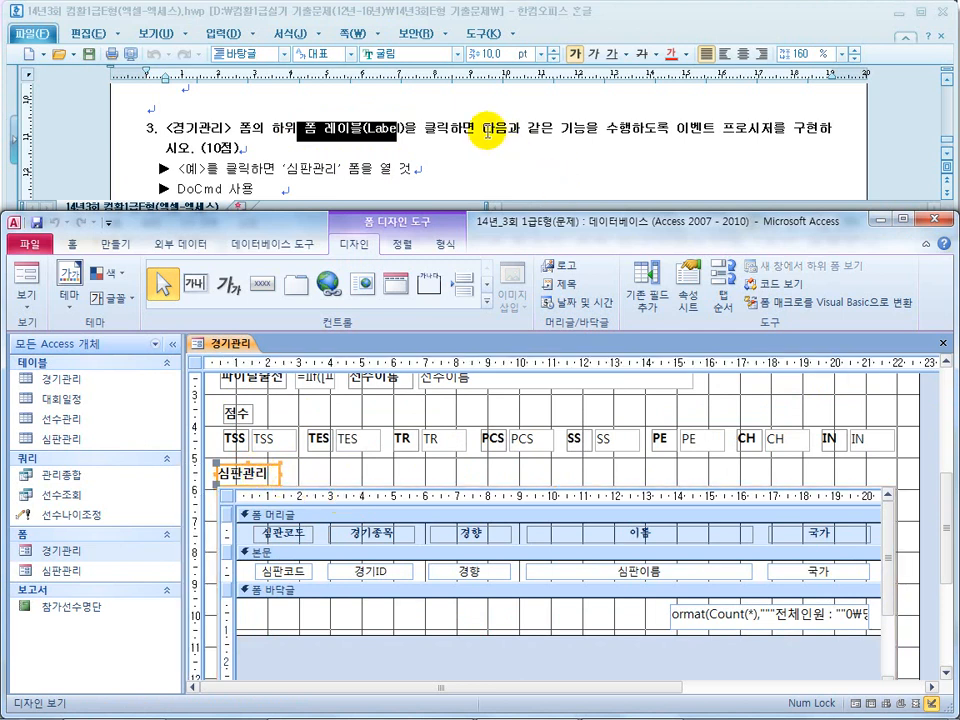
right_click(253, 478)
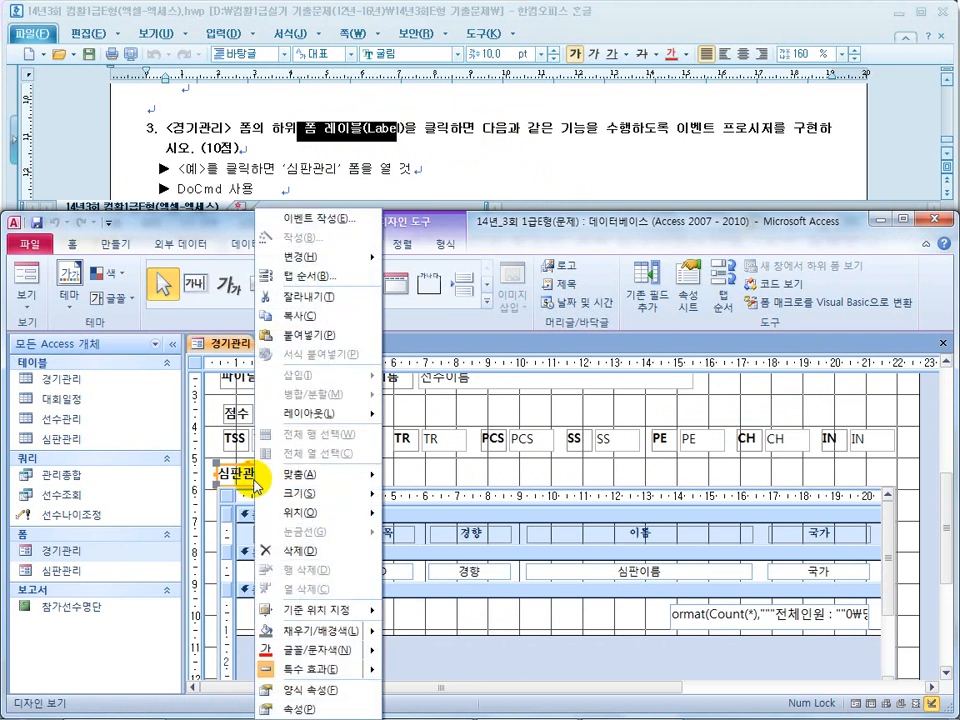
left_click(329, 219)
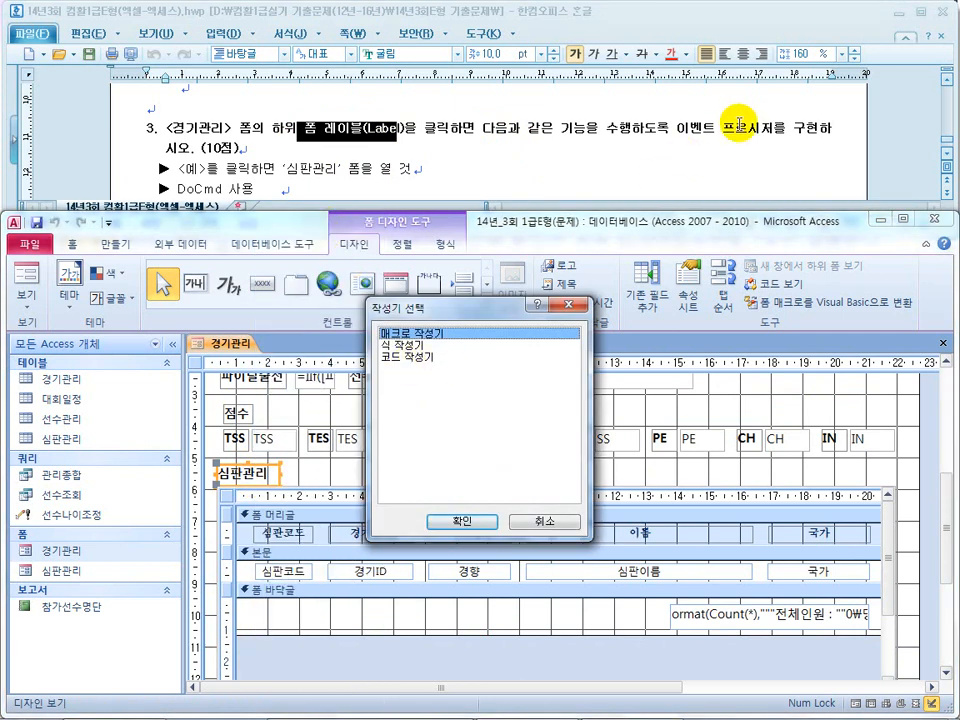
left_click(410, 357)
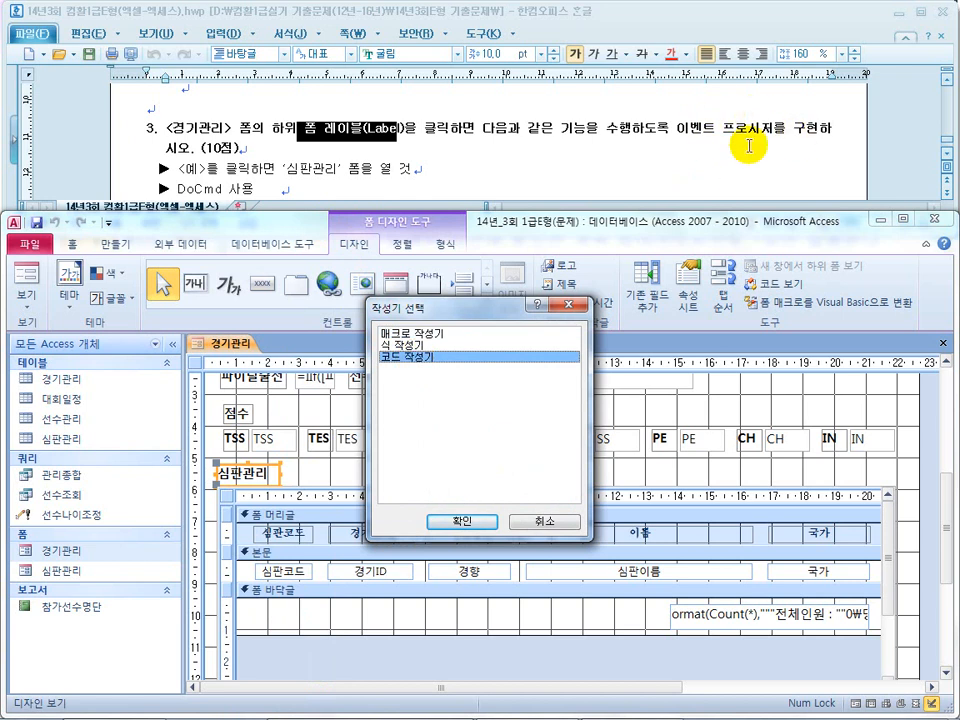
left_click(485, 521)
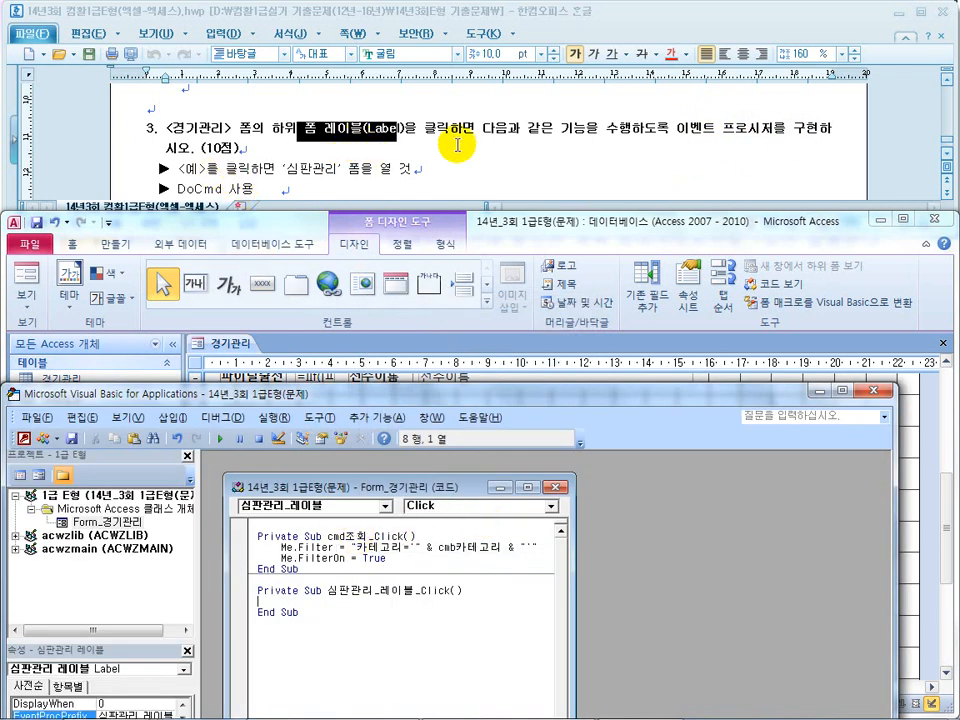
double_click(437, 590)
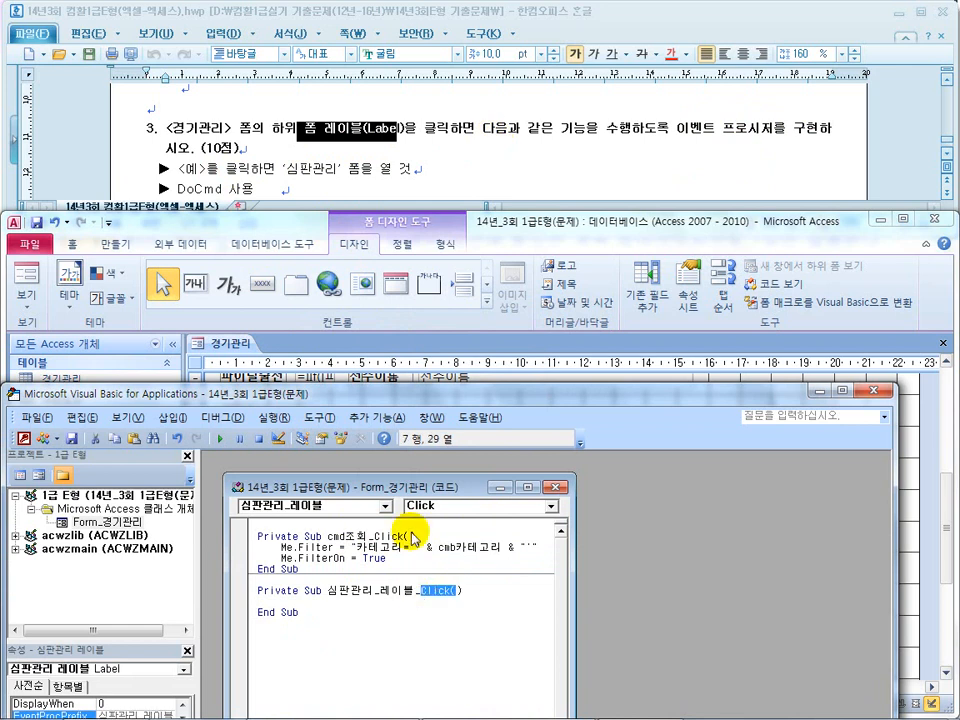
Step: Following the sample message box in question 3, begin the procedure with if msgbox("다른 심판 정보를 확인하시겠습니까?", and widen the code window
left_click(145, 155)
scroll(257, 171, "down", 3)
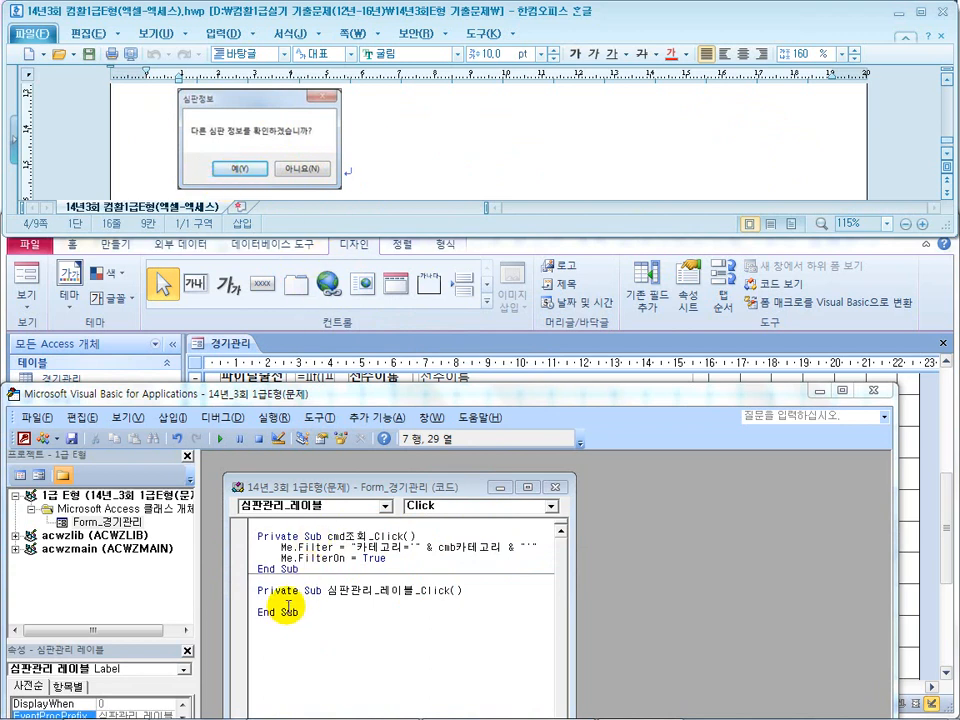
key("Return")
type("ㅌ")
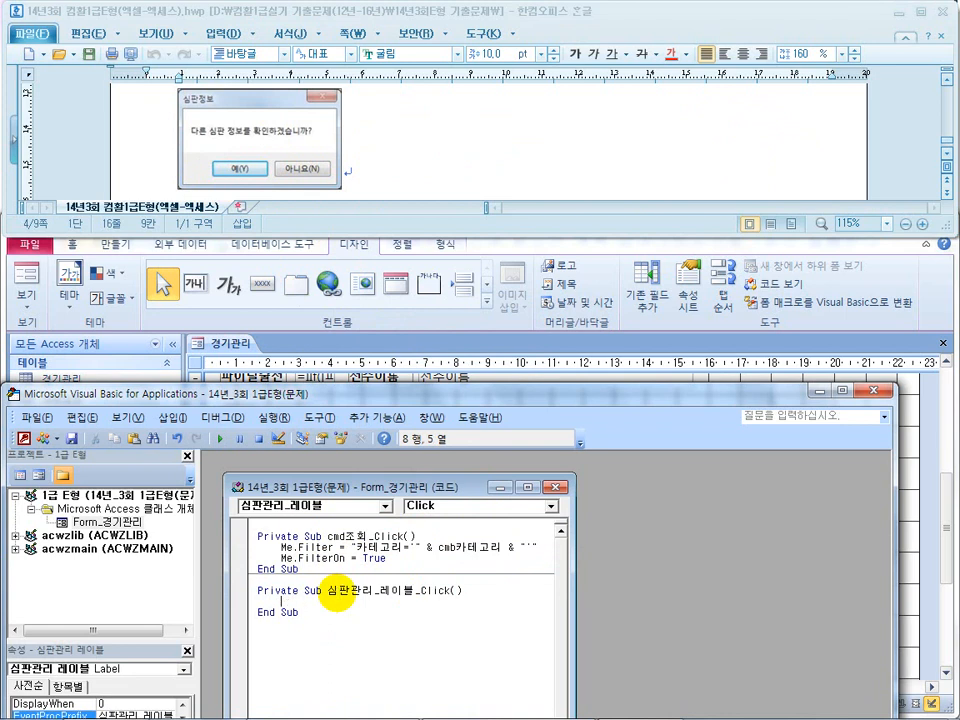
key("alt+i")
left_click(289, 597)
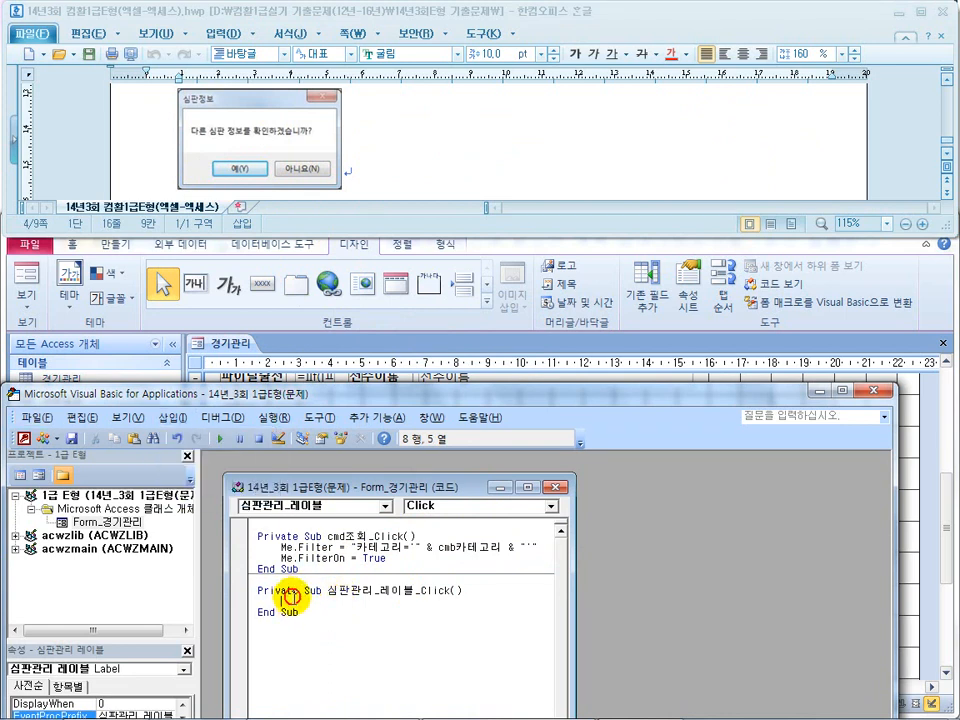
type("sgbox(")
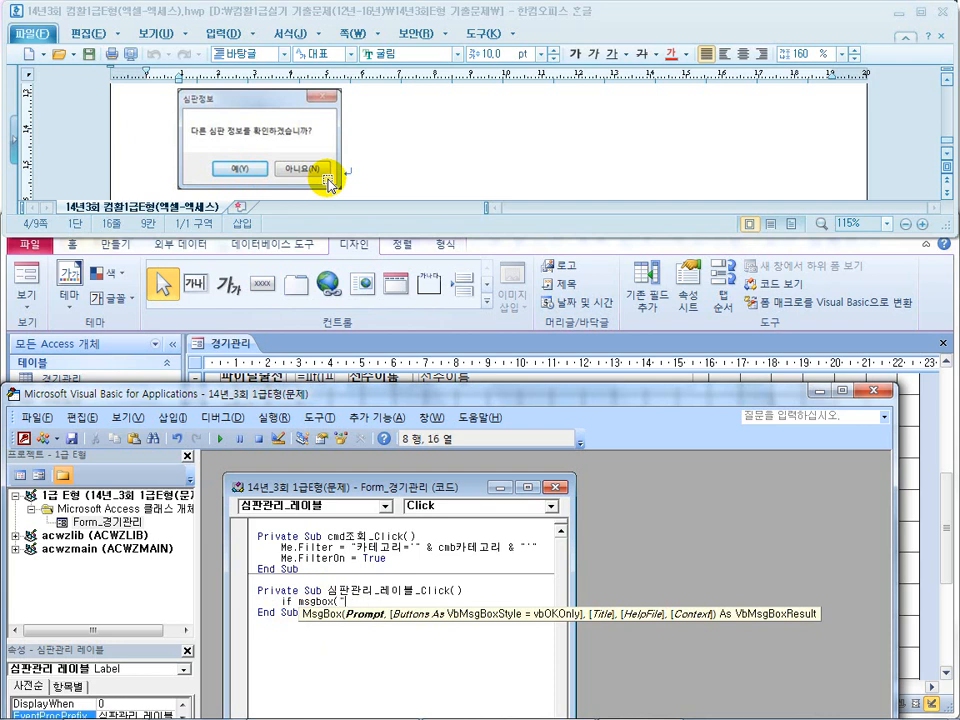
type("판 ㅈ")
type("보를 확인하")
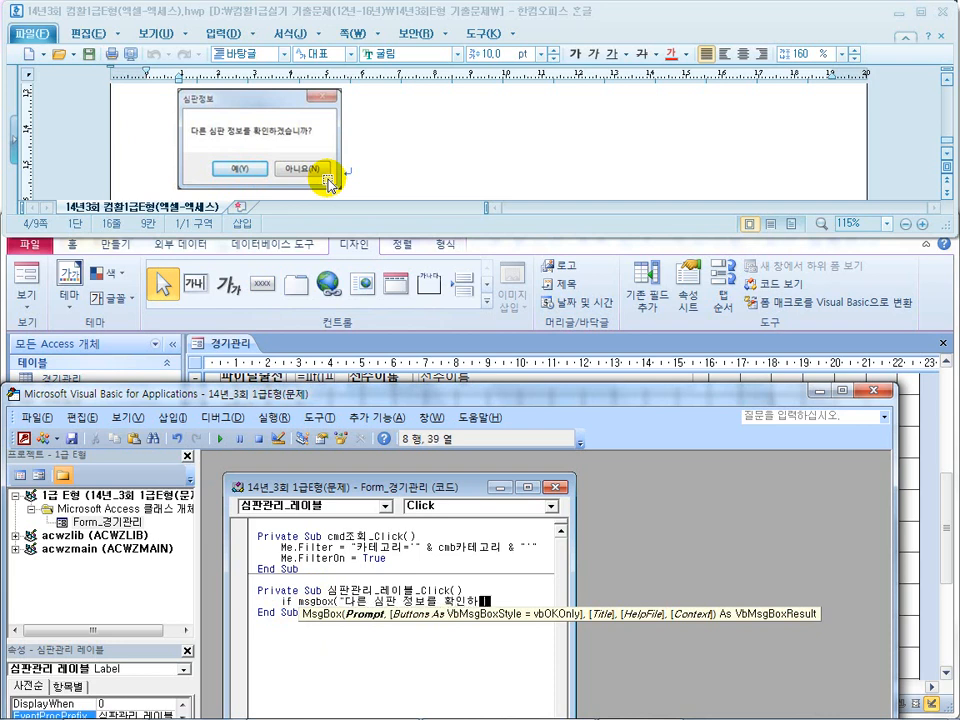
type("ㄱ시겠습니까")
type("까")
left_click_drag(574, 572, 782, 571)
type("?\",")
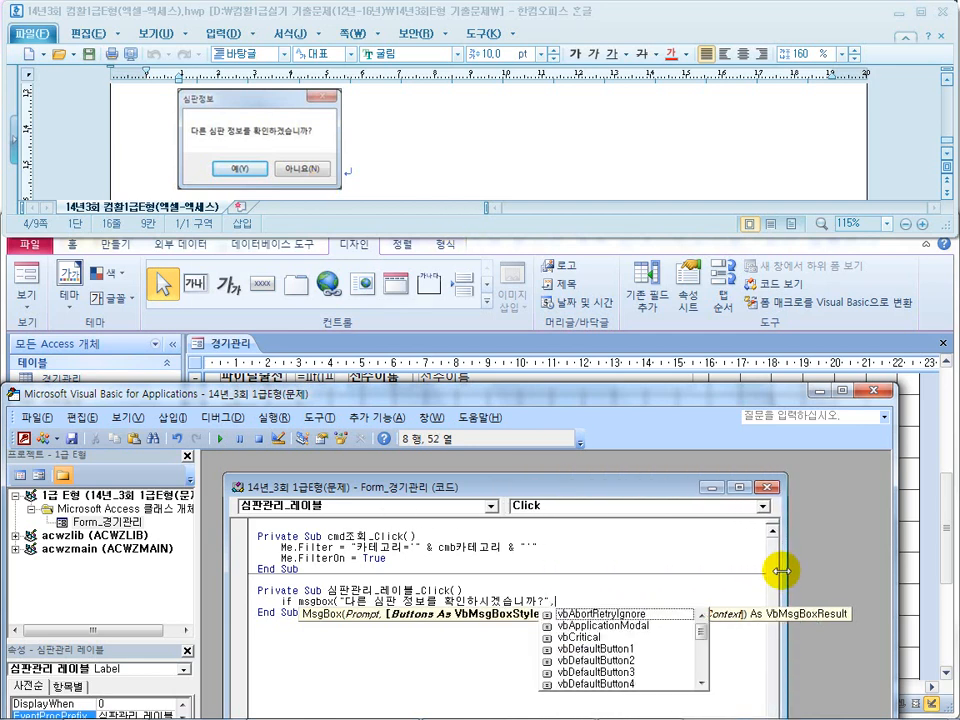
Step: Add vbYesNo as the message box's buttons argument, followed by a comma for the title
type("vb")
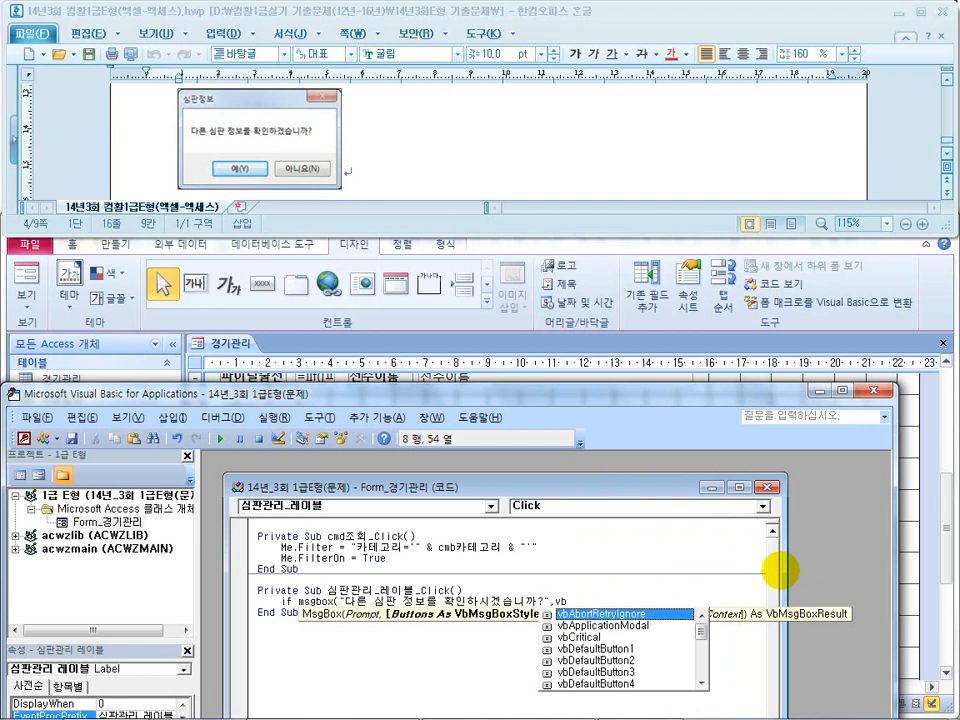
left_click(706, 683)
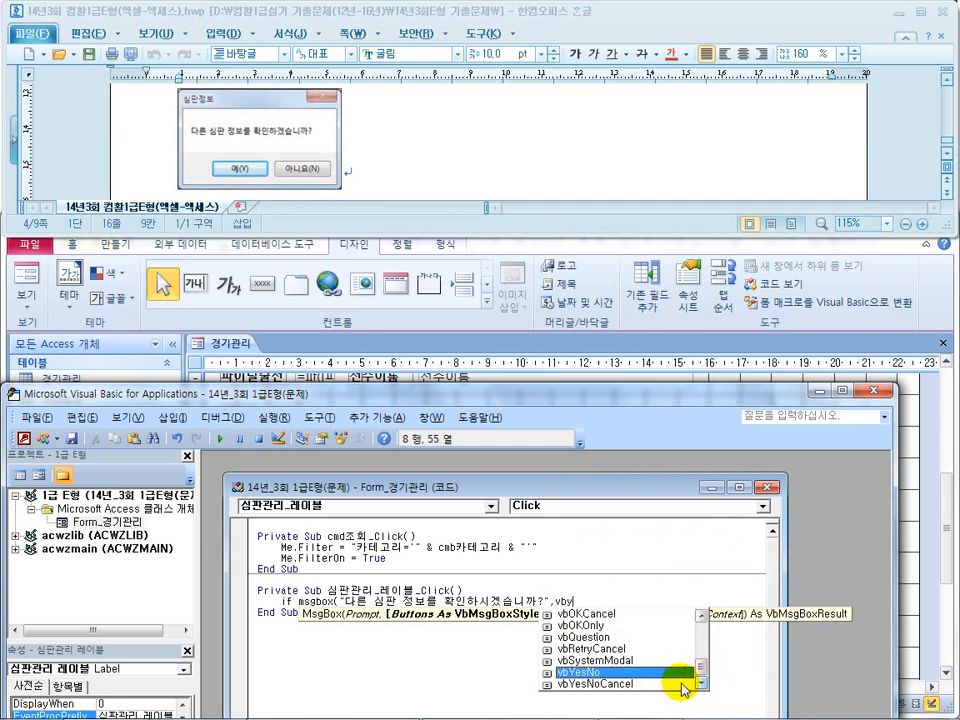
double_click(660, 672)
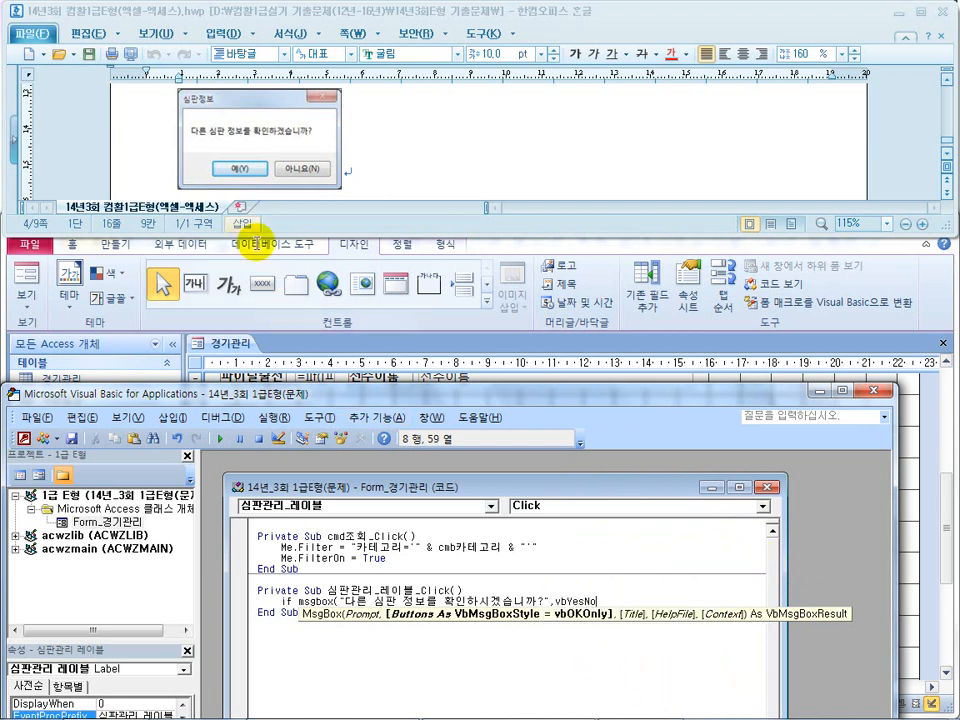
type(",")
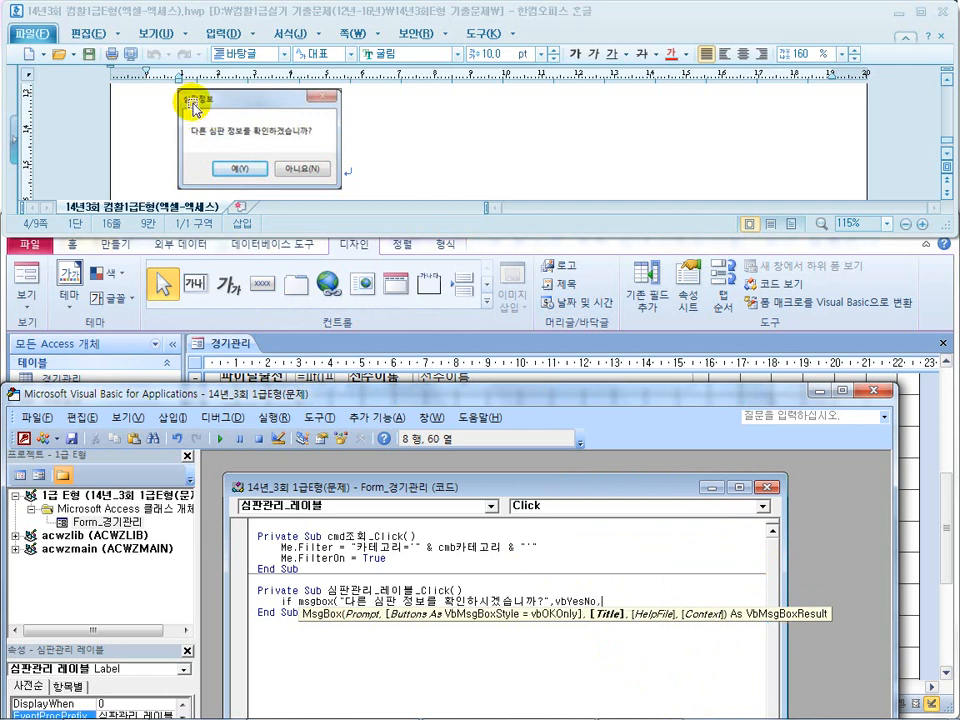
Step: Add a quoted title argument and the closing parenthesis to the MsgBox call and start filling in the title from the sample
type("\"\")")
key("Left")
key("Left")
type("판정보")
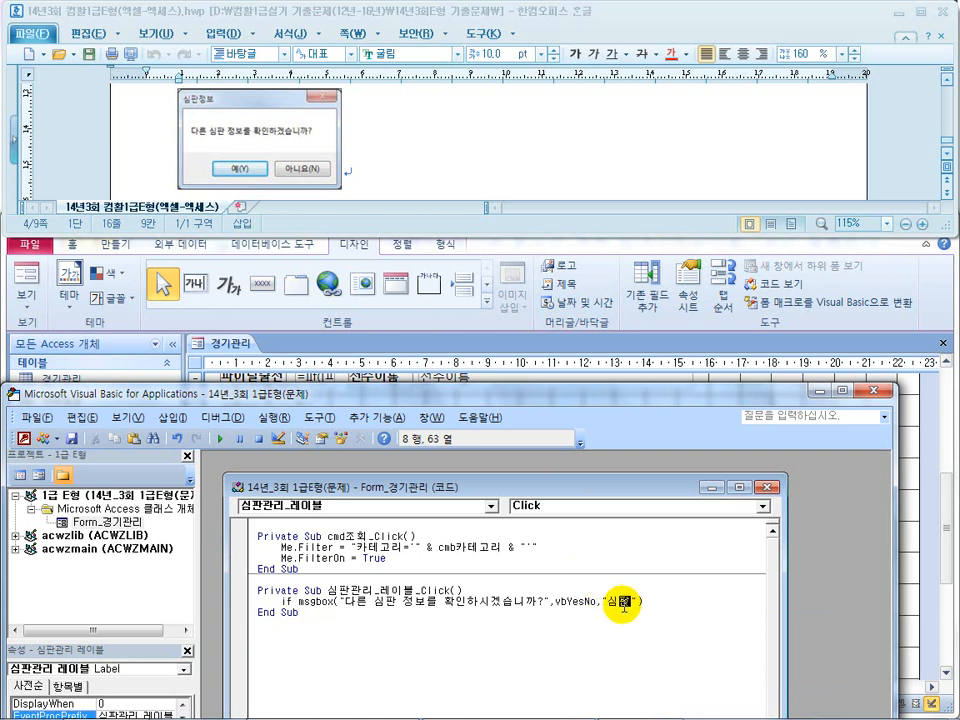
Step: Try the MsgBox call without its title argument, and undo the deletion of the empty quotation marks
key("BackSpace")
key("BackSpace")
key("shift+Right")
key("shift+Right")
key("shift+Right")
key("Delete")
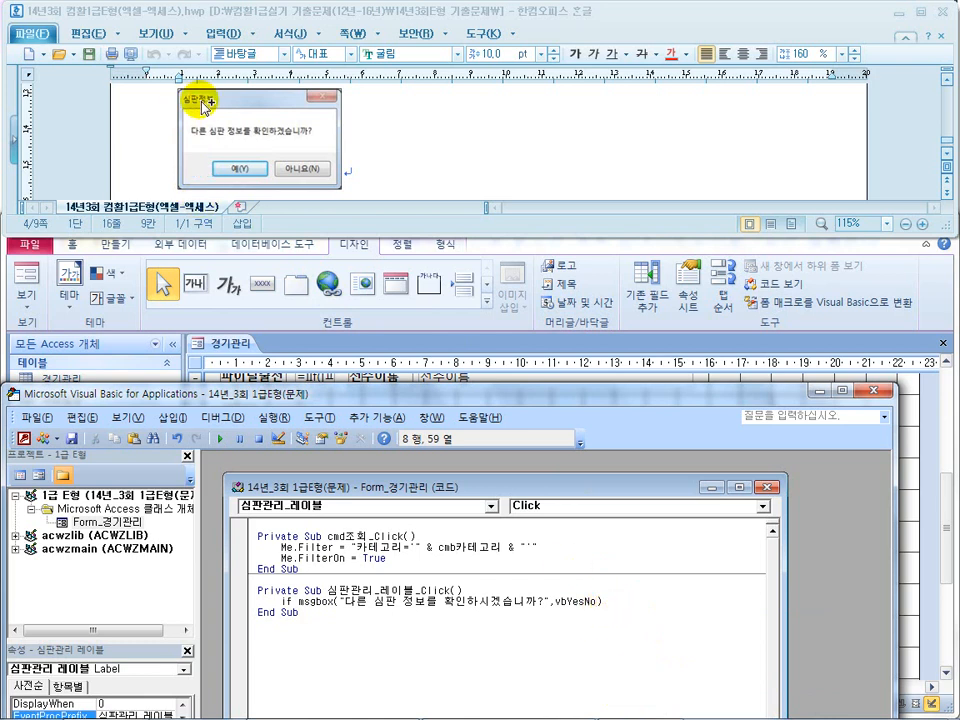
key("ctrl+z")
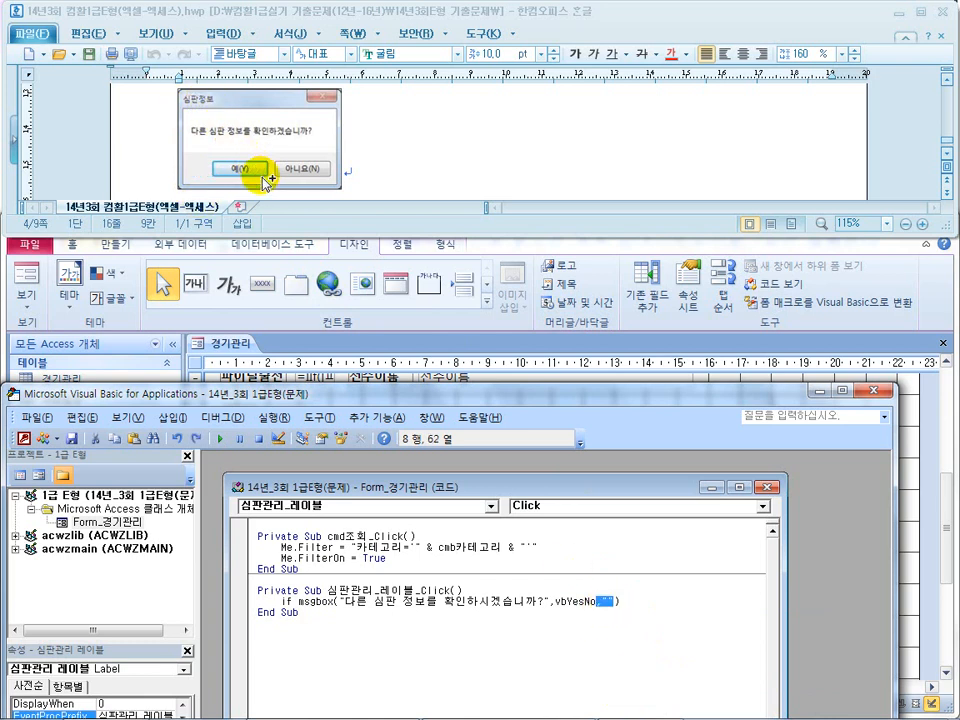
Step: Enter 심판정보 between the quotation marks of the MsgBox title argument
left_click(606, 602)
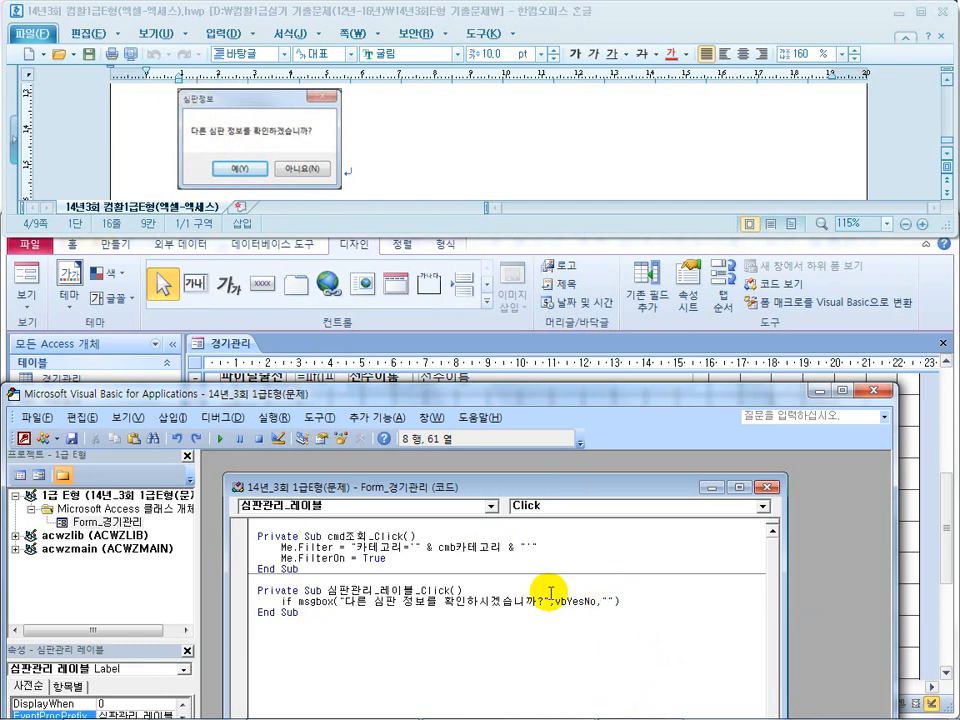
type("심판정ㅂㅗ")
left_click(689, 604)
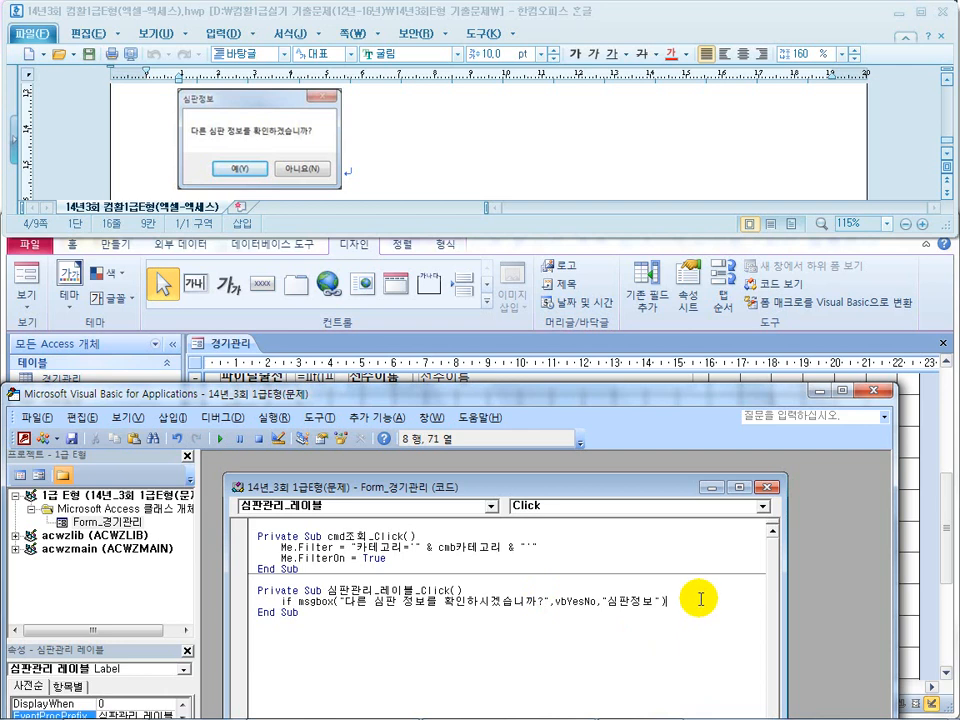
Step: Complete the If condition by comparing the MsgBox result with vbYes, followed by Then and a new line
type("=v")
key("Down")
key("Down")
key("Down")
key("Down")
key("Down")
key("Down")
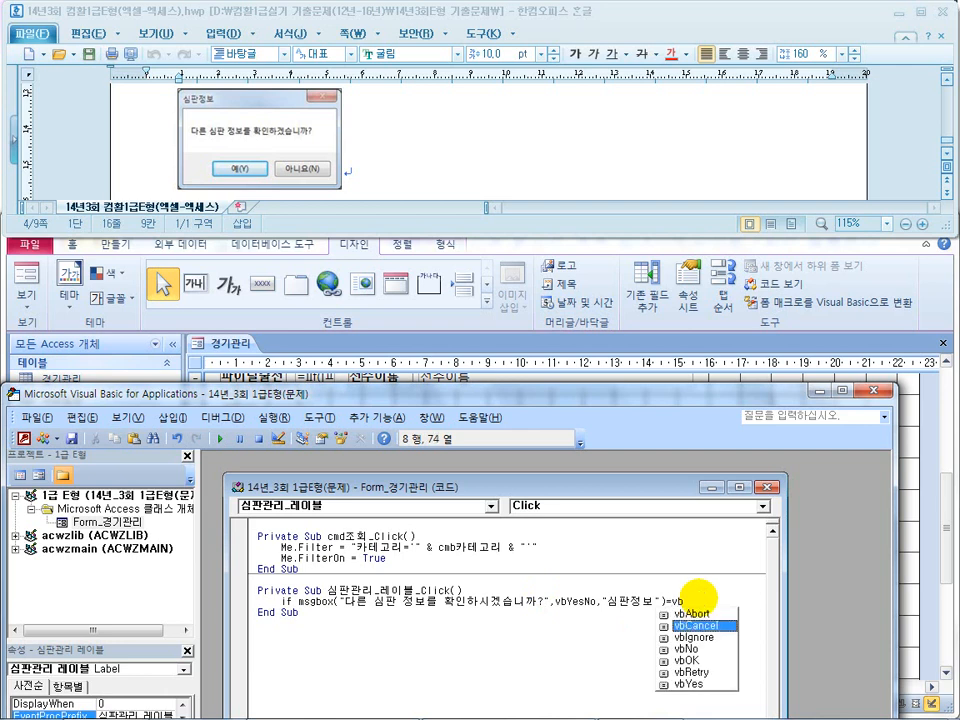
key("Tab")
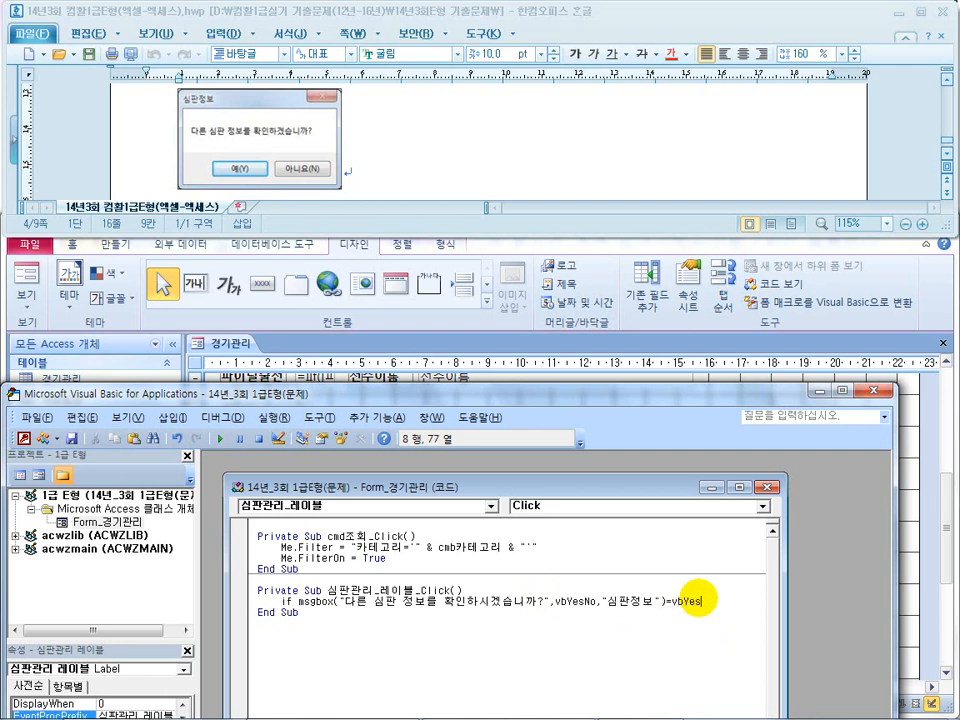
type("then")
key("Return")
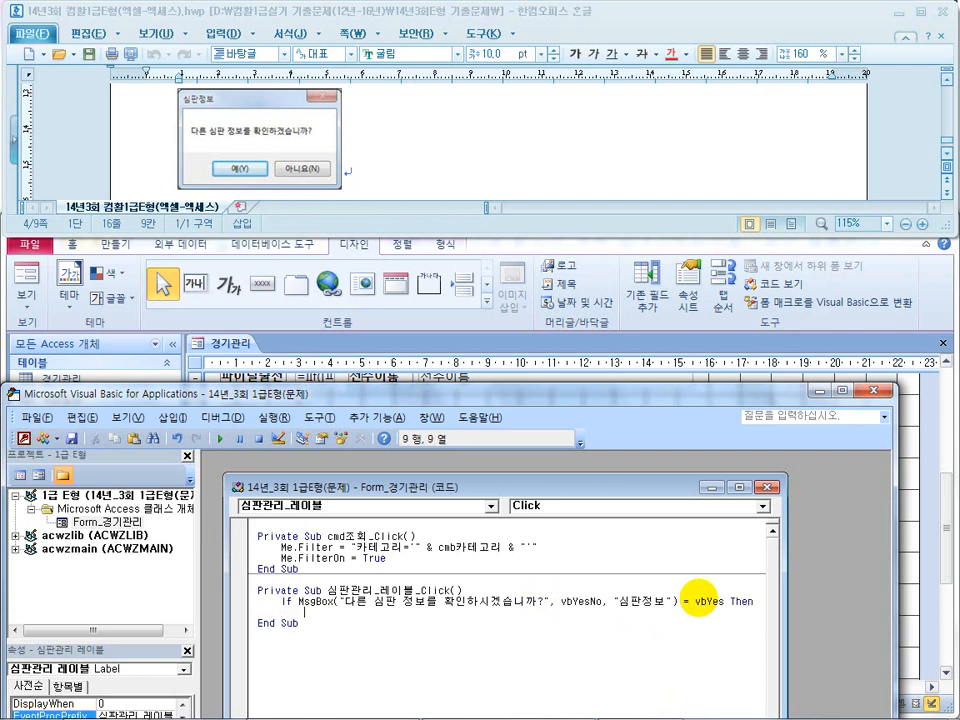
Step: Following question 3's DoCmd requirement, begin a DoCmd.OpenForm statement inside the If block
left_click(396, 154)
scroll(396, 155, "up", 1)
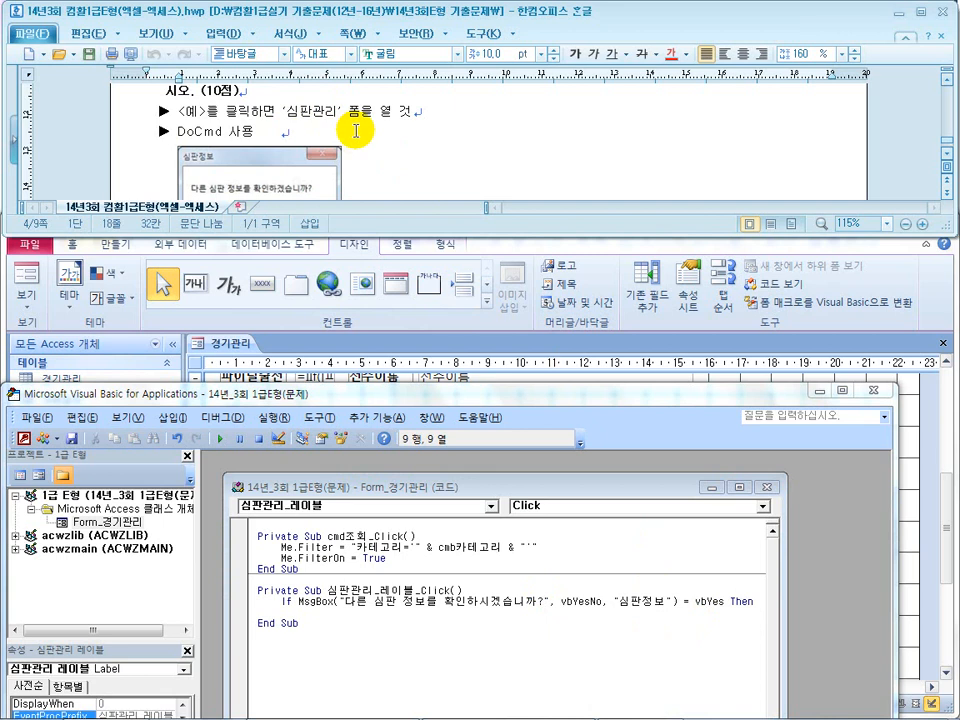
scroll(302, 634, "down", 1)
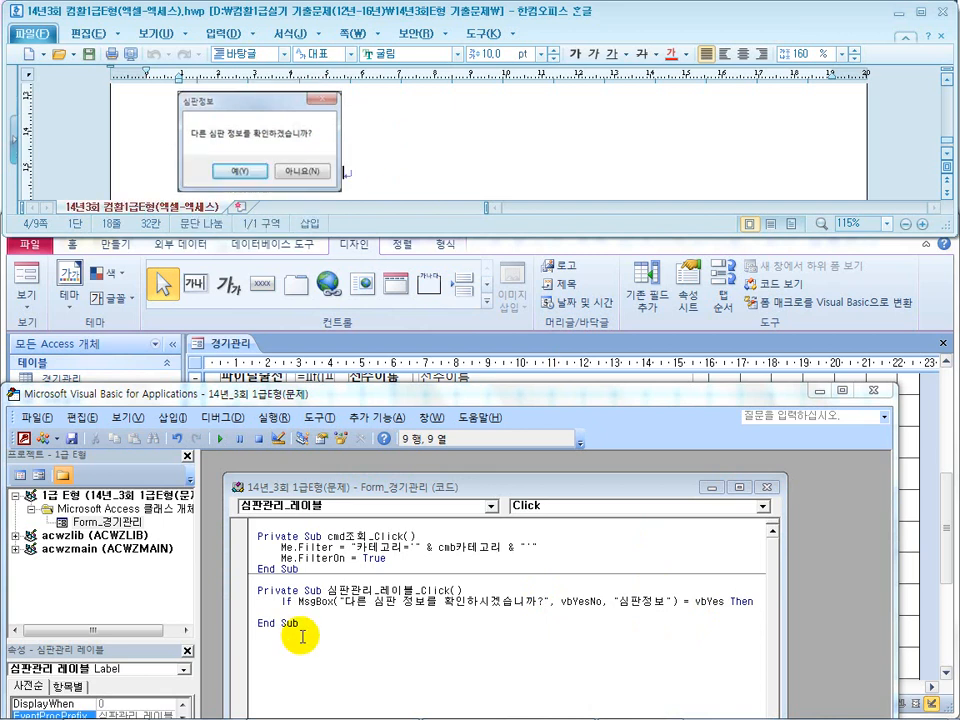
left_click(304, 614)
type("d")
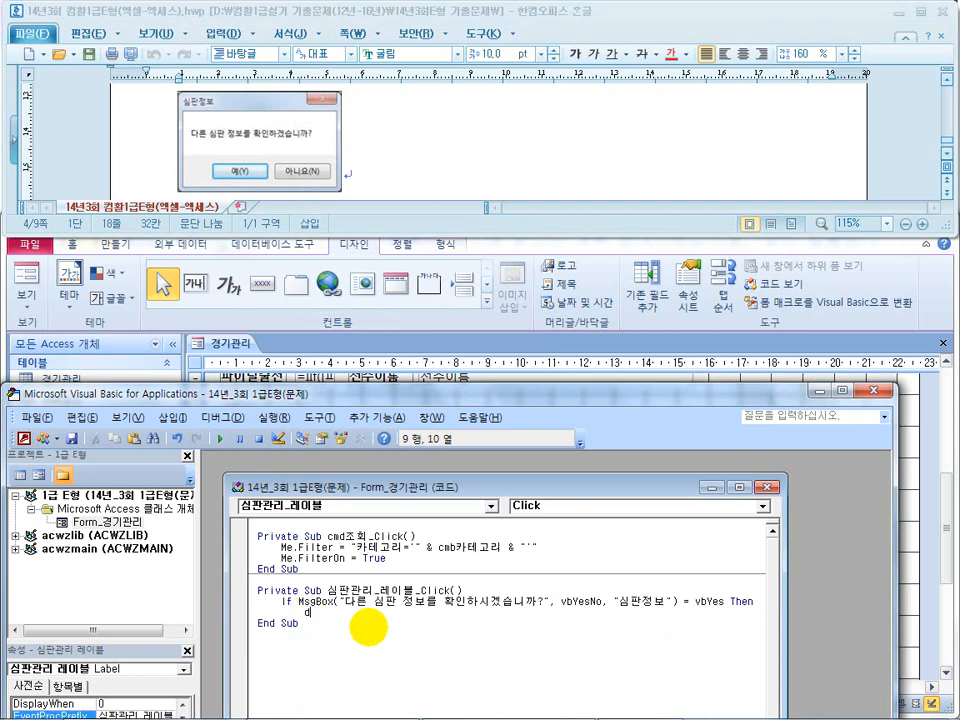
type("ocmd.")
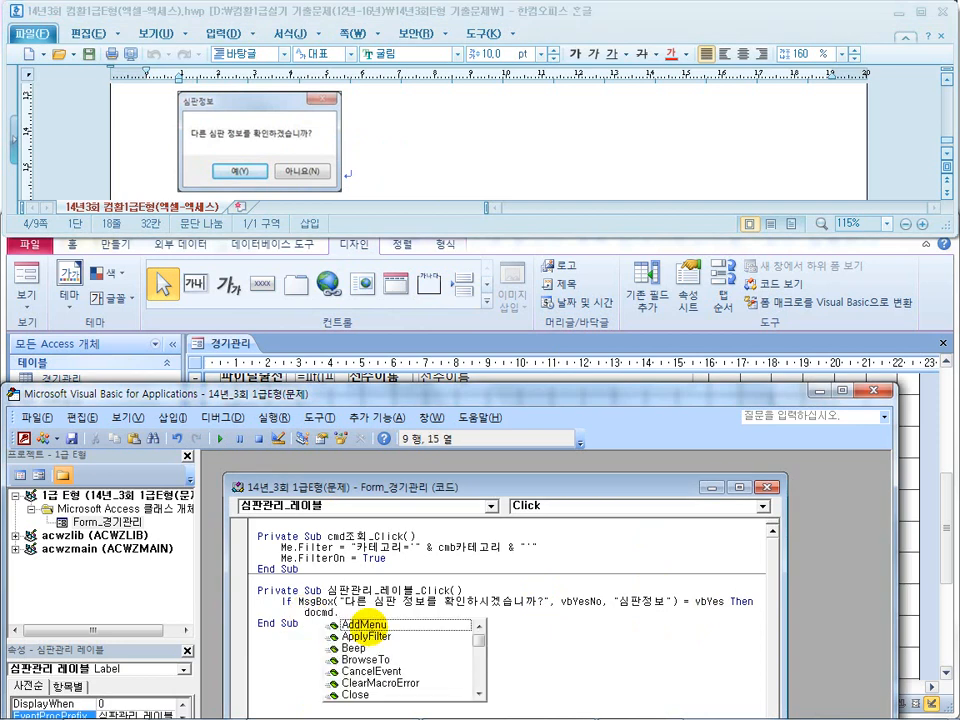
type("op")
double_click(368, 646)
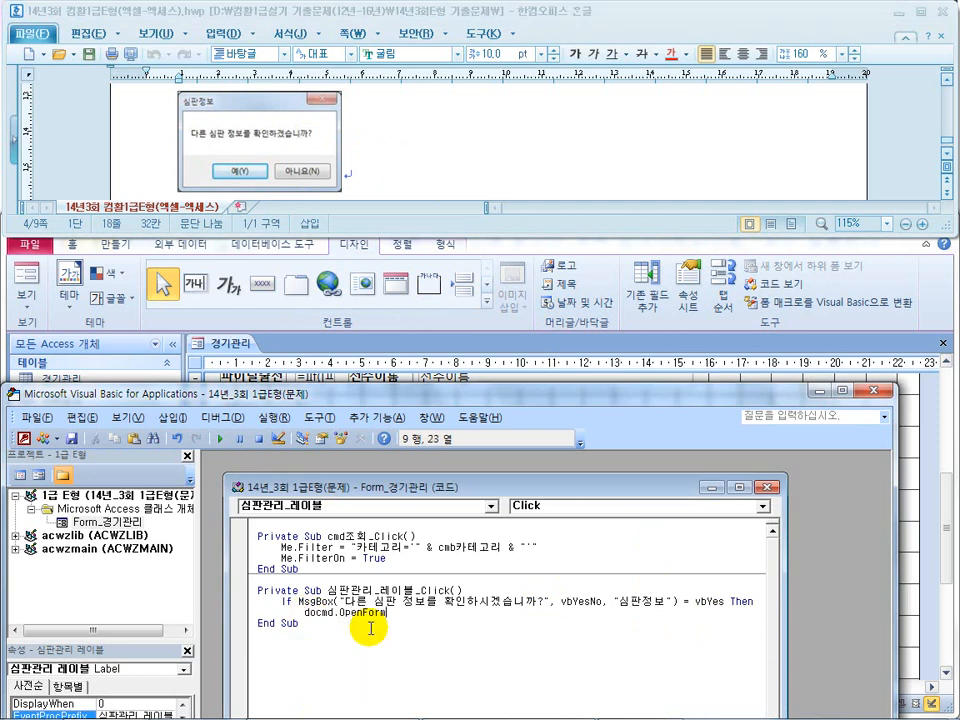
key("space")
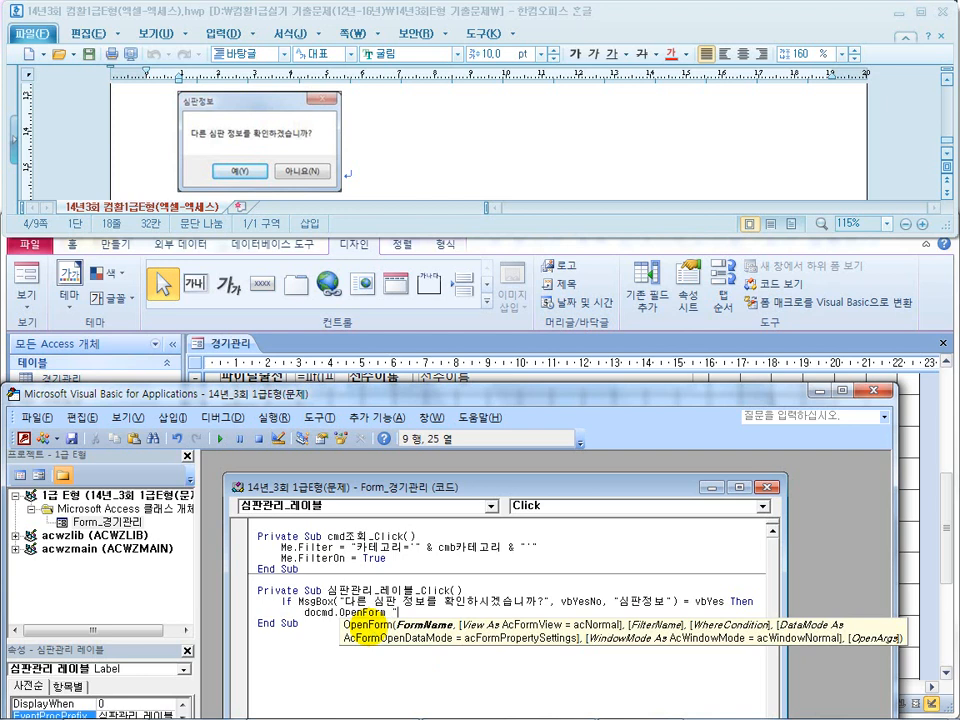
Step: Pass "심판관리" as the form name of the OpenForm statement and close the block with End If
left_click(373, 154)
scroll(378, 163, "up", 1)
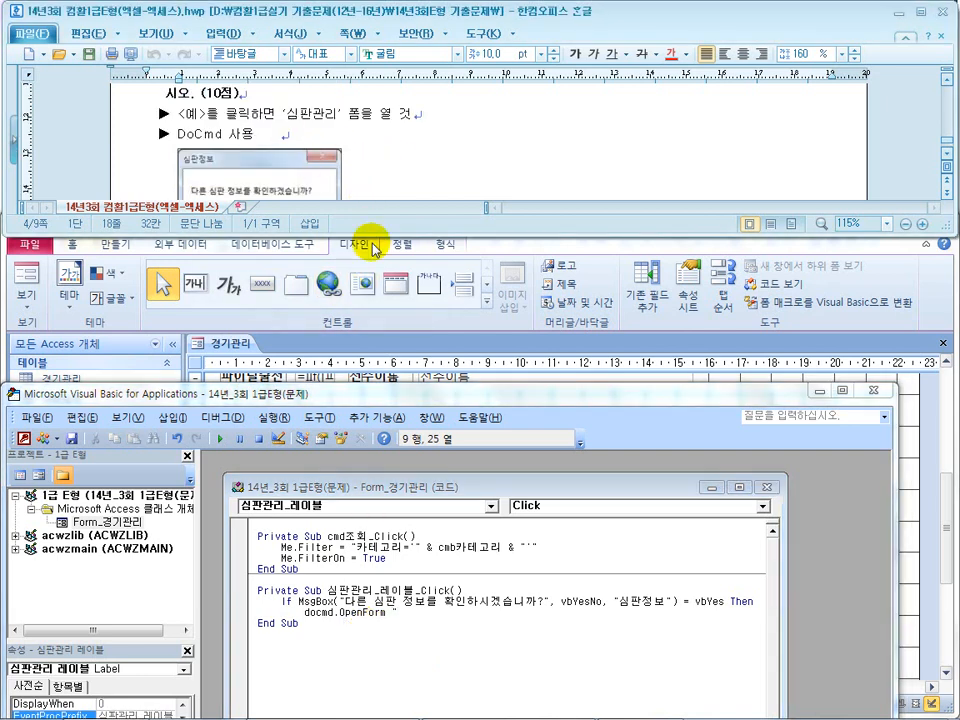
left_click(408, 611)
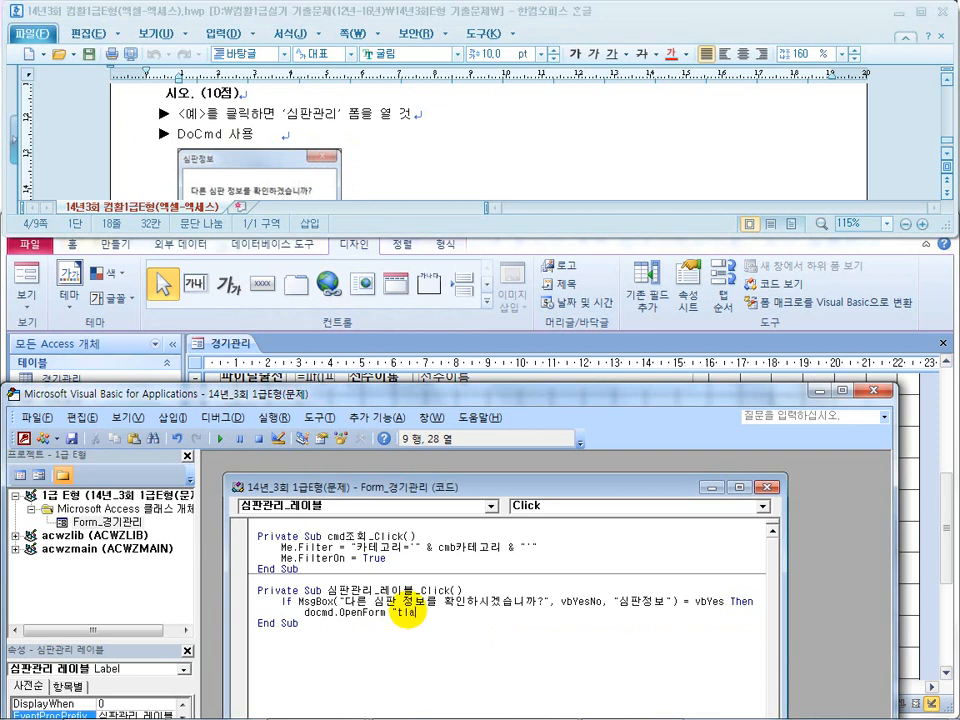
type("심판관리")
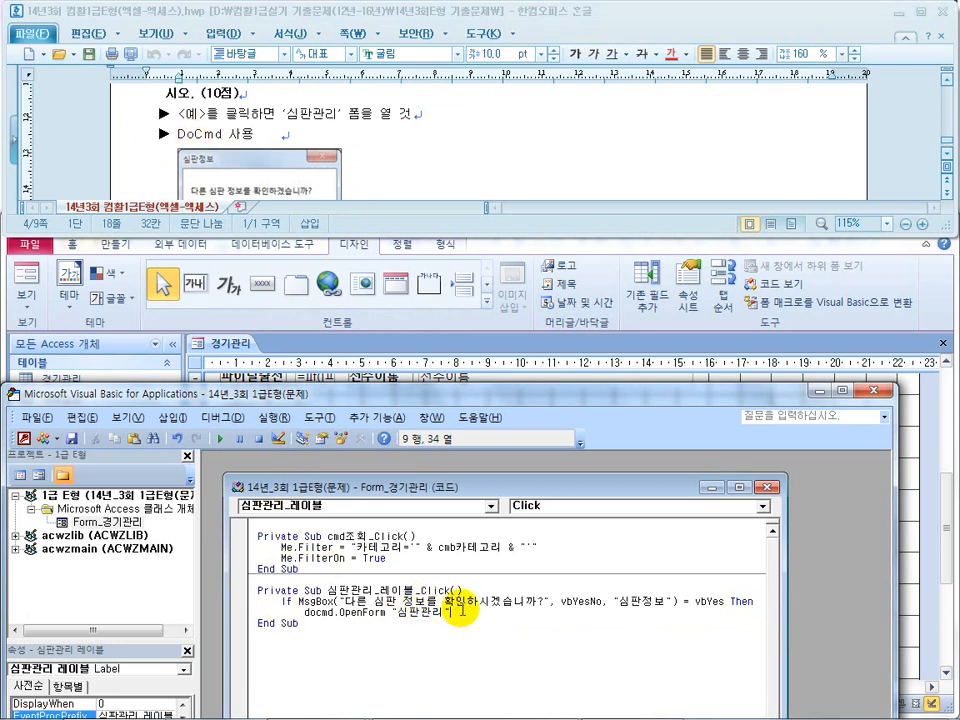
key("Return")
type("쀄")
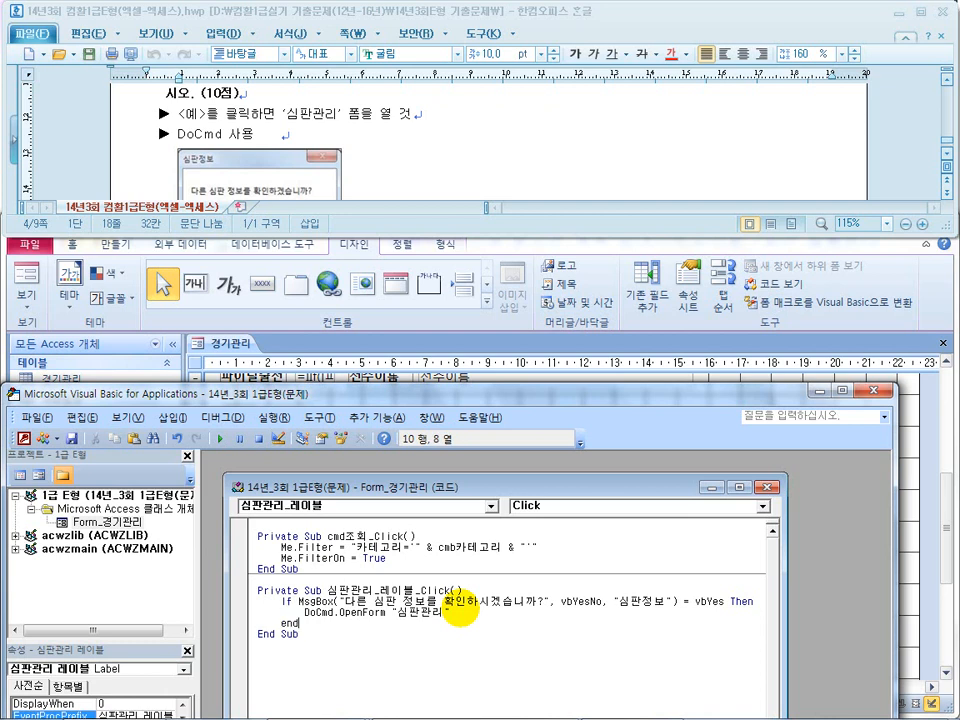
Step: Recheck question 3, close the code editor and show the 경기관리 form in Form view in a maximized window
left_click(403, 154)
scroll(403, 154, "down", 1)
scroll(398, 155, "up", 2)
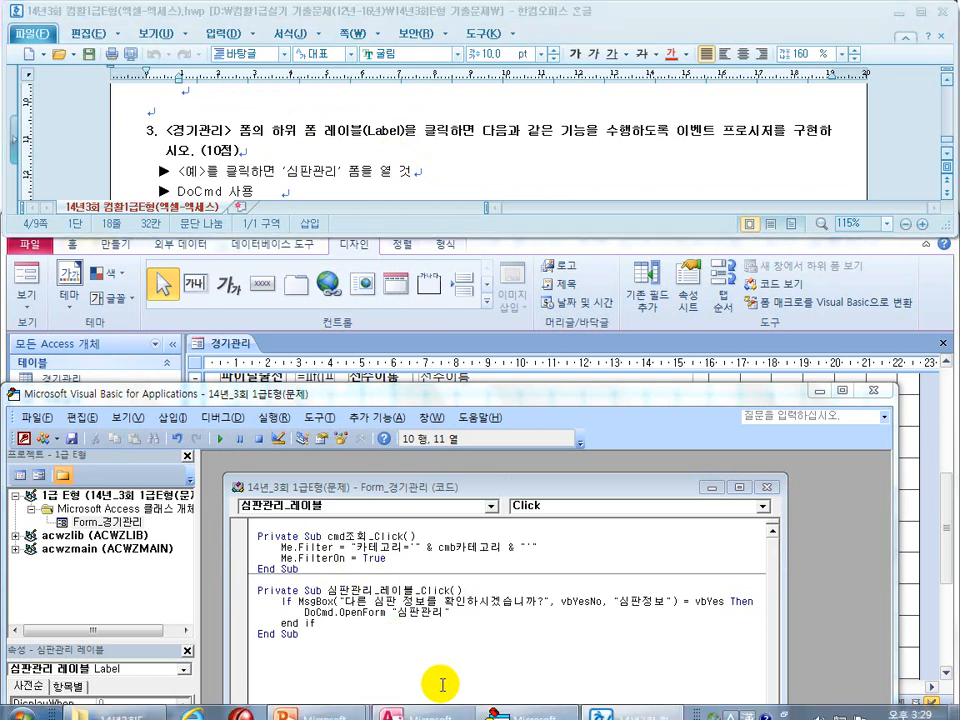
key("super")
left_click(708, 437)
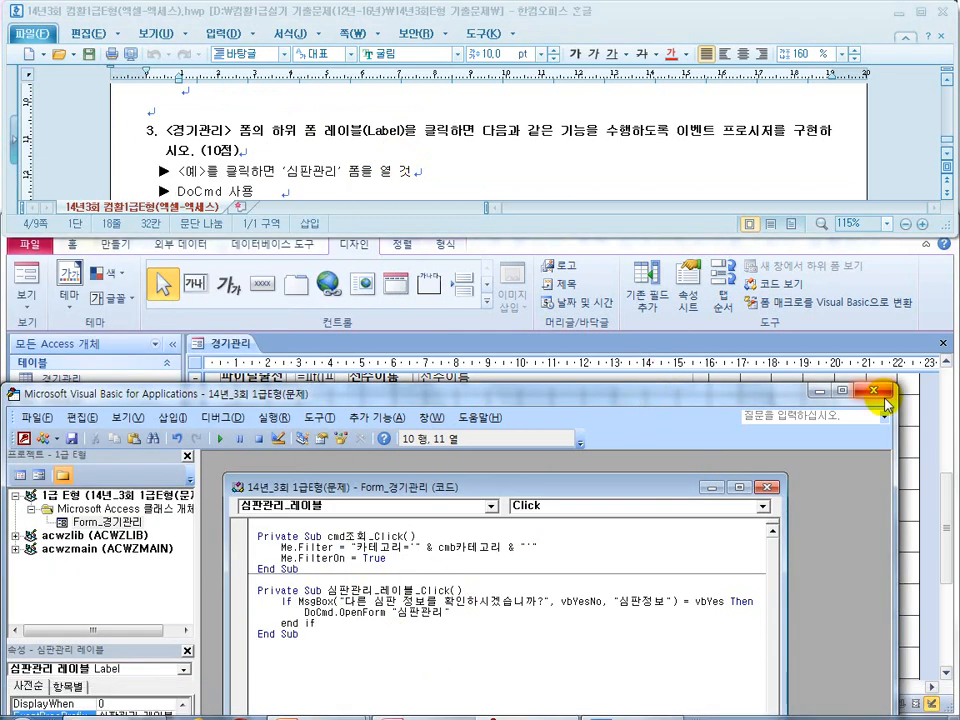
left_click(873, 390)
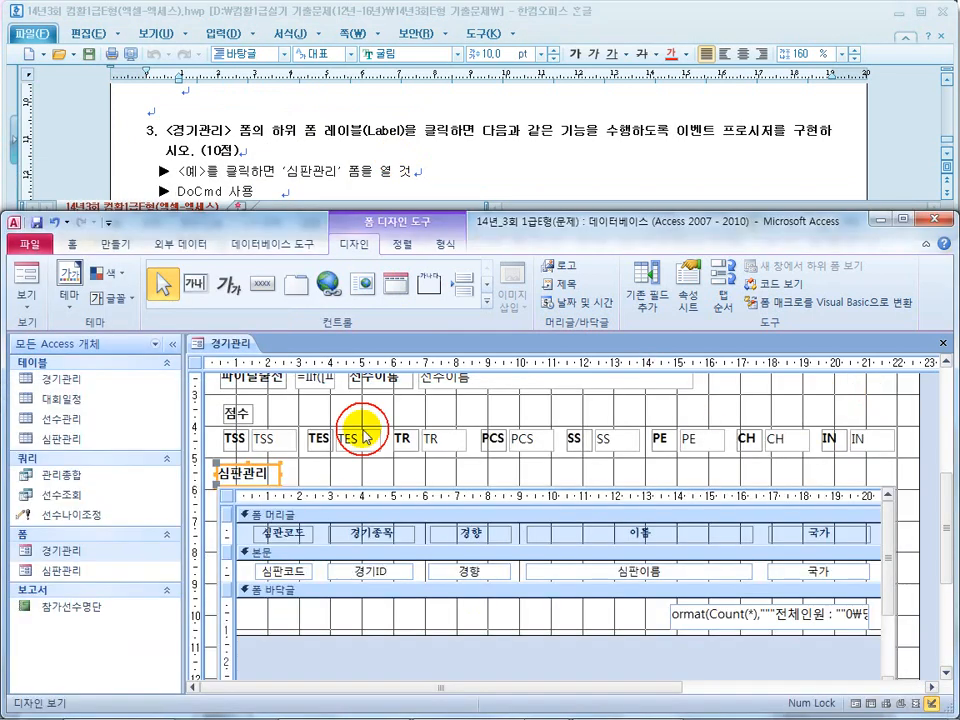
left_click(24, 276)
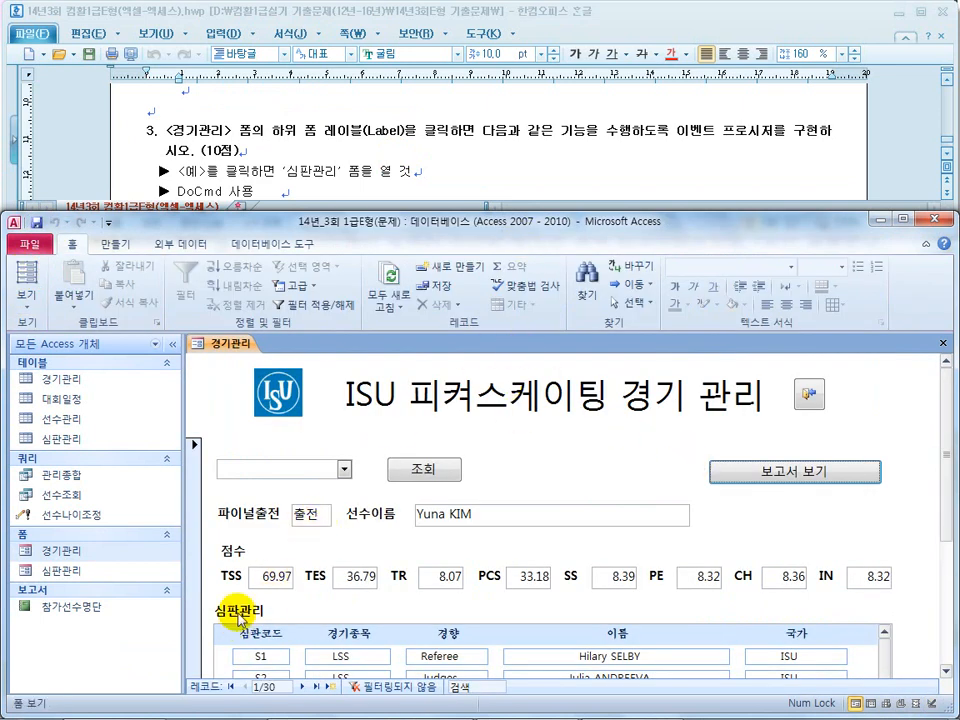
double_click(489, 224)
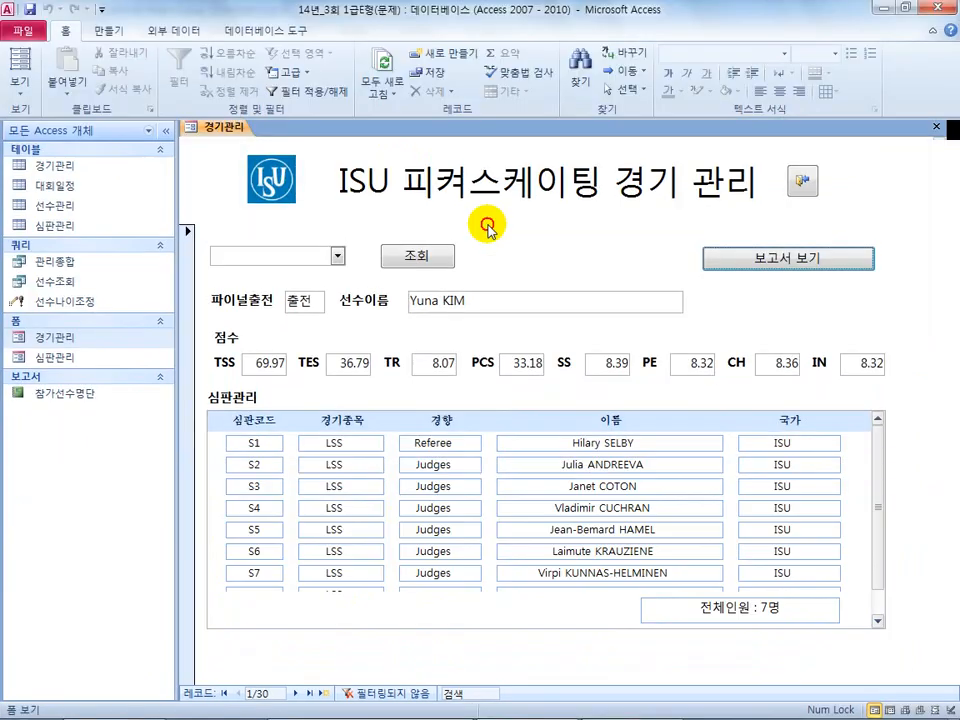
Step: Trigger the 심판관리 label's message box and compare it with the sample dialog in question 3 of the exam document
left_click(240, 405)
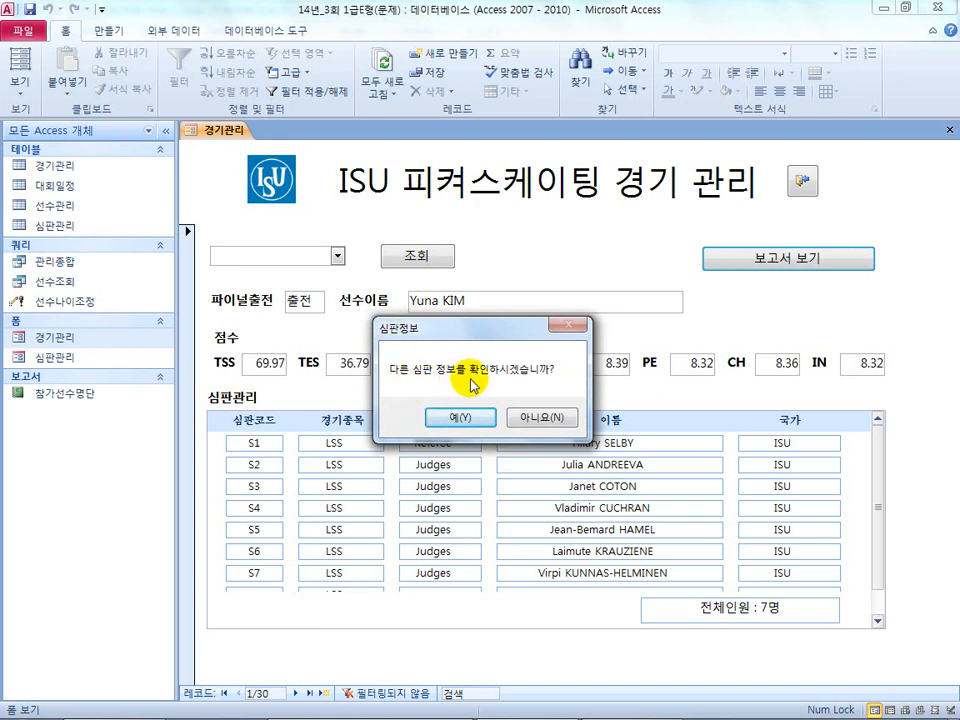
key("super")
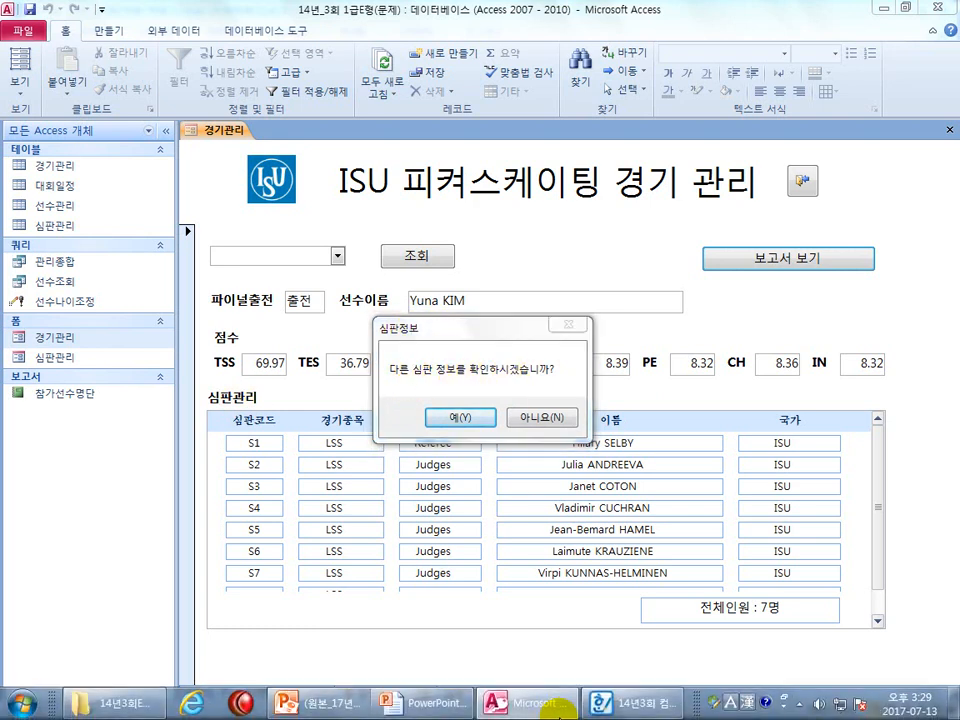
left_click(624, 704)
scroll(395, 140, "up", 2)
scroll(395, 140, "down", 2)
key("ctrl+v")
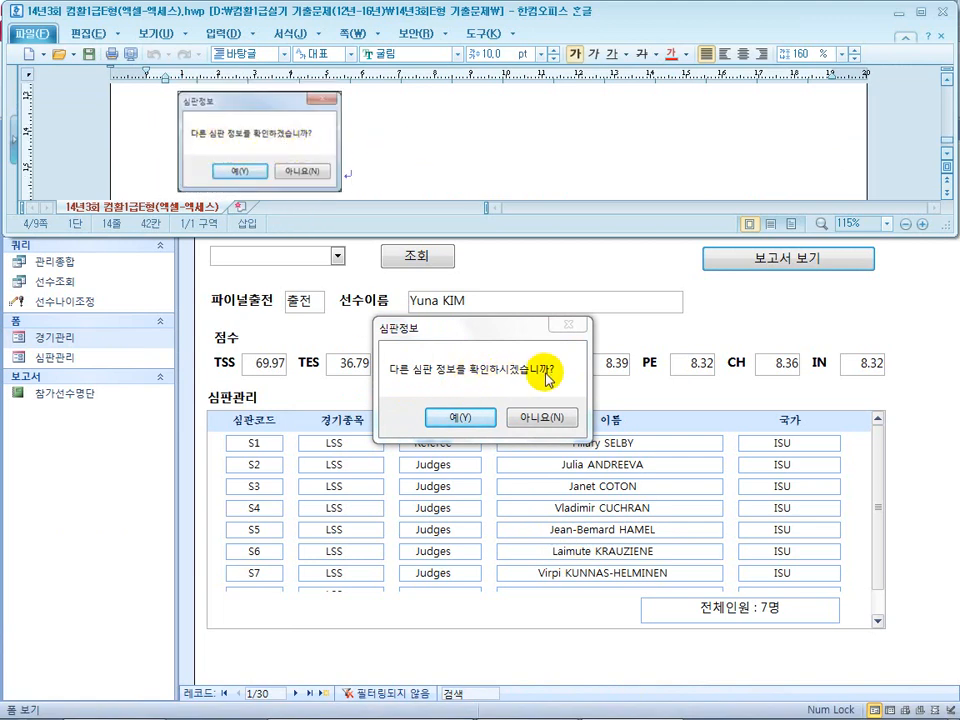
Step: Answer 예 to test opening the 심판관리 form, and close both the 심판관리 and 경기관리 forms
left_click(462, 416)
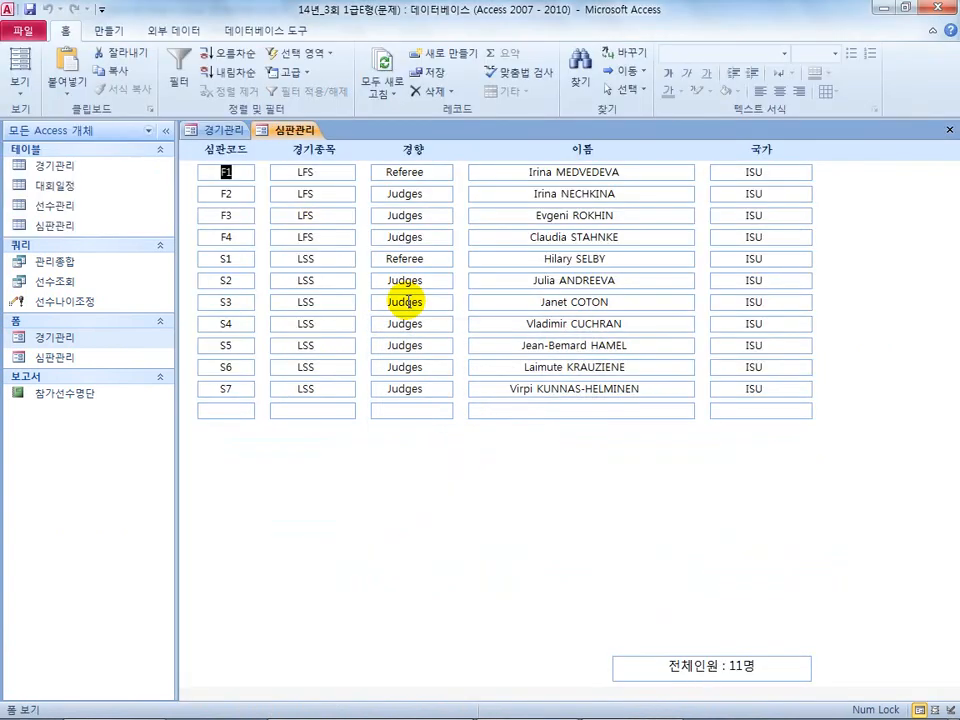
left_click(949, 130)
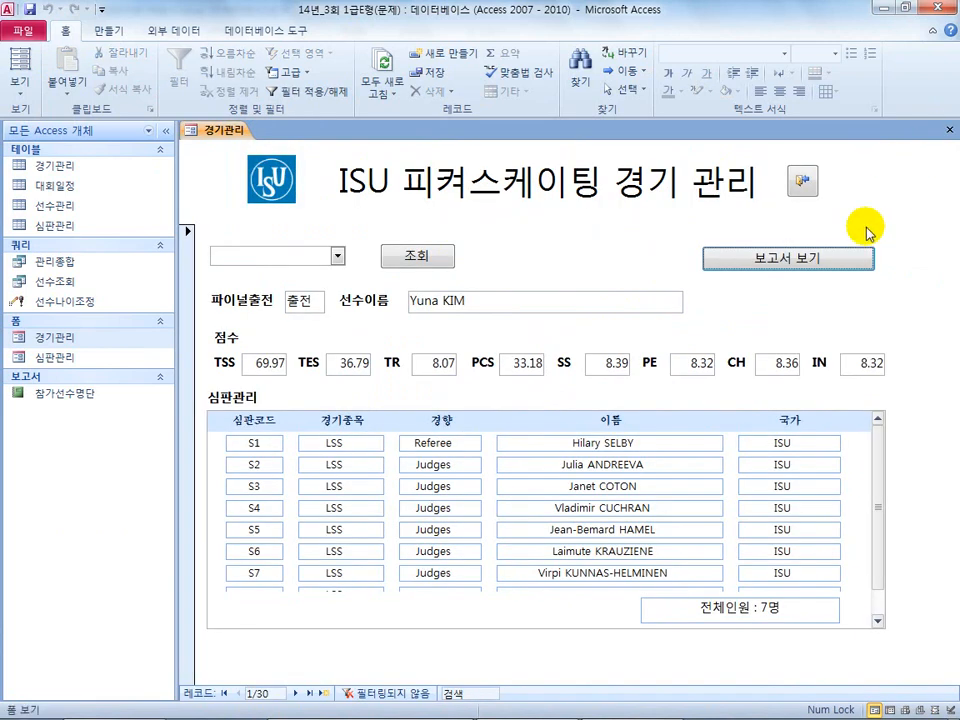
left_click(803, 181)
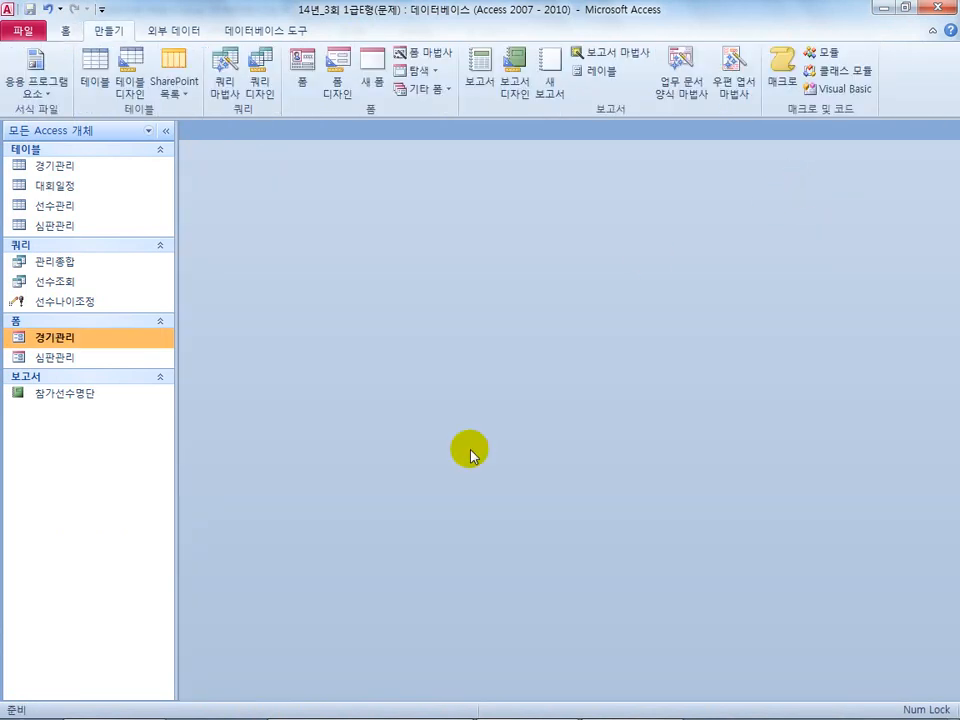
Step: Restore the Access window's size and switch to the PowerPoint slide show, advancing to the 문제4-3 solution slide
double_click(632, 17)
left_click(456, 177)
scroll(456, 177, "up", 5)
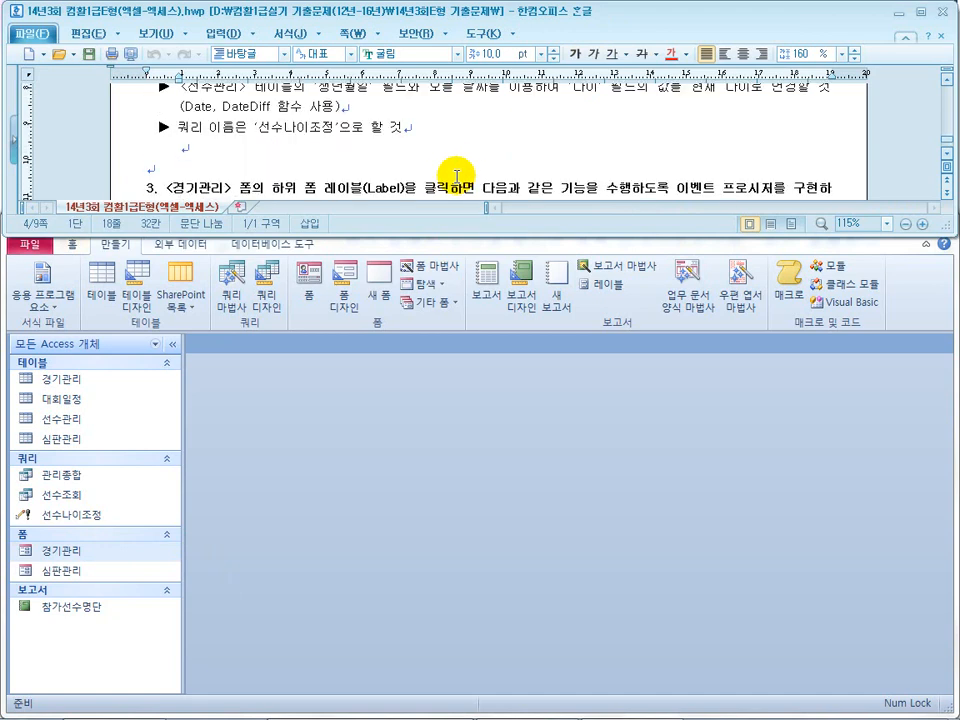
key("super")
left_click(431, 707)
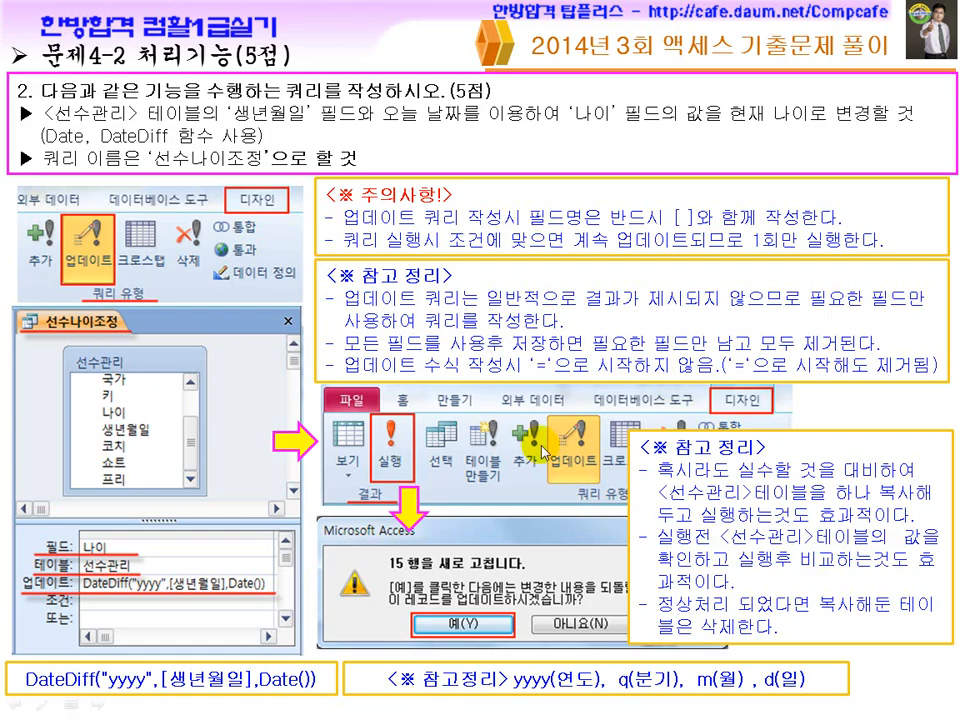
left_click(547, 453)
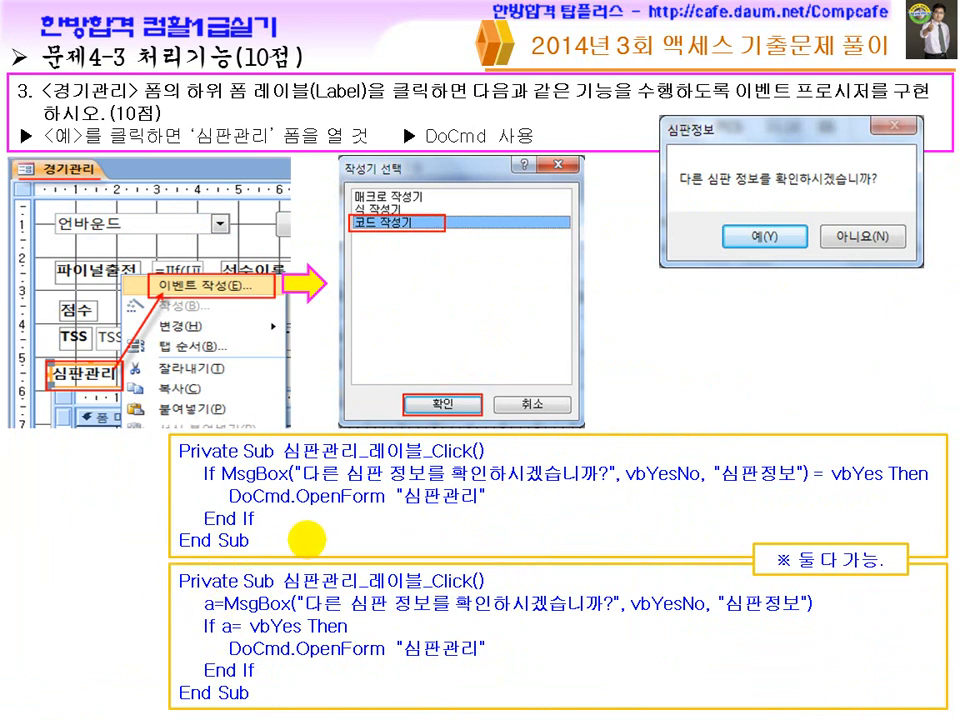
left_click_drag(204, 612, 214, 613)
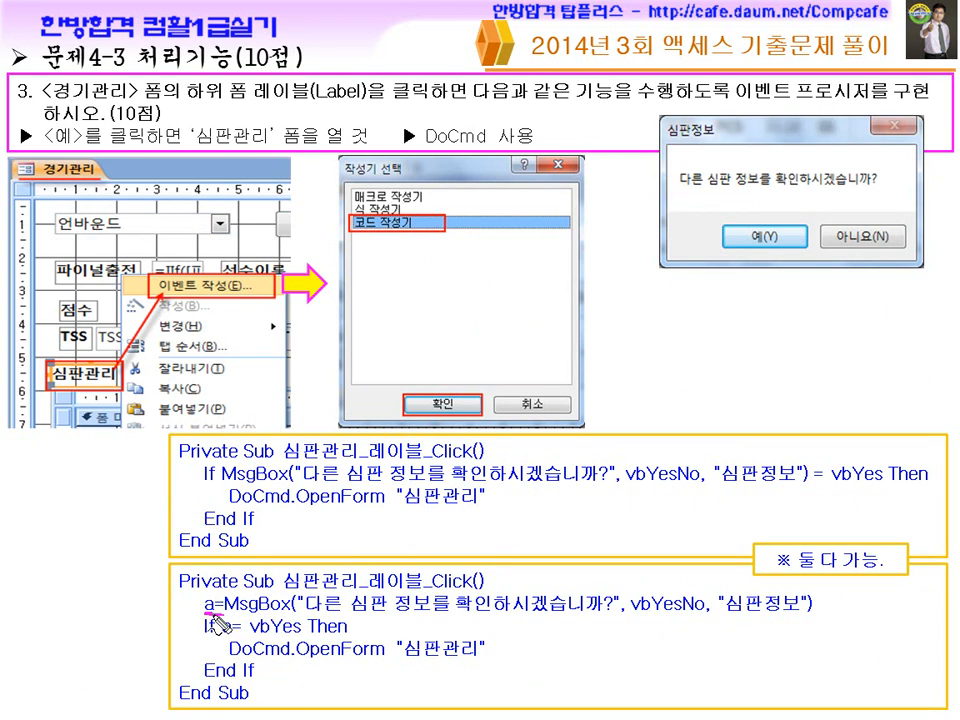
left_click_drag(69, 604, 71, 612)
left_click_drag(130, 600, 149, 621)
mouse_move(154, 606)
left_mouse_down()
mouse_move(165, 629)
mouse_move(141, 652)
mouse_move(156, 653)
left_mouse_up()
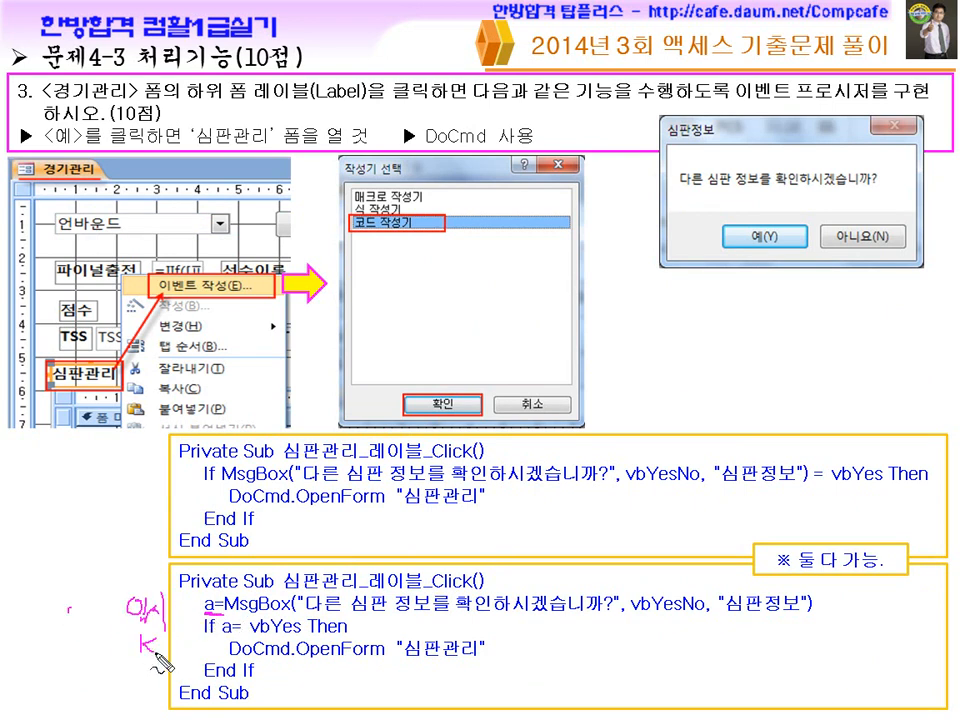
left_click_drag(222, 491, 612, 493)
left_click_drag(862, 464, 848, 500)
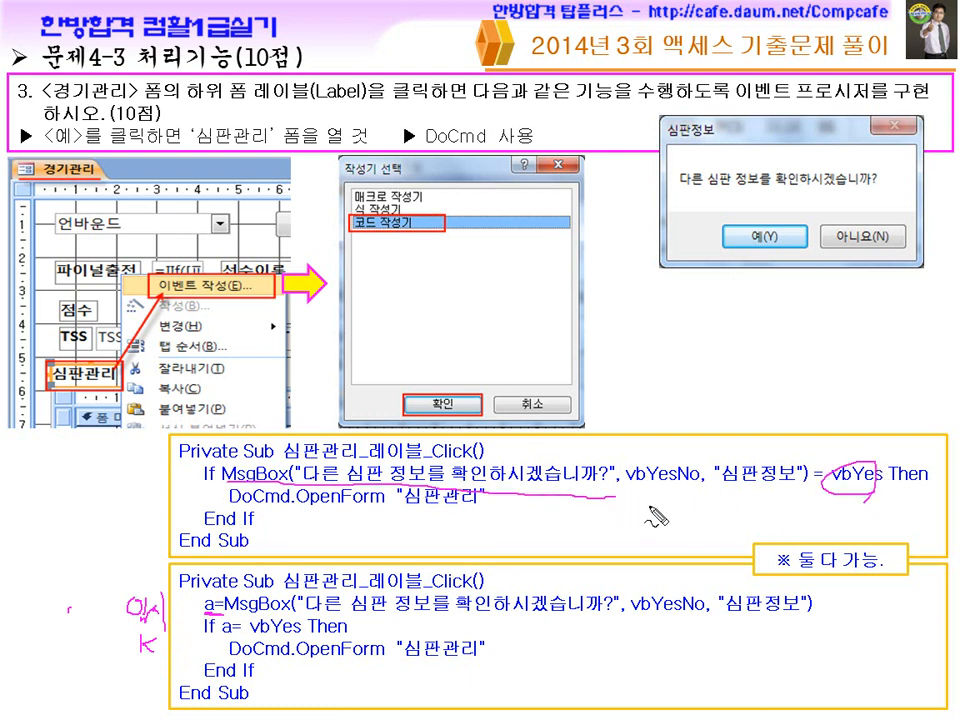
key("e")
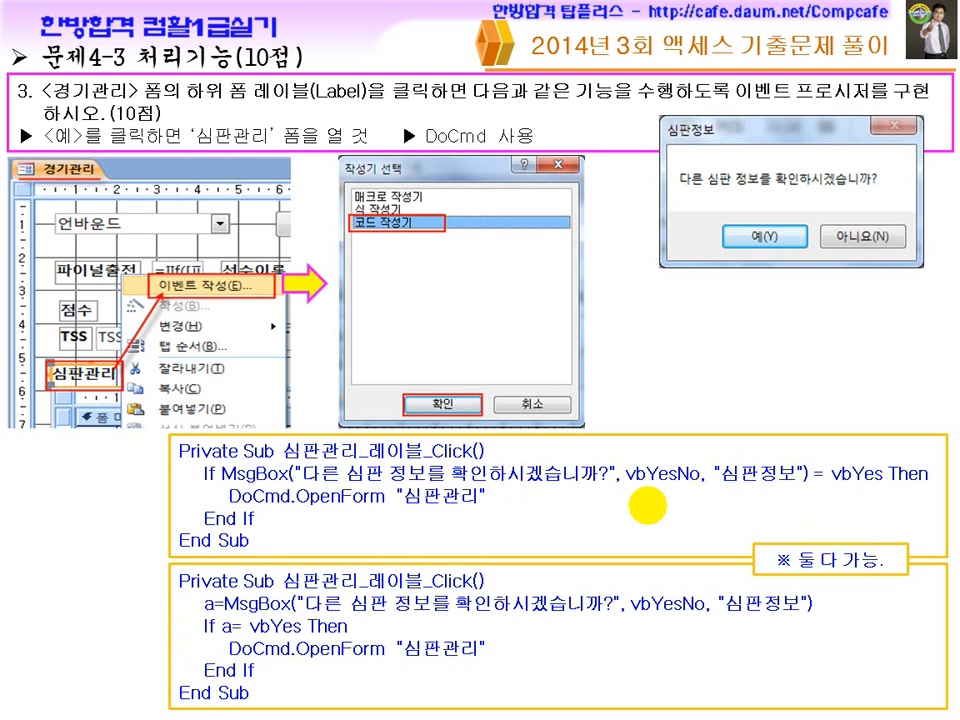